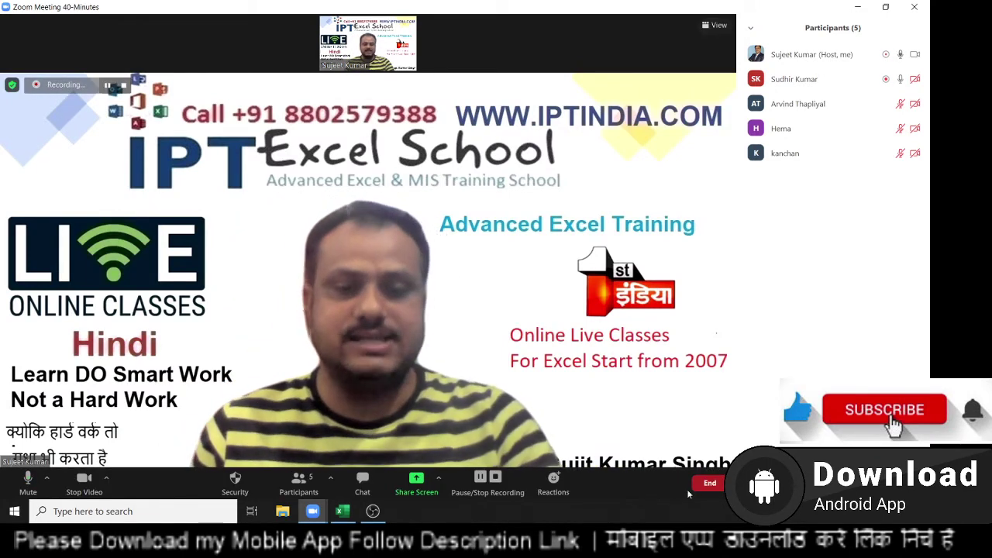
- Share the entire desktop screen in Zoom and move the video thumbnail lower
click(438, 482)
click(416, 480)
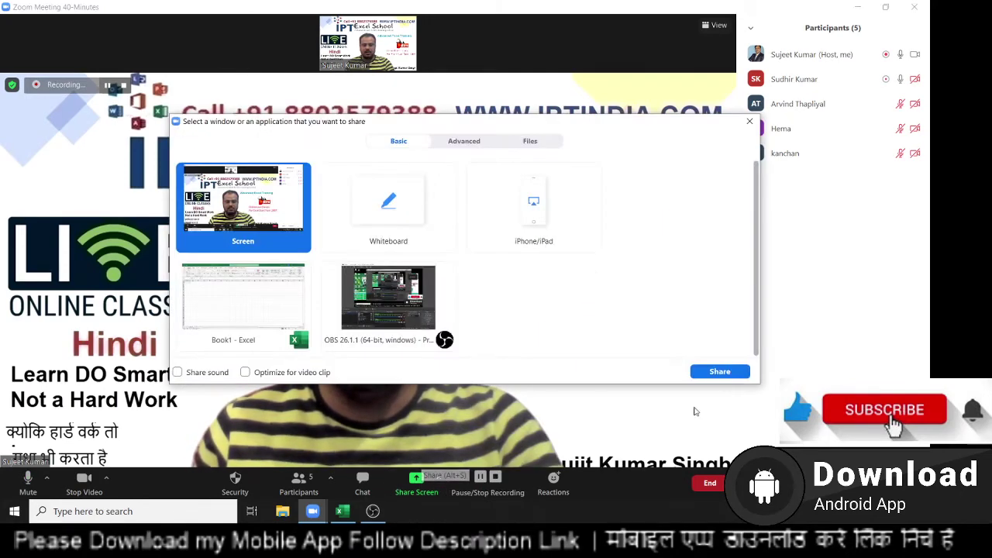
click(719, 371)
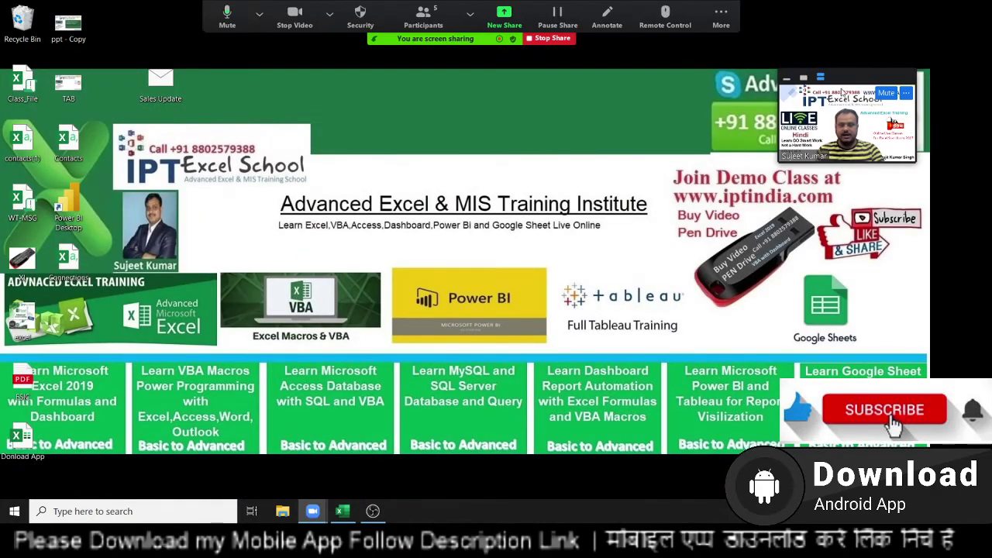
drag(843, 91, 859, 240)
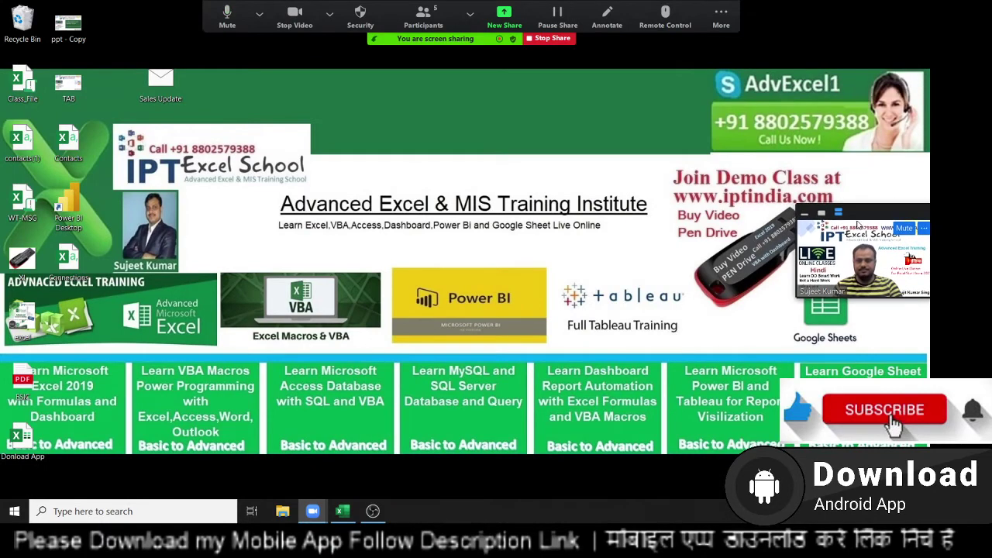
- In the Excel workbook, enter 20 in A3 and 30 in B3
click(343, 512)
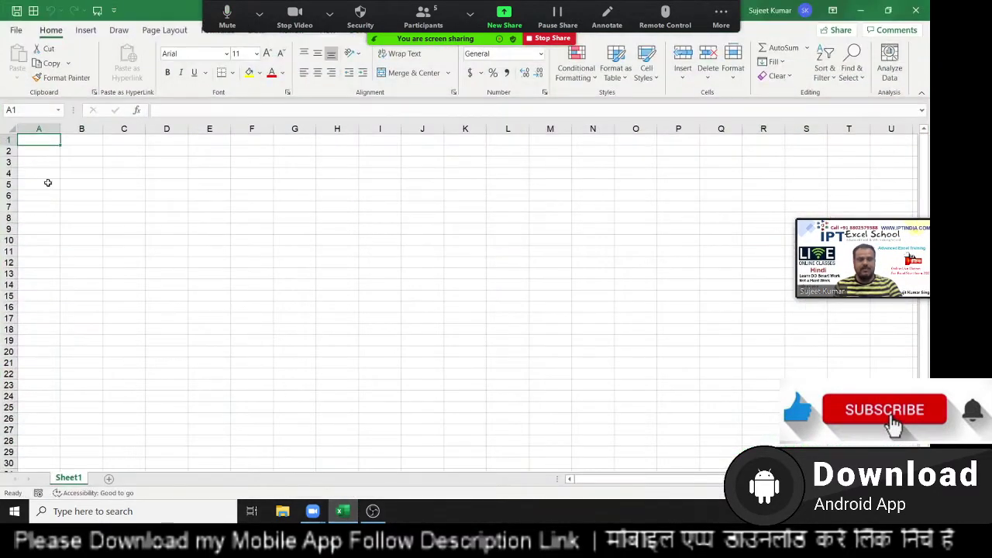
click(126, 197)
scroll(124, 206, up, 2)
scroll(124, 210, up, 4)
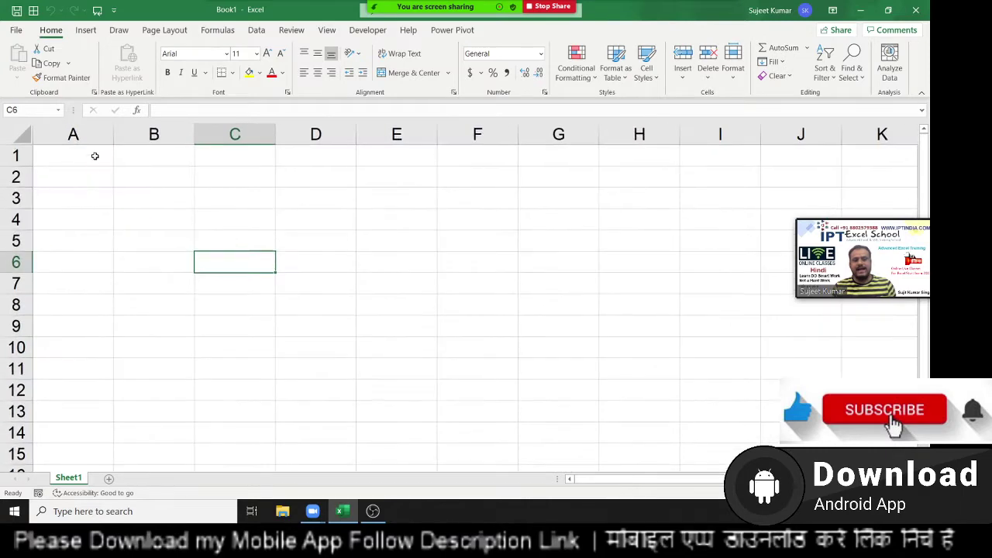
click(94, 156)
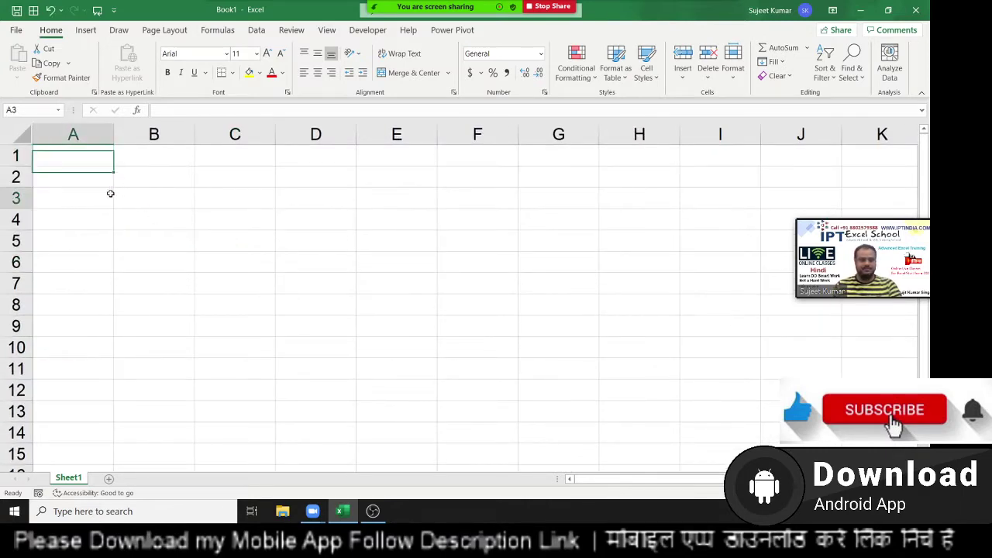
click(110, 195)
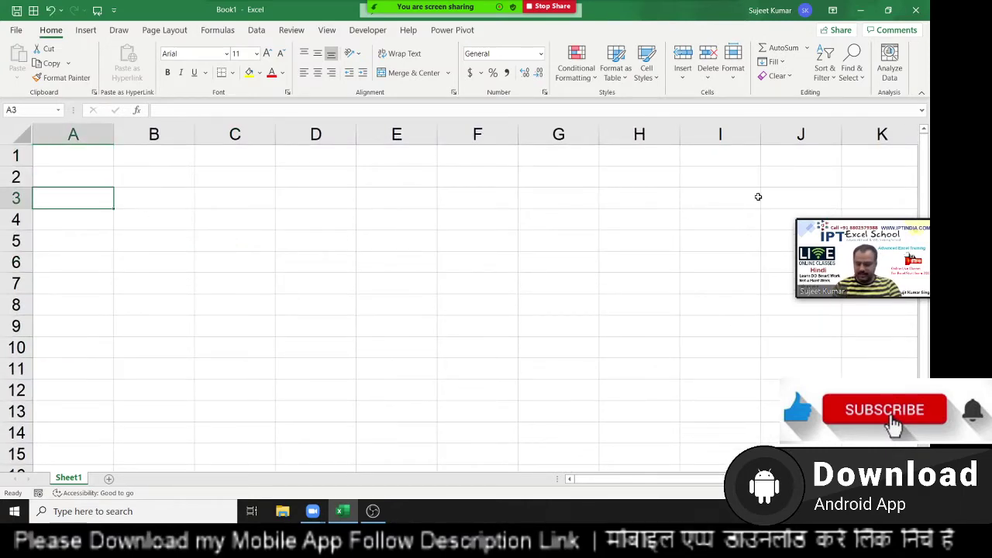
text(20)
key(Tab)
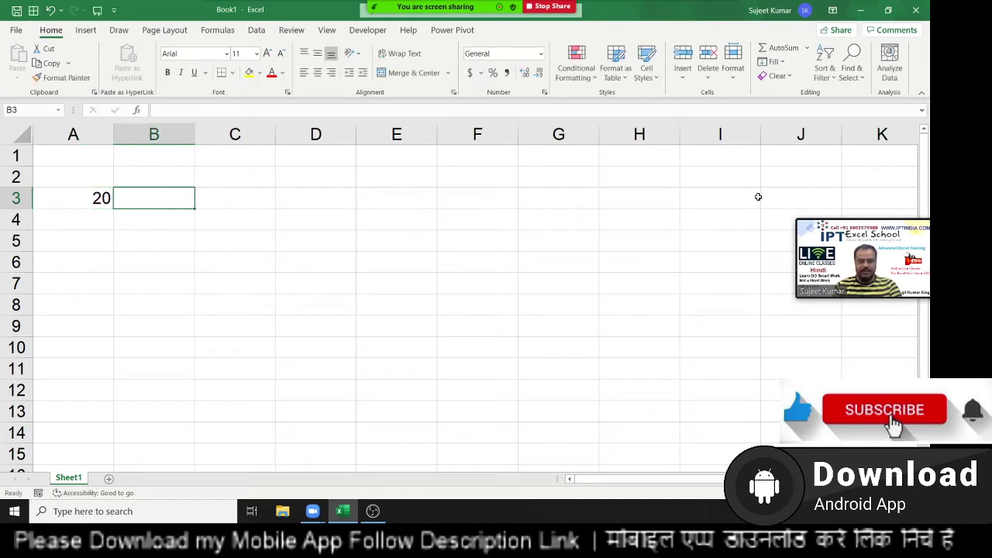
text(30)
key(Tab)
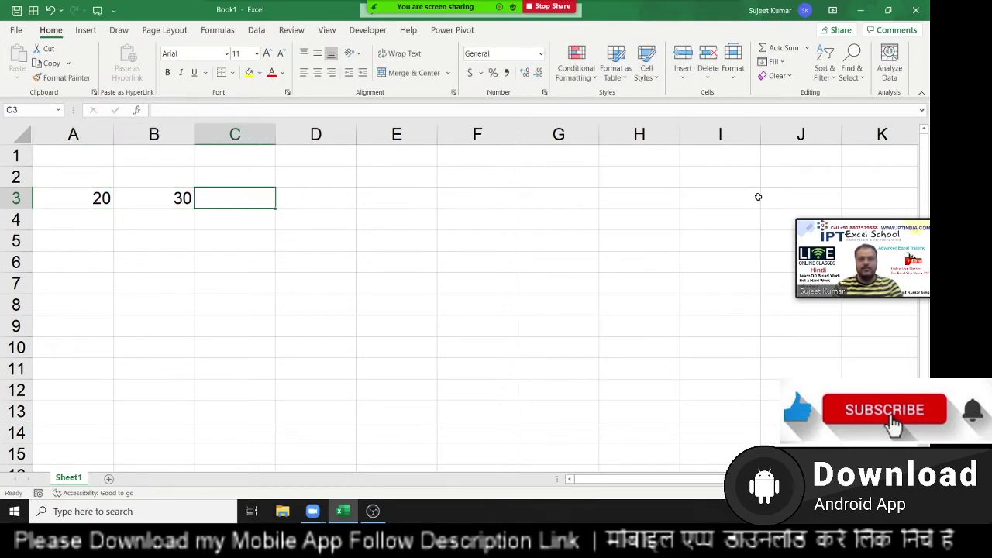
- Put =SUM(A3:B3) in C3 to total them to 50, then check the formula
text(=)
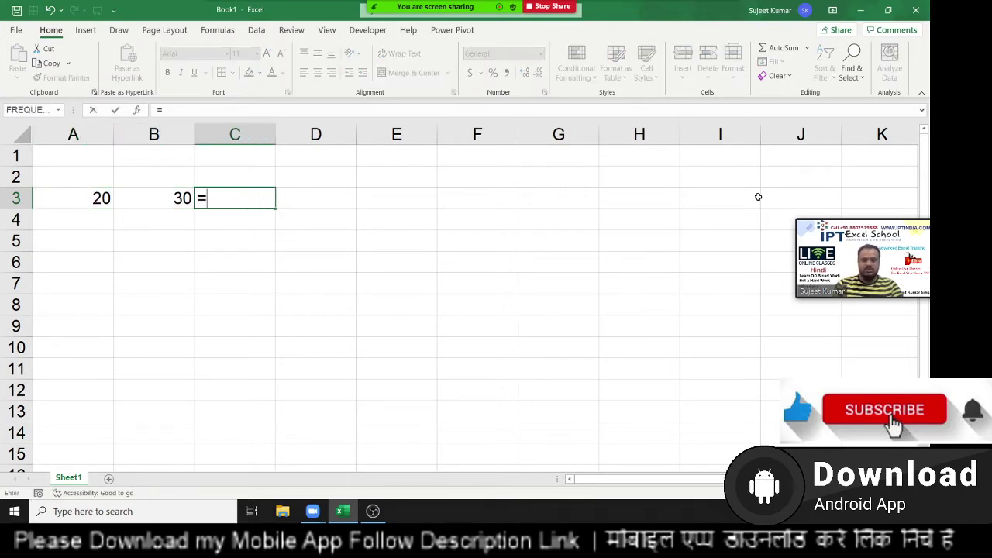
text(su)
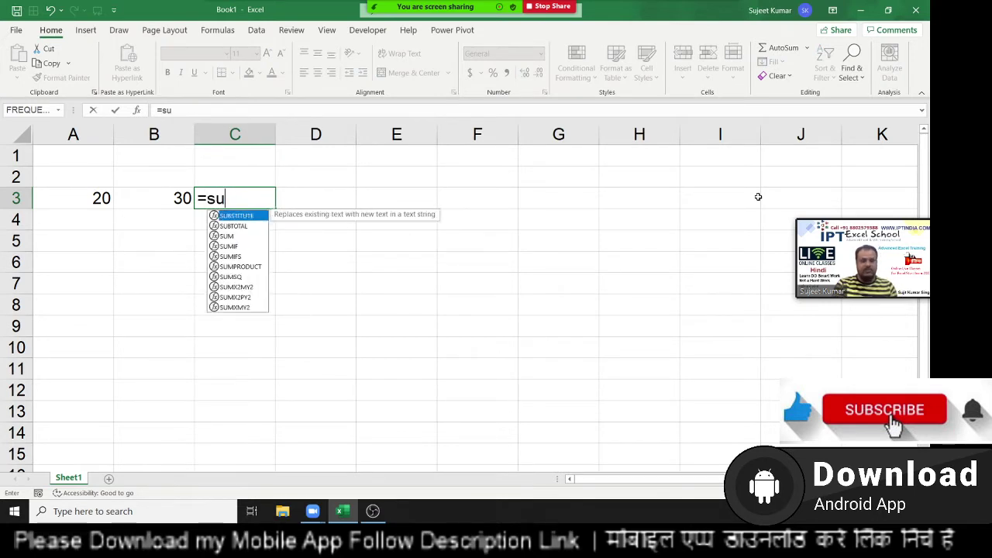
text(m)
key(Tab)
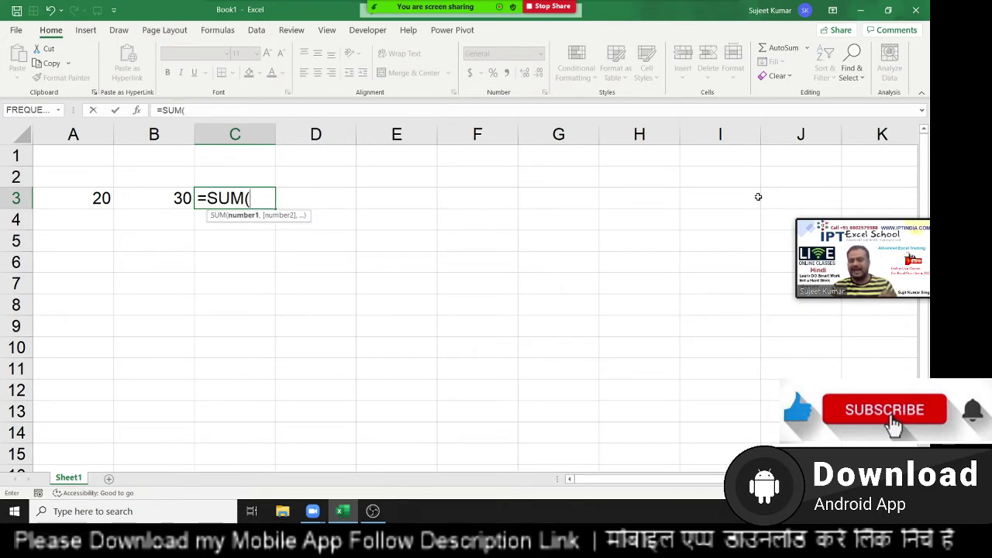
key(Left)
key(Left)
key(shift+Right)
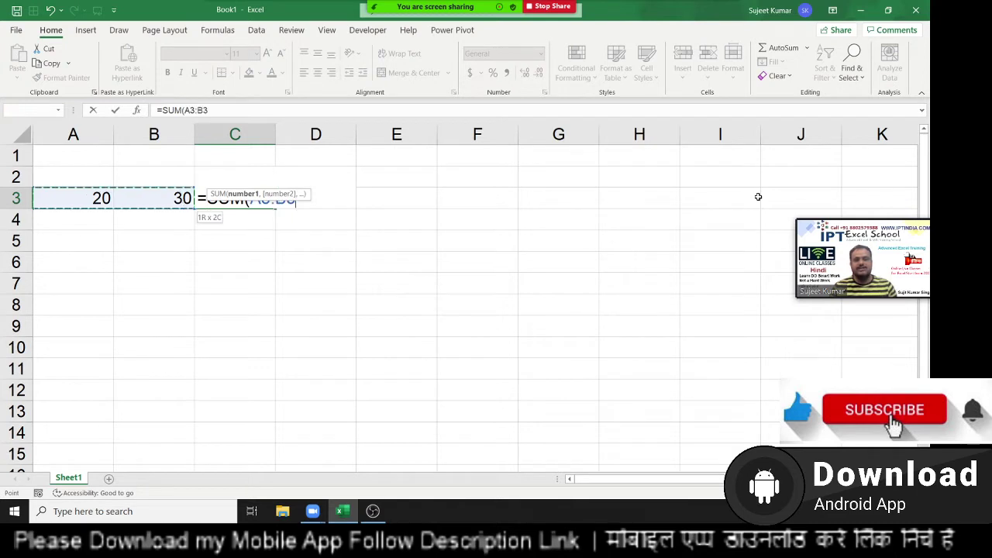
key(Return)
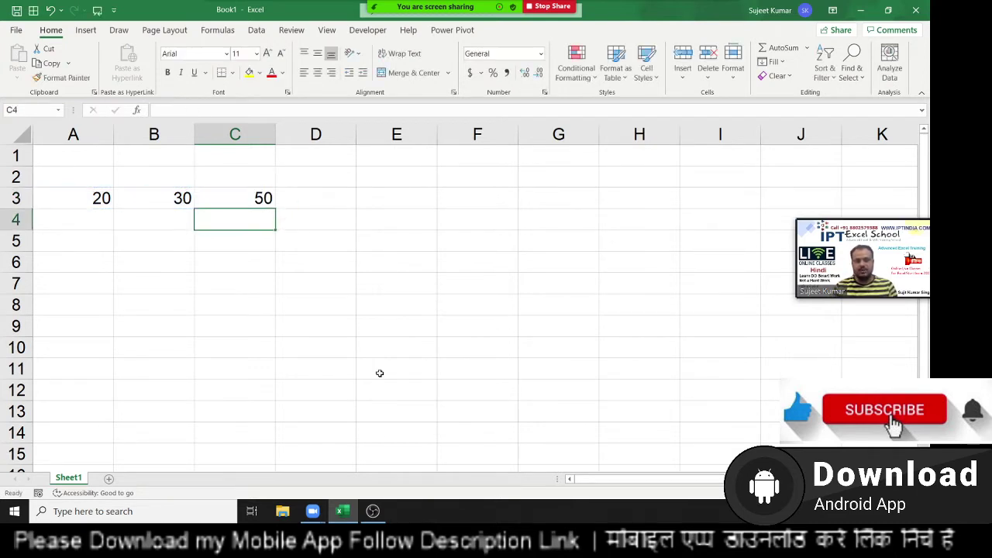
key(Up)
key(F2)
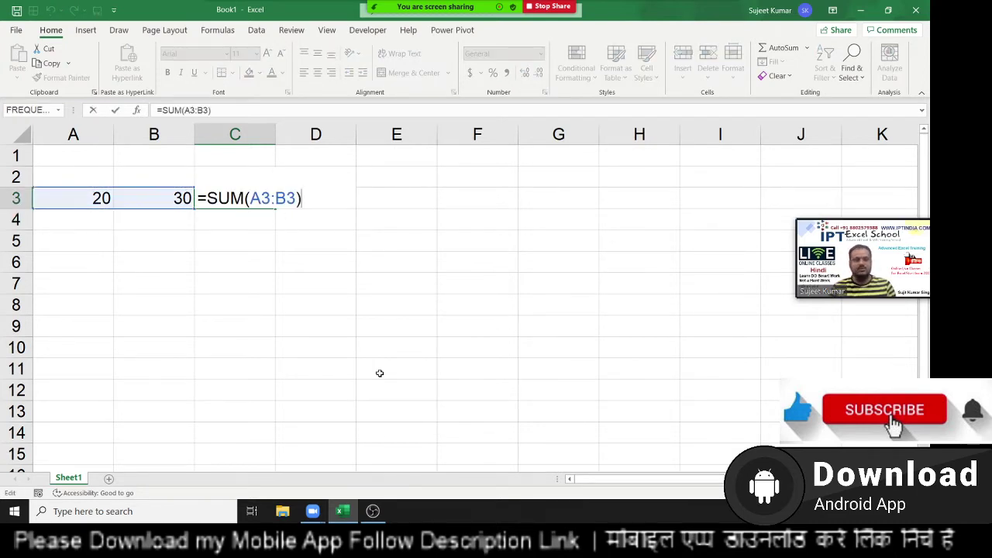
key(Escape)
key(Down)
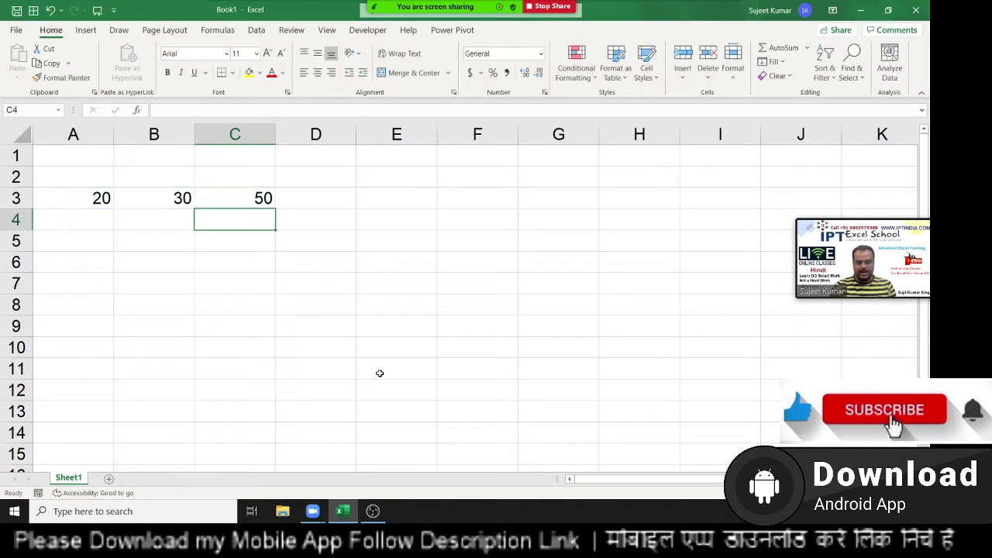
- Enter =A3+B3 in C4 and review the formula
text(=)
click(99, 196)
text(+)
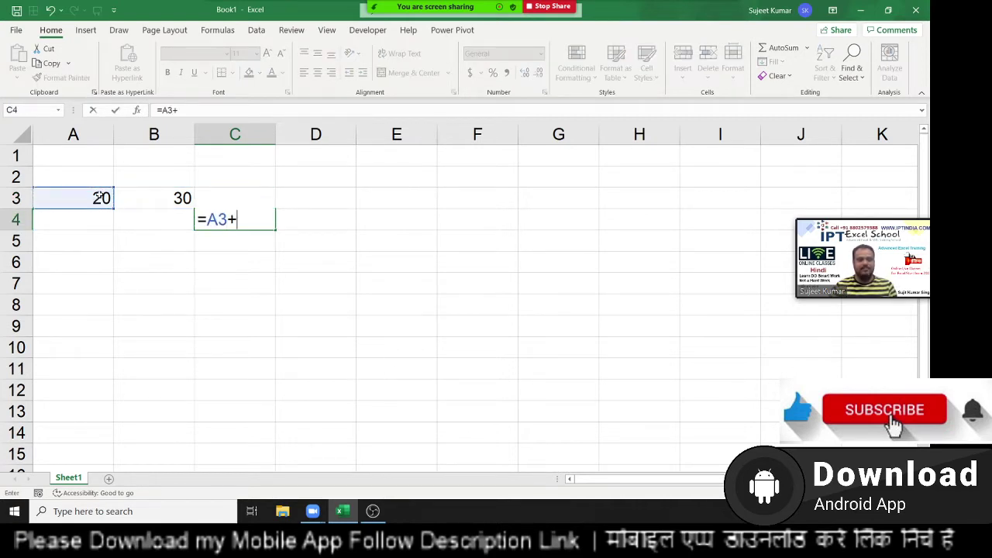
click(166, 208)
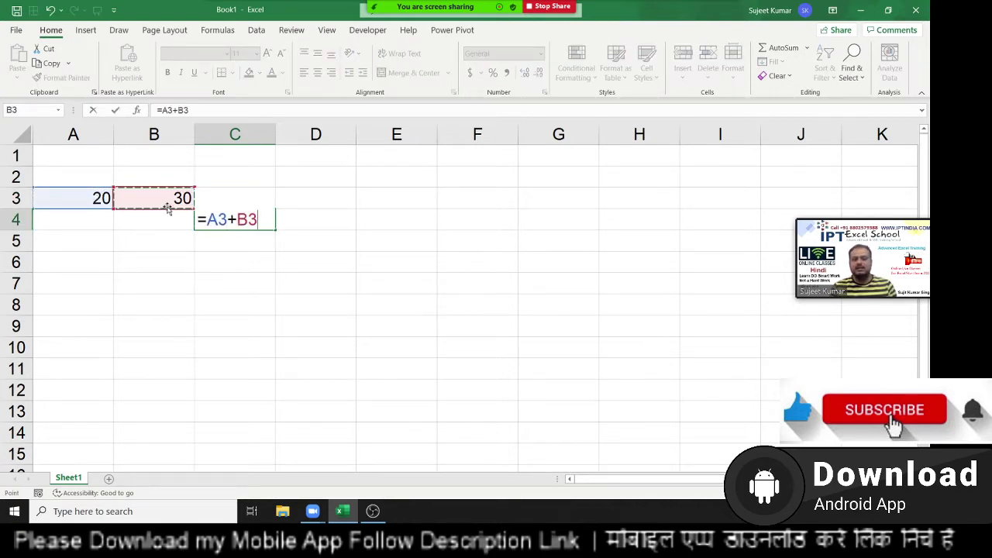
key(Return)
key(Up)
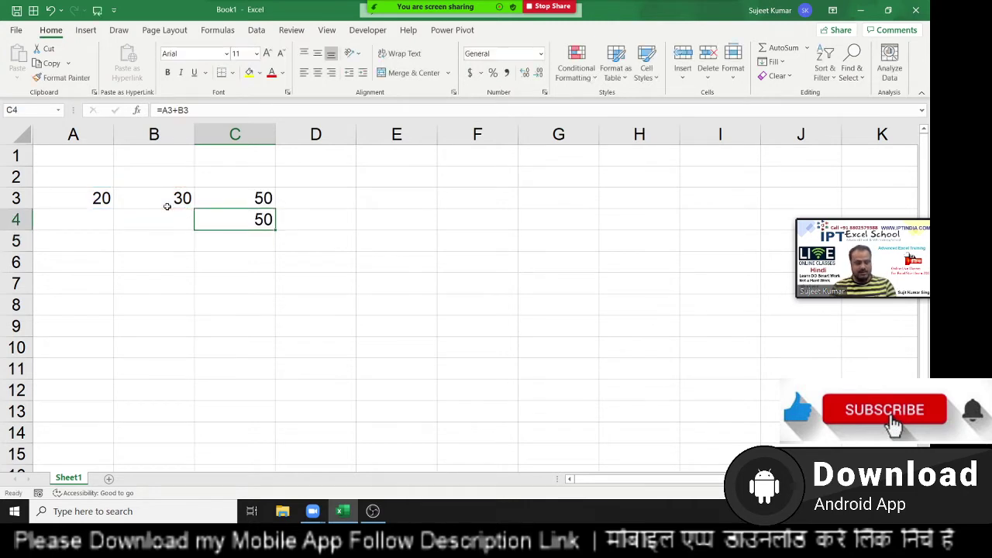
key(F2)
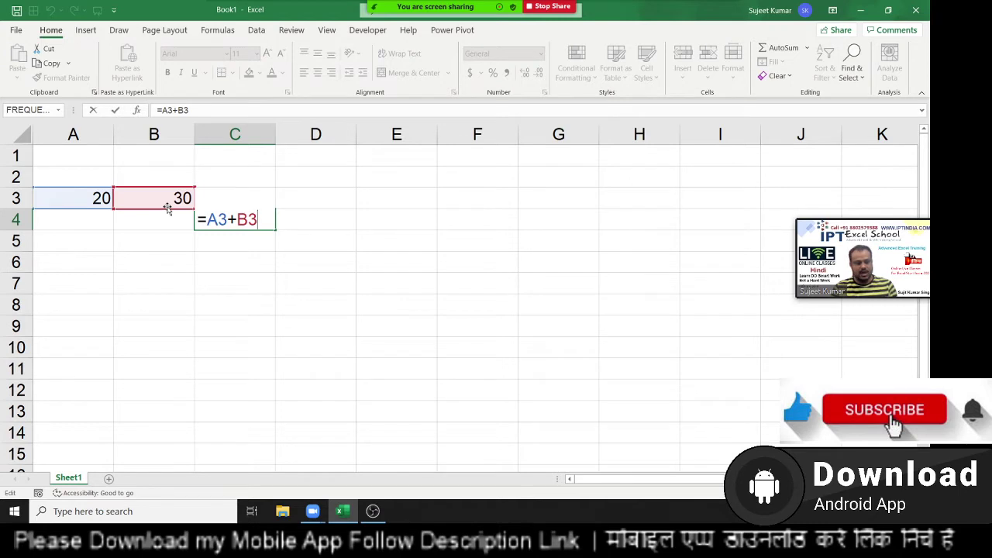
key(Escape)
- Compare C3's SUM formula against C4, then move to cell G1
key(Up)
key(F2)
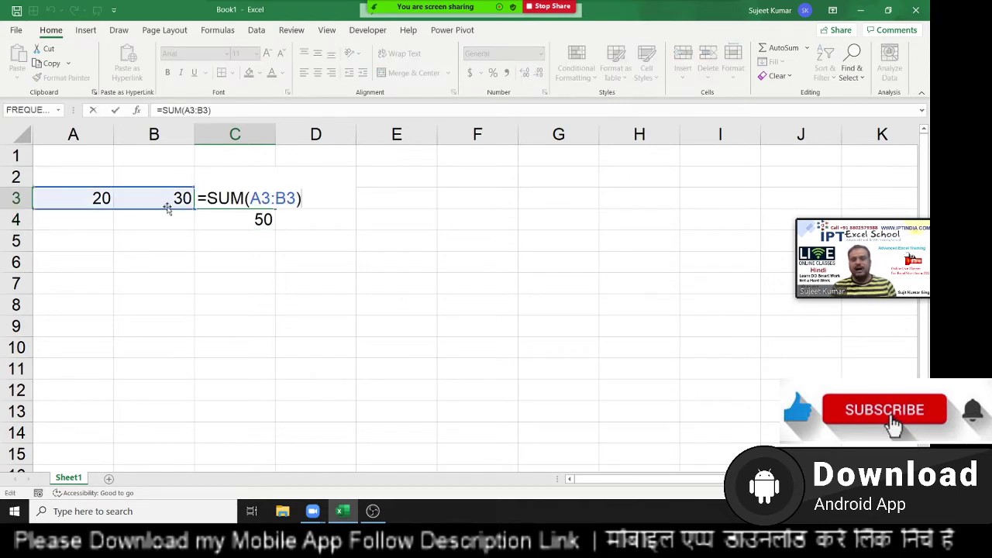
key(Escape)
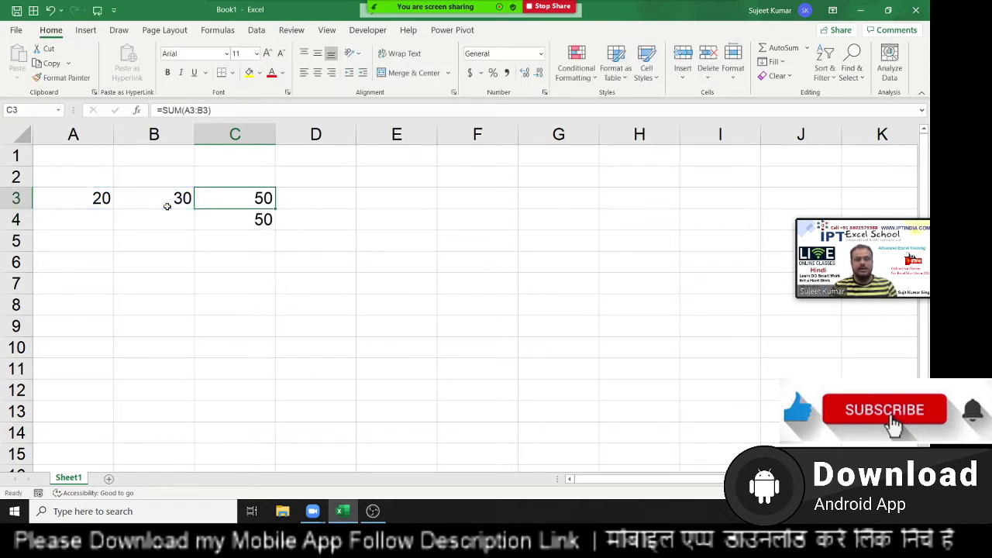
key(Down)
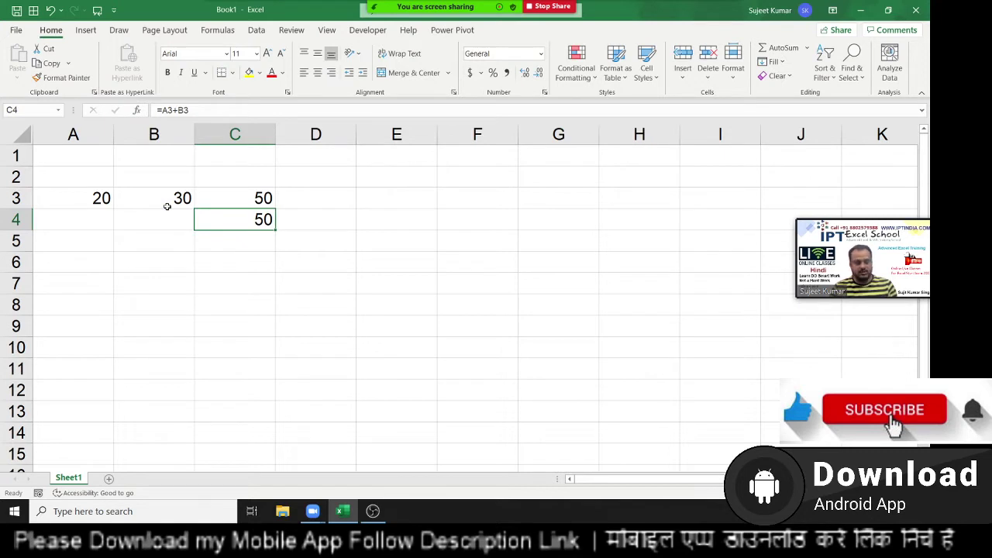
key(Right)
key(Right)
key(Right)
key(Right)
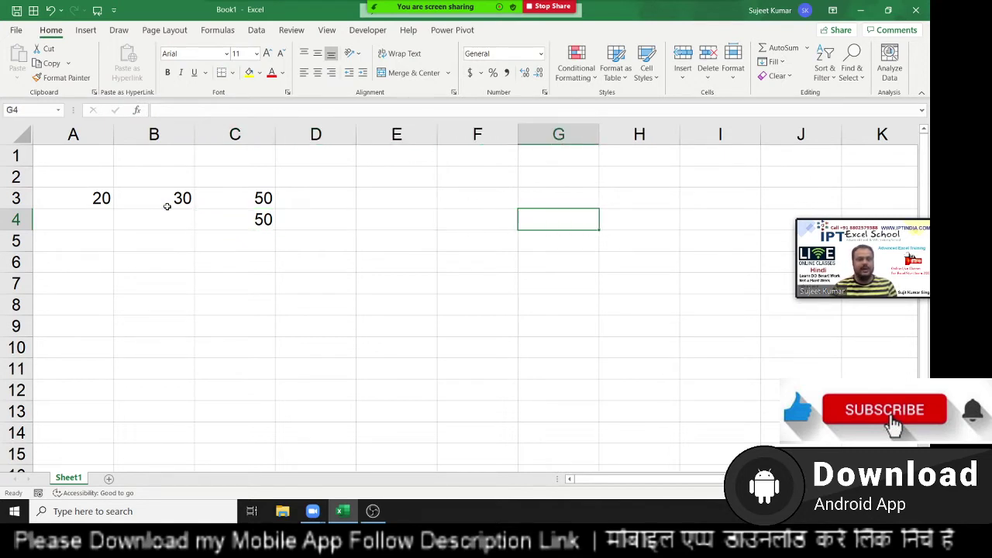
key(Up)
key(Up)
key(Up)
- List the operators +, -, /, * and ^ in G1 through G5
text(+)
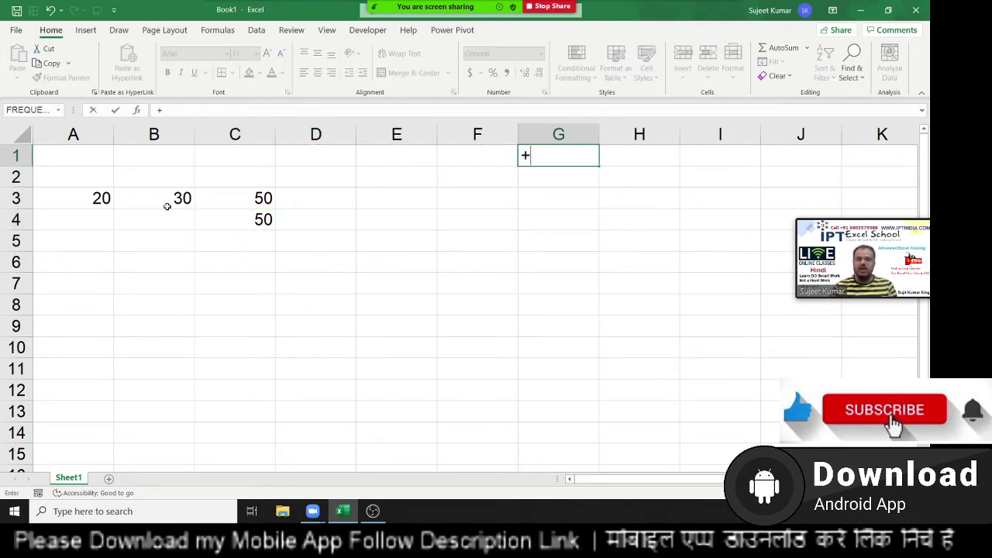
key(Return)
text(-)
key(Return)
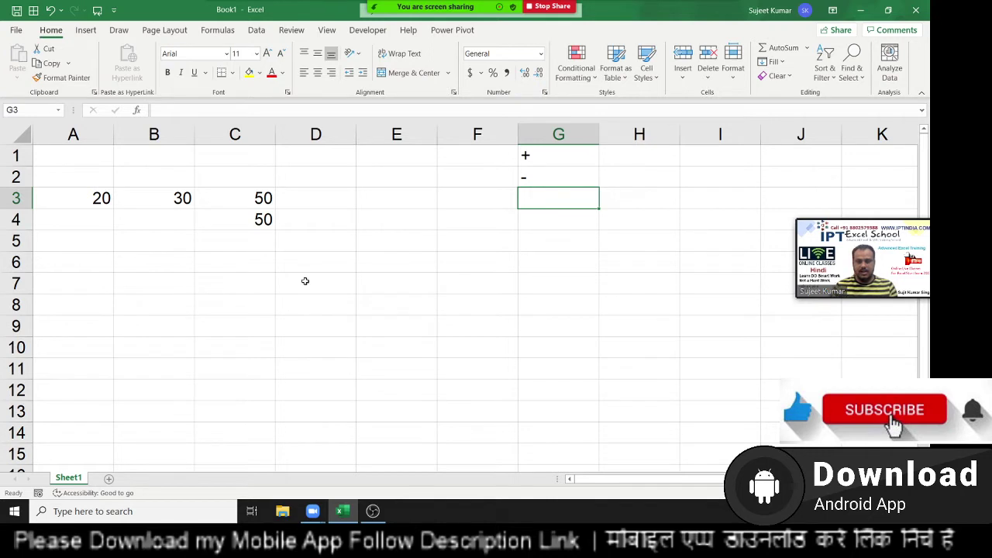
text(/)
key(Return)
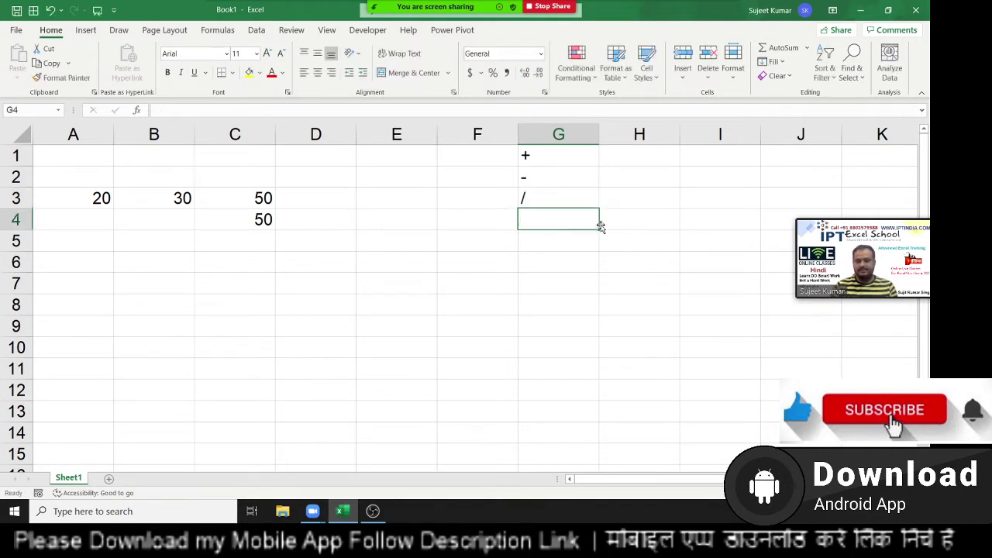
text(*)
key(Return)
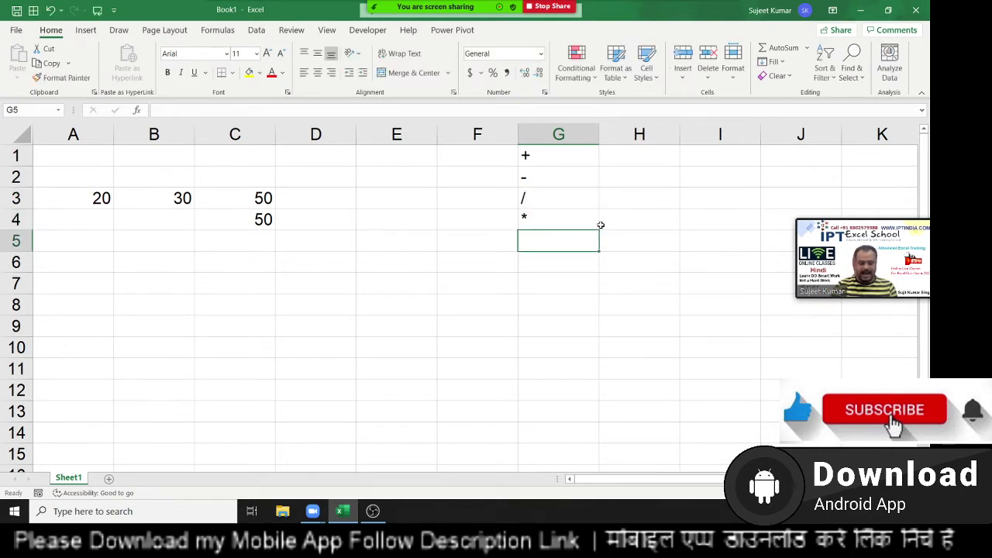
text(^)
key(Return)
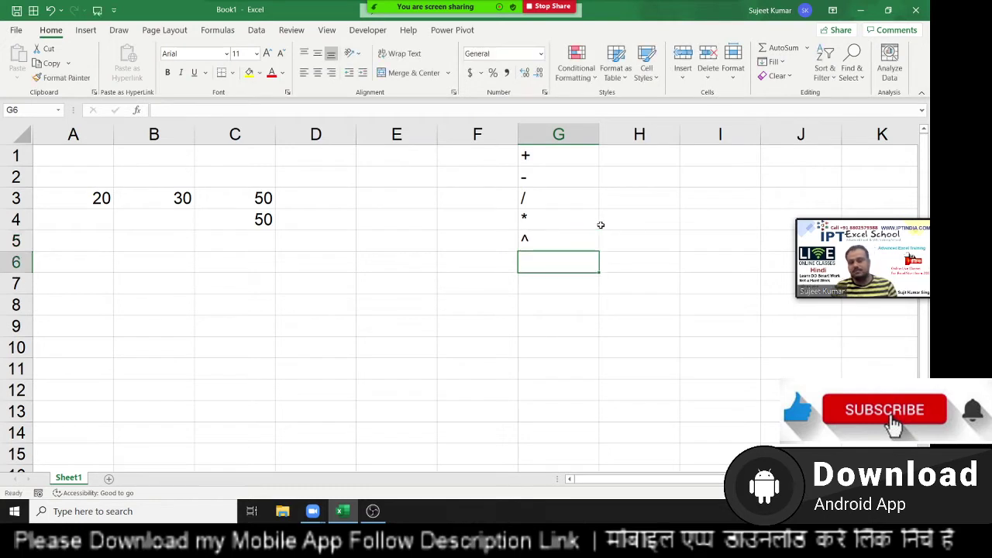
- Select the operator list, then move back to cell B6
key(Up)
key(ctrl+shift+Up)
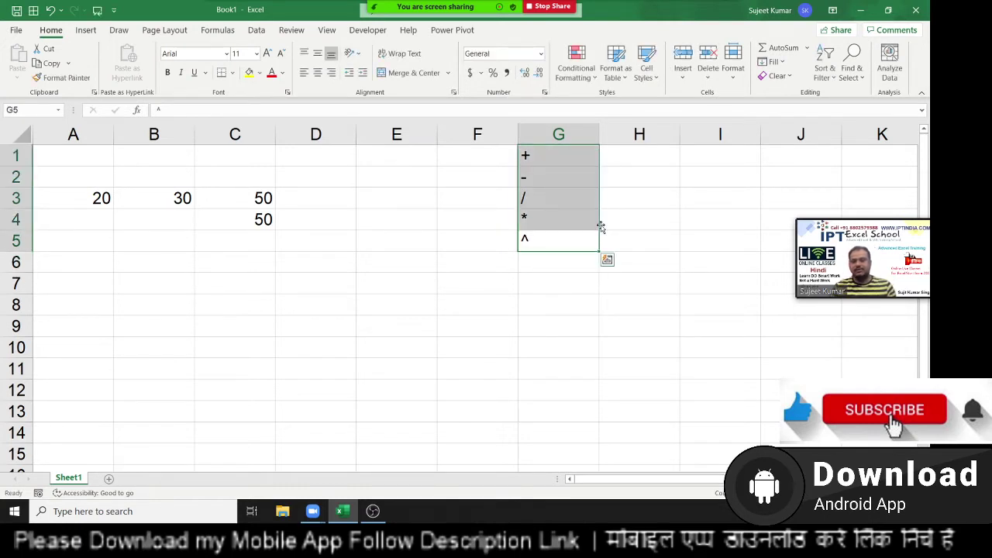
key(Down)
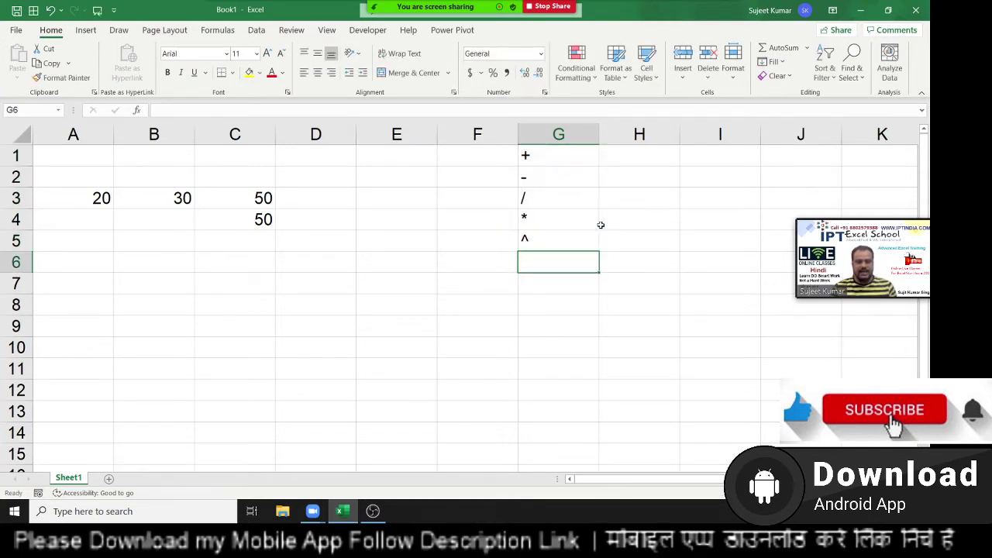
key(Left)
key(Left)
key(Left)
key(Left)
key(Left)
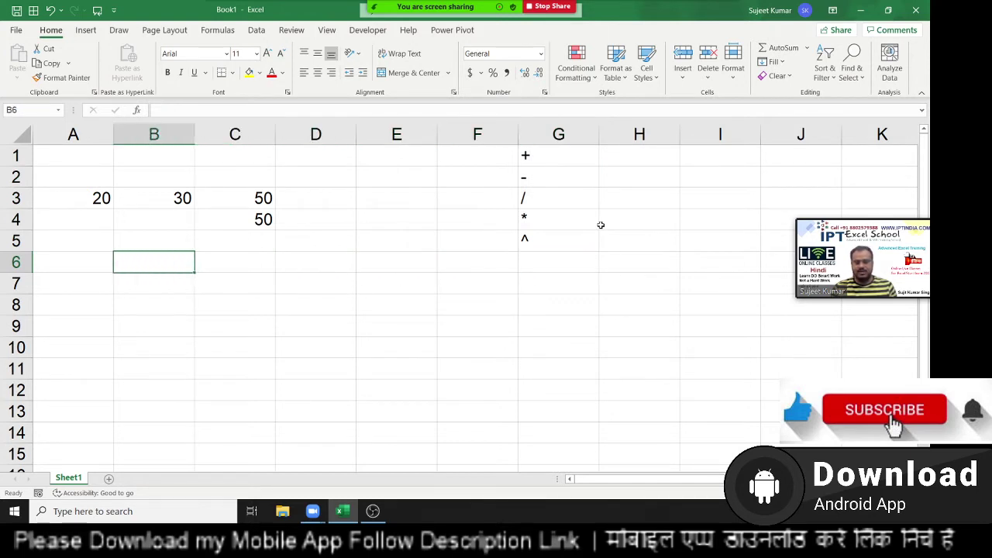
- Review the C4 formula, then type headers Q1 and Q2 into B6 and C6
key(Up)
key(Up)
key(Right)
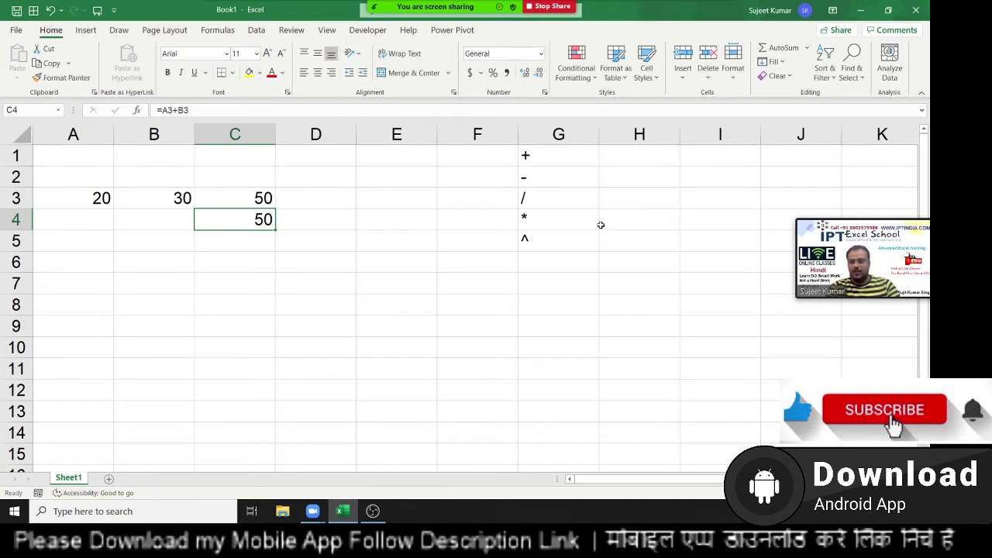
key(Down)
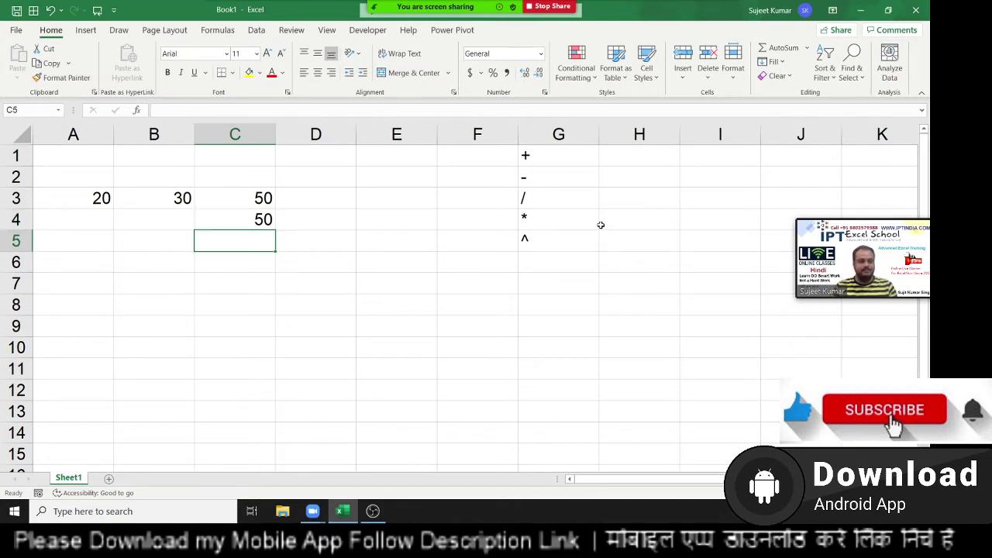
key(Down)
key(Left)
key(Down)
key(Up)
text(Q)
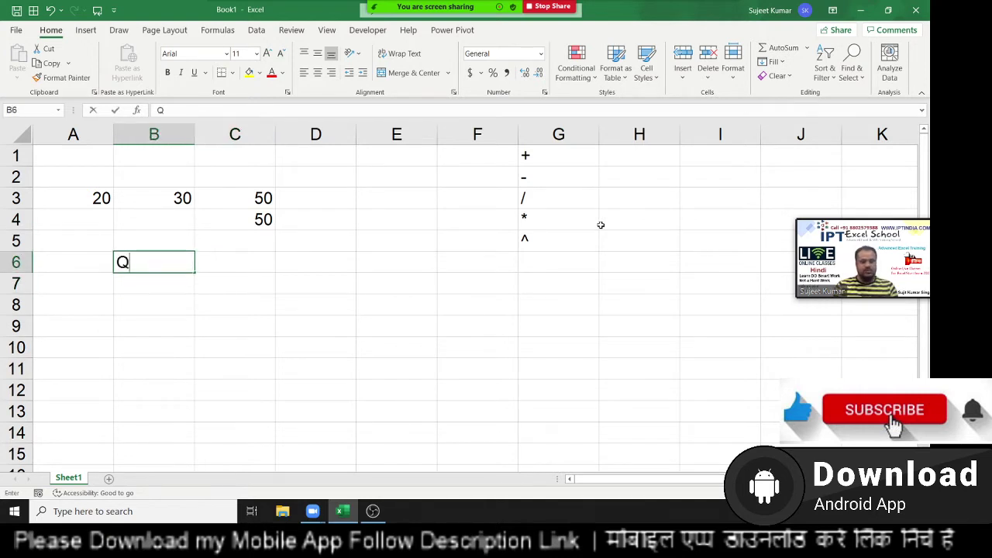
text(1)
key(Tab)
text(Q)
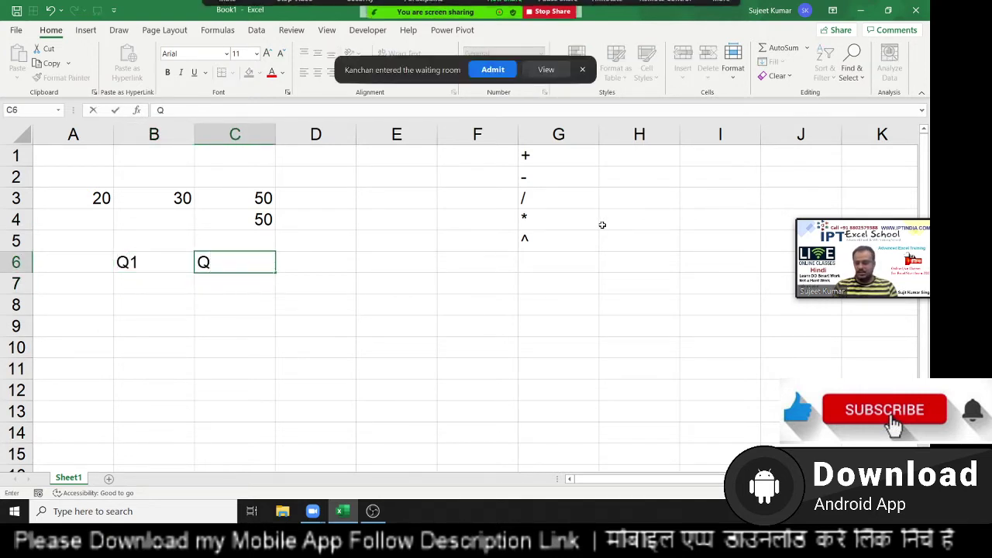
text(2)
key(Return)
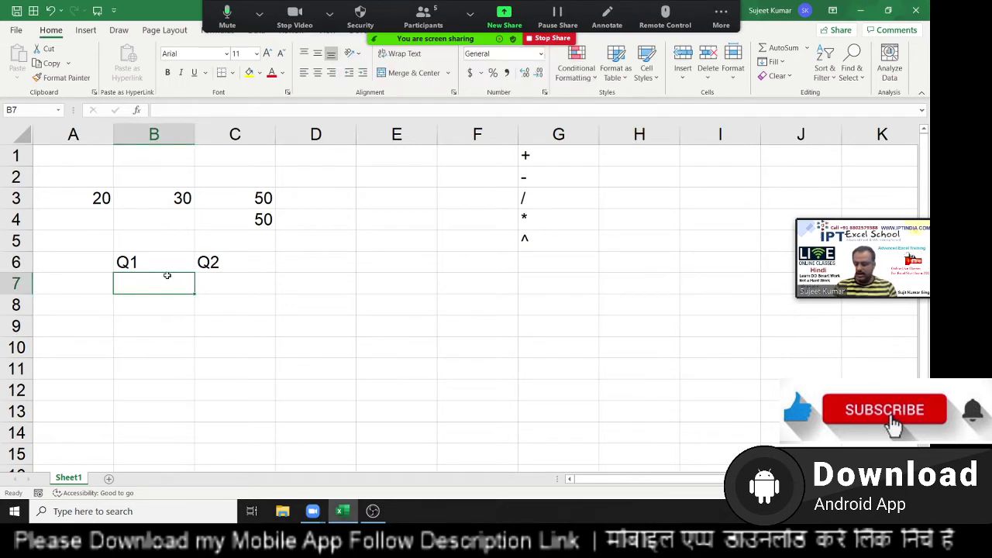
- Enter 50 in B7 and 60 in C7, and add the Gr header in D6
text(50)
key(Tab)
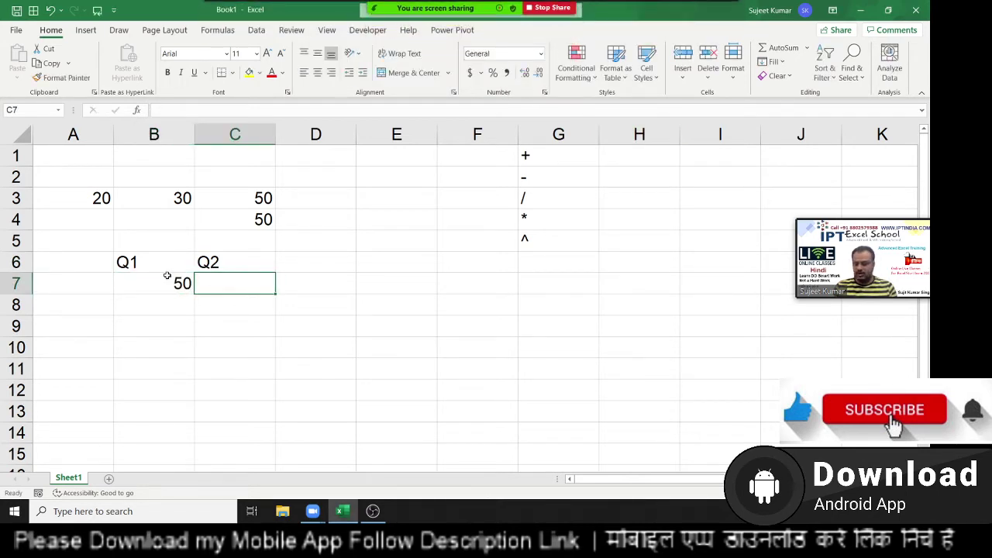
text(600)
key(BackSpace)
key(Return)
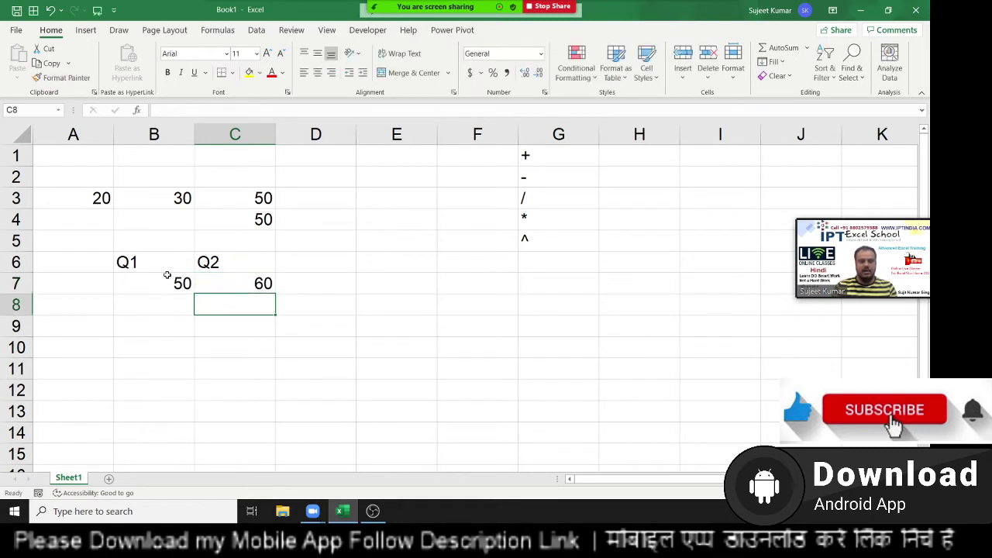
key(Up)
key(Up)
key(Right)
text(G)
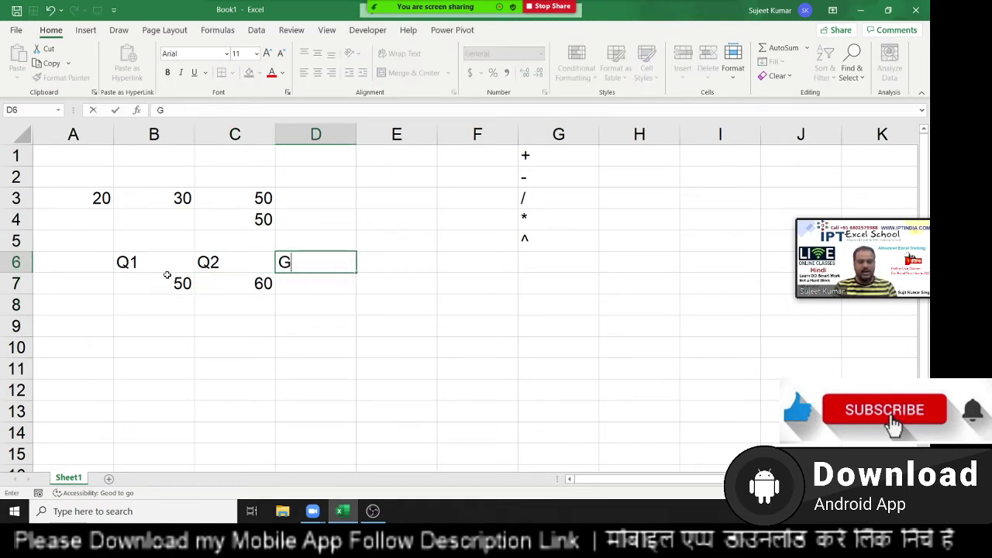
text(r)
key(Return)
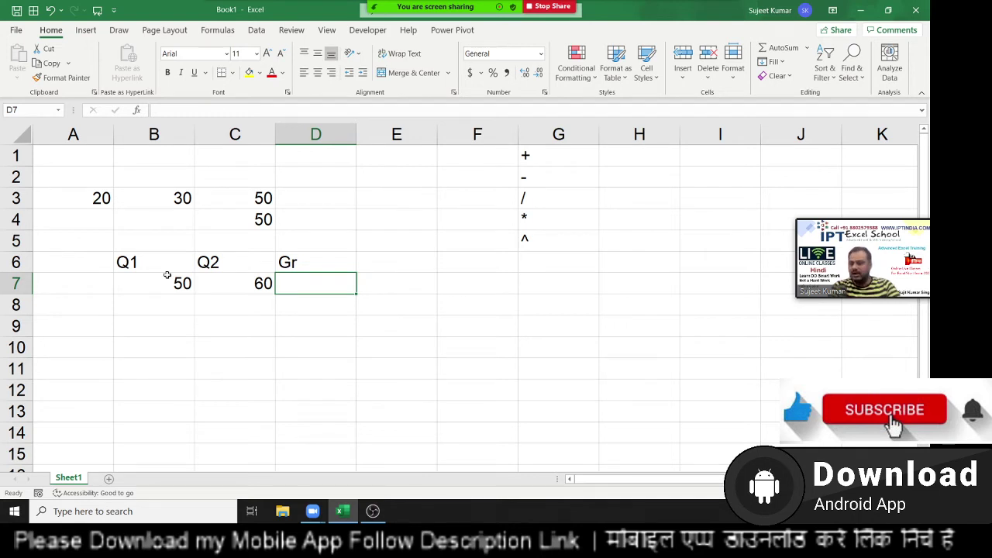
- Hand-draw (Q2−Q1)/Q1 with Zoom annotation ink beside the table
mouse_move(577, 37)
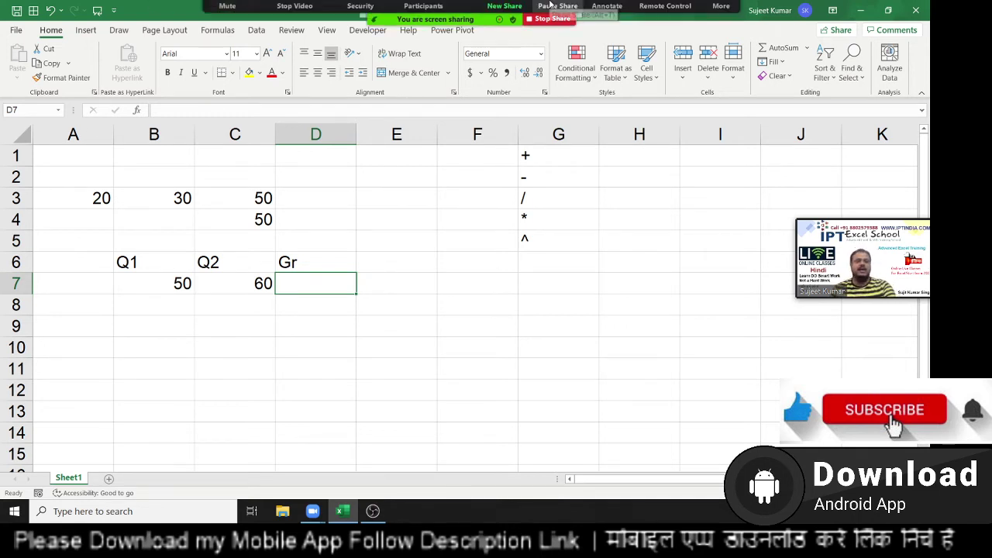
click(604, 17)
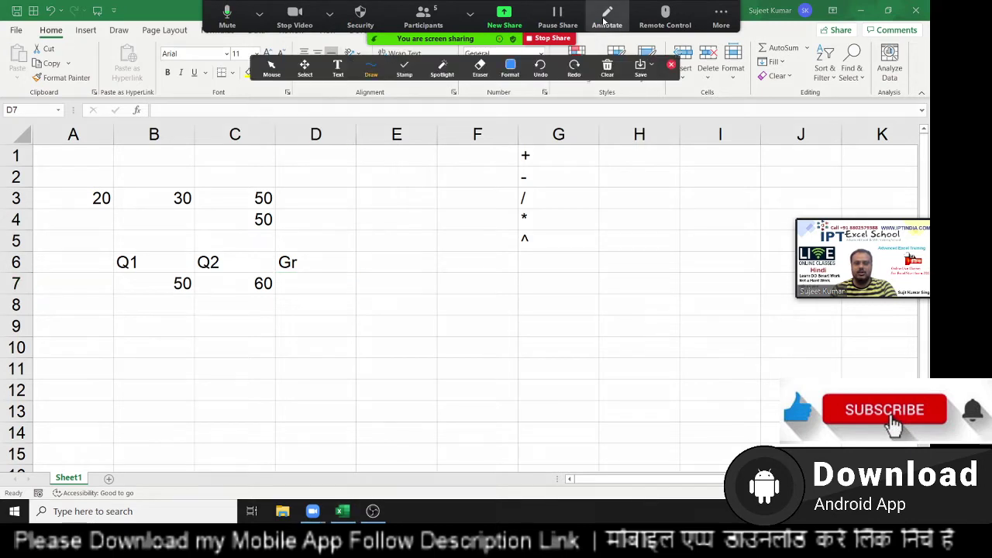
drag(428, 246, 468, 302)
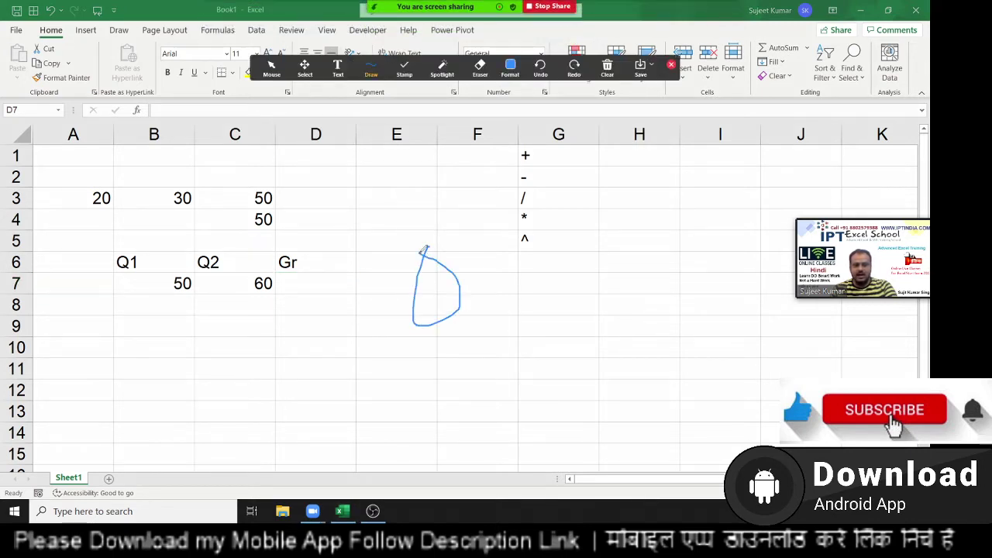
mouse_move(475, 260)
mouse_down()
mouse_move(495, 302)
mouse_move(523, 282)
mouse_up()
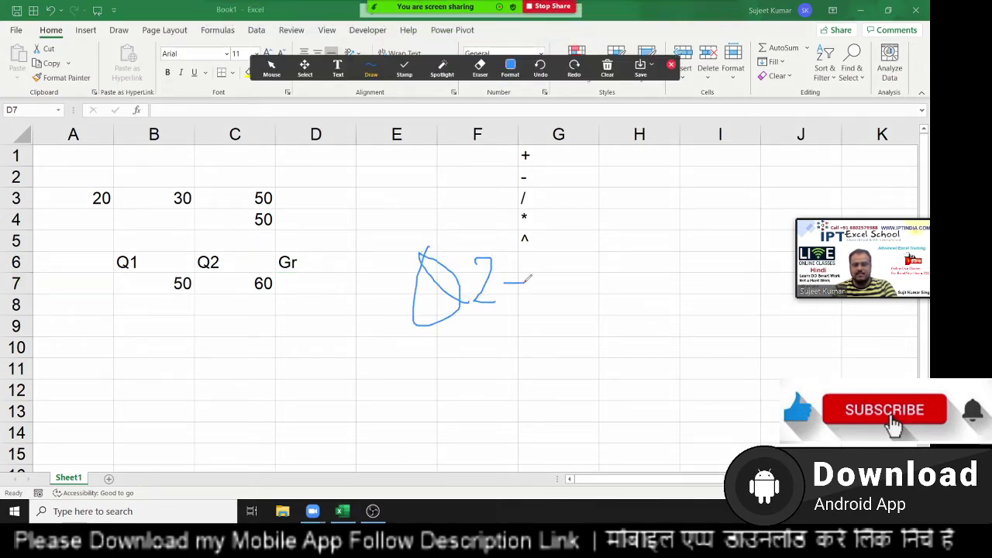
drag(550, 251, 587, 279)
drag(590, 245, 599, 295)
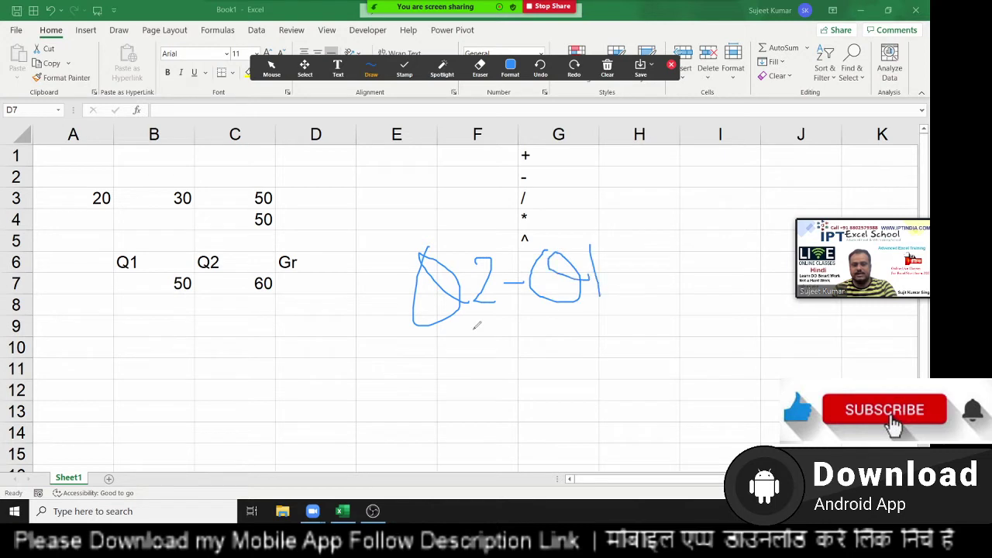
drag(447, 334, 633, 300)
mouse_move(556, 338)
mouse_down()
mouse_move(577, 341)
mouse_move(625, 380)
mouse_up()
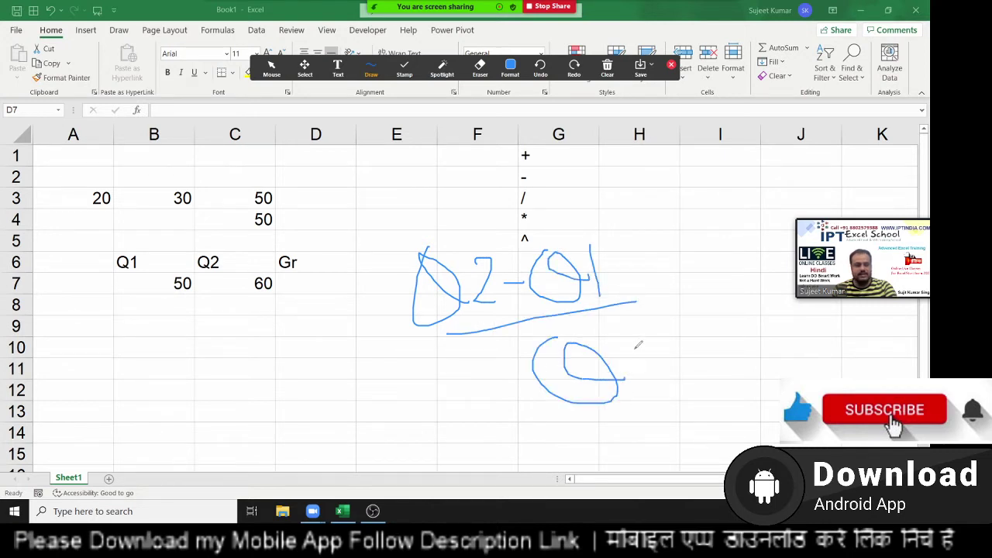
drag(631, 346, 680, 440)
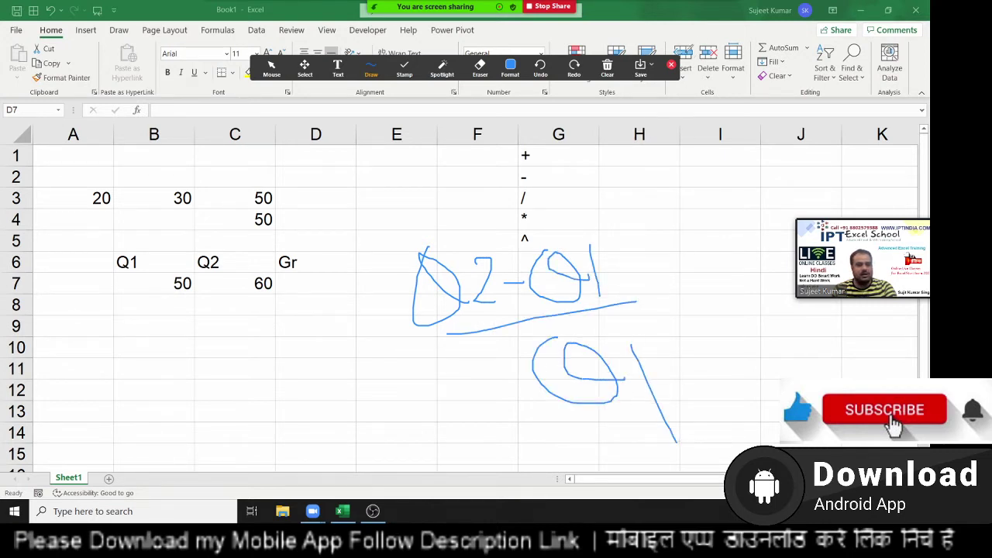
- Close the annotation tools and start a D7 formula subtracting B7 from C7 and dividing by B7
click(671, 65)
click(311, 291)
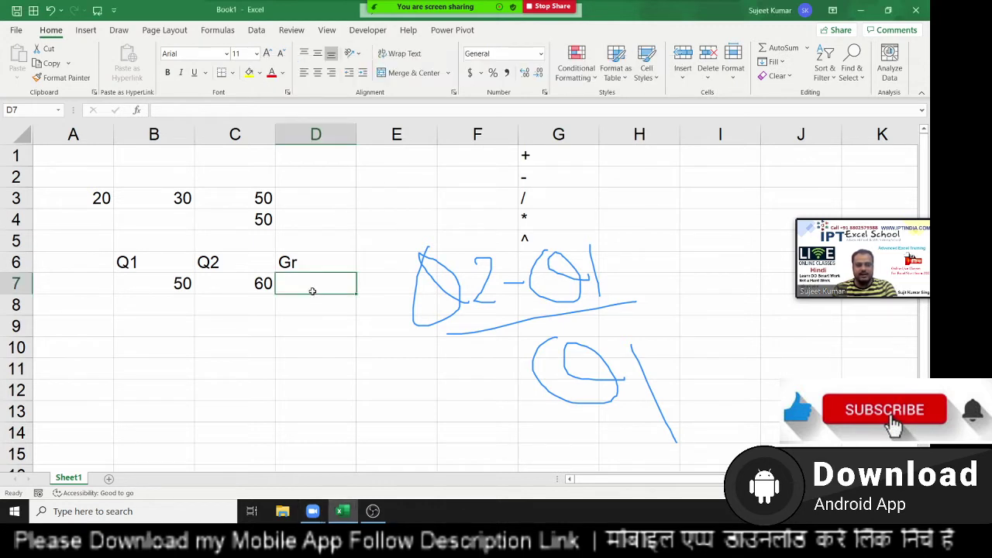
text(=)
key(Left)
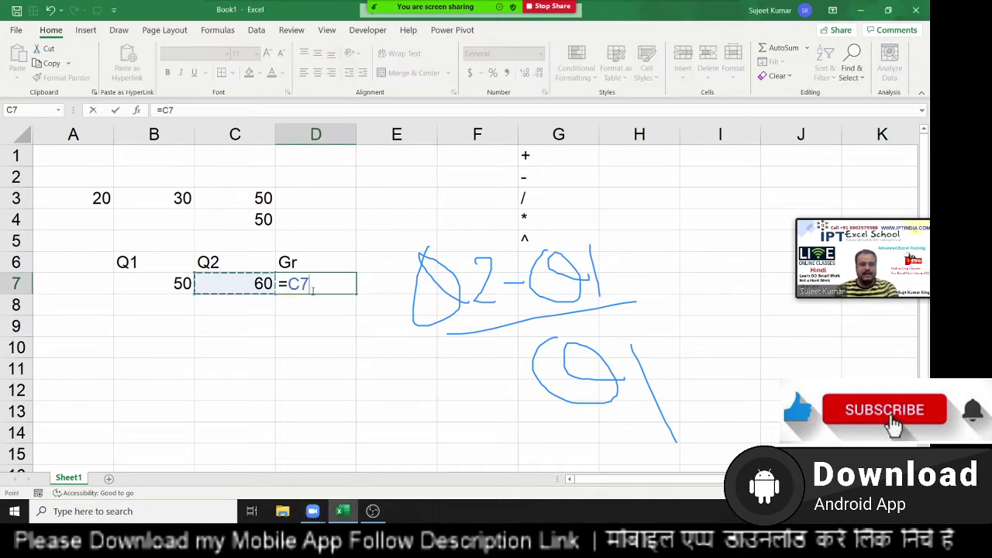
text(-)
key(Left)
key(Left)
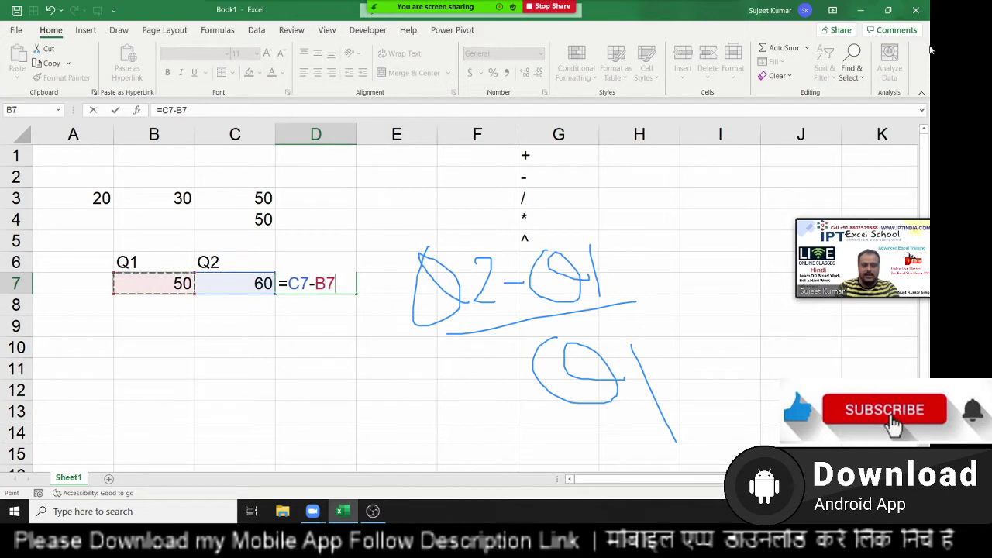
text(/)
key(Left)
key(Left)
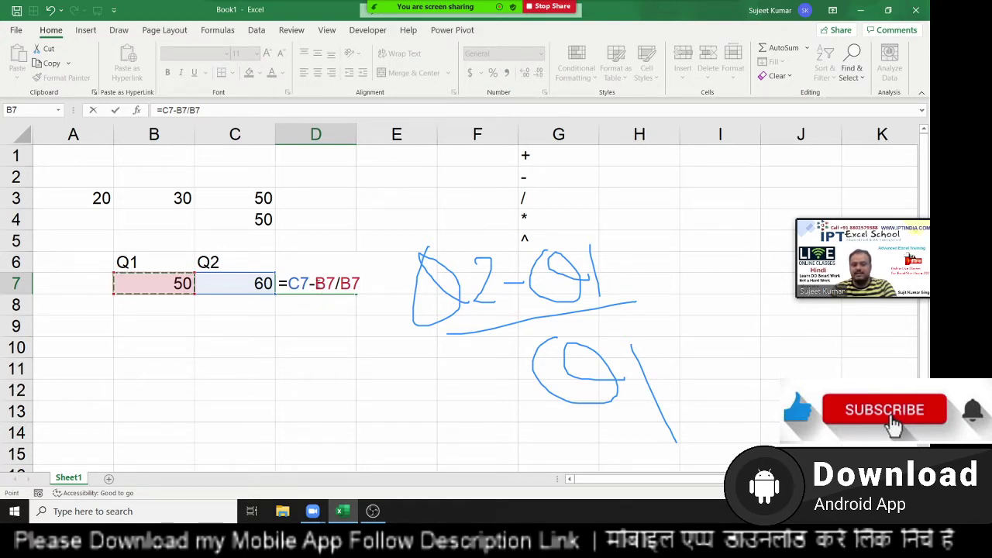
- Bracket the subtraction to make =(C7-B7)/B7 and format D7 as a percentage, showing 20%
drag(315, 283, 359, 283)
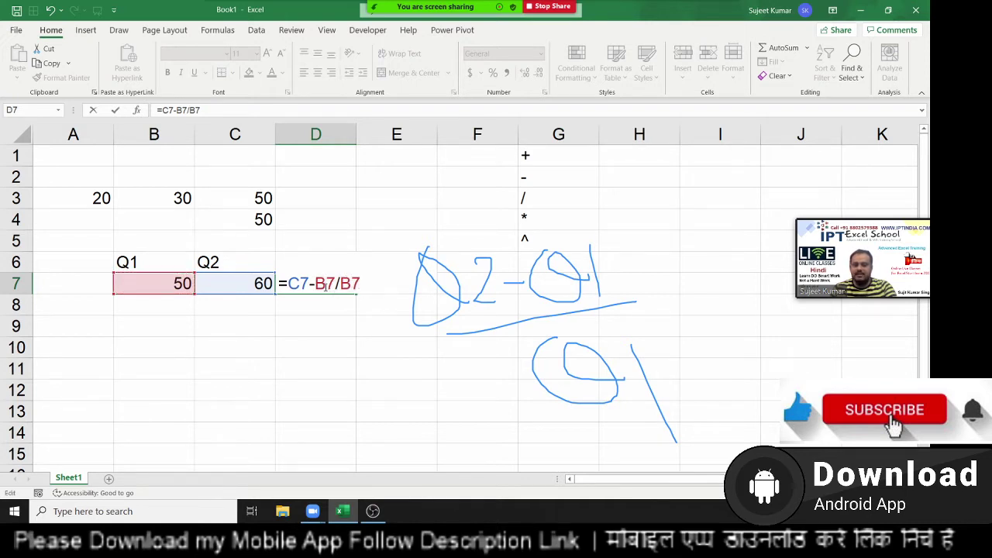
drag(327, 284, 299, 283)
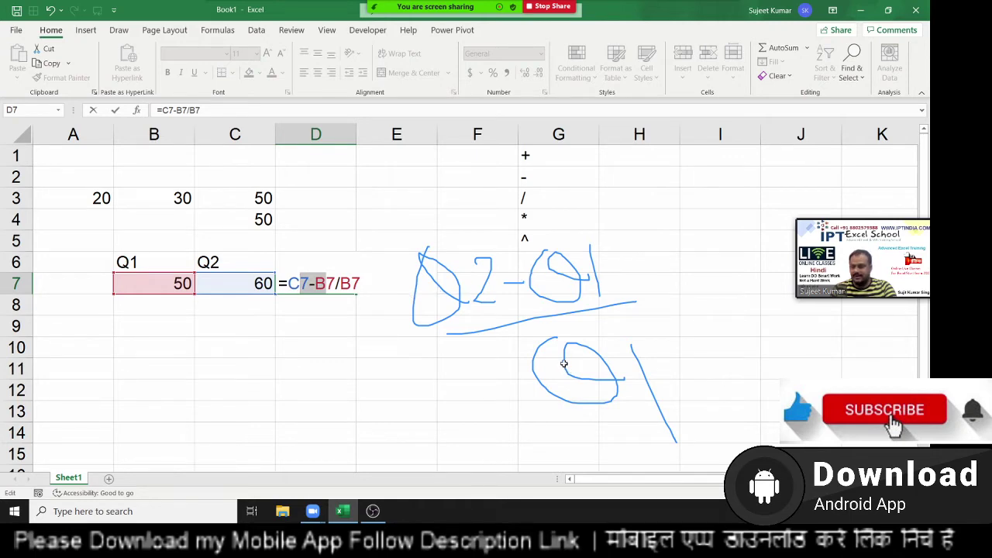
click(288, 284)
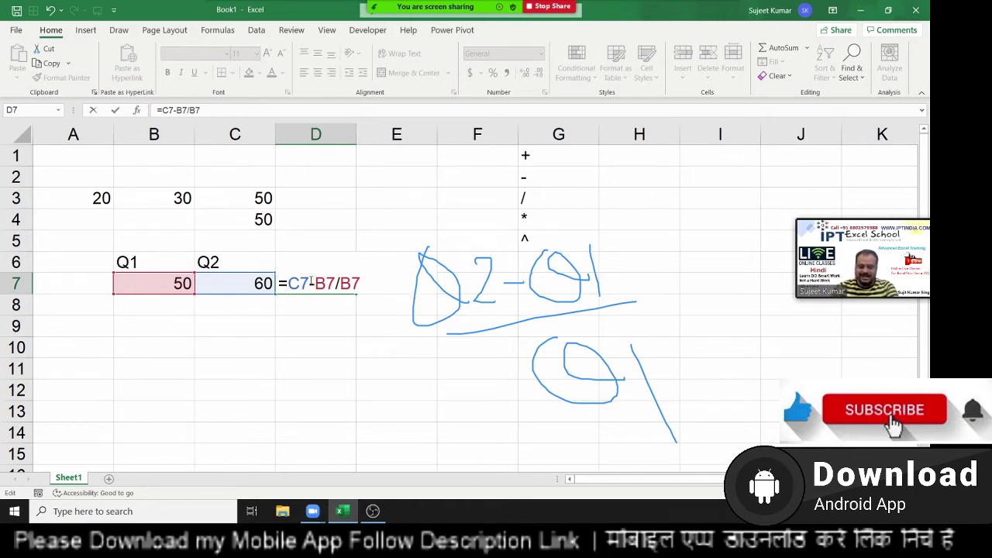
text(()
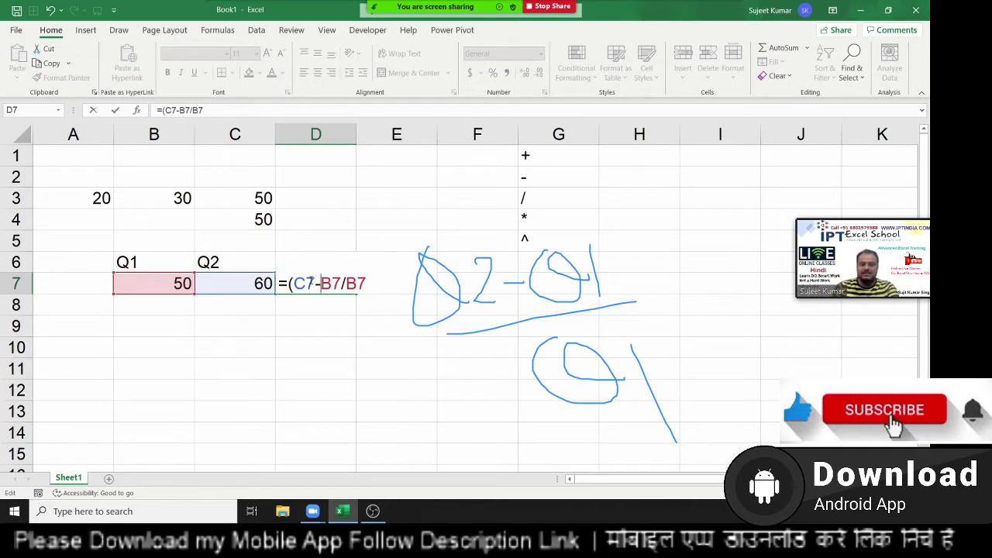
text())
key(Return)
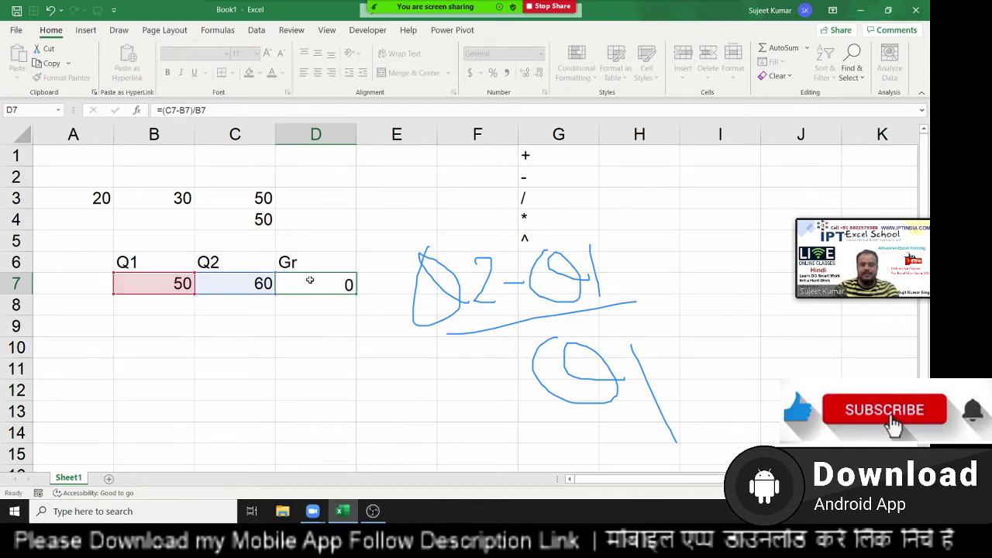
click(328, 291)
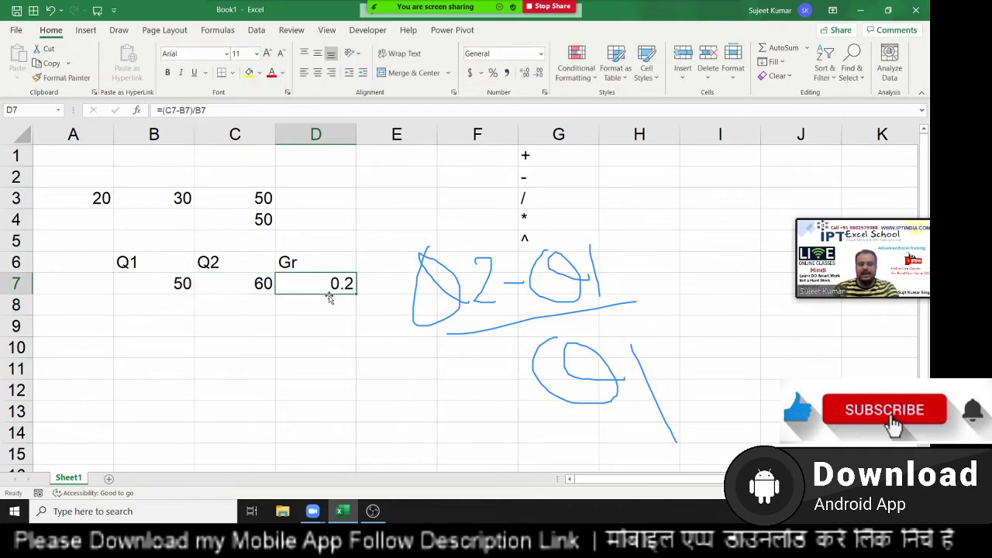
click(495, 76)
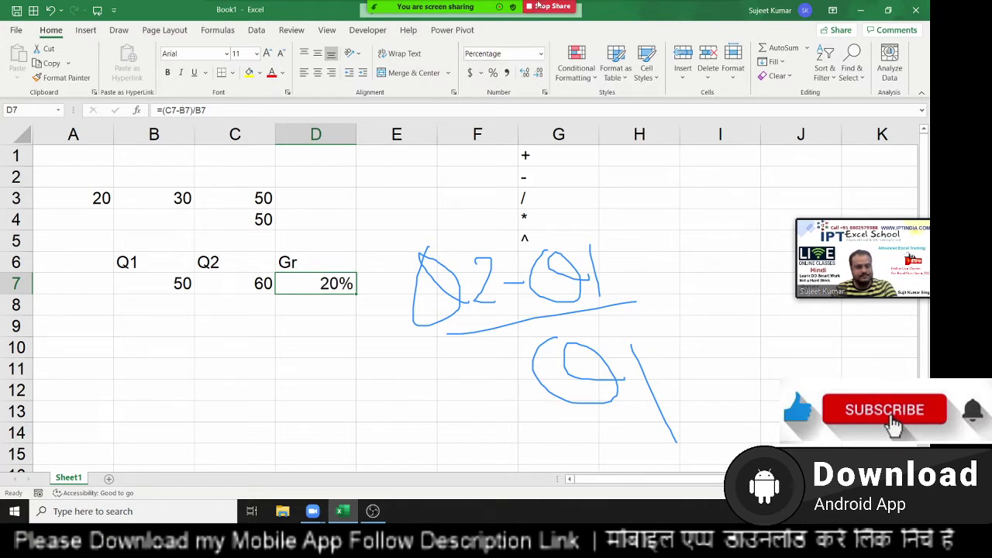
click(720, 13)
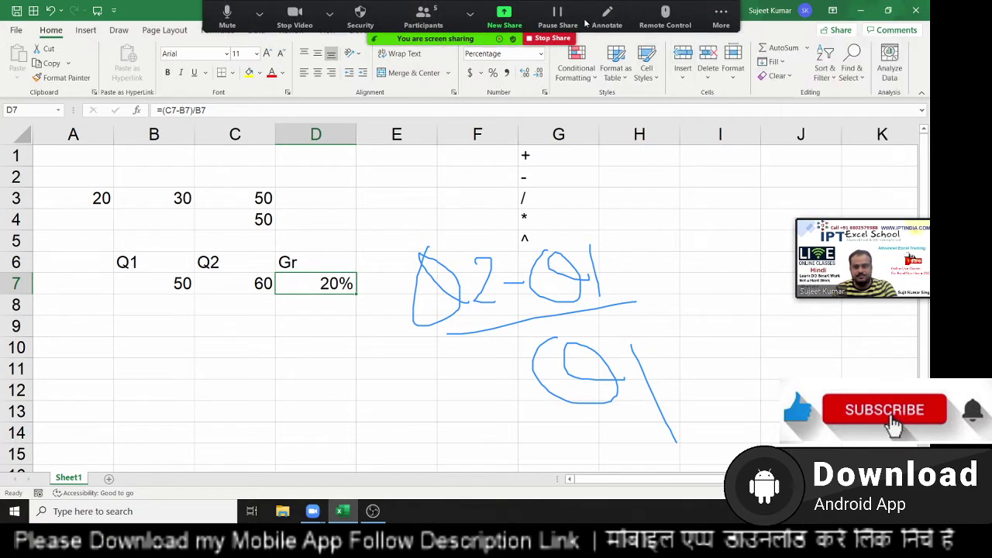
- Use Clear All Drawings to erase the Zoom annotation ink, then return to the sheet
click(607, 14)
click(609, 69)
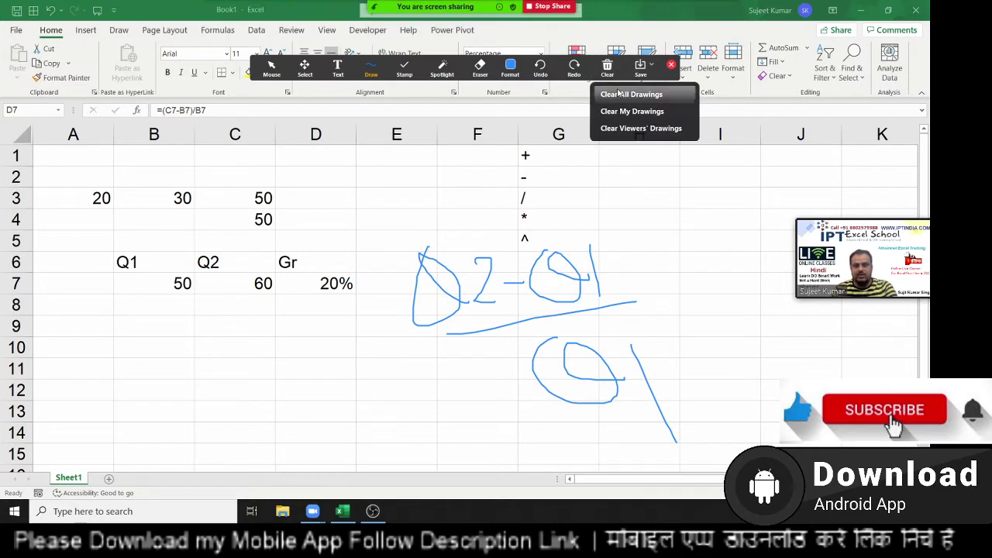
click(620, 96)
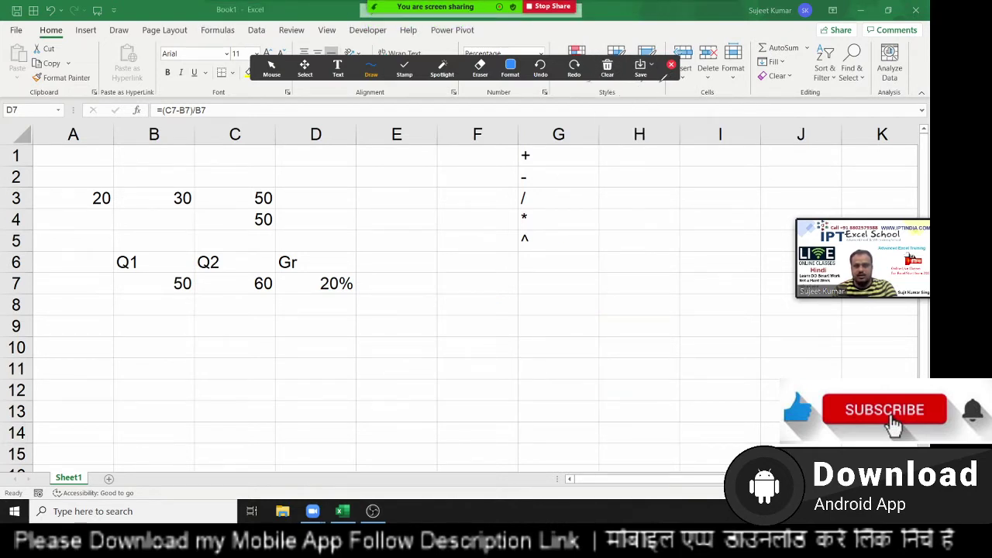
click(671, 67)
click(289, 284)
- Enter label P with 50000 in row 9 and label R with 10% in row 10
click(101, 331)
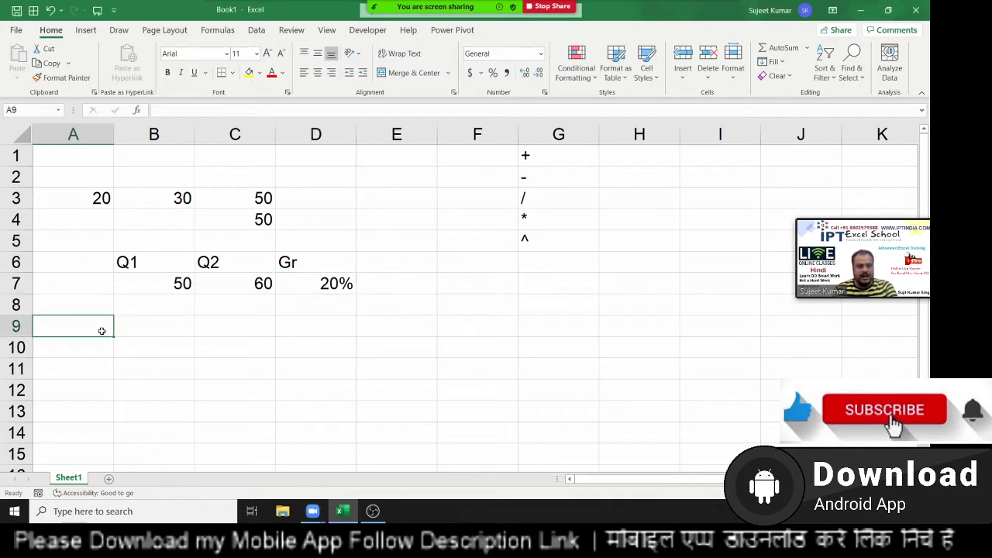
text(P)
key(Tab)
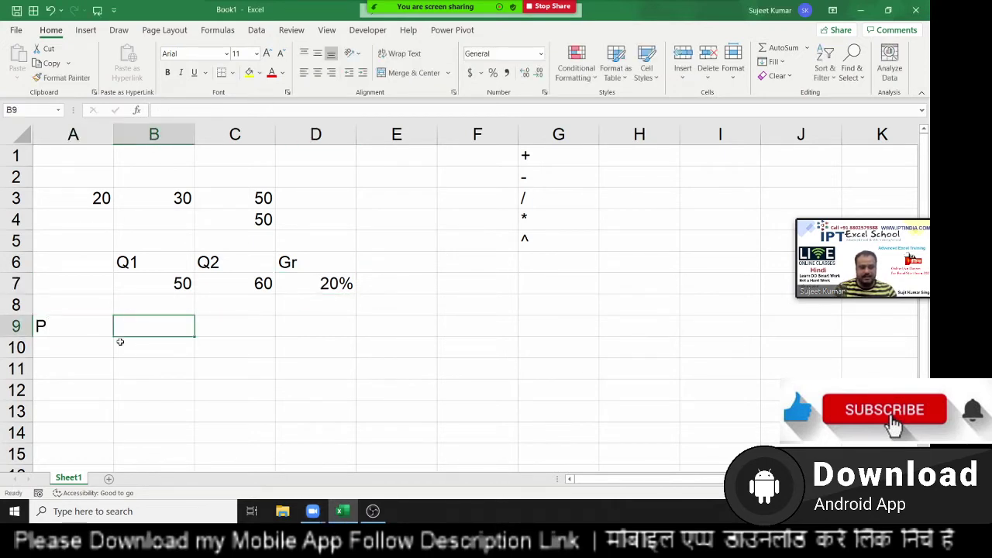
text(45)
text(5000)
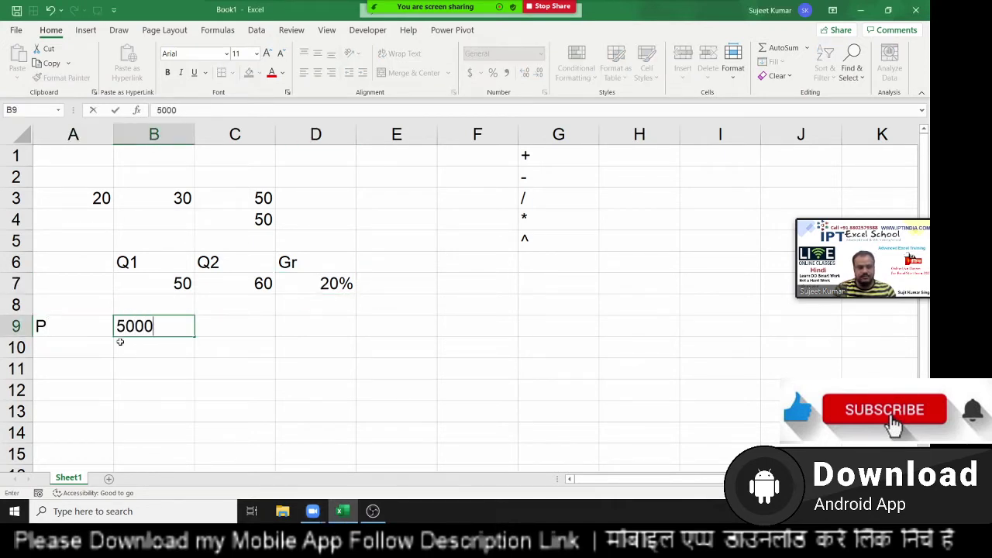
text(0)
key(Return)
text(R)
key(Tab)
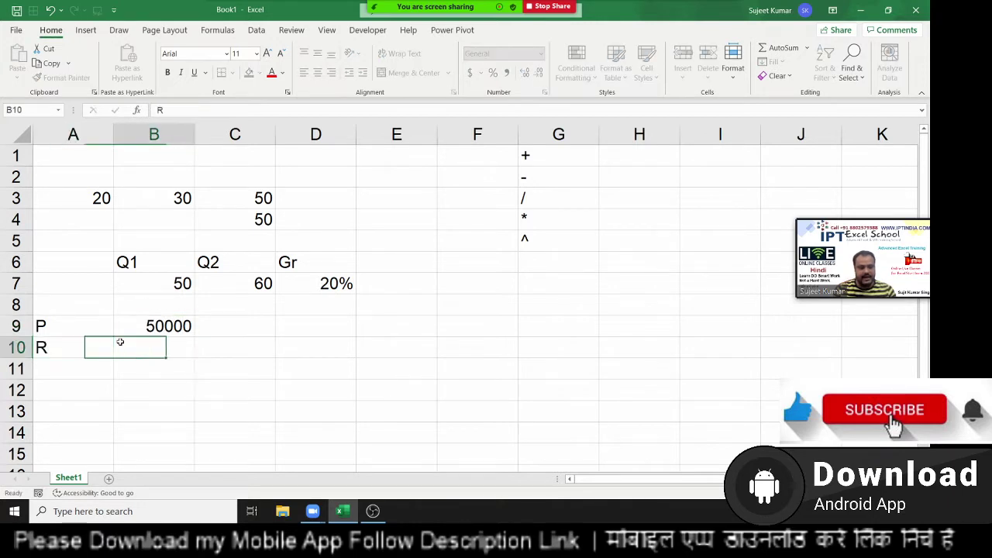
text(10%)
key(Return)
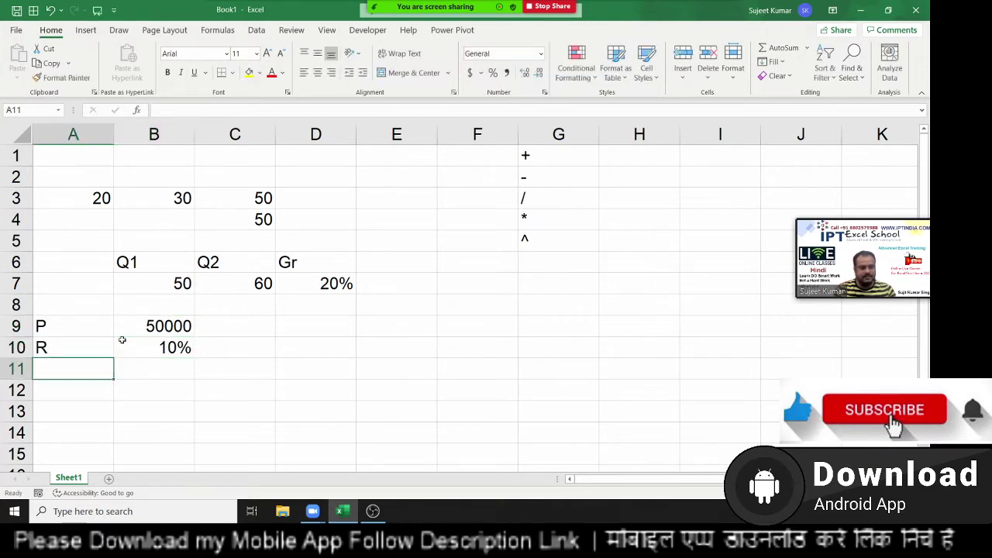
- Enter label T with 5 in row 11 and add the Amt label in B12
text(T)
key(Tab)
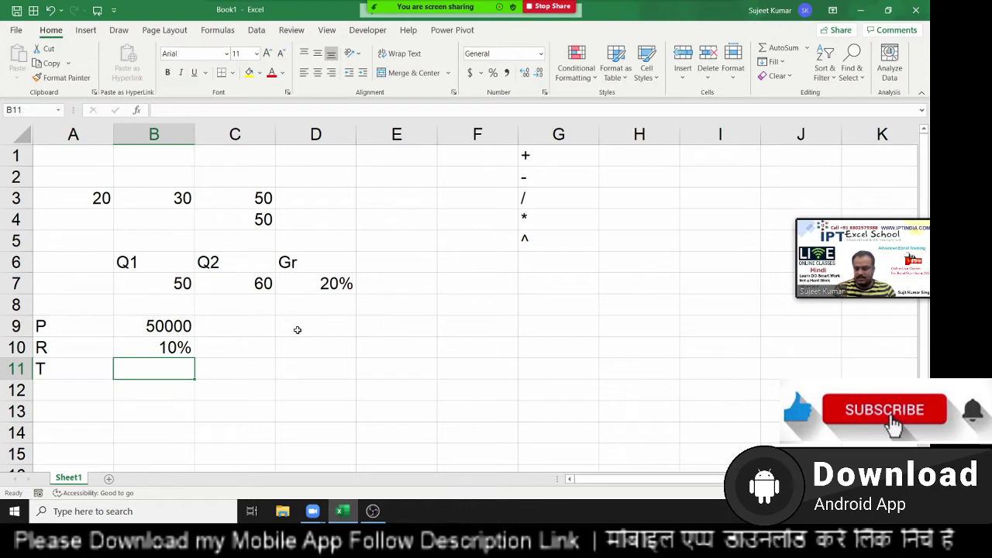
text(5)
key(Down)
text(A)
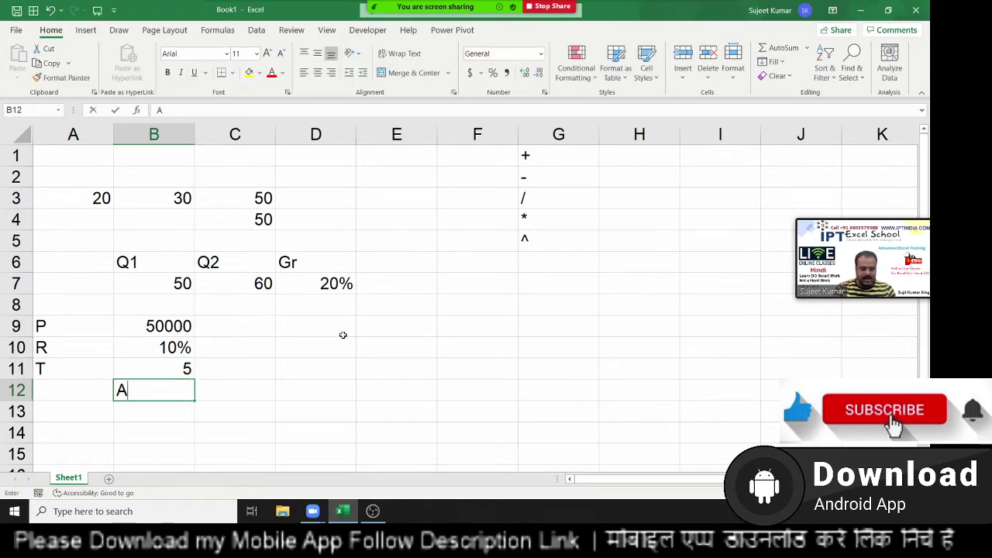
text(mt)
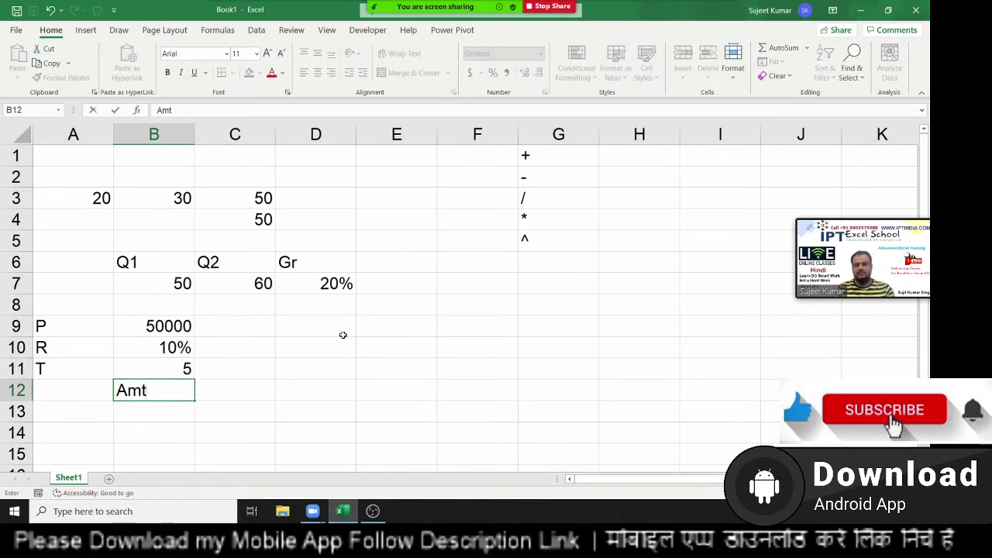
key(Tab)
key(Down)
scroll(369, 309, down, 2)
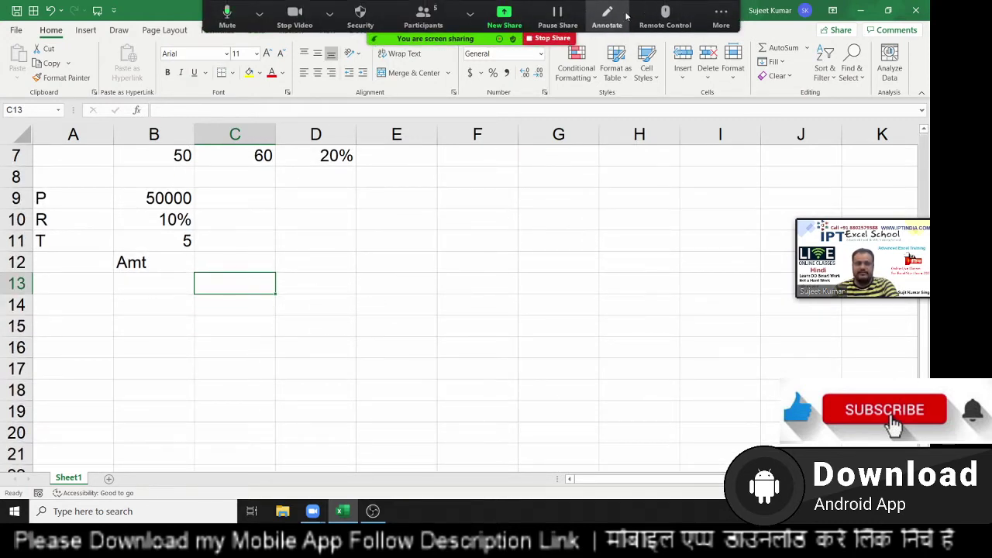
- Open Zoom's annotation tools and hand-write 'A = P ×' beside the inputs
click(614, 20)
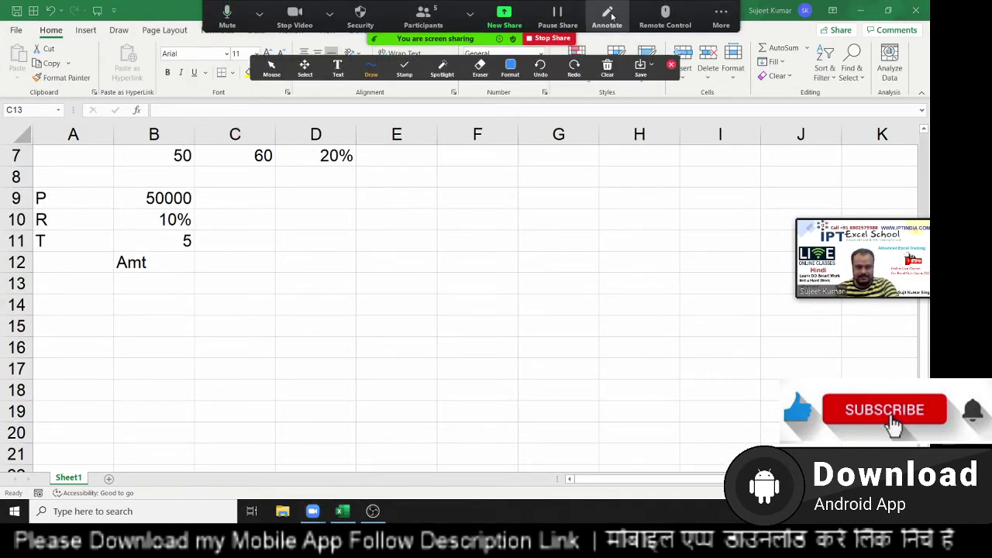
click(610, 15)
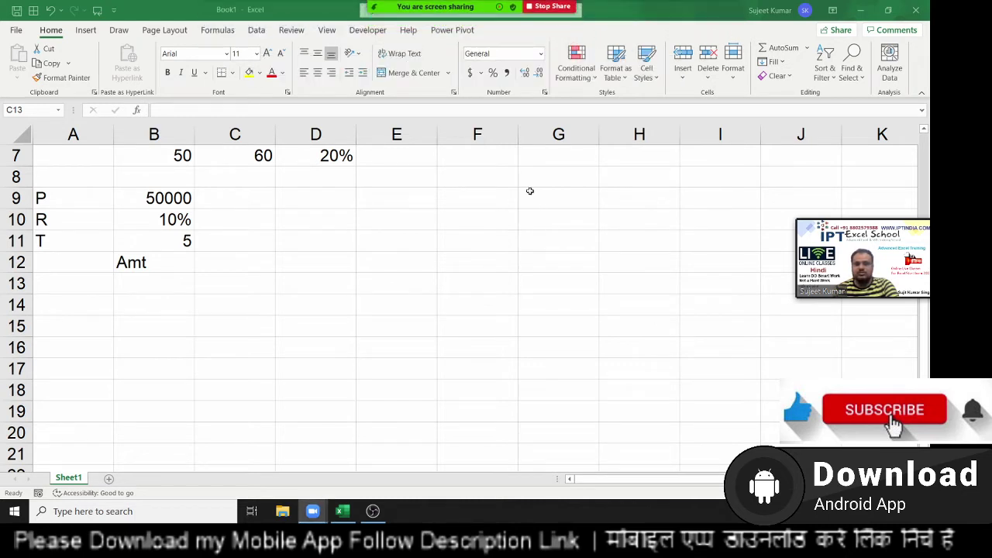
click(605, 12)
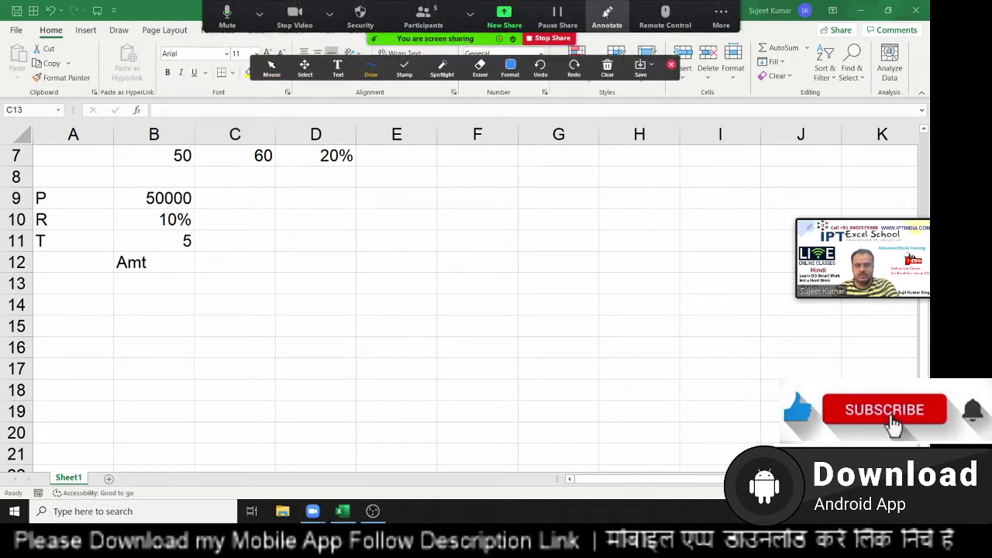
mouse_move(352, 230)
mouse_down()
mouse_move(374, 268)
mouse_move(378, 241)
mouse_move(408, 250)
mouse_up()
mouse_move(426, 186)
mouse_down()
mouse_move(442, 235)
mouse_move(439, 206)
mouse_move(506, 222)
mouse_up()
drag(493, 179, 484, 233)
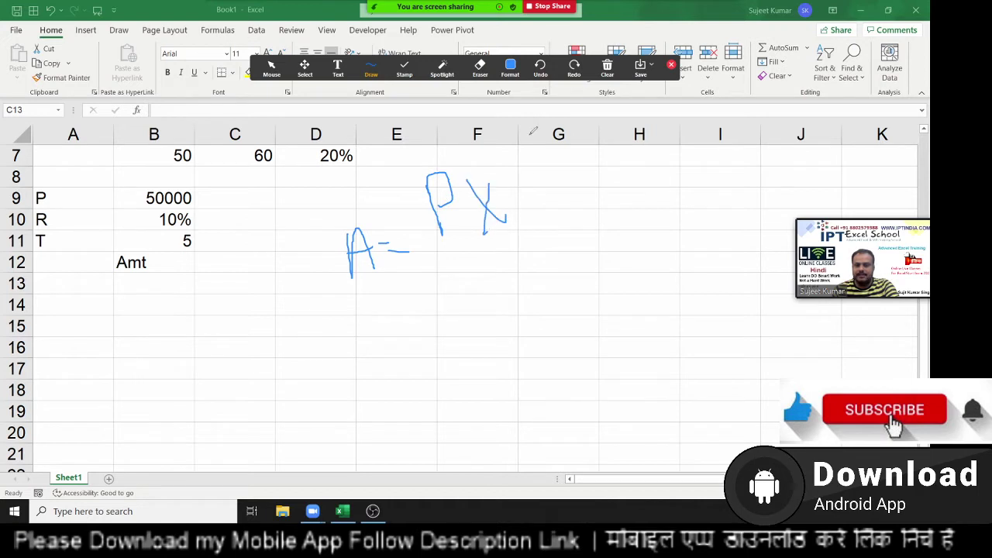
- Draw the (1 + r%/n) bracket with its (t×n) exponent, then close the annotation tools
drag(520, 126, 605, 227)
mouse_move(557, 147)
mouse_down()
mouse_move(566, 208)
mouse_move(632, 165)
mouse_move(624, 204)
mouse_up()
mouse_move(635, 149)
mouse_down()
mouse_move(659, 151)
mouse_move(653, 200)
mouse_move(686, 200)
mouse_up()
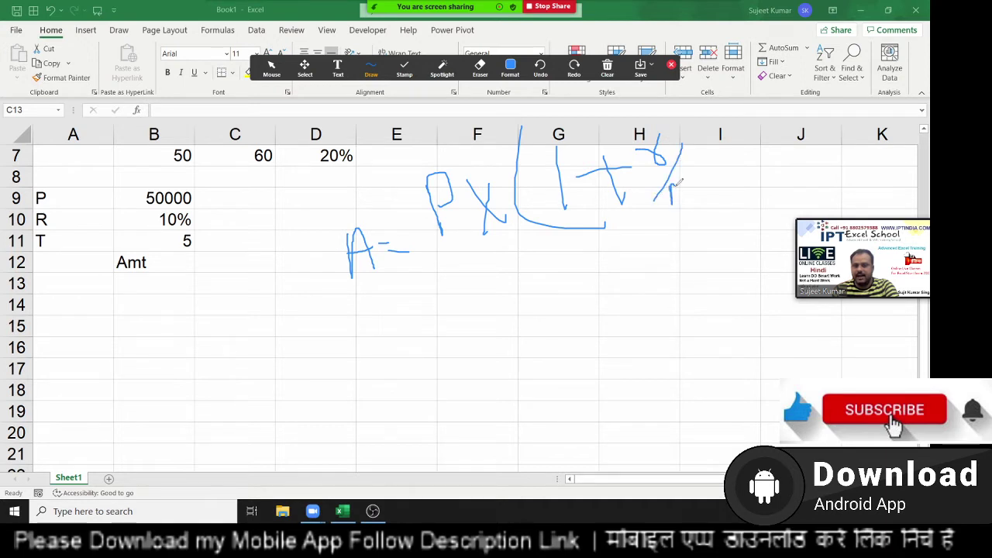
drag(691, 119, 719, 206)
drag(703, 97, 757, 142)
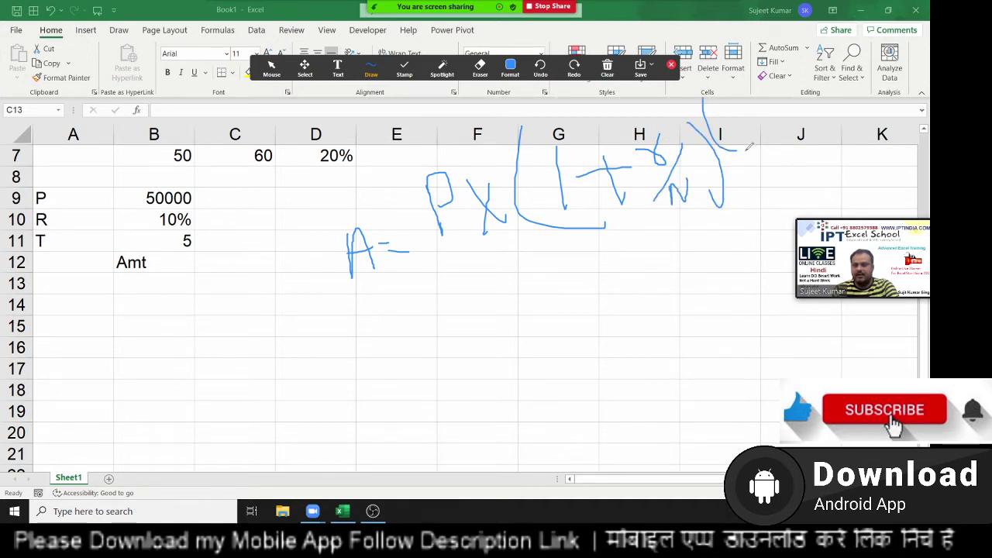
drag(731, 110, 734, 133)
mouse_move(725, 99)
mouse_down()
mouse_move(731, 118)
mouse_move(766, 114)
mouse_move(788, 85)
mouse_move(813, 132)
mouse_up()
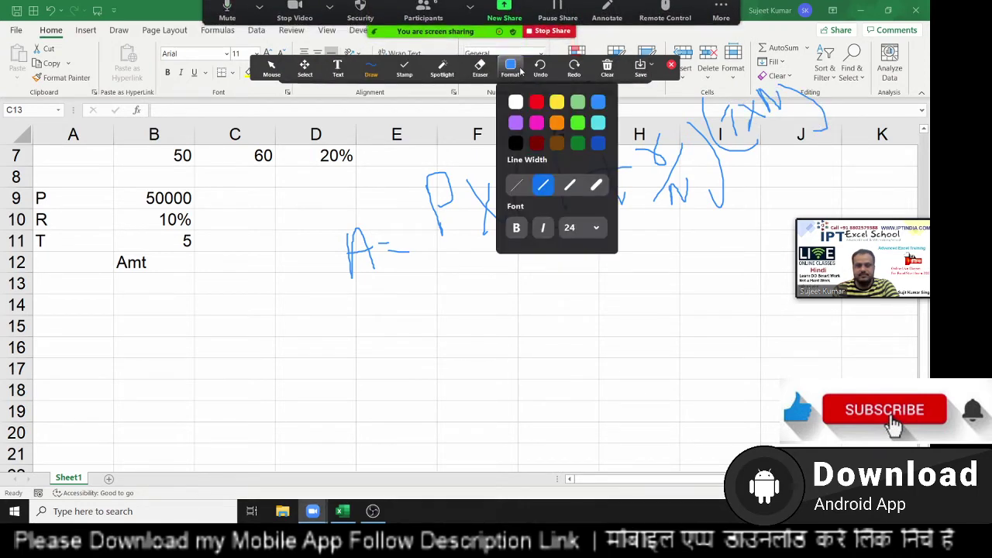
click(672, 65)
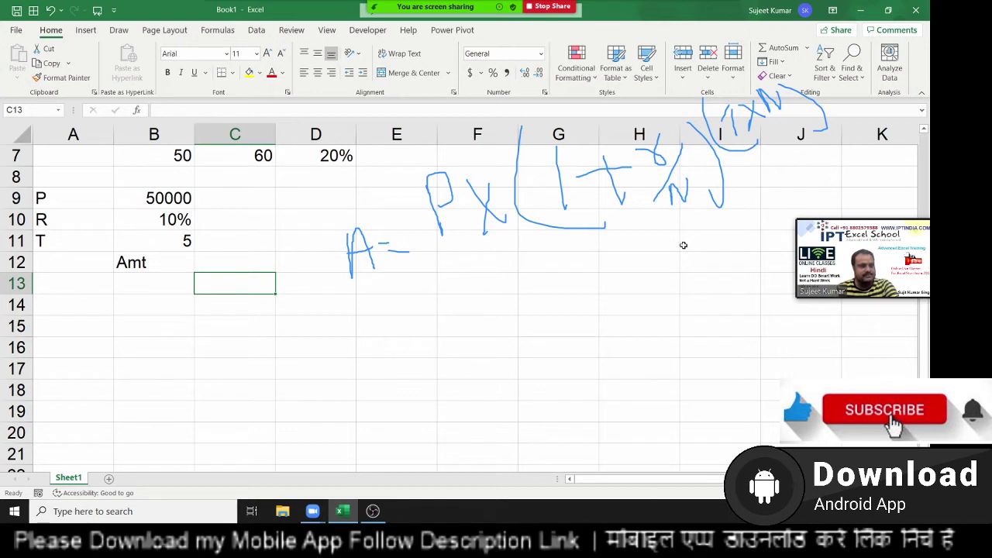
- Put the monthly rate =B10/12 in C13 and =1+C13 (1.008333) in D13
click(263, 313)
click(256, 288)
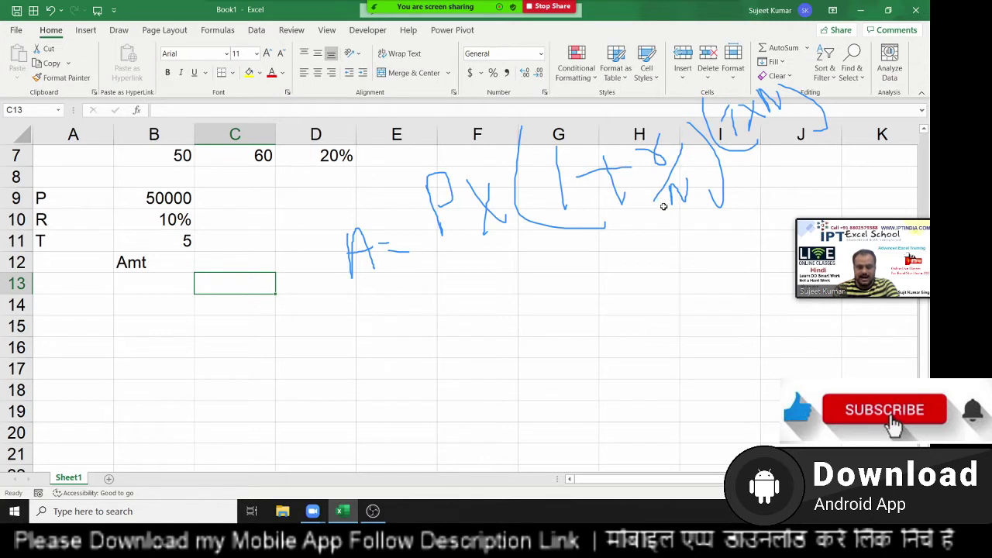
text(=)
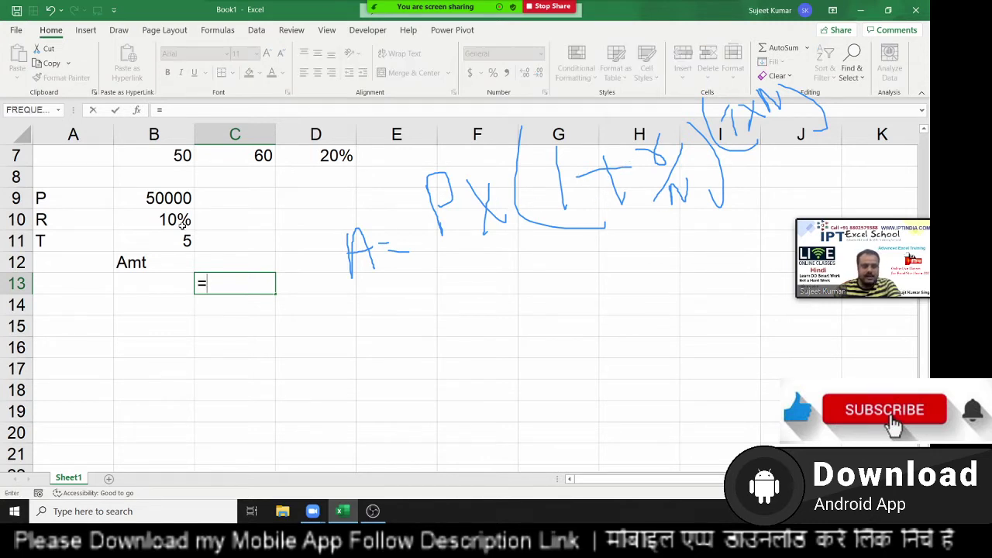
click(183, 222)
text(/12)
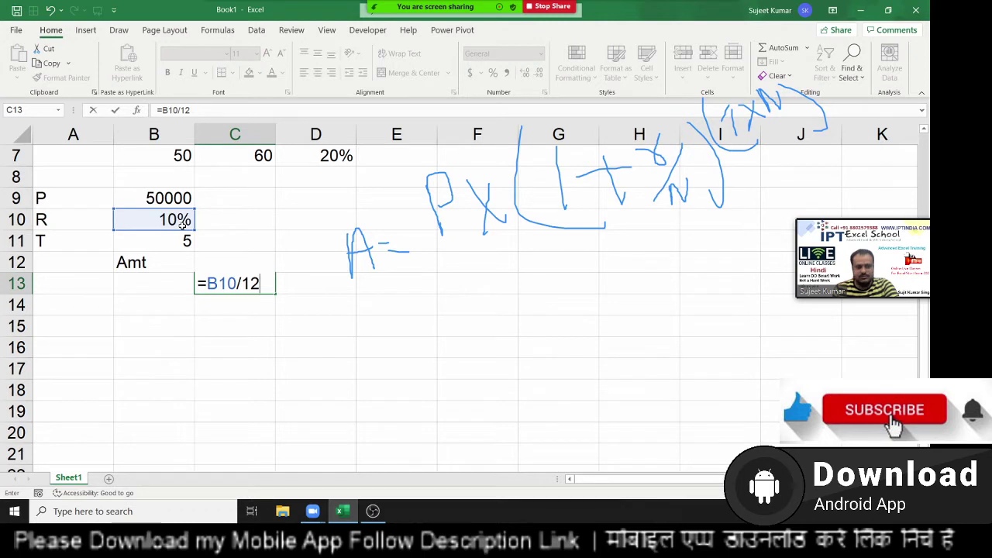
key(Return)
key(Up)
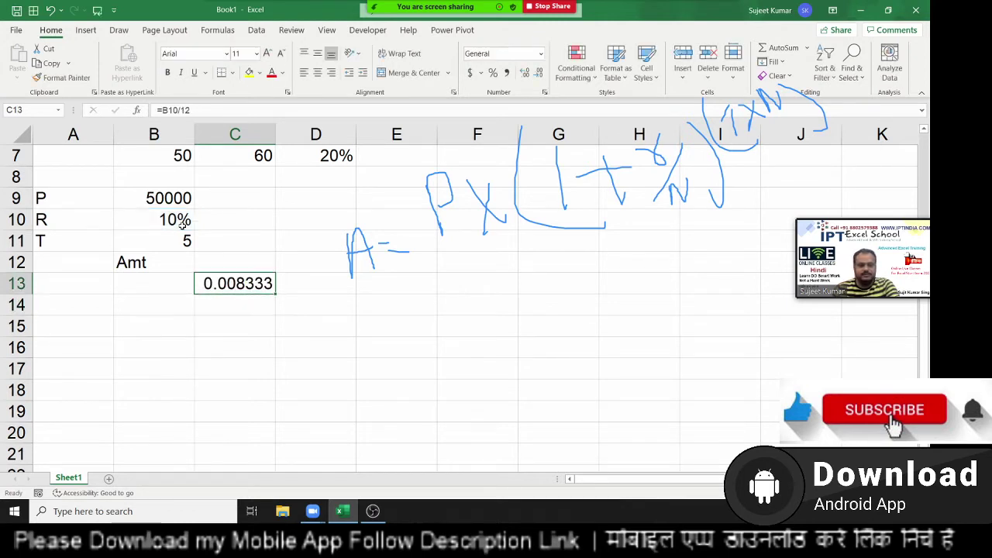
key(Right)
text(=1)
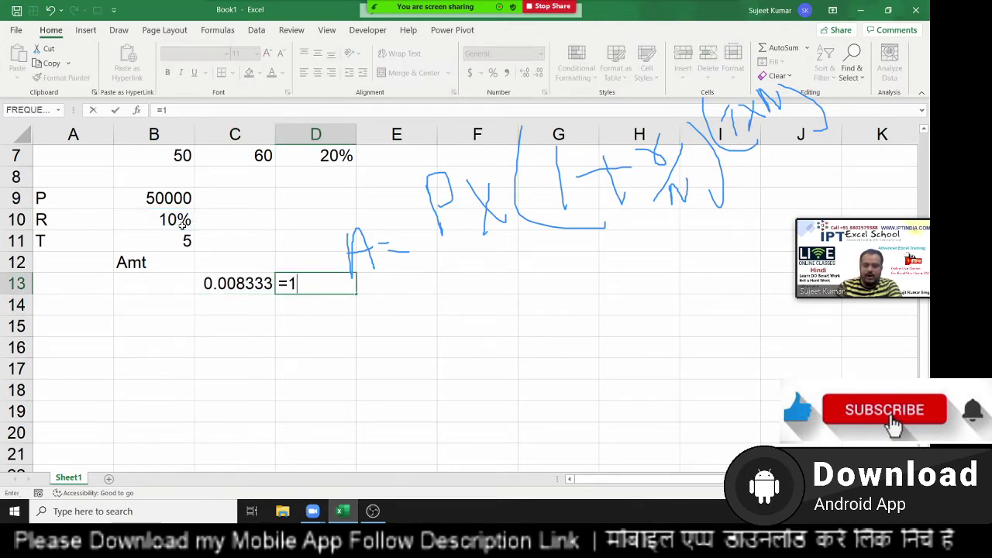
text(+)
key(Left)
key(ctrl+Return)
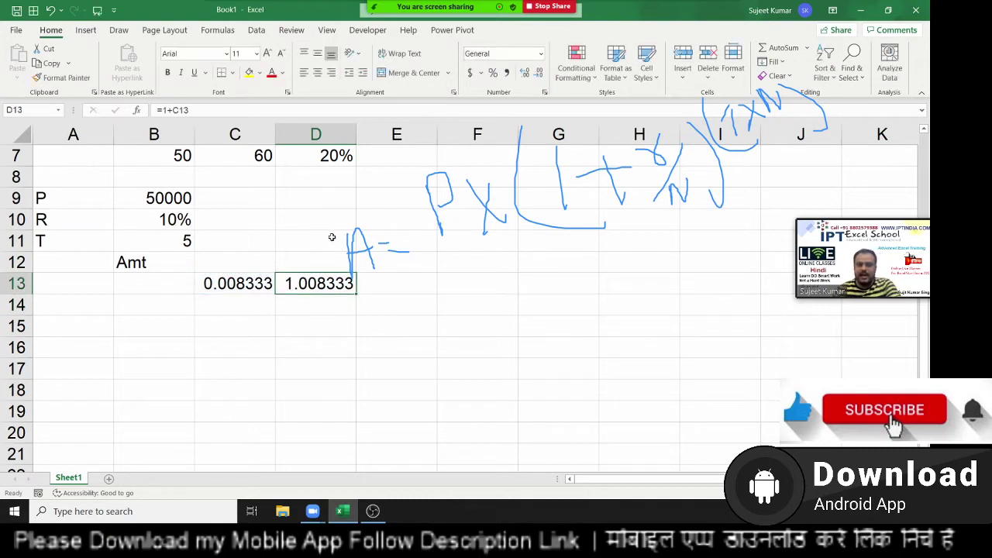
- Enter =B11*12 in E13 to get 60 periods
click(419, 275)
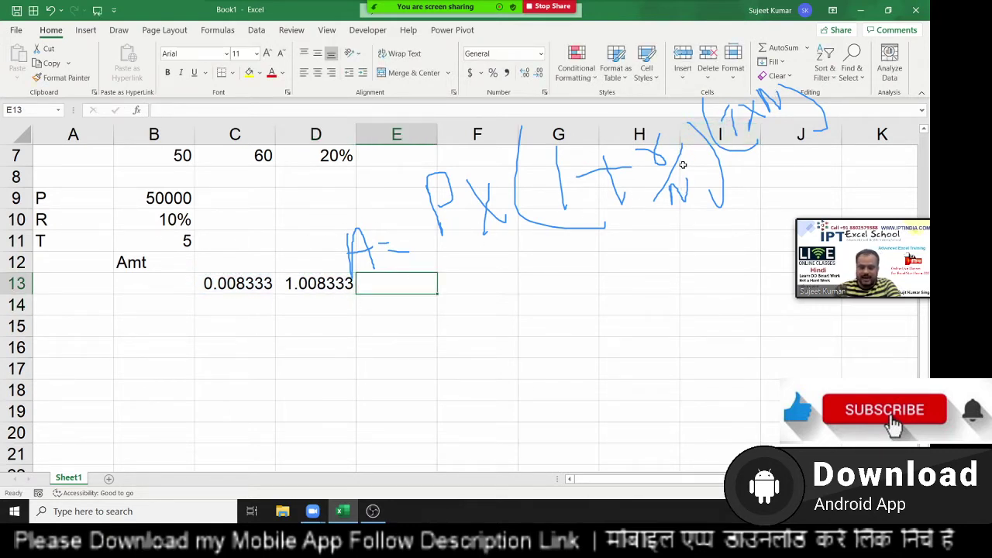
text(=)
key(Up)
key(Left)
key(Up)
key(Left)
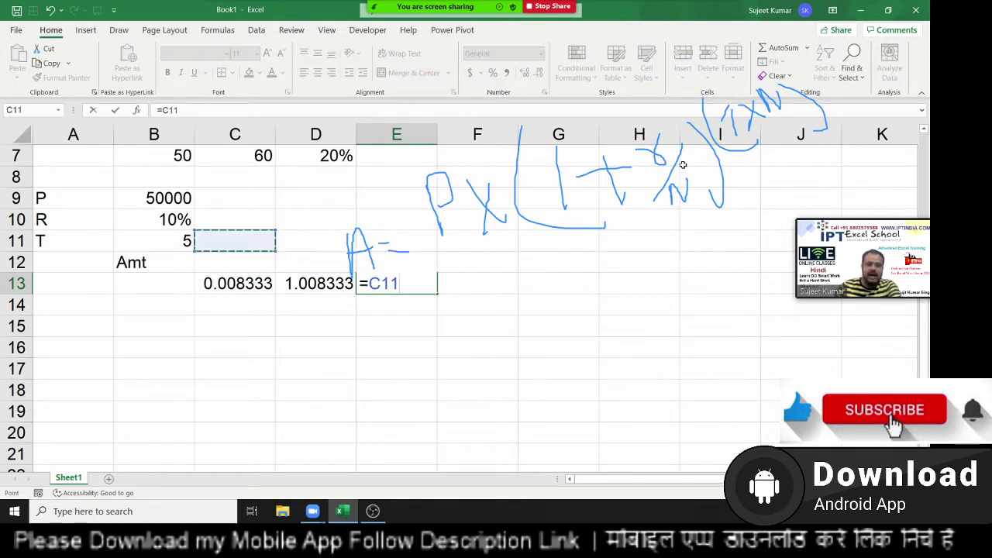
key(Left)
text(*12)
key(Return)
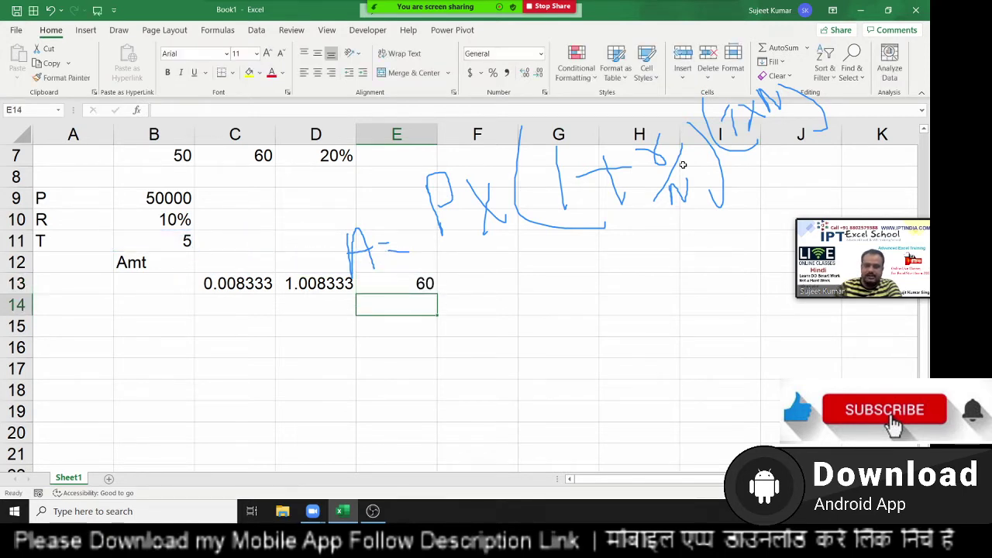
- Enter the power formula =D13^E13 in F13
key(Up)
key(Right)
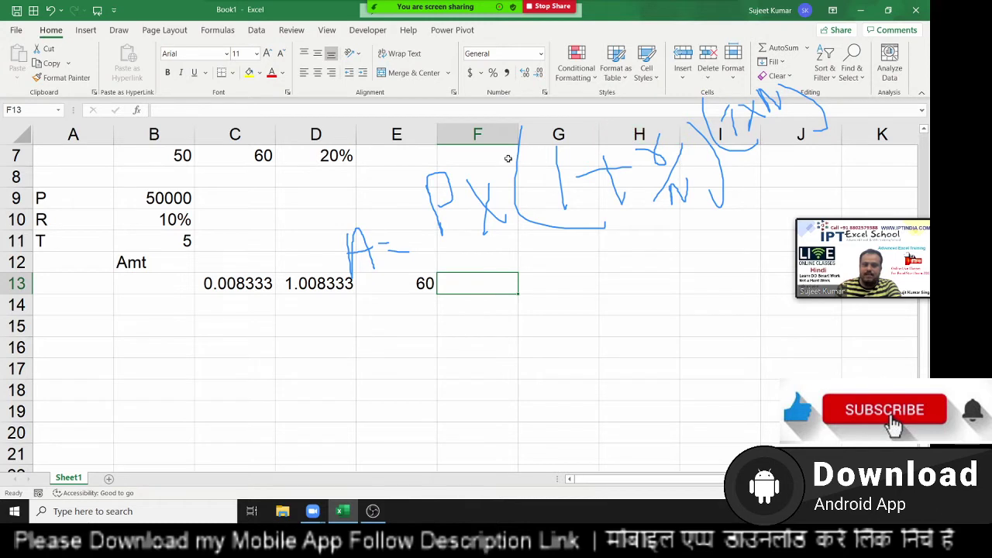
text(=)
key(Left)
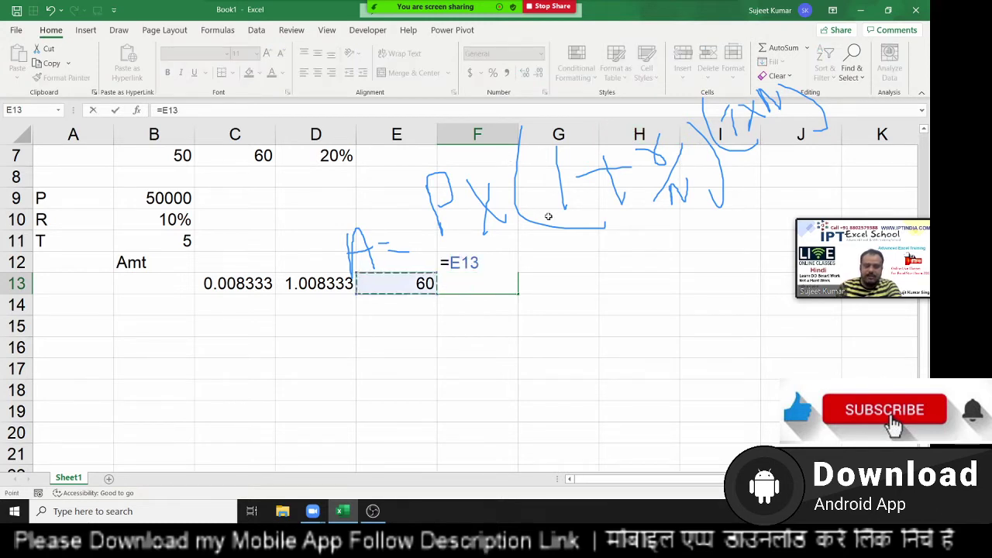
key(Left)
text(^)
key(Left)
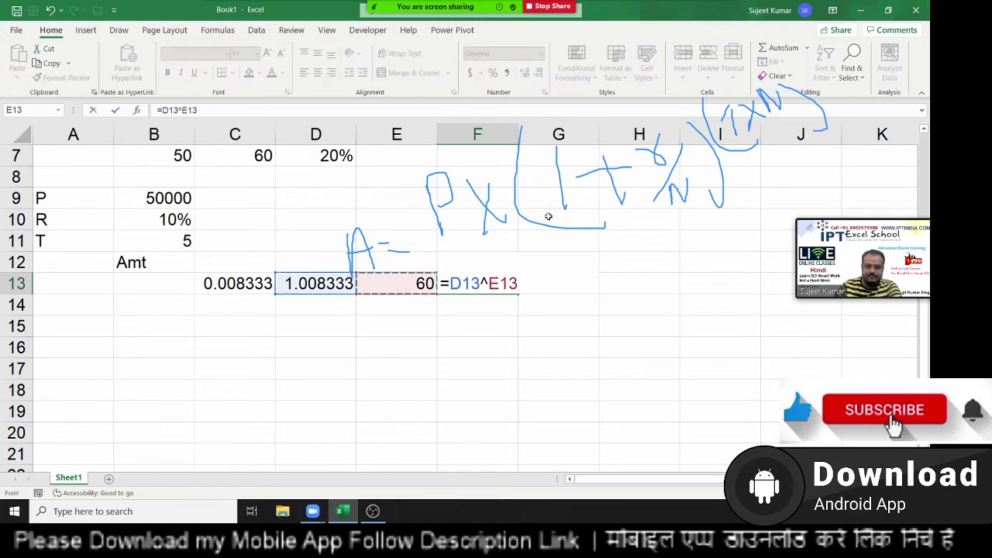
key(Return)
- Enter =B9*F13 in G13 to compute the amount 82265.45
key(Up)
key(Right)
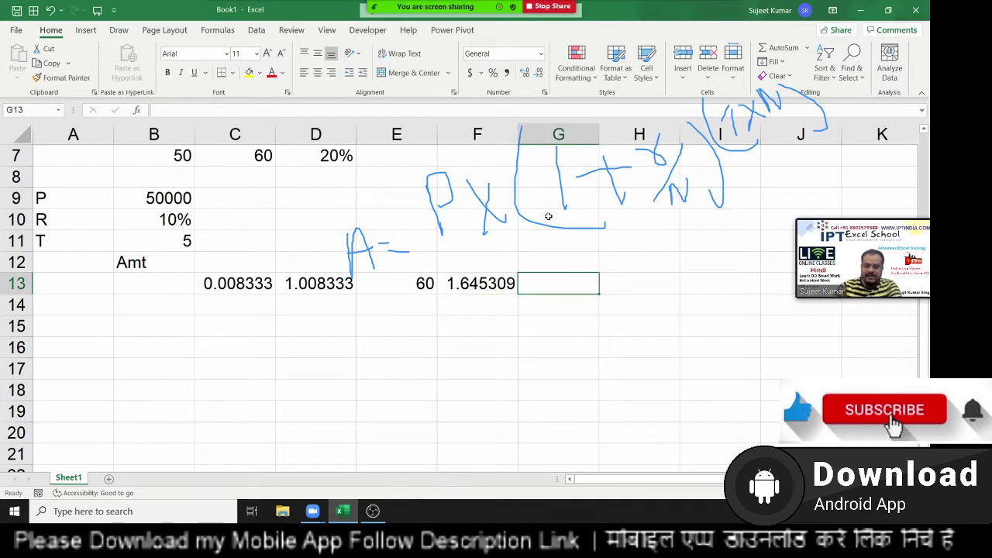
text(=)
click(122, 191)
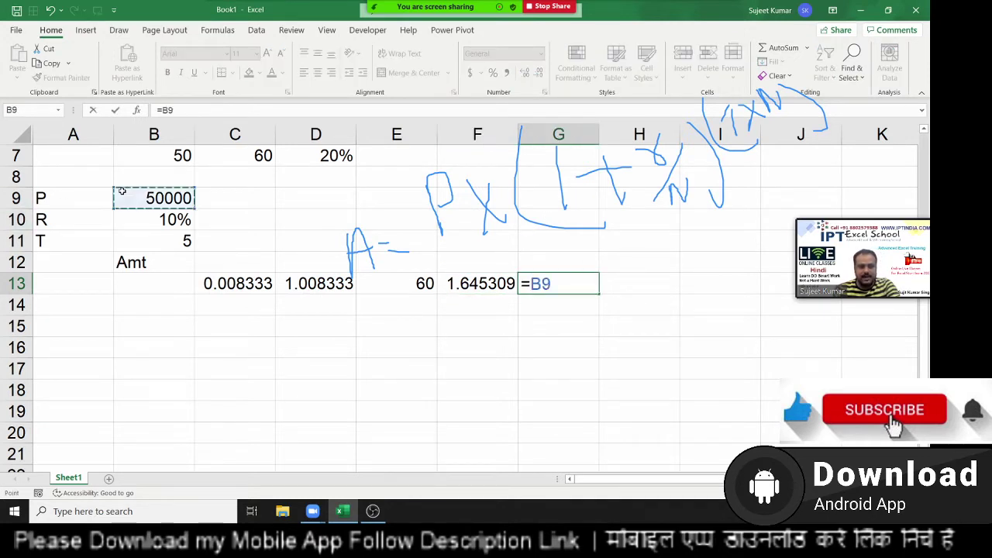
text(*)
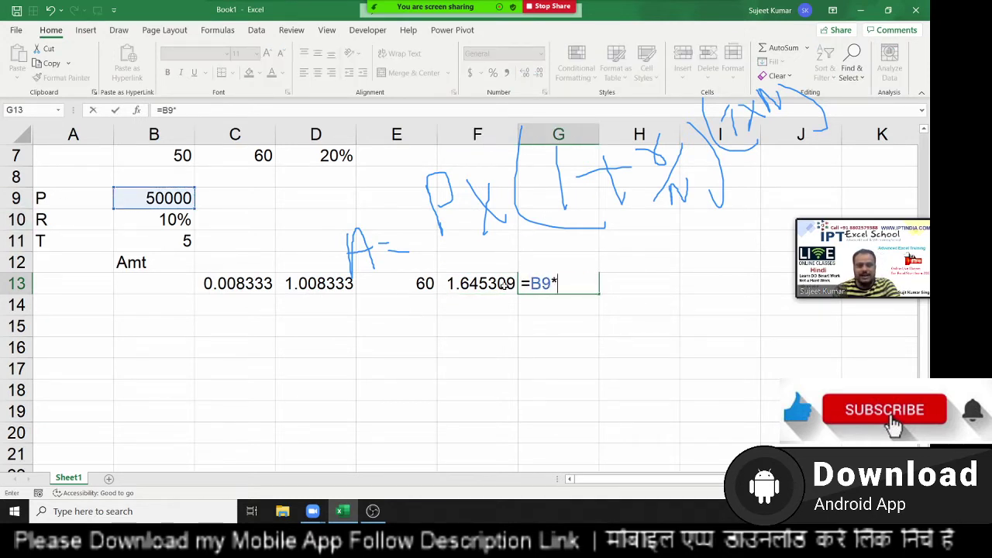
click(504, 286)
key(Return)
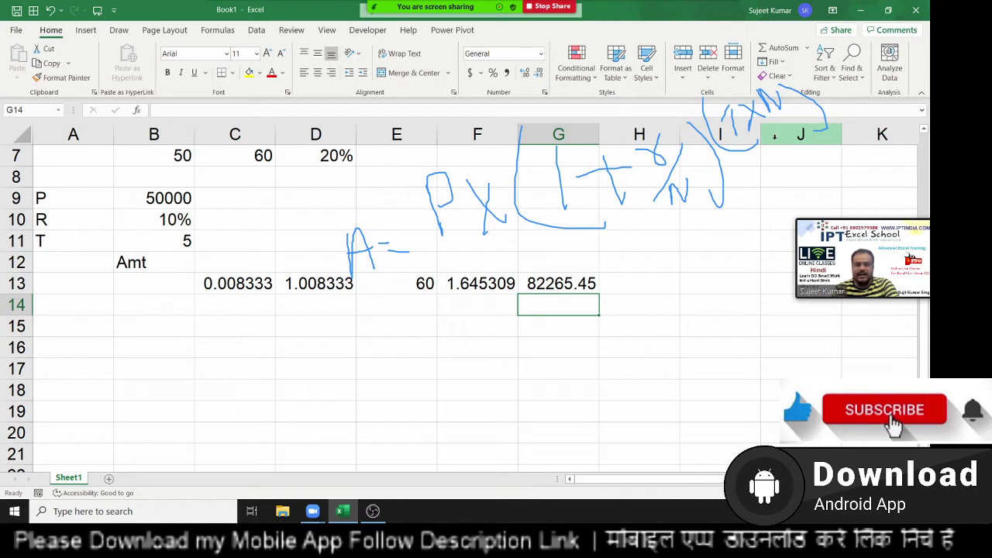
- Review the row 13 formulas from C13 through G13 without changing them
click(251, 283)
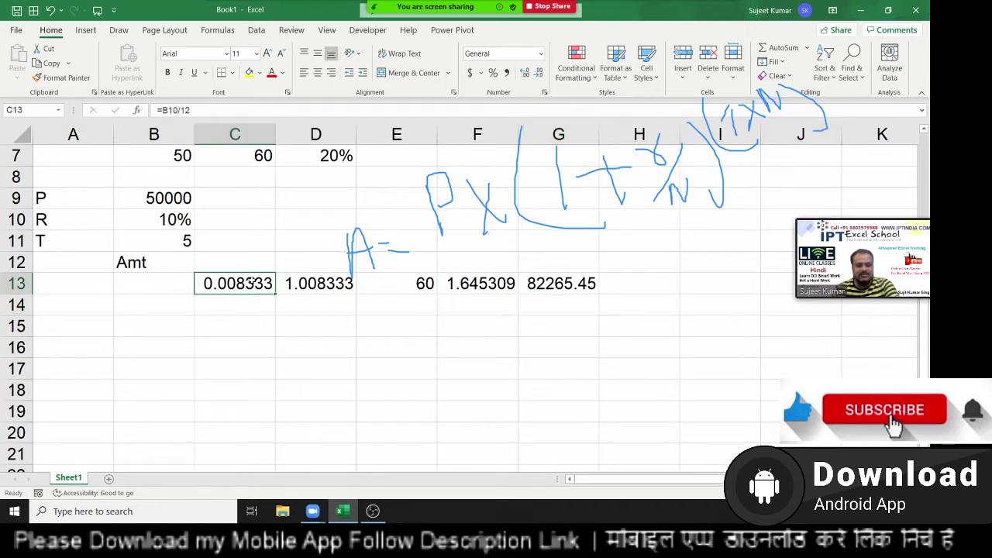
key(Right)
key(Right)
key(Right)
key(Right)
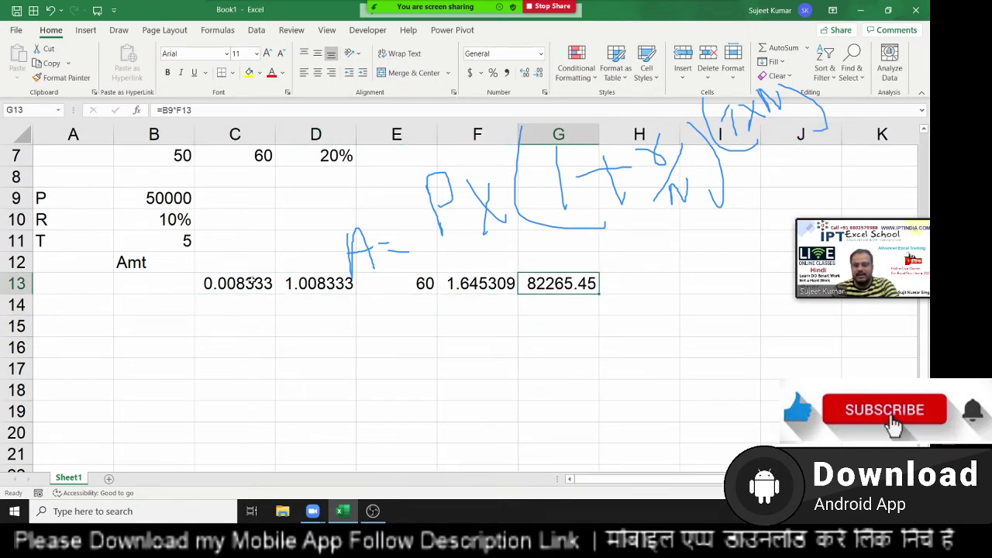
key(F2)
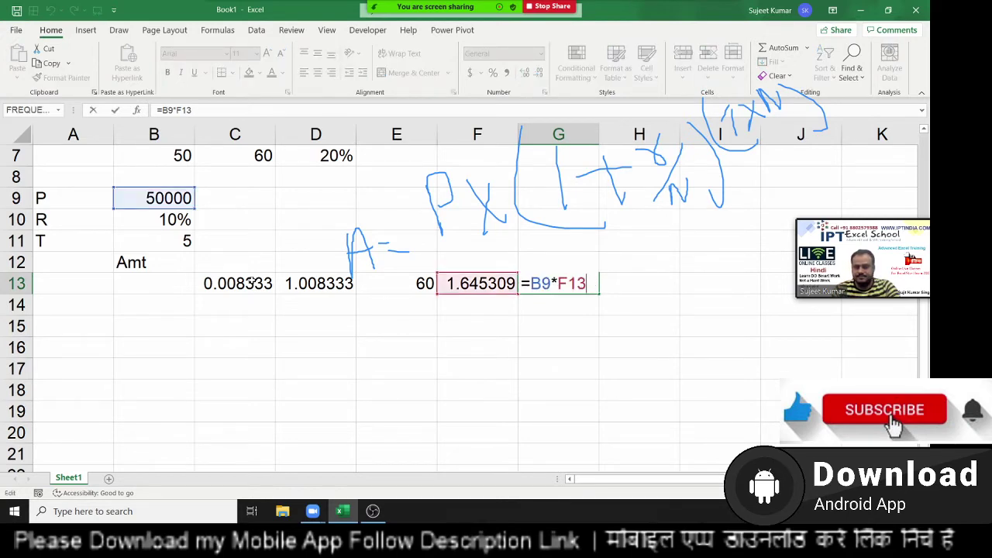
key(ctrl+Return)
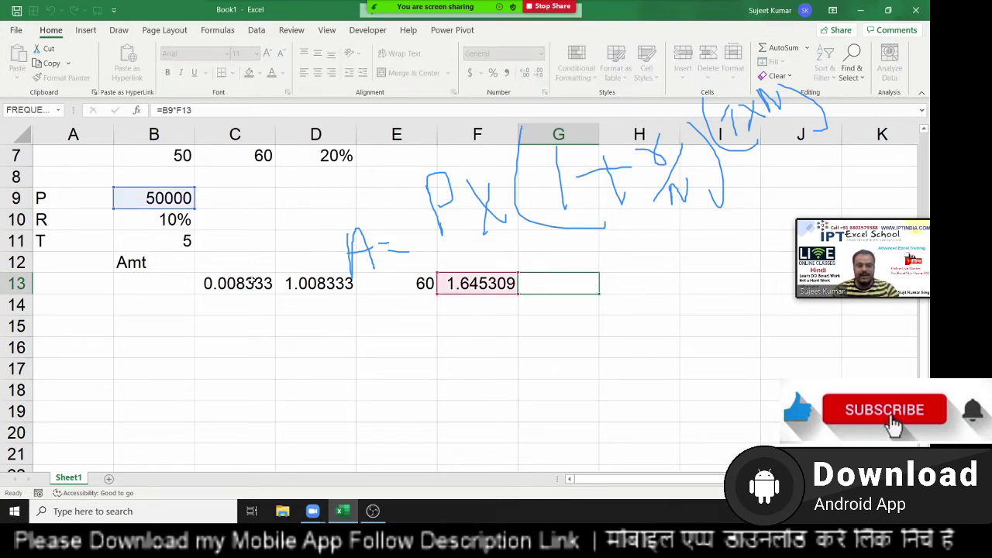
drag(214, 292, 461, 281)
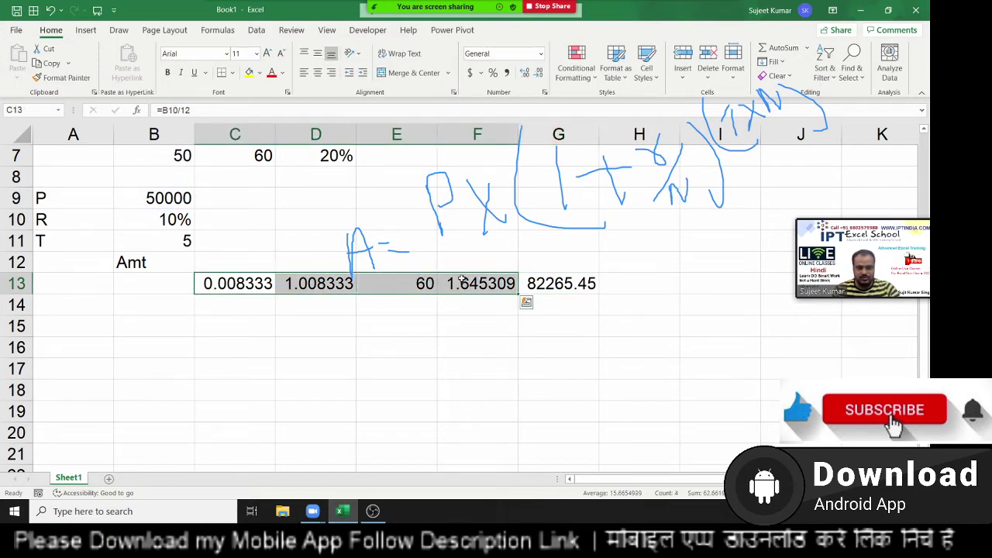
click(253, 248)
double_click(251, 260)
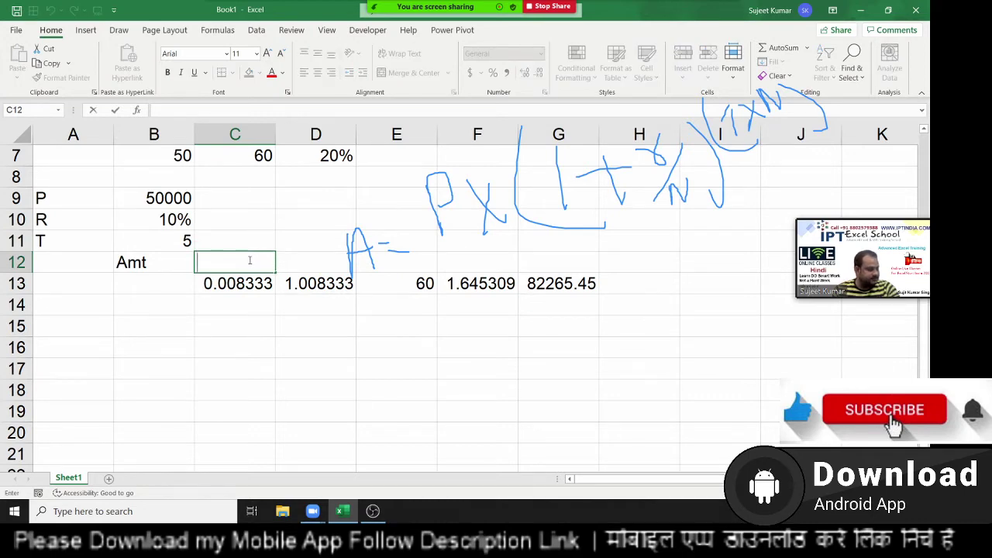
click(396, 313)
- Inspect the D13 and C13 formulas, highlighting the B10/12 part of C13
click(551, 287)
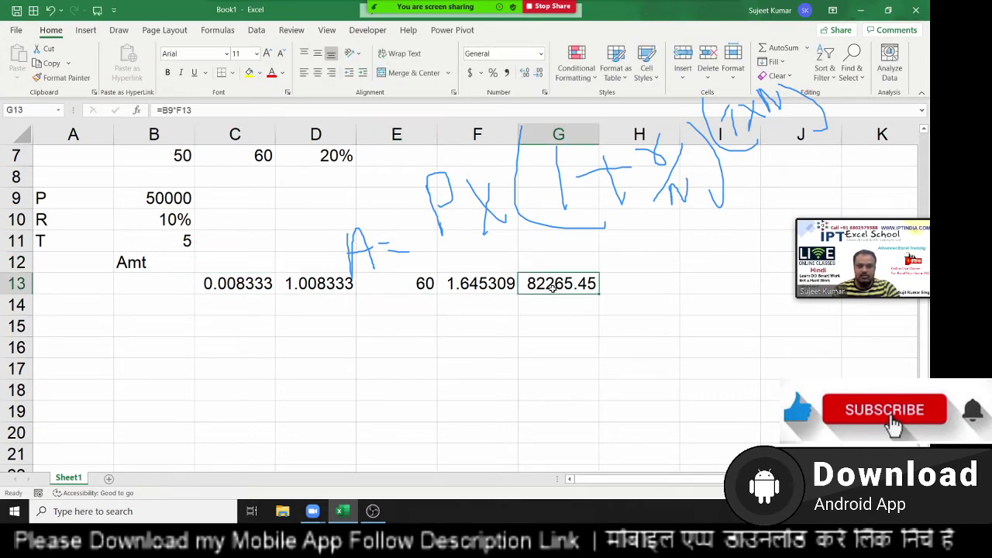
click(234, 278)
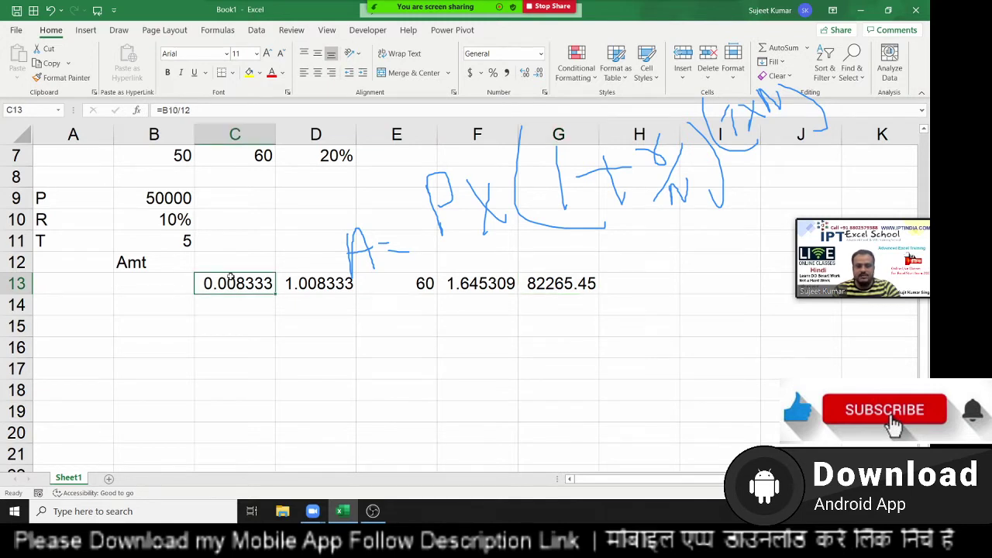
double_click(290, 280)
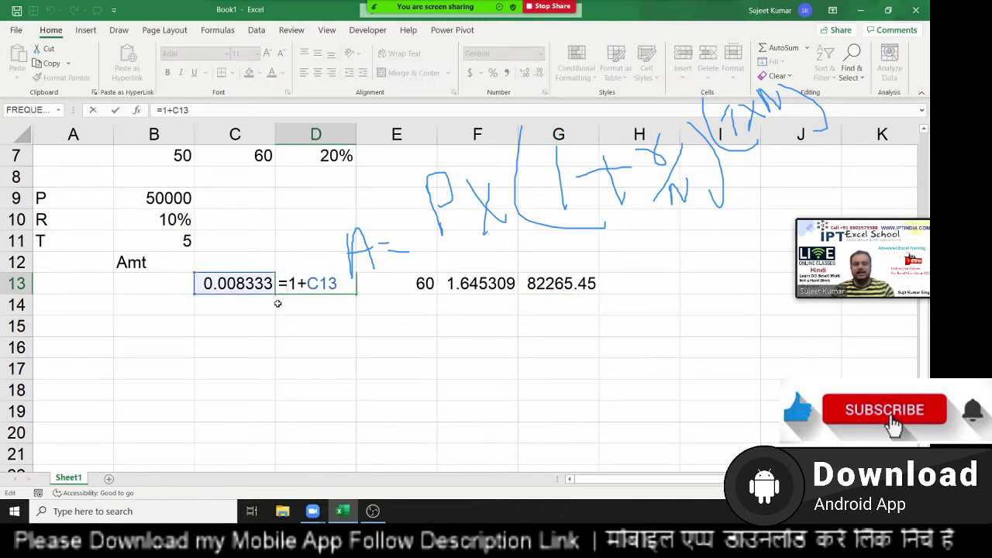
key(ctrl+Return)
click(249, 287)
double_click(248, 285)
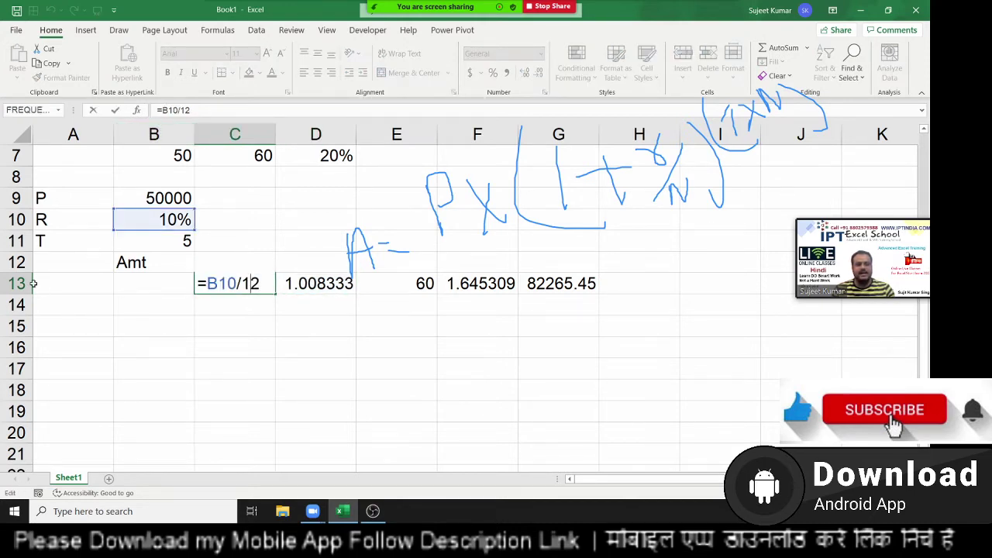
drag(206, 283, 261, 284)
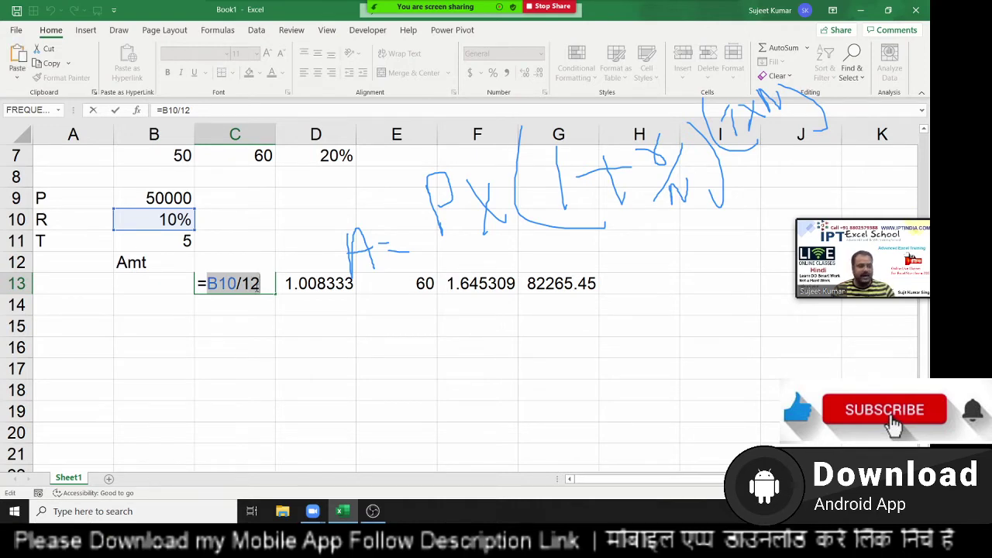
key(ctrl+Return)
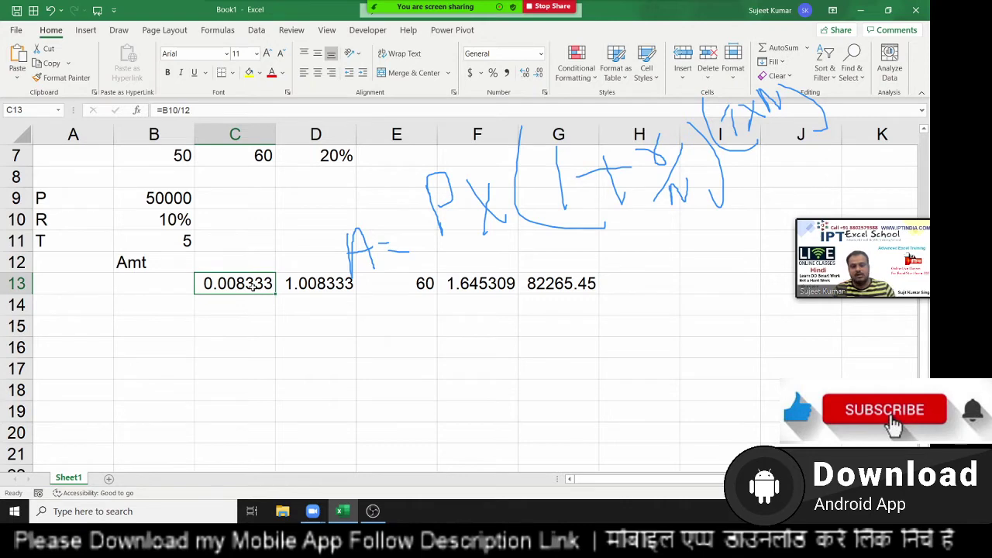
- Replace the C13 reference in D13's formula with (B10/12)
double_click(300, 289)
double_click(314, 282)
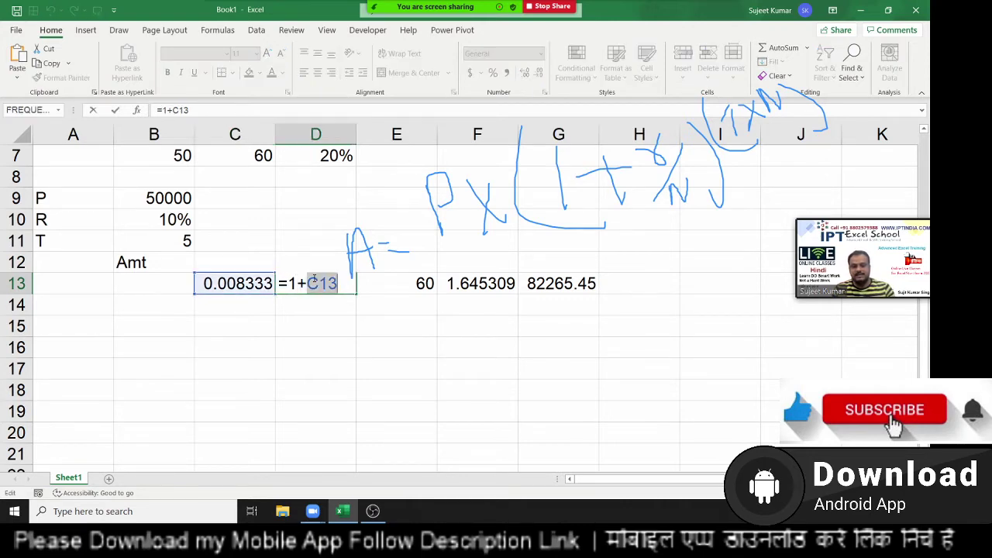
text(()
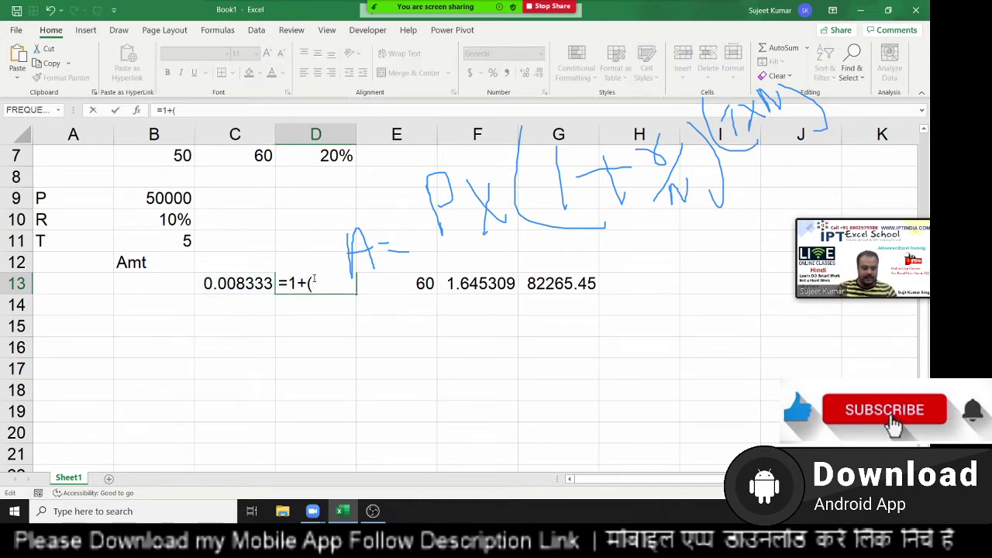
text(B10/12))
key(Return)
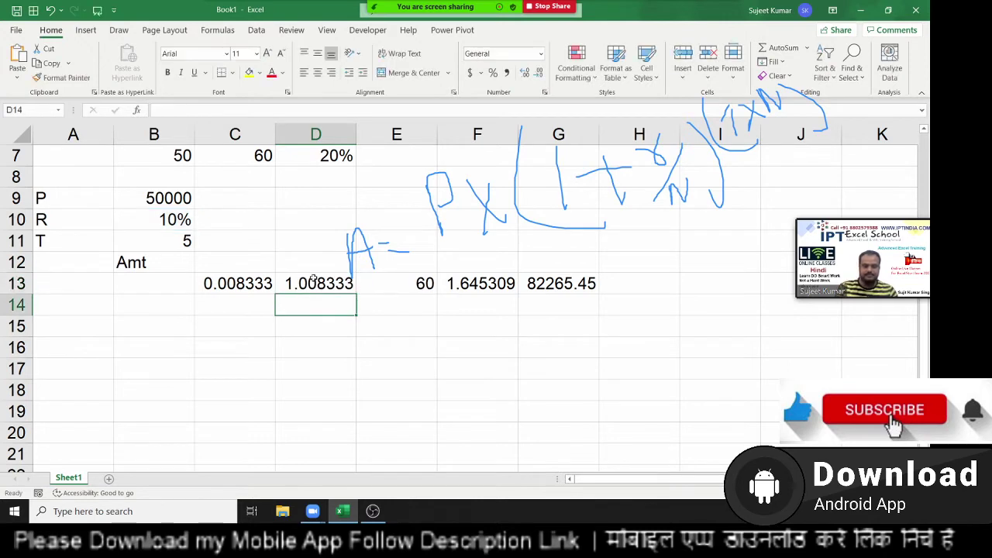
- Mute all Zoom participants, close the Participants list, and reselect C13
click(438, 10)
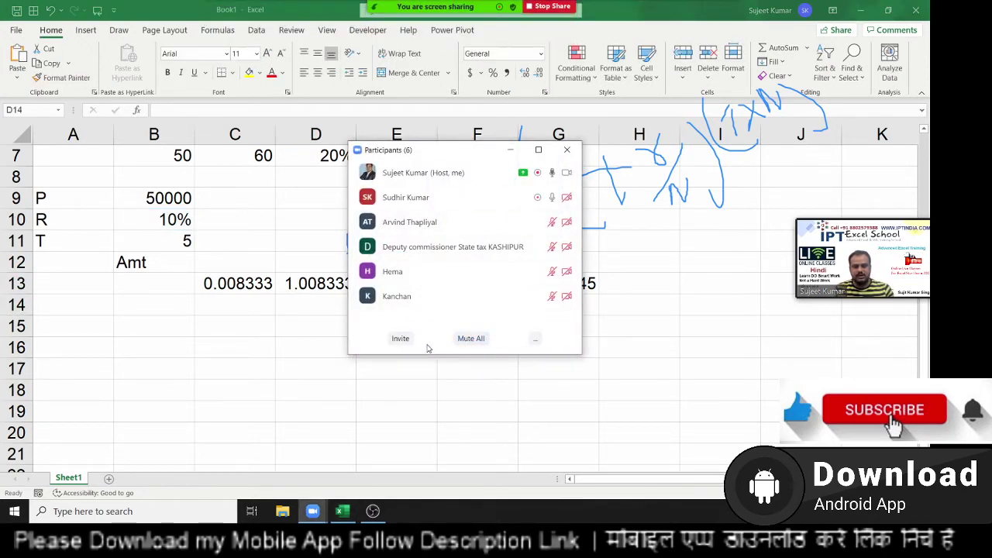
click(483, 341)
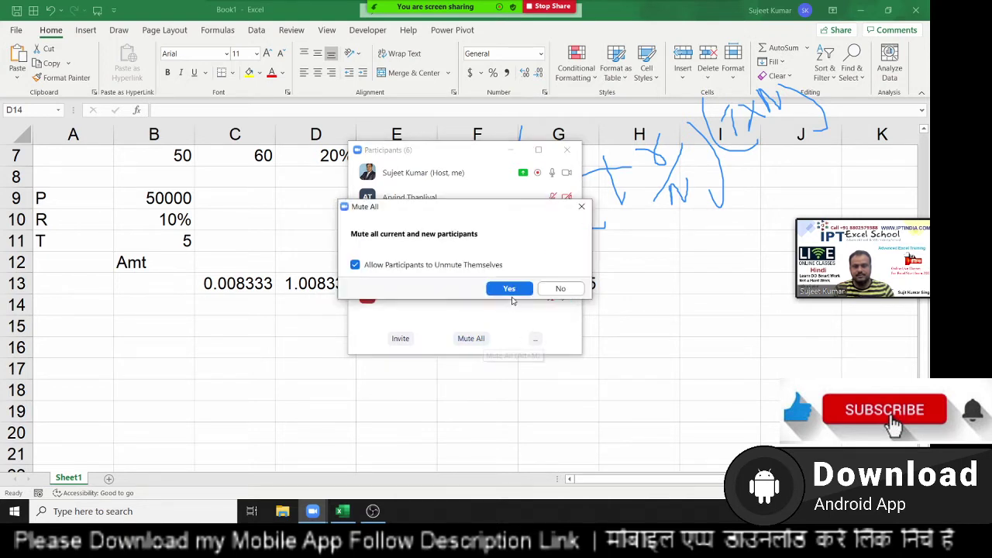
click(511, 291)
click(566, 149)
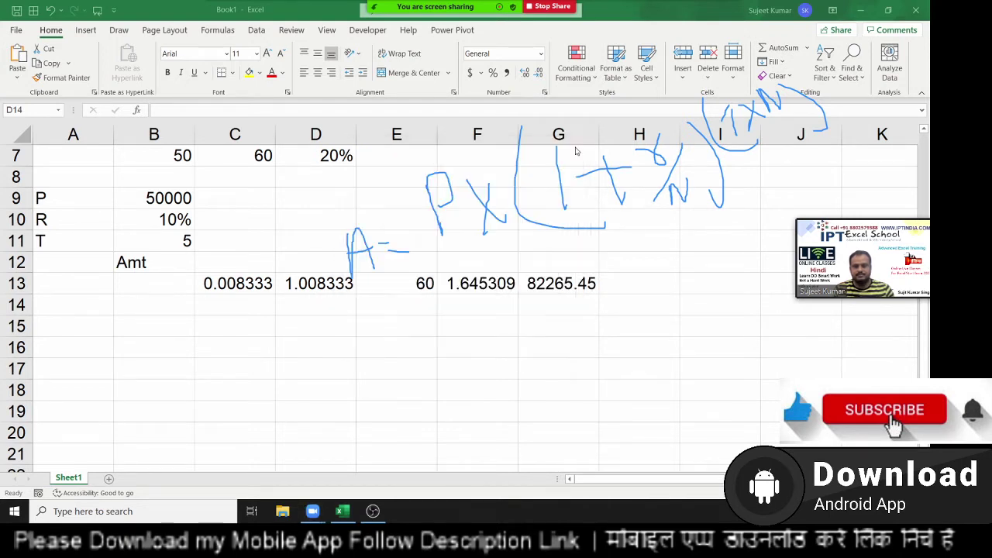
click(247, 285)
- Clear helper cell C13 and review the F13 and D13 formulas
key(Delete)
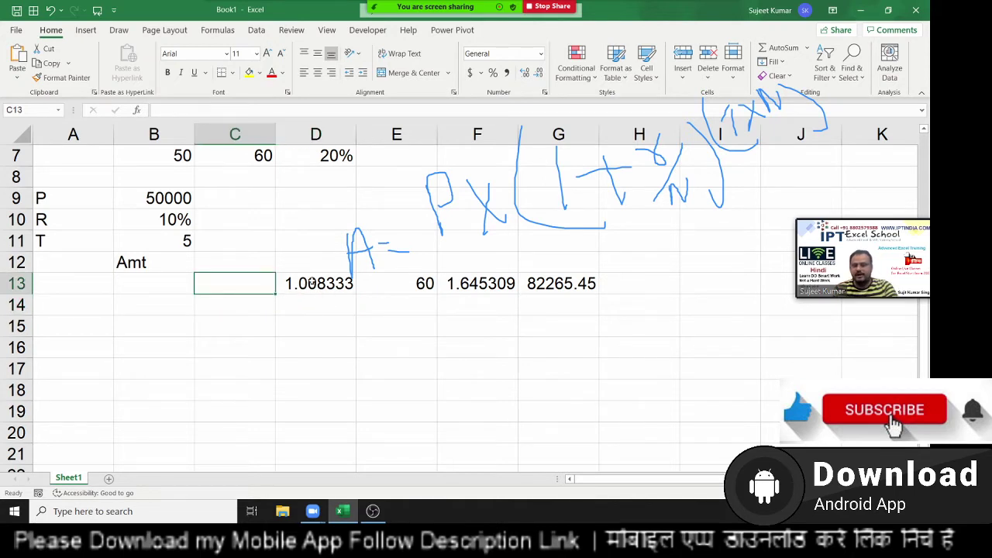
click(489, 287)
double_click(472, 299)
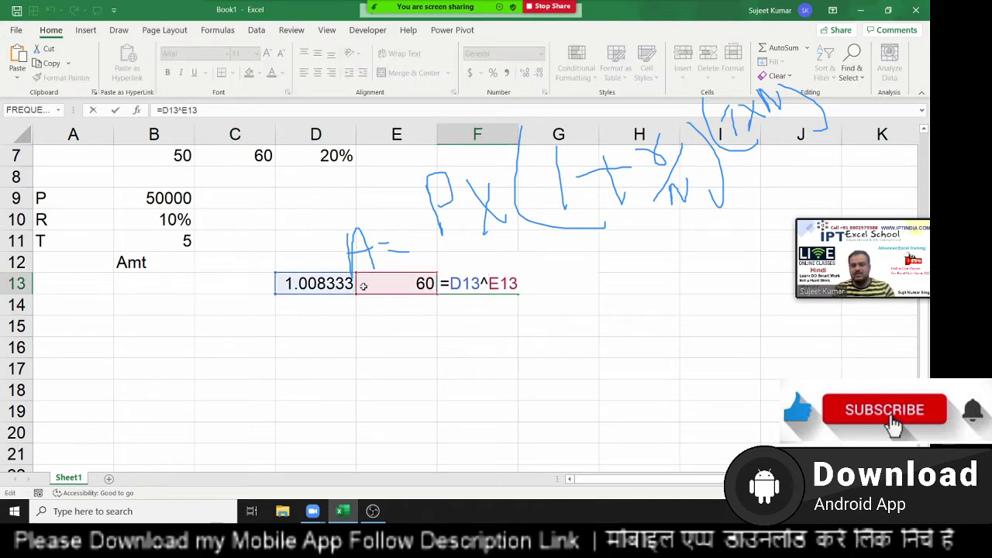
key(Return)
double_click(290, 280)
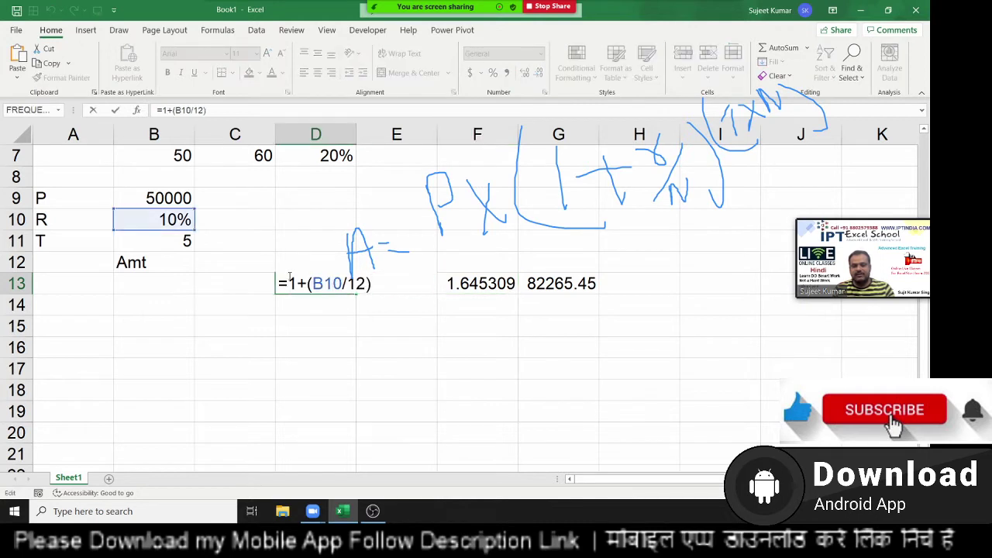
drag(290, 284, 370, 284)
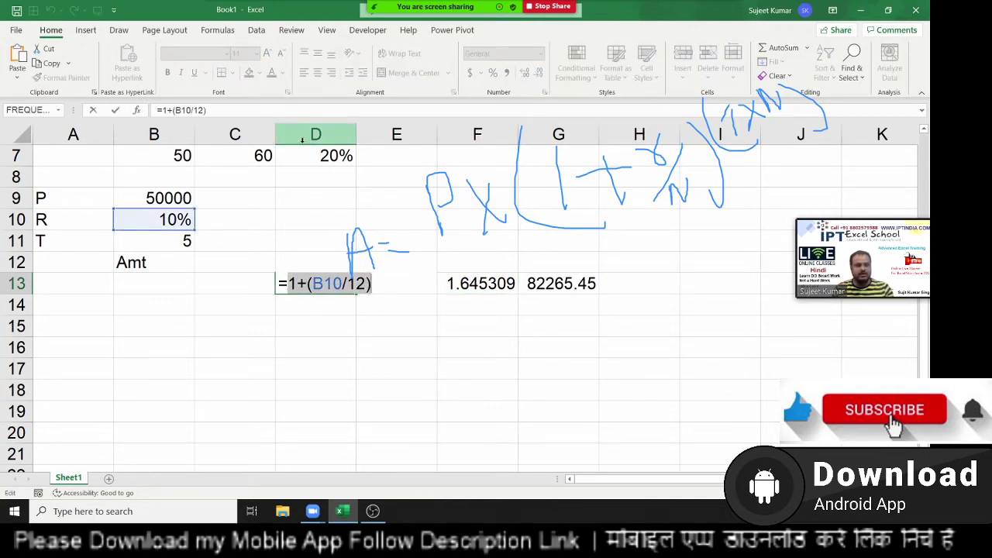
key(Return)
- Replace D13 in F13's formula with (1+(B10/12)) and clear D13
double_click(489, 283)
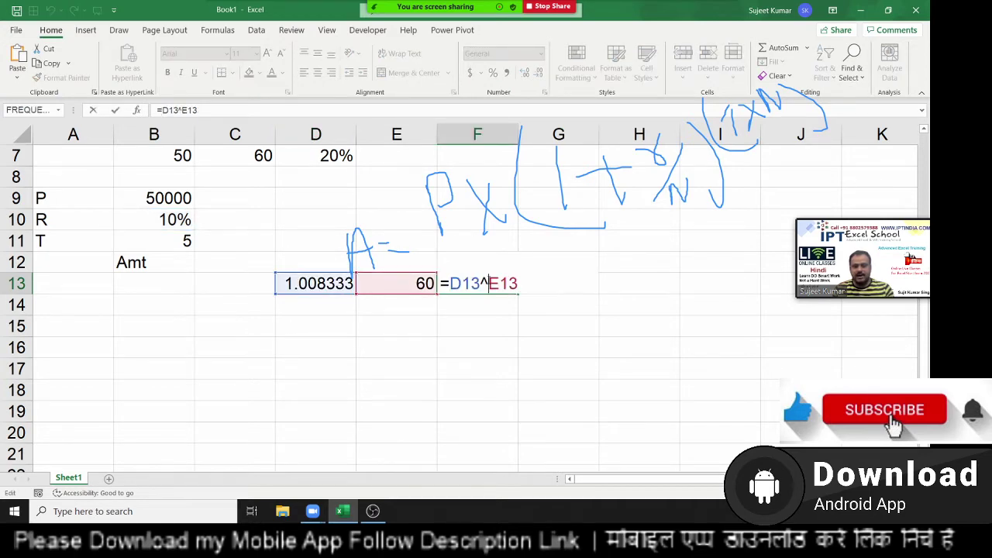
double_click(464, 282)
text(()
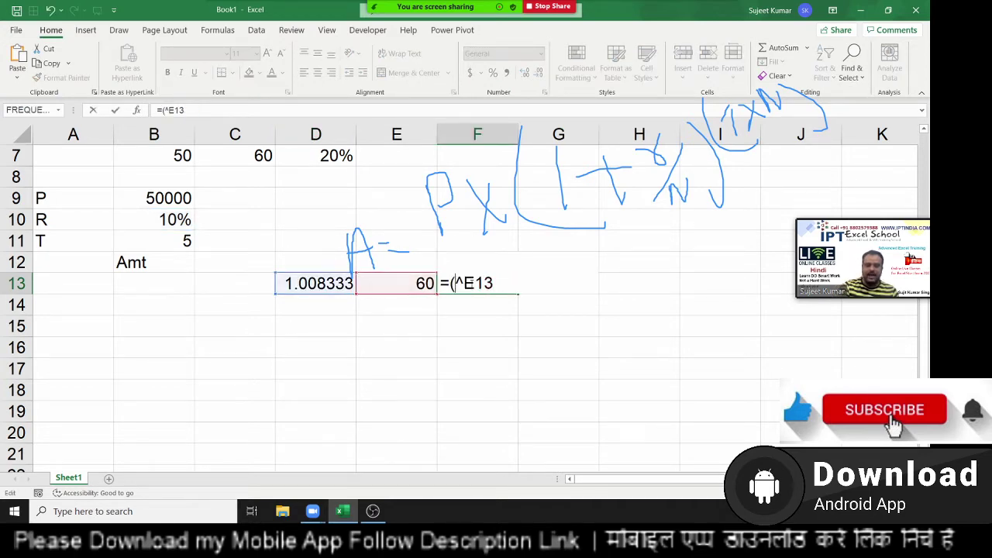
text())
text(1+(B10/12))
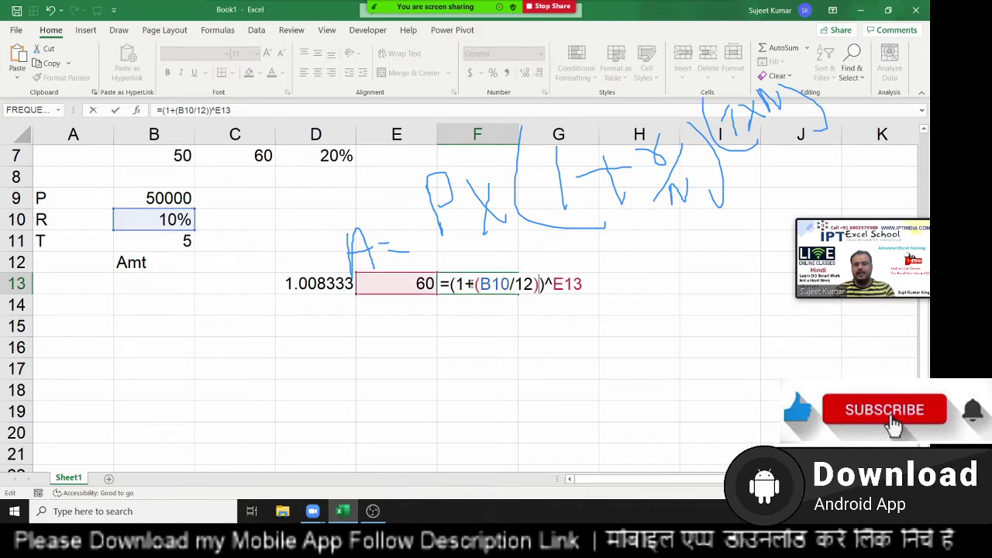
key(Return)
key(Up)
key(Left)
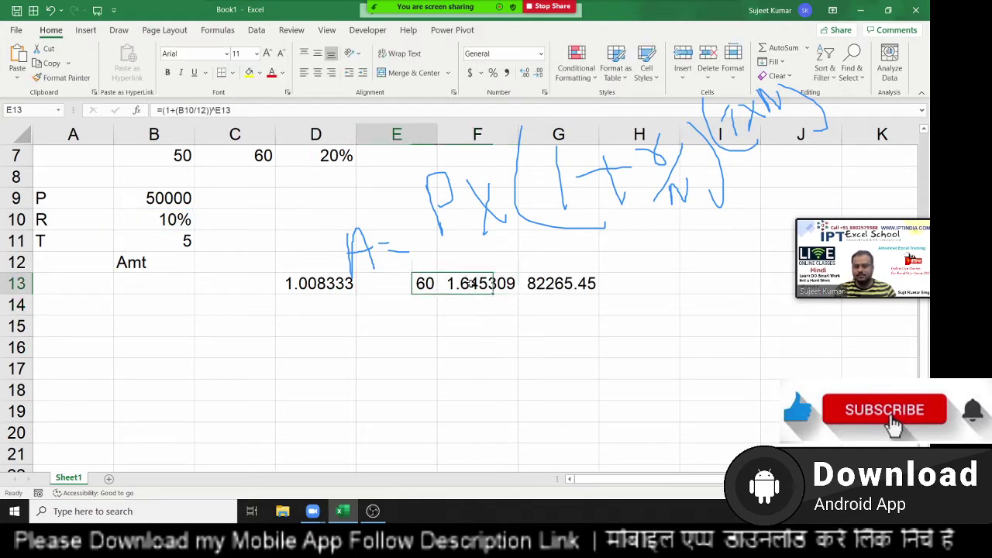
key(Left)
key(Delete)
- Replace E13 in F13's formula with (B11*12) and delete the 60 in E13
key(Right)
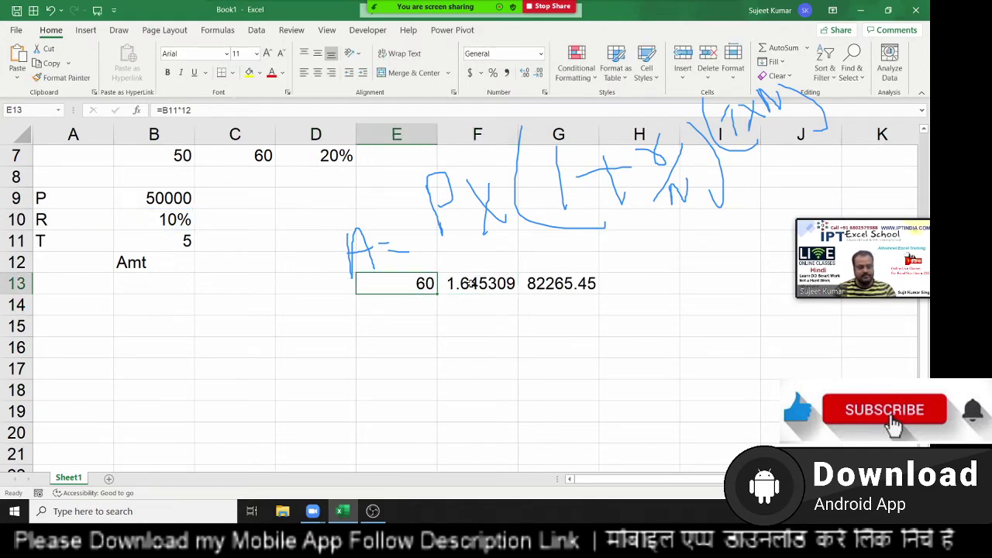
key(F2)
key(Left)
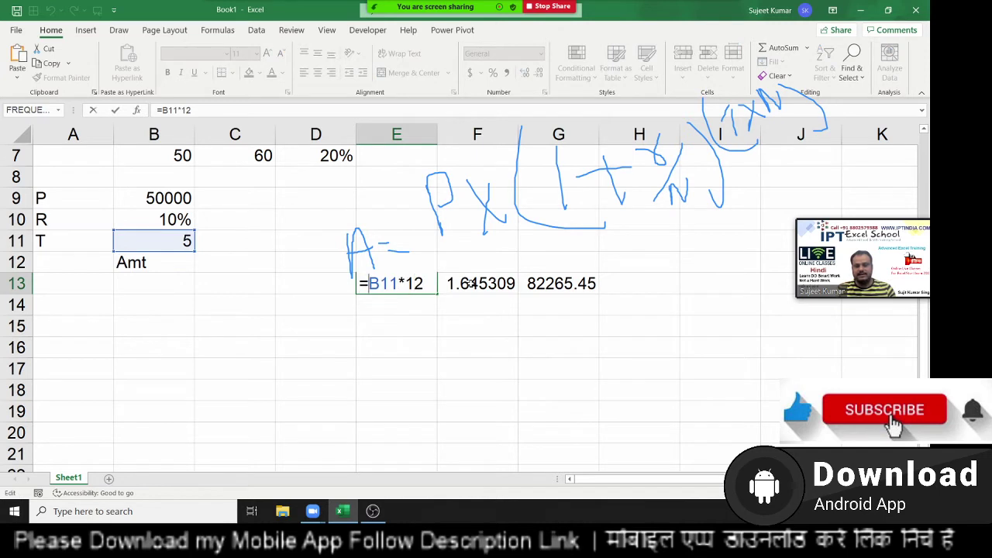
key(shift+Right)
key(shift+Right)
key(shift+Right)
key(shift+Right)
key(shift+Right)
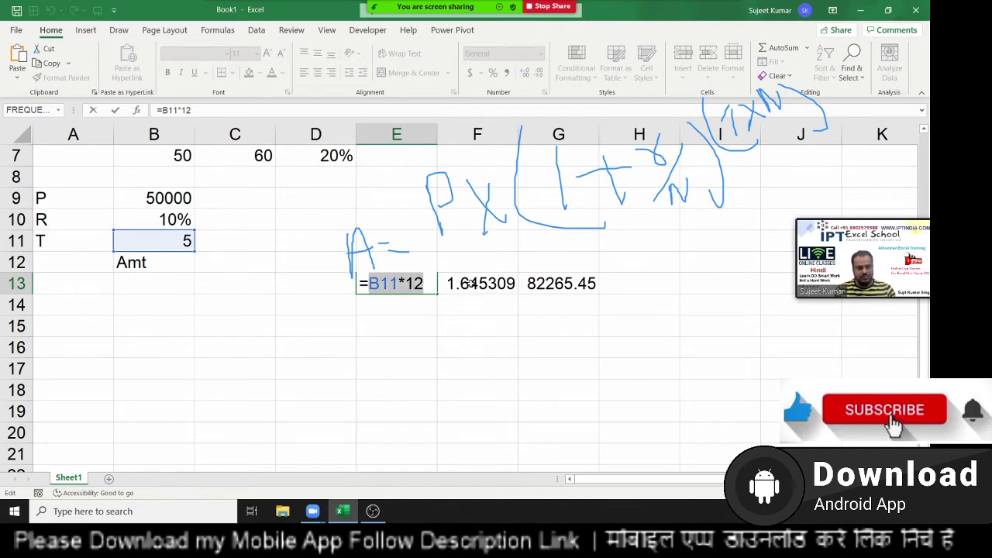
key(Tab)
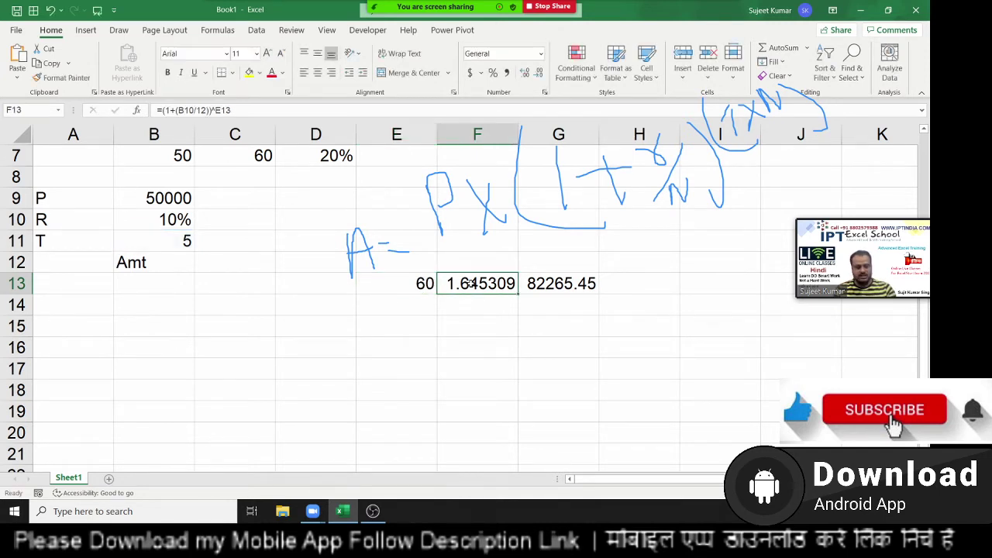
key(F2)
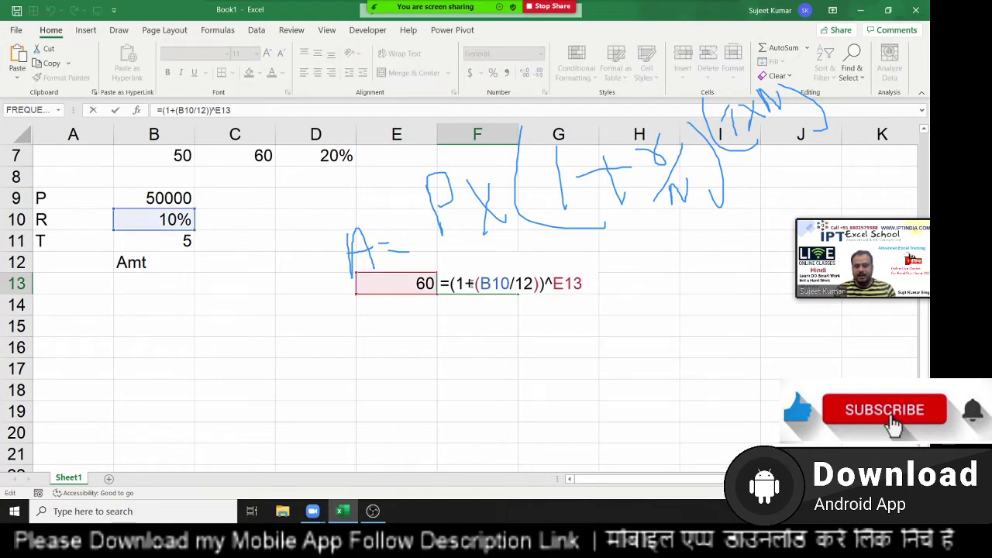
key(shift+Right)
key(shift+Right)
key(shift+Right)
text(()
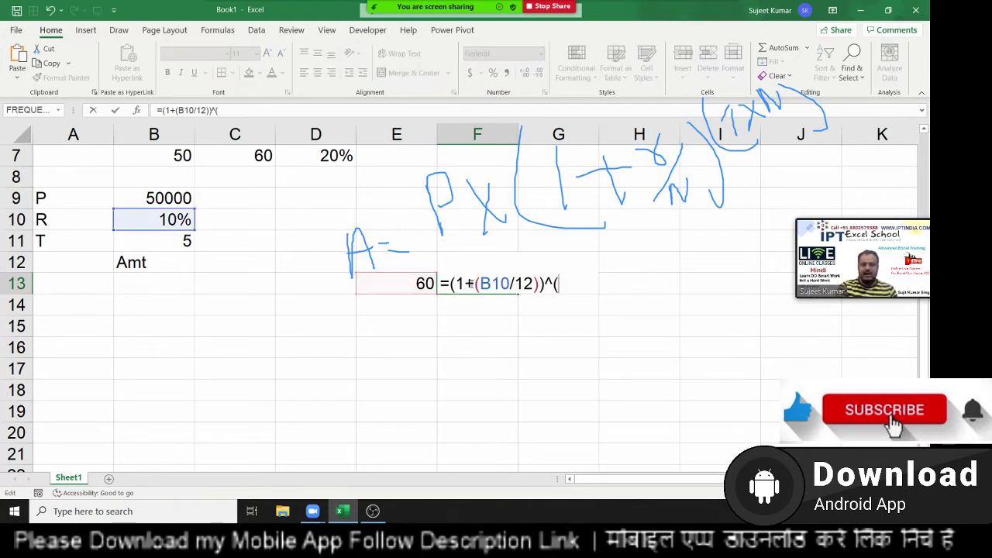
text(B11*12))
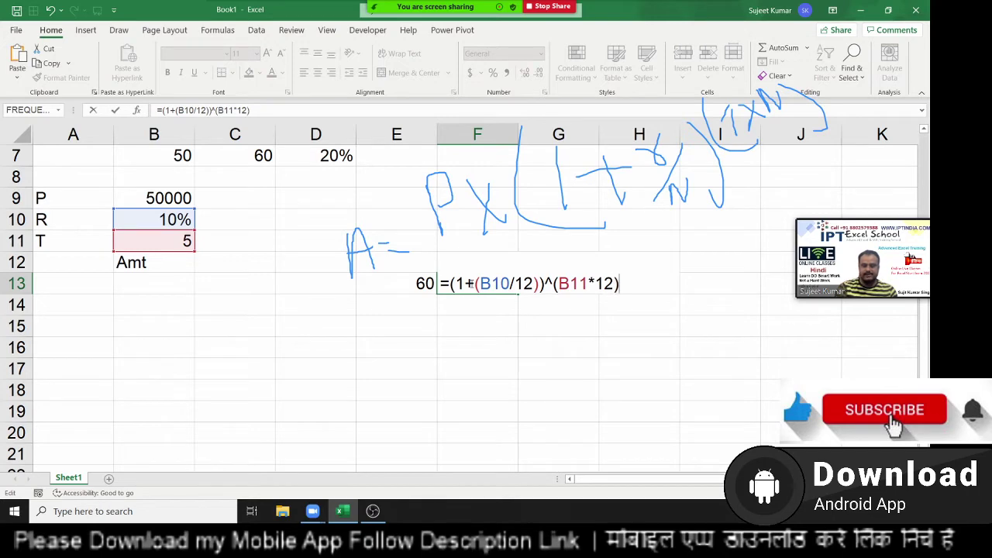
key(ctrl+Return)
key(Left)
key(Delete)
- Select the full growth expression text in F13's formula
key(Right)
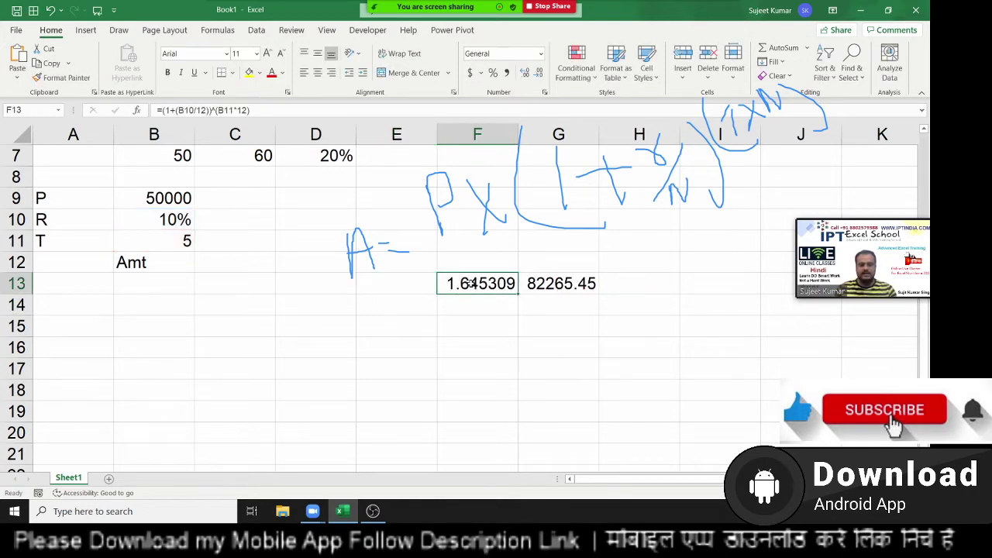
double_click(462, 283)
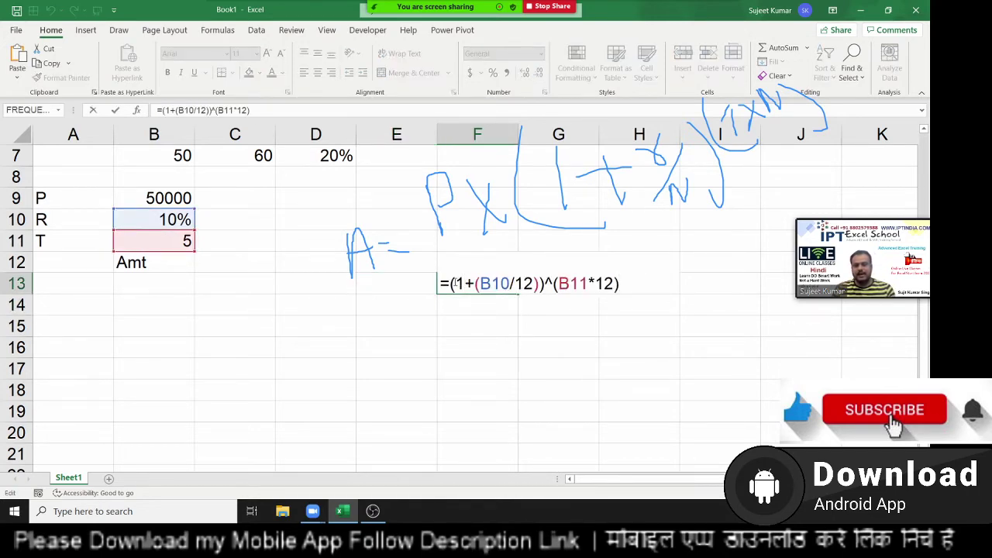
drag(454, 283, 681, 279)
- Replace F13 in G13's formula with the bracketed growth expression
click(681, 275)
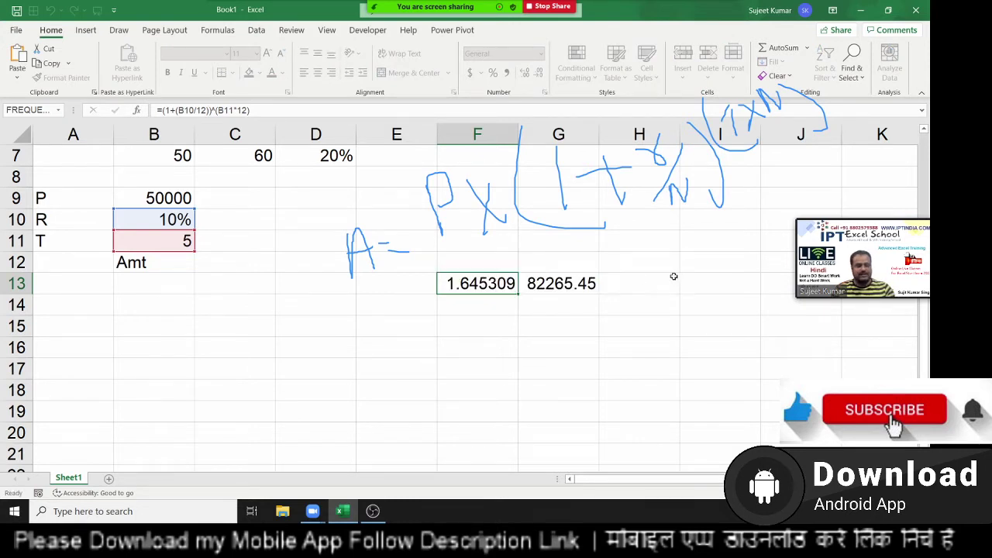
click(542, 284)
double_click(556, 284)
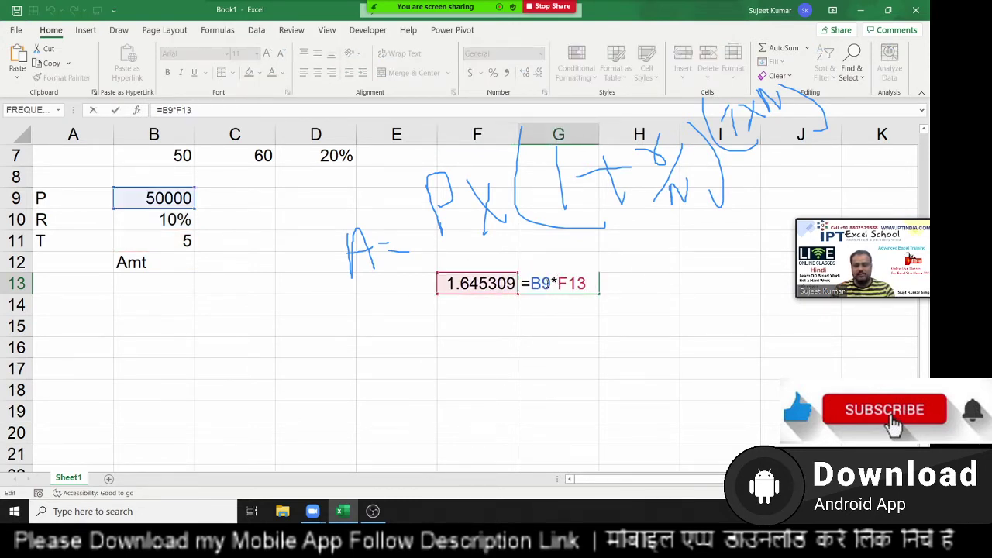
double_click(543, 283)
double_click(570, 283)
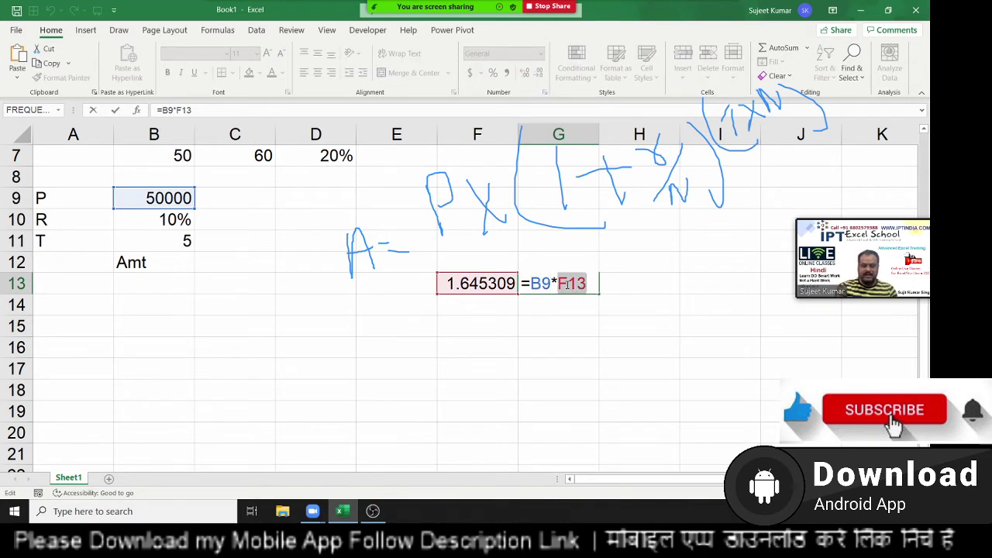
text(()
text(1+(B10/12))^(B11*12))
text())
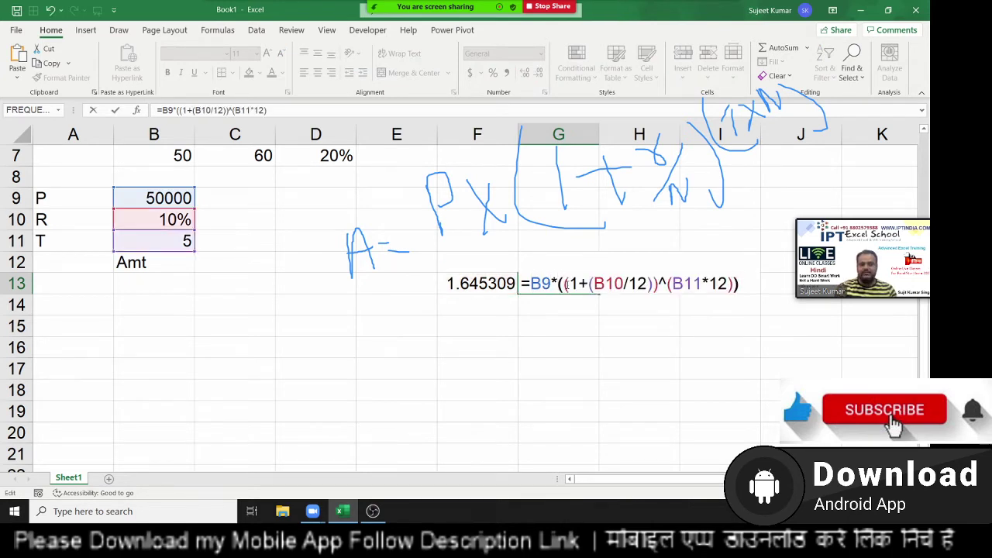
key(Return)
- Clear F13 and move the combined =B9*((1+(B10/12))^(B11*12)) formula into C12
key(Left)
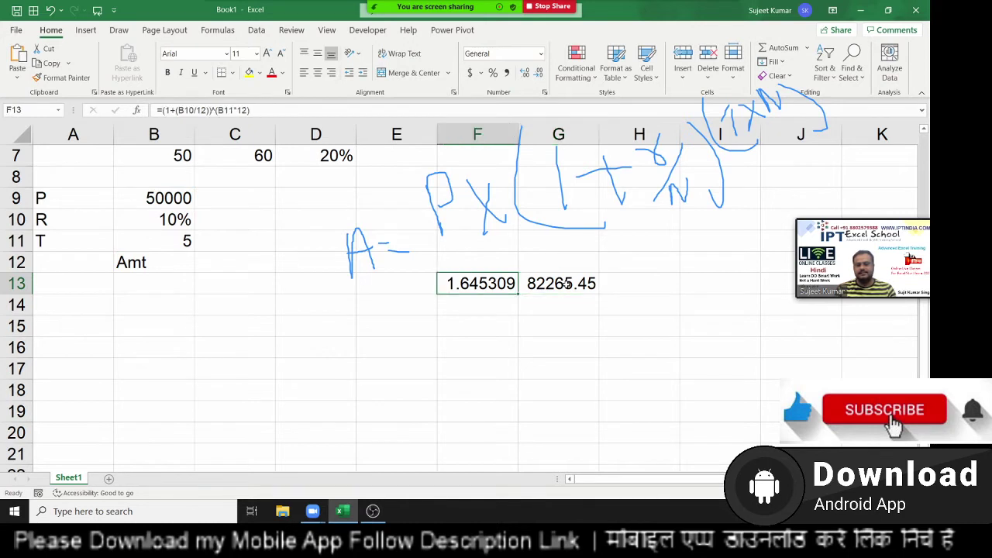
key(Delete)
key(Right)
key(ctrl+c)
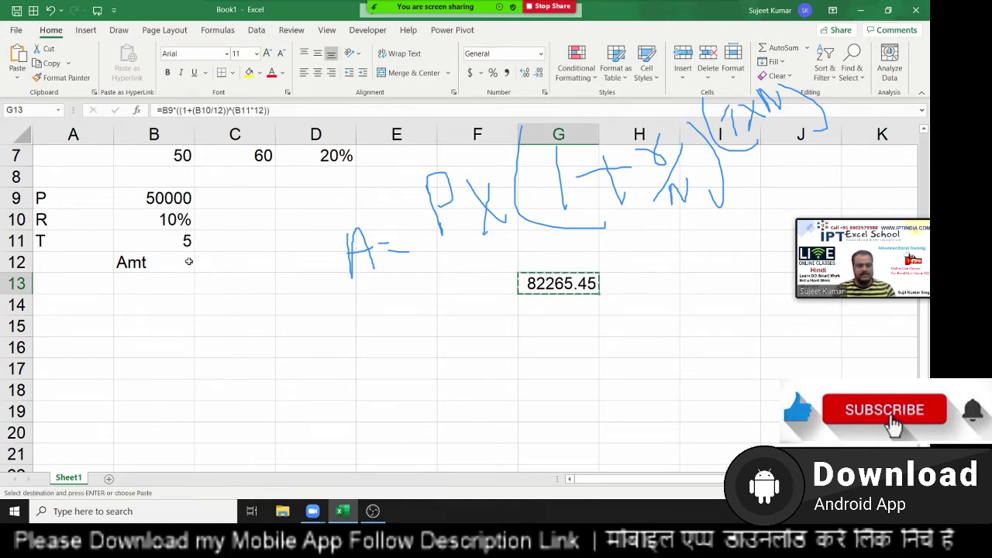
click(209, 266)
key(ctrl+v)
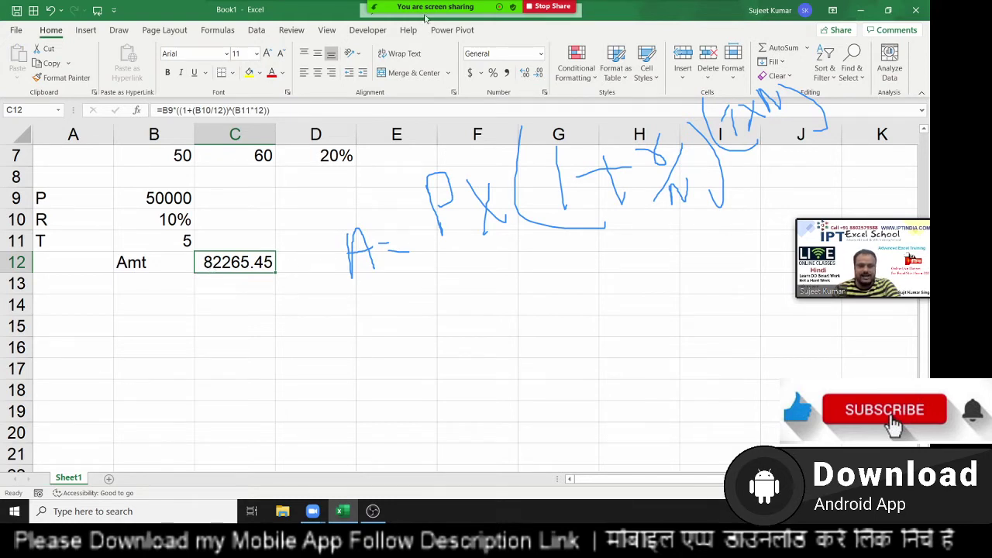
double_click(235, 264)
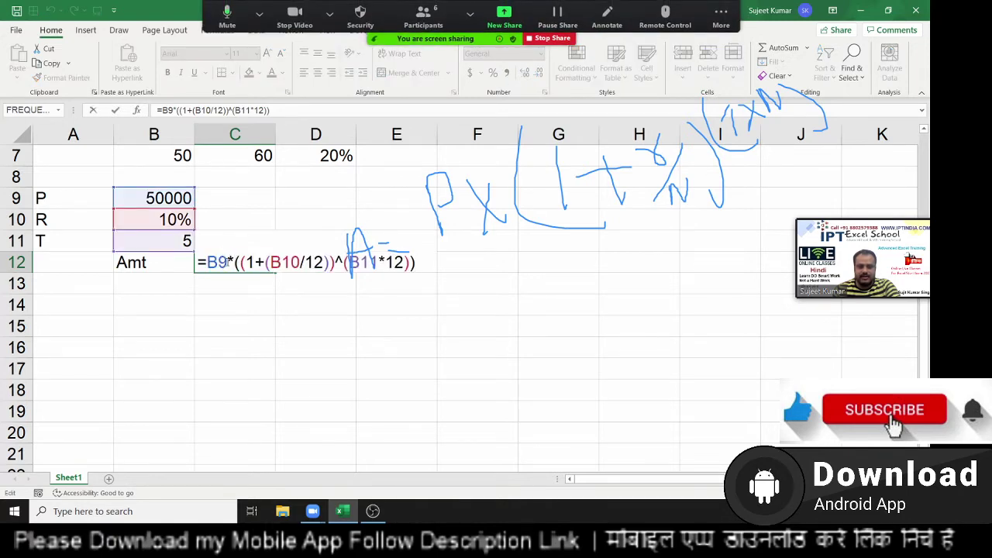
drag(218, 262, 387, 270)
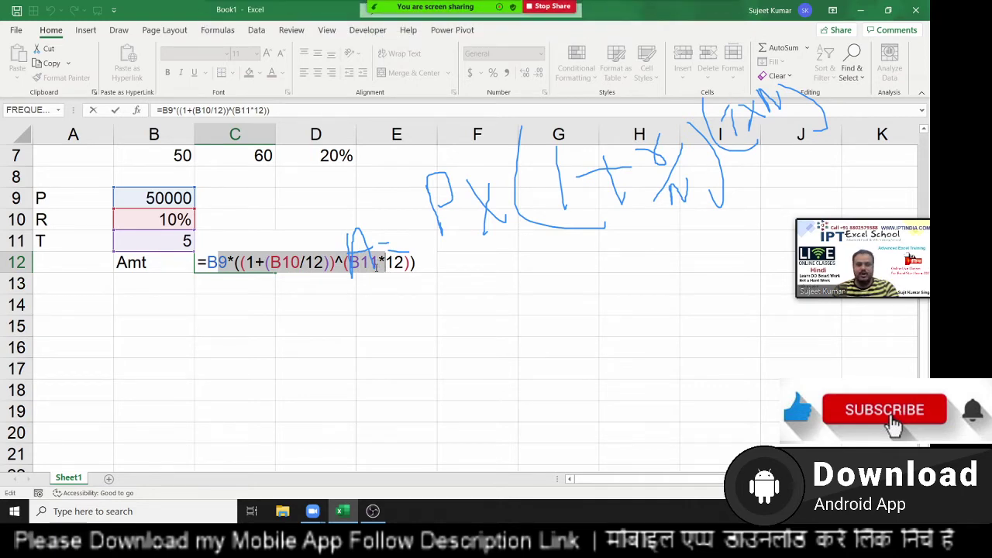
key(Escape)
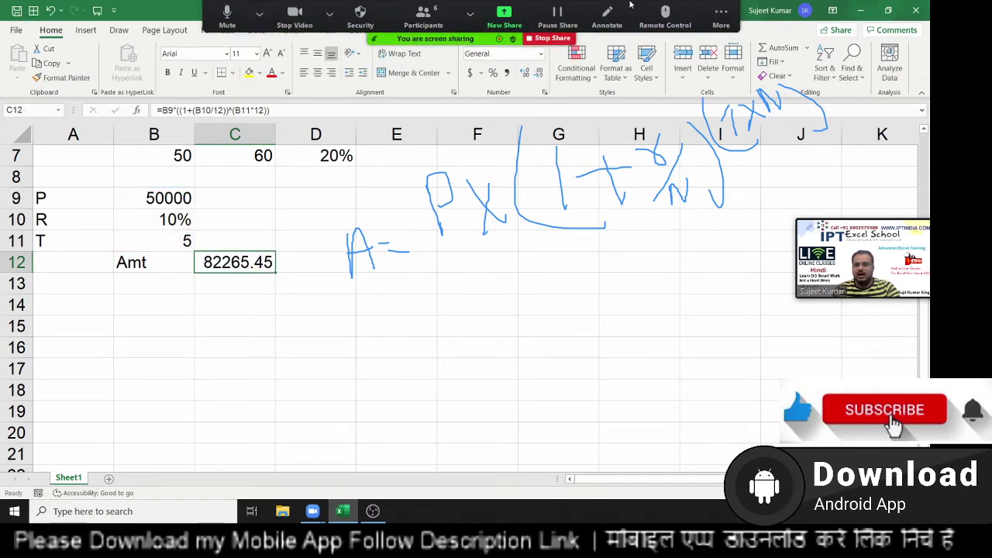
- Erase all Zoom pen annotations from the screen
click(619, 13)
click(607, 68)
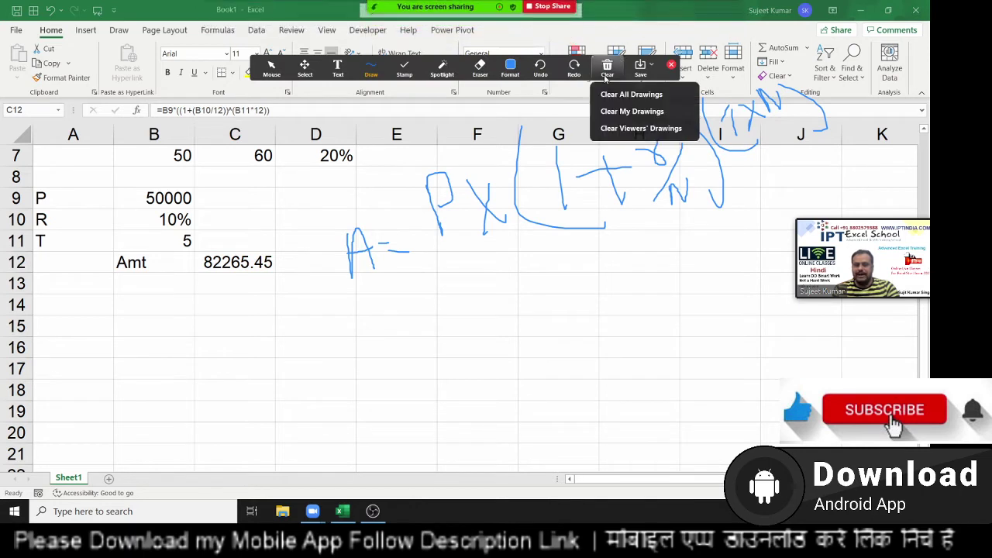
click(619, 113)
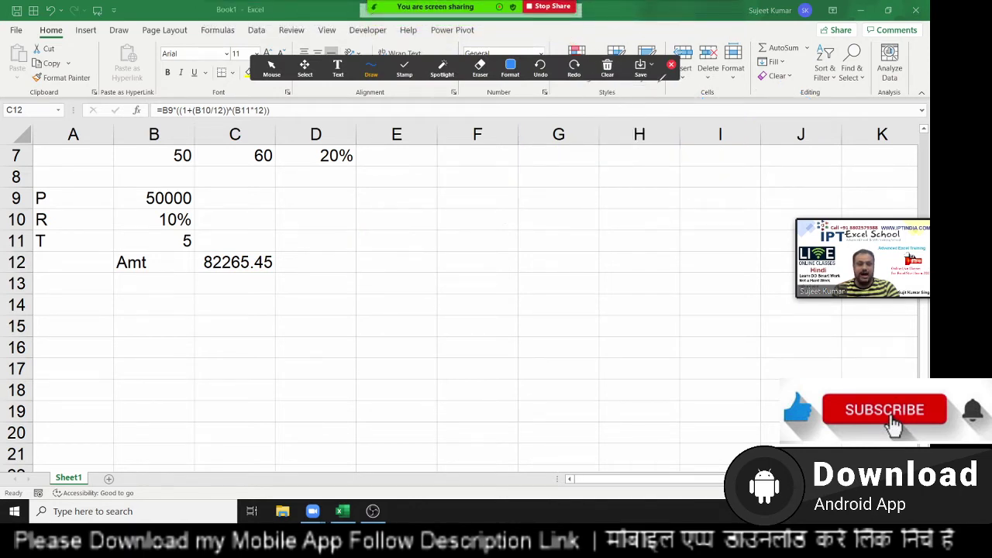
click(671, 67)
- Show C12's formula once more, then select A15 for a new label
key(Up)
key(Up)
key(Up)
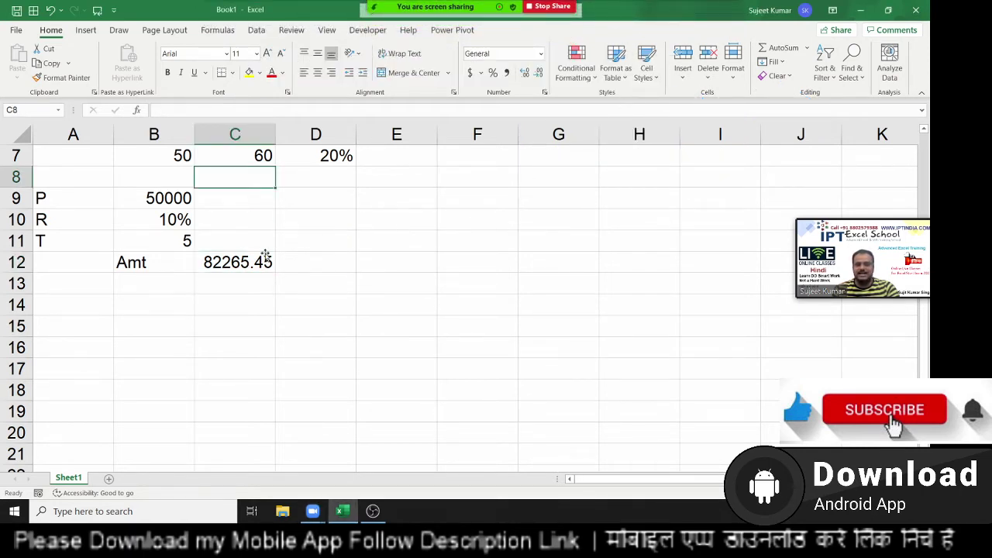
double_click(259, 262)
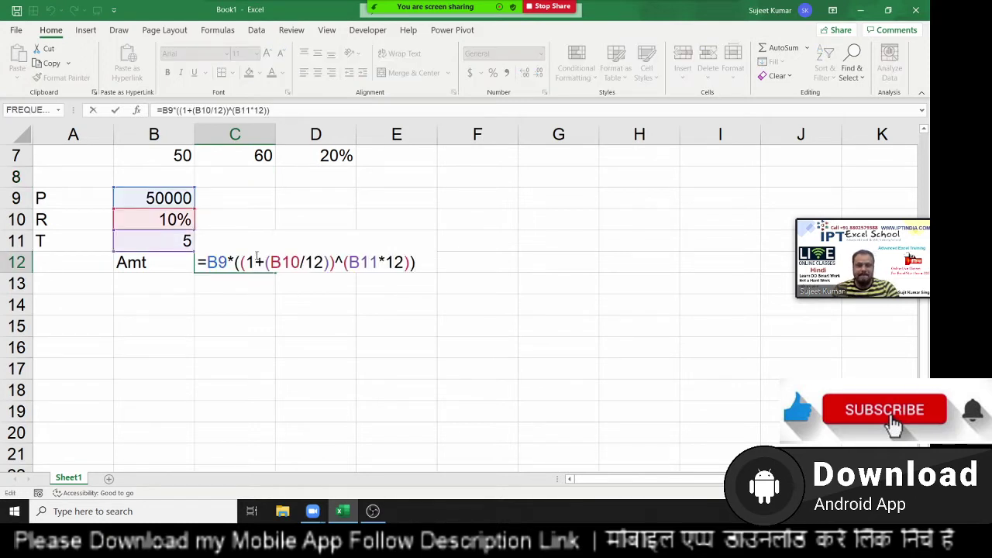
key(Escape)
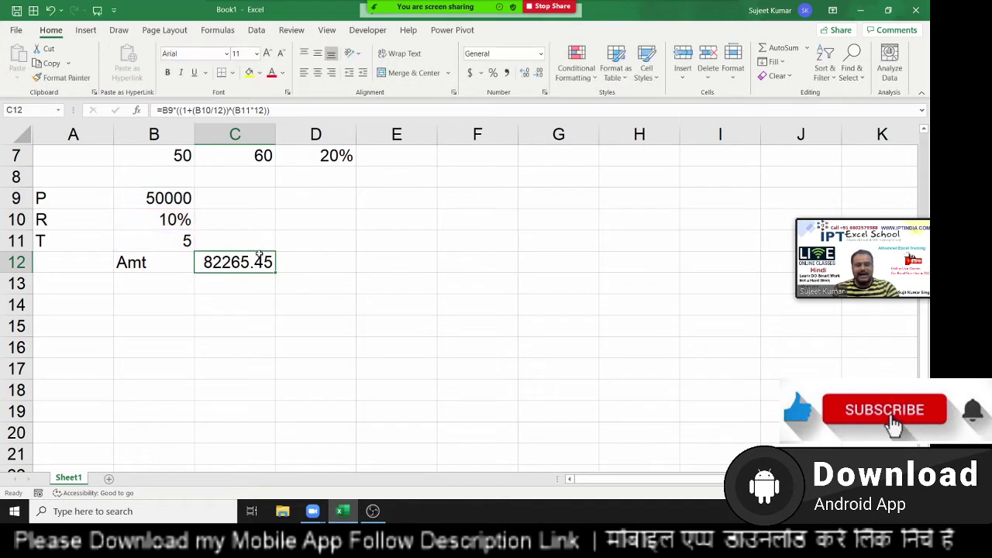
click(86, 333)
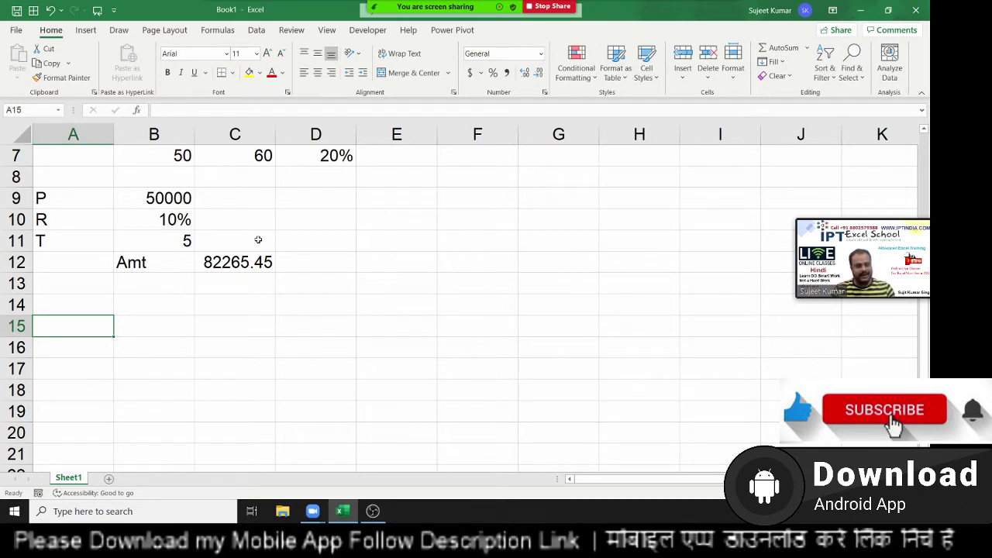
- Enter the Cost label with value 50 in B15
text(Cost)
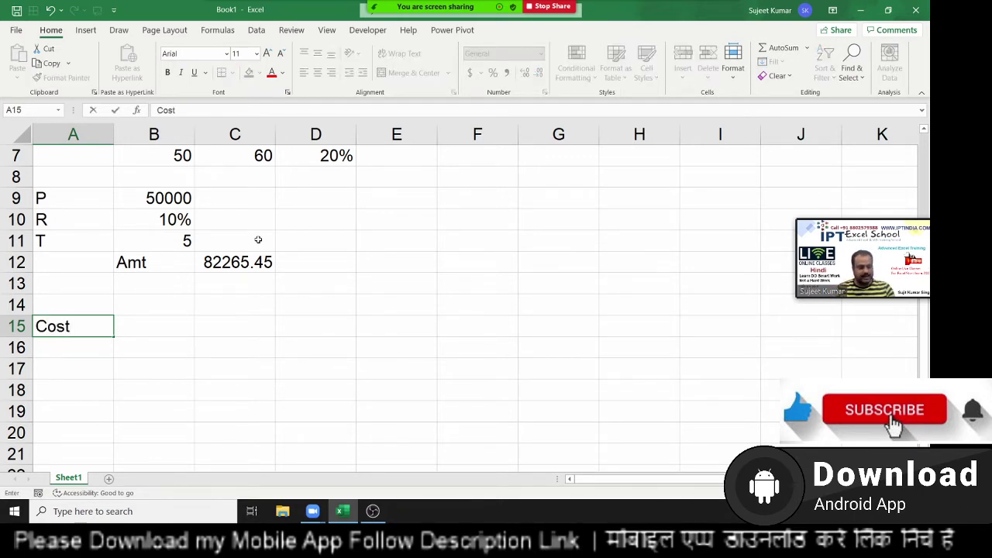
key(Tab)
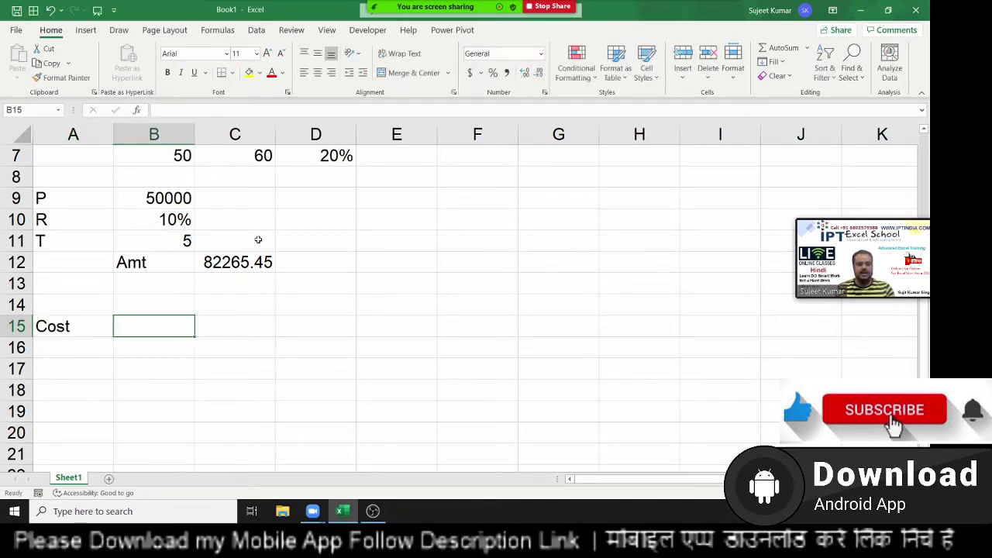
text(50)
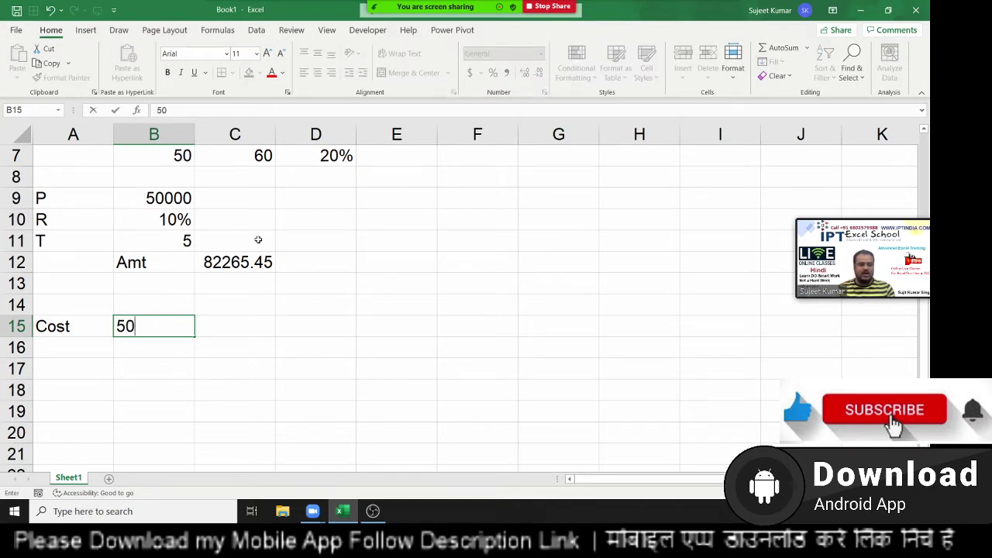
key(Return)
- Type MRP in A16 with a ? placeholder in B16
text(MR)
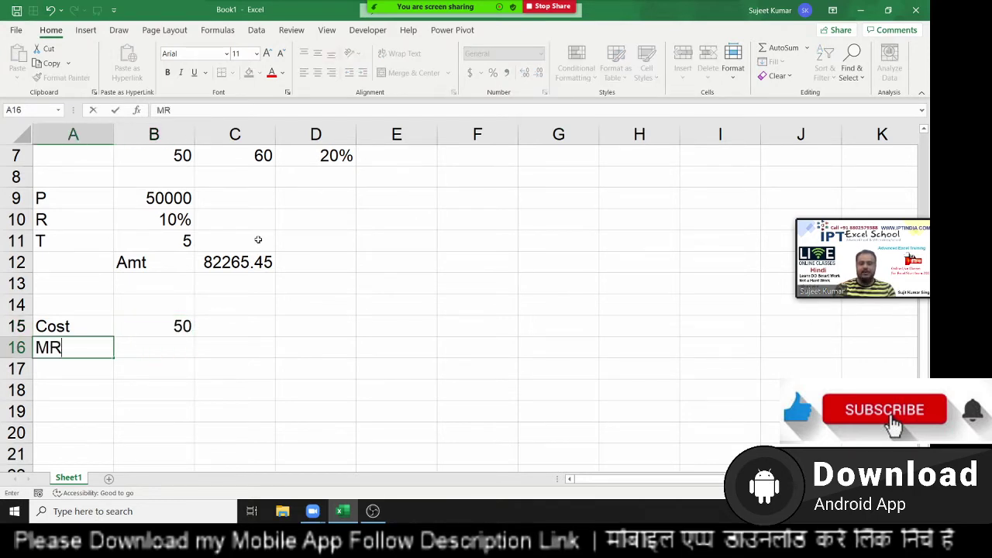
text(P)
key(Tab)
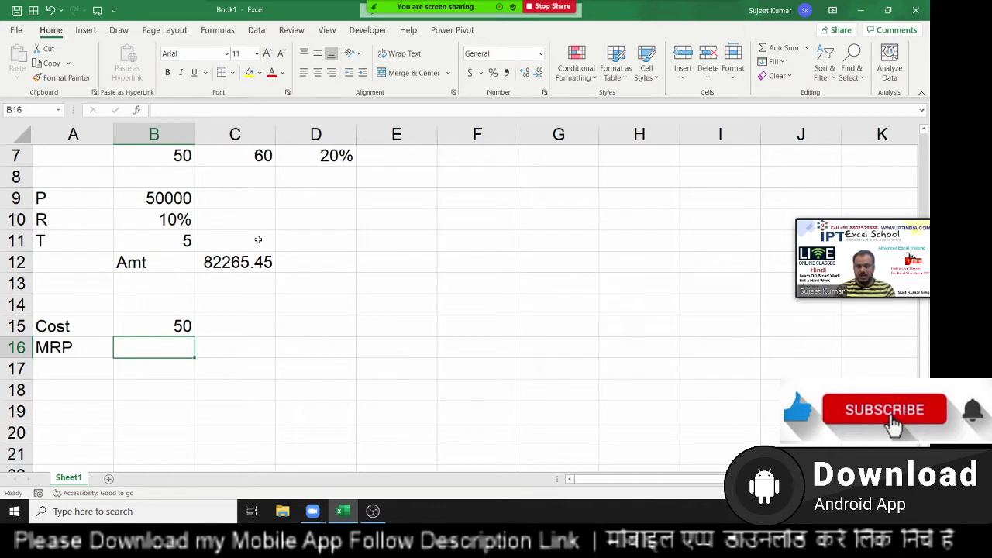
text(?)
key(Return)
scroll(283, 279, down, 2)
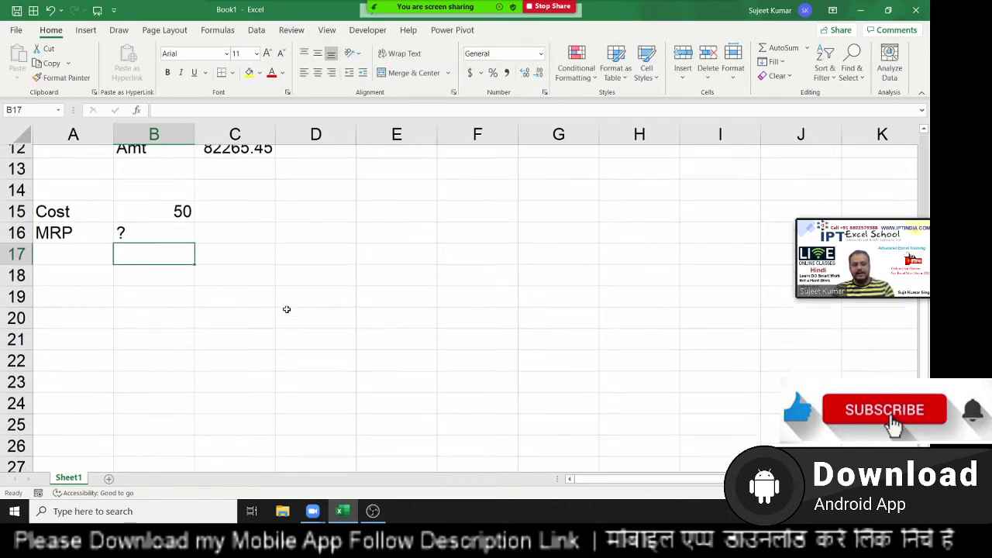
- Enter =B15*5% in C17 and =B15+C17 in C18, giving 2.5 and 52.5
click(266, 251)
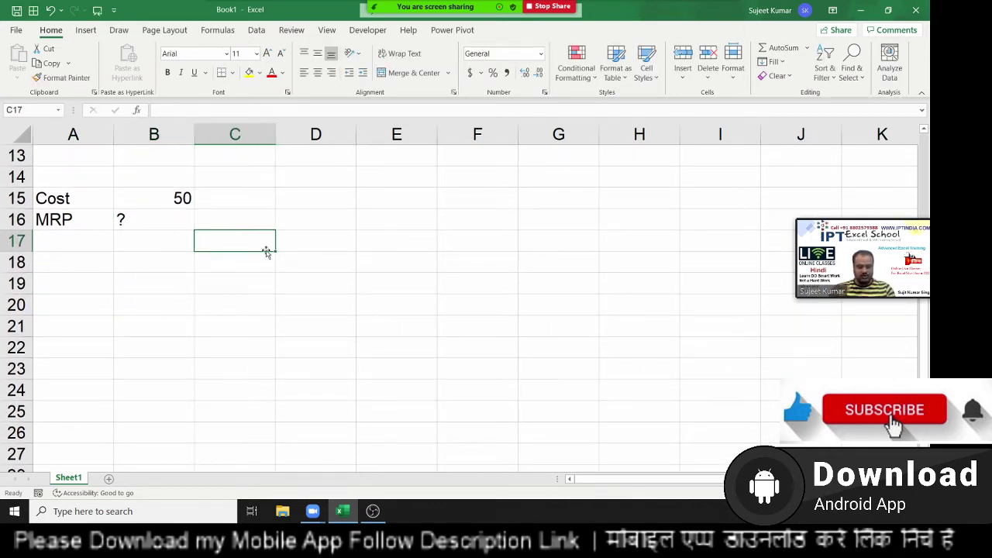
text(=)
key(Up)
key(Left)
key(Up)
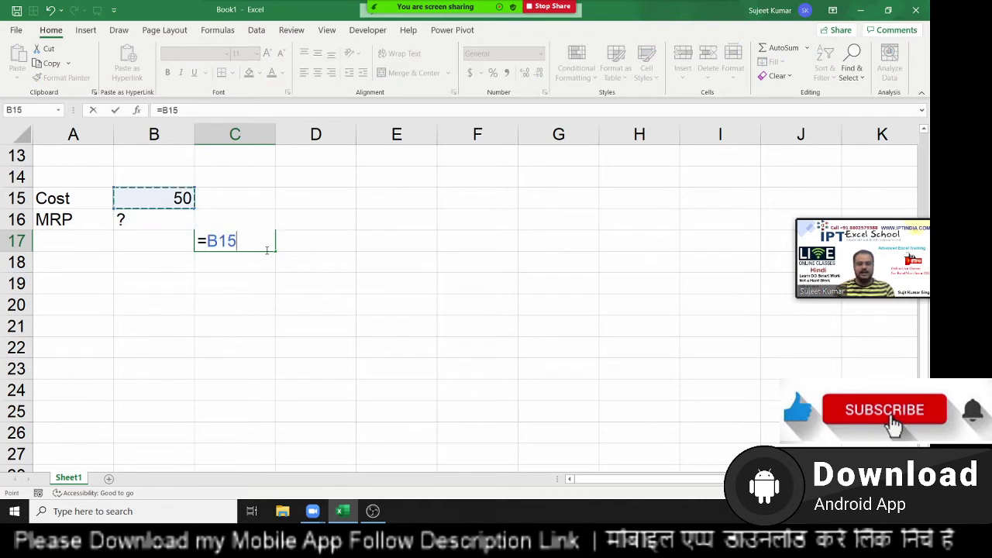
text(*5)
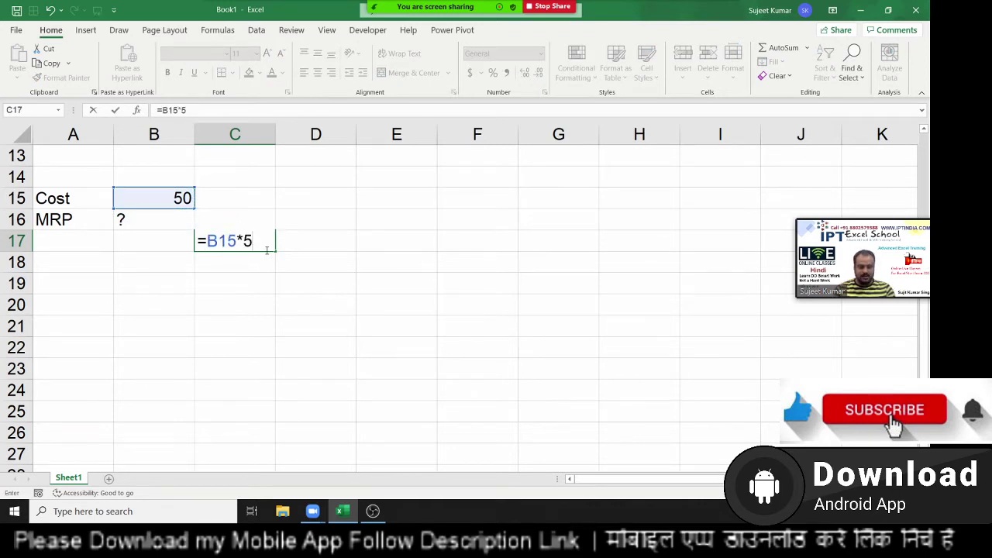
text(%)
key(Return)
text(=)
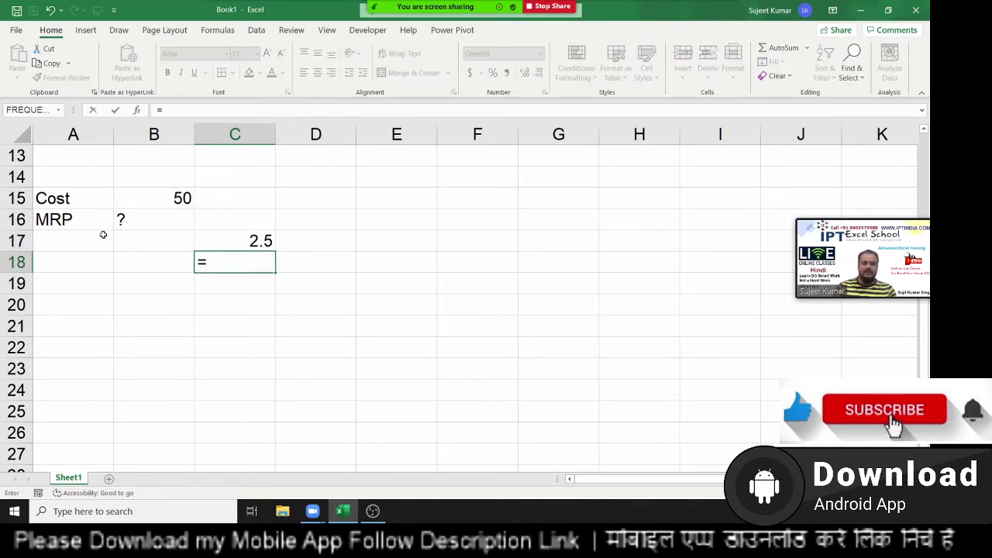
click(159, 201)
text(+)
key(Up)
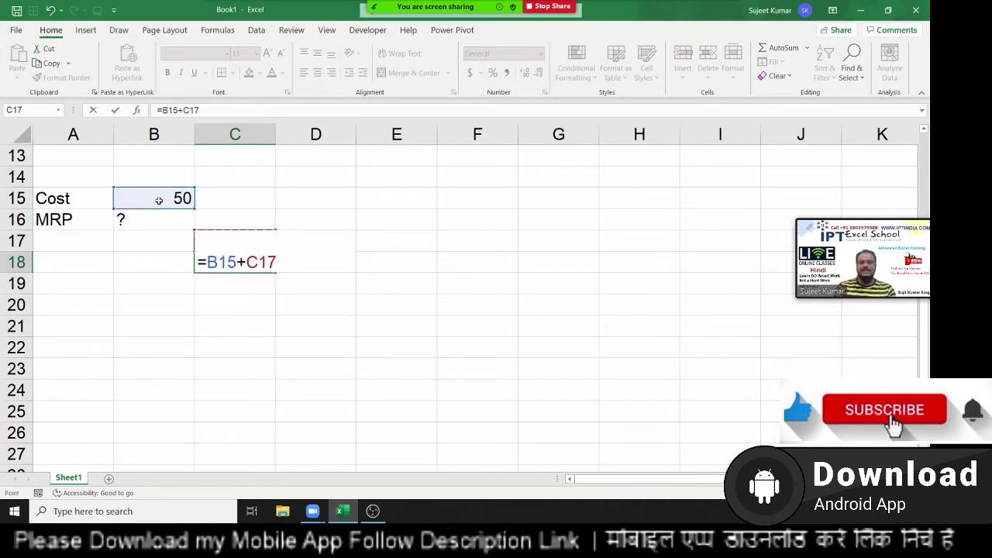
key(Return)
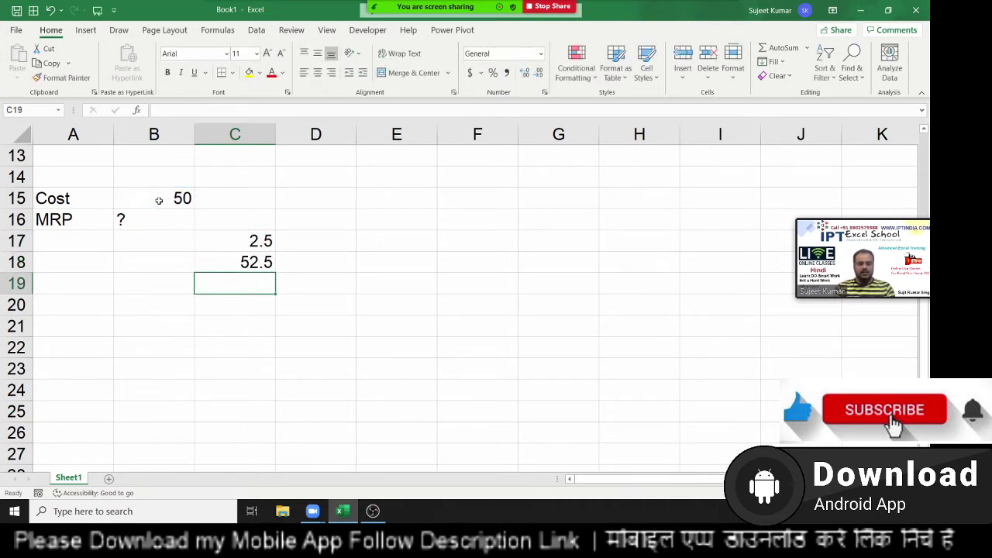
- Enter =C18*10% in D17 and =C18+D17 in D18, giving 5.25 and 57.75
key(Right)
key(Up)
key(Up)
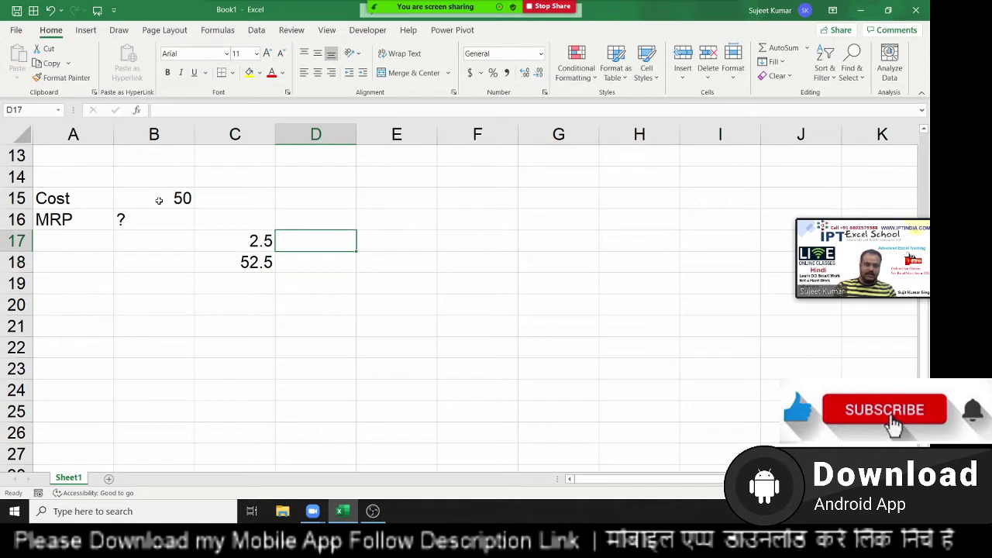
text(=)
key(Down)
key(Left)
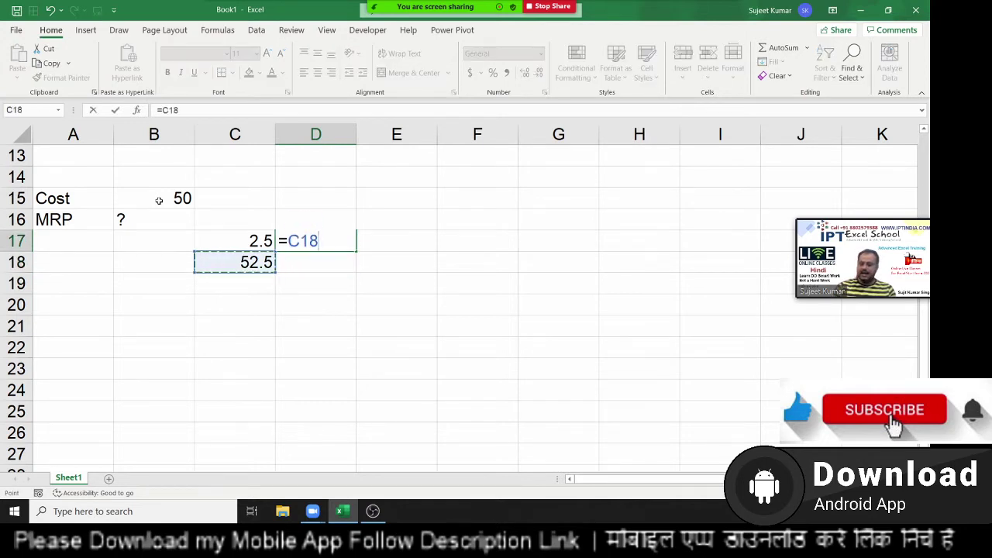
text(*10)
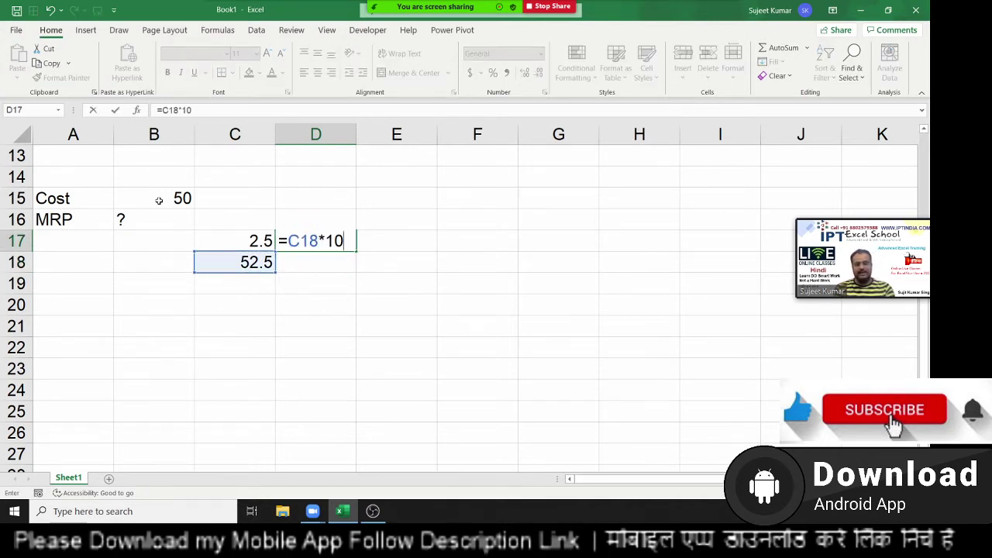
text(%)
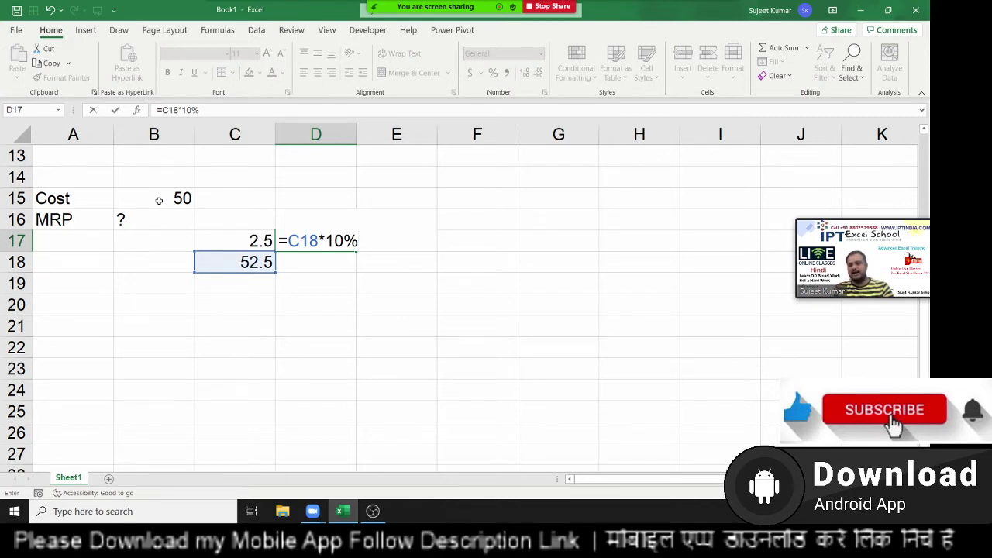
key(Return)
text(=)
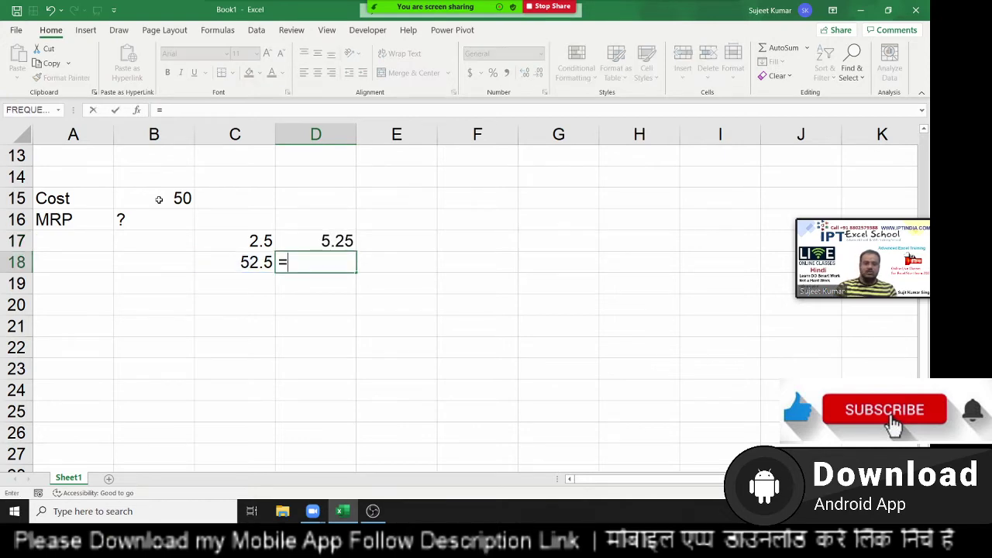
key(Left)
text(+)
key(Up)
key(Return)
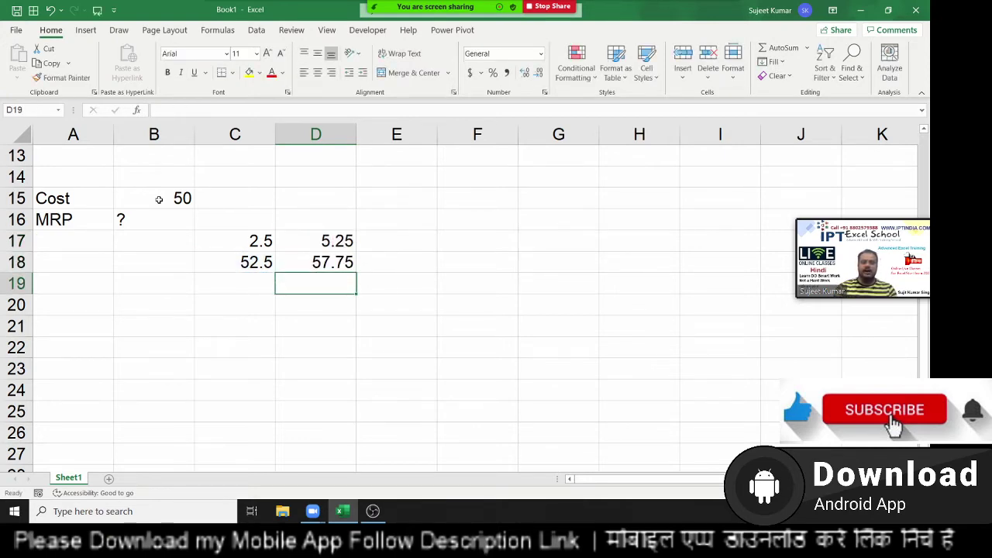
key(Up)
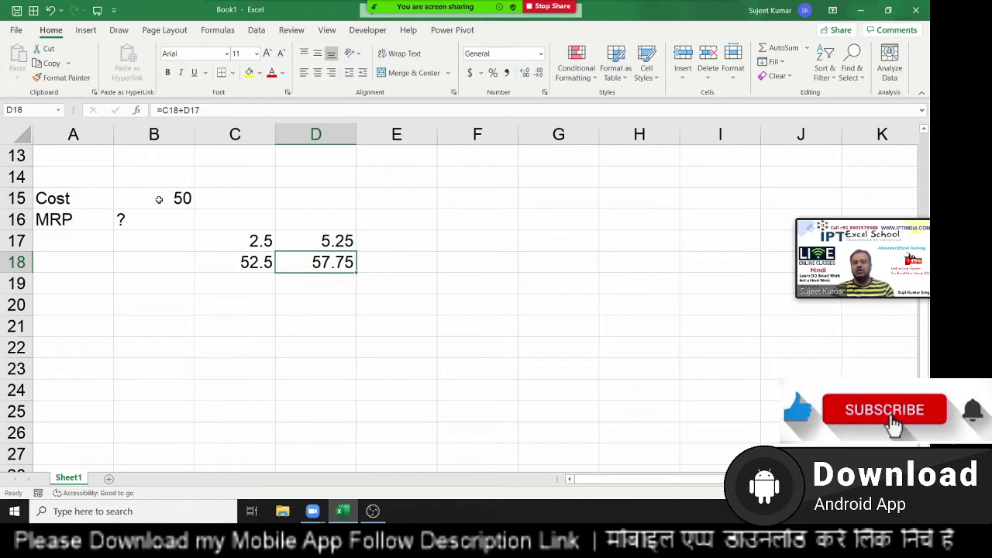
key(Right)
key(Up)
- Enter =D18*15% in E17 and =D18+E17 in E18, giving 8.6625 and 66.4125
text(=)
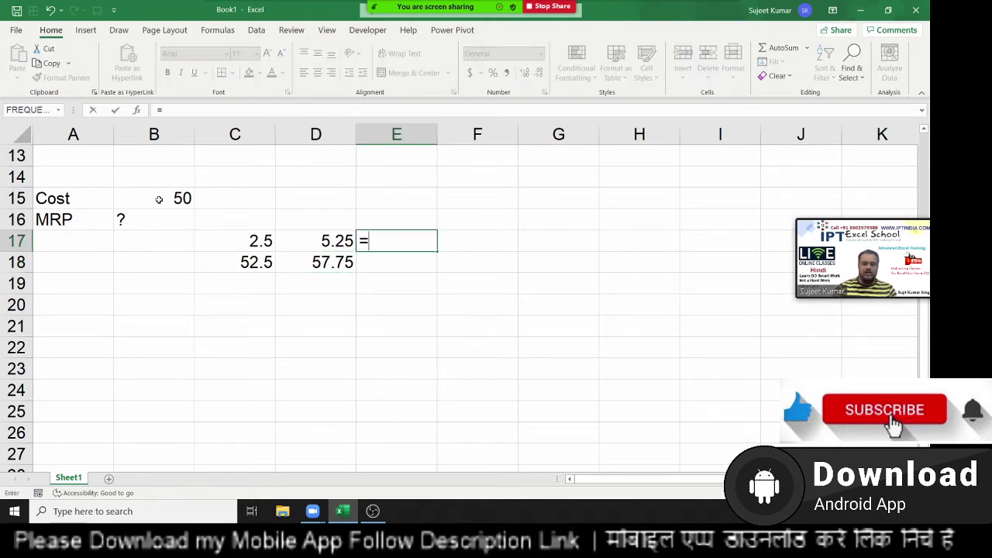
key(Down)
key(Left)
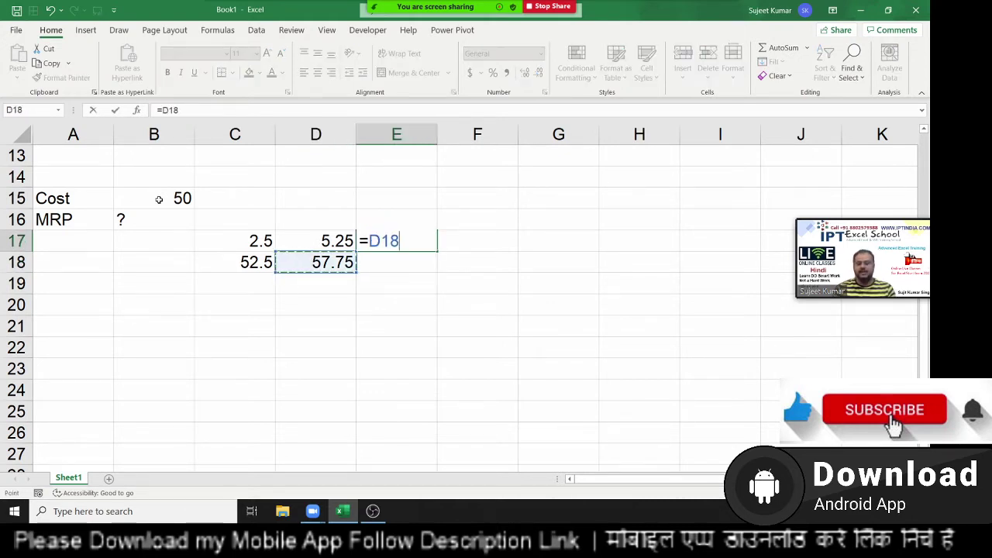
text(*15)
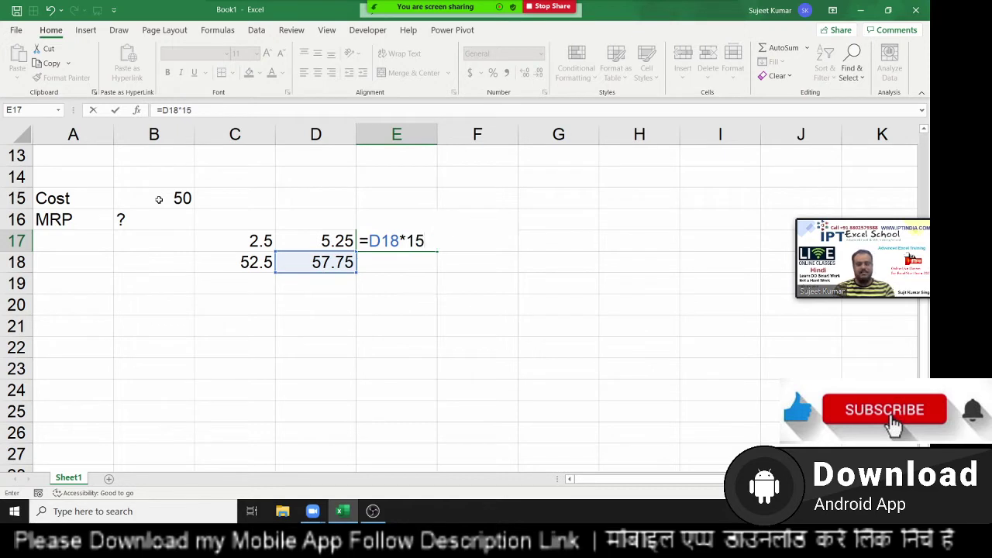
text(%)
key(Return)
text(=)
key(Left)
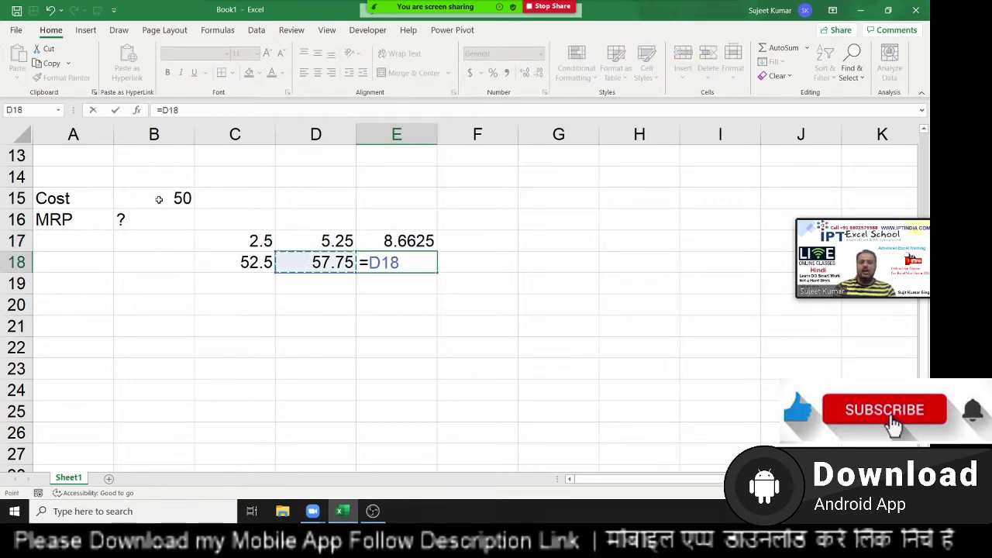
text(+)
key(Up)
key(Return)
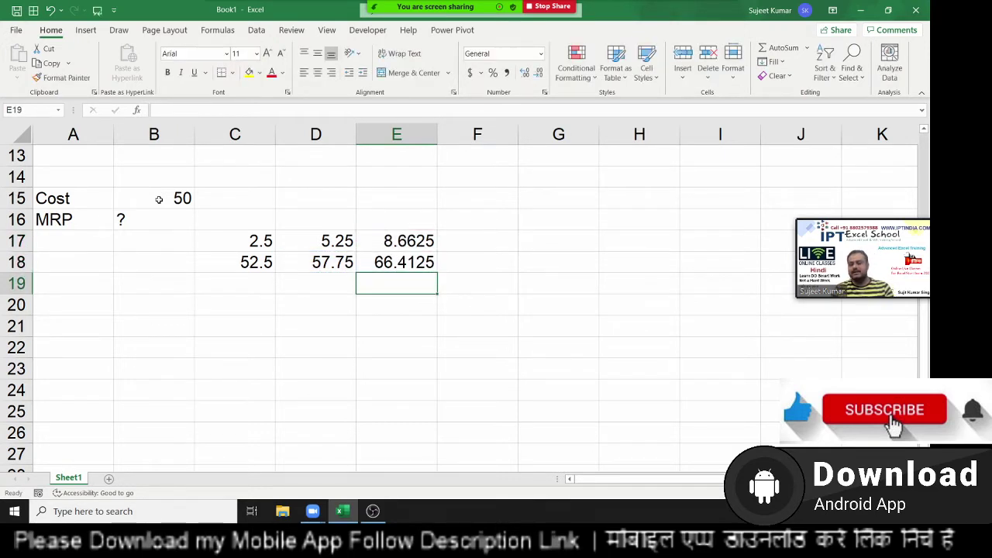
key(Up)
key(Right)
key(Up)
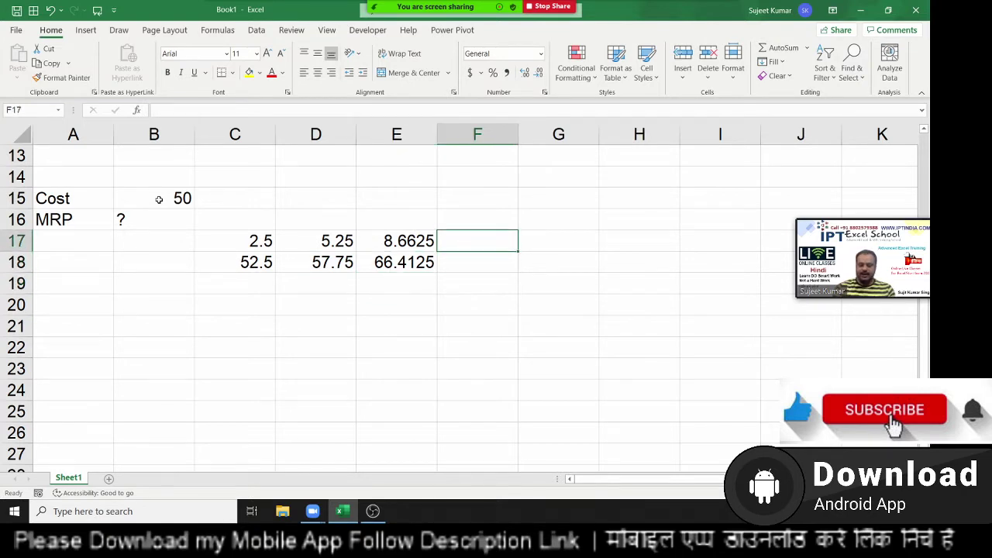
- Enter =E18*20% in F17 and =E18+F17 in F18, giving 13.2825 and 79.695
text(=)
key(Left)
key(Down)
text(*)
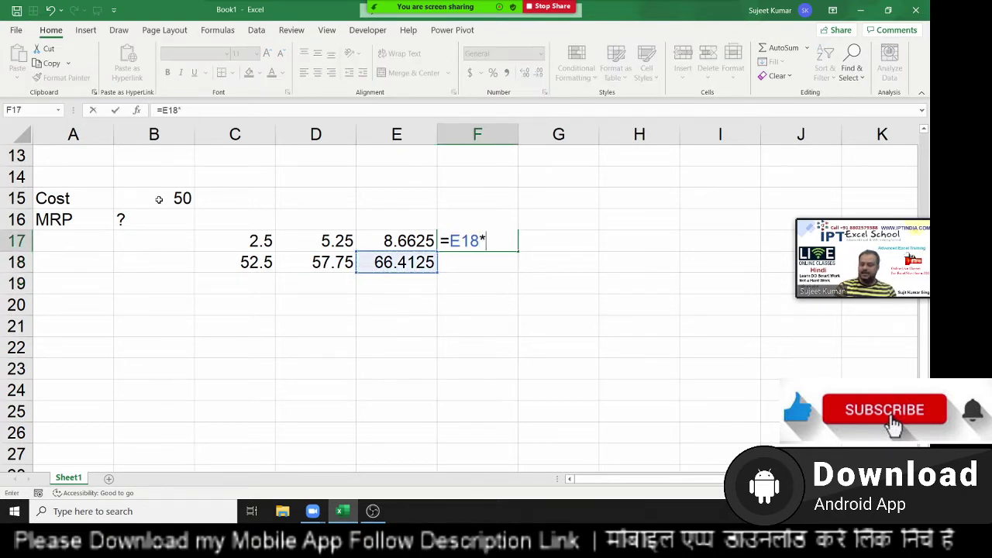
text(20%)
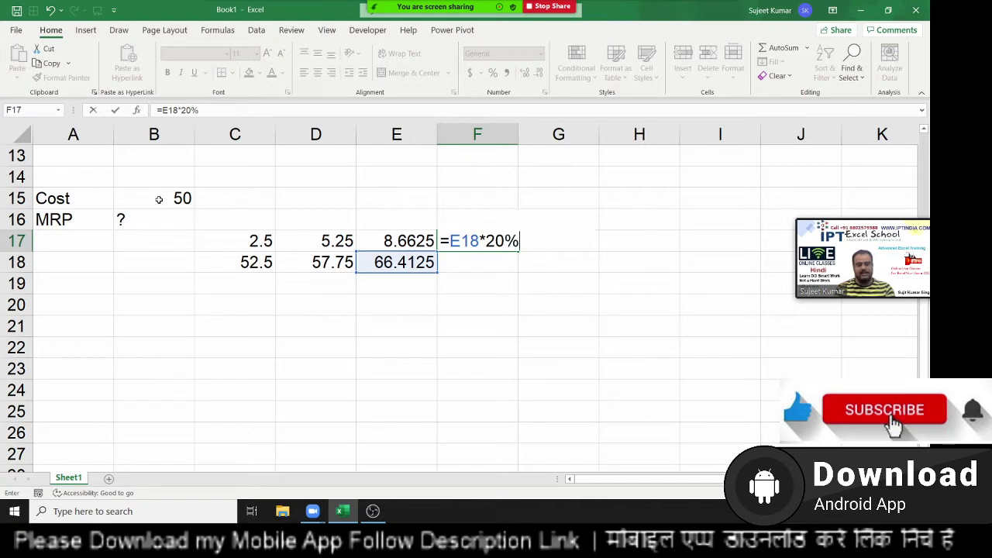
key(Return)
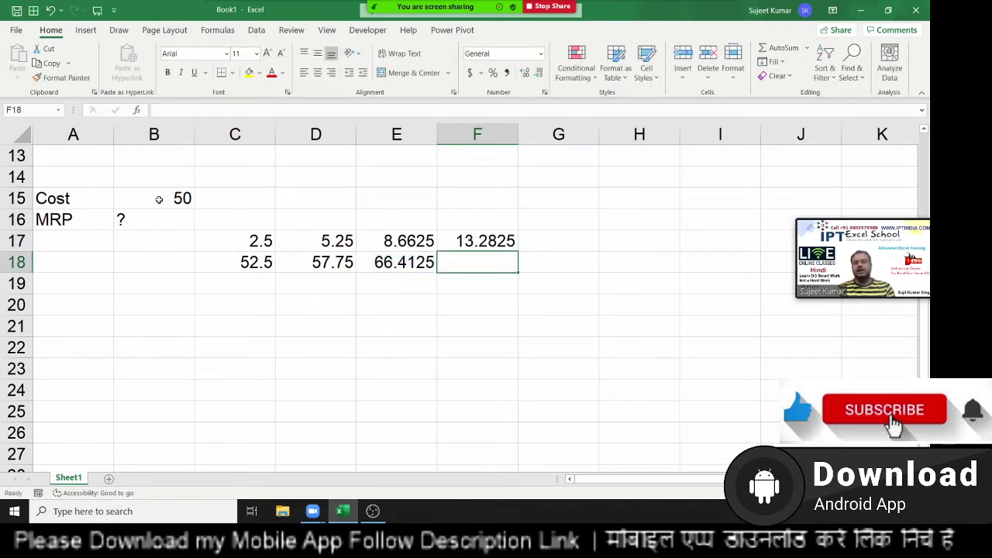
text(=)
key(Left)
text(+)
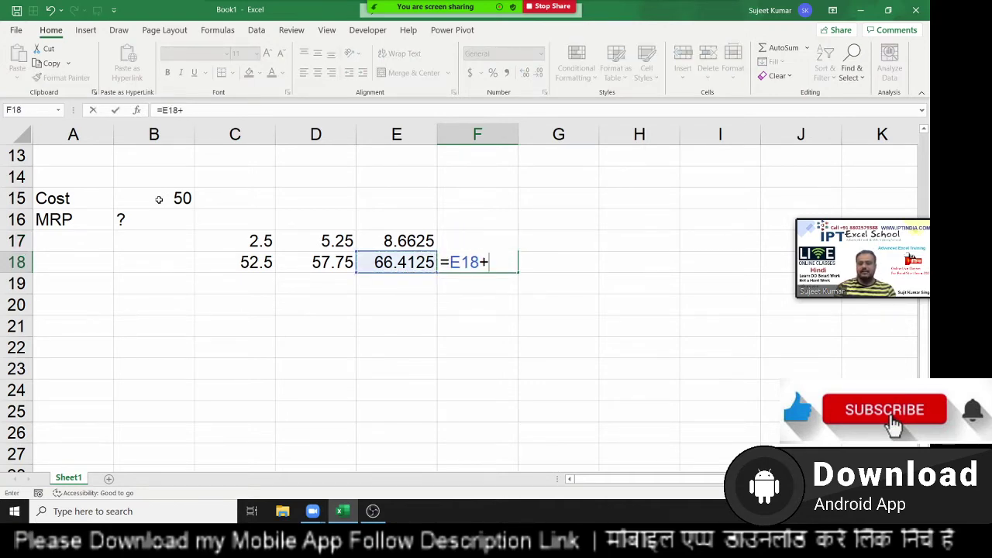
key(Up)
key(Return)
key(Up)
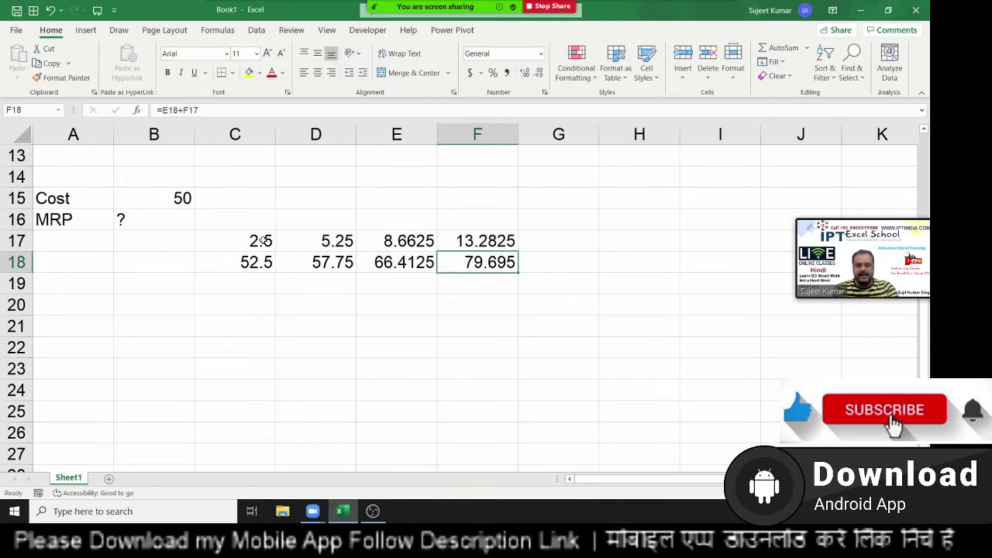
- Review the formulas in B16, C17 and C18 without changing them
double_click(150, 218)
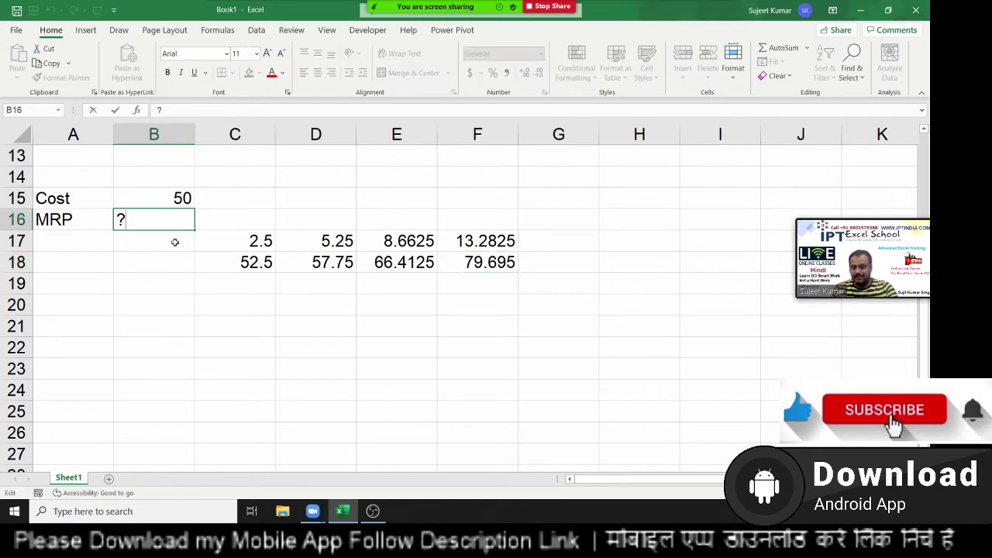
double_click(263, 242)
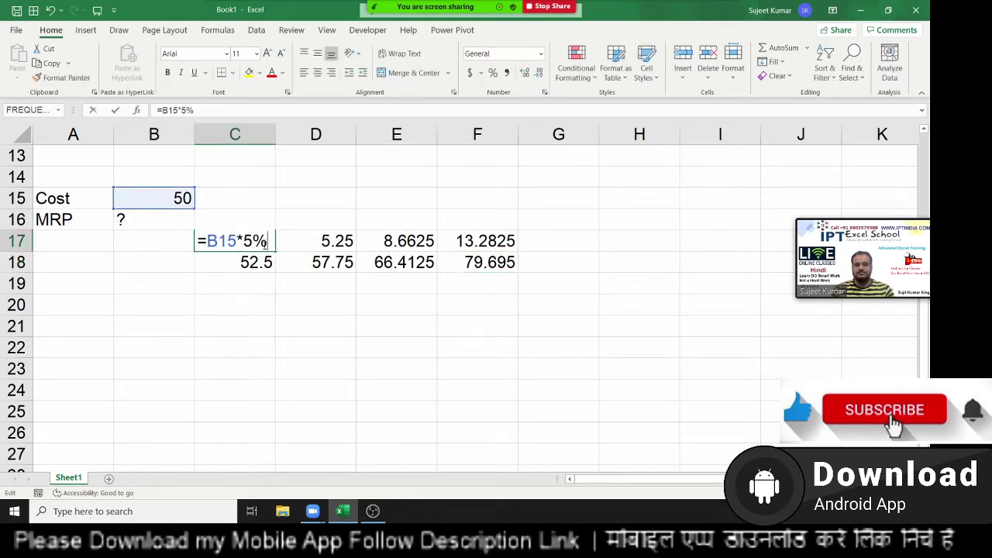
key(Escape)
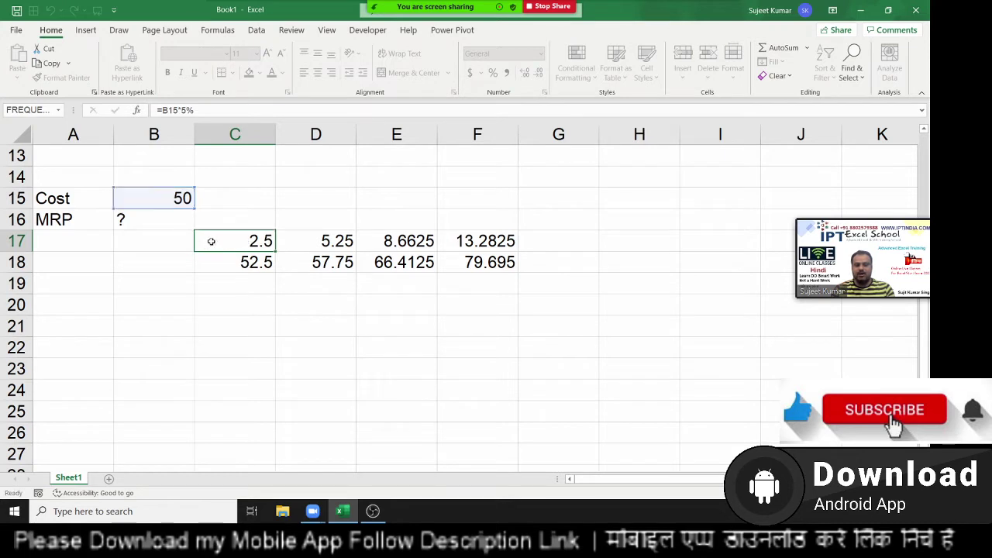
click(245, 261)
click(248, 240)
double_click(232, 241)
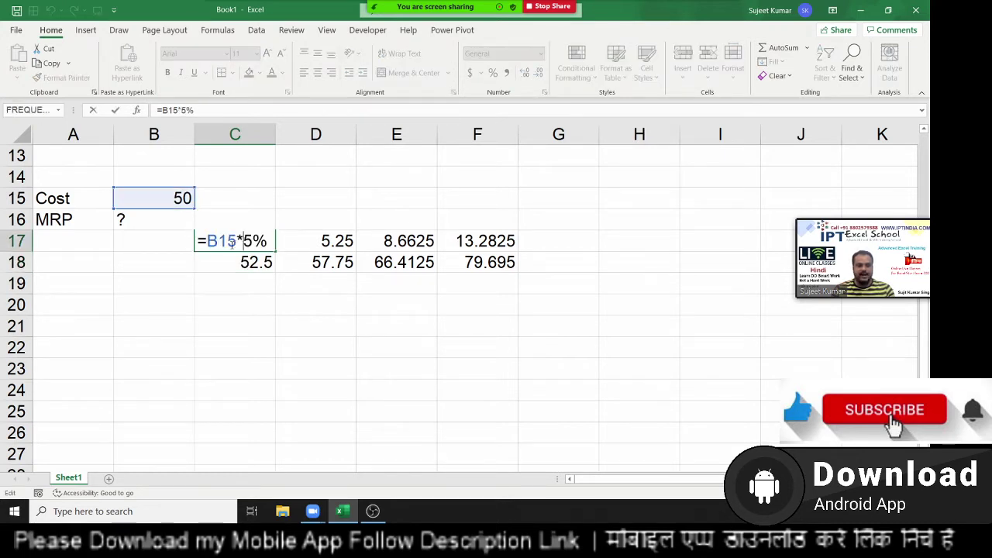
drag(211, 241, 266, 243)
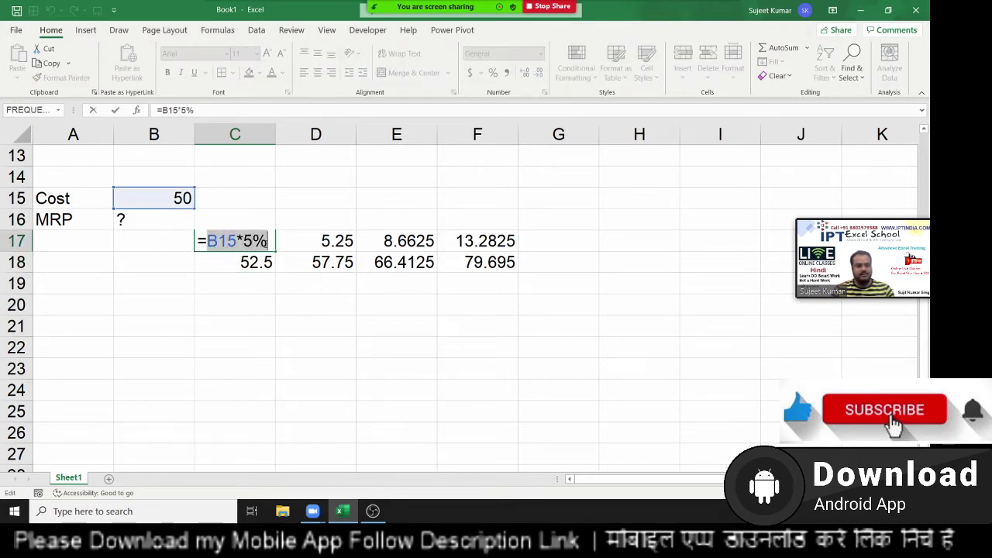
key(Escape)
- Rewrite C18 as =B15+(B15*5%) and clear the C17 helper value
click(257, 263)
double_click(257, 263)
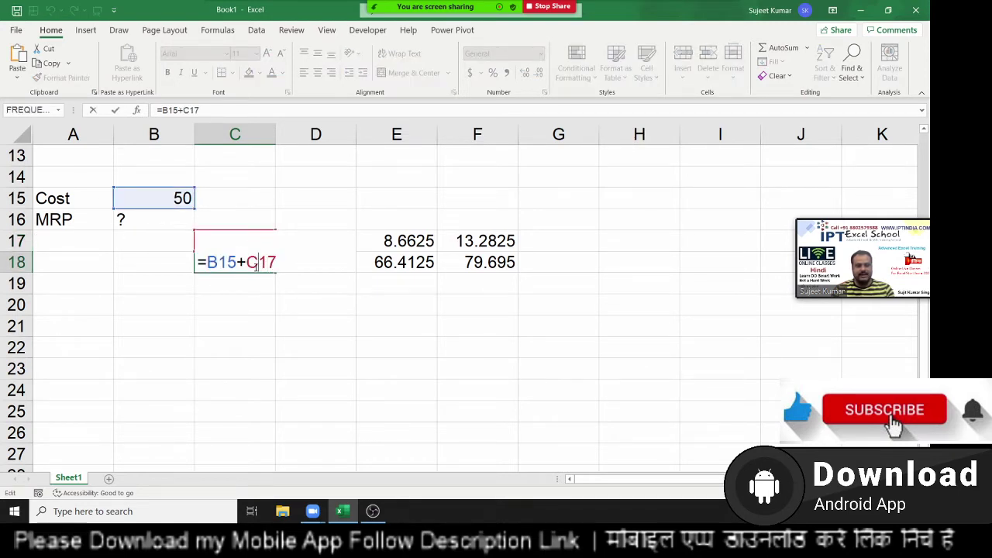
key(BackSpace)
key(BackSpace)
key(BackSpace)
text(()
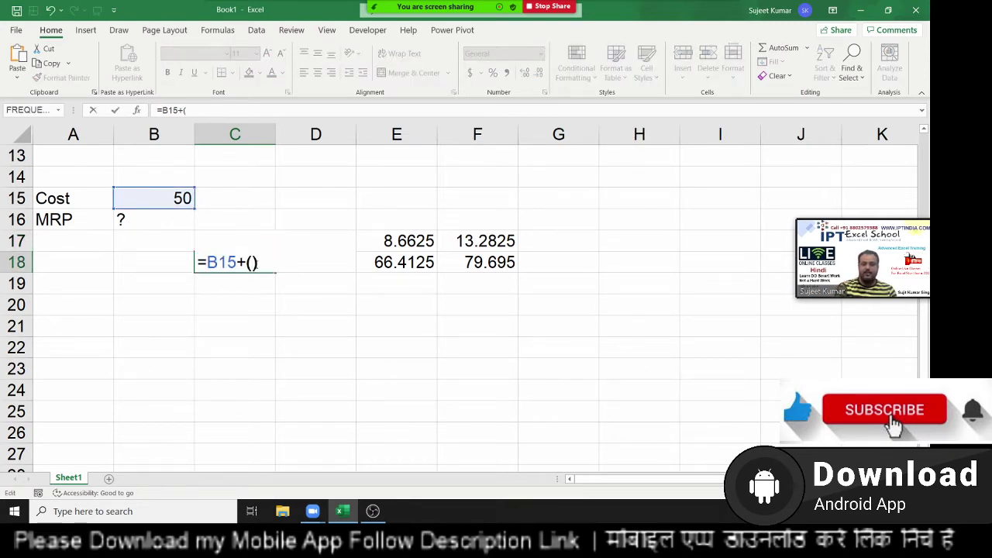
text())
key(Left)
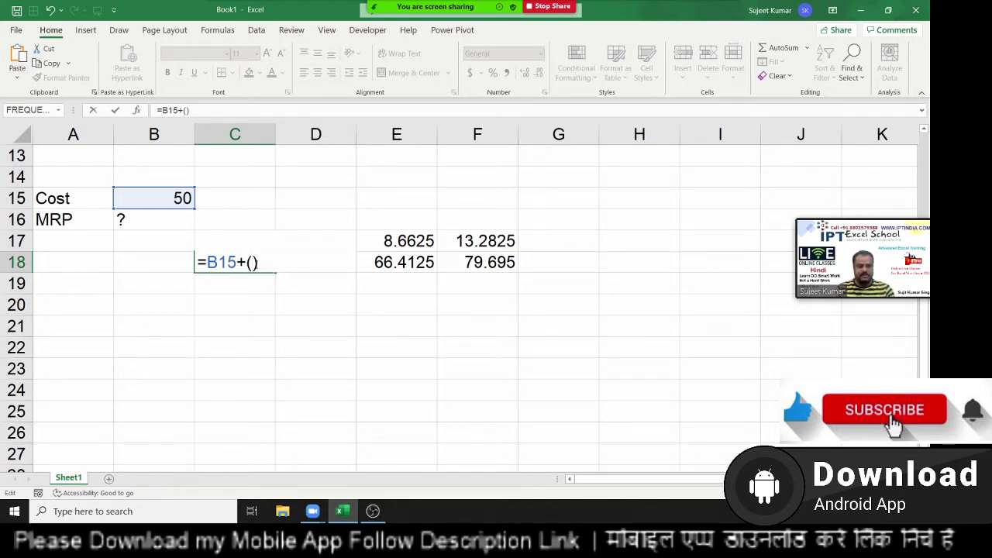
text(B15*5%)
key(Return)
key(Up)
key(Up)
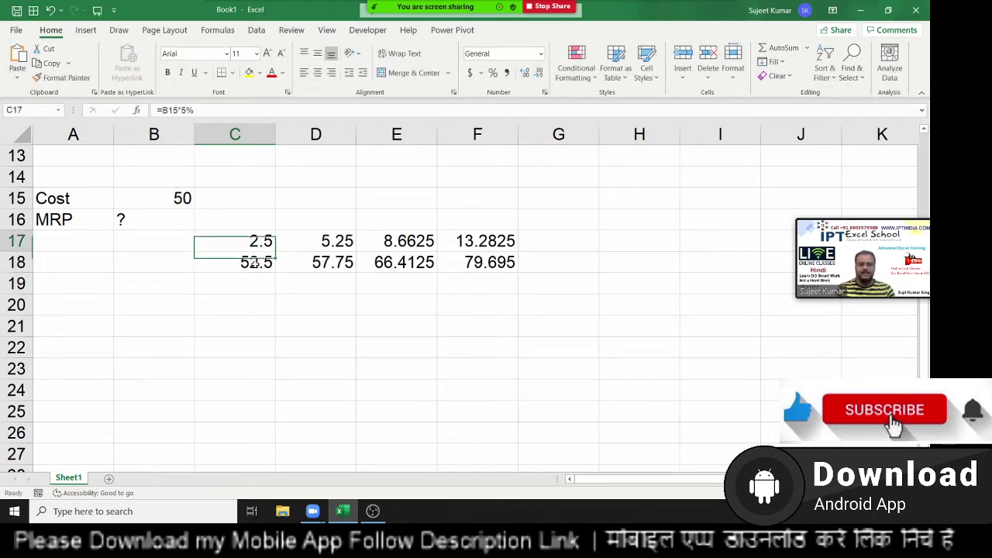
key(Delete)
key(Down)
- Copy B15+(B15*5%) from C18 and use it in place of C18 in D17's formula
double_click(253, 263)
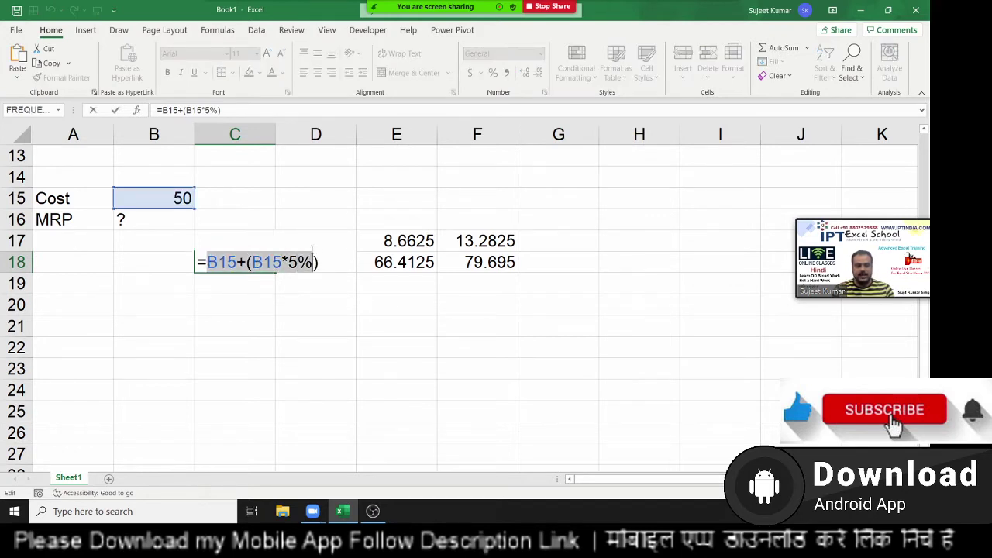
drag(208, 262, 319, 262)
click(319, 262)
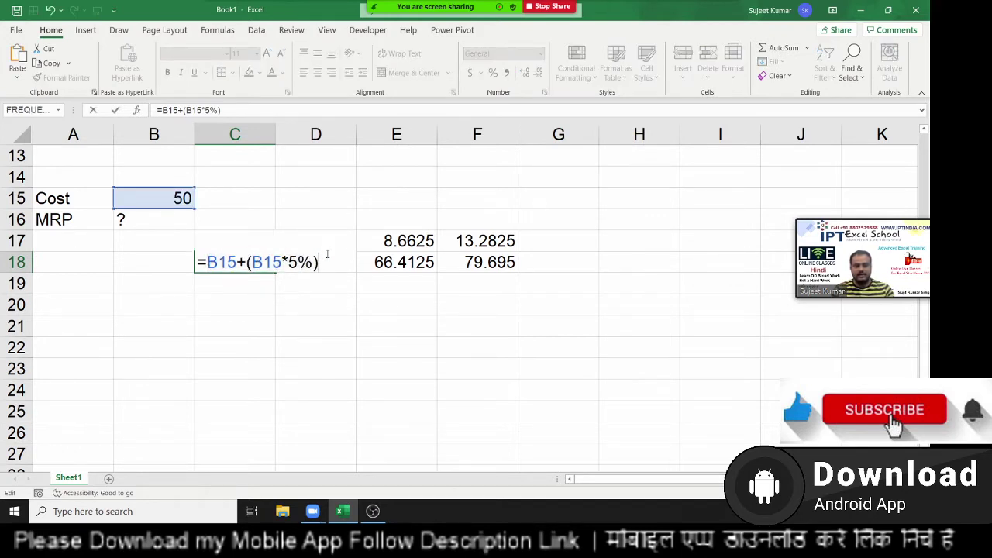
drag(208, 262, 341, 269)
key(ctrl+c)
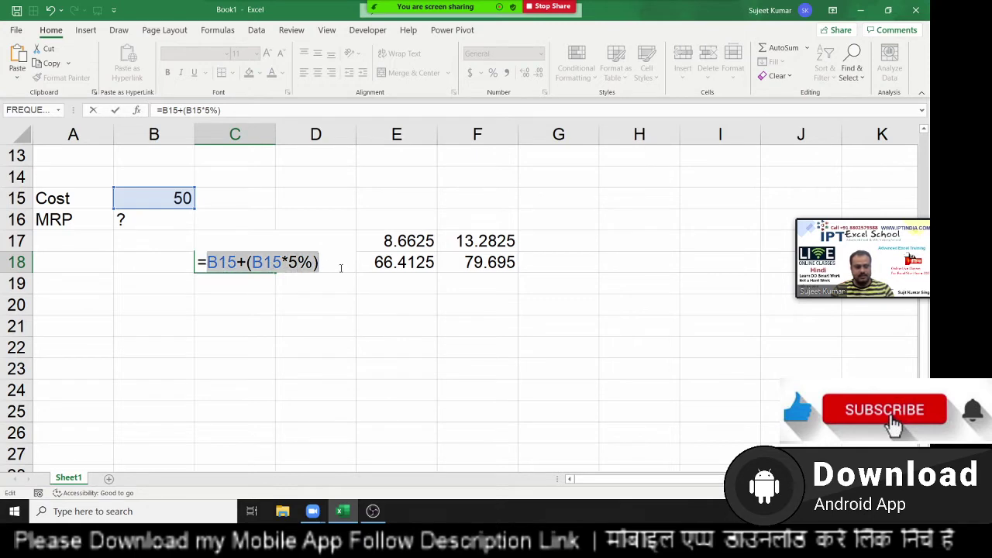
key(Escape)
click(335, 246)
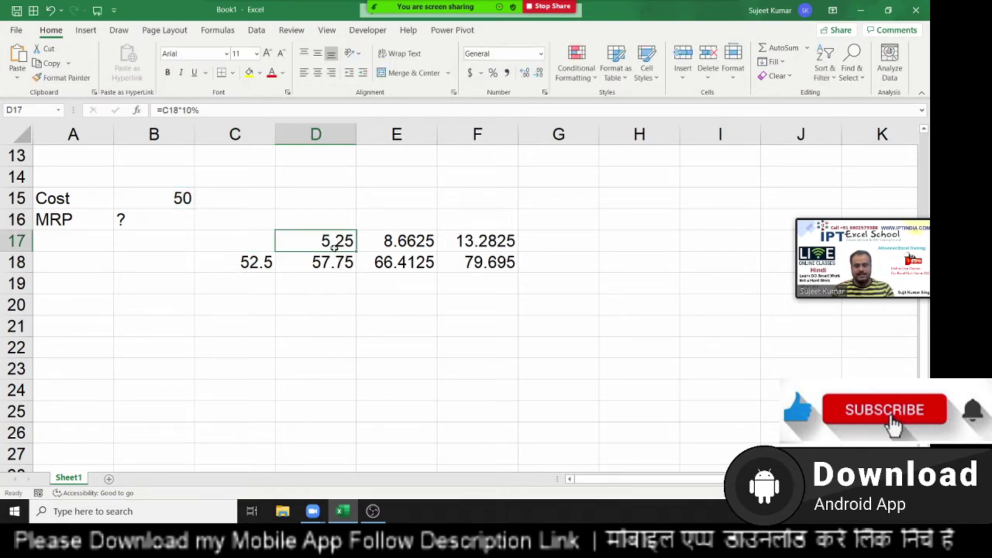
double_click(335, 244)
key(shift+Left)
key(shift+Left)
key(shift+Left)
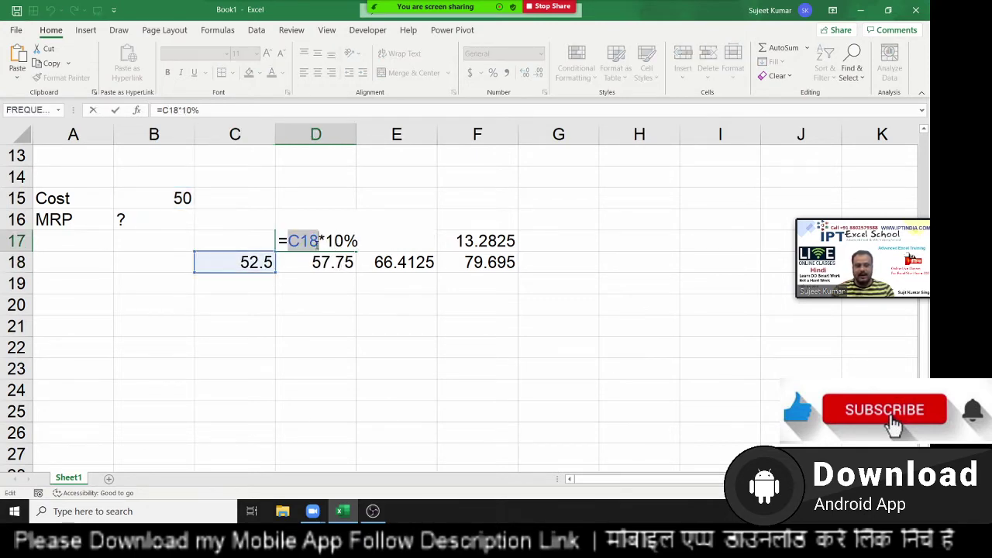
text(())
key(Left)
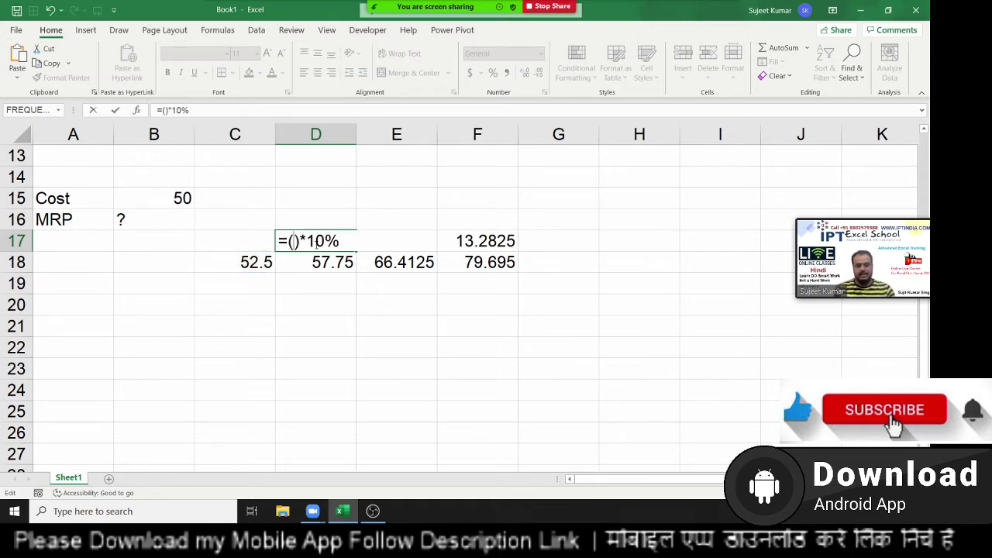
key(ctrl+v)
key(Return)
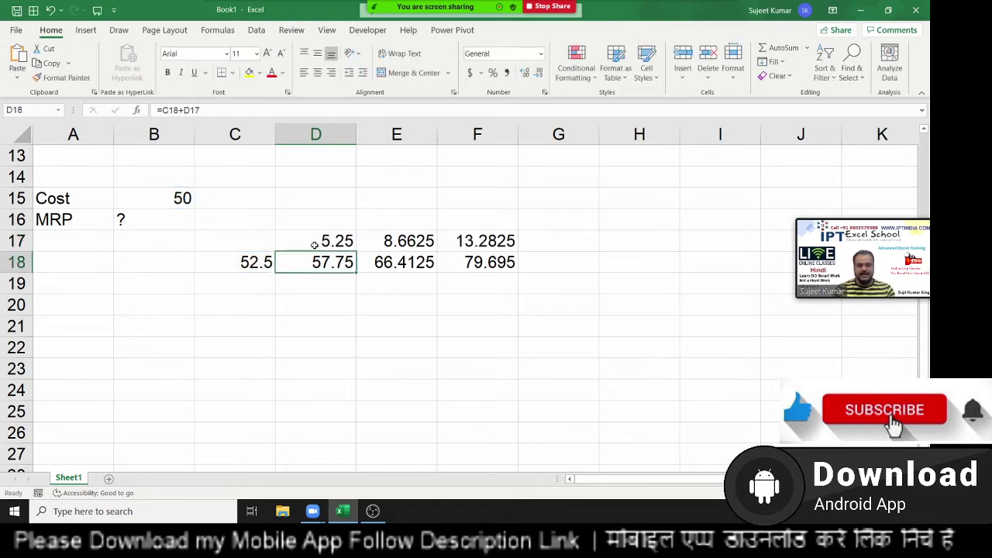
- Replace C18 in D18's formula with (B15+(B15*5%)), then clear C18
double_click(313, 262)
double_click(313, 262)
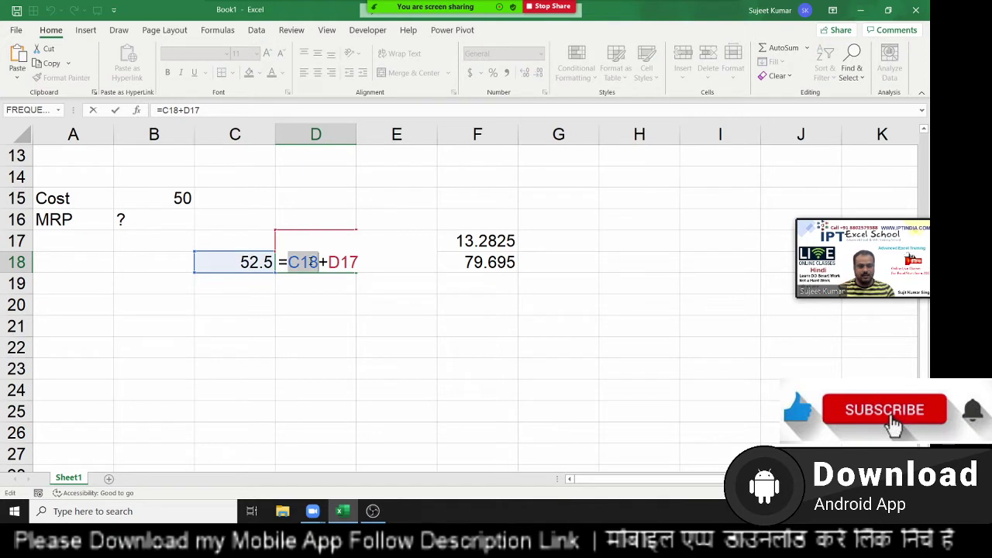
text(())
key(Left)
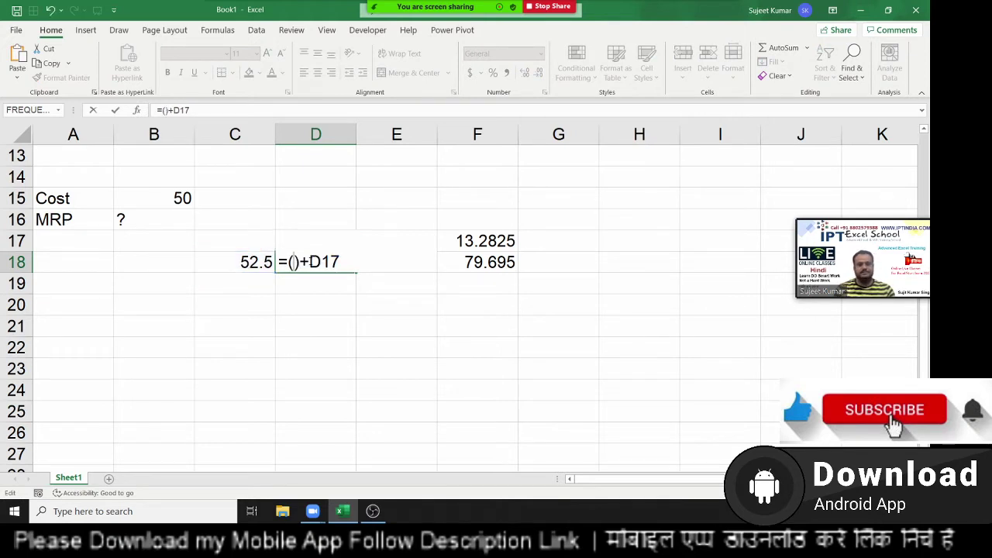
text(B15+(B15*5%))
key(Return)
key(Up)
key(Left)
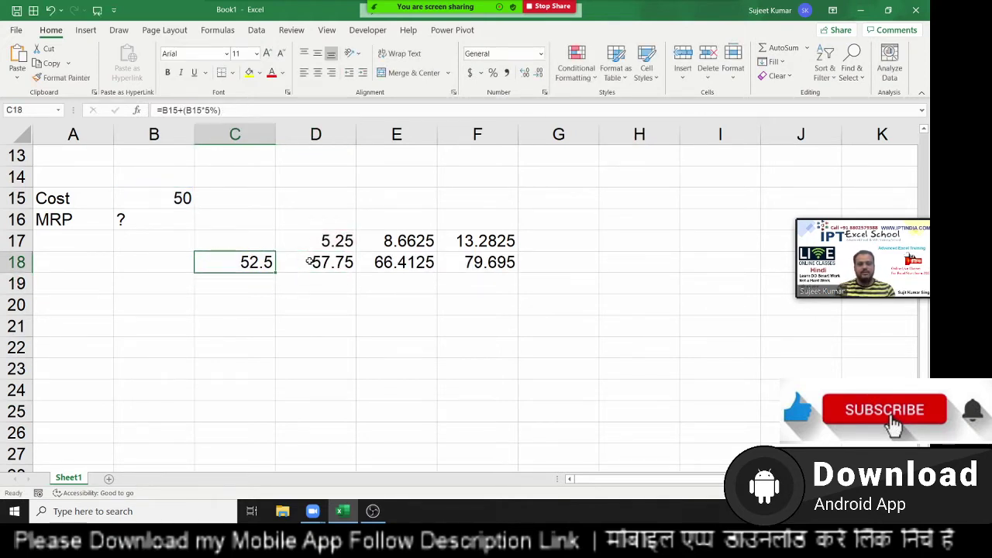
key(Delete)
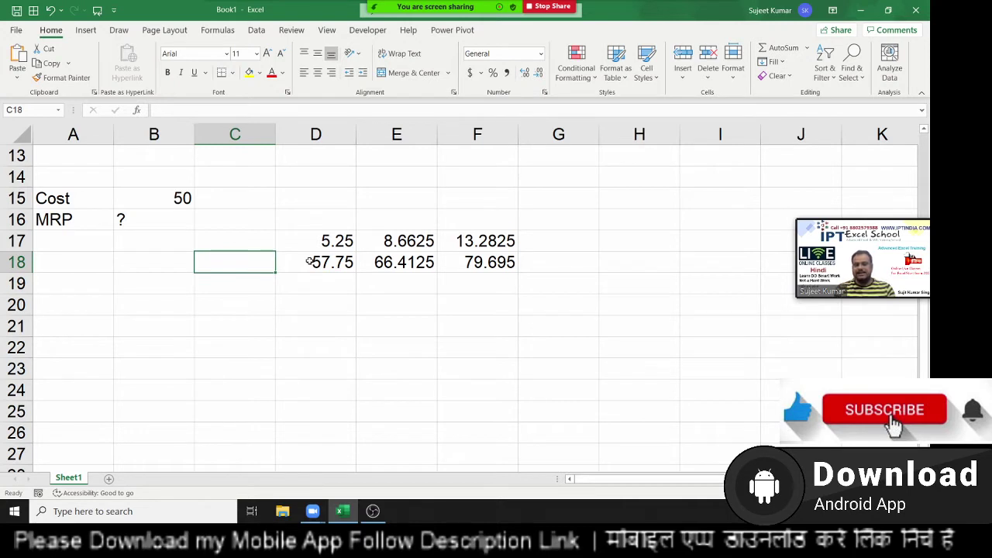
- Review the formulas along row 18 and D17's 10% markup expression
key(Right)
key(Right)
key(Right)
key(Left)
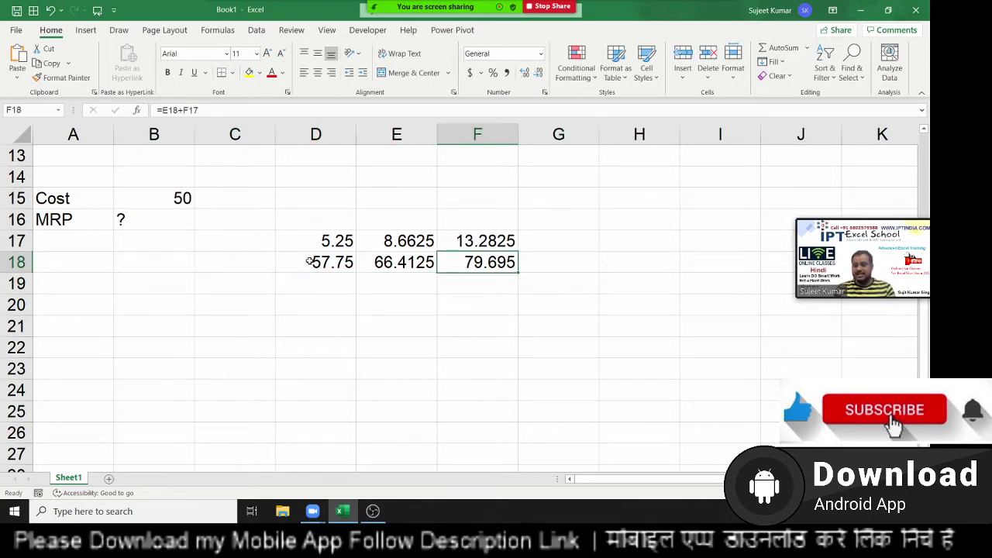
key(Left)
key(Up)
key(Left)
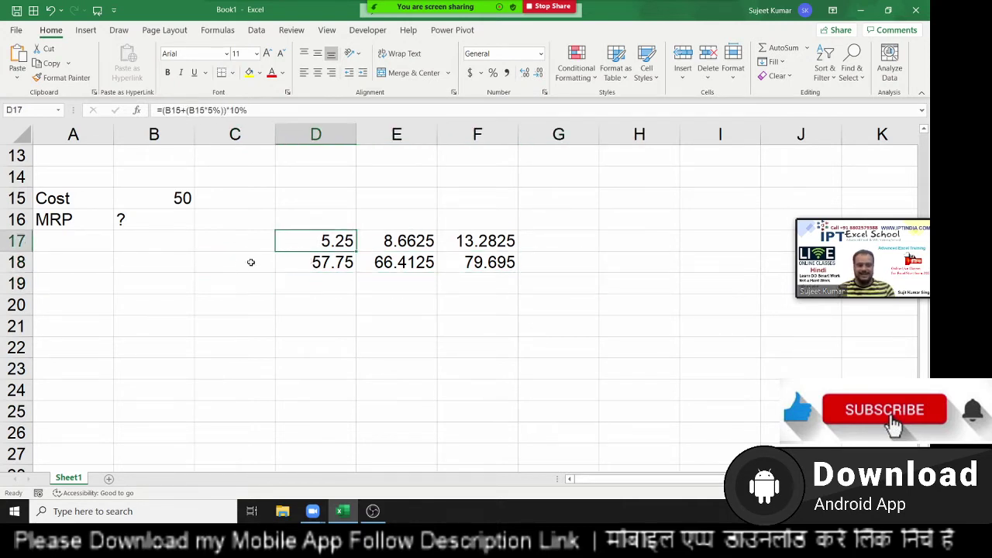
double_click(289, 247)
drag(292, 241, 459, 228)
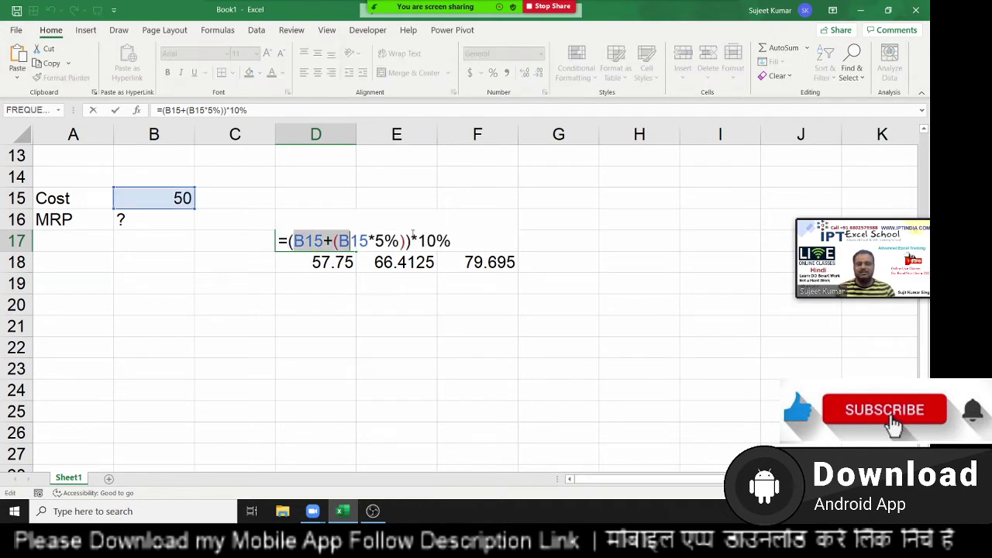
key(Escape)
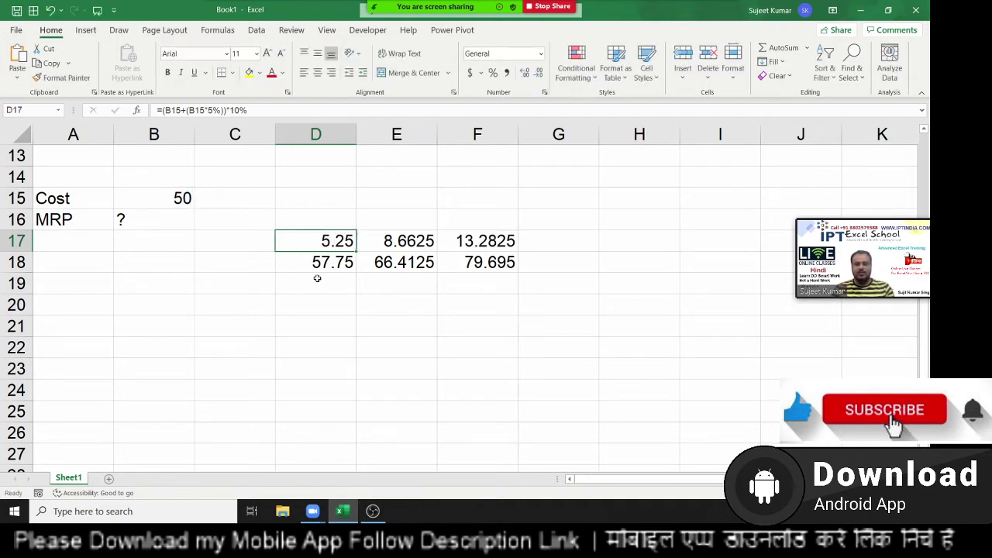
- Replace D17 in D18 with (B15+(B15*5%))*10%, clear D17, and review the result
double_click(316, 261)
key(shift+Left)
key(shift+Left)
key(shift+Left)
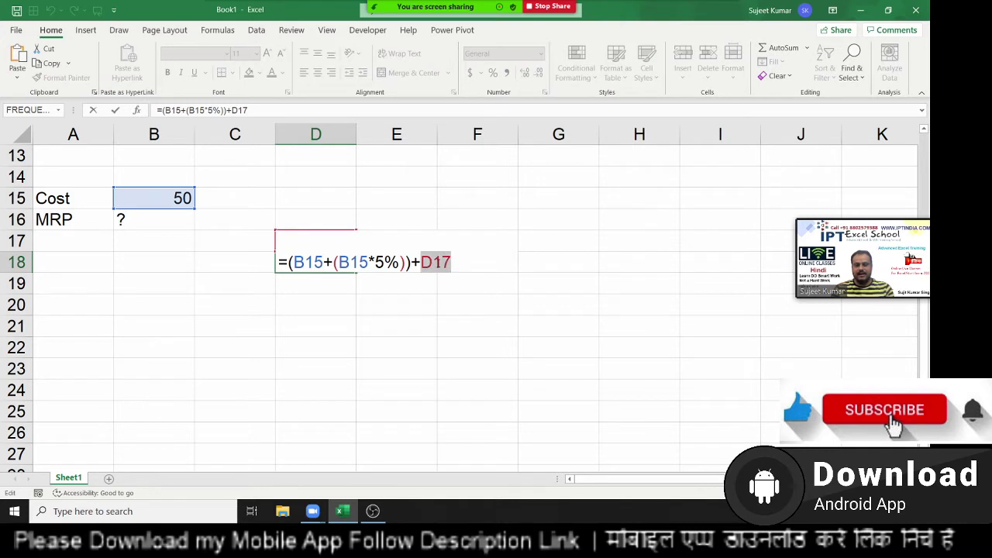
text(()
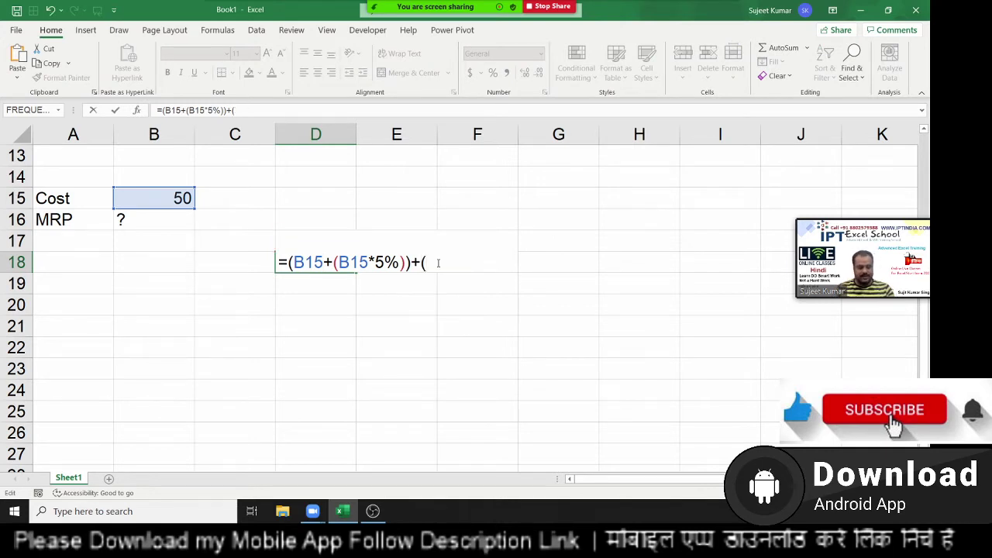
text(B15+(B15*5%))*10%))
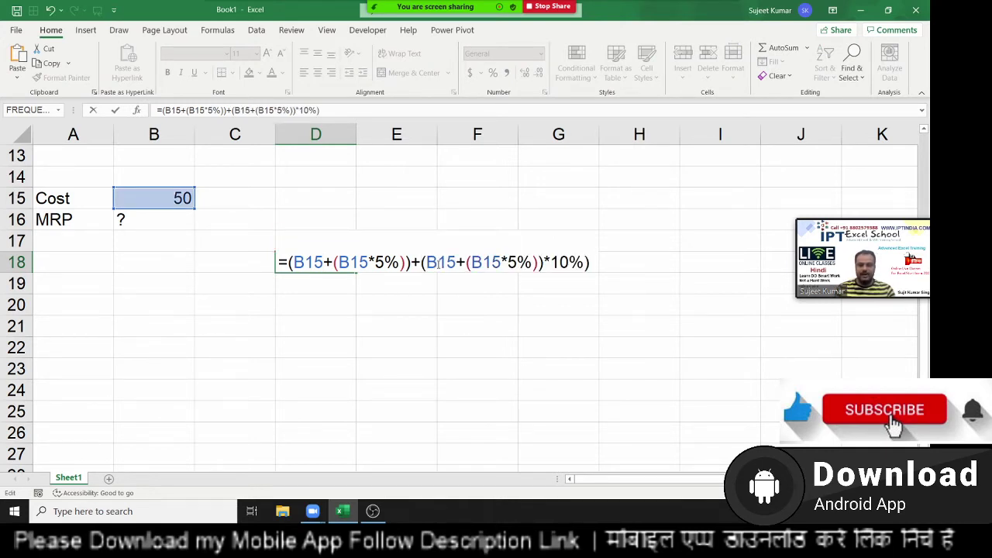
key(Return)
key(Return)
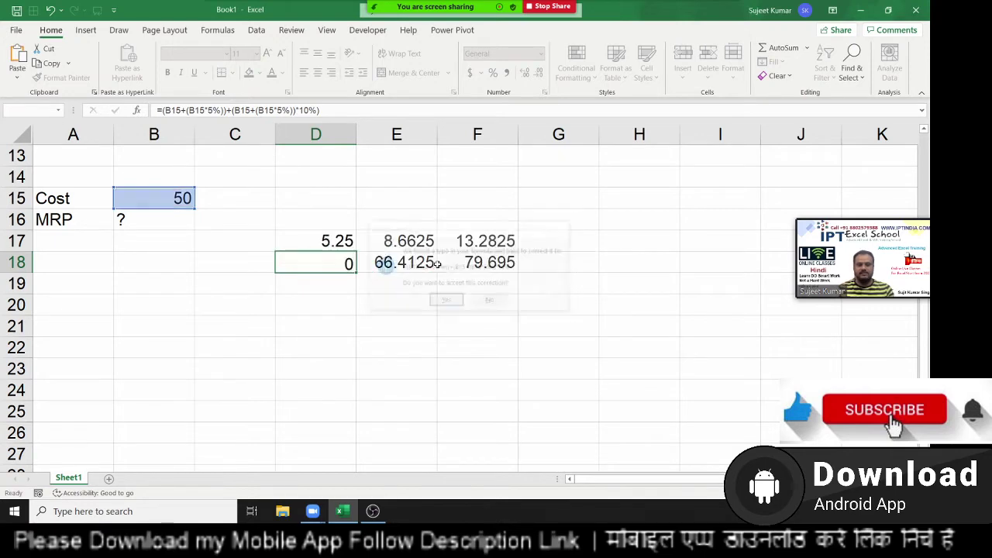
key(Up)
key(Delete)
key(Down)
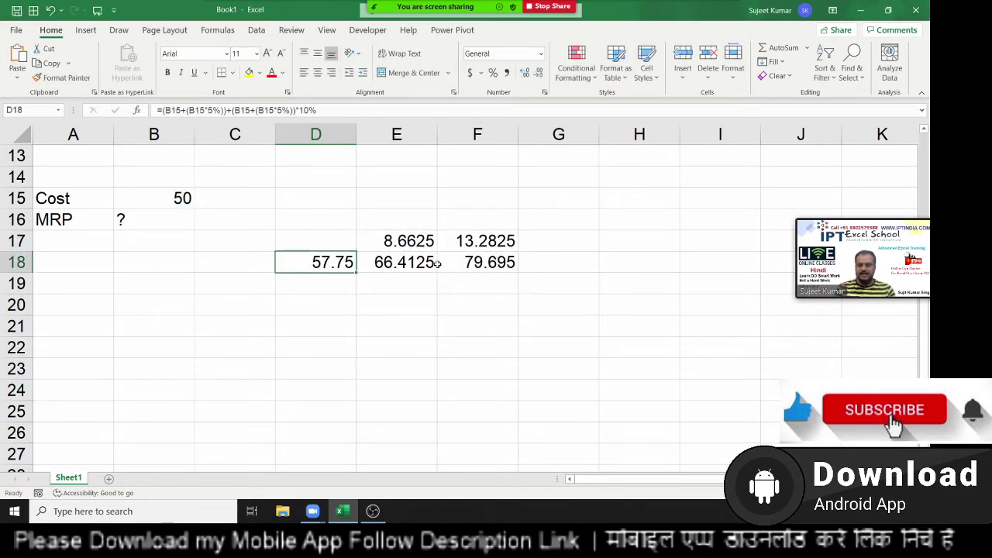
double_click(326, 263)
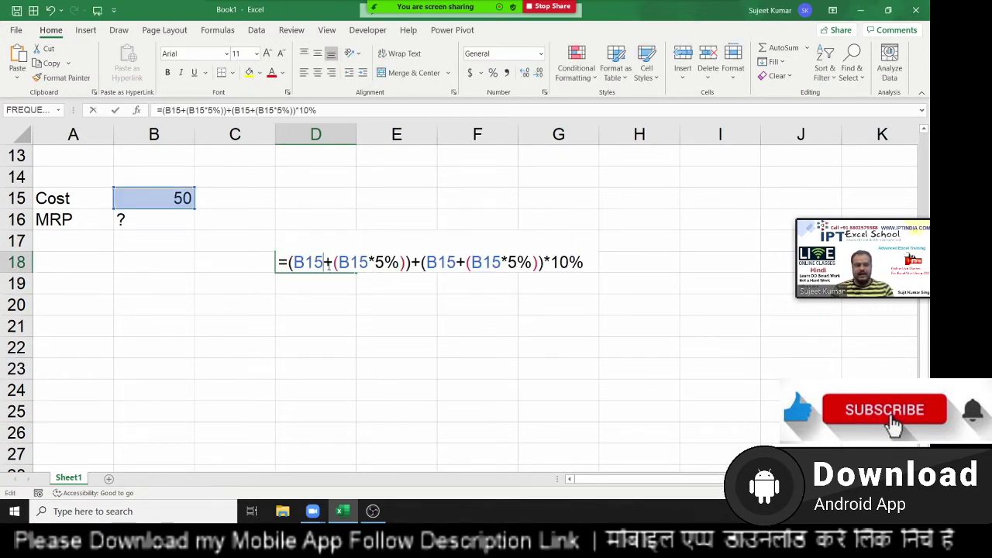
drag(289, 263, 717, 257)
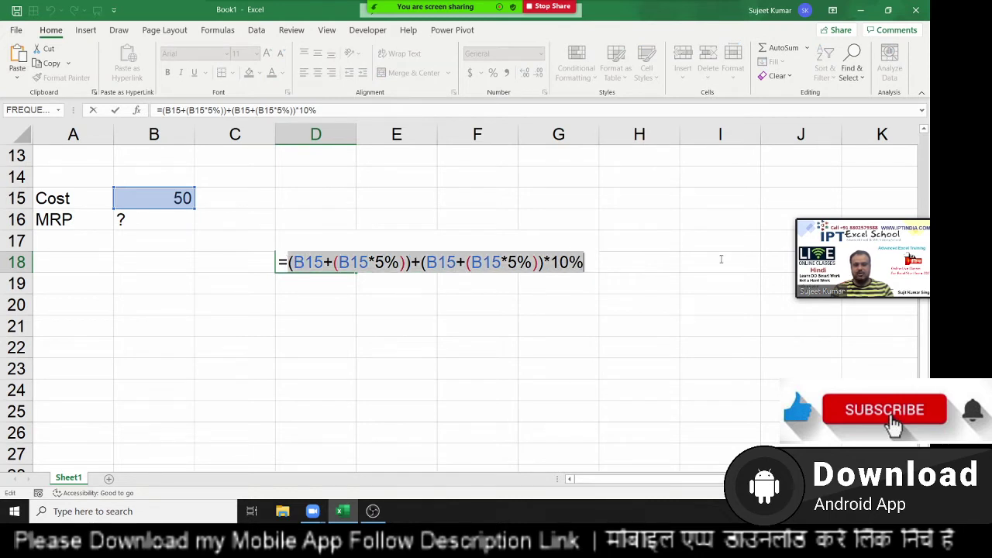
key(Escape)
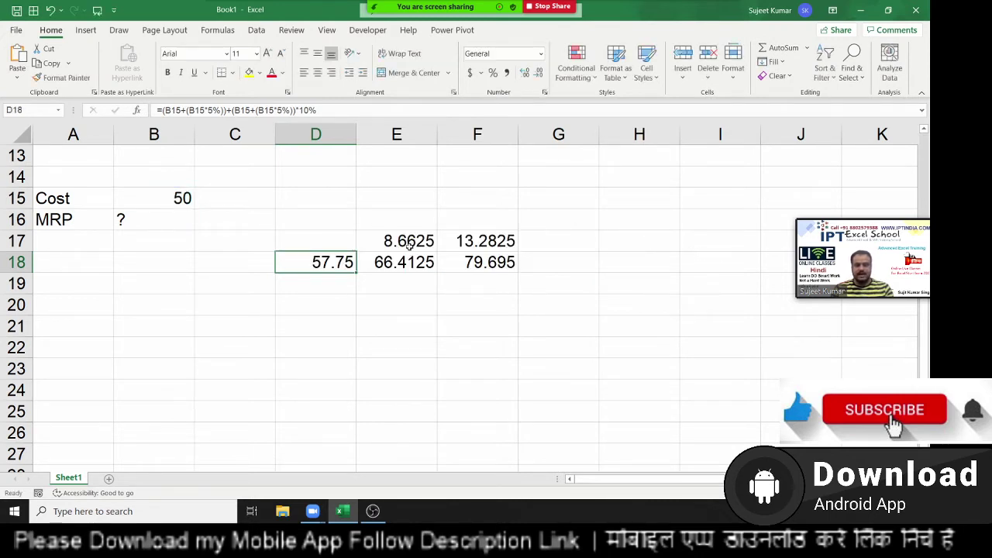
- Wrap the D18 references in E17 and E18 in parentheses for the nested formula
click(409, 244)
double_click(409, 244)
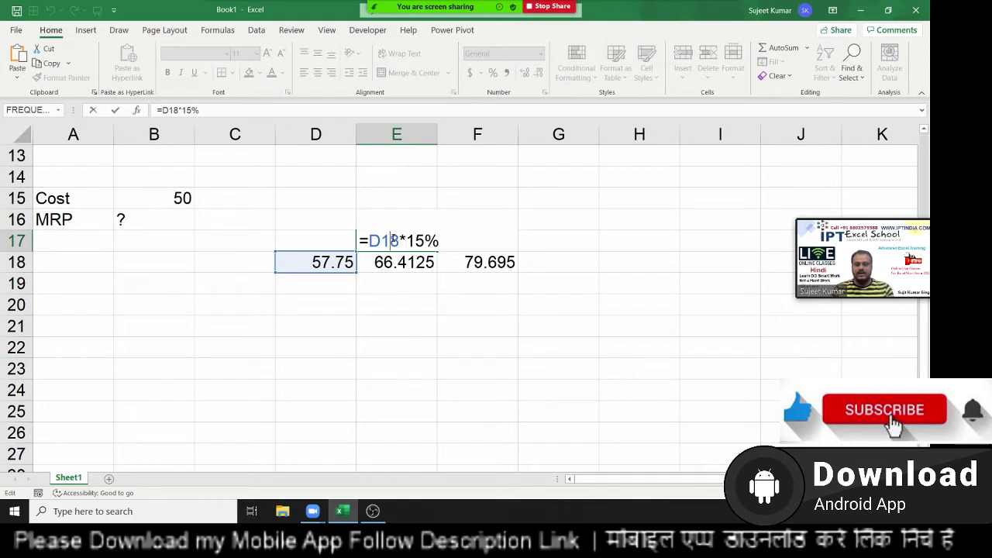
double_click(394, 240)
text(())
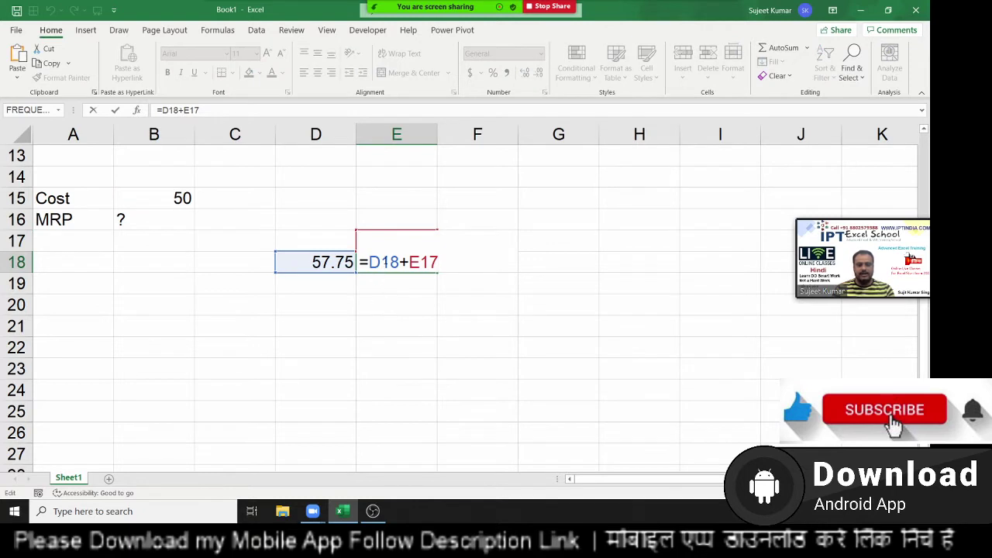
double_click(384, 262)
text(())
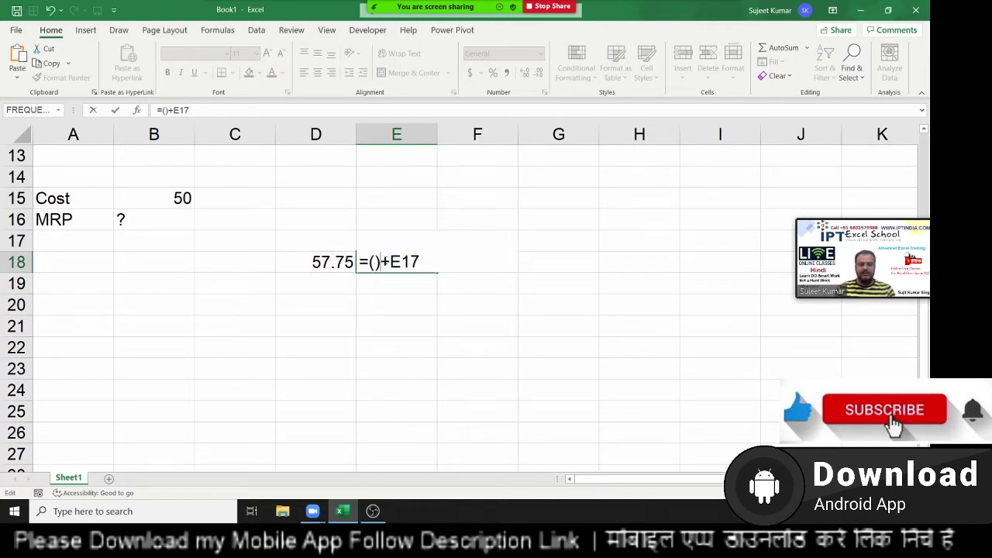
key(ctrl+Return)
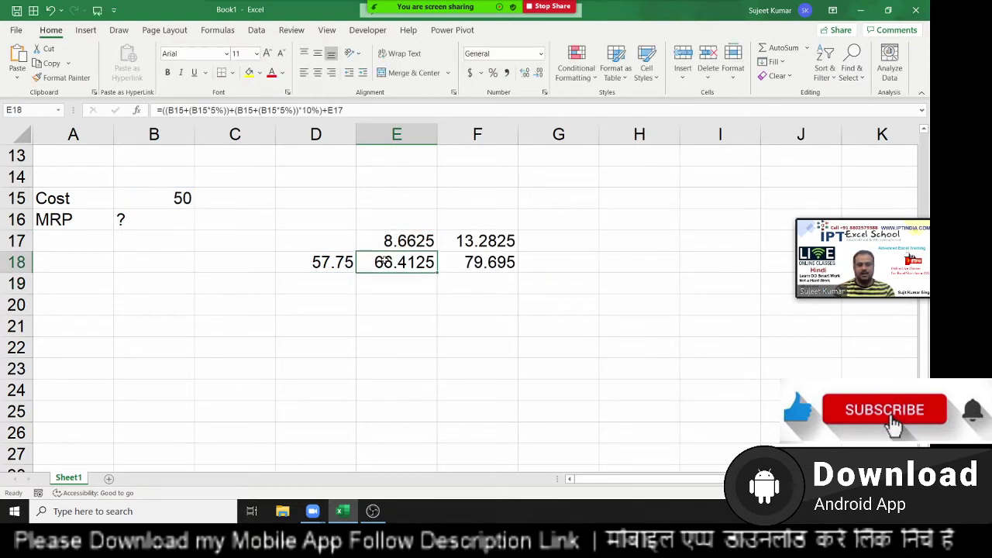
- Copy the 15% markup formula from E17 without changing it
key(Left)
click(382, 261)
key(Up)
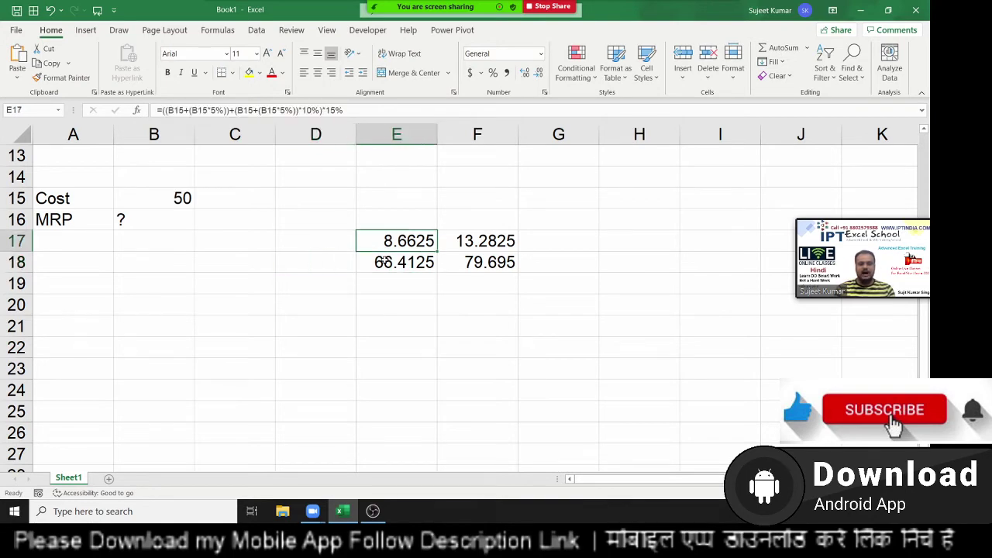
key(ctrl+Up)
scroll(382, 239, down, 4)
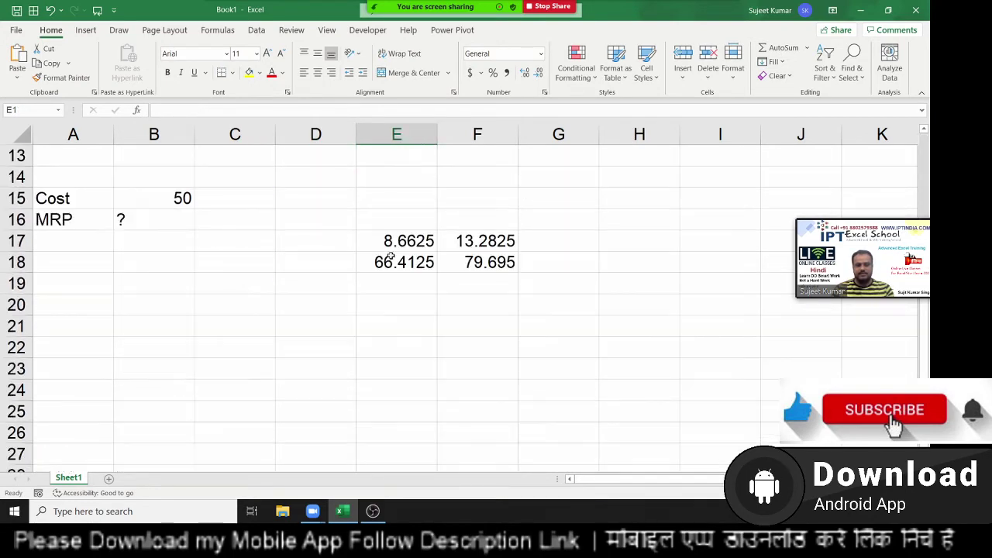
scroll(384, 239, down, 1)
double_click(388, 175)
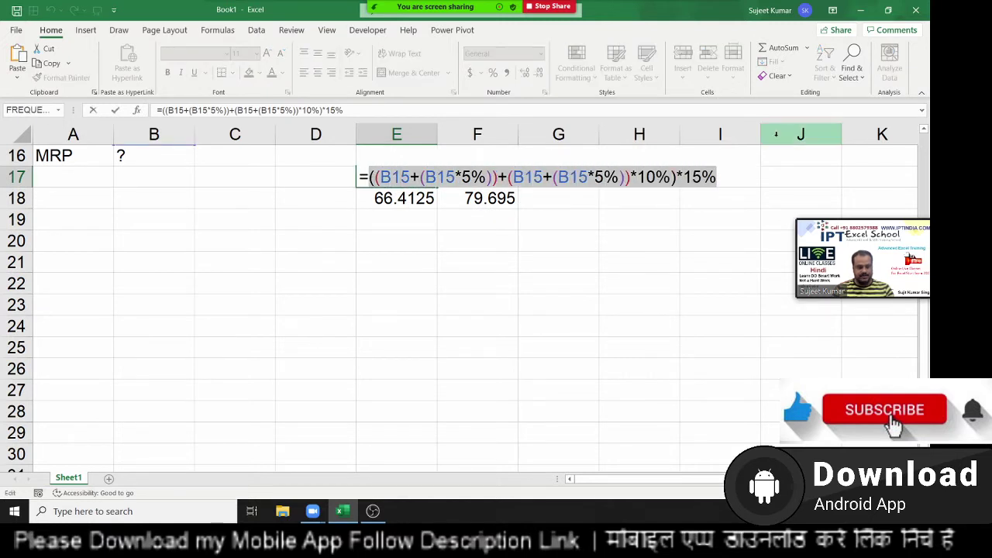
key(Escape)
- Replace E17 in E18 with the copied 15% markup formula, then clear E17
double_click(410, 197)
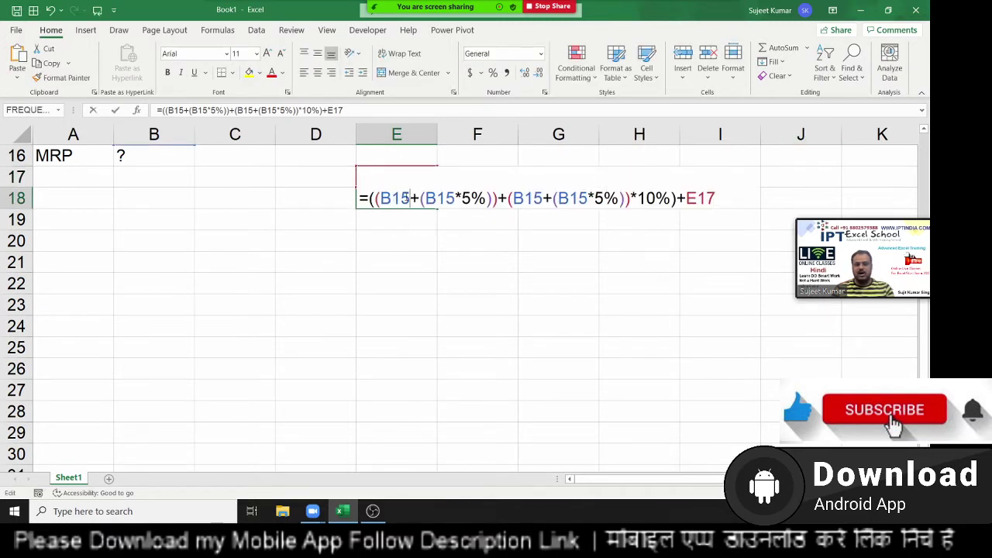
double_click(707, 197)
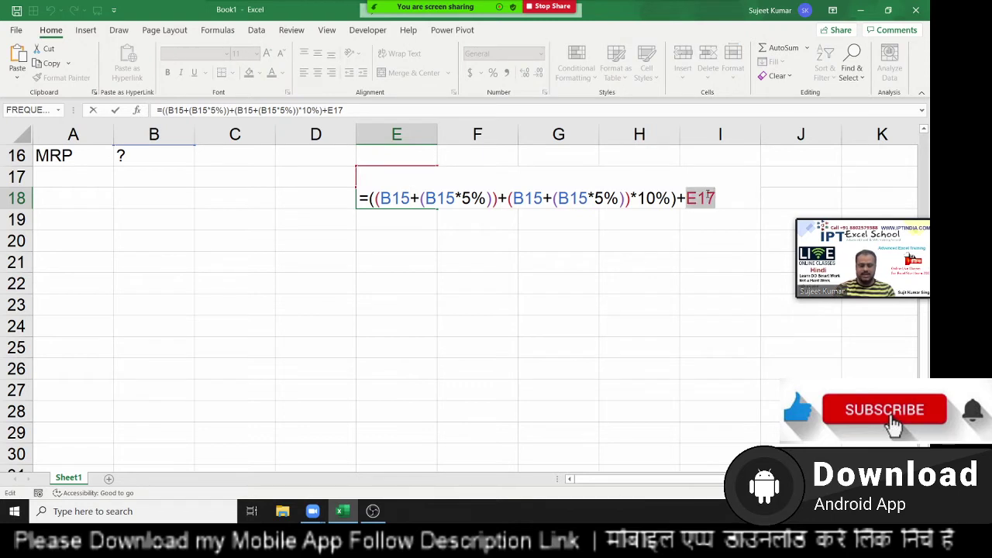
text(()
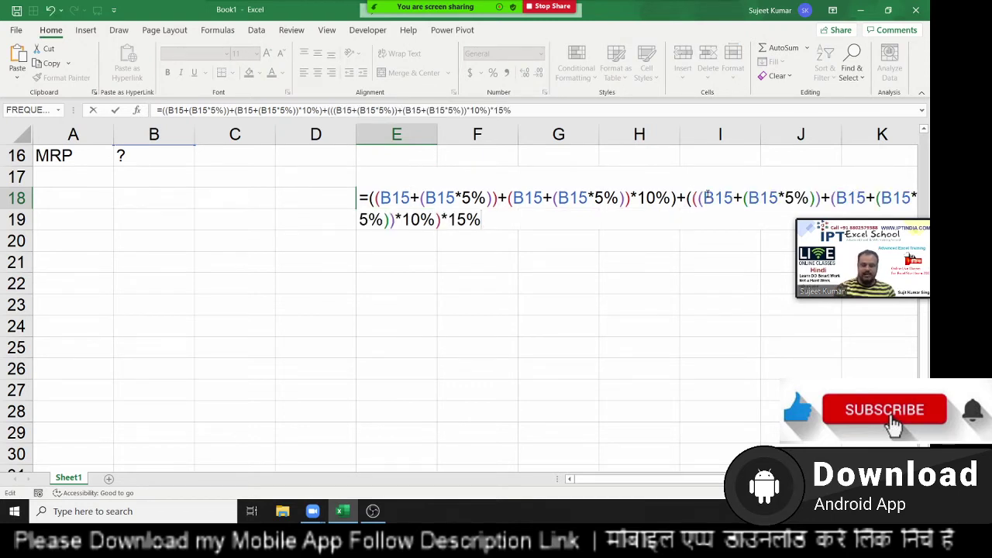
text())
key(Return)
key(Up)
key(Up)
key(Delete)
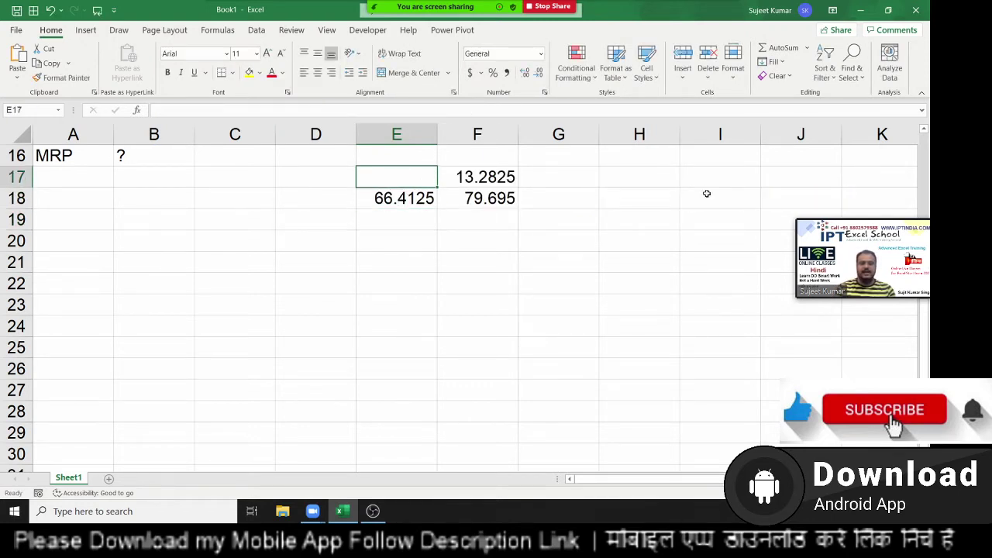
key(Down)
double_click(411, 196)
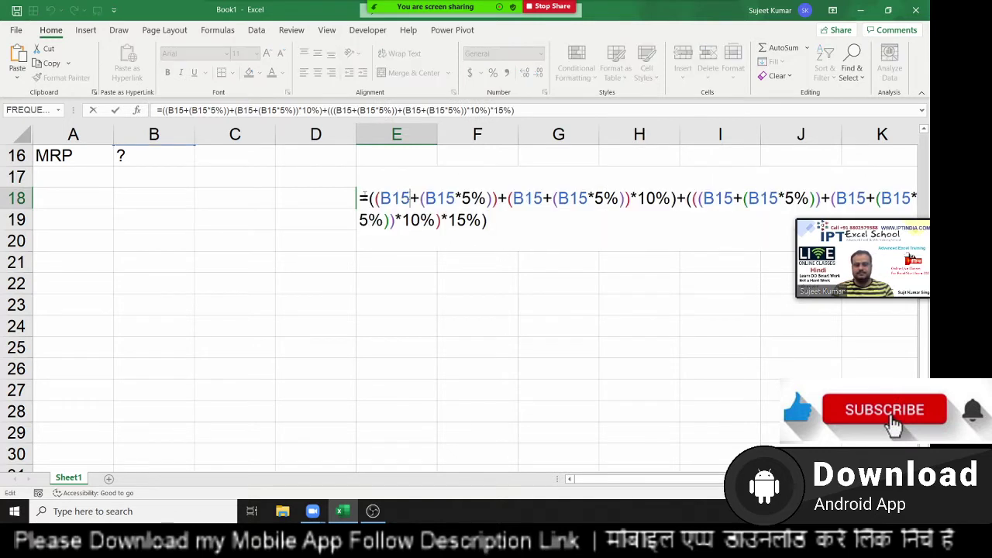
drag(368, 197, 523, 242)
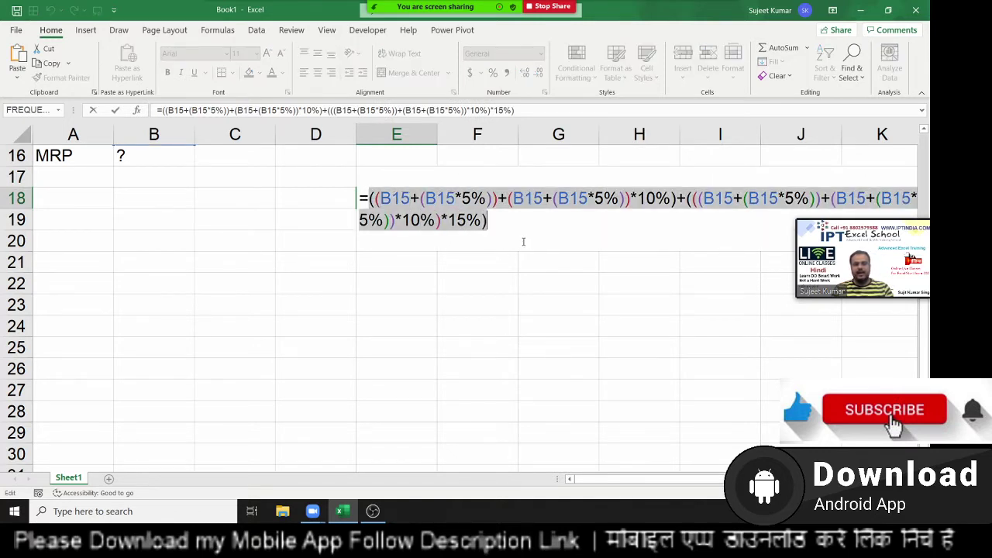
key(Escape)
- In F17, replace the E18 reference with E18's pasted formula wrapped in parentheses
click(476, 178)
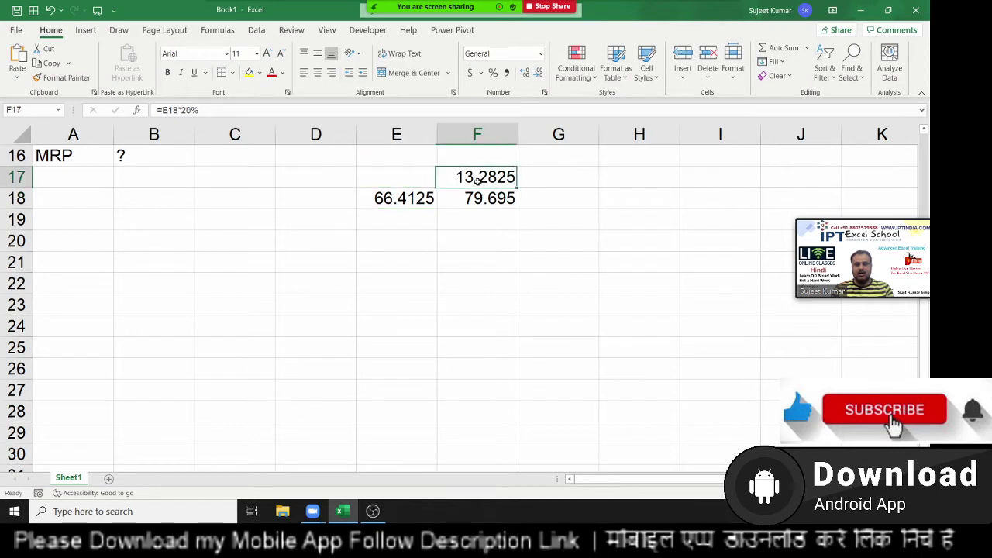
double_click(476, 178)
double_click(471, 176)
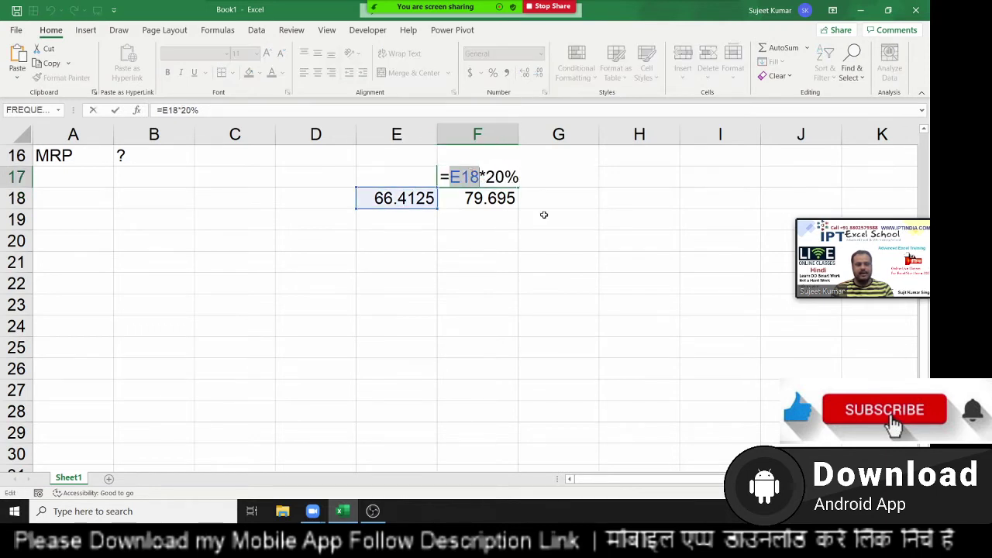
text(()
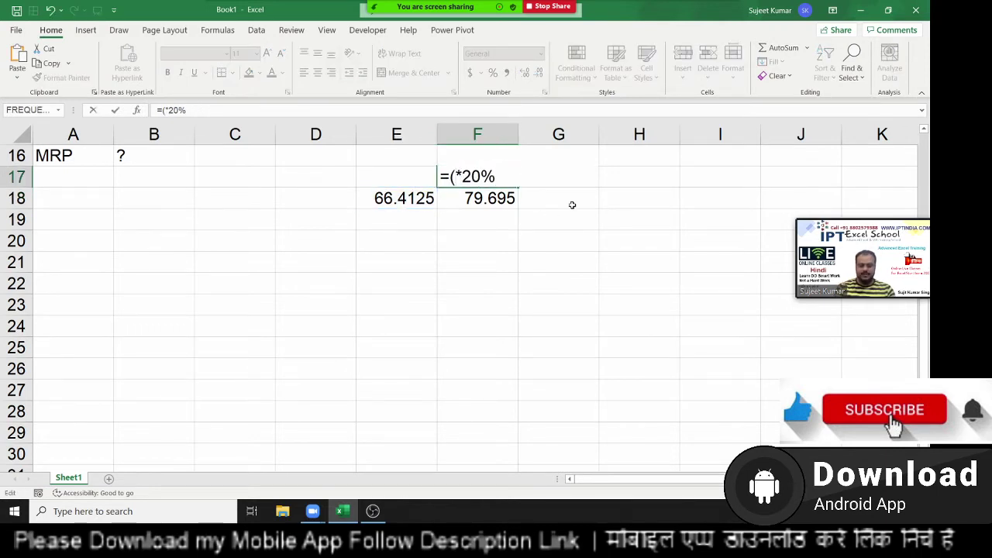
text())
key(Left)
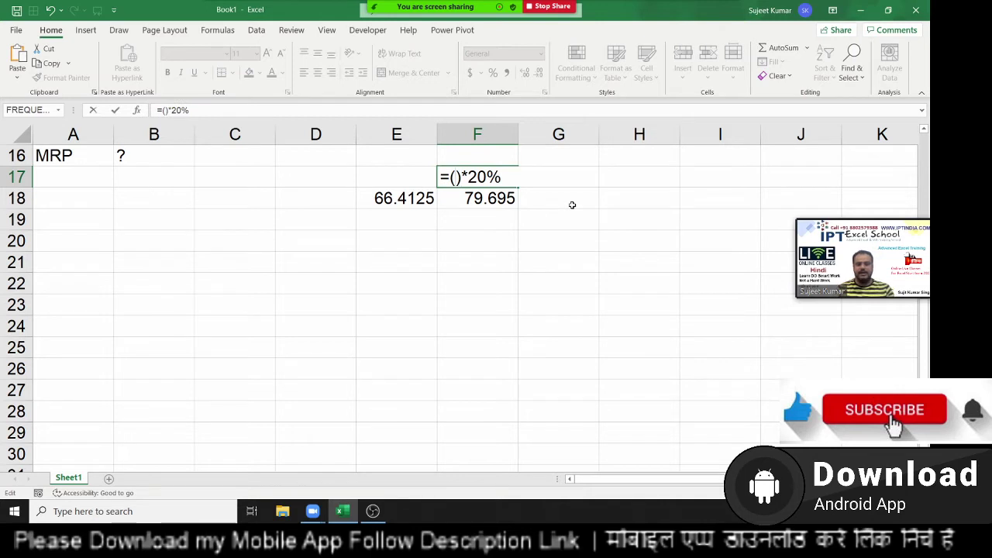
text(((B15+(B15*5%))+(B15+(B15*5%))*10%)+(((B15+(B15*5%))+(B15+(B15*5%))*10%)*15%))
key(Return)
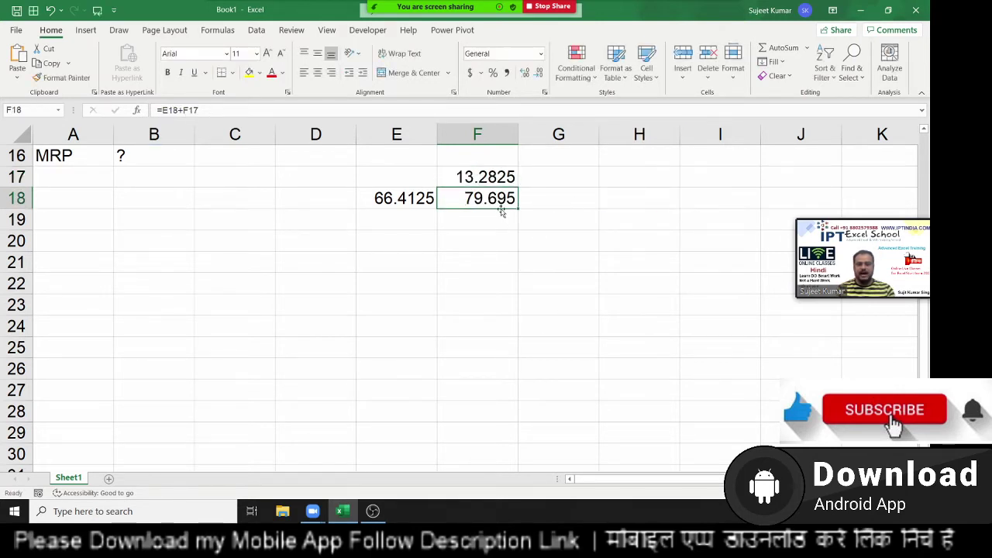
- In F18, replace the E18 reference with the pasted nested formula in parentheses
double_click(496, 200)
double_click(457, 198)
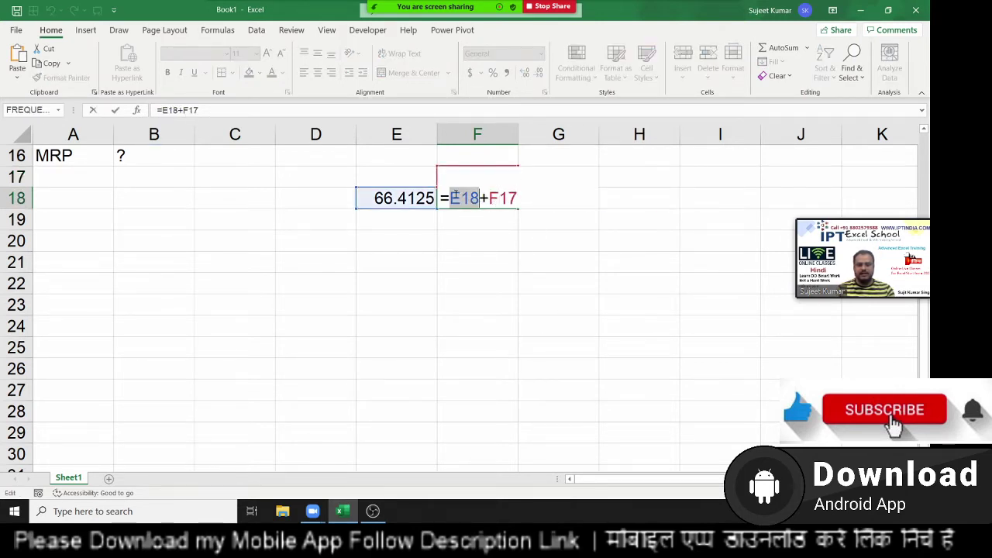
text(())
key(Left)
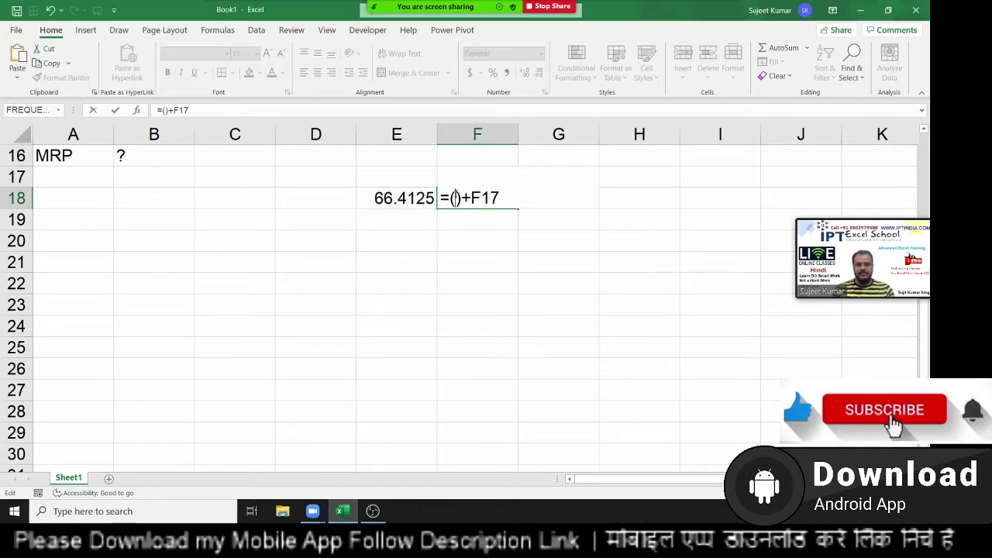
text(((B15+(B15*5%))+(B15+(B15*5%))*10%)+(((B15+(B15*5%))+(B15+(B15*5%))*10%)*15%))
key(Return)
- Clear helper cell E18 and copy F17's complete formula text
key(Up)
key(Left)
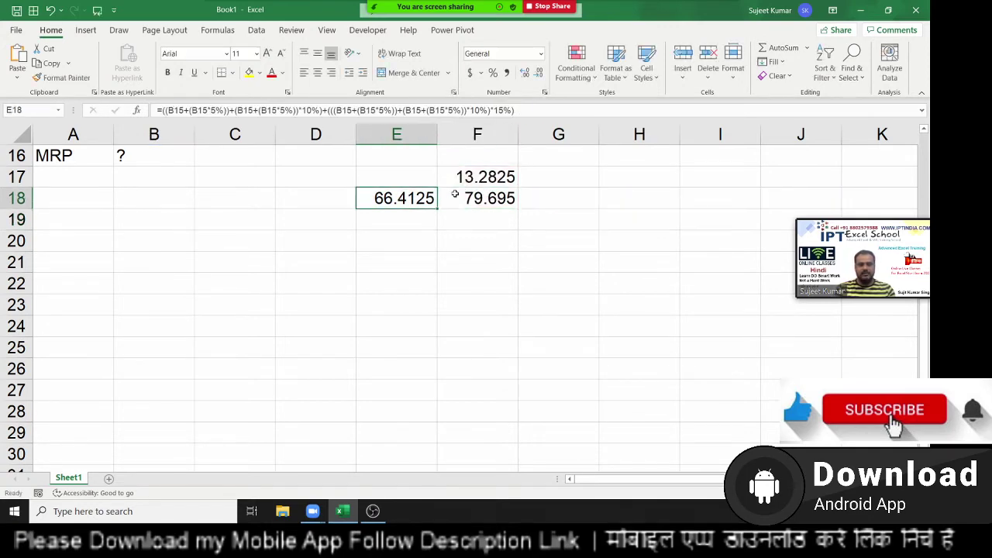
key(Delete)
key(Up)
key(Right)
key(F2)
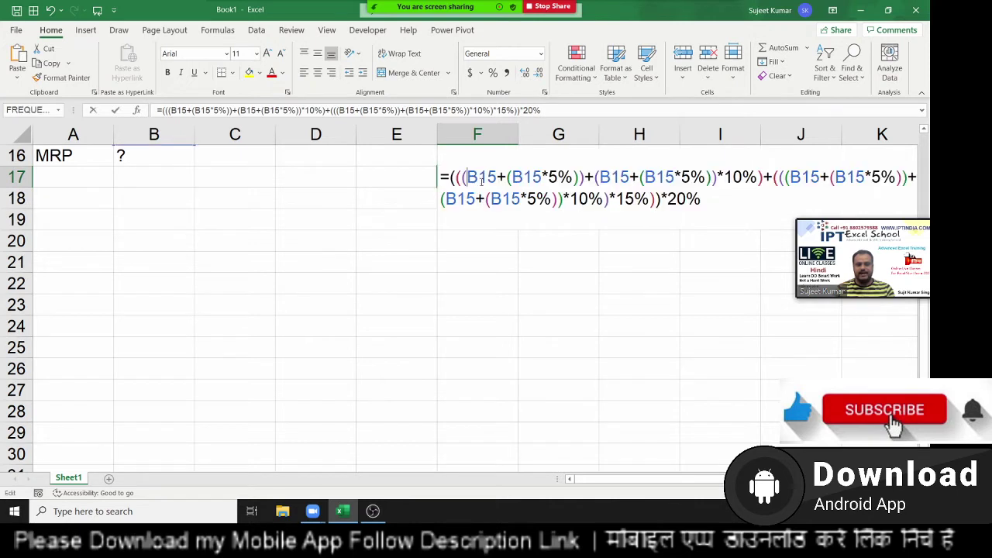
key(ctrl+shift+Left)
key(ctrl+shift+Left)
key(ctrl+shift+Left)
key(ctrl+shift+Left)
key(ctrl+shift+Left)
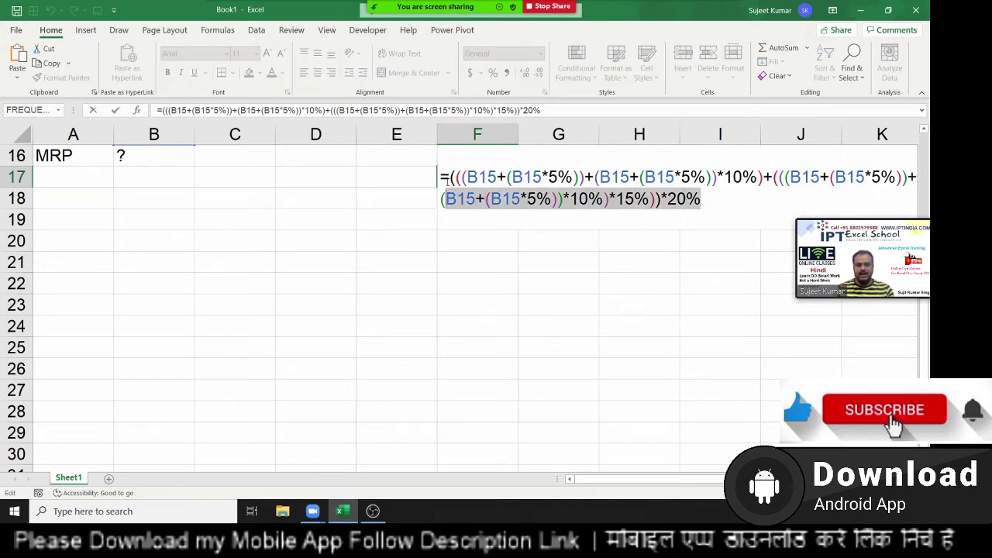
key(ctrl+shift+Left)
key(ctrl+shift+Left)
key(ctrl+shift+Left)
key(ctrl+c)
key(Escape)
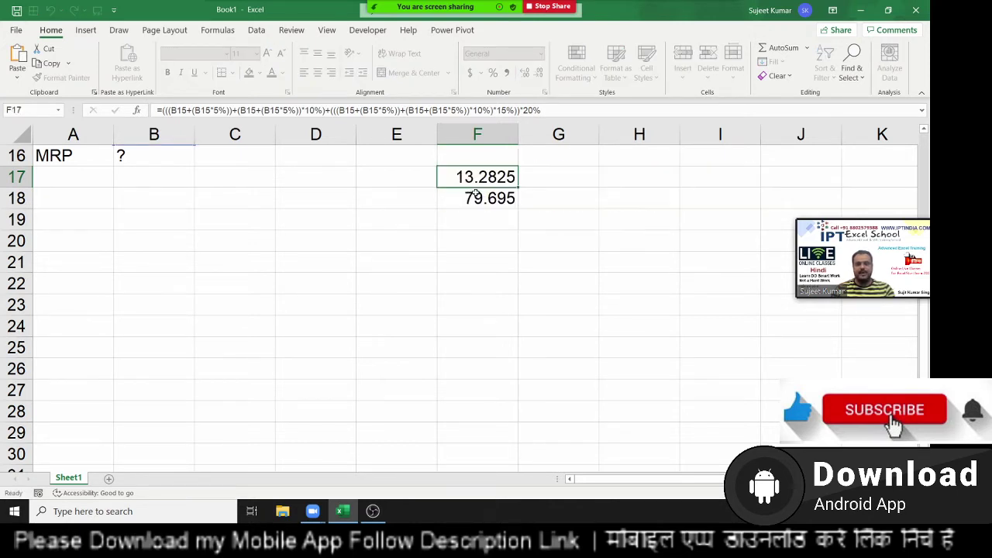
- Rebuild F18 so its F17 reference becomes F17's formula in parentheses
key(Down)
text(=)
key(ctrl+v)
text(+F17)
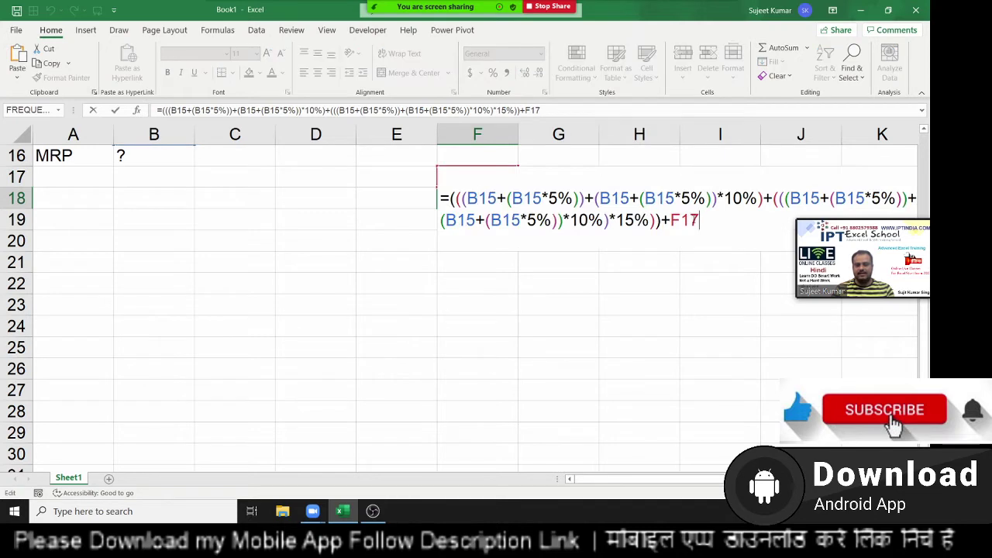
double_click(694, 219)
text(())
key(Left)
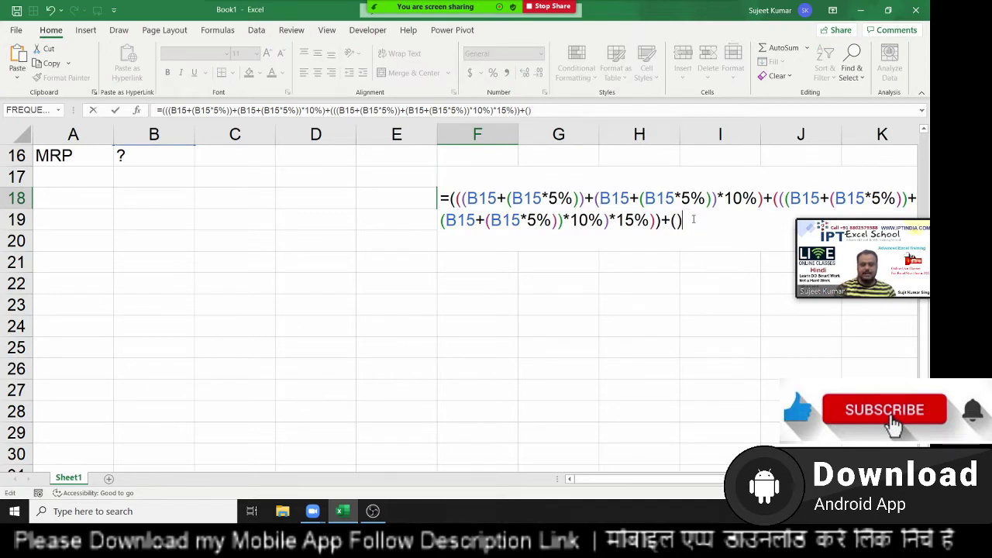
key(ctrl+v)
key(Return)
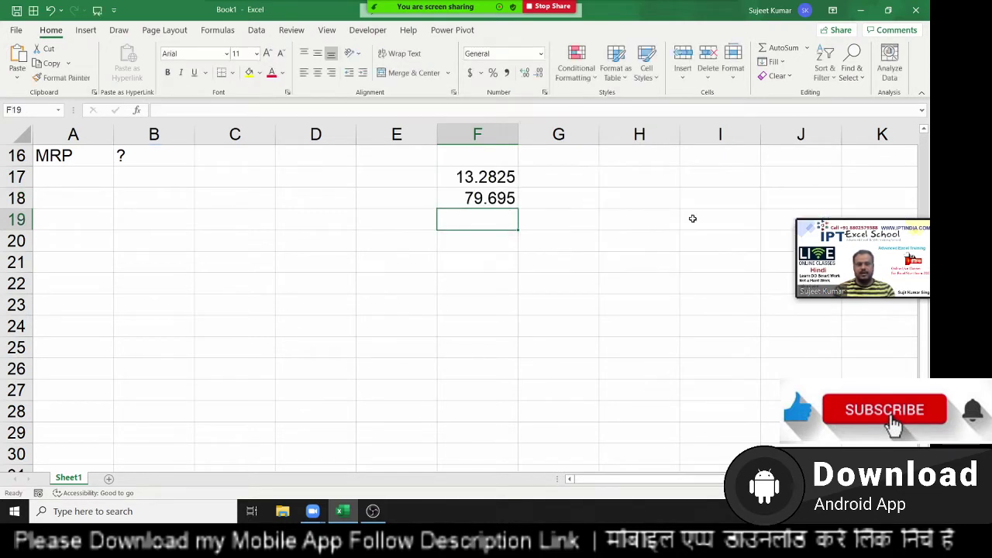
- Empty helper cell F17 and take the final formula from F18
key(Up)
key(Up)
key(Delete)
key(Down)
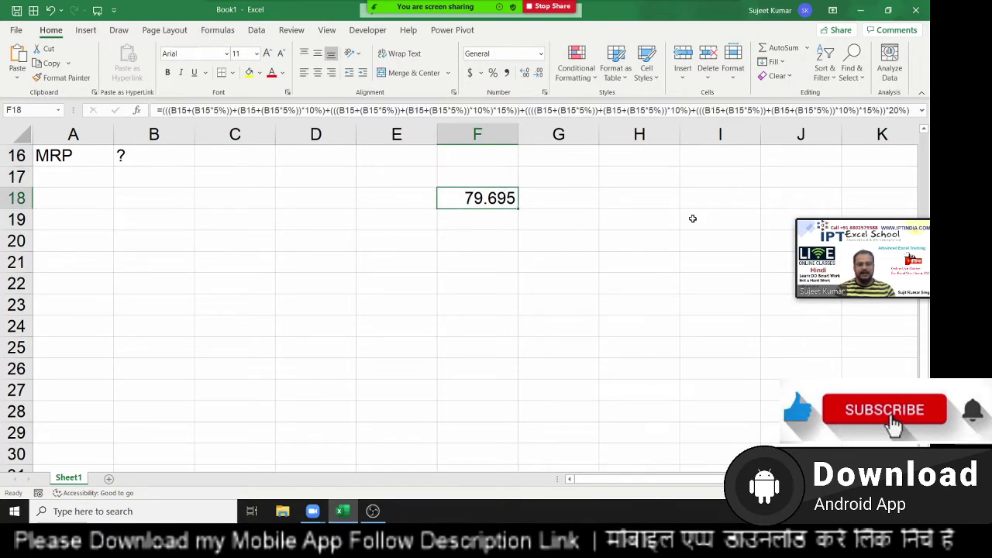
key(ctrl+c)
- Put the final nested formula into MRP cell B16 and review it, giving 79.695
scroll(286, 308, up, 5)
scroll(222, 381, down, 3)
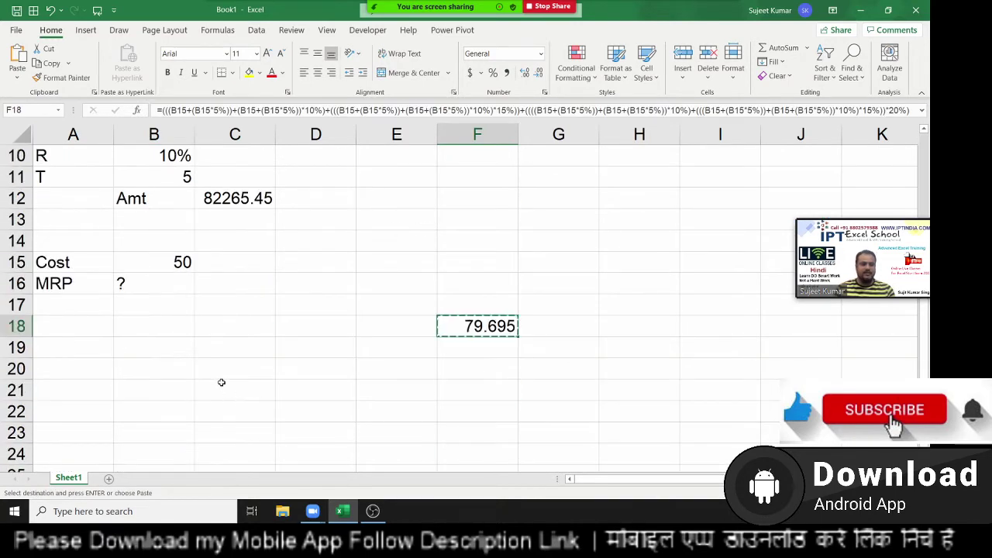
click(160, 291)
key(Return)
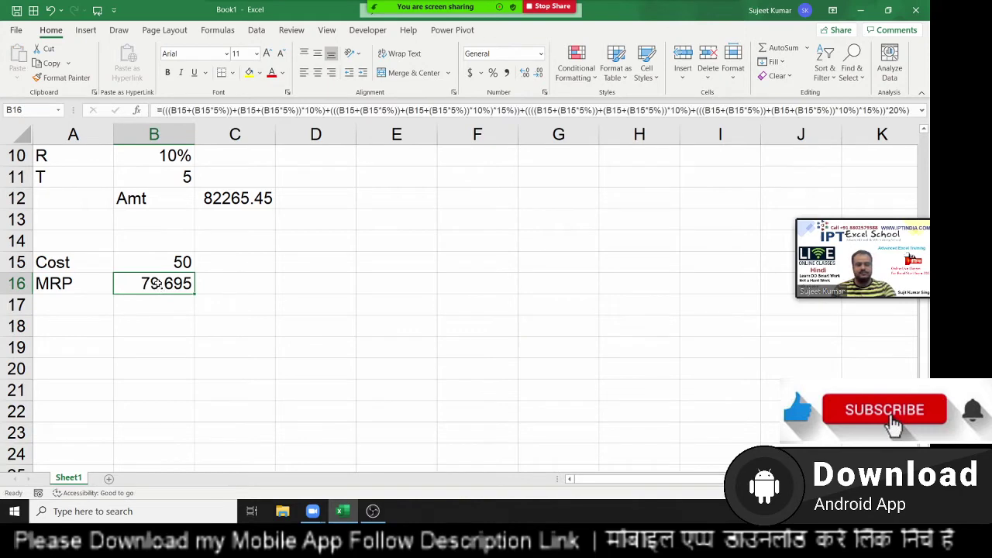
double_click(155, 283)
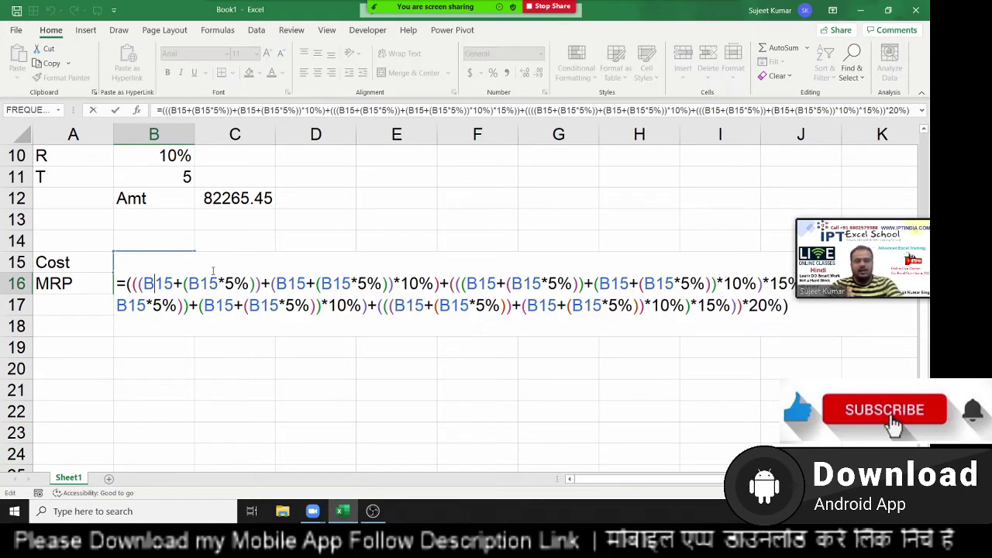
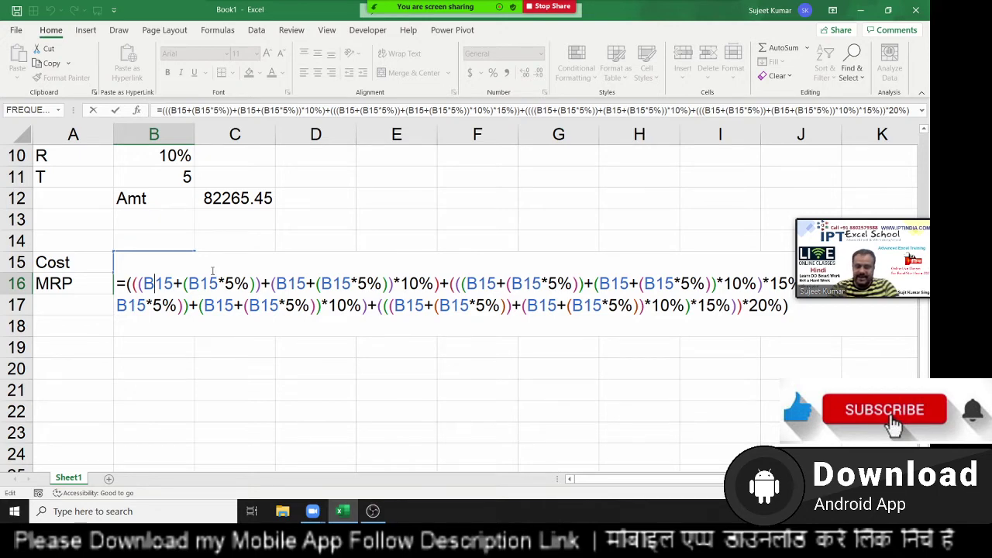
- Commit the B16 MRP formula so it shows 79.695, then start renaming the Sheet1 tab
key(Return)
key(Up)
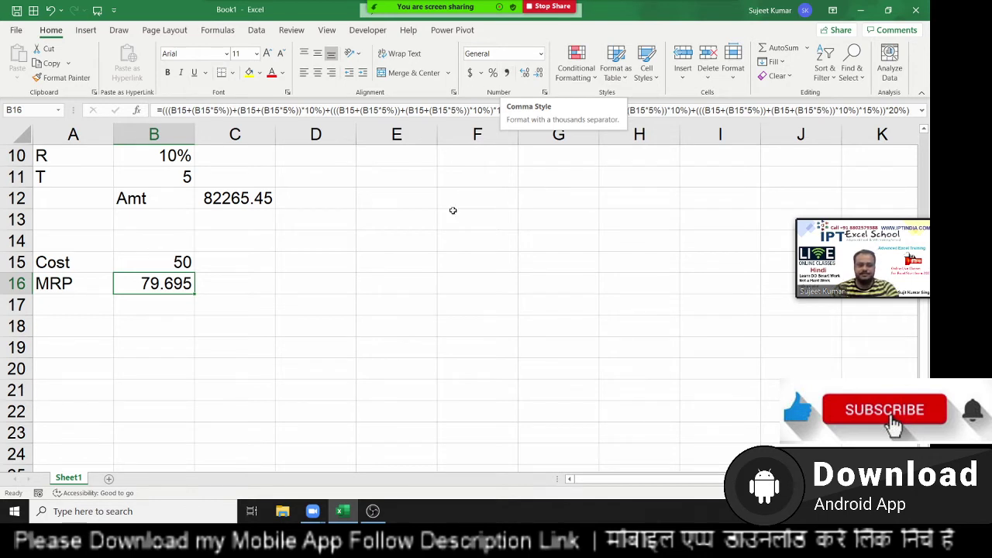
scroll(240, 380, up, 3)
scroll(242, 370, down, 3)
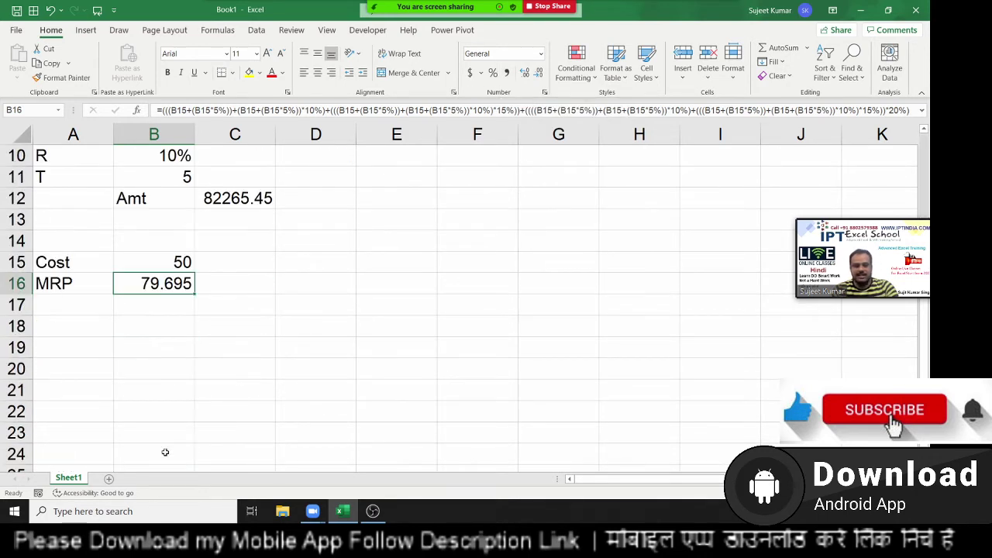
double_click(67, 476)
- Rename the first sheet to 1 and add a new blank sheet
text(1)
click(49, 387)
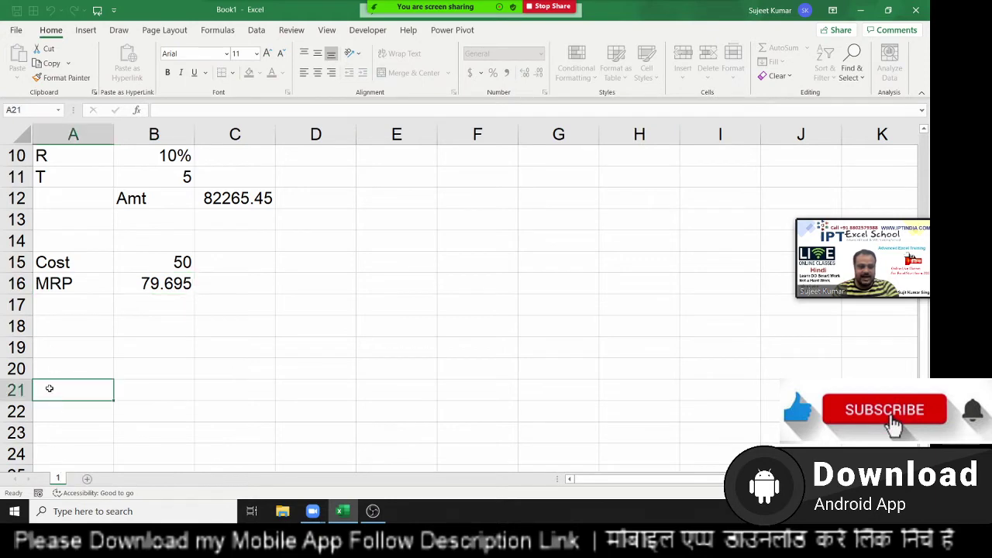
click(86, 480)
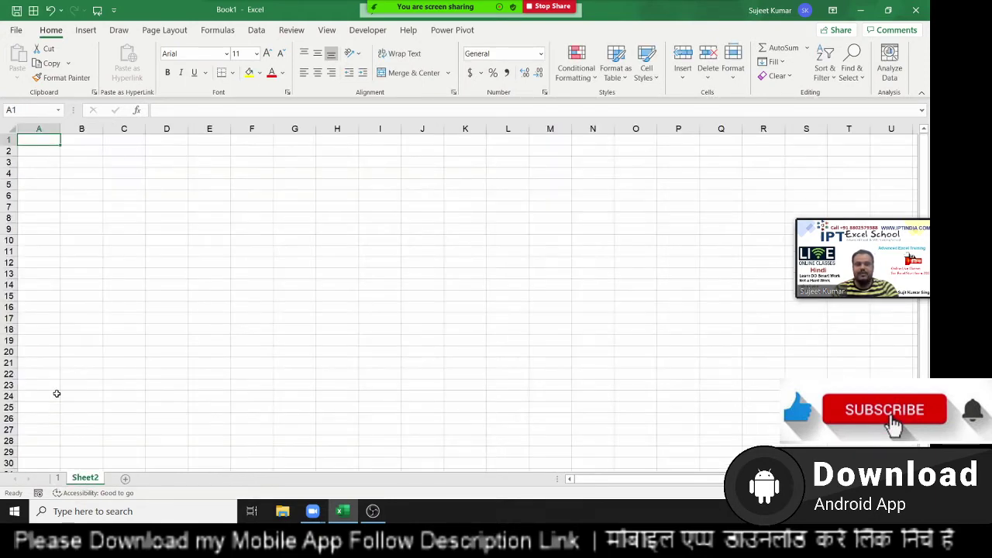
- Enter the Sales header in A1 and values 85, 36, 25, 14, 63 below, correcting A6 to 63
text(Sales)
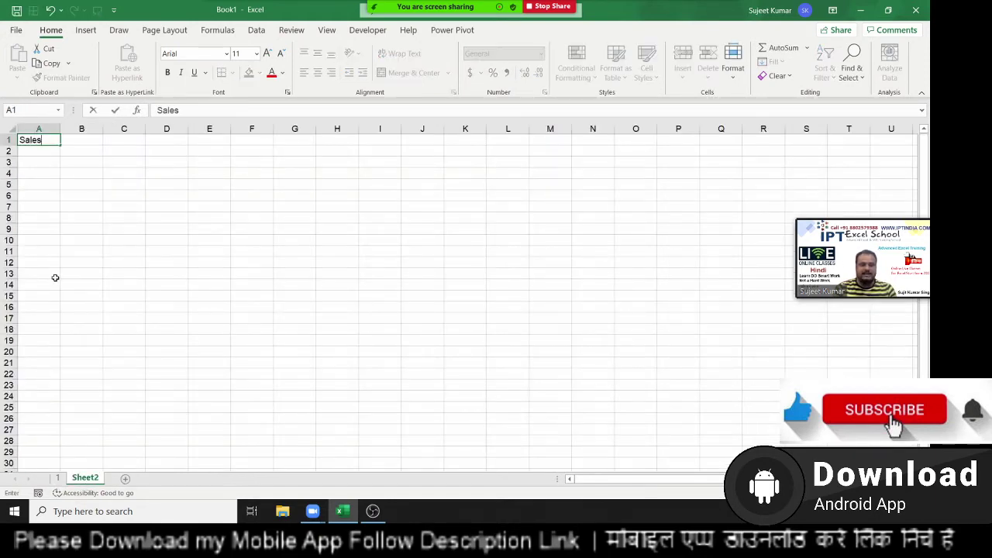
key(Return)
text(85 36)
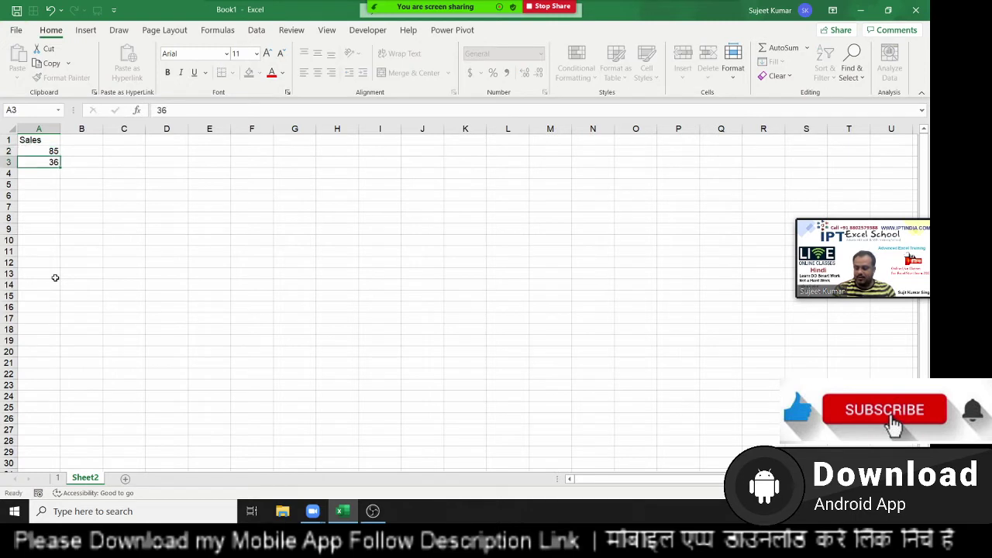
key(Return)
text(25)
key(Return)
text(14)
key(Return)
text(363)
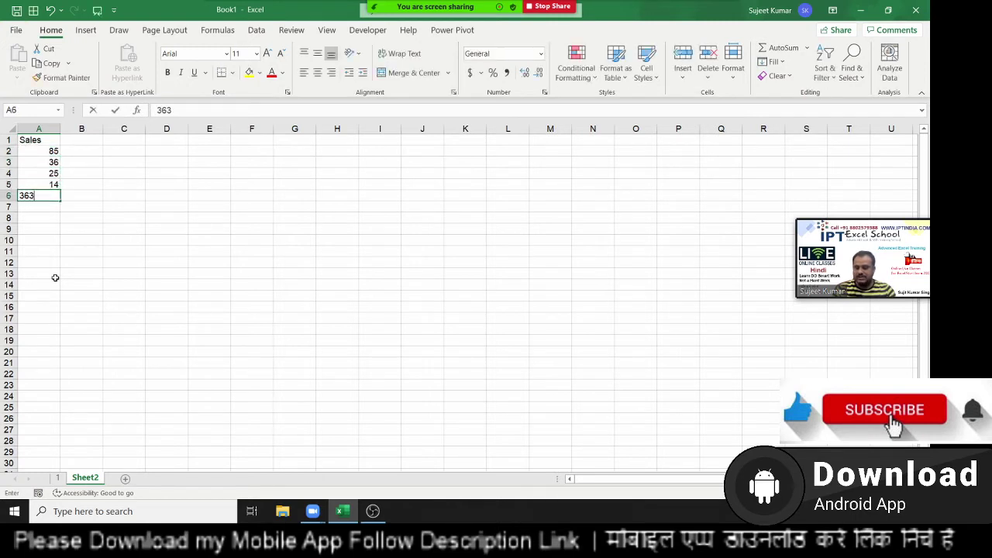
key(Return)
text(5)
key(Escape)
key(Up)
key(F2)
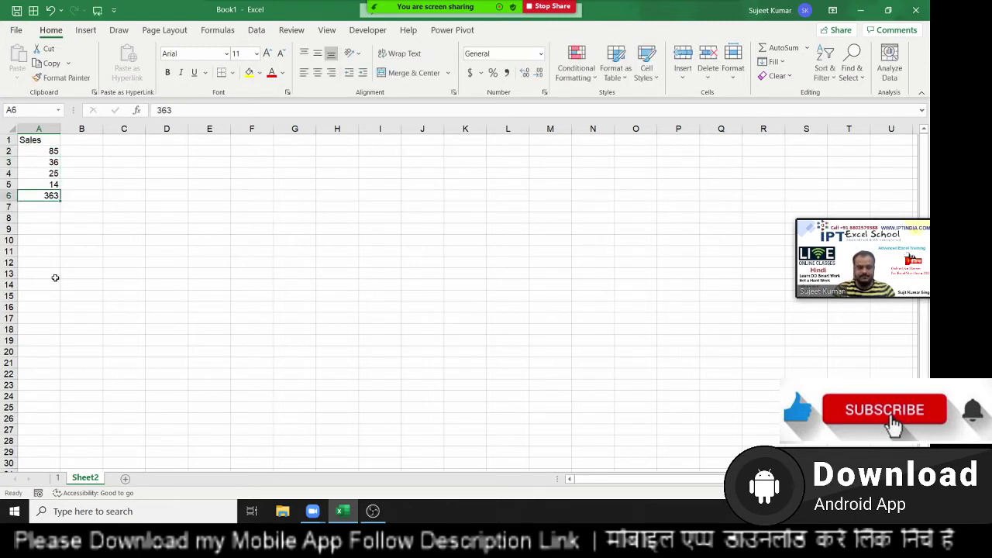
key(Home)
key(Delete)
key(Return)
- Enter 25, 41, 25, 96, 36, 25, 63 and 36 into A7:A14
text(25)
key(Return)
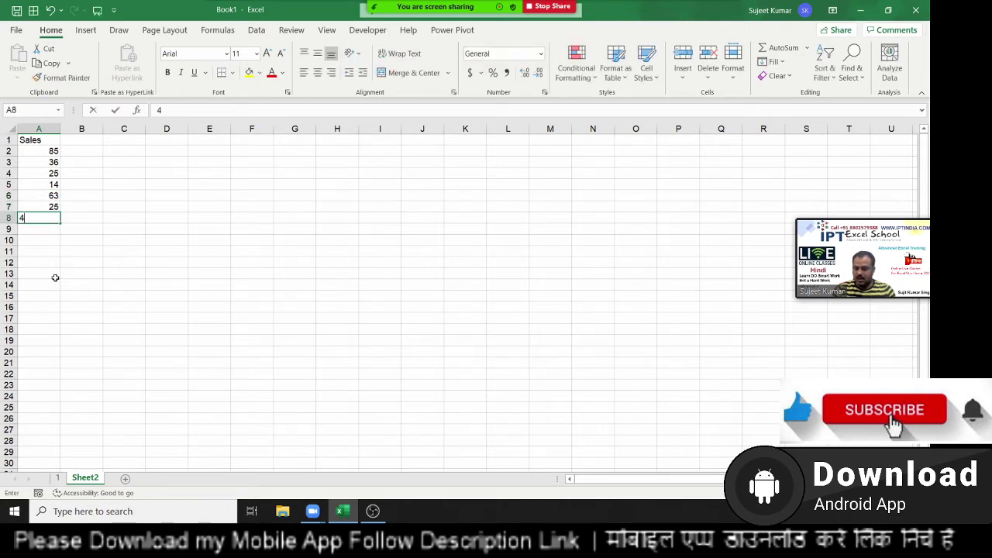
text(41)
key(Return)
text(25)
key(Return)
text(96)
key(Return)
text(36)
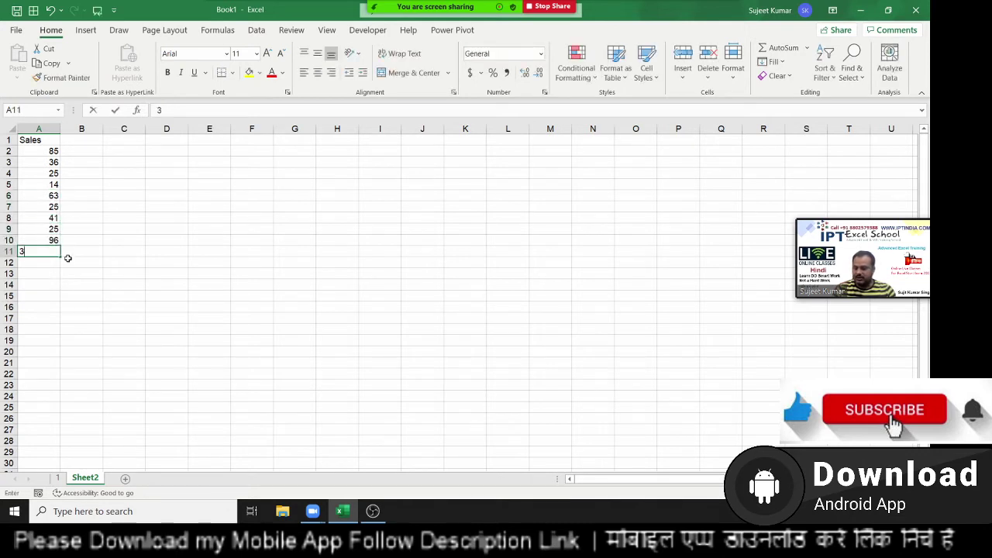
key(Return)
text(25)
key(Return)
text(63)
key(Return)
text(3)
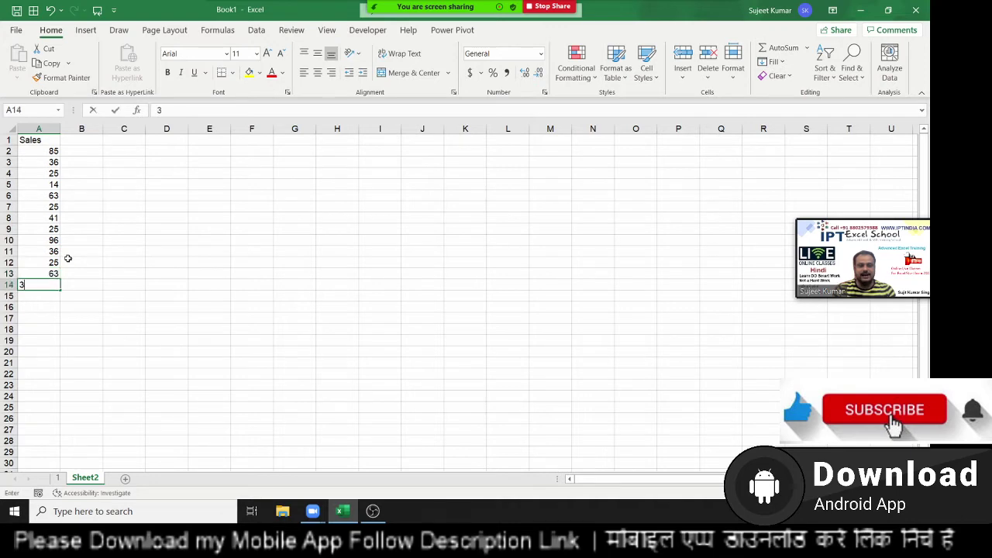
text(63)
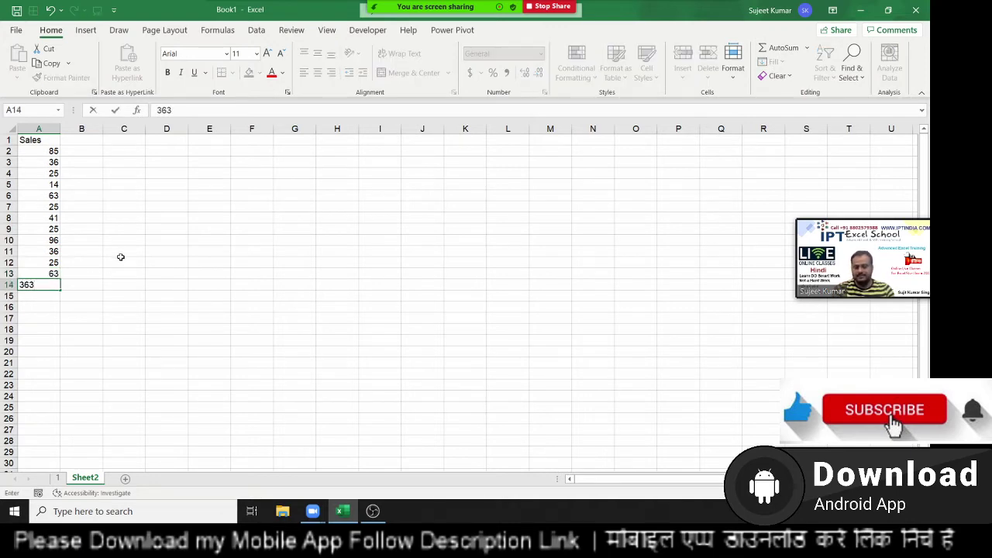
key(BackSpace)
key(Return)
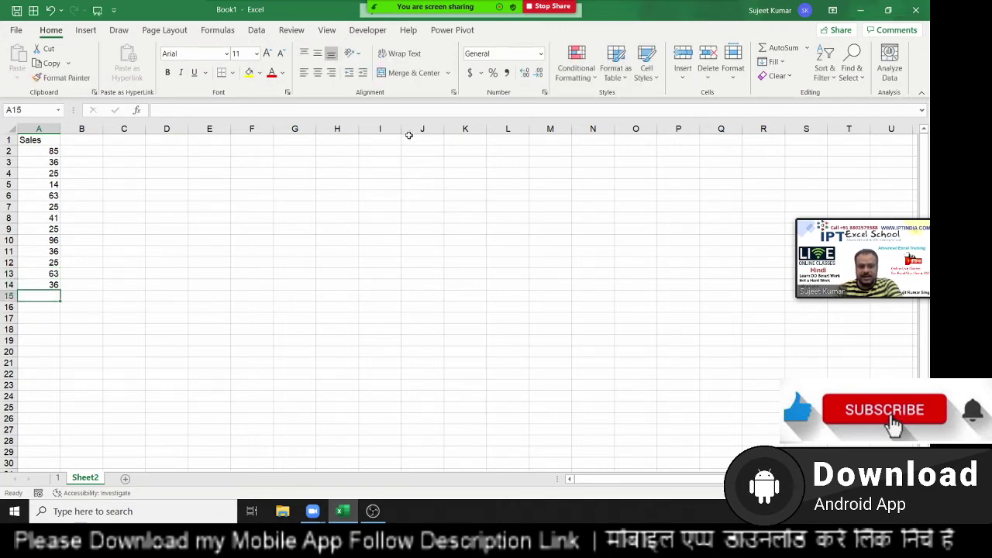
click(409, 148)
- Enter the operators =, >, <, >=, <= and <> into J1:J6
text(=)
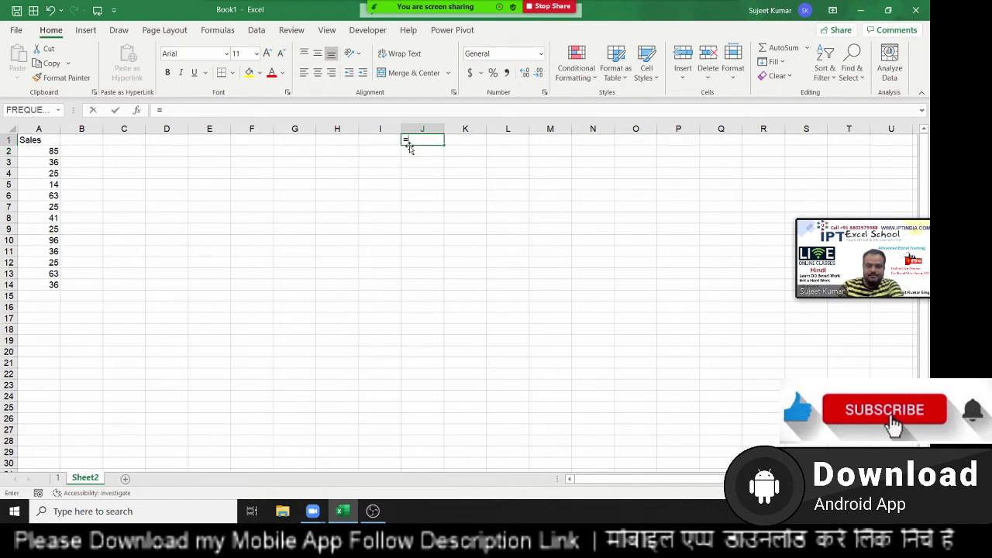
text(>)
key(Return)
text(<)
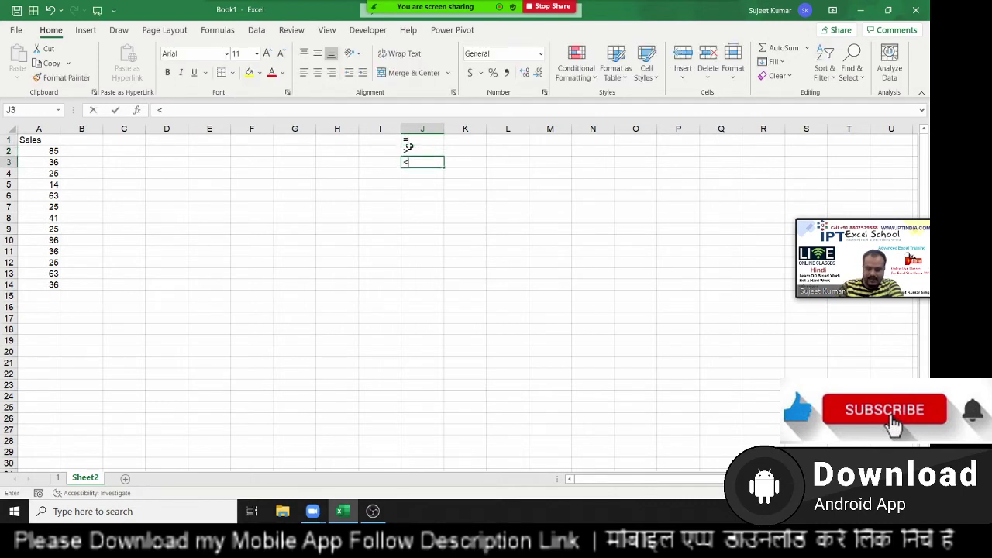
key(Return)
text(>=)
key(Return)
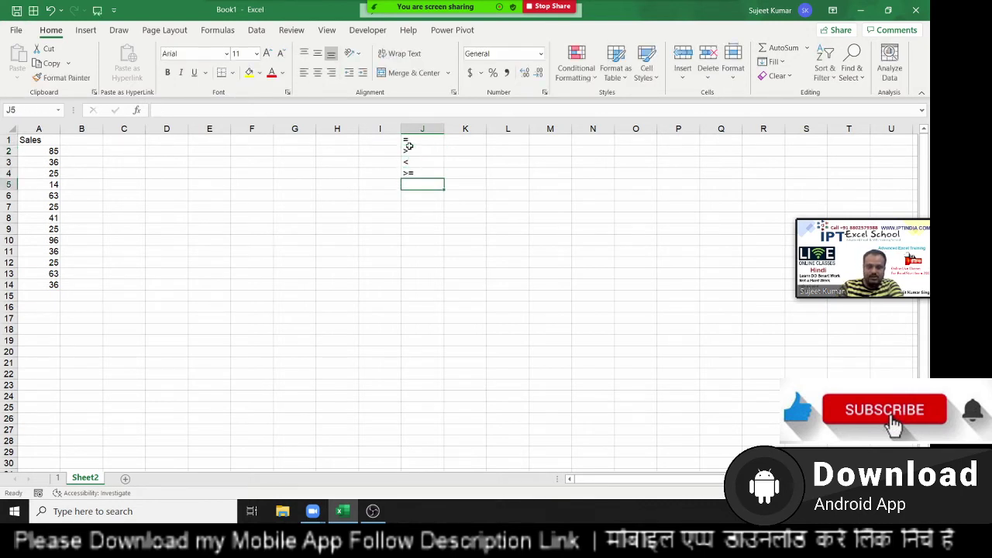
text(<=)
key(Return)
text(<>)
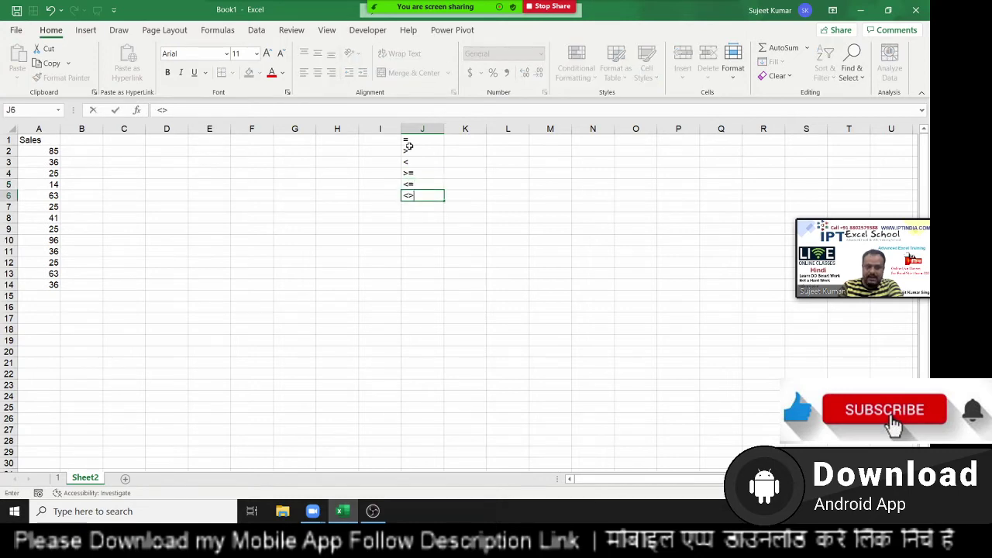
key(Return)
- Zoom in and select the Sales values in A2:A14
scroll(363, 244, up, 2)
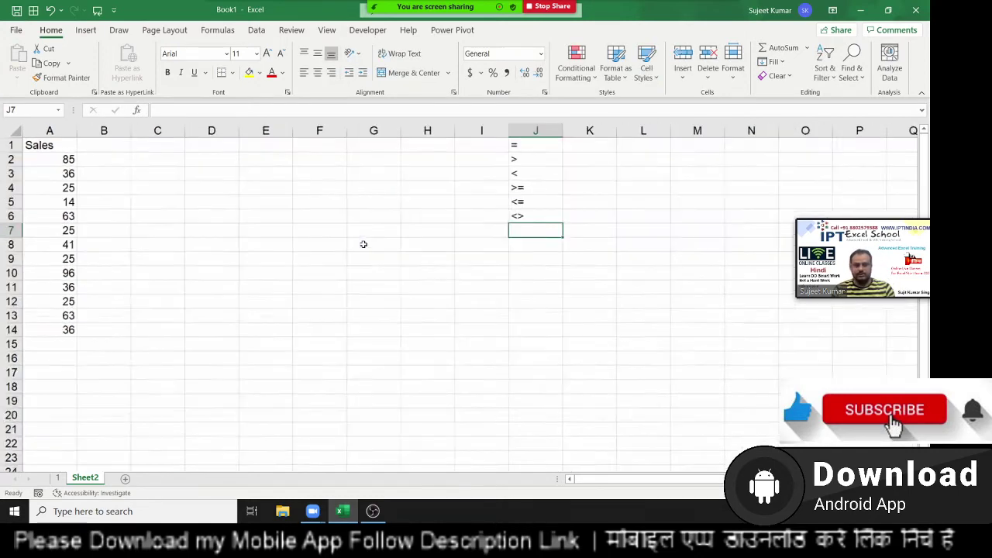
scroll(362, 244, up, 1)
scroll(362, 244, up, 1)
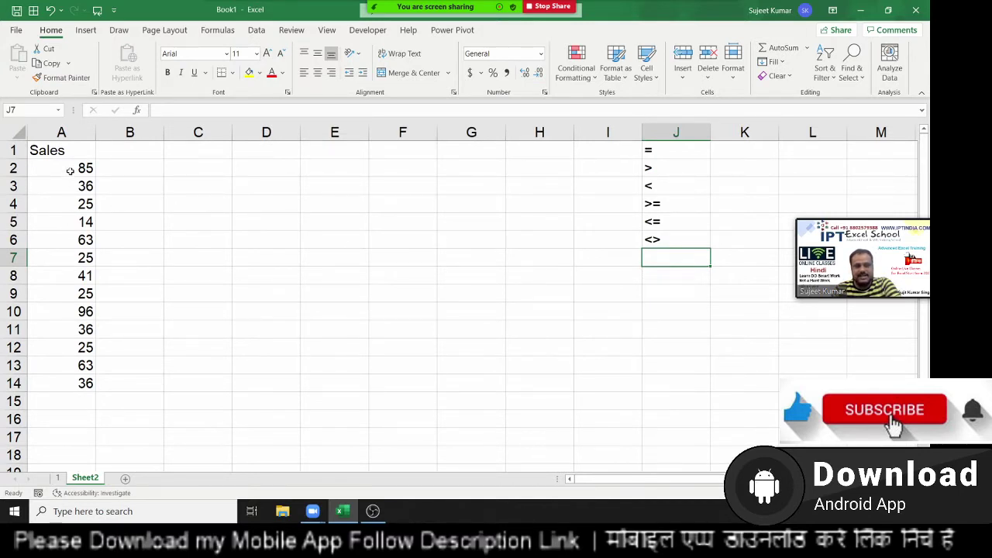
drag(70, 170, 57, 380)
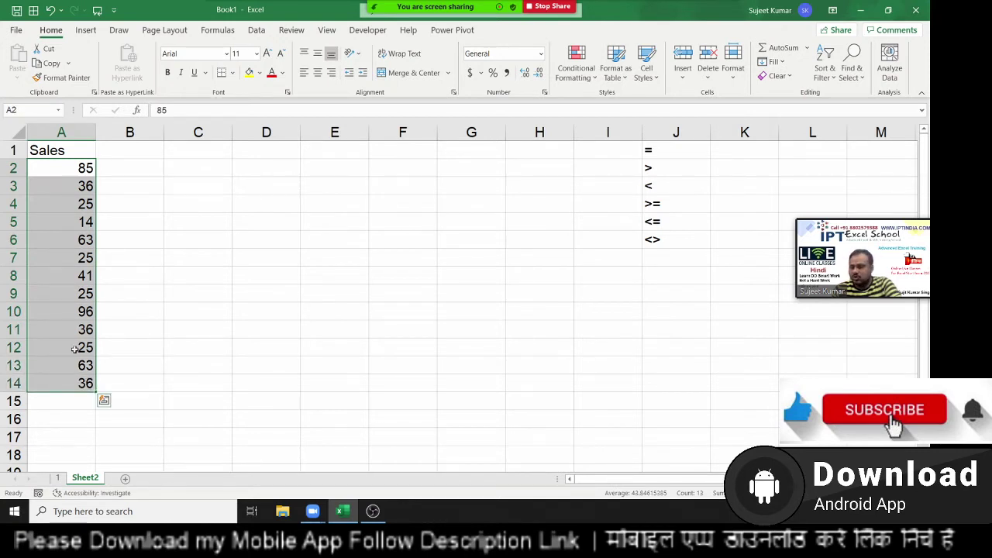
- Enter =A2>=50 in B2 and fill it down to B14
click(128, 170)
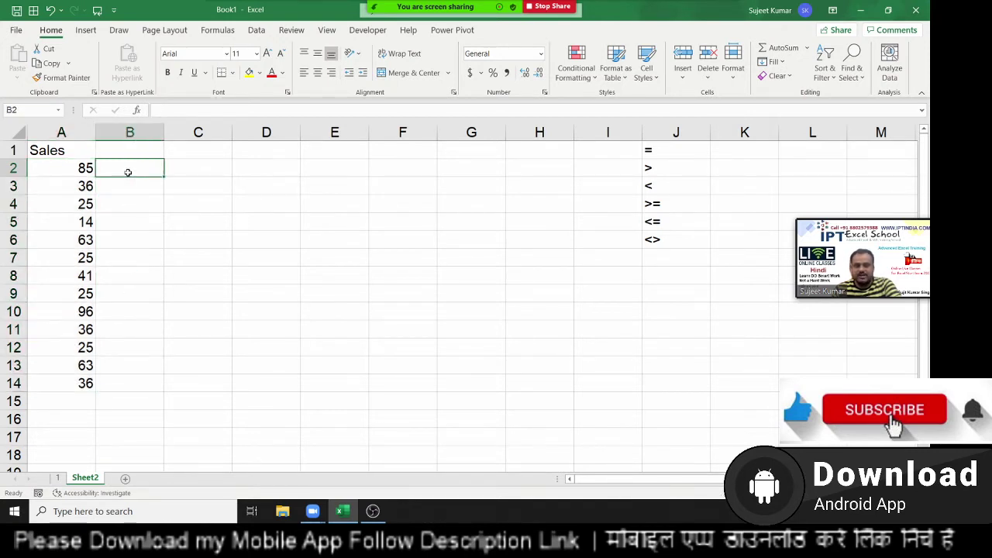
text(=)
key(Left)
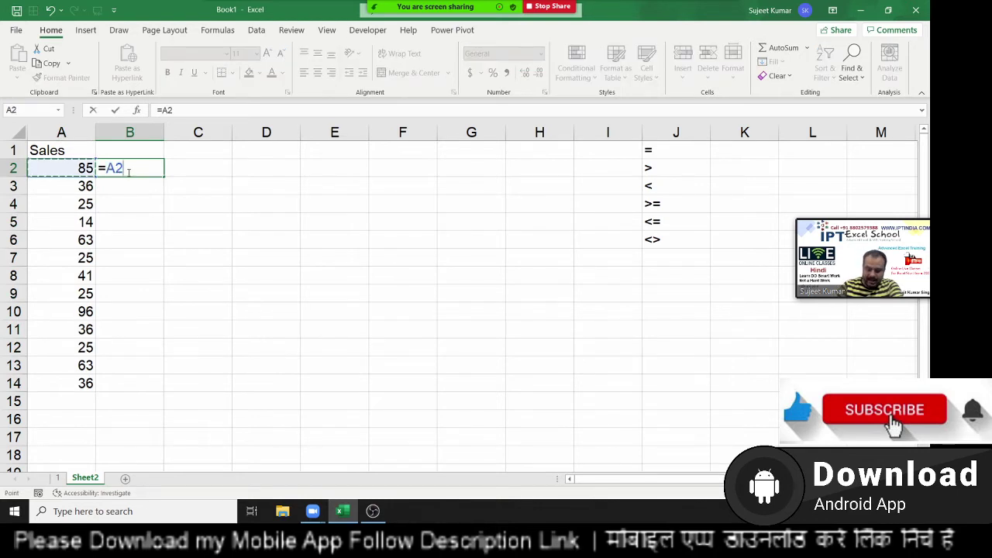
text(>=)
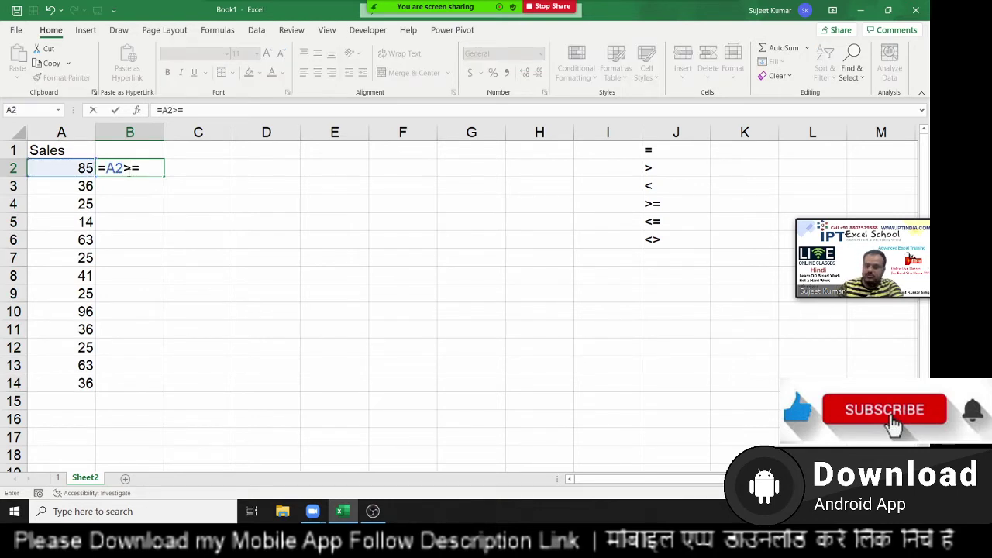
text(50)
key(Return)
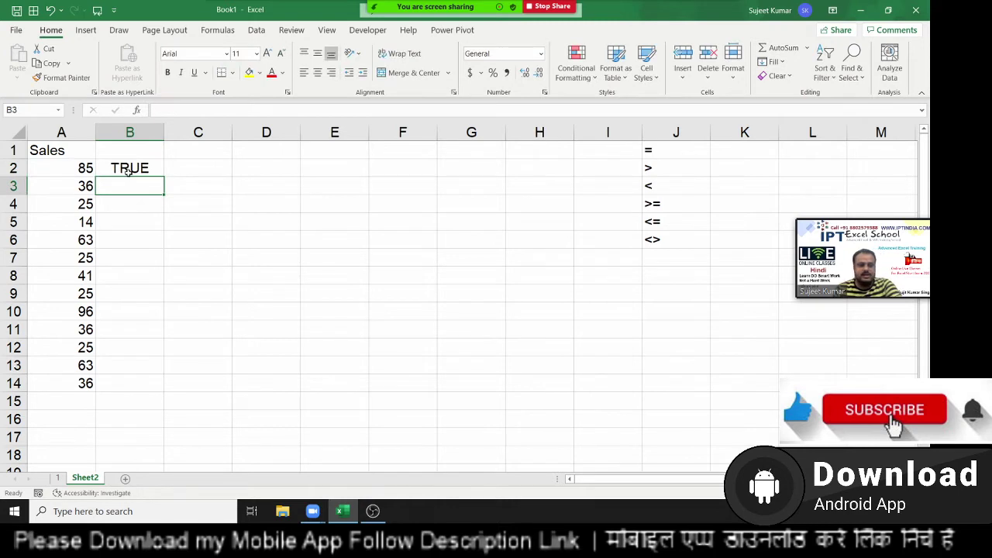
click(128, 171)
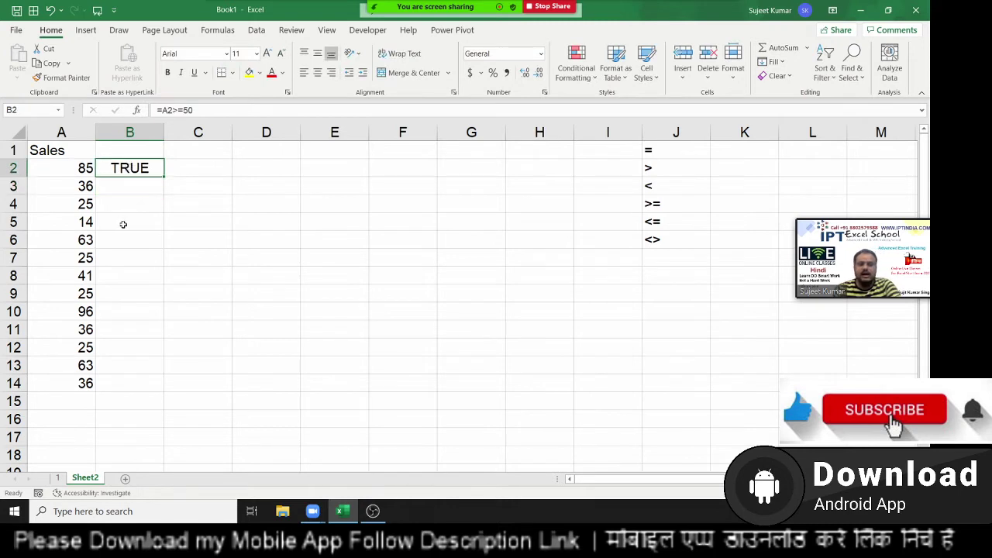
double_click(163, 178)
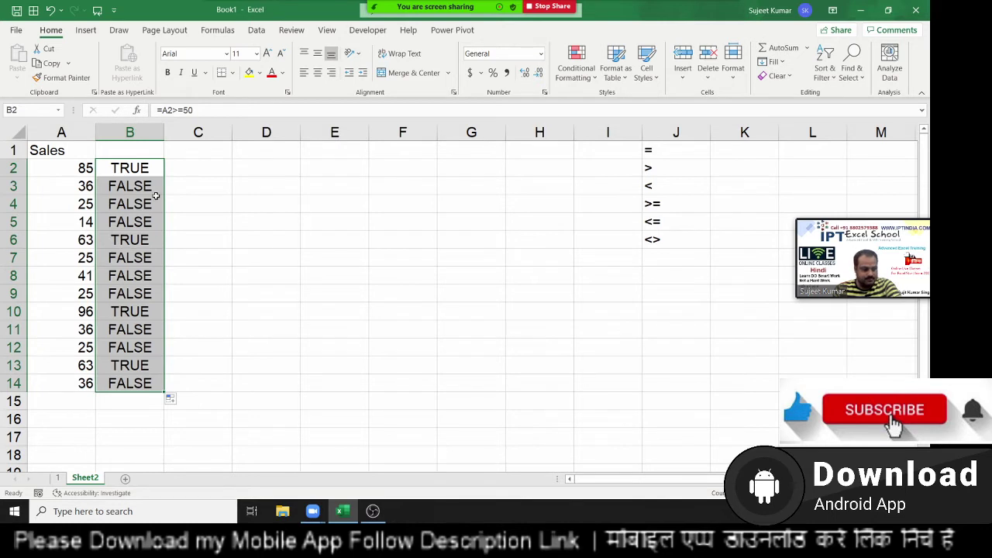
- Check the copied >=50 test formulas in B6 through B14
click(141, 237)
click(130, 293)
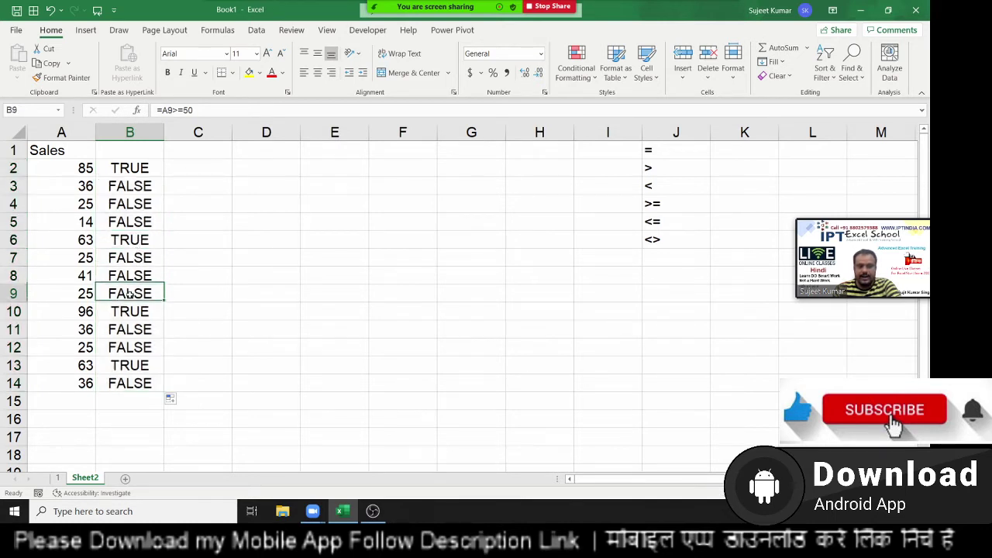
click(130, 329)
mouse_move(128, 348)
mouse_down()
mouse_move(127, 367)
mouse_move(144, 166)
mouse_up()
click(125, 381)
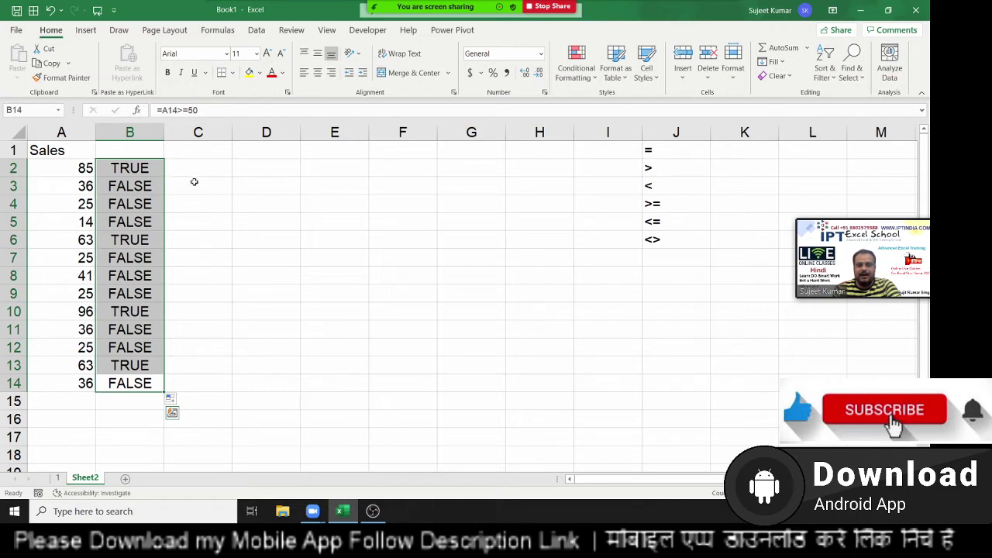
click(145, 169)
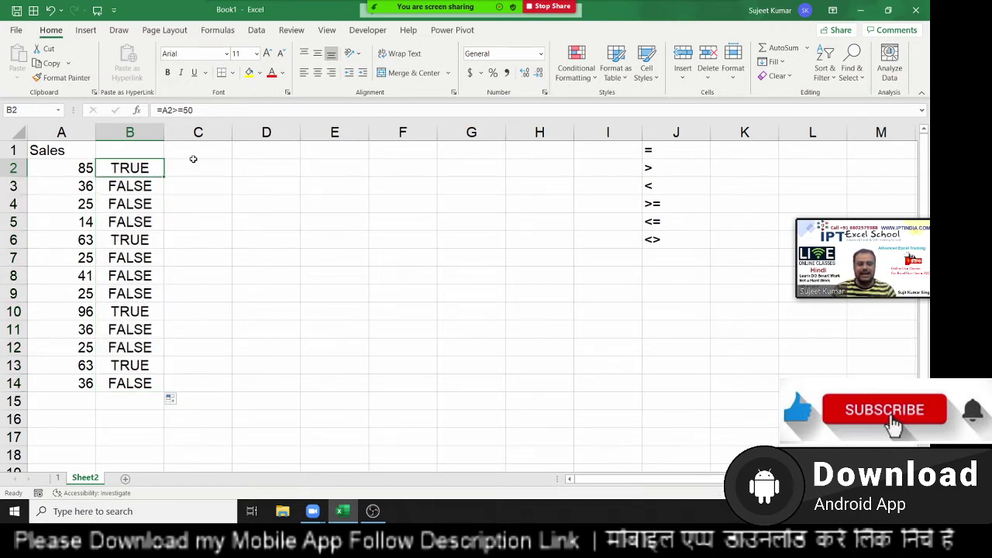
click(194, 163)
- Enter =IF(B2,"OK","Pending") in C2 so it returns OK
text(=i)
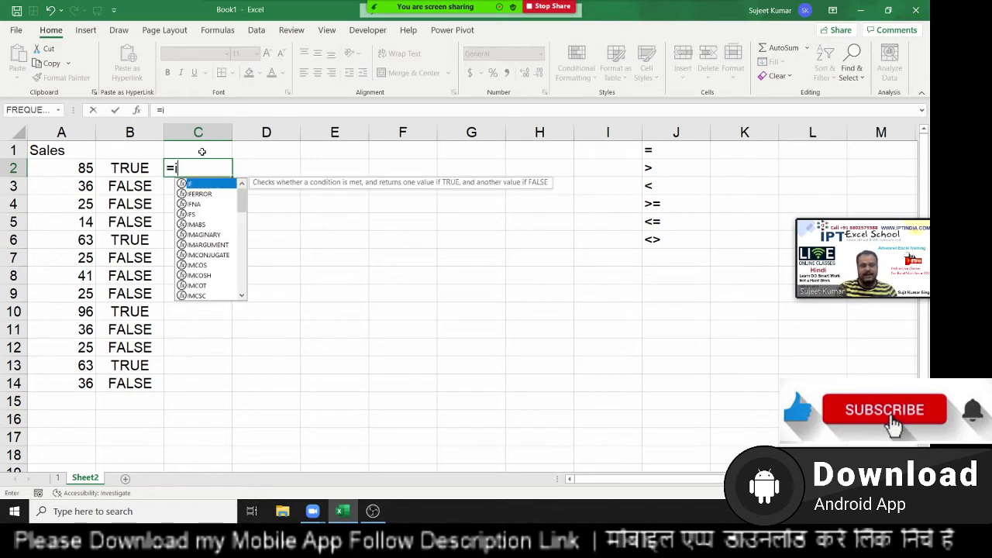
text(f)
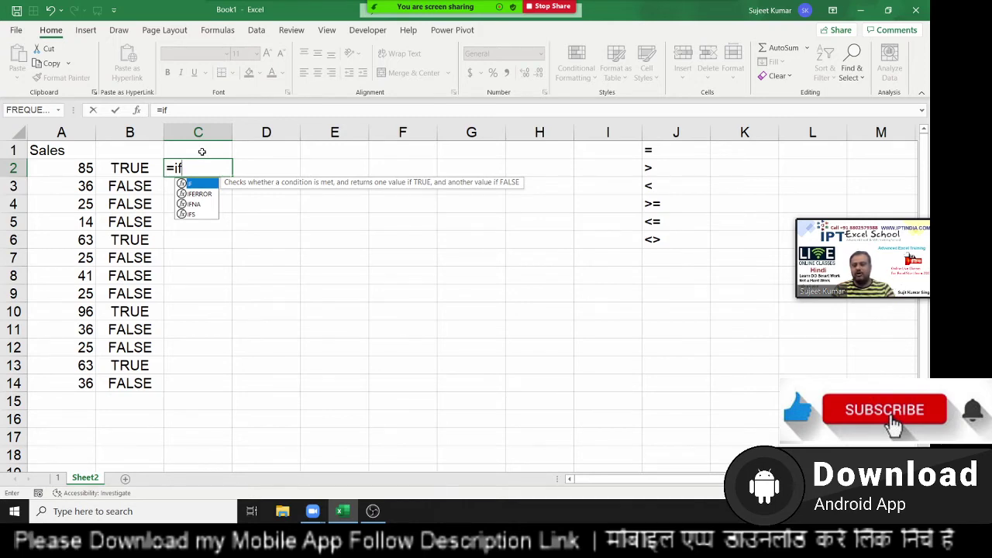
key(Tab)
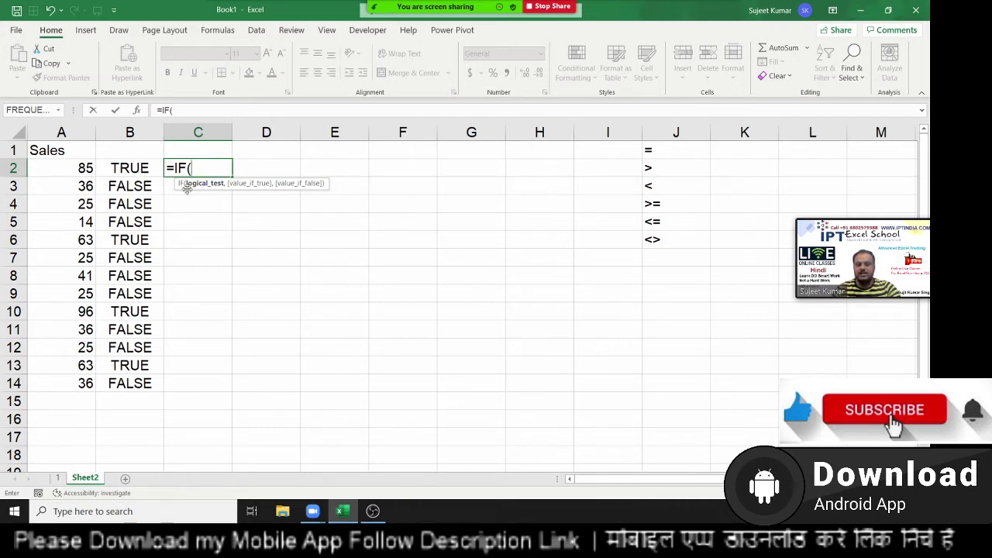
click(141, 168)
text(,)
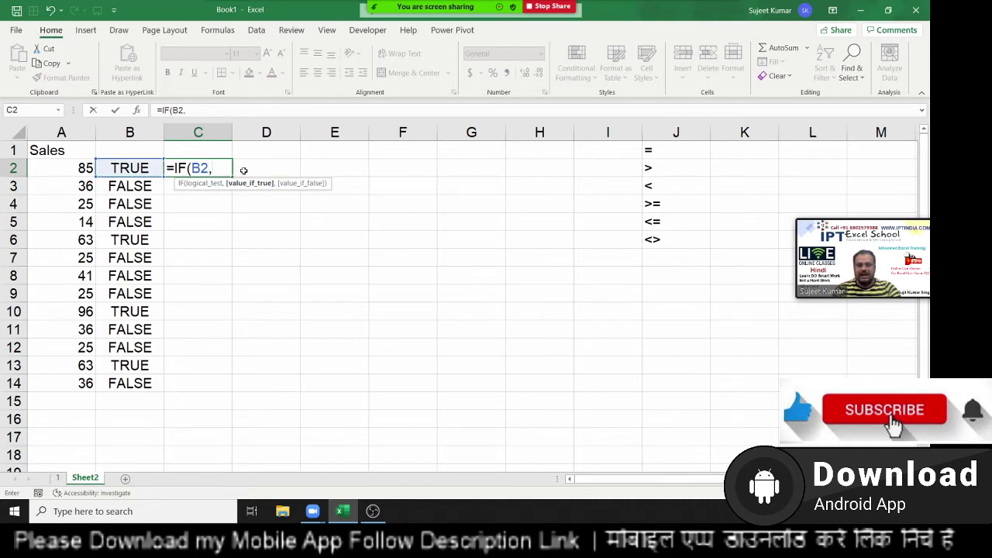
text("OK)
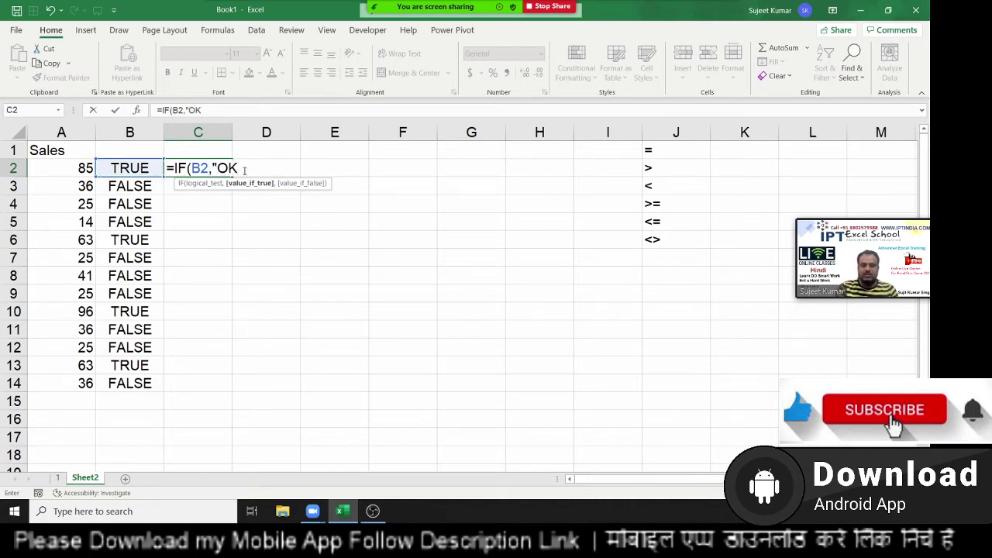
text(",")
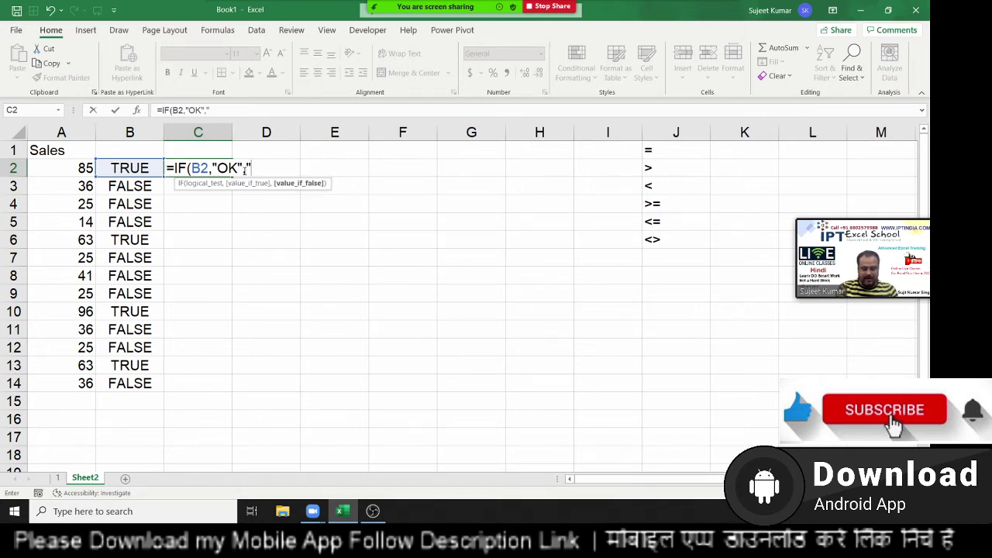
text(F)
key(BackSpace)
text(Pe)
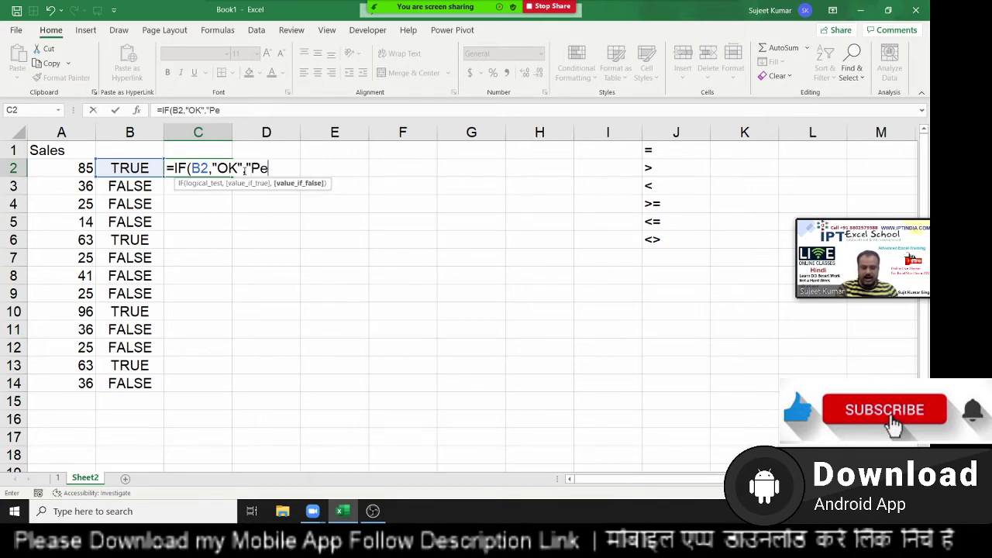
text(ndin)
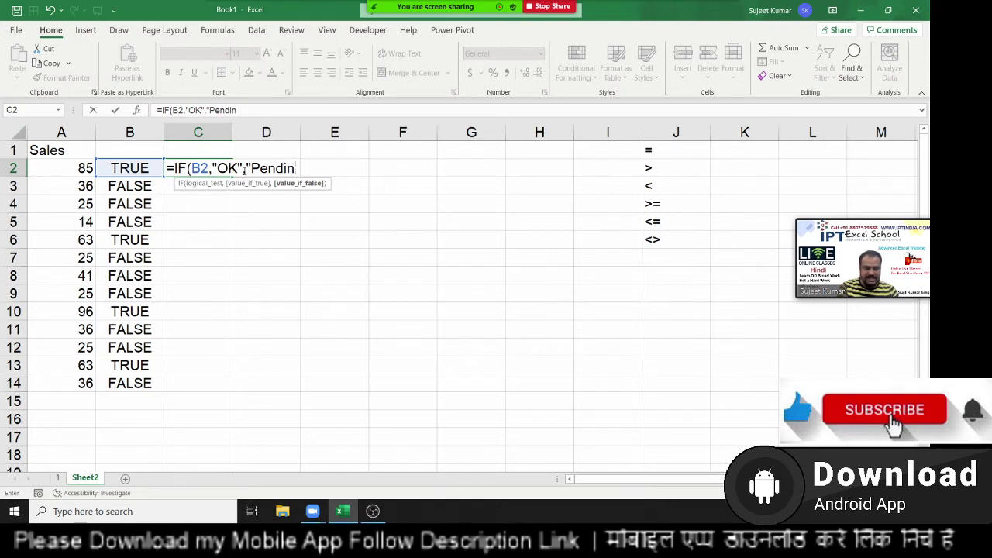
text(g"))
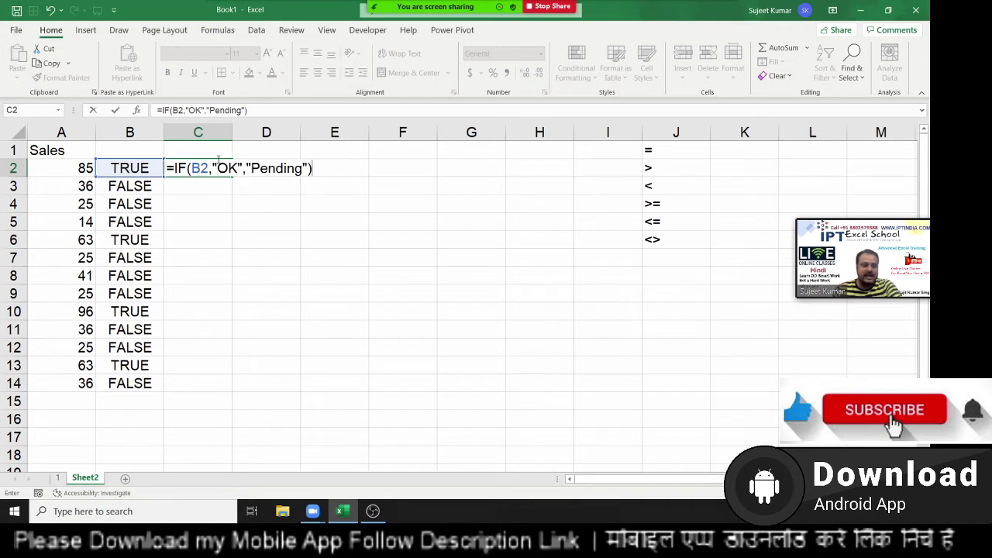
double_click(200, 168)
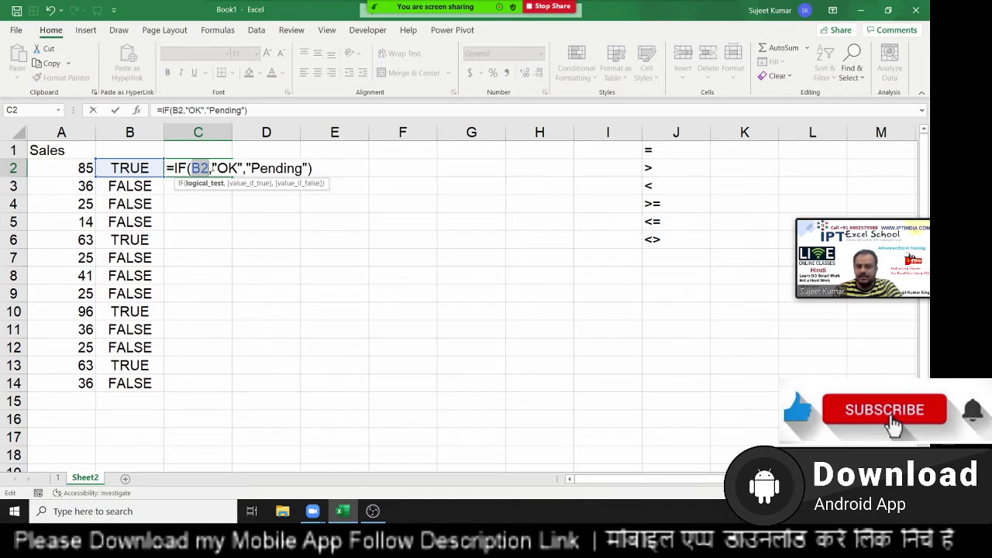
click(226, 168)
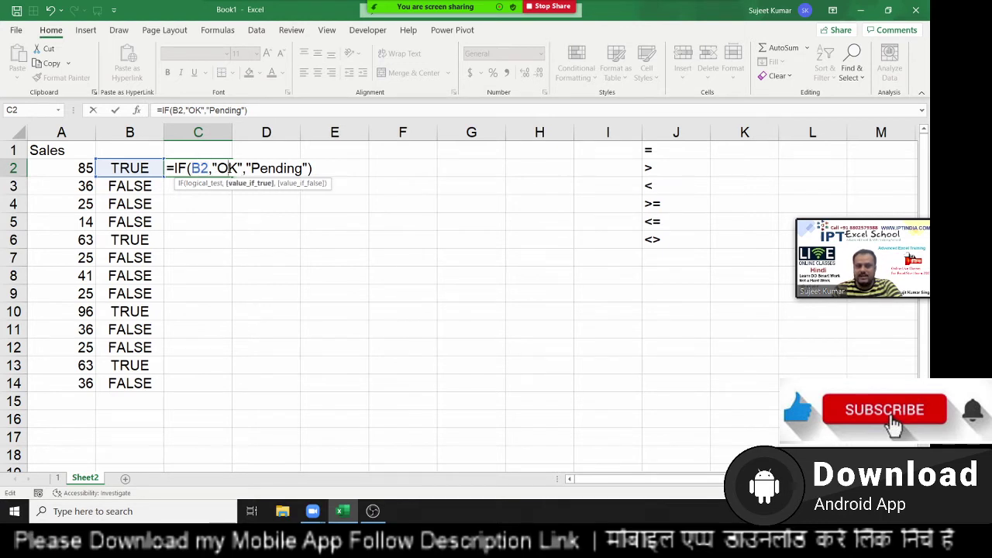
drag(213, 168, 243, 168)
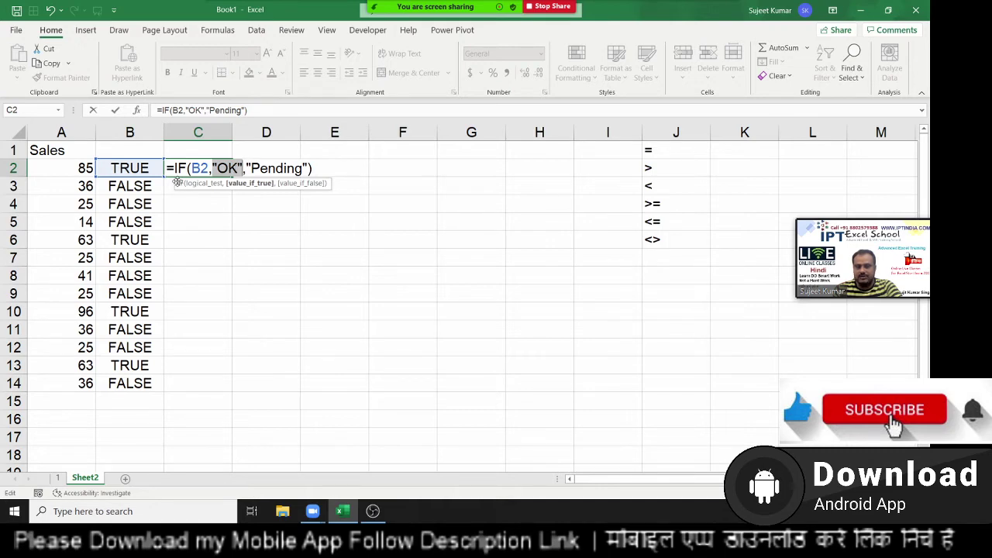
double_click(275, 168)
key(Return)
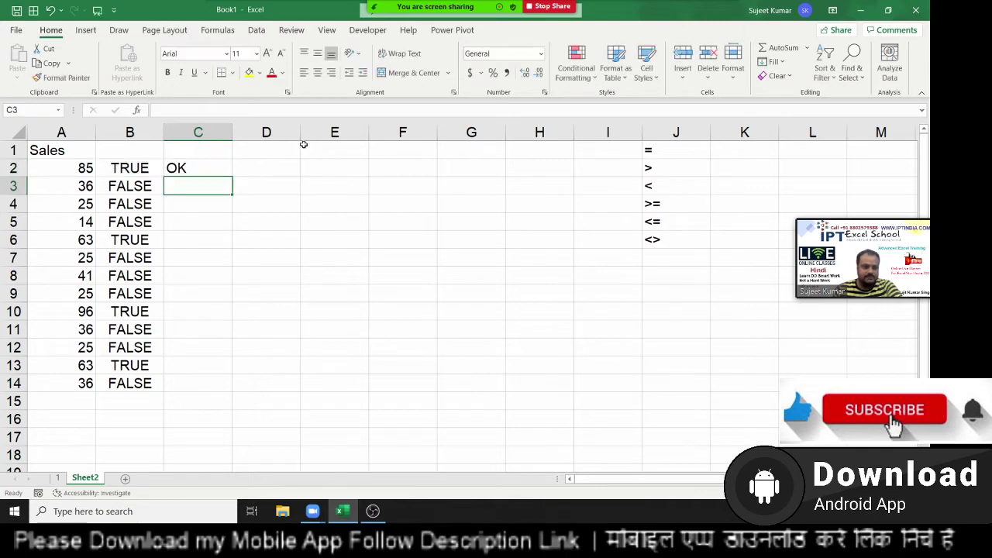
click(180, 168)
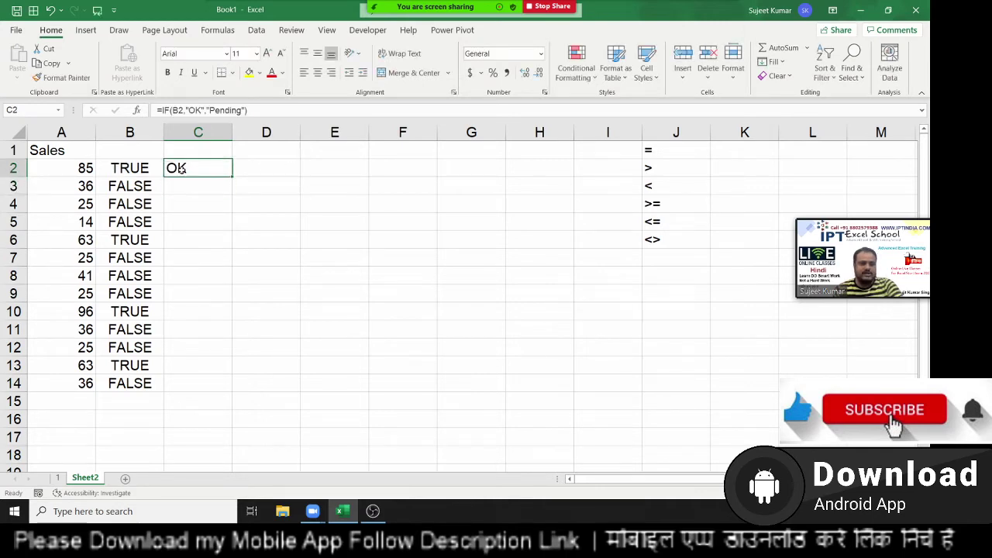
- Enter =IF(A3>=50,"OK","Pending") in C3, showing Pending for the 36 sale
click(188, 188)
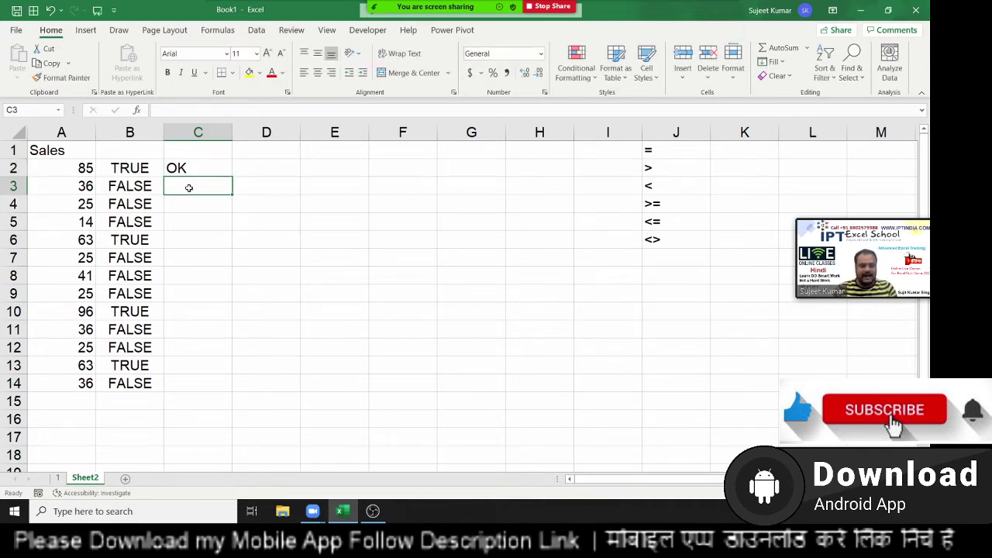
text(=IF()
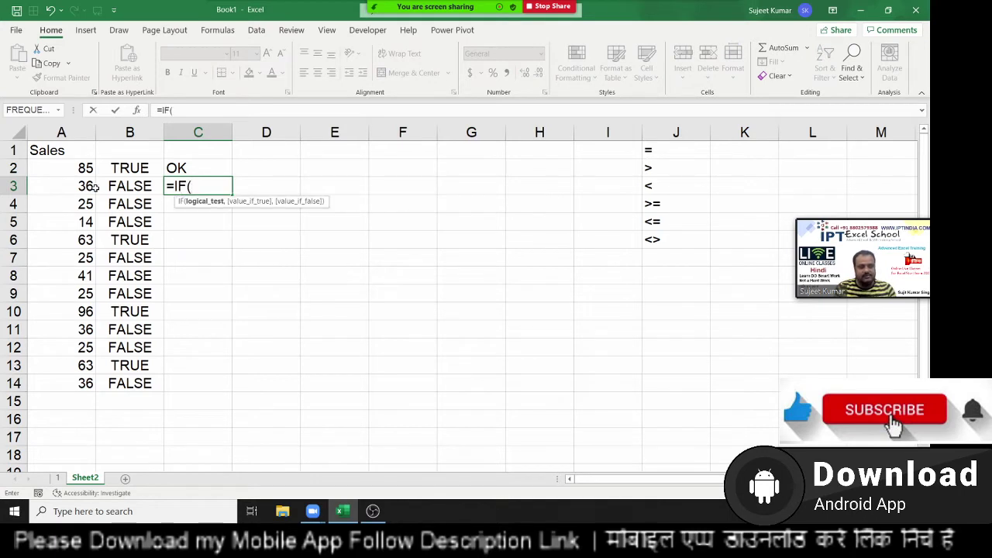
click(85, 186)
text(>=)
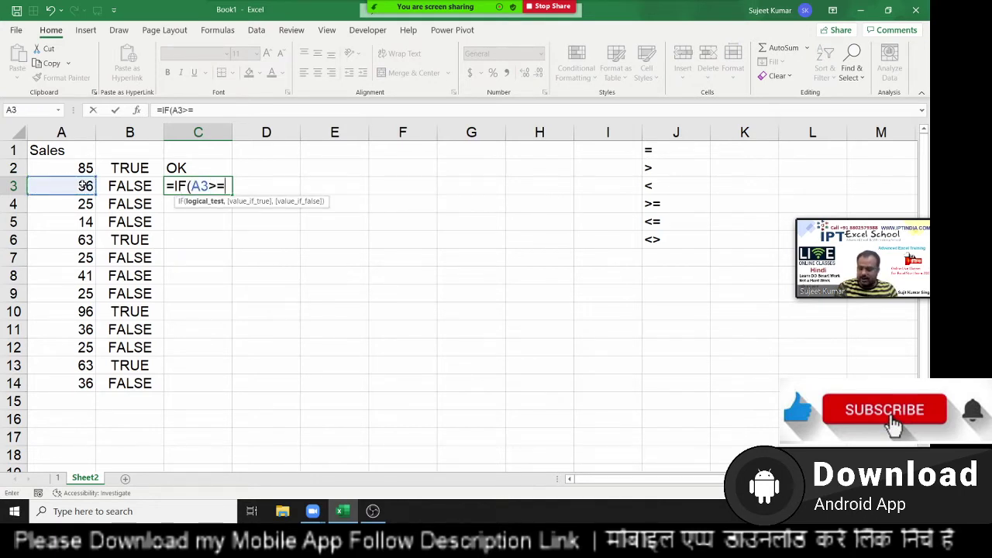
text(50,"OK)
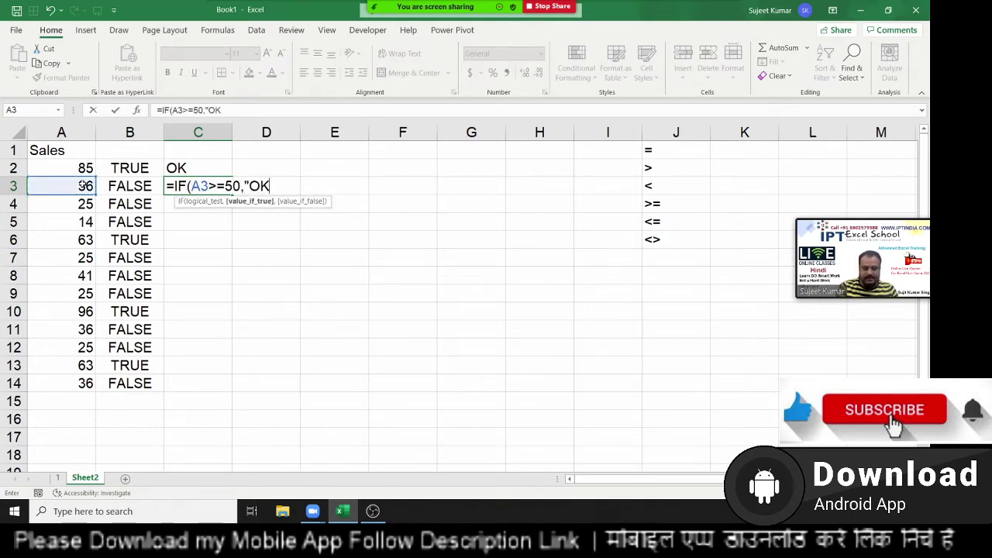
text(",)
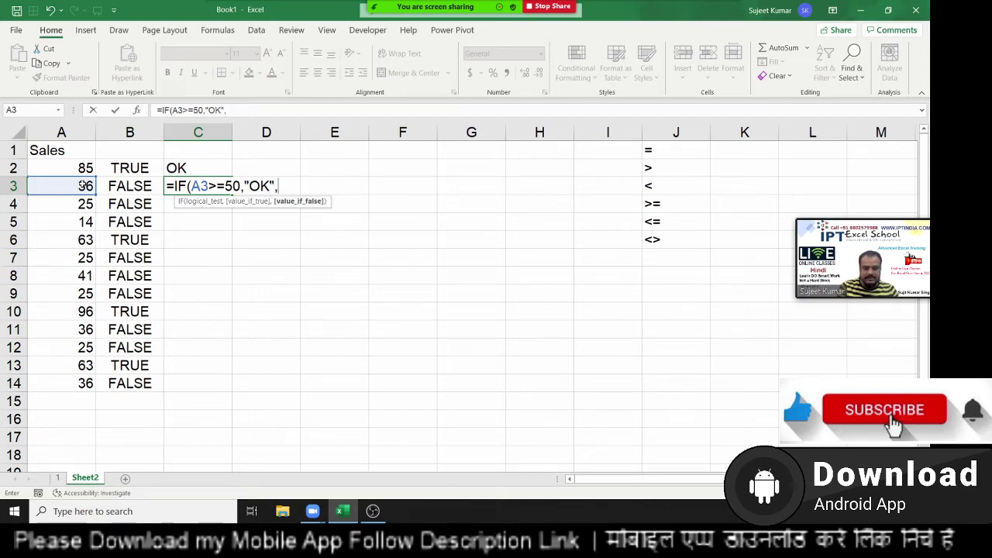
text(")
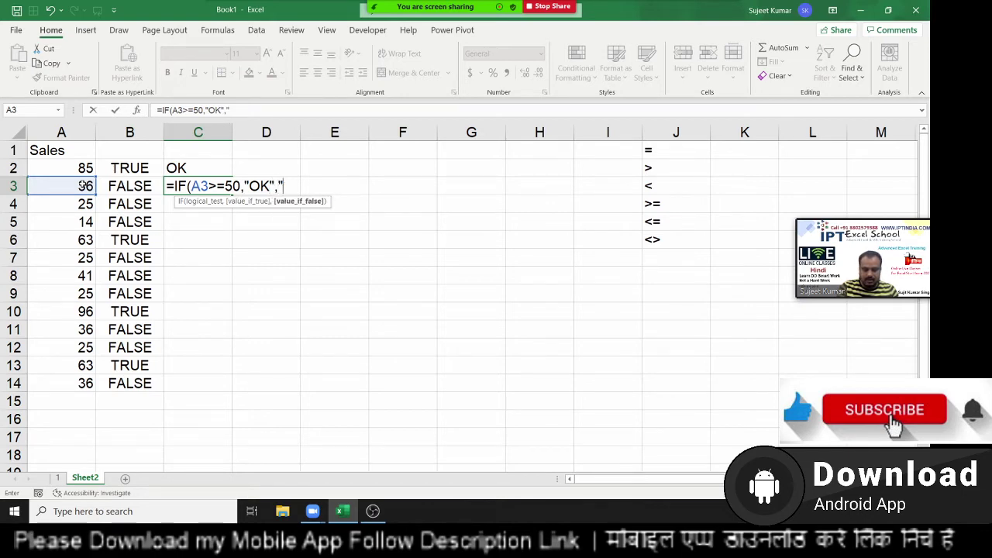
text(Pendi)
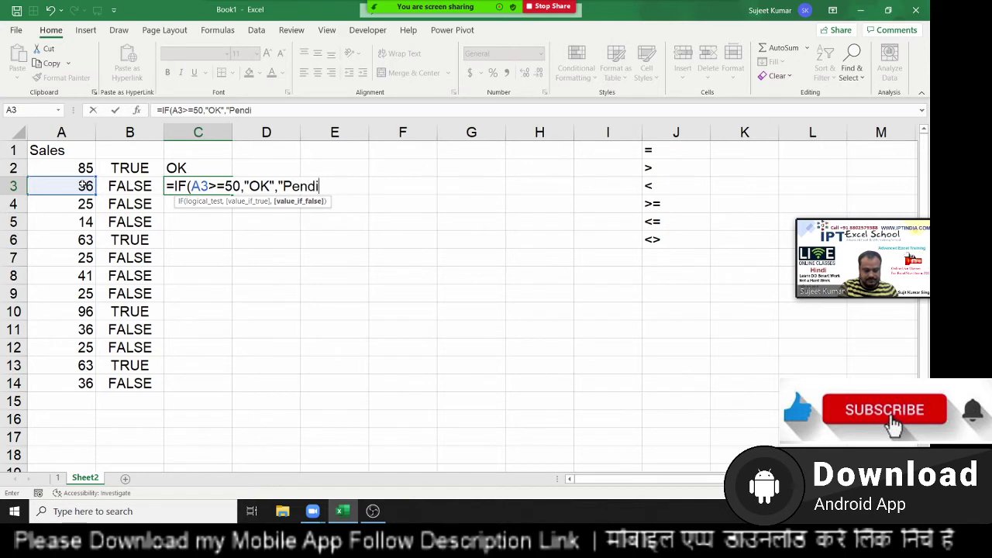
text(ng"))
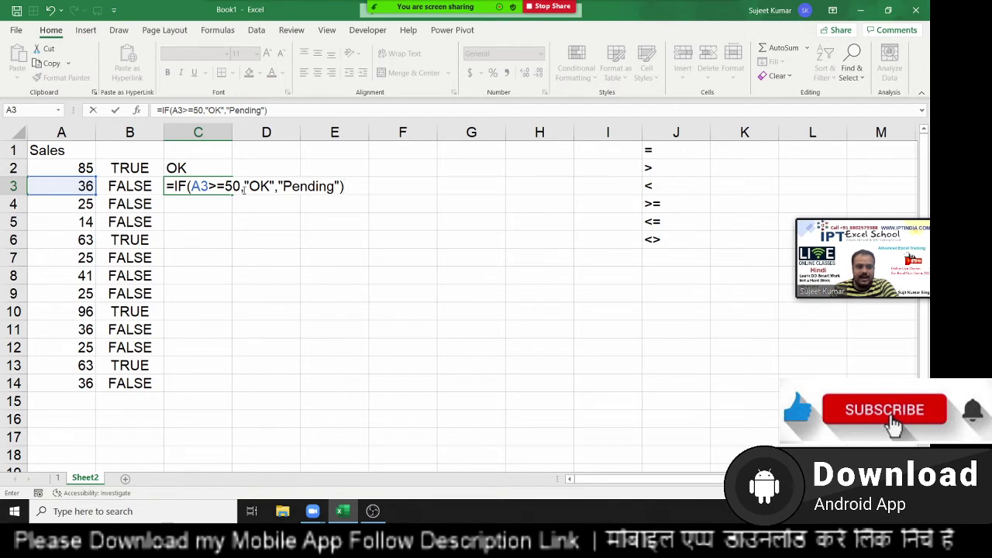
drag(242, 188, 192, 187)
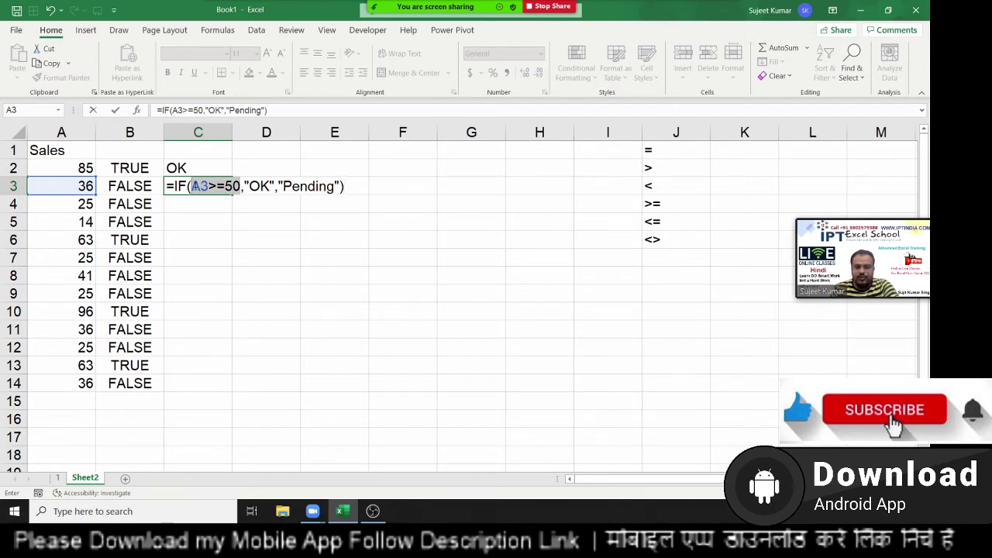
click(193, 187)
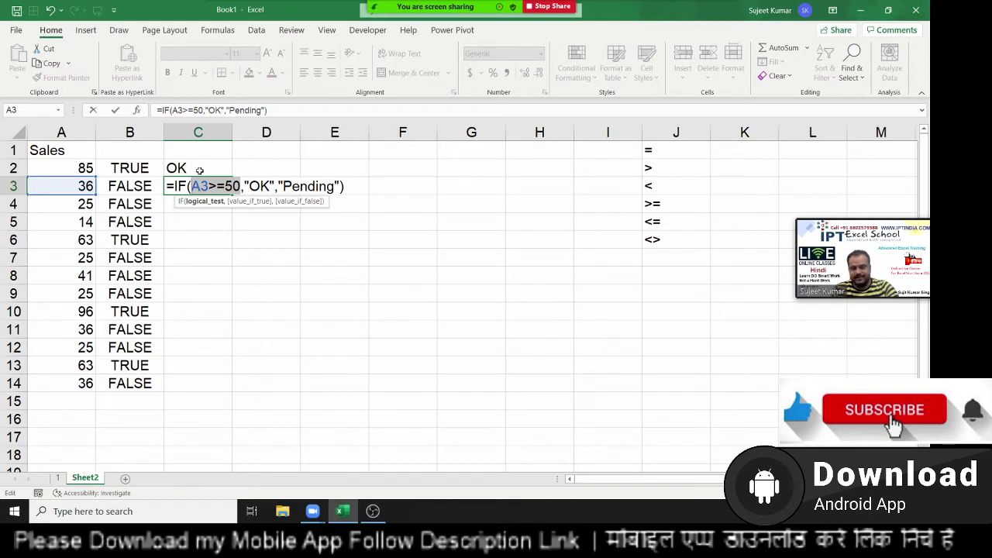
key(Return)
click(269, 245)
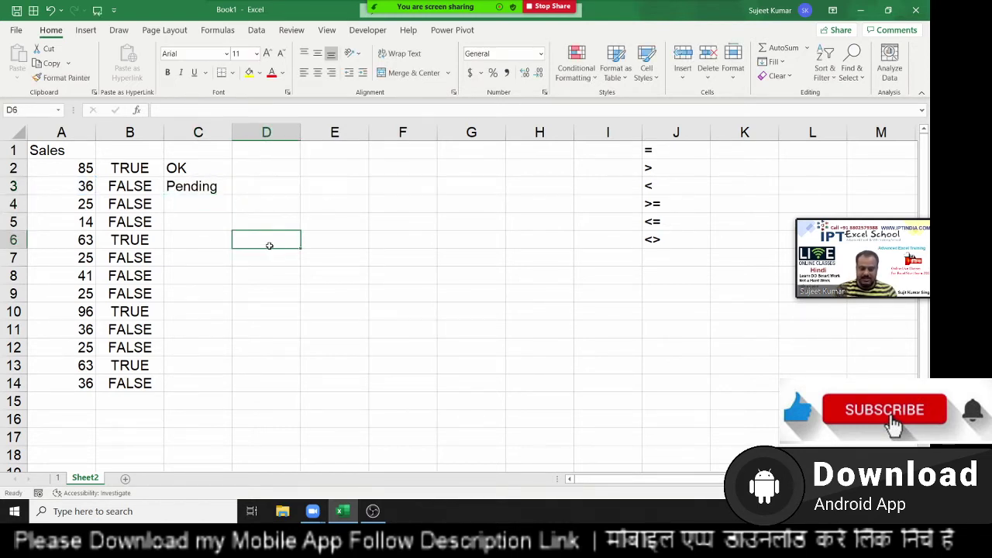
- In D6, start =I and compare the IF and IFERROR suggestions, settling on IF
text(=)
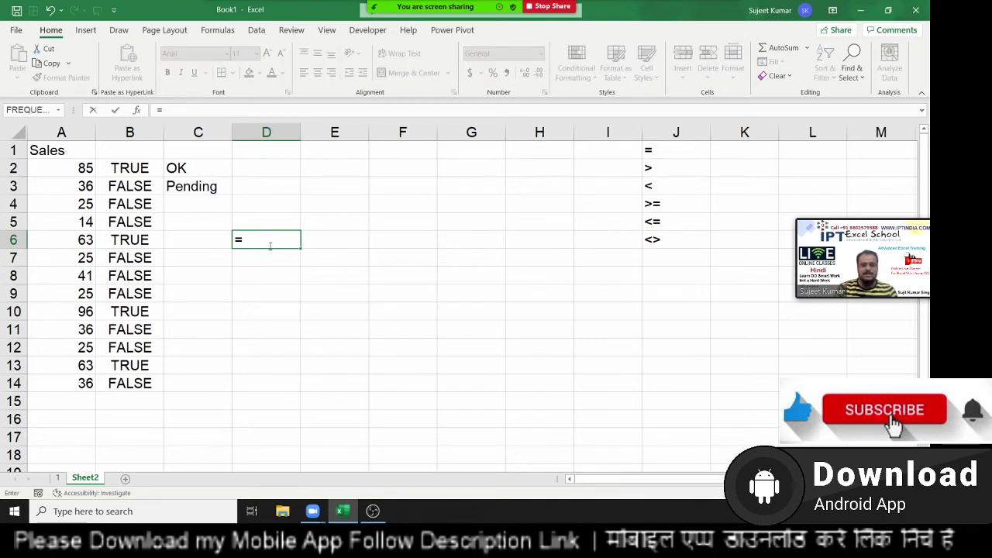
key(BackSpace)
text(-)
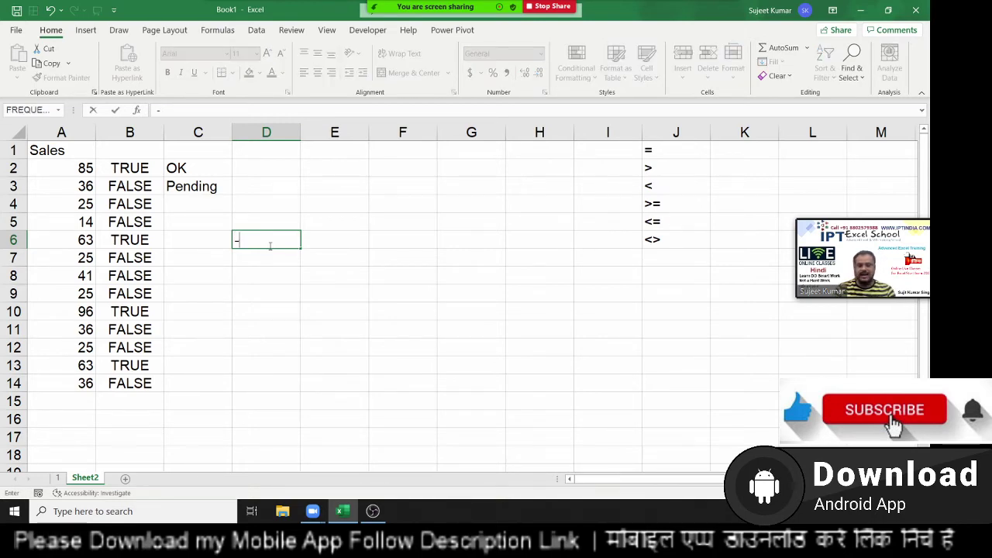
text(i)
key(BackSpace)
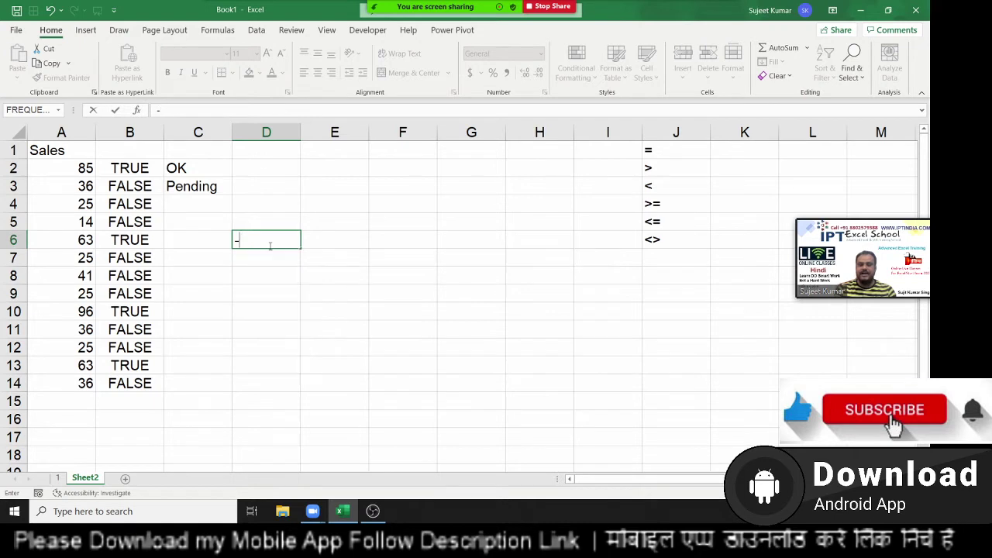
key(BackSpace)
text(=)
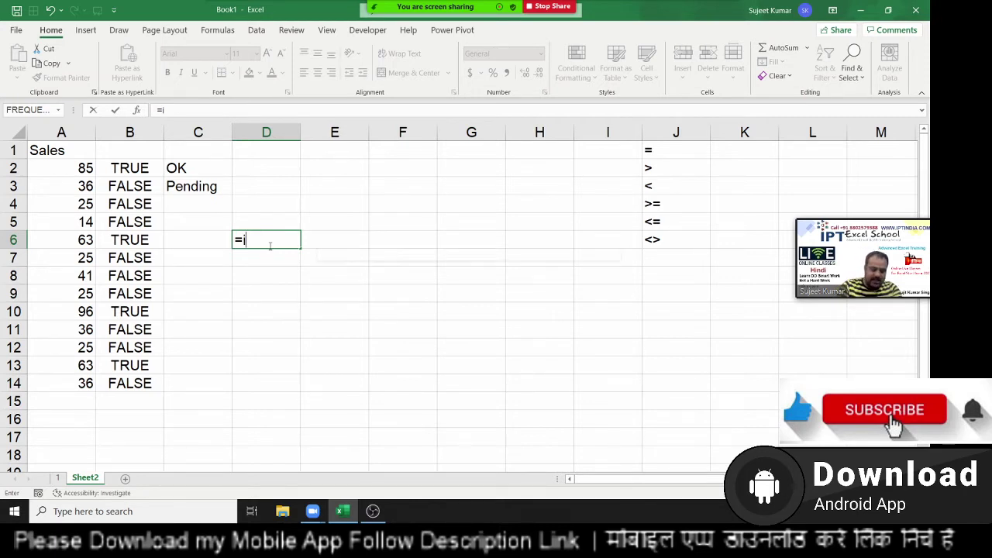
text(i)
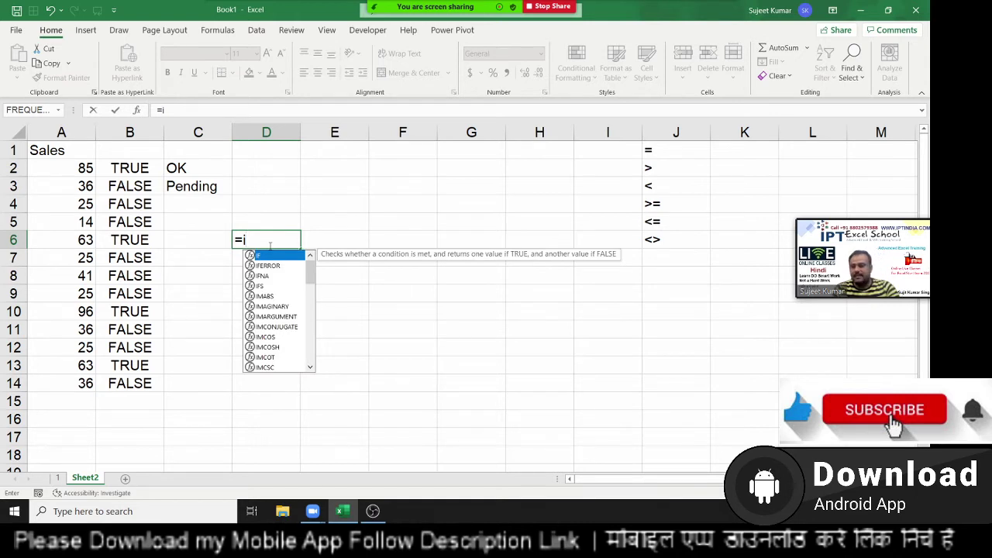
key(Down)
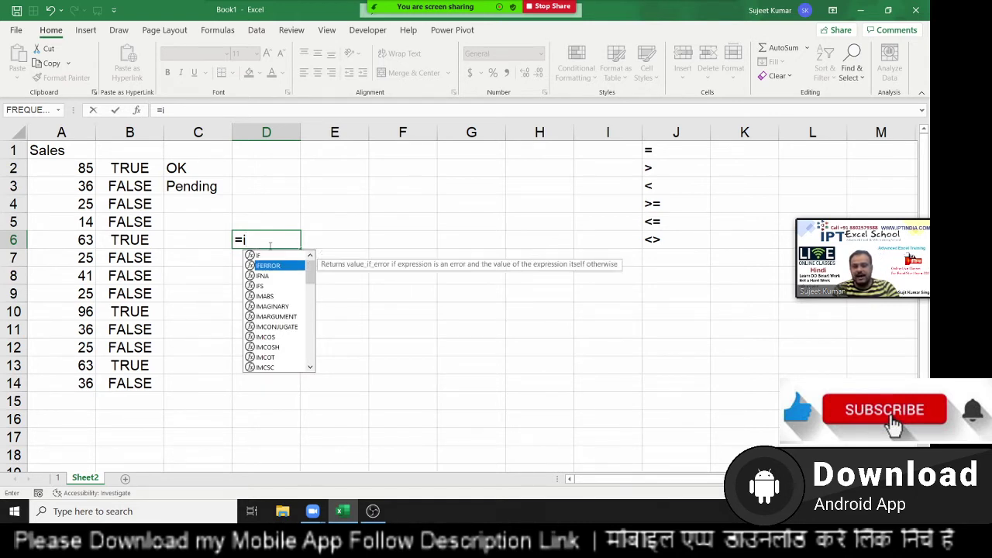
key(Up)
key(Down)
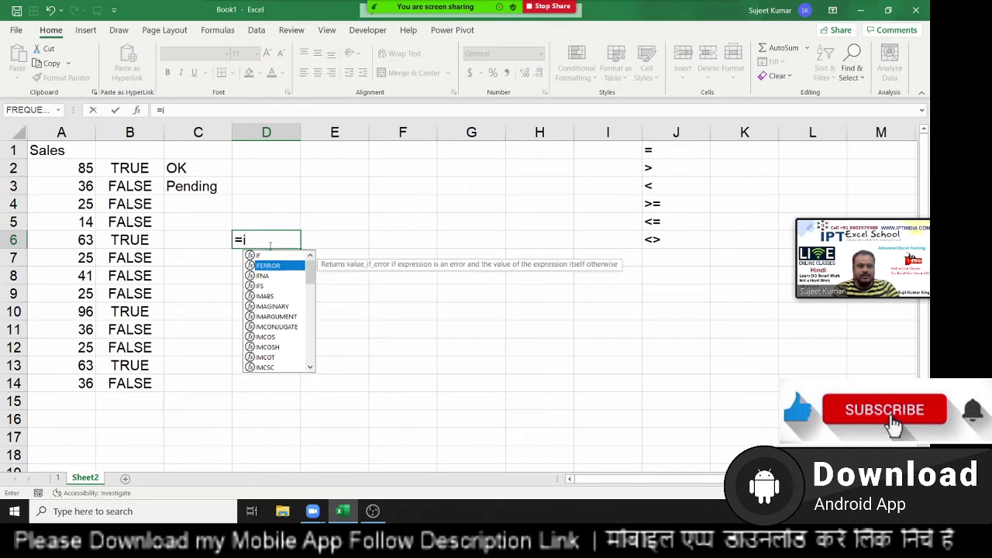
key(Up)
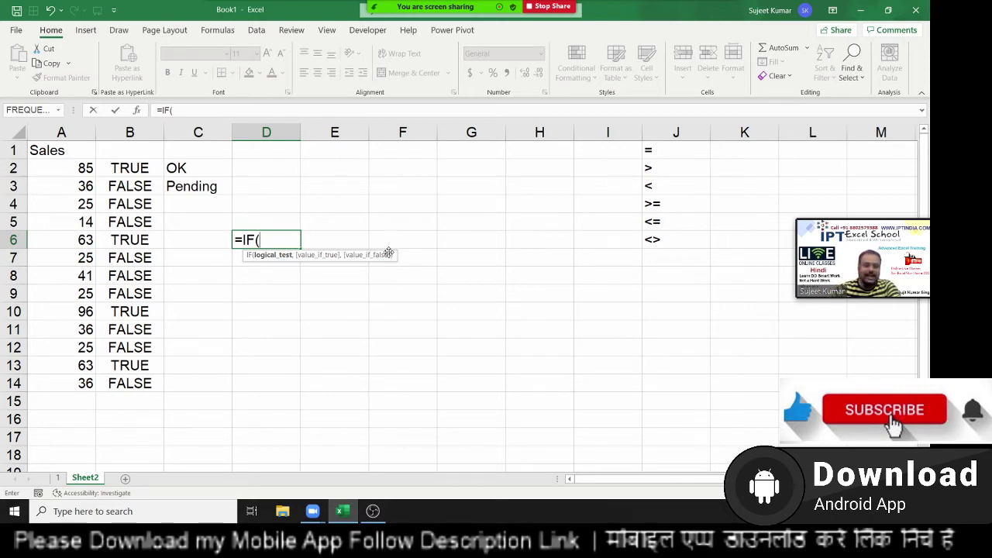
- Dismiss the missing-parenthesis warnings on the unfinished D6 formula
click(329, 12)
click(329, 13)
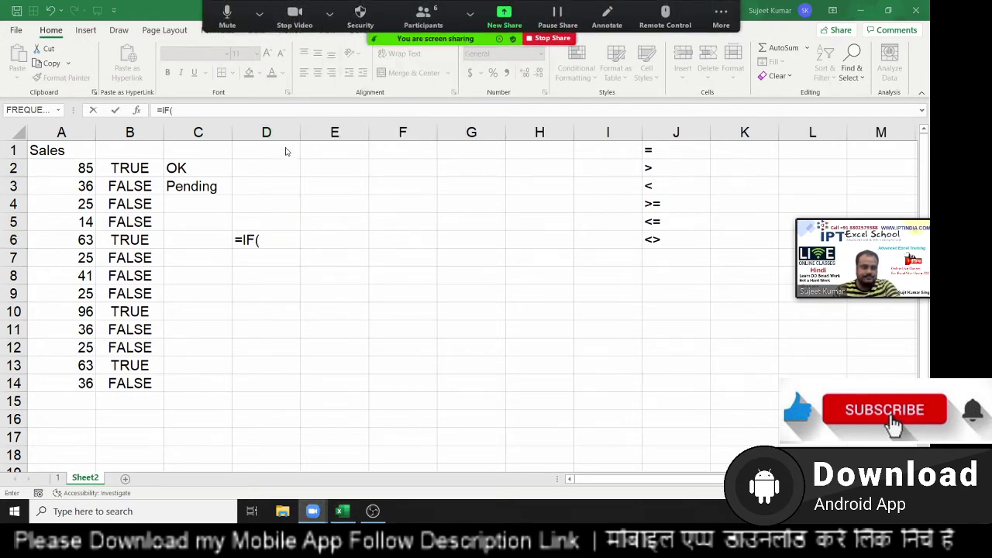
click(280, 241)
key(Return)
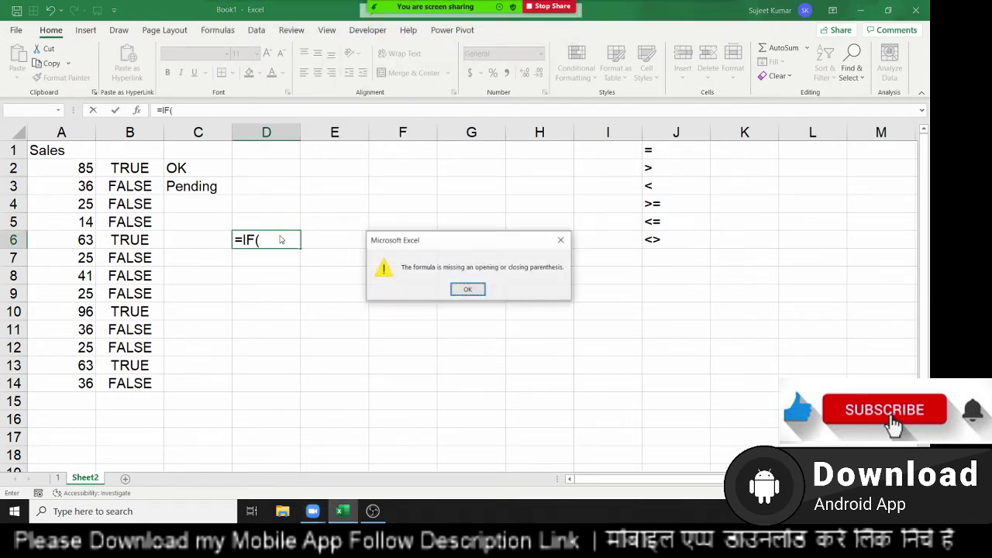
key(Return)
key(Return)
key(Return)
key(Return)
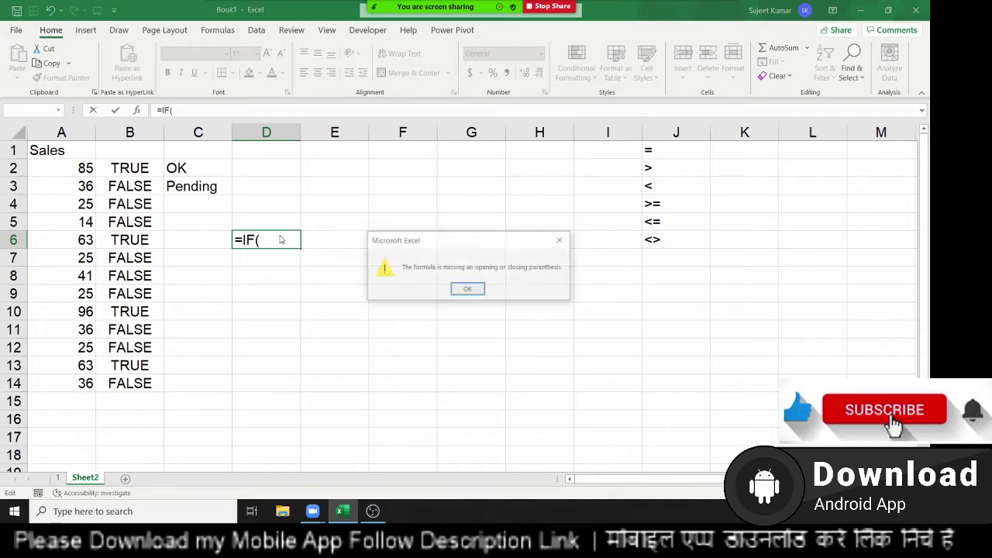
key(Return)
key(Return)
key(Return)
key(Return)
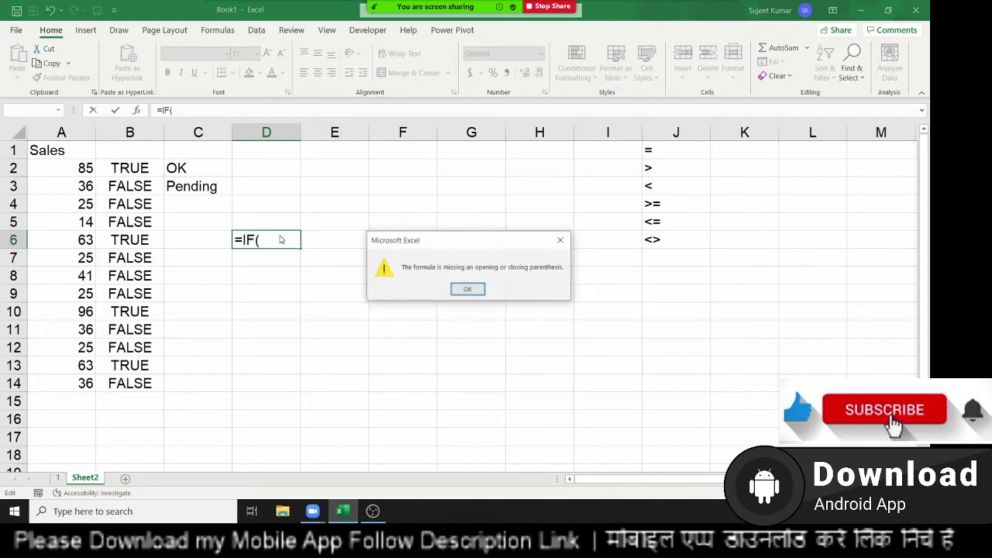
key(Return)
key(Return)
key(Return)
key(Return)
key(Return)
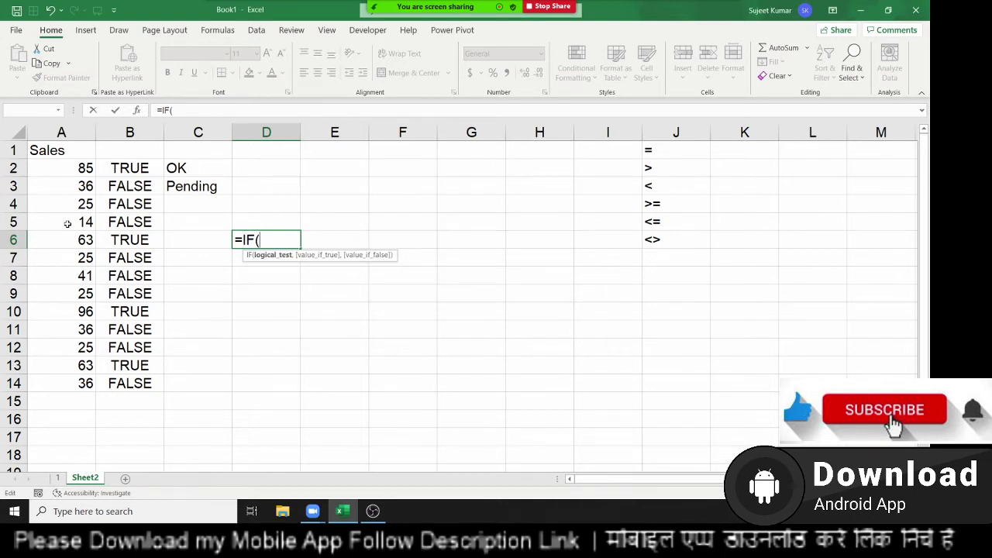
- Complete D6 as =IF(A6=50,) so it returns FALSE
click(94, 241)
text(=)
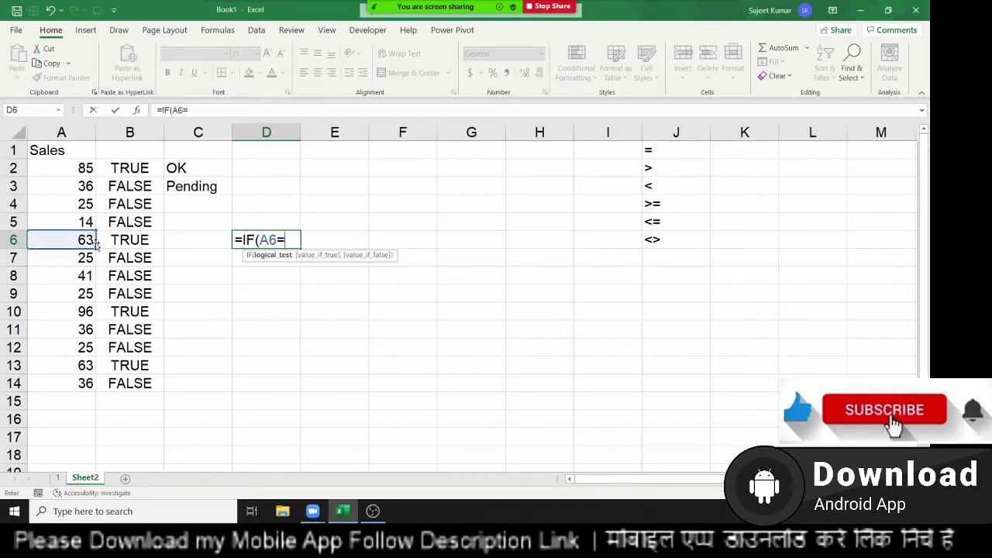
text("OK)
text(")
key(BackSpace)
key(BackSpace)
key(BackSpace)
text(5)
key(BackSpace)
key(BackSpace)
text(50)
text(,)
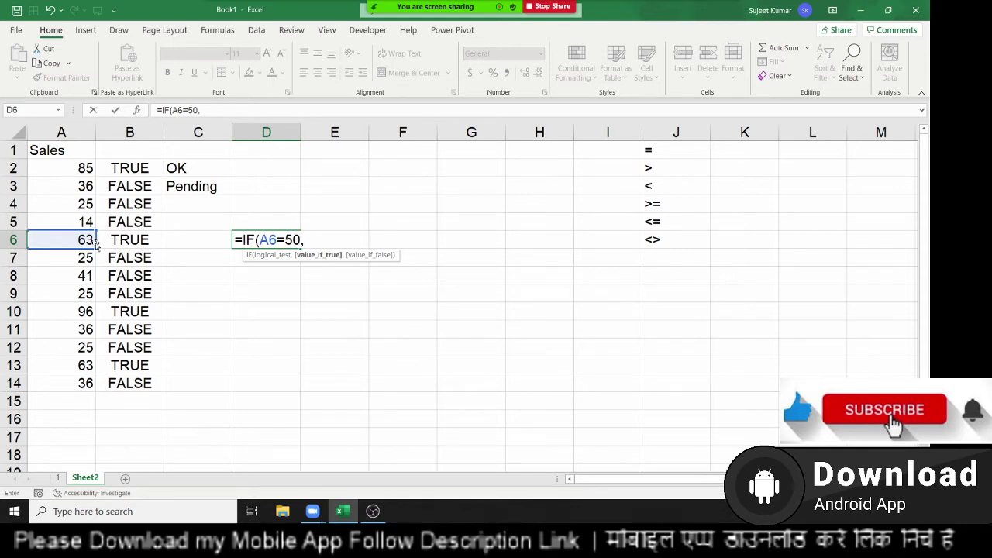
key(Return)
key(Up)
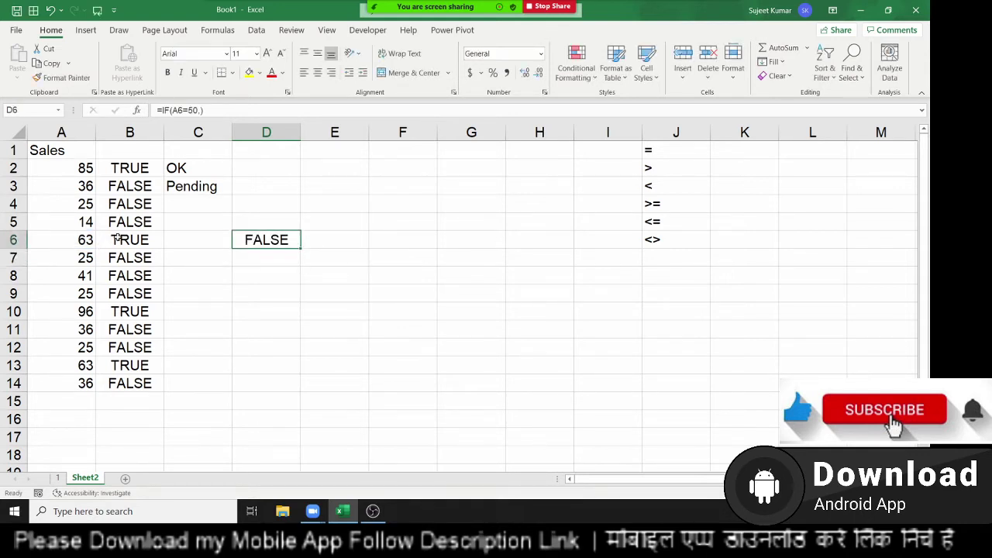
double_click(302, 240)
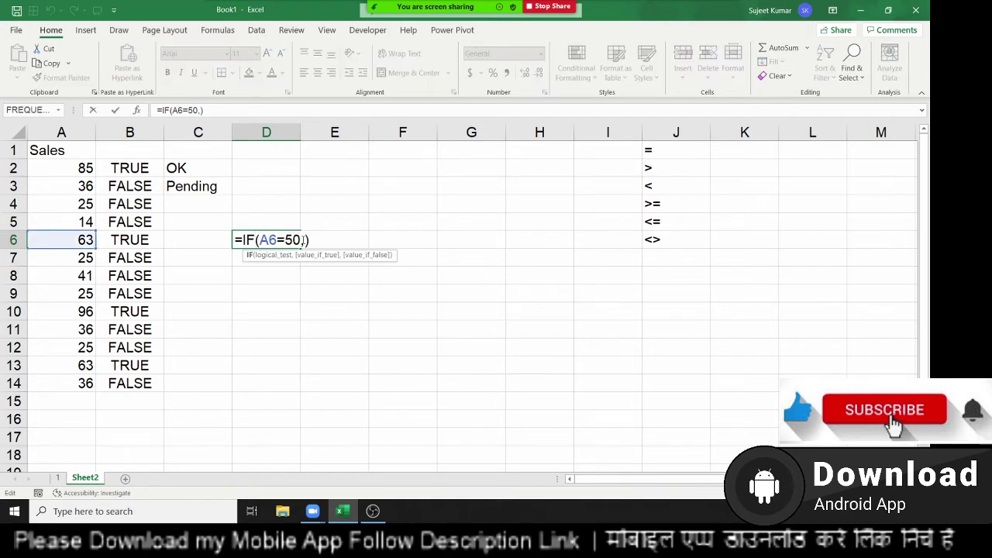
click(306, 240)
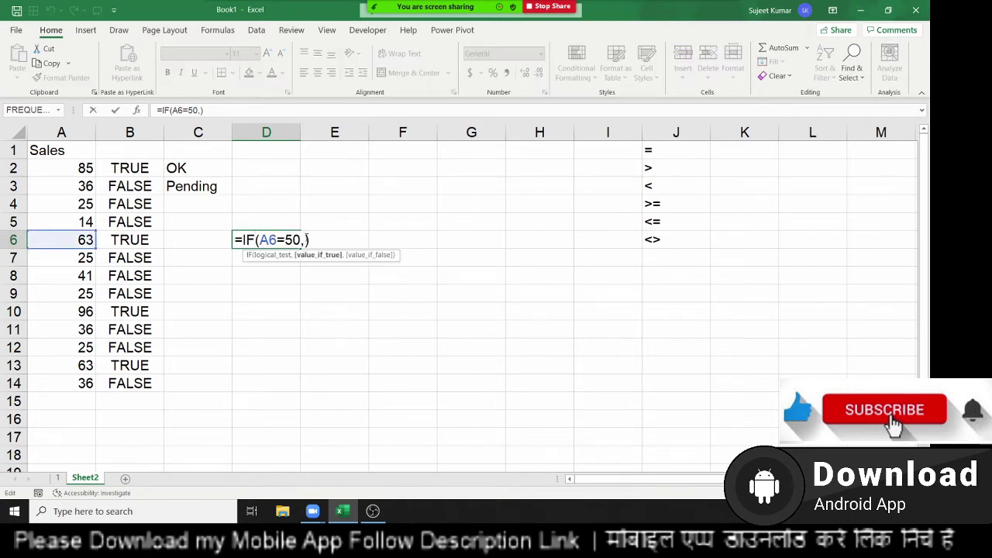
- Start a VLOOKUP in E7, then cancel it so E7 stays empty
click(348, 260)
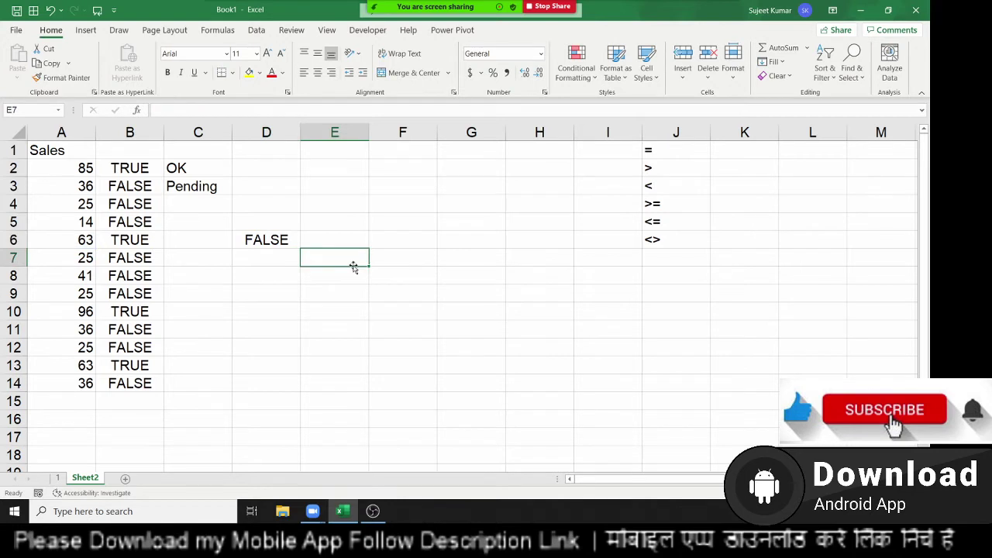
text(=i)
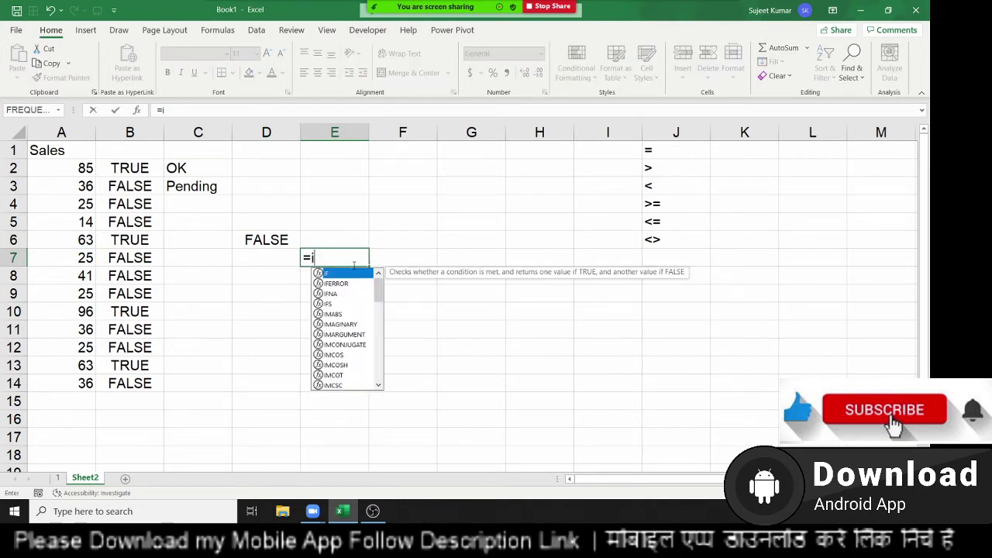
key(BackSpace)
text(vl)
key(Tab)
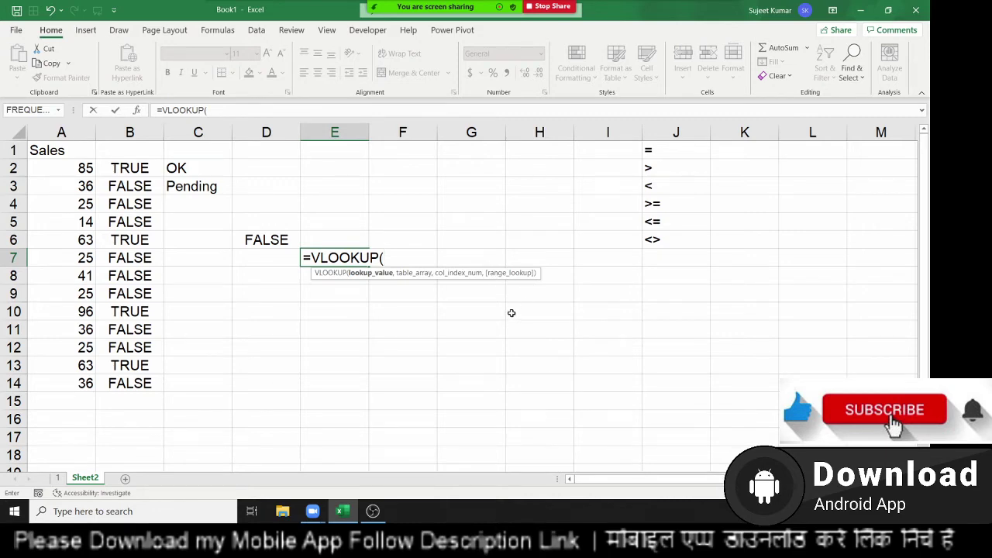
key(Escape)
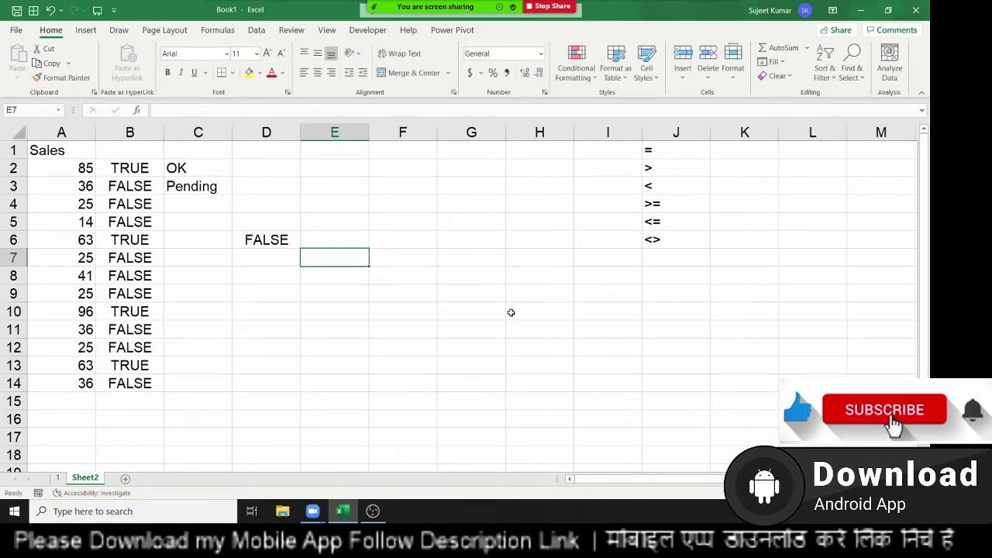
click(271, 228)
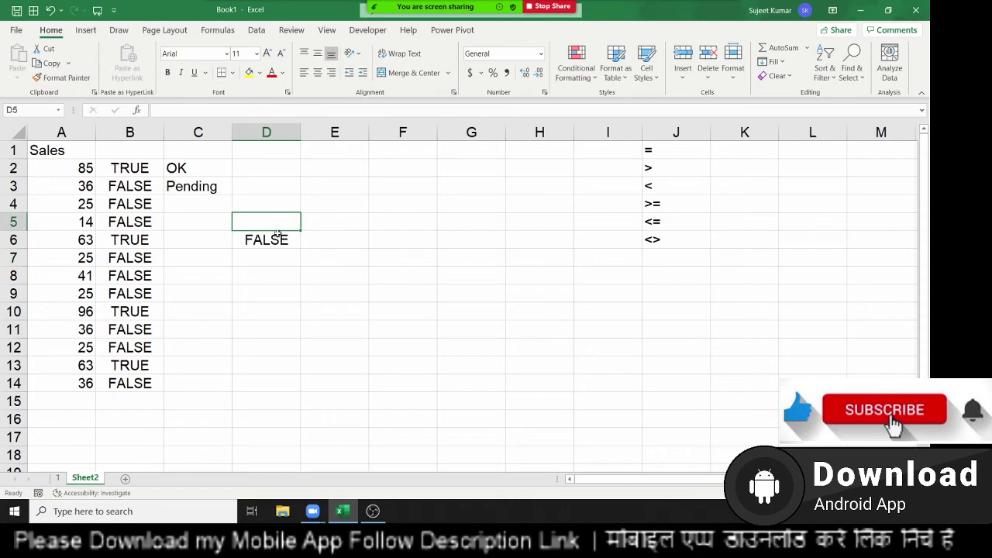
- On a new sheet, put the heading Name in A1 and Puja in A2, then fill the names down column A
click(127, 480)
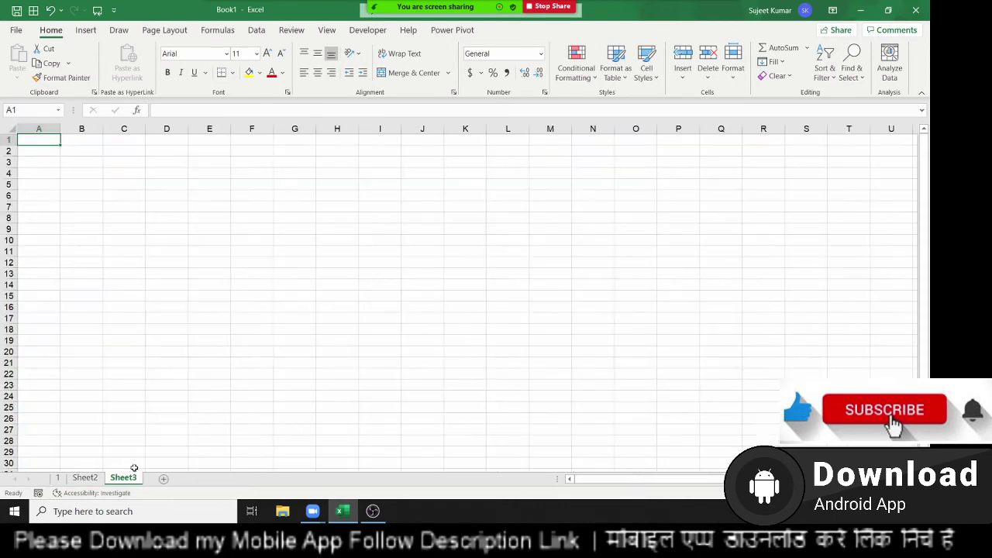
scroll(171, 374, up, 5)
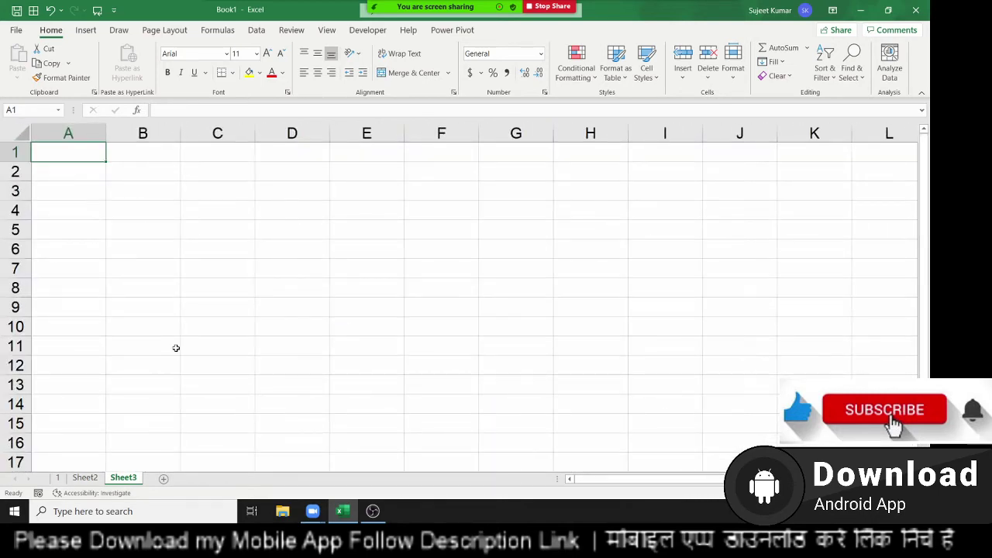
click(91, 174)
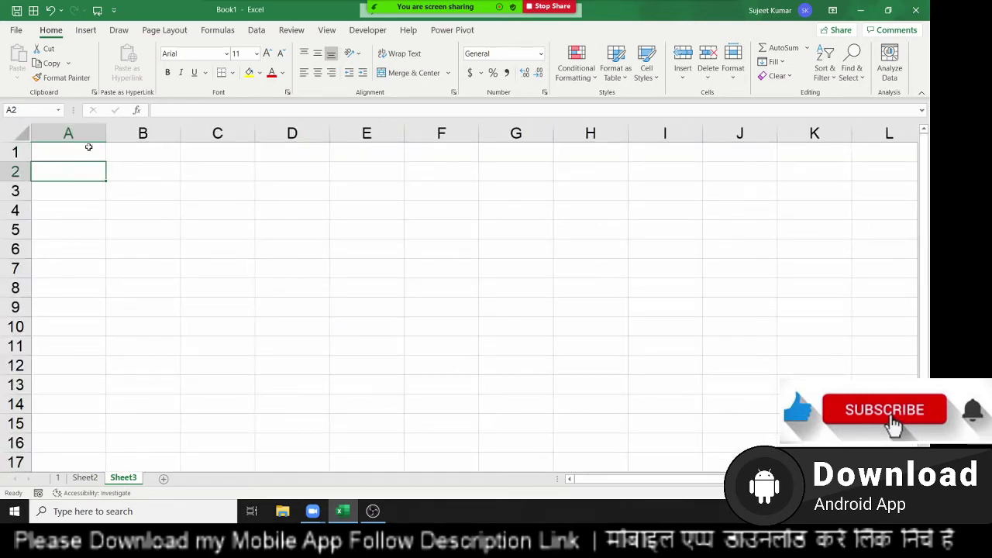
click(88, 147)
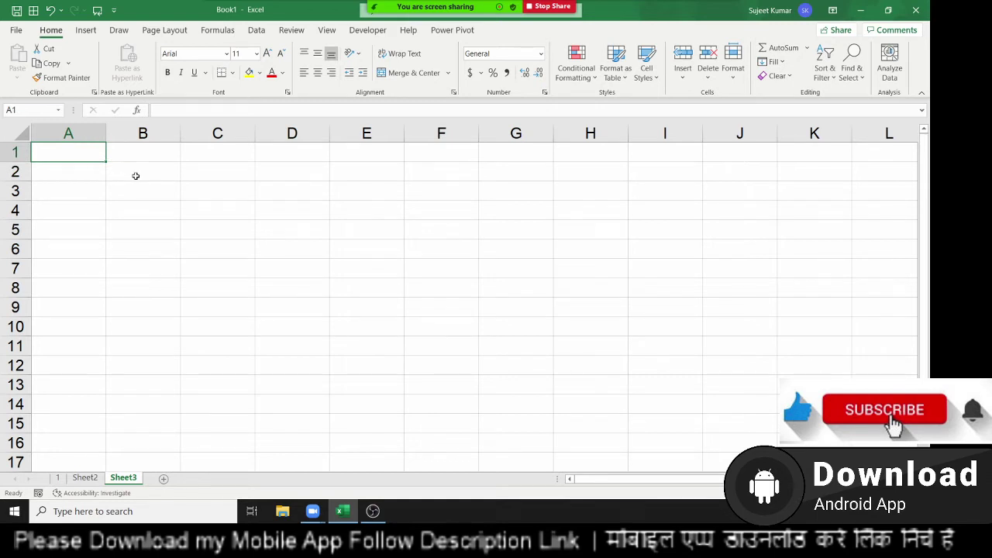
text(Na)
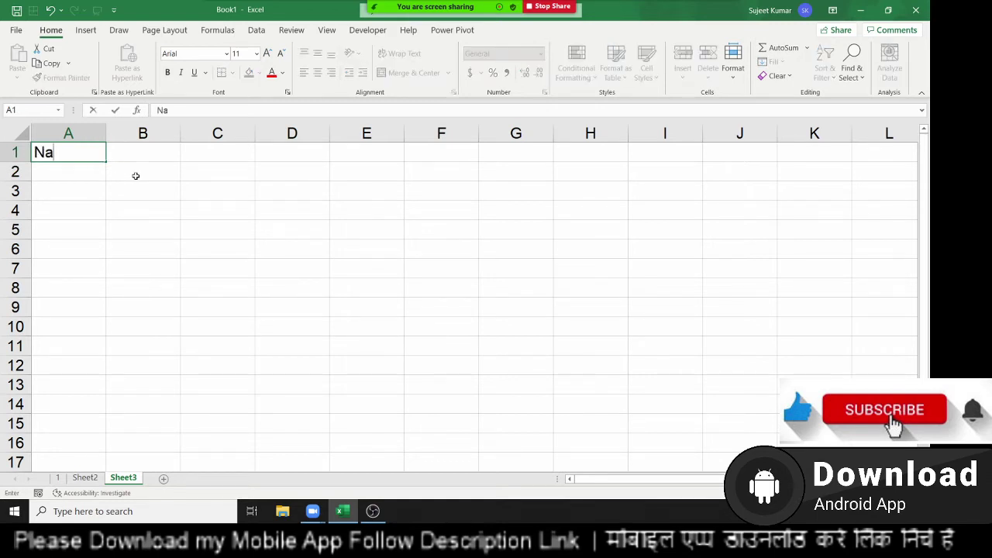
text(me)
key(Return)
text(Puj)
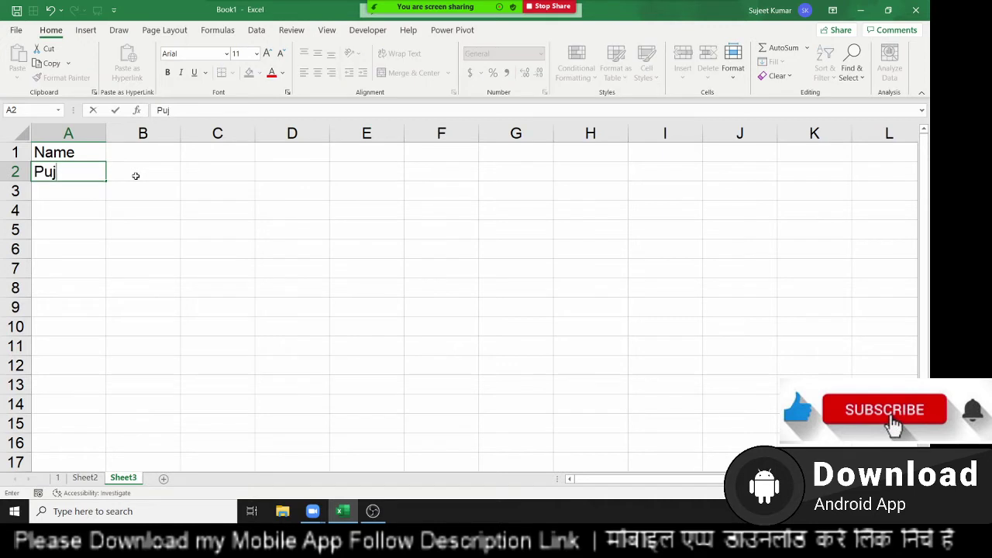
text(a)
key(Return)
click(91, 172)
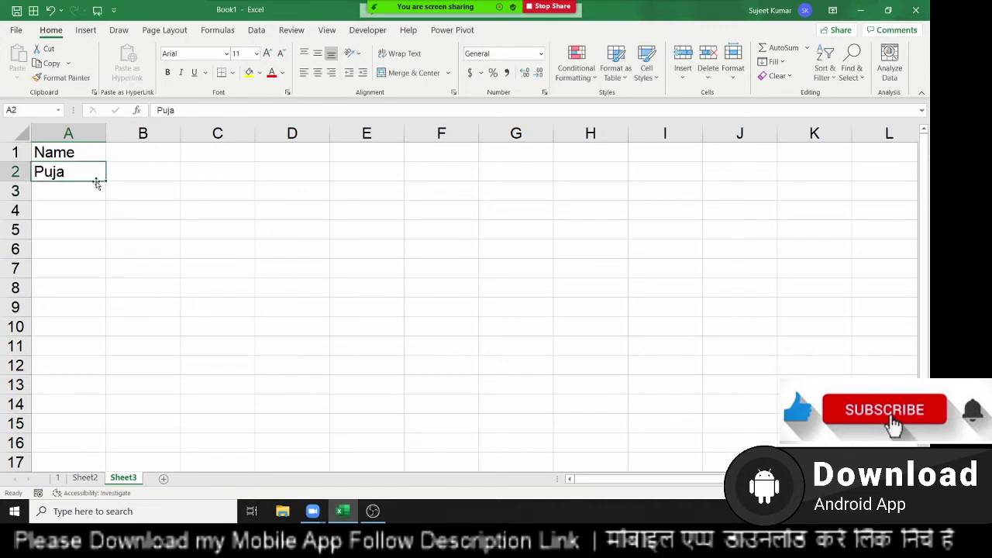
drag(105, 181, 75, 511)
- Select all names below the heading and sort them A to Z
key(ctrl+Home)
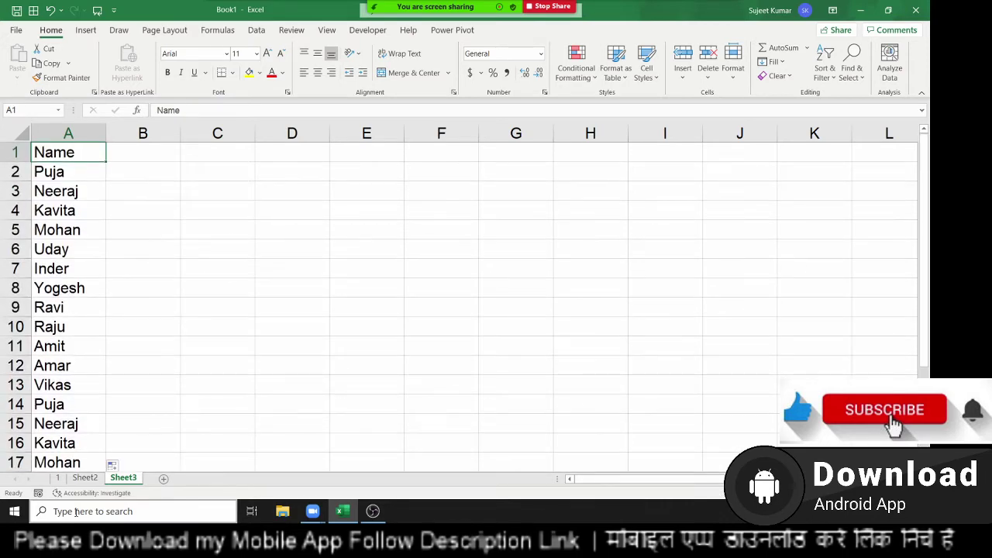
key(Down)
key(ctrl+shift+Down)
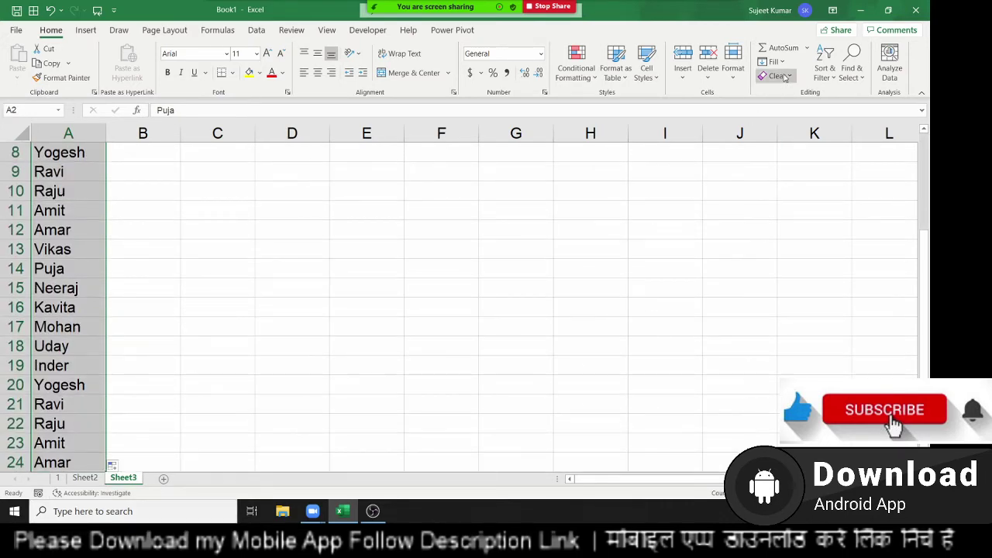
click(785, 76)
click(826, 78)
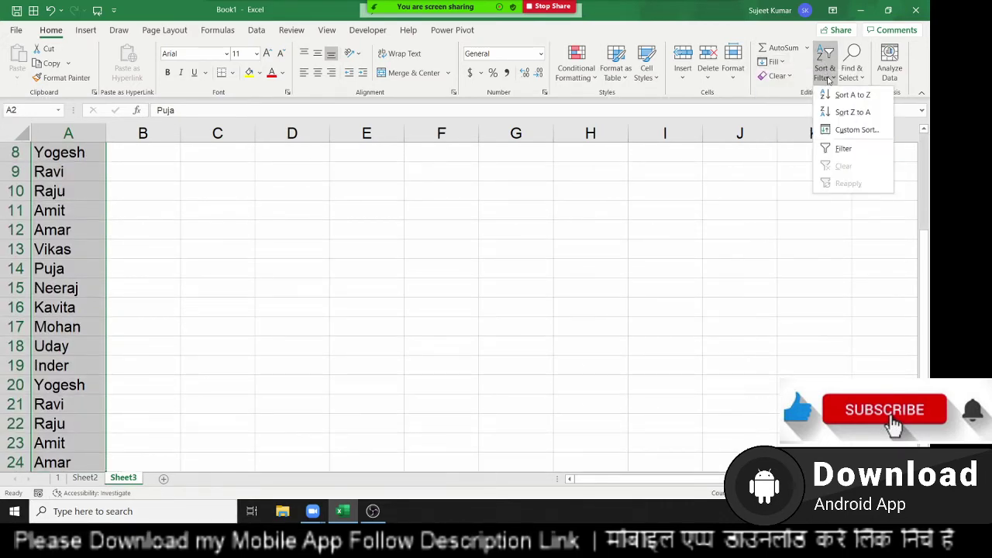
click(853, 95)
click(148, 208)
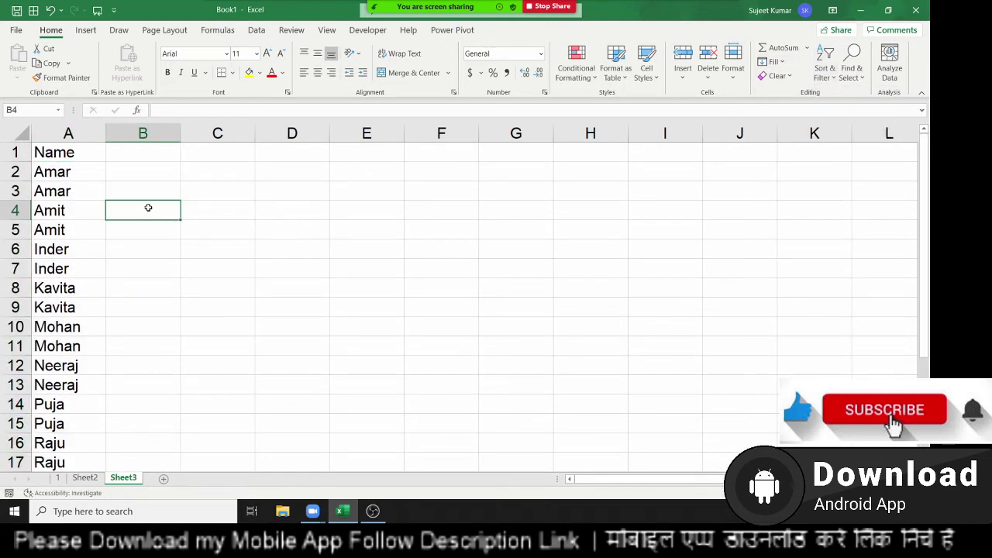
- Enter trial numbers 1, 2, 1, 2 in B2:B5 beside the sorted names
click(86, 172)
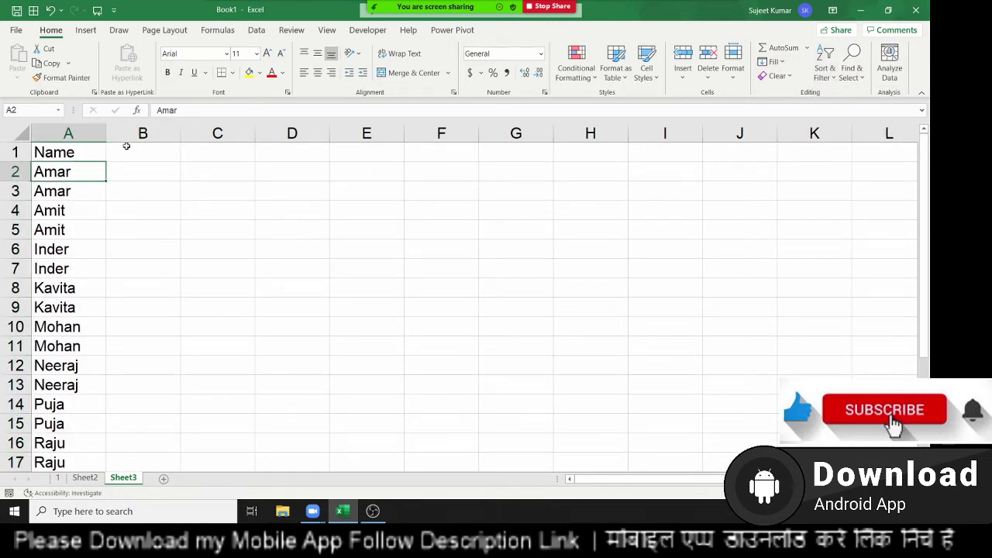
key(Down)
key(Up)
key(Up)
key(Down)
key(Right)
text(1)
key(Return)
text(2)
key(Return)
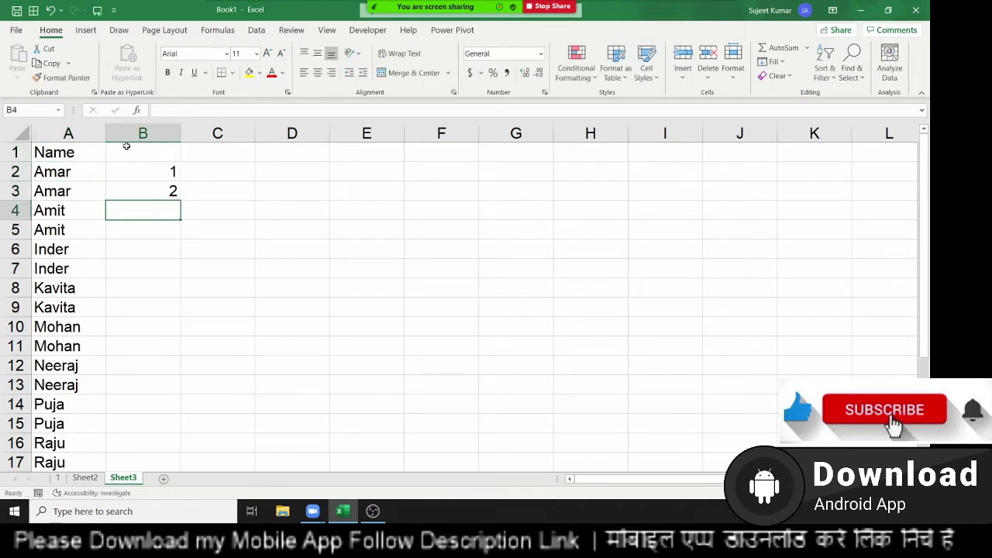
key(Left)
key(Right)
text(1)
key(Return)
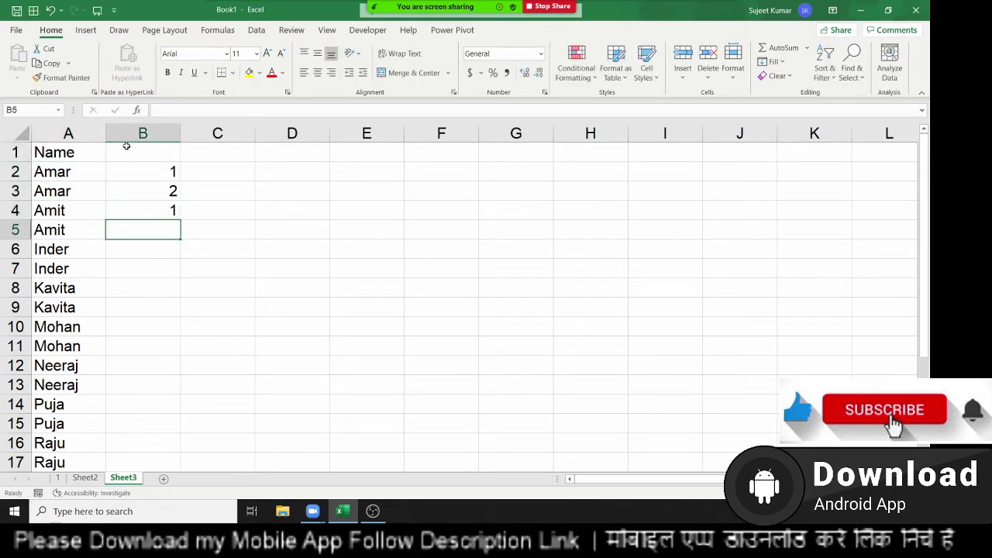
text(2)
key(Return)
- Undo the trial numbers and the alphabetical sort of the names
key(Down)
key(Down)
key(Down)
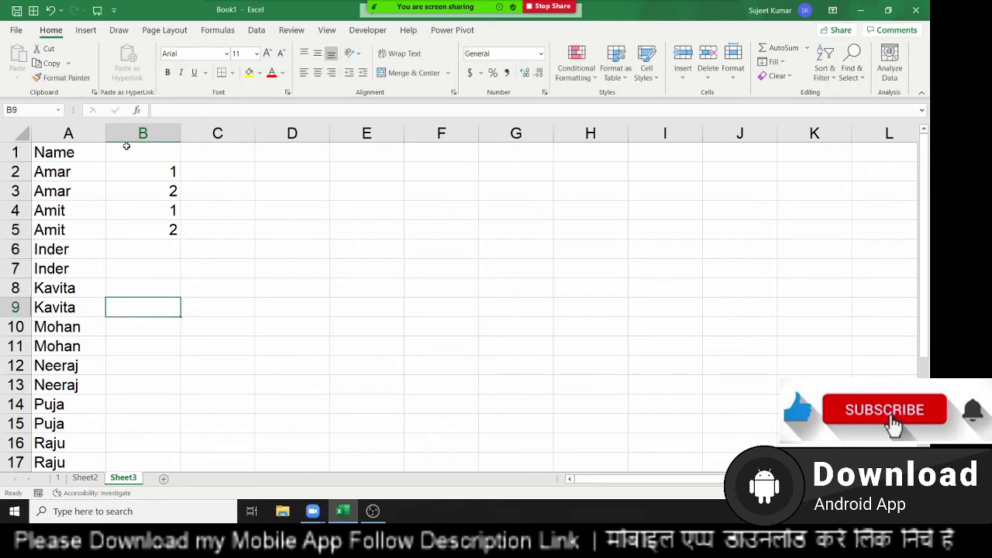
key(Down)
key(Up)
key(Up)
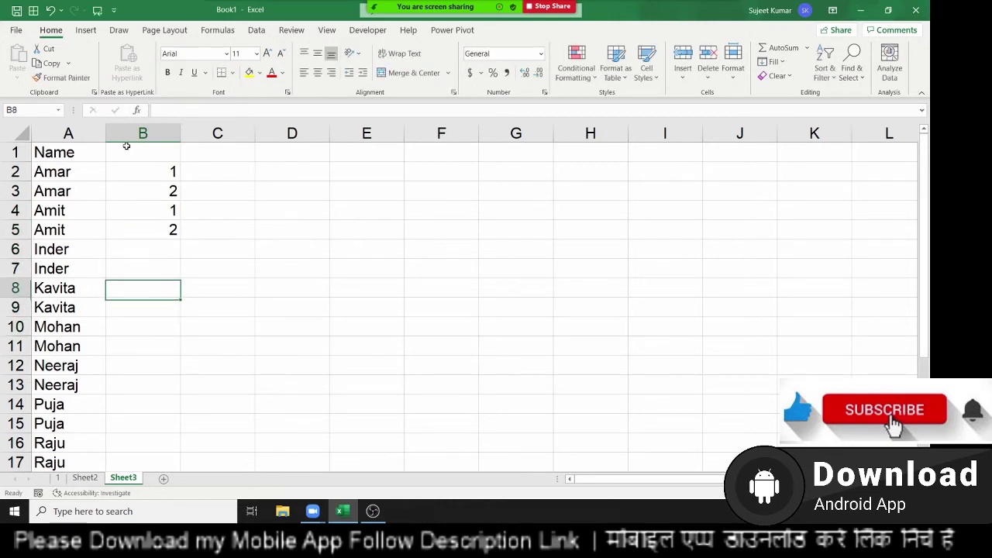
key(Left)
key(ctrl+z)
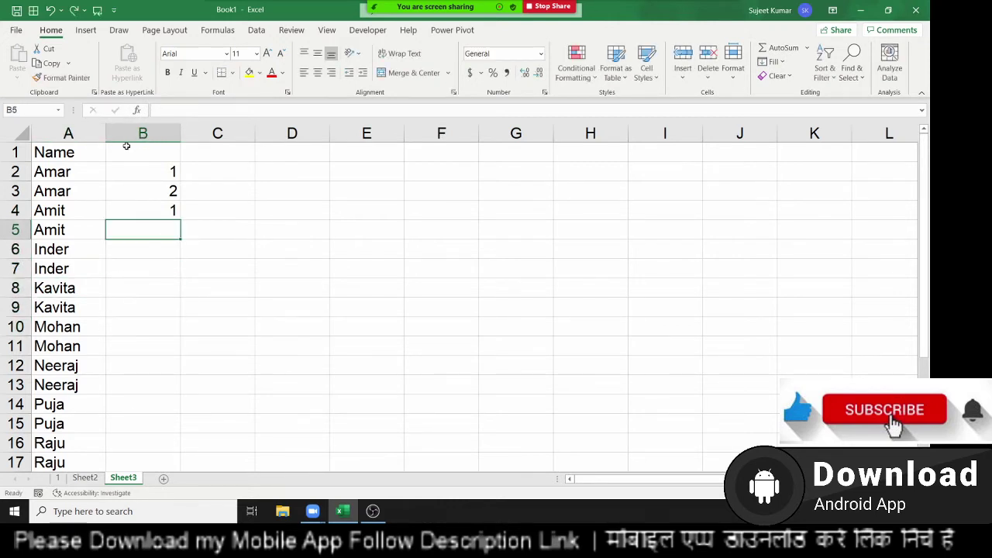
key(ctrl+z)
key(ctrl+z)
key(ctrl+z)
key(ctrl+z)
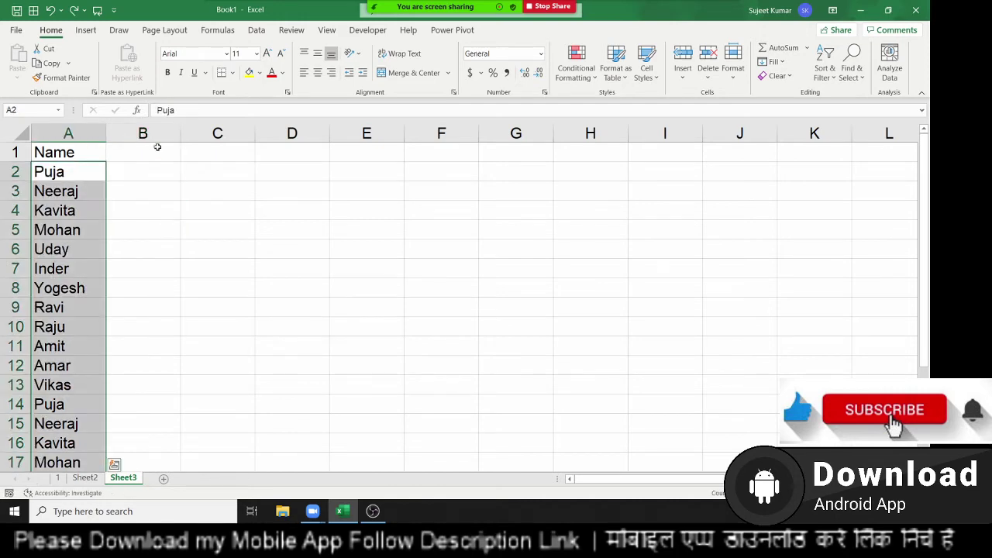
- Repeat the name list from A24 further down column A, past row 95
scroll(111, 323, down, 1)
scroll(96, 349, down, 4)
click(77, 307)
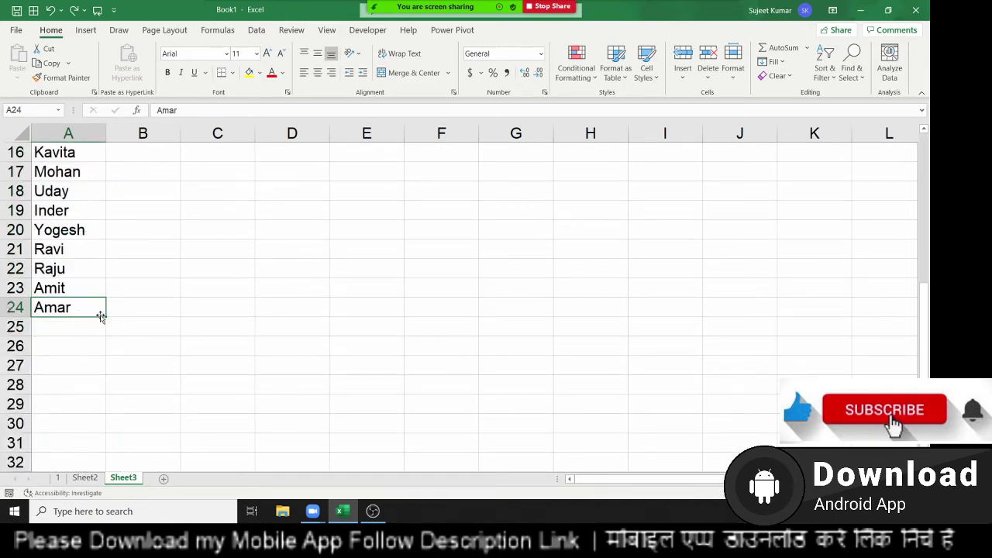
mouse_move(106, 316)
mouse_down()
mouse_move(45, 524)
mouse_move(113, 393)
mouse_up()
key(ctrl+z)
drag(106, 316, 115, 517)
- Select every name from A2 to the last entry and sort them A to Z
key(ctrl+Home)
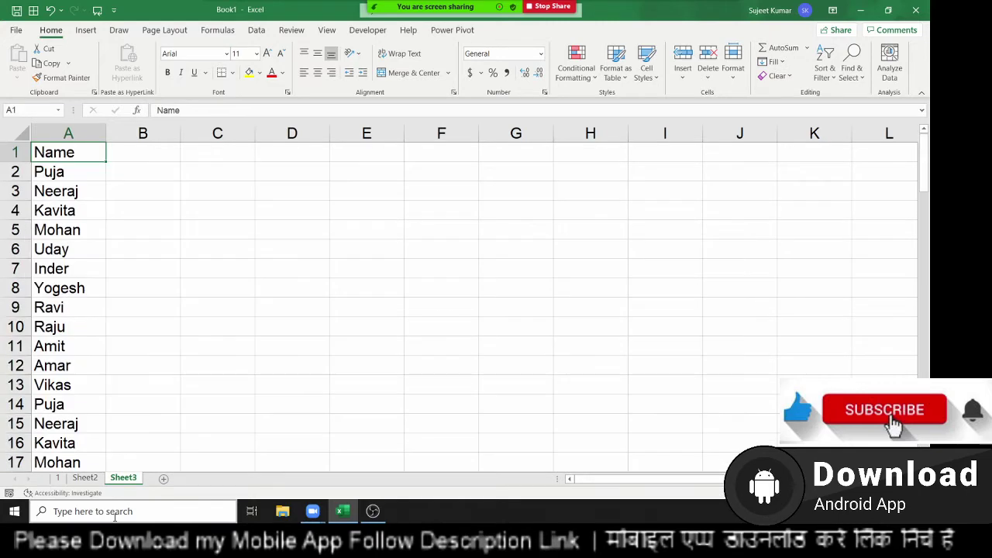
key(Down)
key(ctrl+shift+Down)
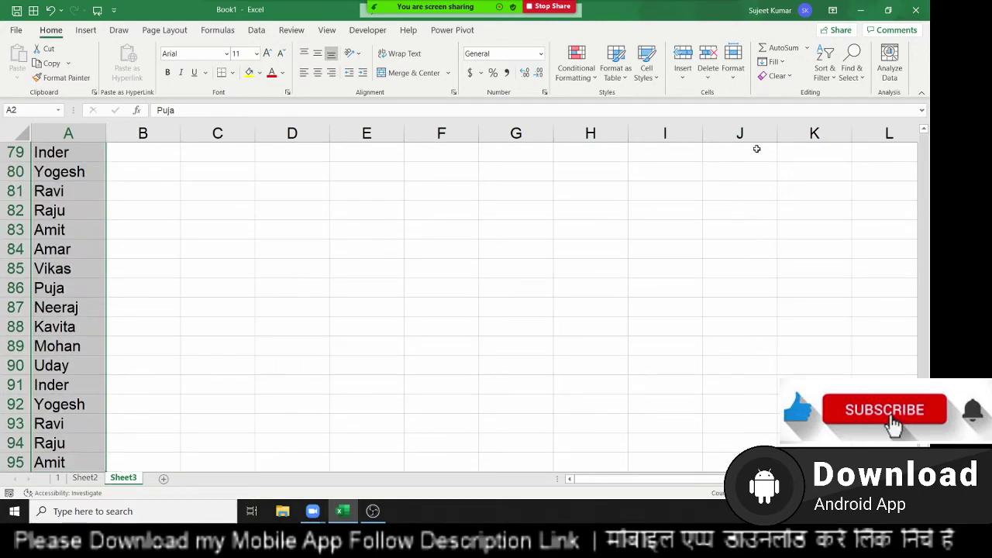
click(826, 73)
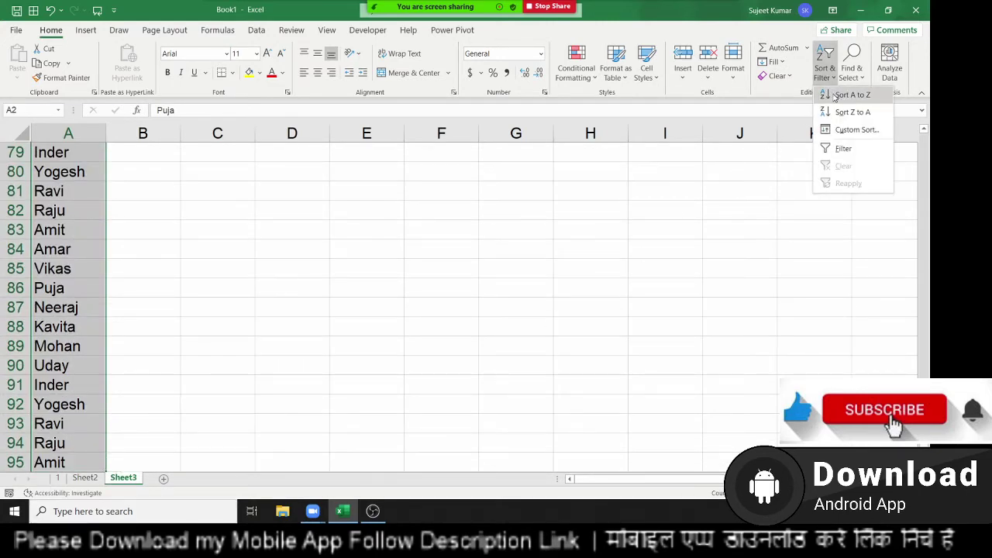
click(845, 95)
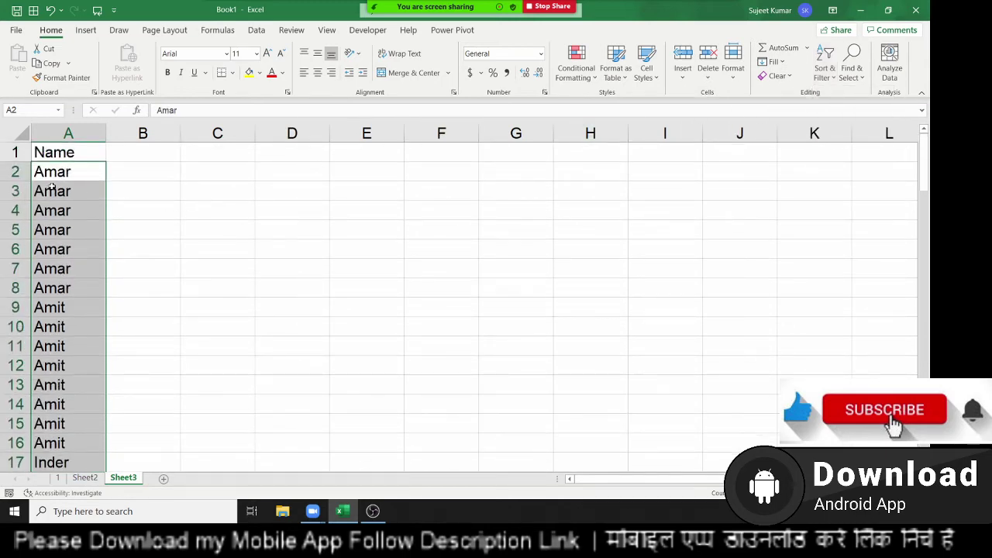
click(51, 185)
click(129, 172)
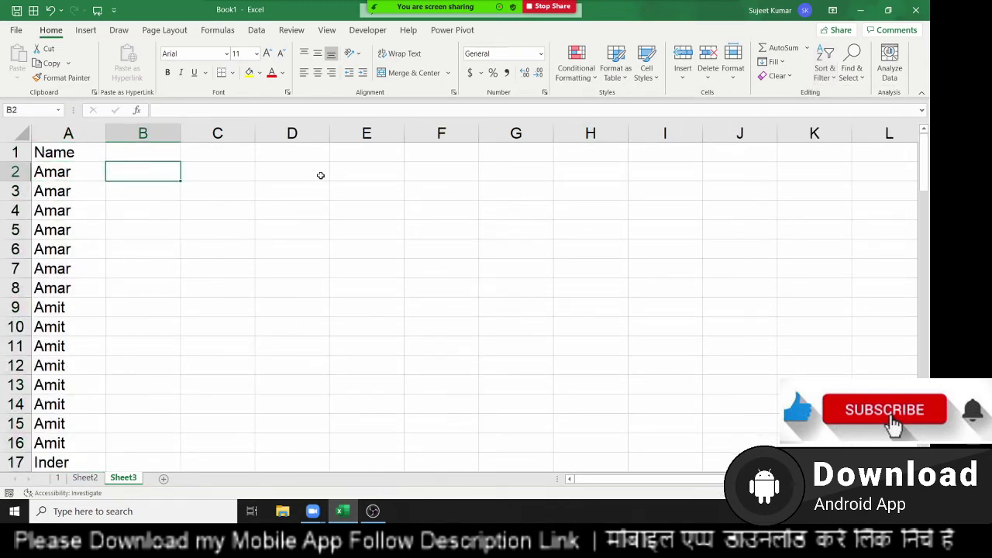
- Enter =IF(A2=A1,B1+1,1) in B2 to count each repeated name
text(=if)
key(Tab)
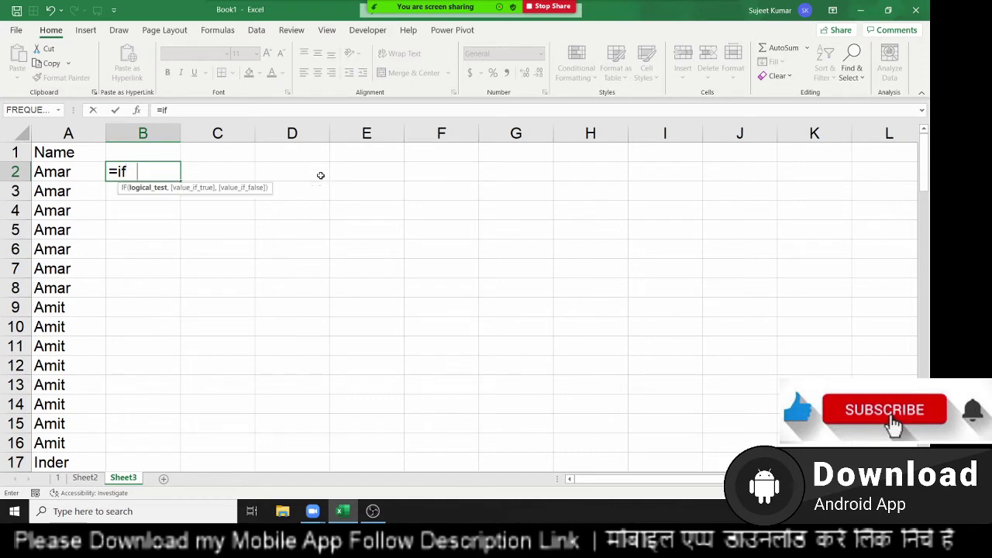
key(Left)
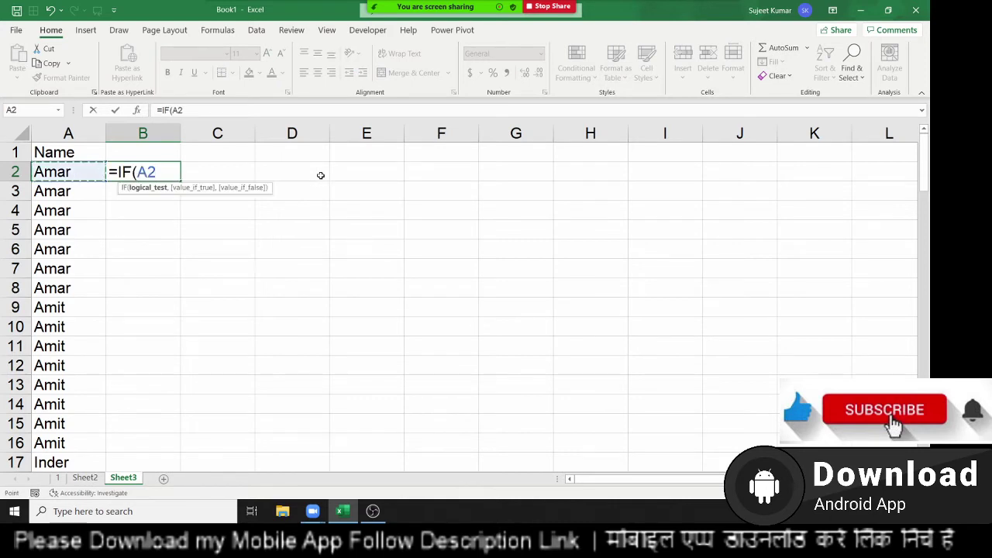
text(=)
key(Up)
key(Left)
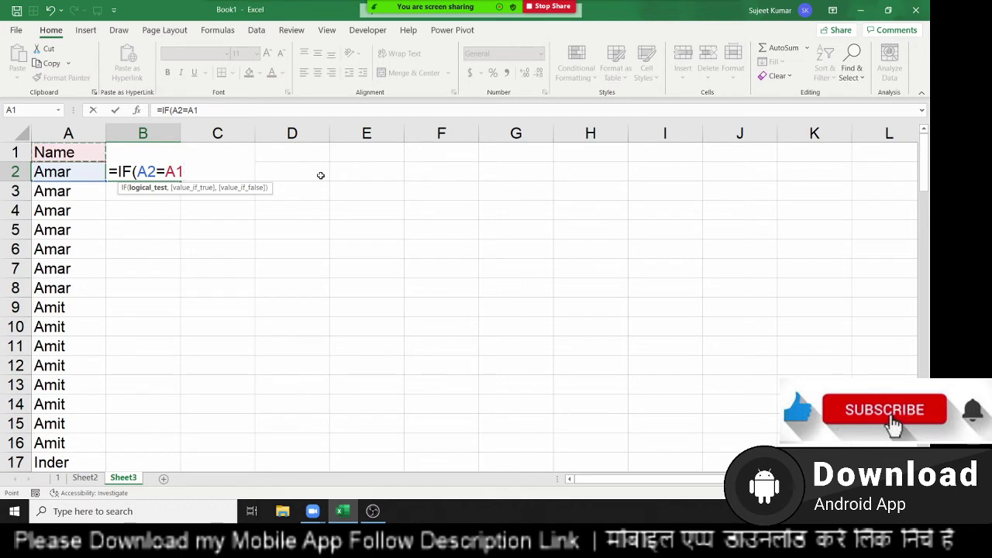
text(,)
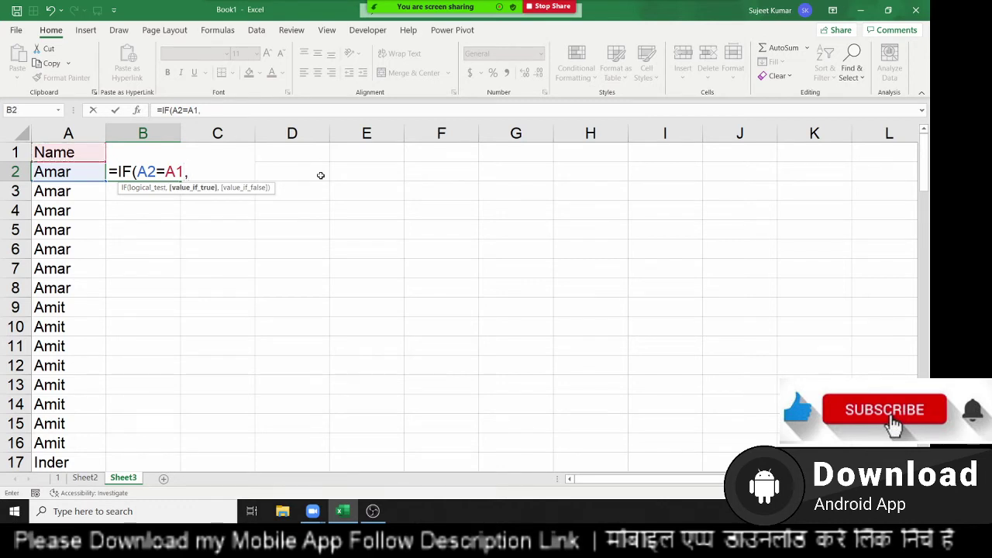
key(Up)
text(+1)
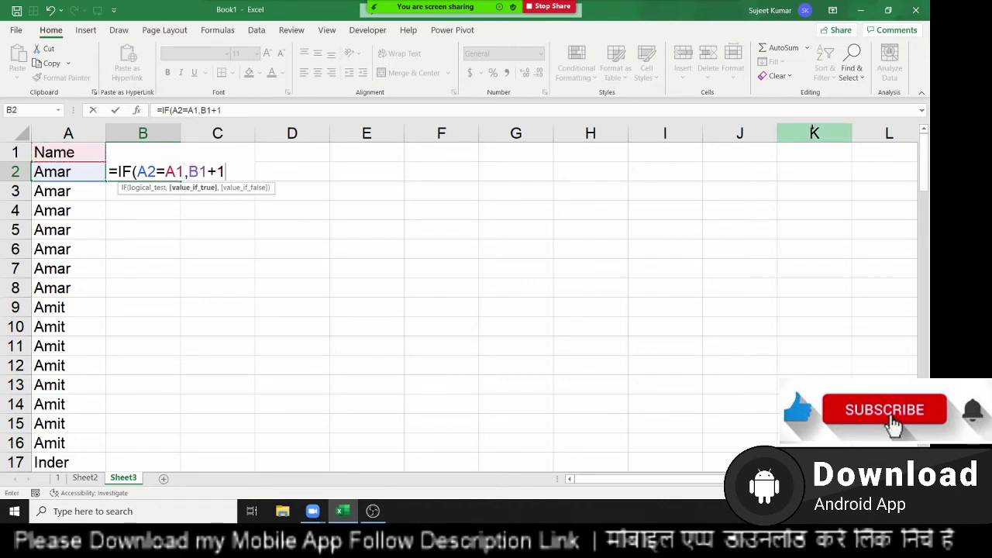
text(,)
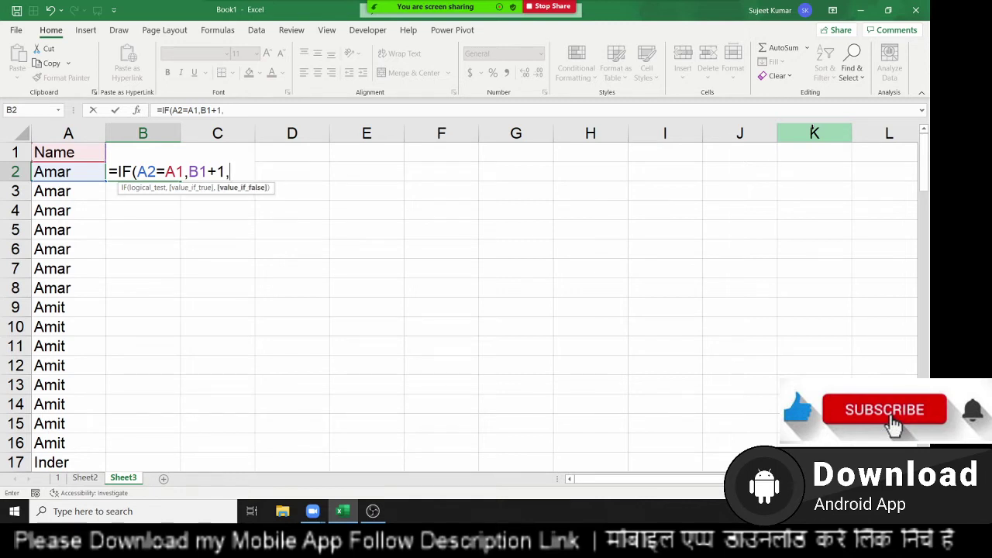
text(1)
text())
key(Return)
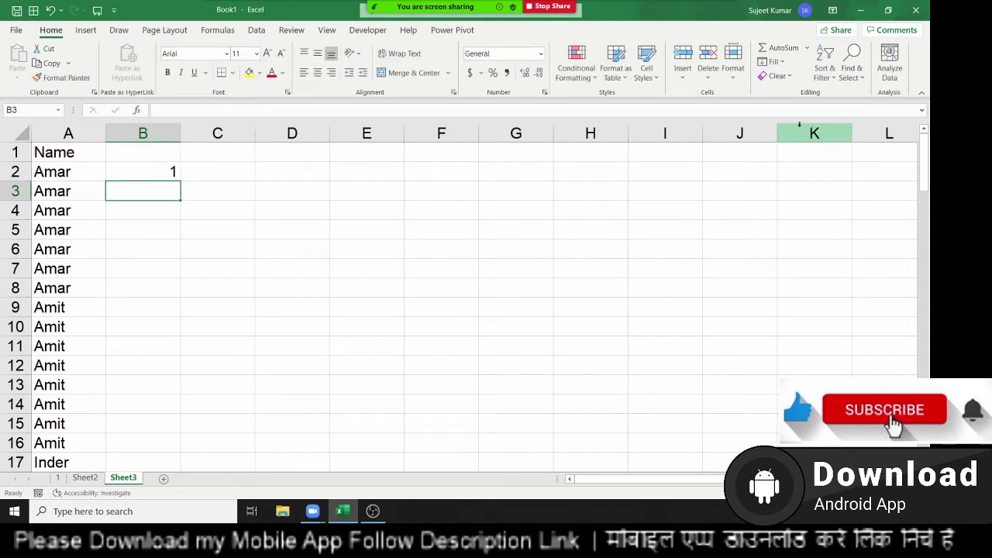
- Copy the count formula down the list and check where the count restarts at Amit
click(169, 172)
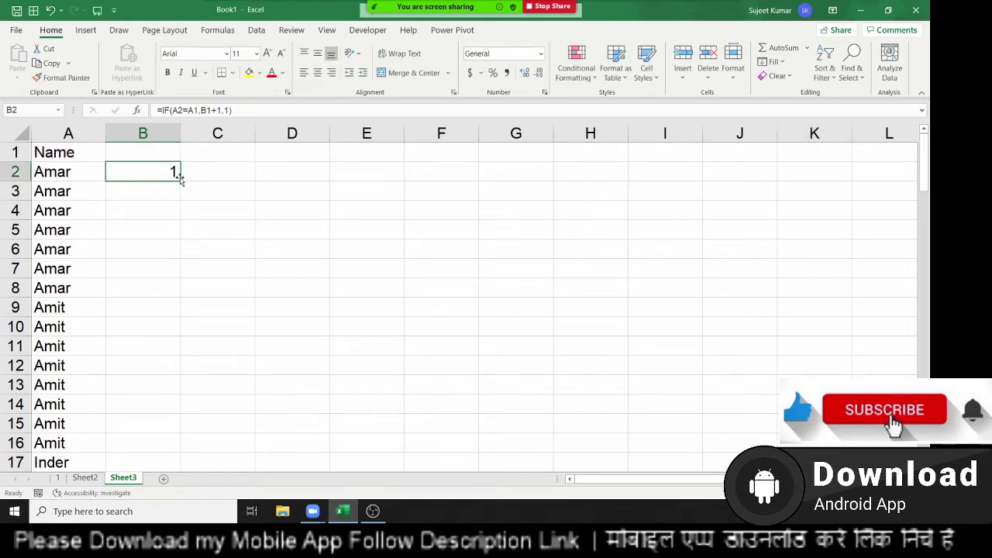
double_click(180, 183)
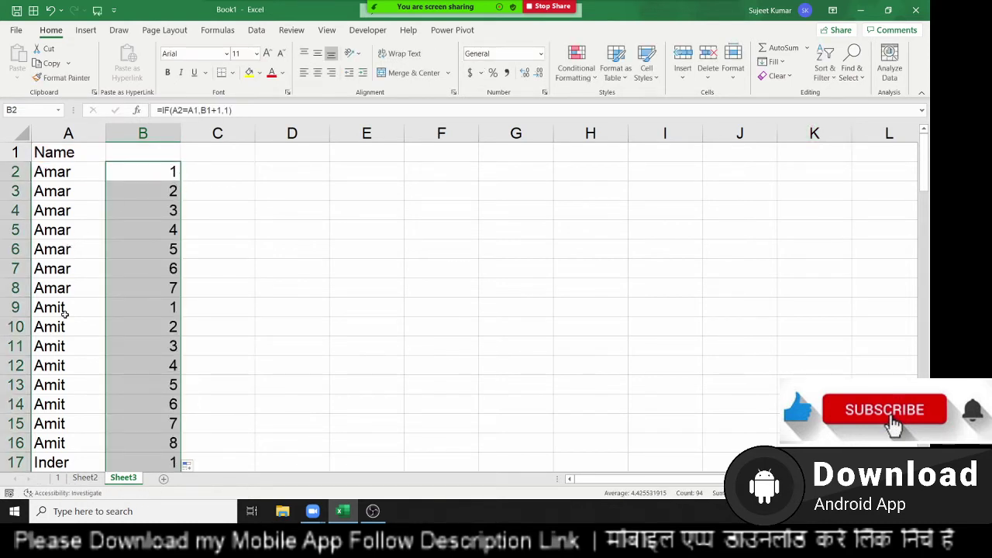
drag(65, 310, 65, 288)
click(147, 308)
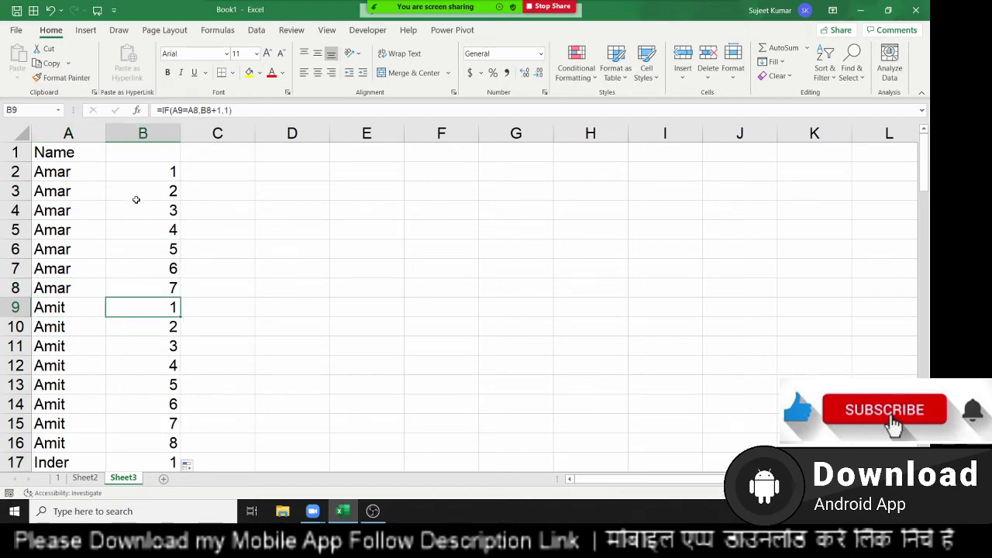
- Review the comparison, B1 reference and restart value in B2's formula, leaving it unchanged
double_click(143, 171)
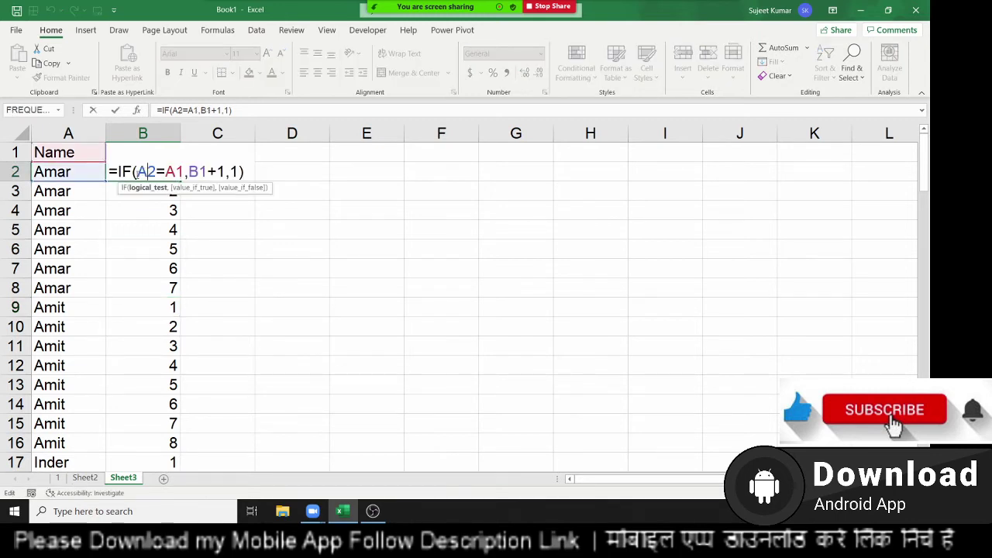
drag(138, 171, 184, 171)
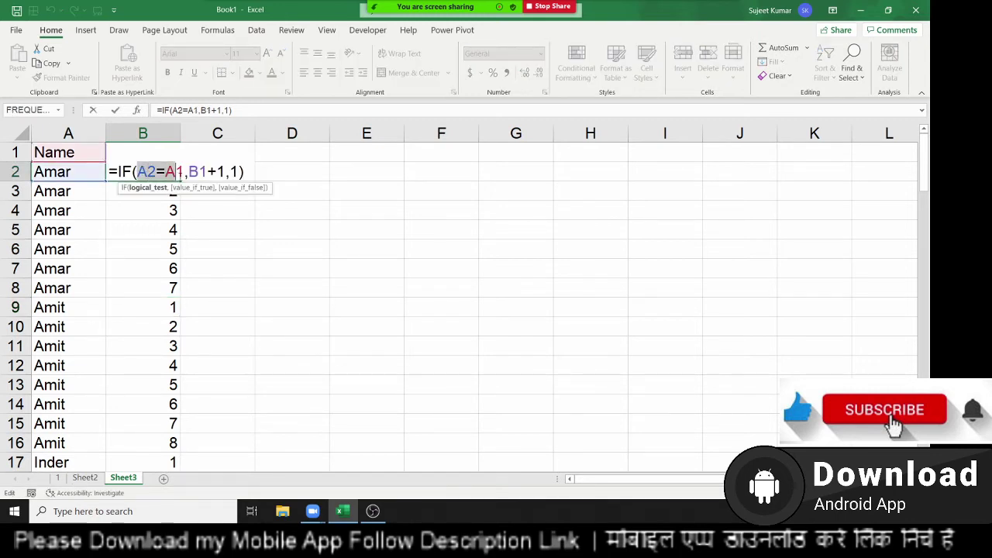
double_click(197, 171)
click(224, 171)
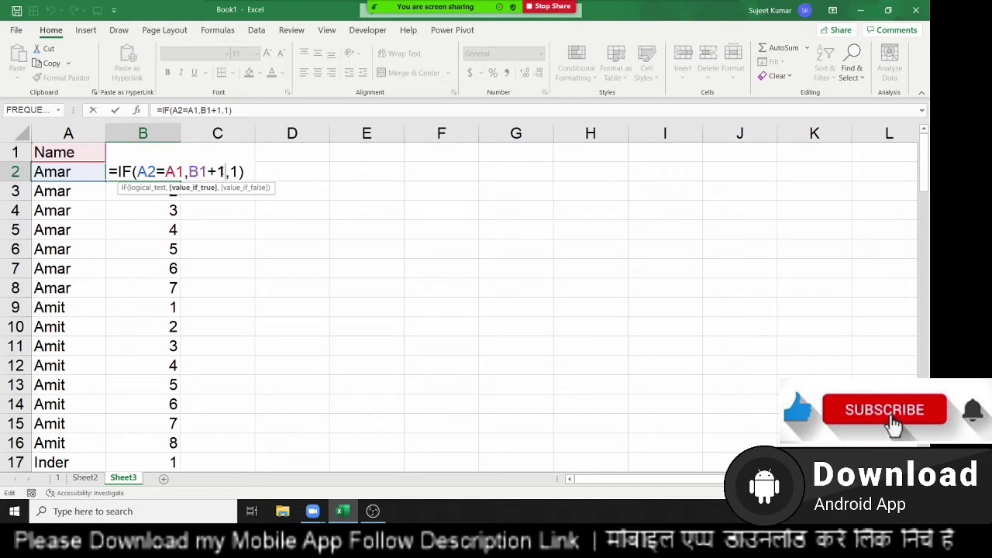
double_click(234, 171)
key(Return)
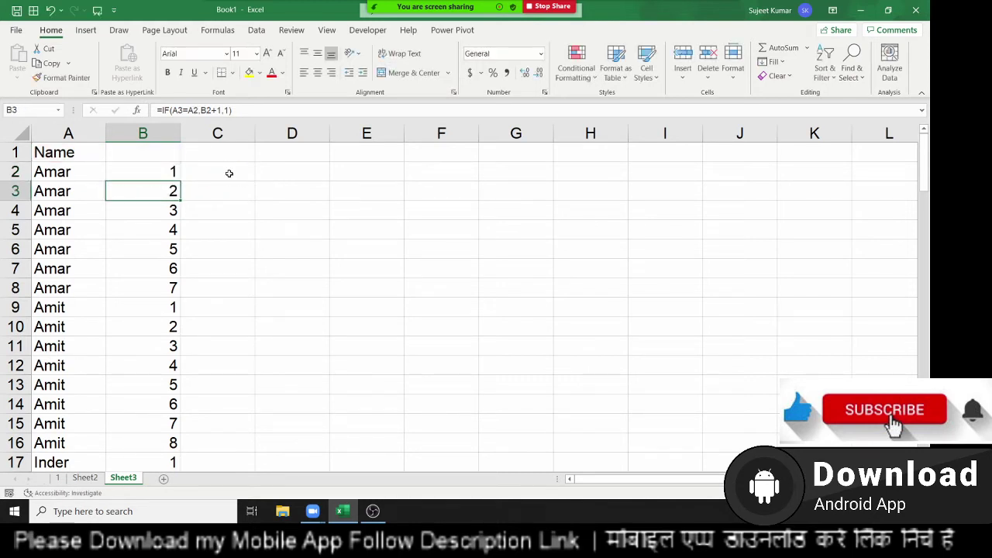
- Add the headers ID in E1 and Name in F1
click(390, 158)
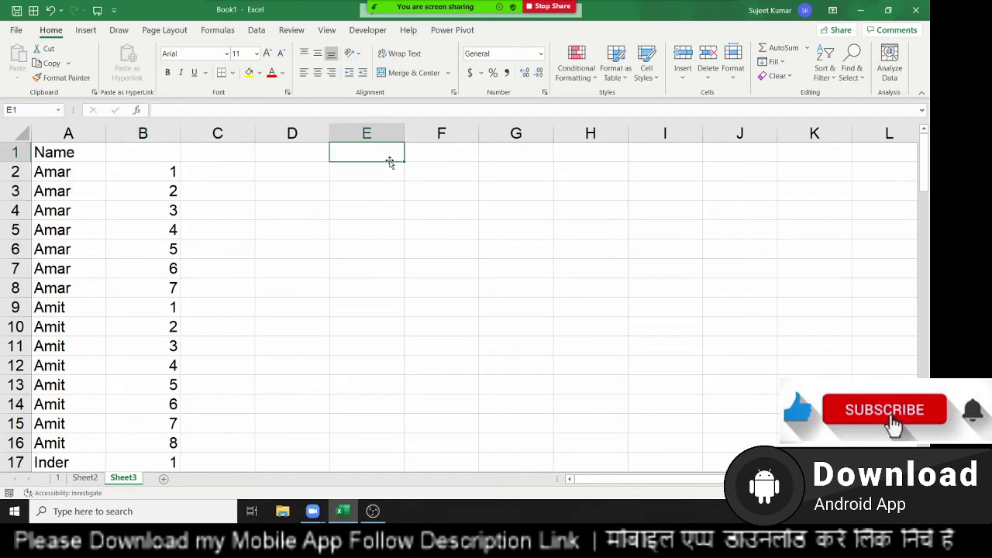
text(Name)
key(Escape)
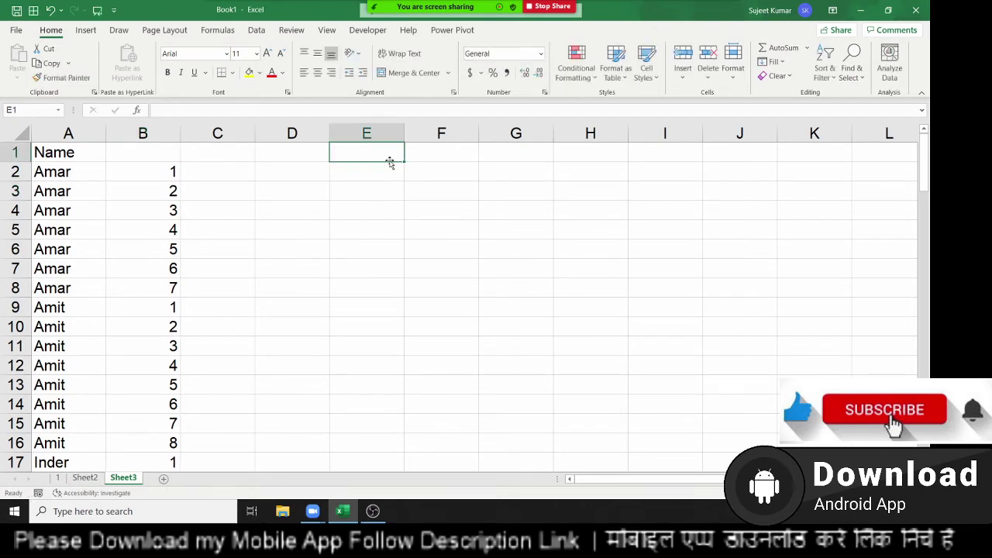
text(ID)
key(Tab)
text(N)
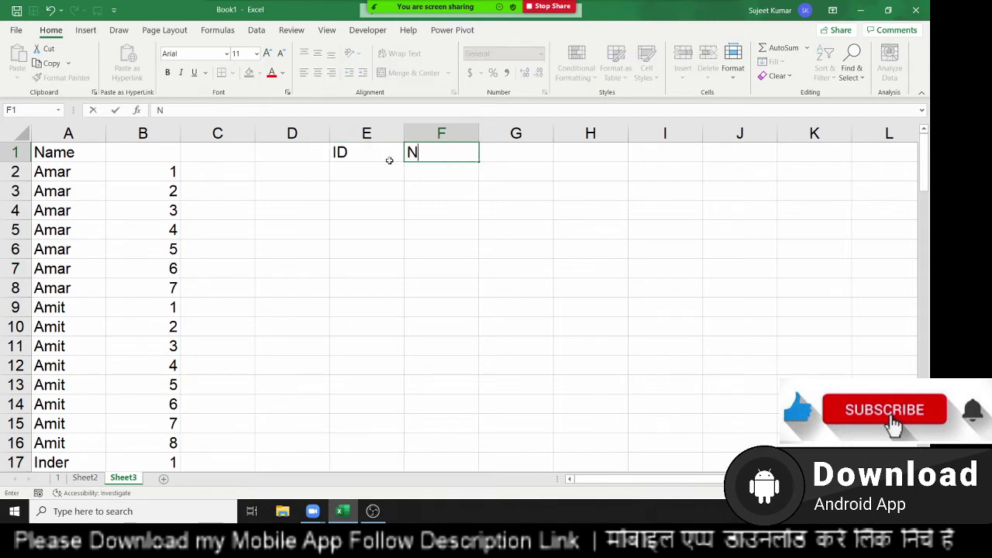
text(ame)
key(Tab)
- Enter ID 1 with the name Puja in row 2
key(shift+Right)
key(shift+Right)
key(shift+Right)
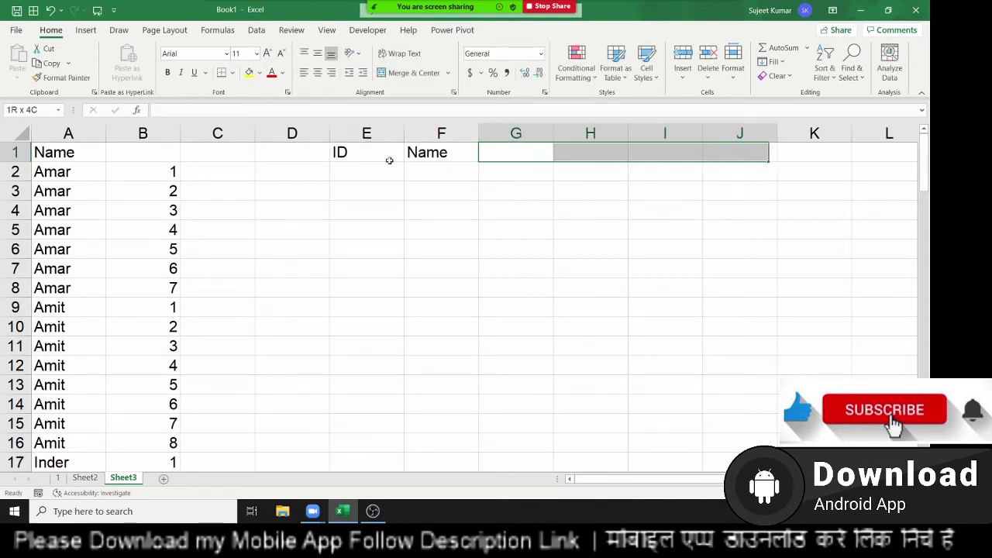
key(Down)
key(Left)
key(Left)
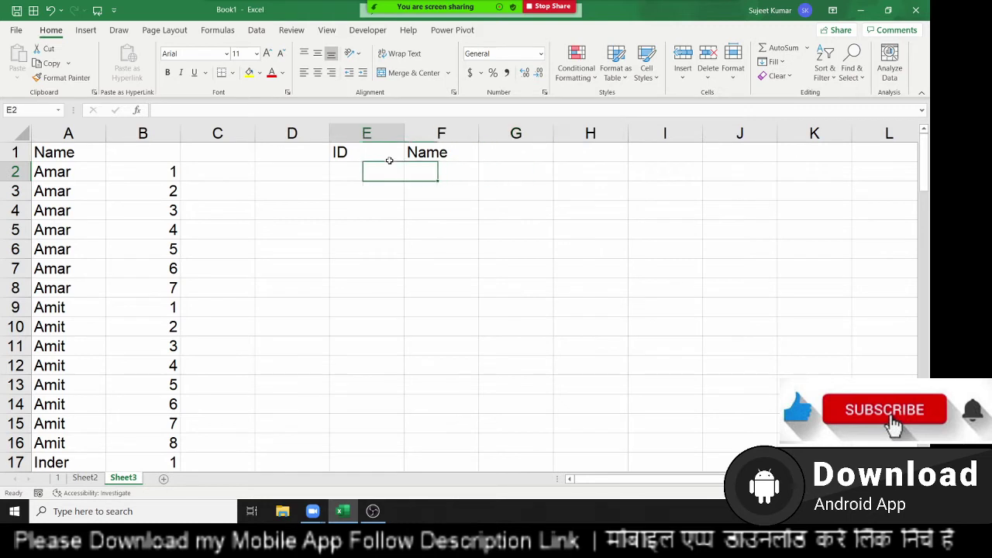
text(1)
key(Tab)
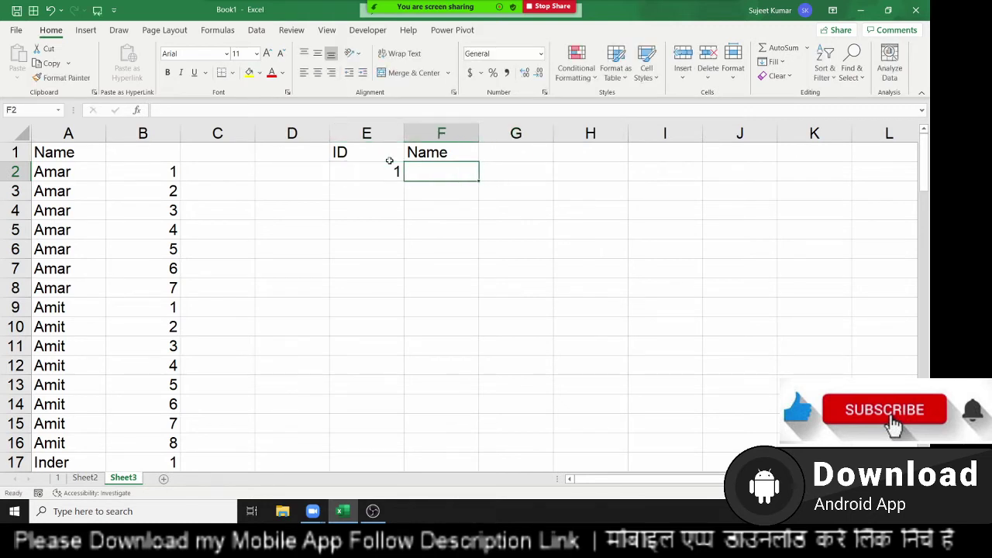
text(Puja)
key(Return)
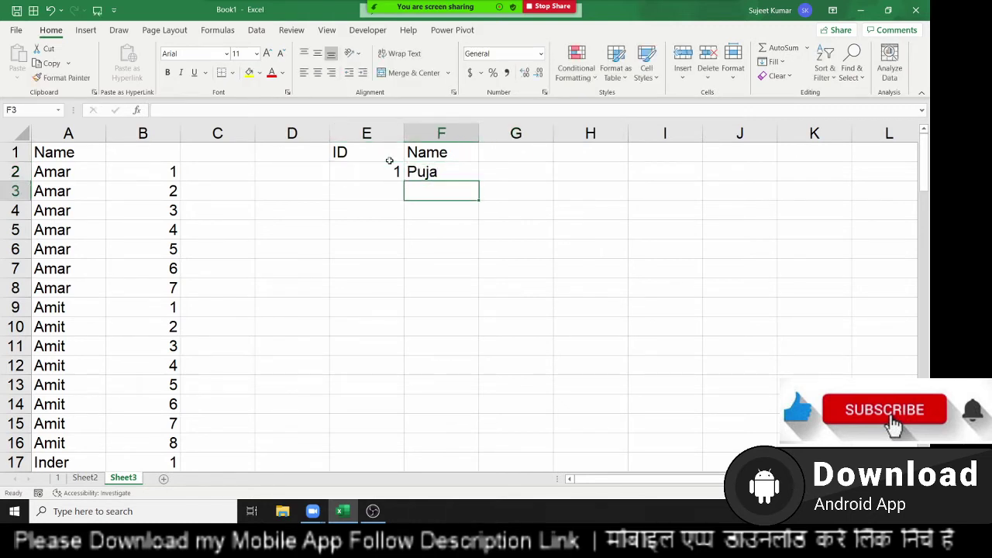
- Try ID 2 with the name Om in row 3, then clear both cells
text(Om)
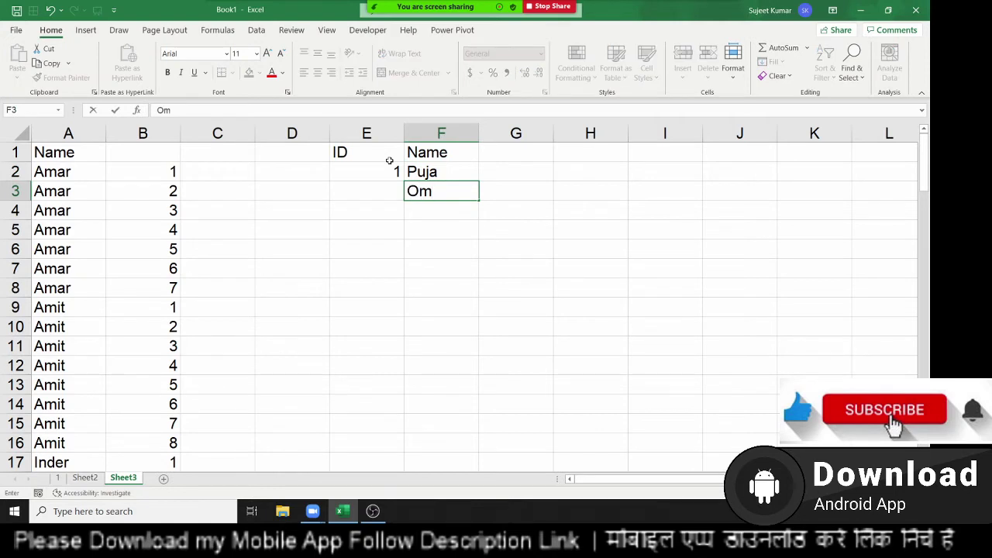
key(Return)
key(Up)
key(Left)
text(2)
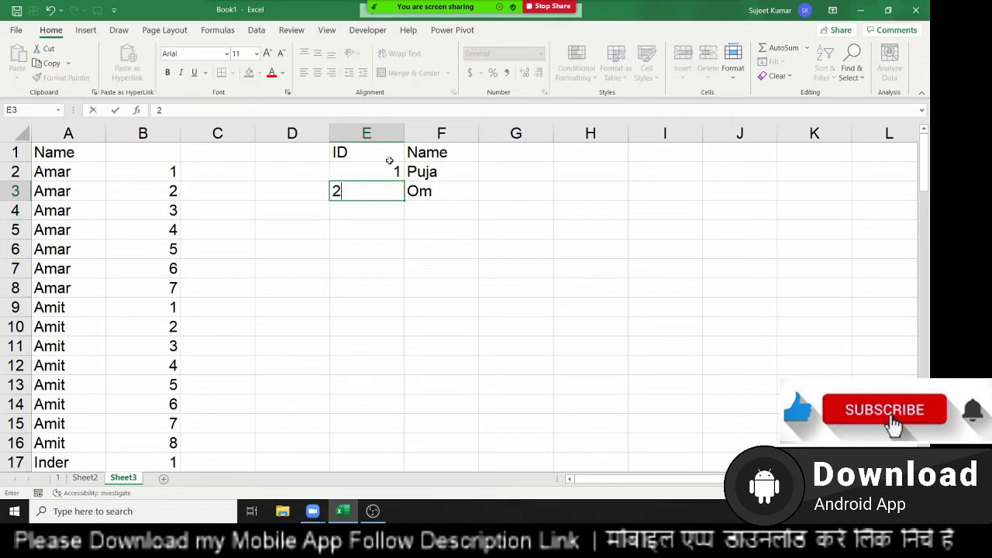
key(Return)
key(Up)
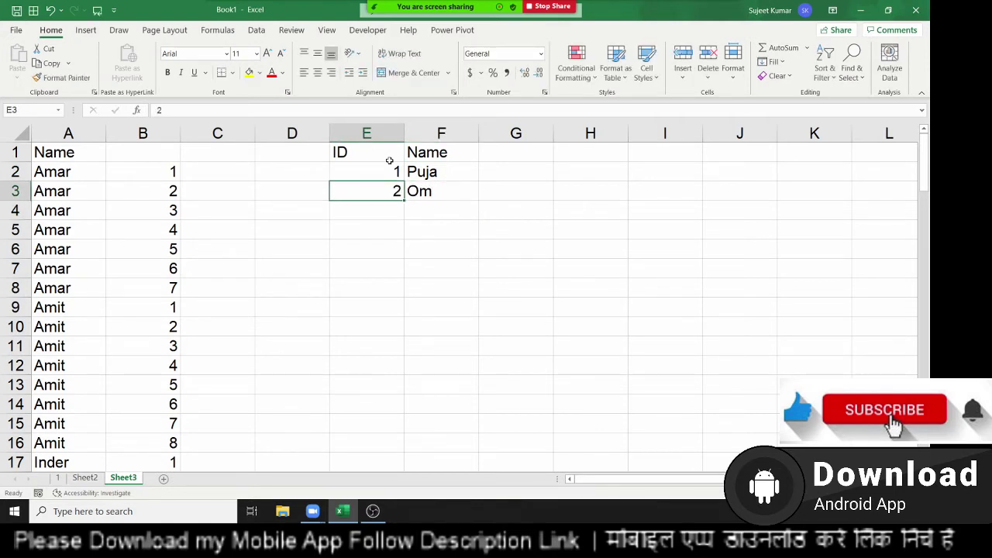
key(Delete)
key(Right)
key(End)
key(Delete)
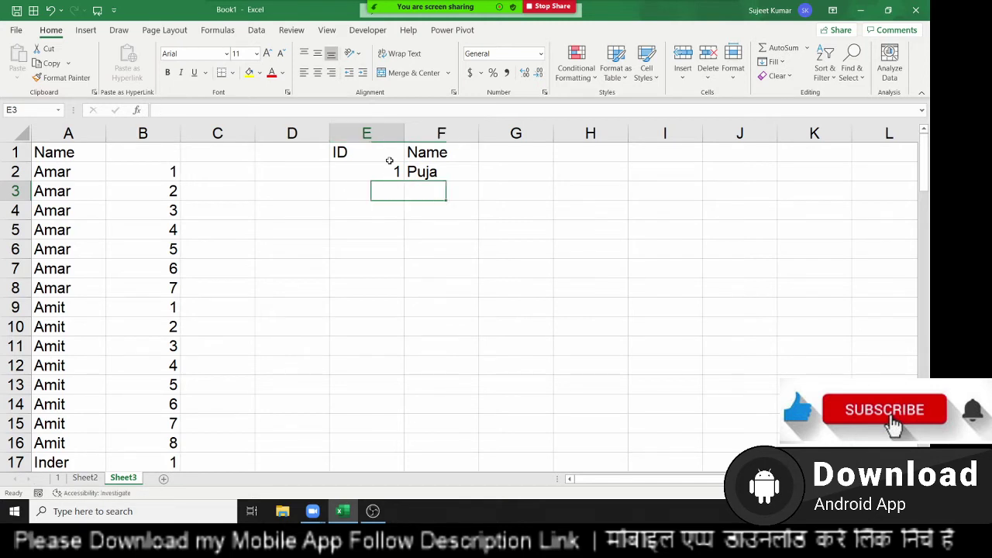
key(Left)
- Enter =IF(F3>0,E2+1,"") in E3 so an ID appears only when a name exists
text(=if)
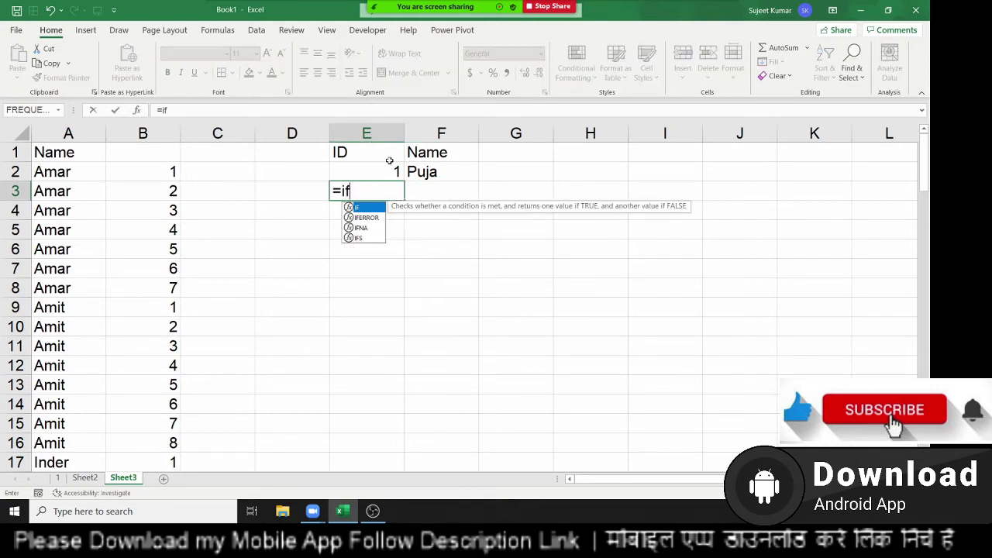
key(Tab)
key(Right)
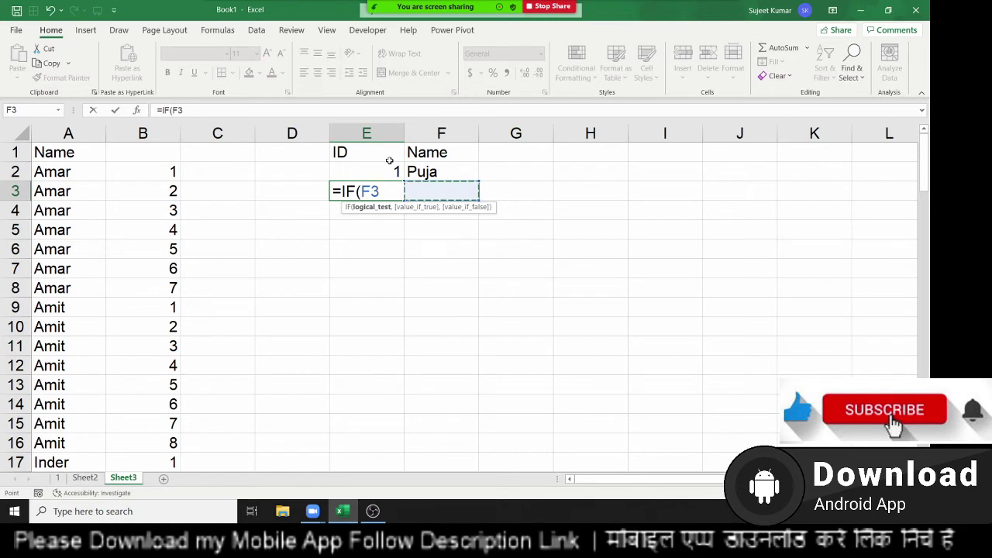
text(>0)
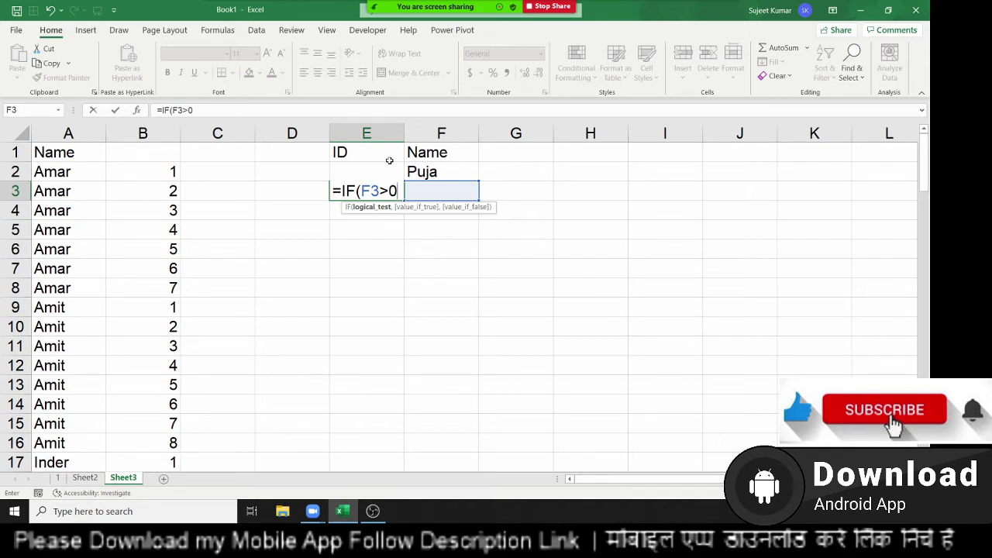
text(,)
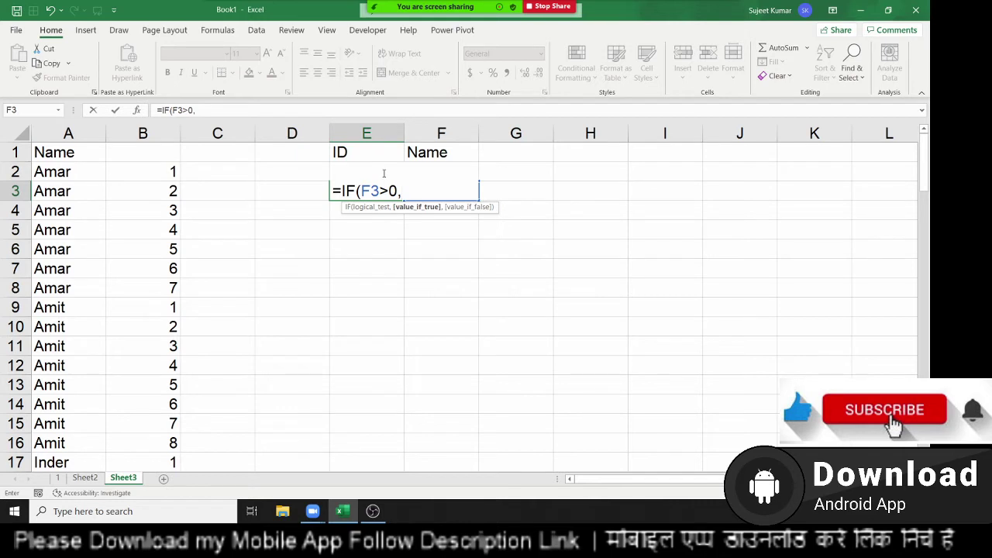
click(384, 173)
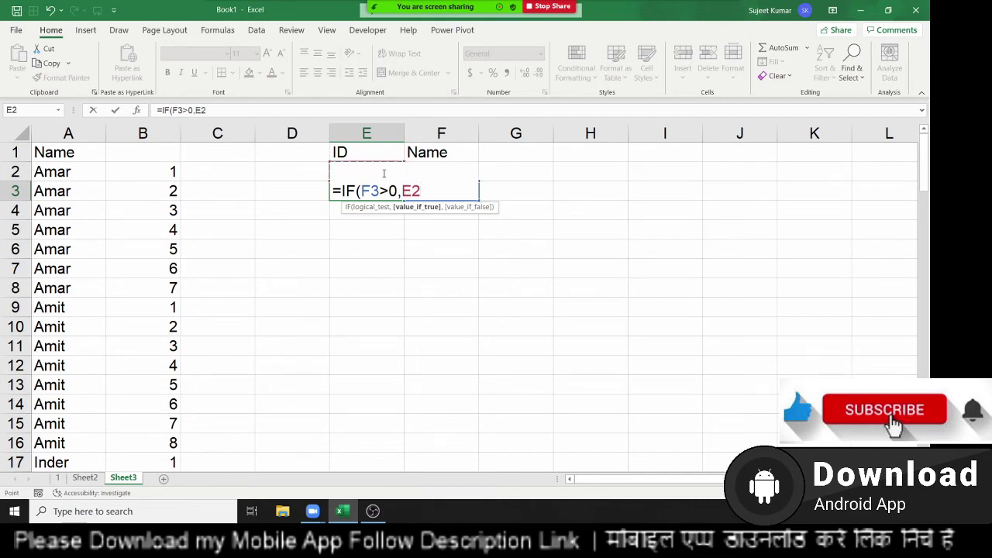
text(+1)
text(,)
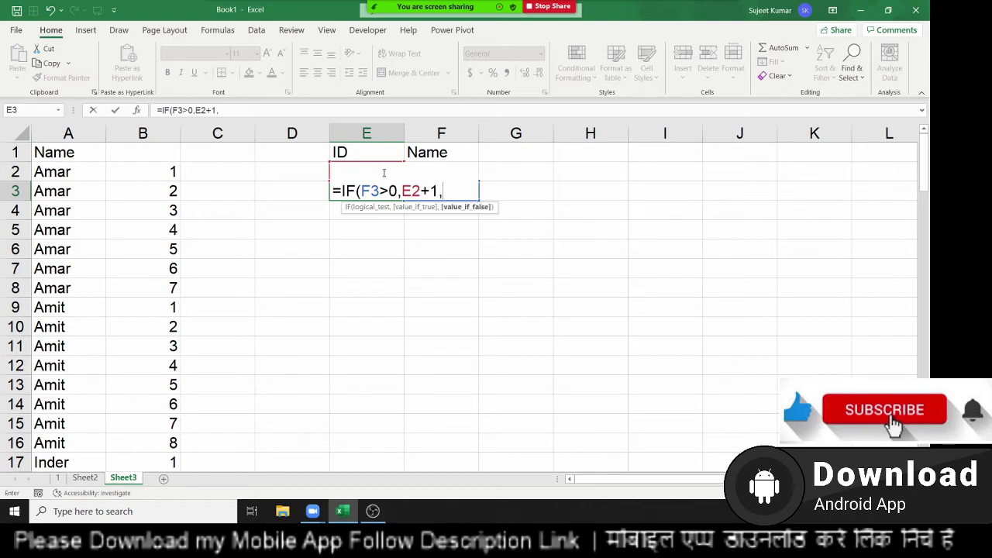
text("")
key(BackSpace)
key(BackSpace)
text("")
key(Return)
- Copy the E3 ID formula down to E12
key(Up)
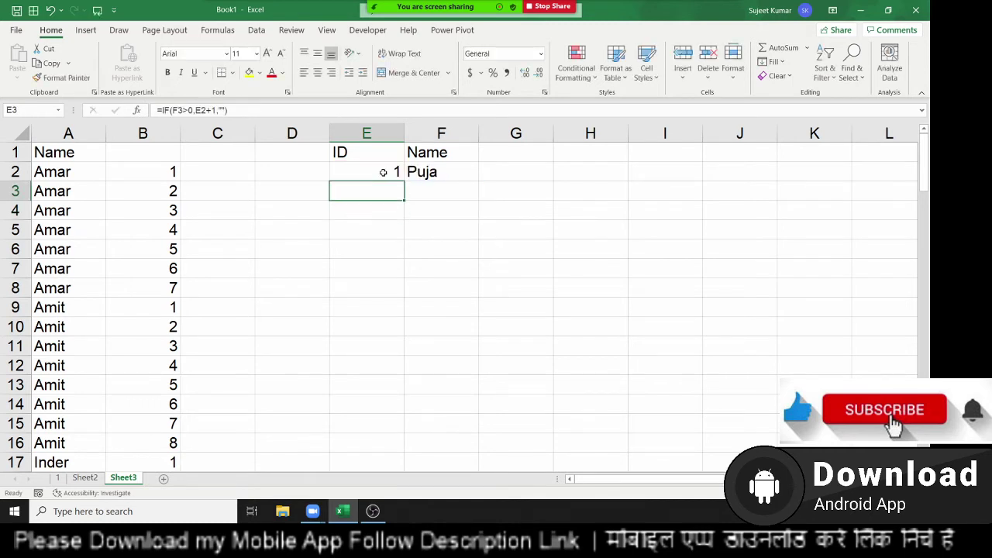
drag(404, 199, 394, 371)
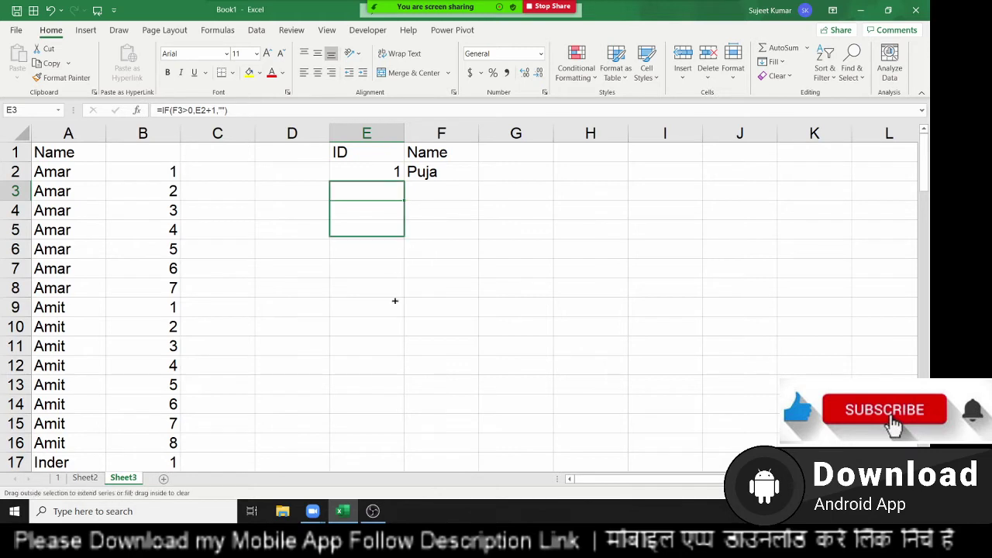
click(433, 192)
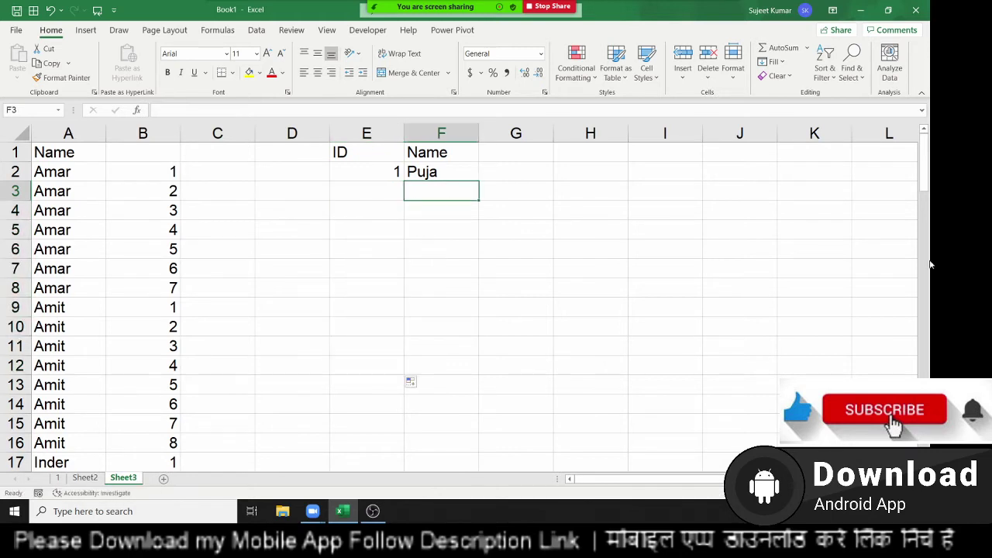
- Enter Inder, Umesh and Kavita in F3:F5, leave F6 blank, and enter om in F7
text(Inder)
key(Return)
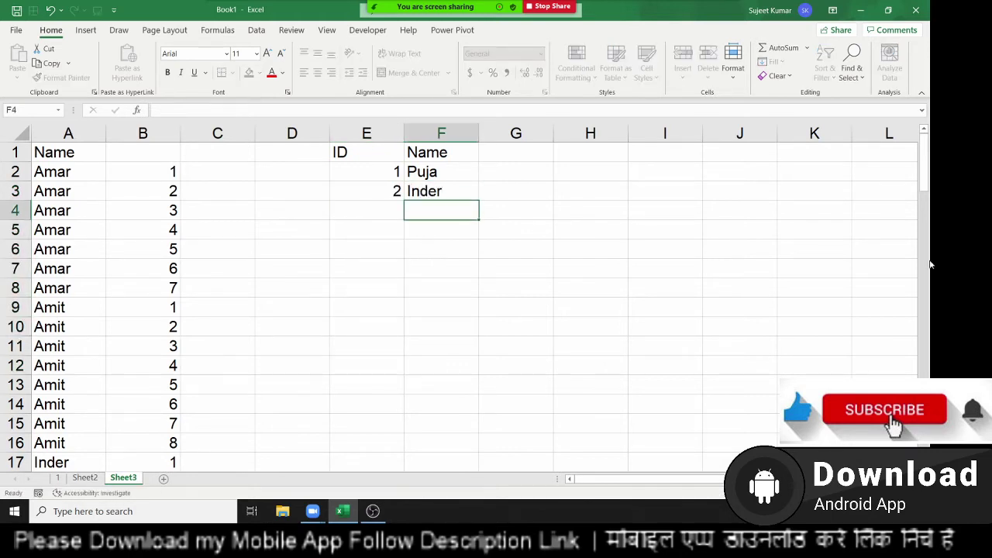
text(Um)
text(esh)
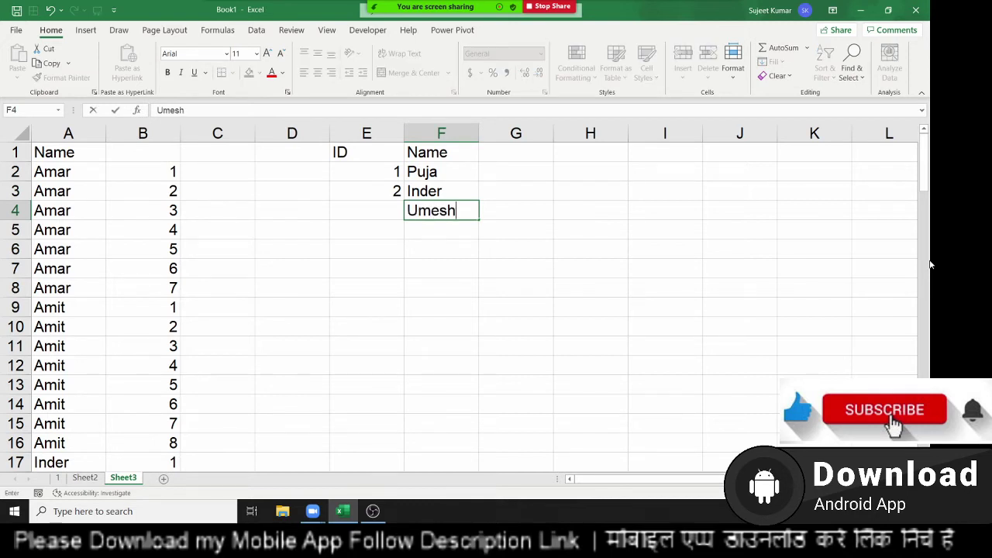
key(Return)
text(Kav)
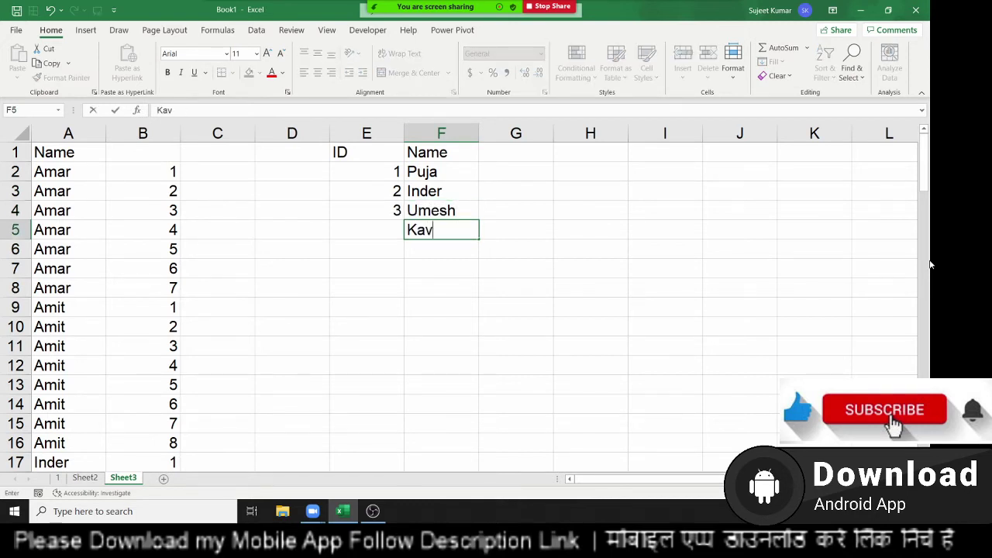
text(ita)
key(Return)
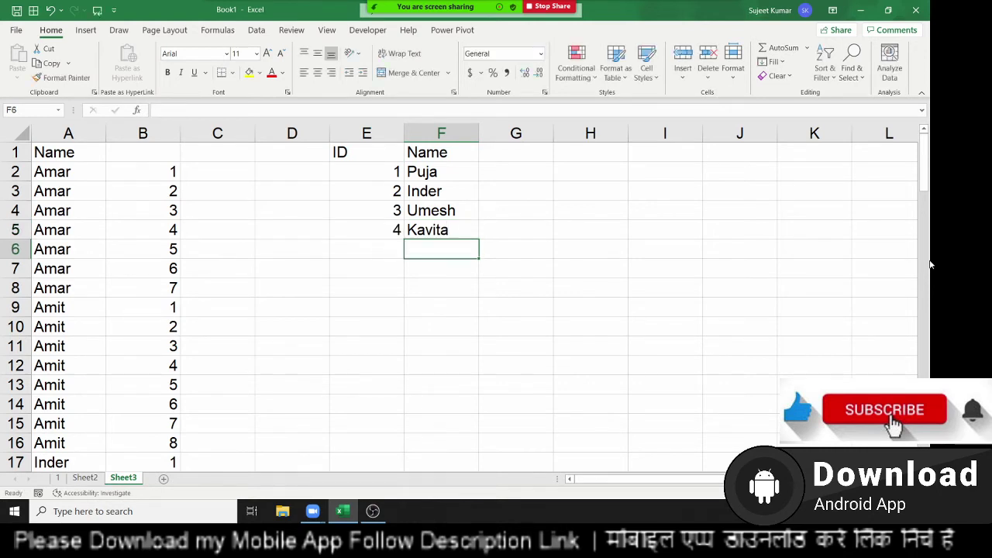
key(Down)
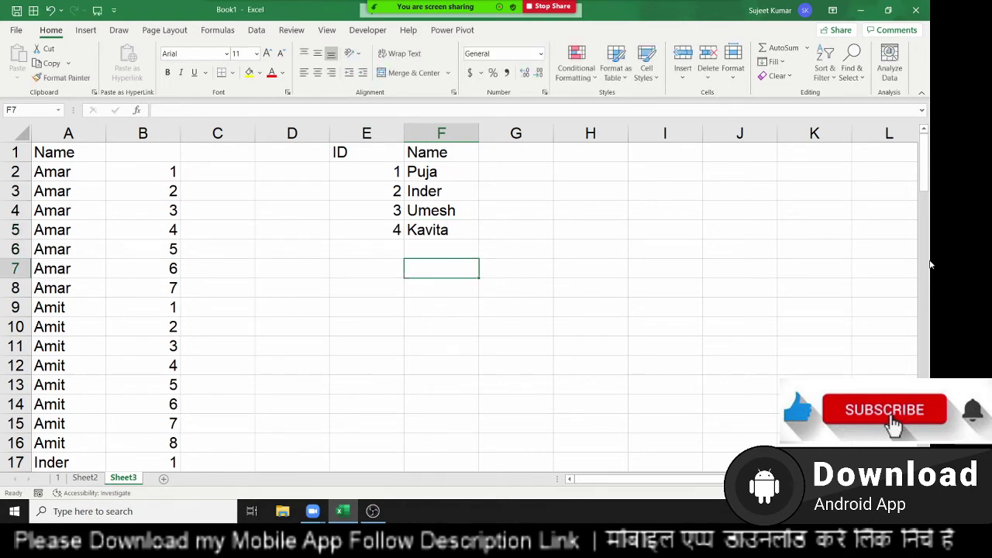
text(om)
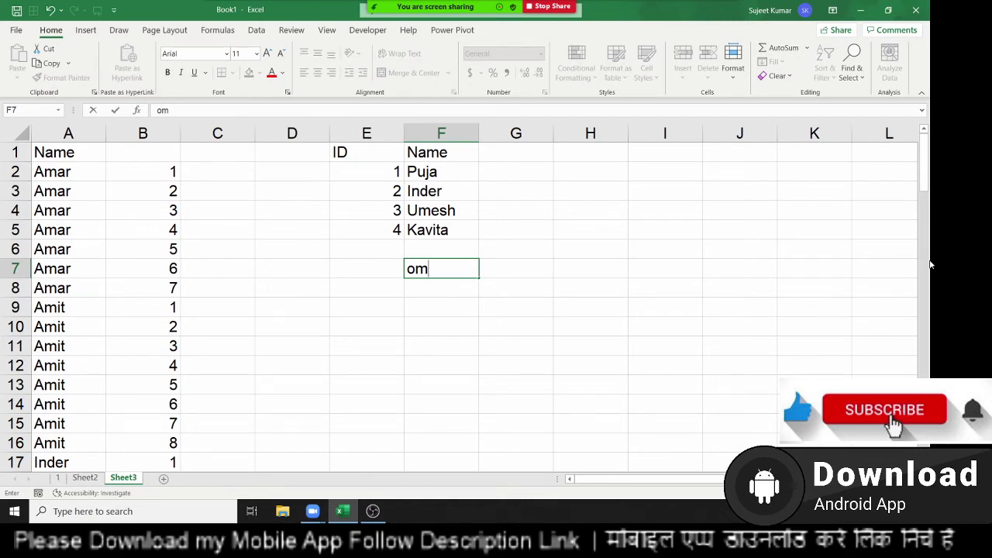
key(Return)
key(Up)
key(Left)
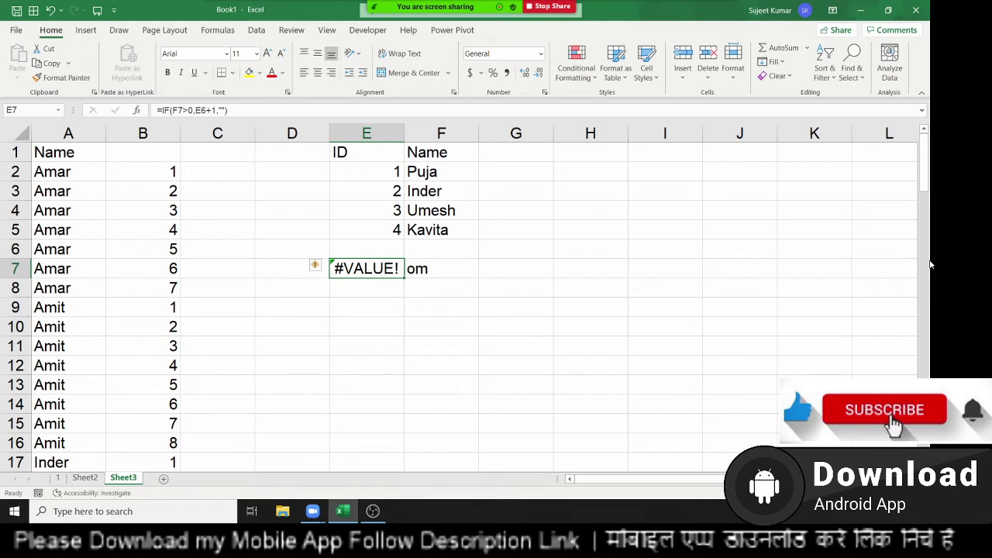
- Inspect E7's formula and its E6+1 reference, leaving it unchanged
key(F2)
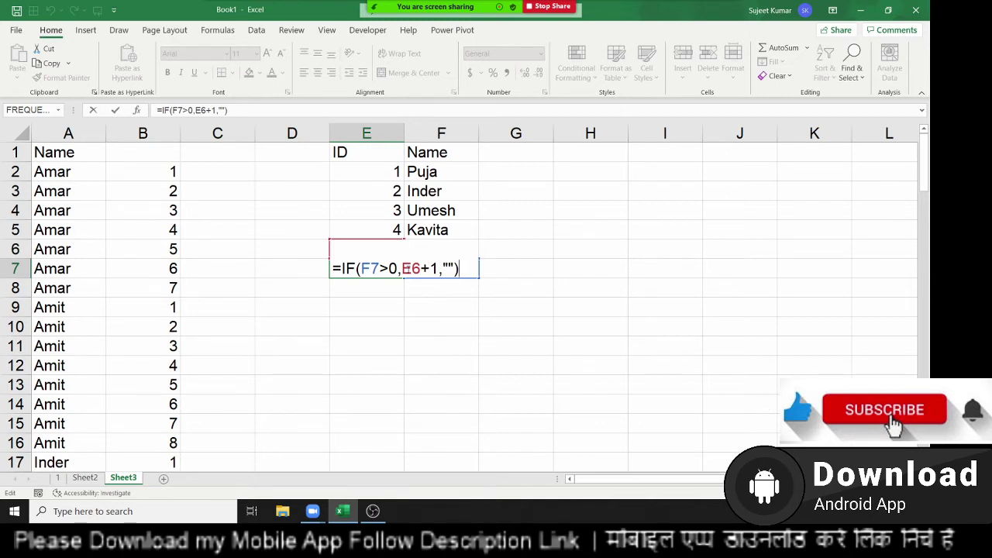
mouse_move(402, 268)
mouse_down()
mouse_move(442, 269)
mouse_move(439, 282)
mouse_up()
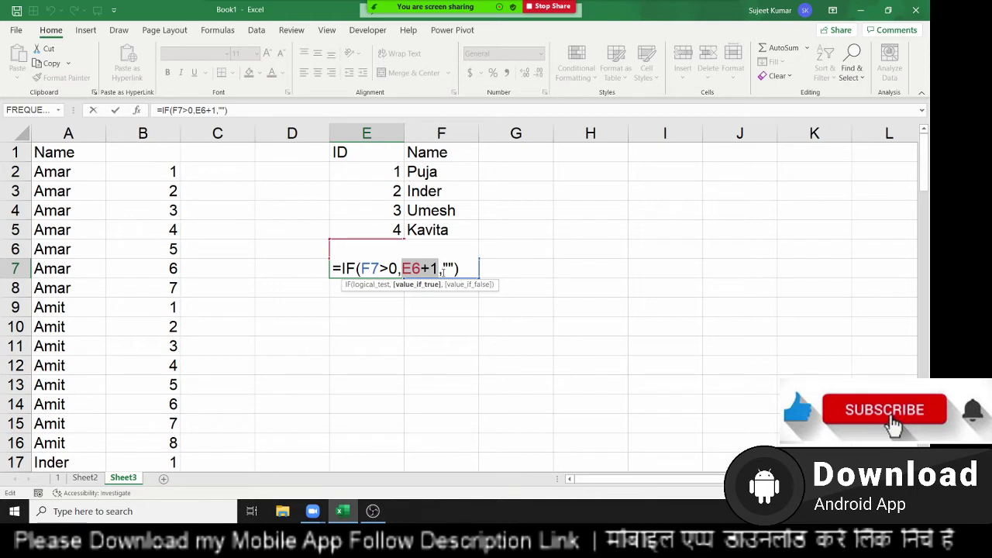
key(ctrl+Return)
- Enter the test formula =H5+1 in H6, which returns 1
click(560, 244)
text(=)
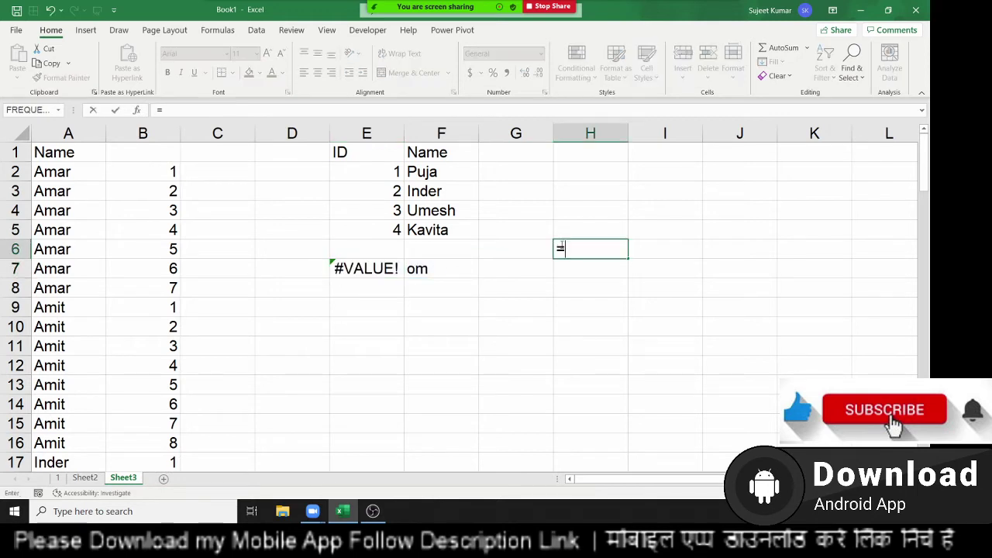
key(Up)
text(+1)
key(Return)
text(1)
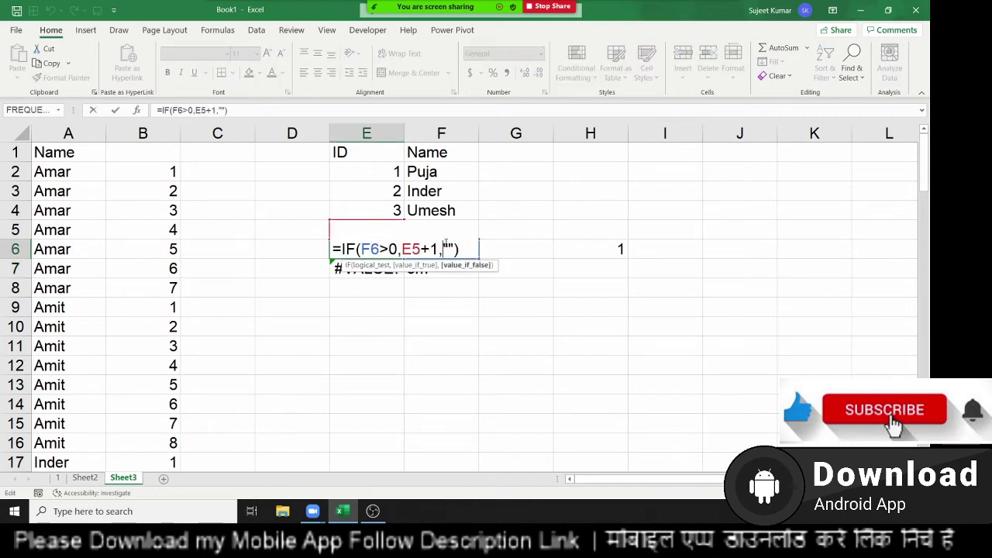
- Check the empty-text result in E6's formula, then move up the ID column to E3
double_click(447, 248)
key(Return)
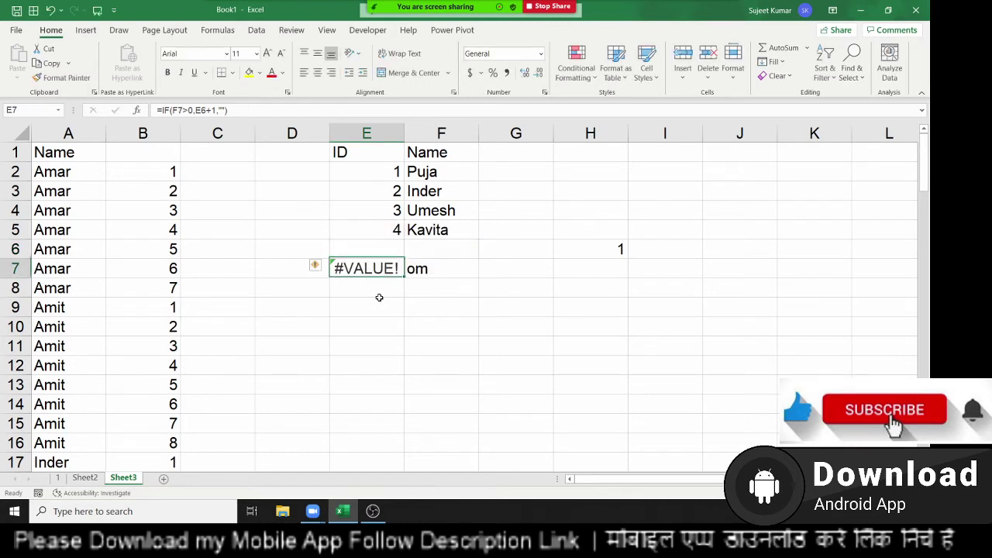
key(Up)
key(Down)
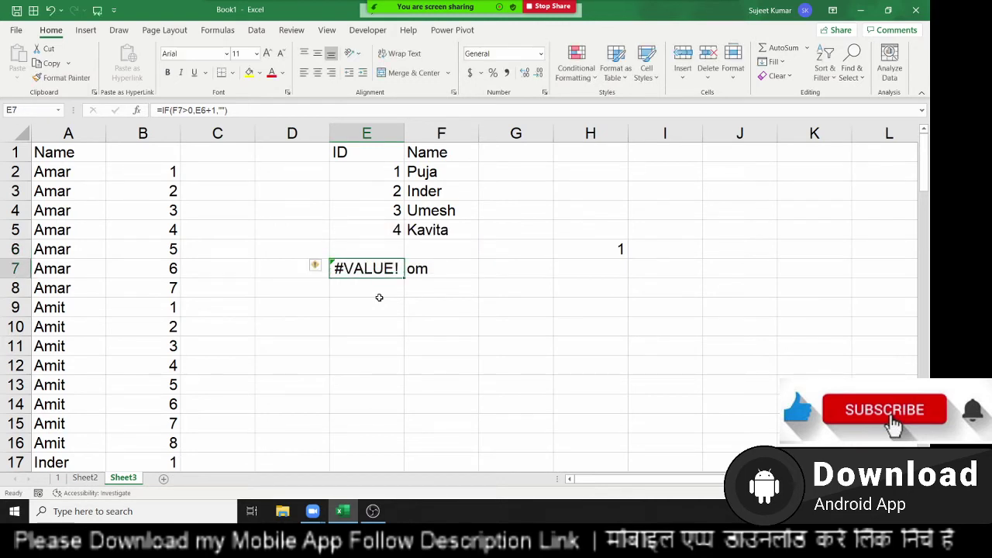
key(Up)
key(Up)
key(Up)
key(Up)
- Clear the old IDs and enter =IF(F3>0,MAX(E2:E2)+1,"") in E3
key(shift+Down)
key(shift+Down)
key(shift+Down)
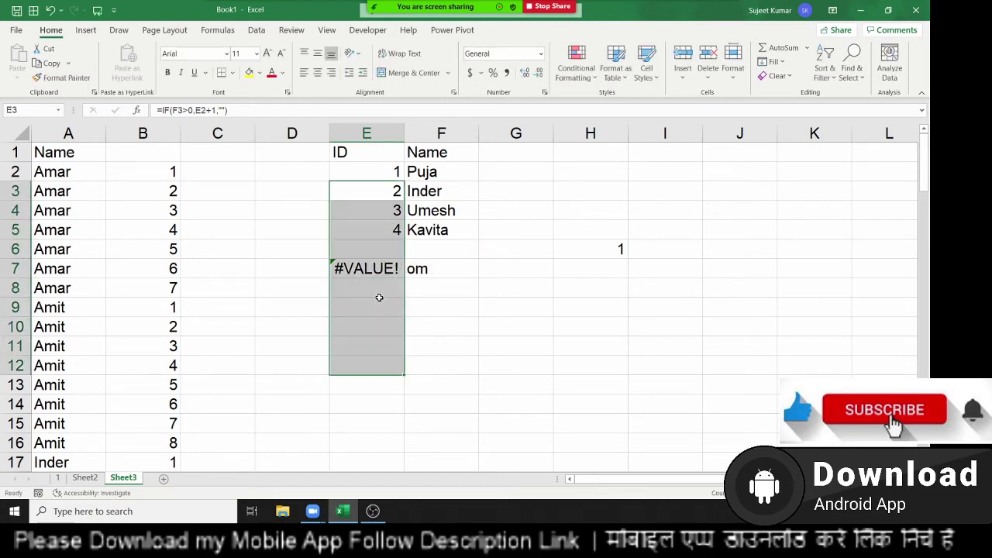
key(Delete)
key(Up)
key(Down)
text(=)
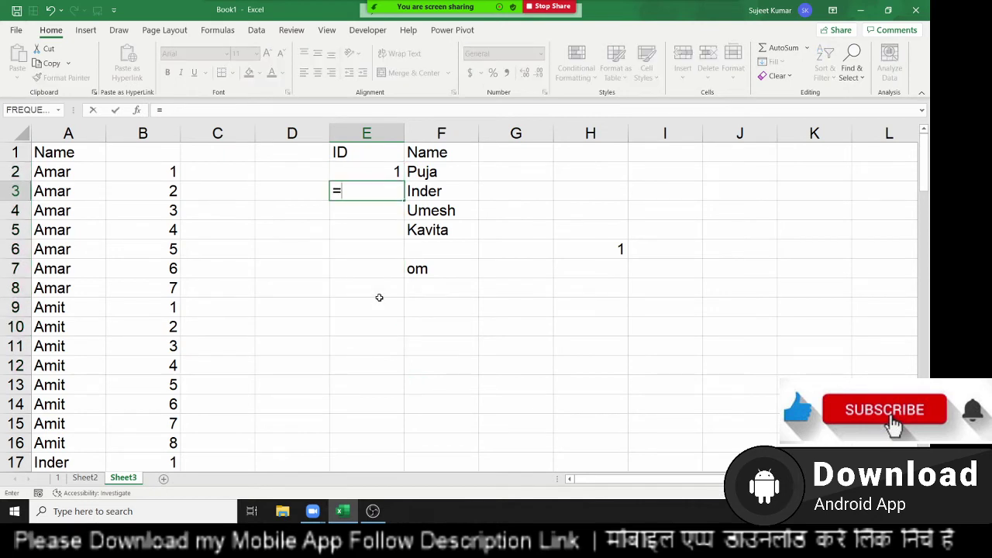
text(if)
key(Tab)
key(Up)
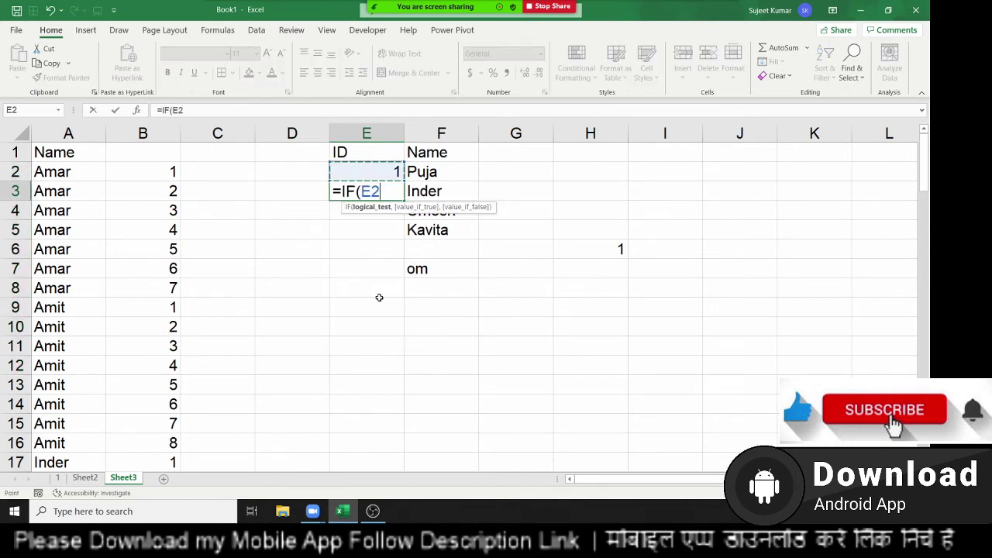
key(Down)
key(Right)
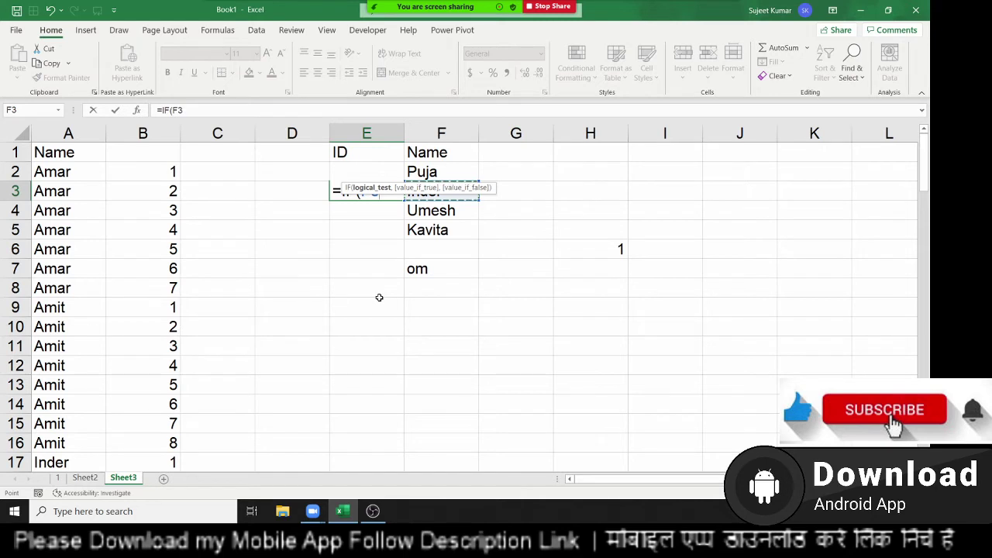
text(>0)
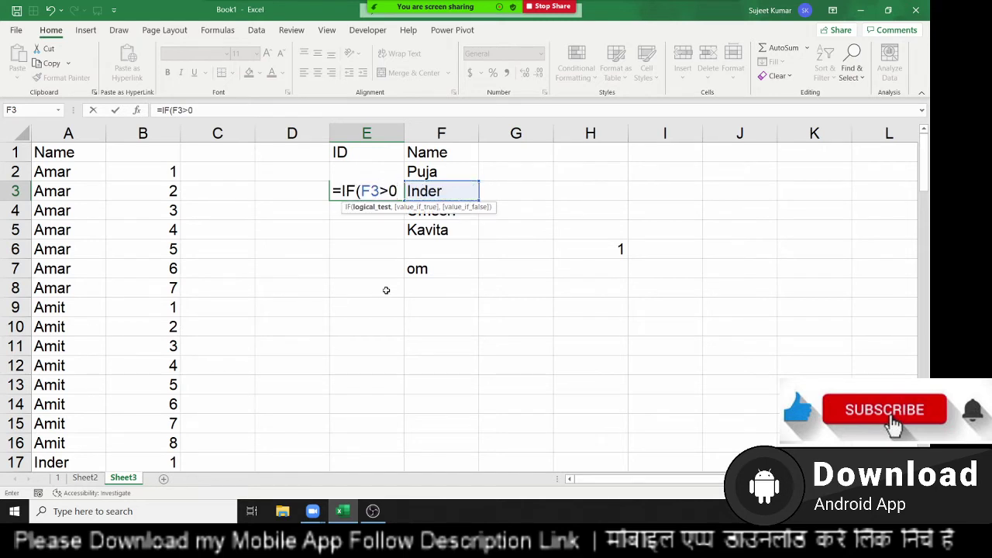
text(,)
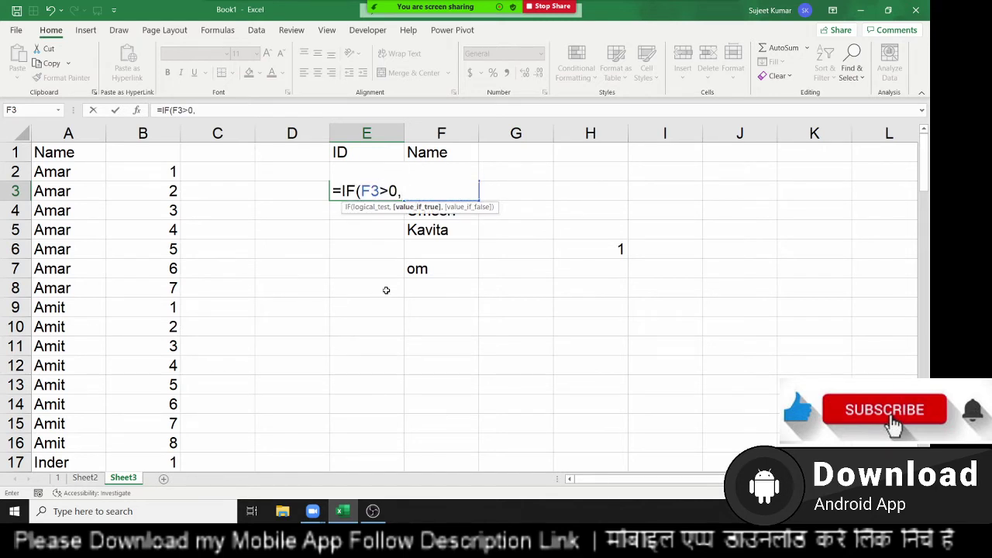
text(max)
key(Tab)
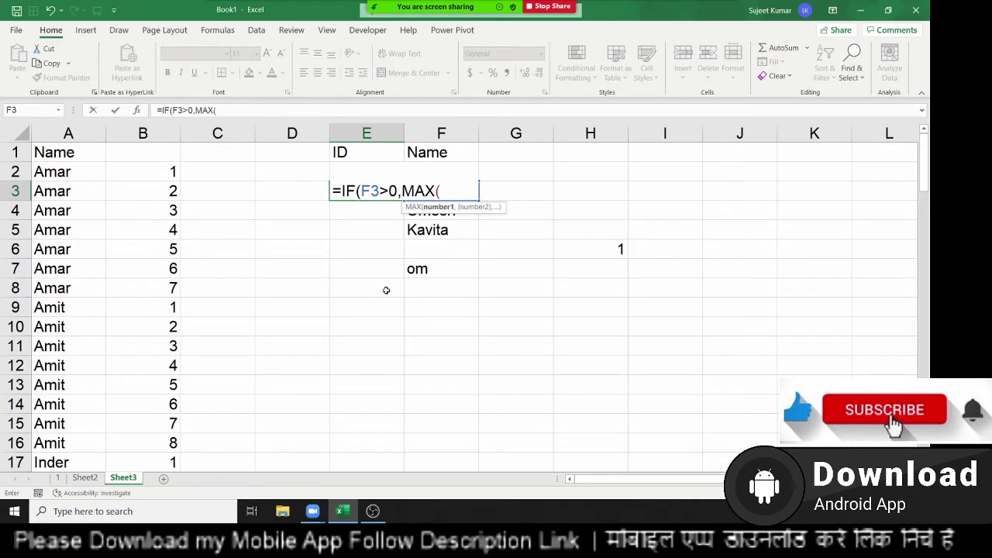
key(Up)
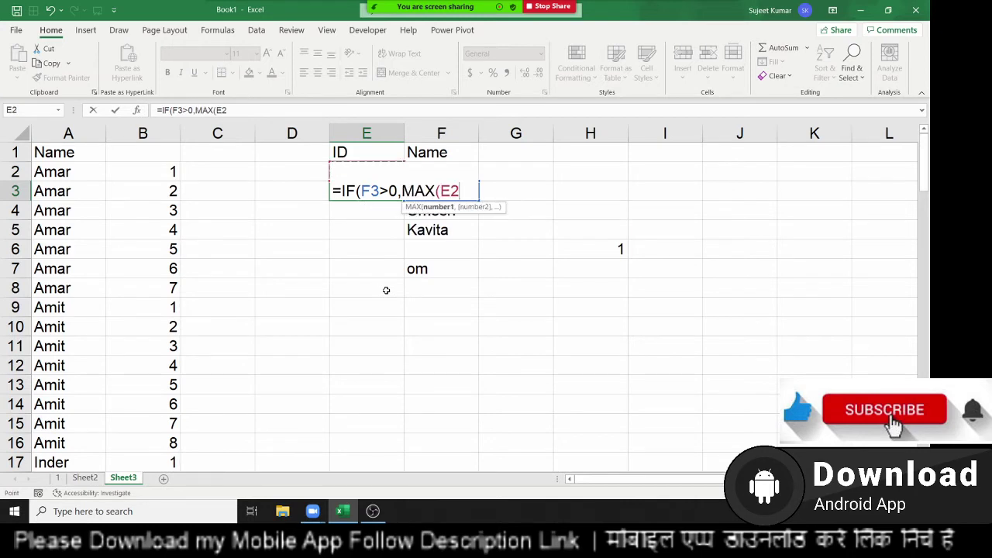
key(F8)
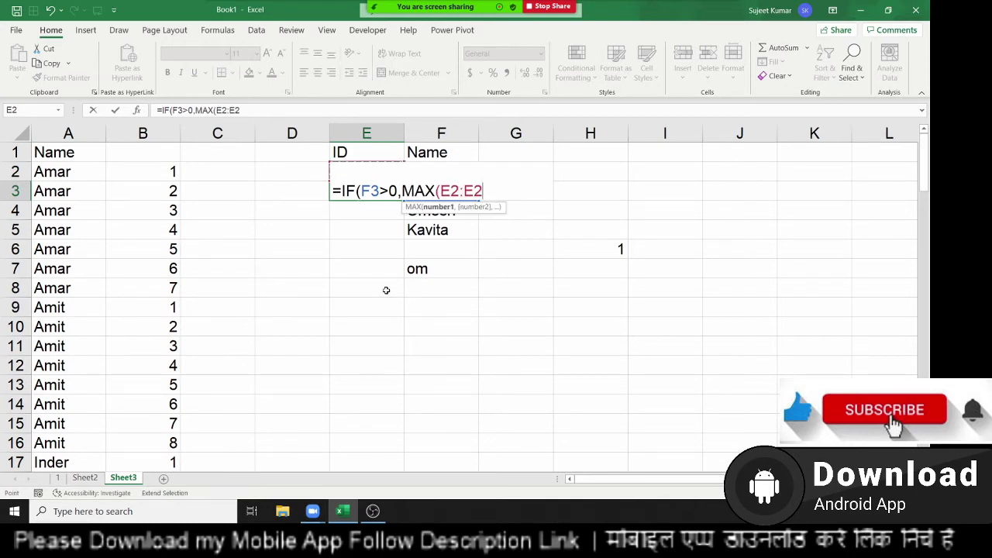
text()+1,)
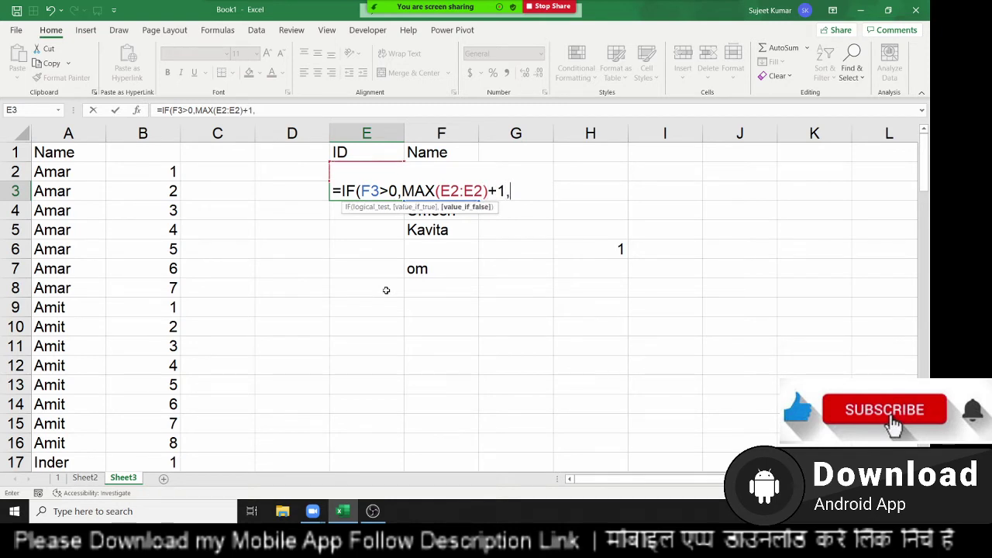
text(""))
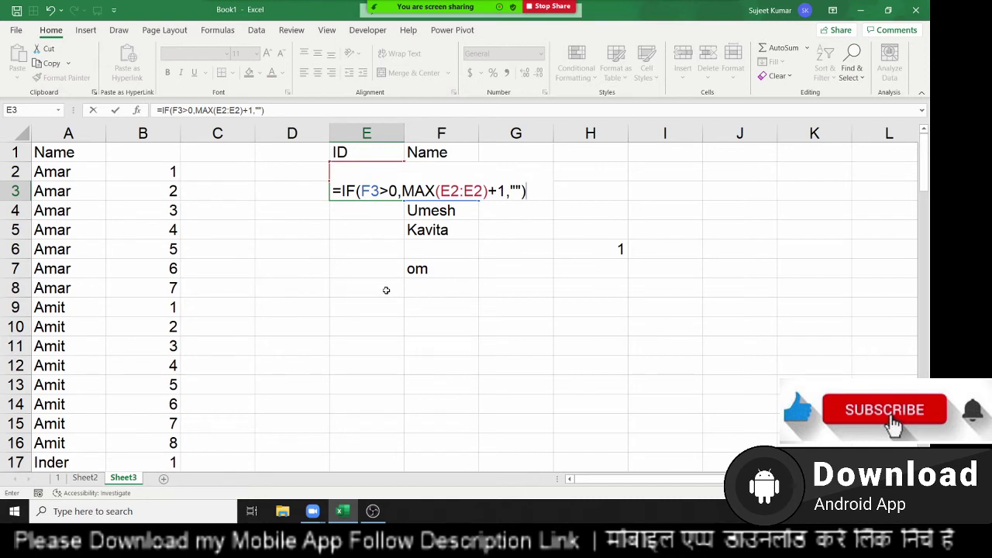
- Anchor the range as MAX($E$2:E2), fill the ID formula down to E7 and verify it
click(451, 191)
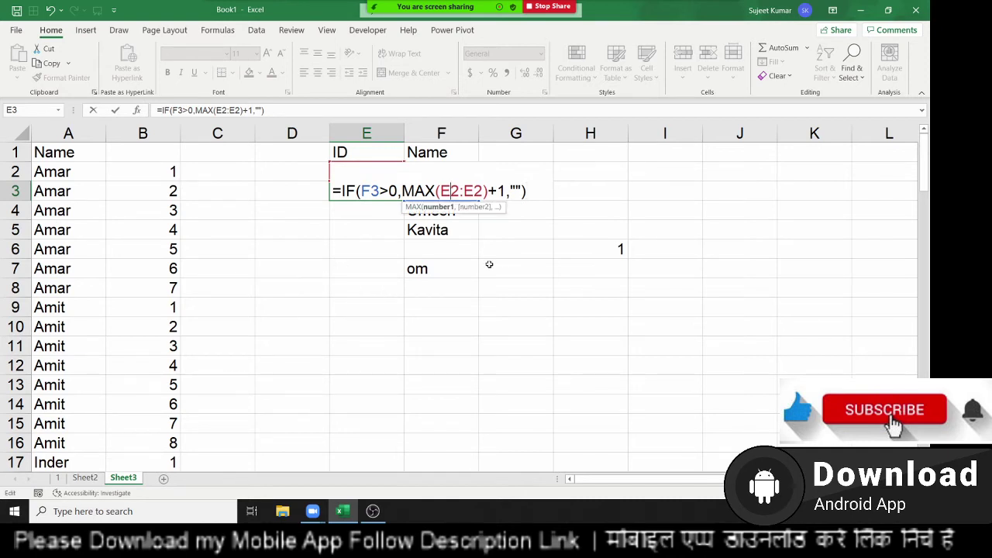
key(F4)
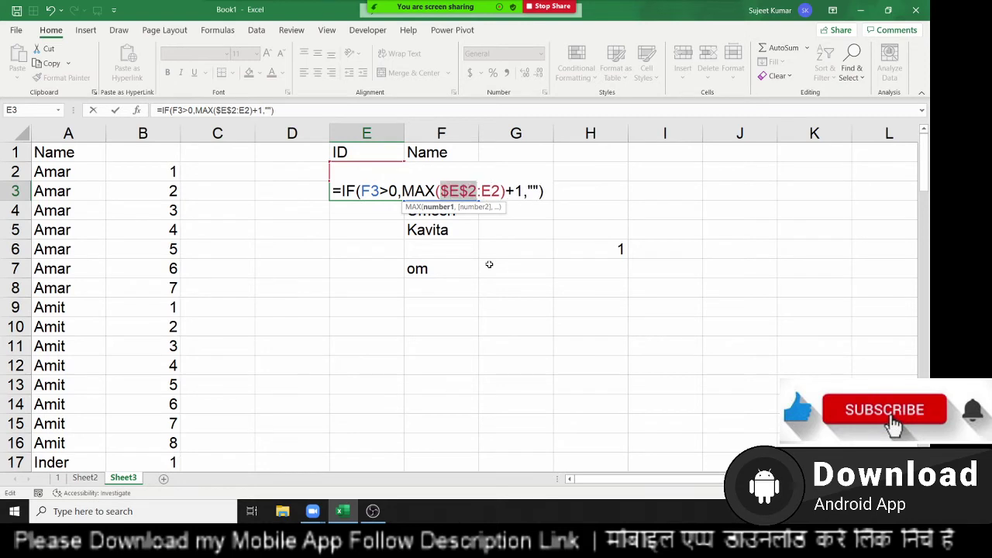
key(Return)
click(372, 200)
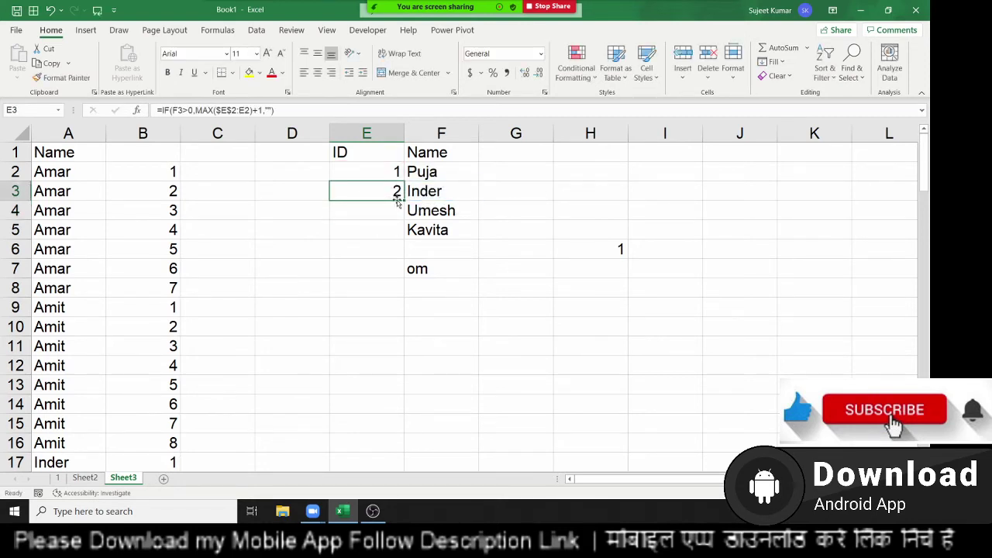
drag(396, 199, 391, 272)
click(362, 322)
click(379, 268)
double_click(379, 268)
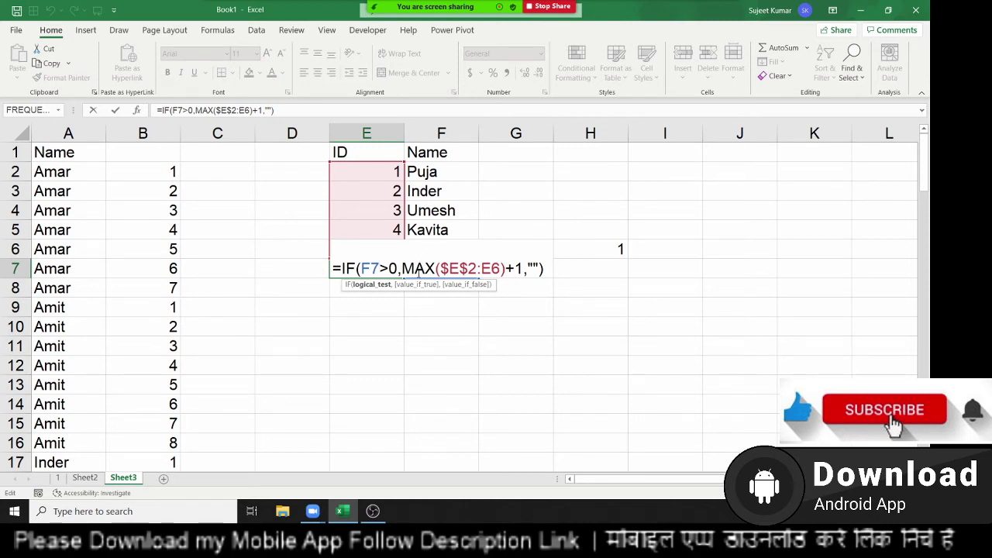
key(Return)
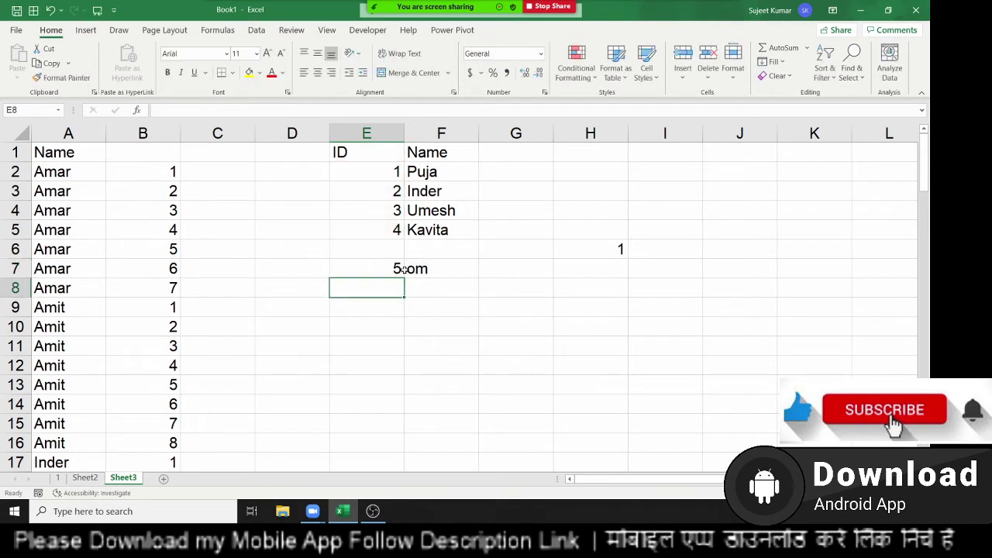
key(Up)
- Delete the stray 1 from H6
click(618, 245)
key(Delete)
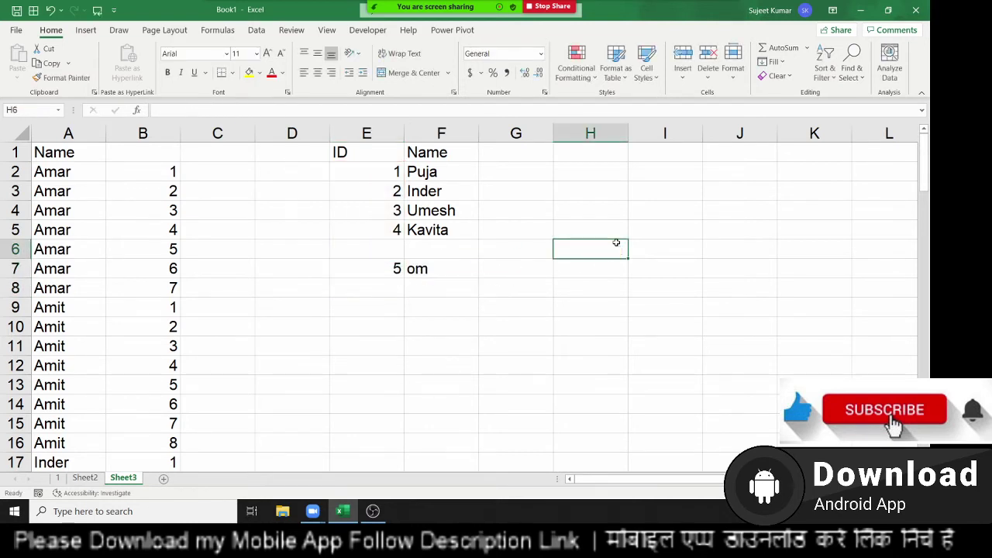
key(Right)
key(Right)
key(Right)
key(Right)
key(Right)
key(Right)
key(Right)
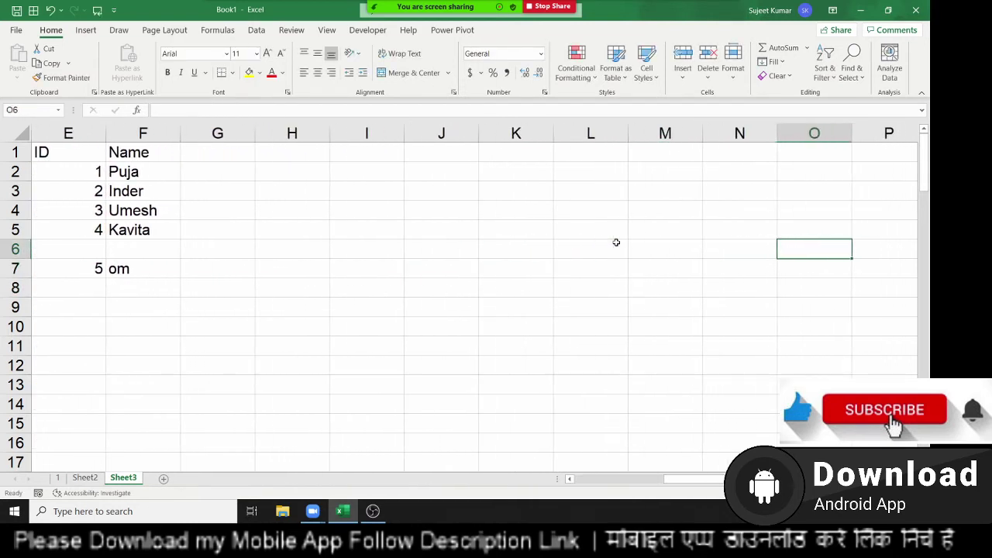
- Add a Top label with value 10, an Sr header in H7, and starting number 1 in H8
click(374, 192)
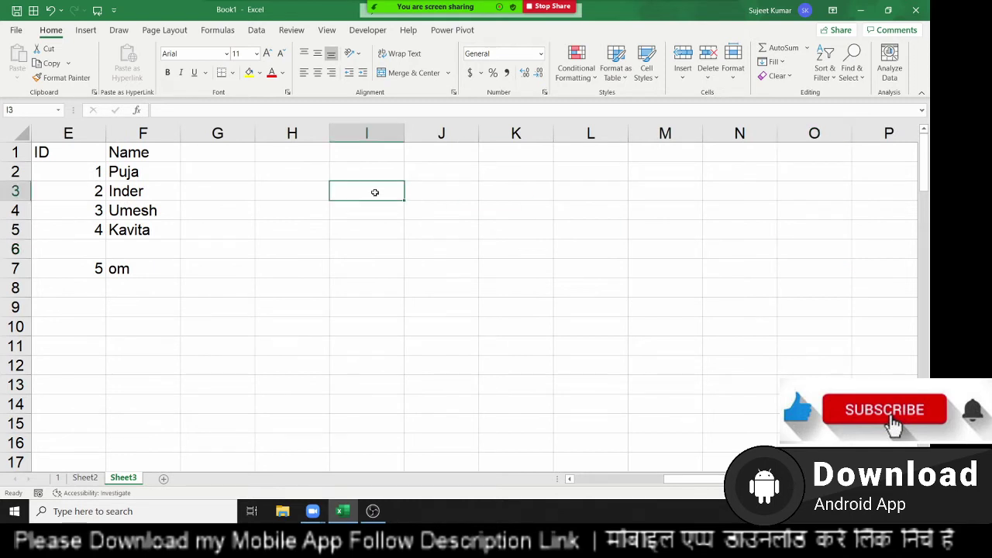
text(Top)
key(Tab)
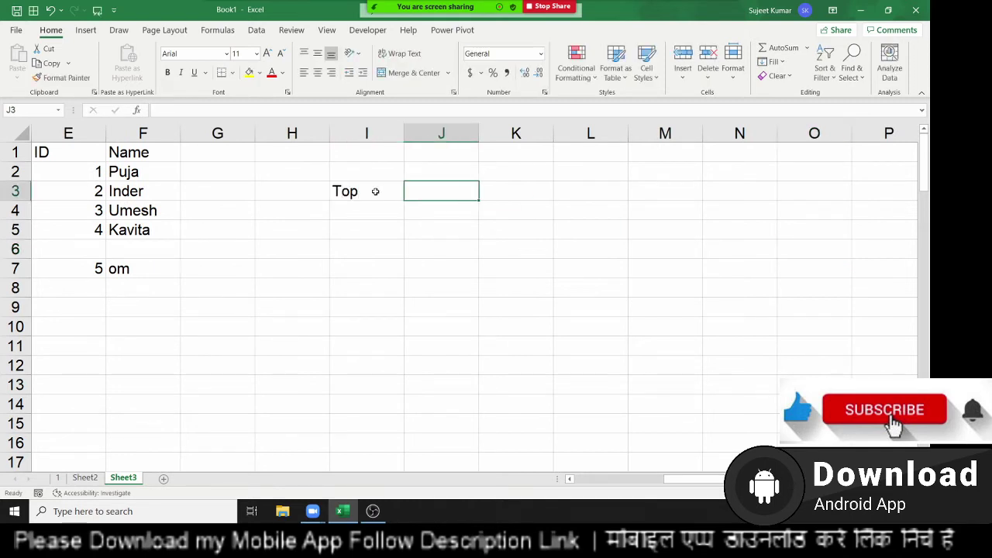
text(10)
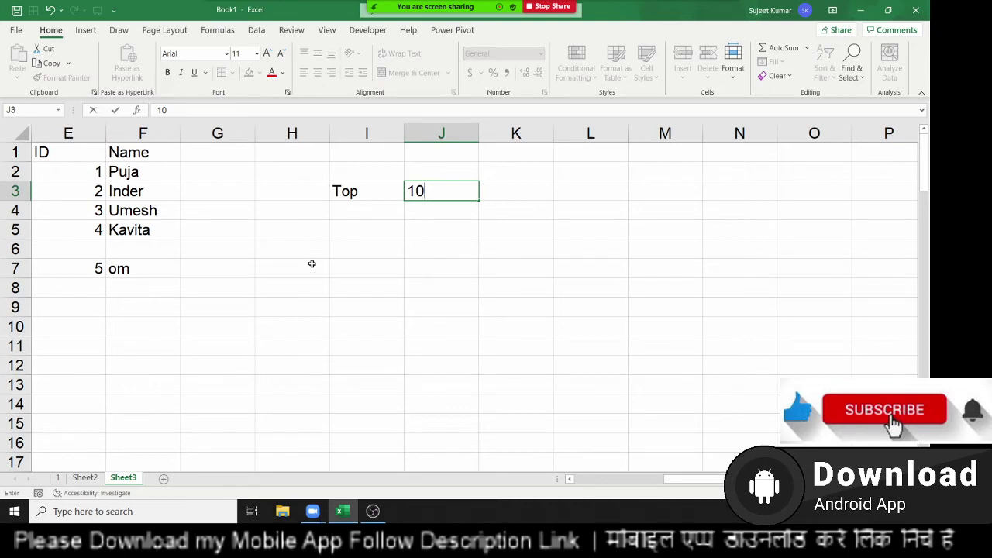
click(312, 264)
text(Sr)
key(Return)
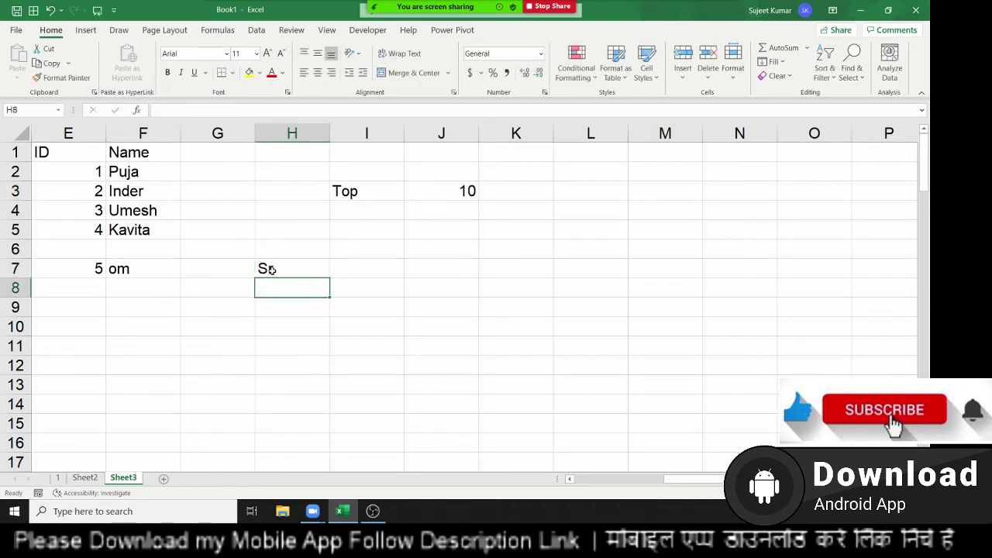
click(469, 191)
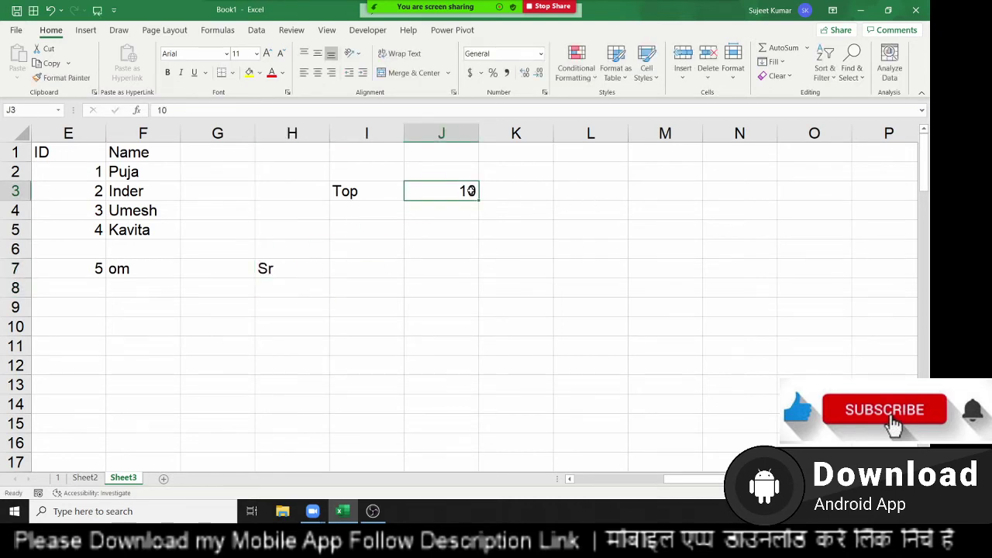
click(319, 285)
text(1)
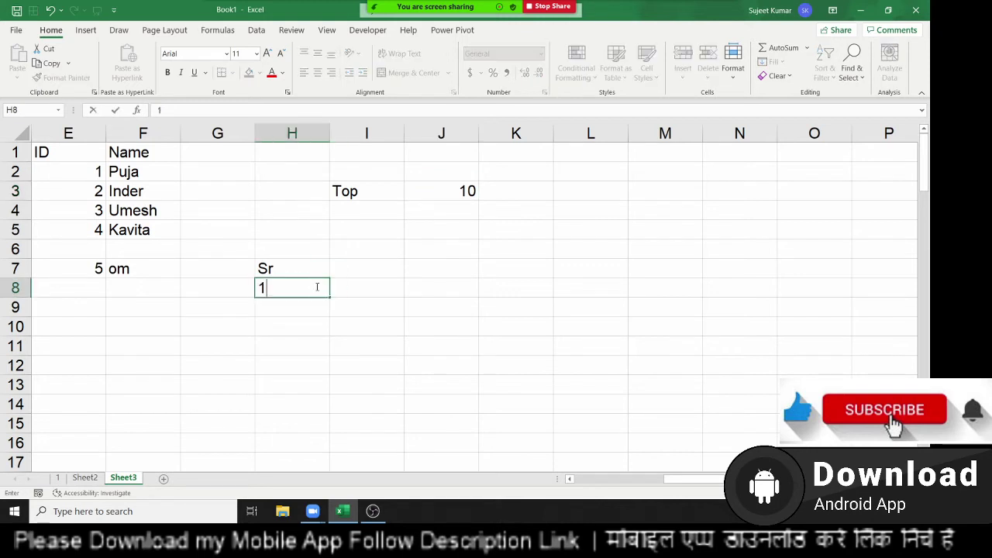
key(Return)
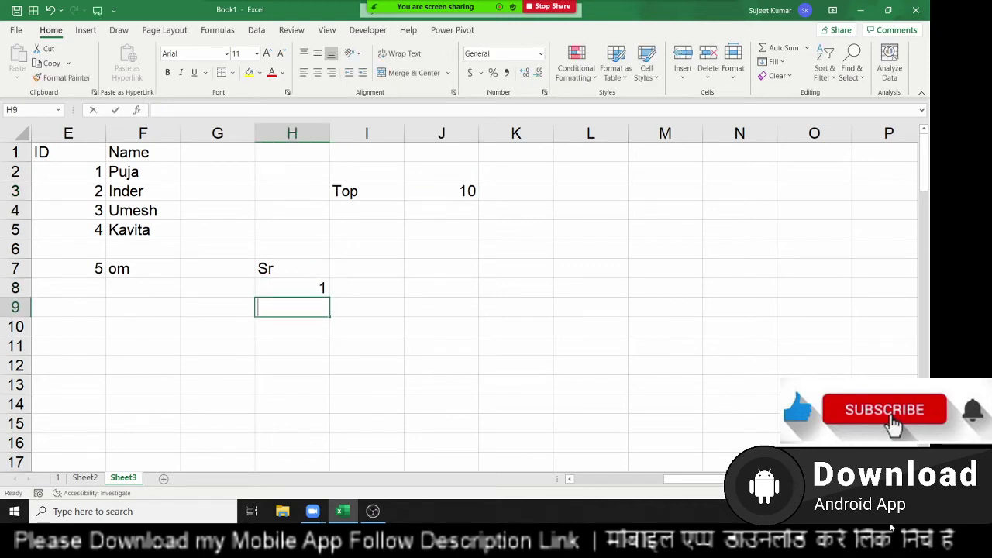
- Enter =IF(H8+1>J3,"",H8+1) in H9 so it shows serial number 2
text(=if)
key(Tab)
key(Up)
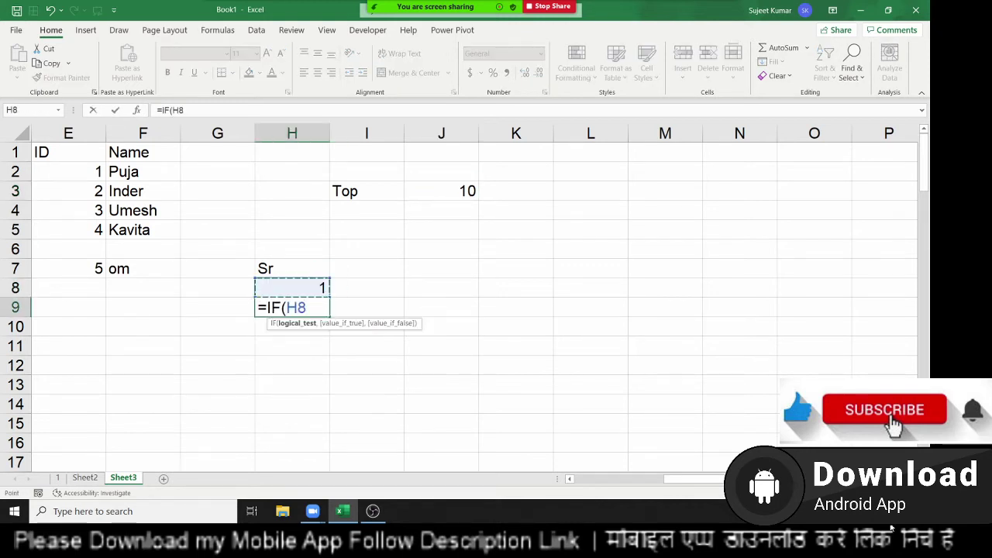
text(+1)
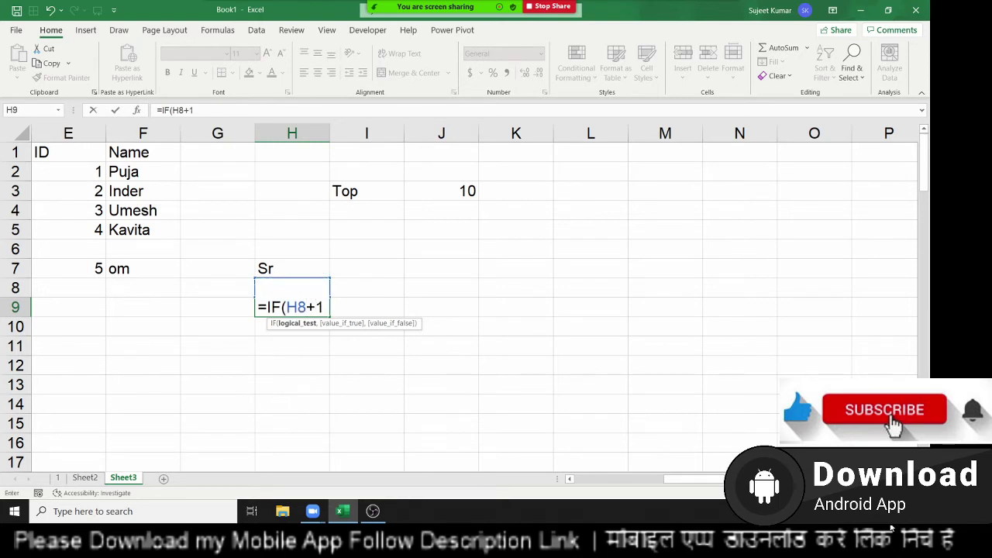
text(>)
click(461, 188)
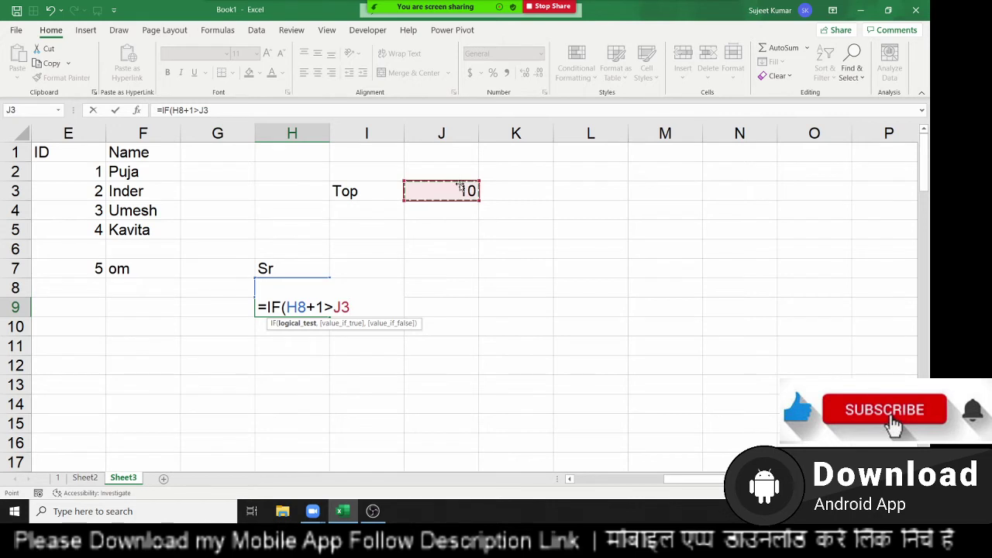
text(,"")
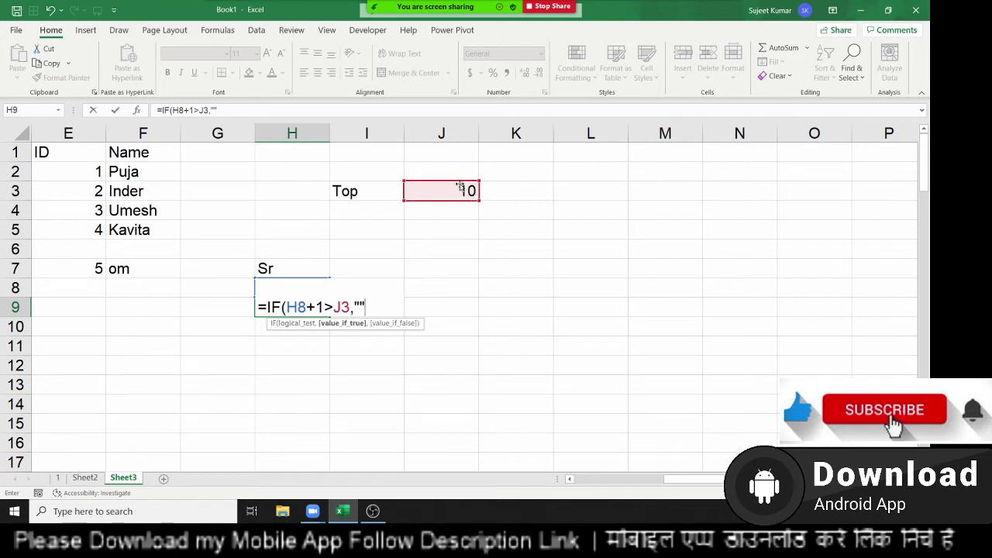
text(,H8)
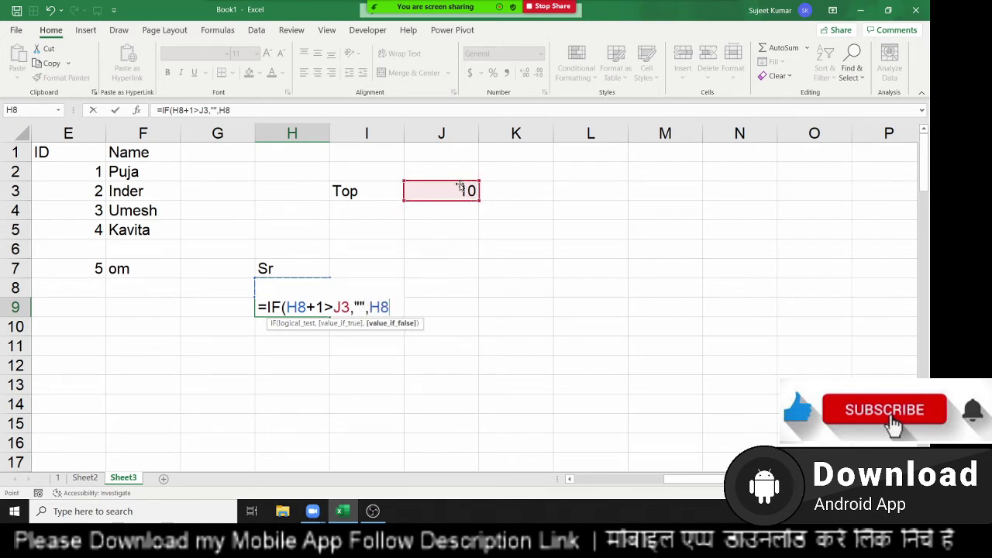
text(+1)
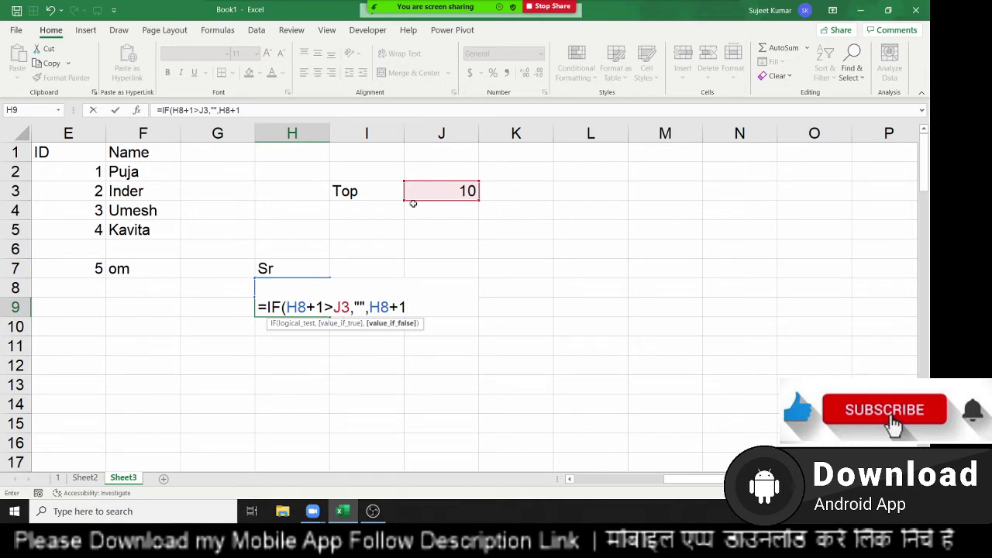
double_click(360, 307)
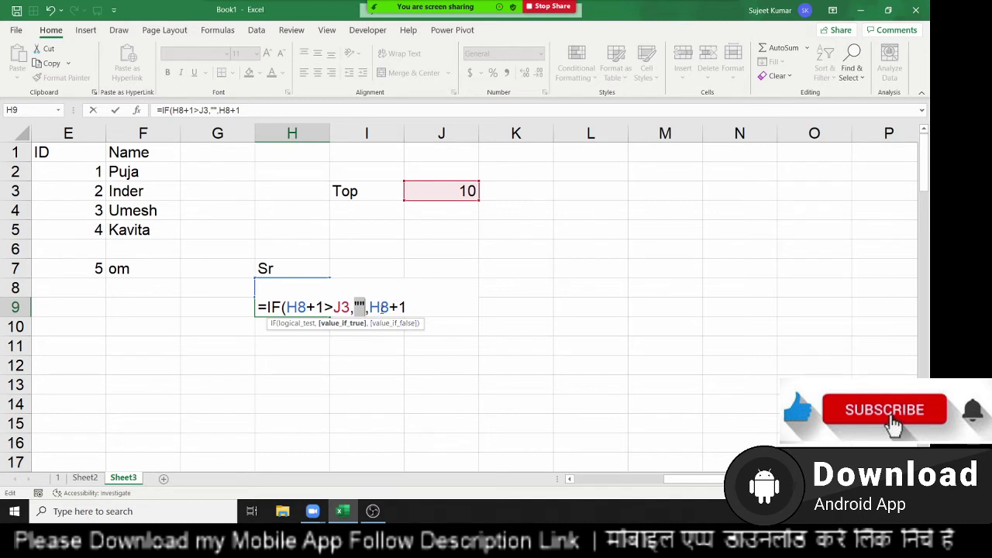
click(391, 323)
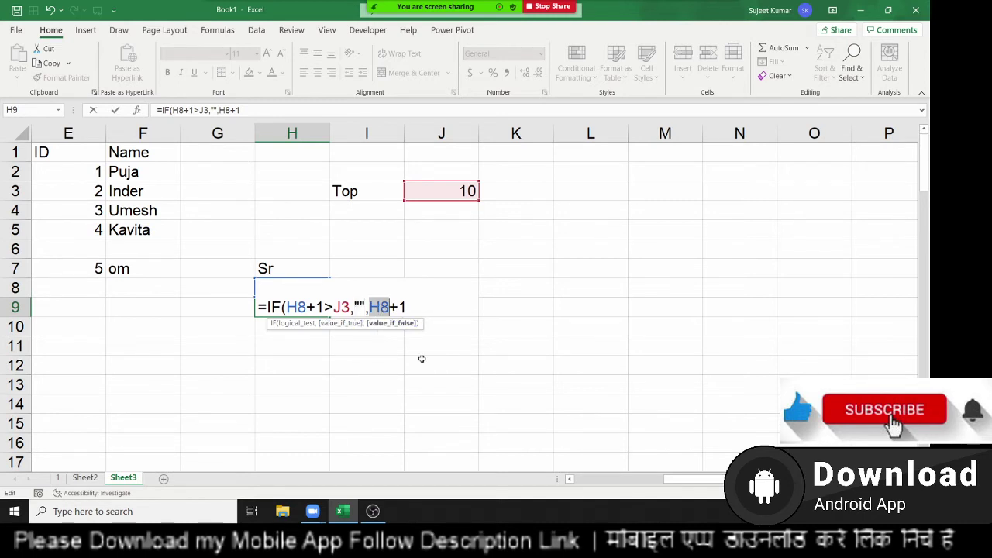
key(Return)
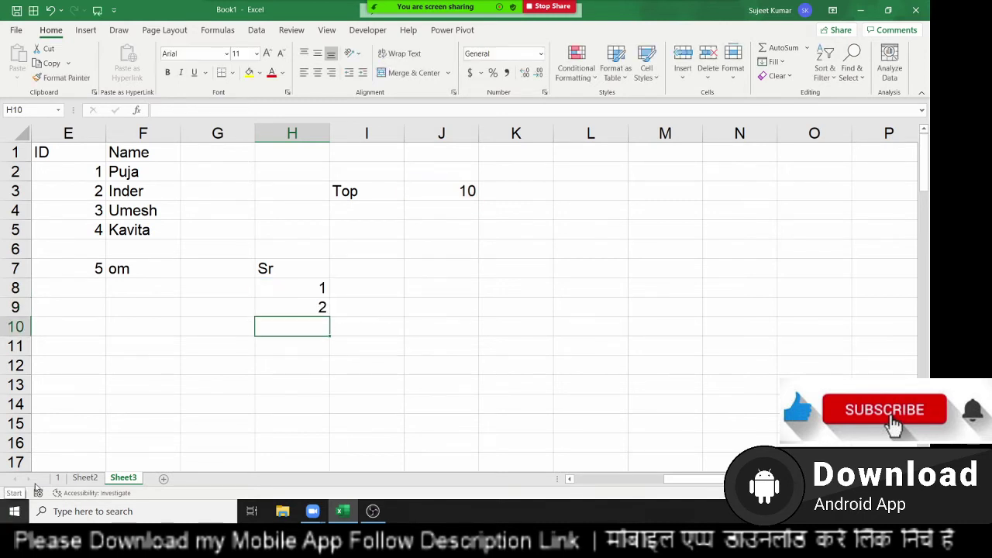
click(293, 310)
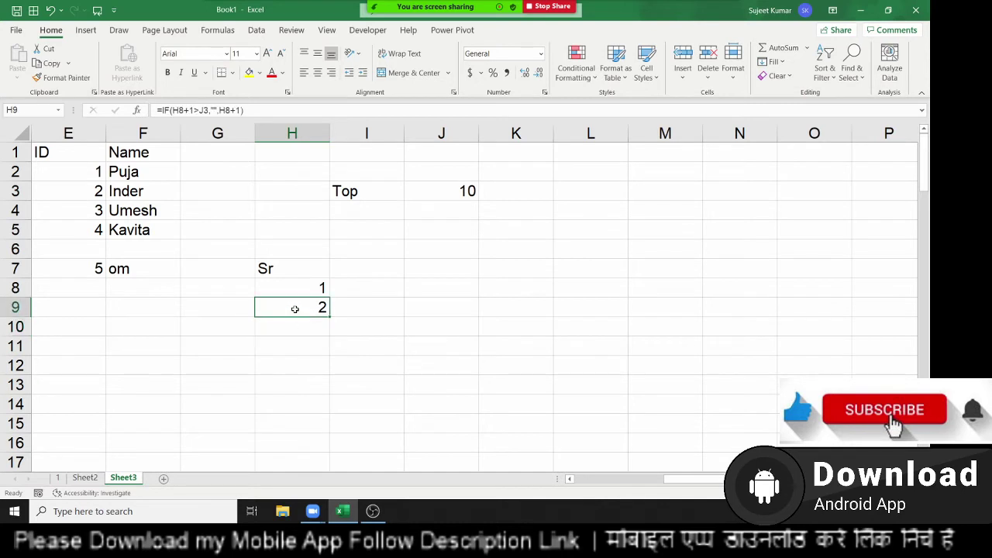
double_click(295, 309)
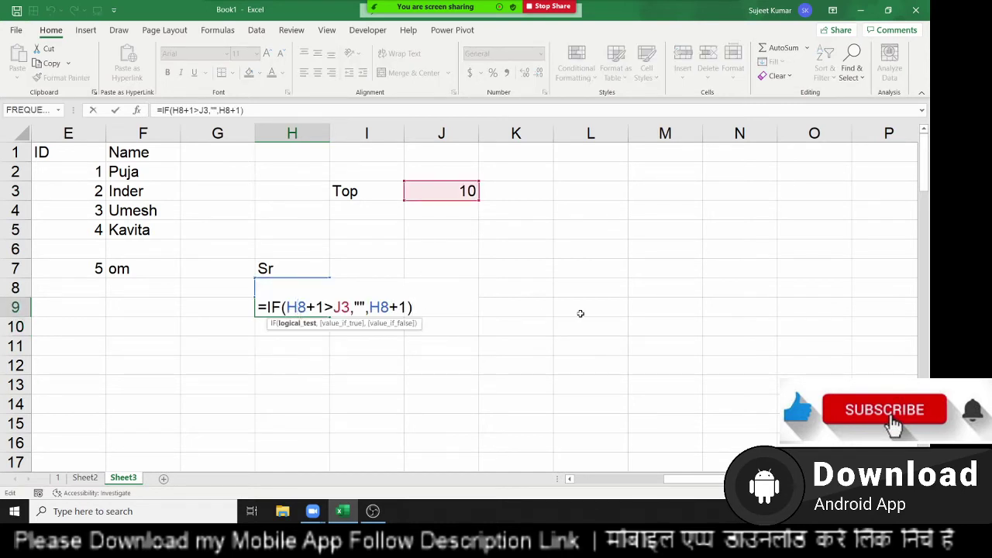
key(Escape)
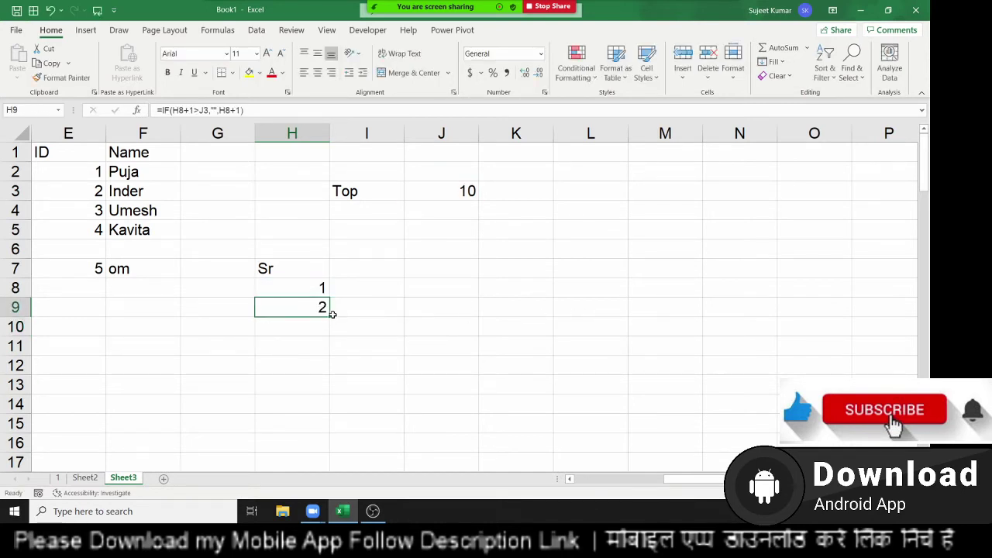
- Lock H9's Top reference so it reads =IF(H8+1>$J$3,"",H8+1)
drag(332, 313, 332, 333)
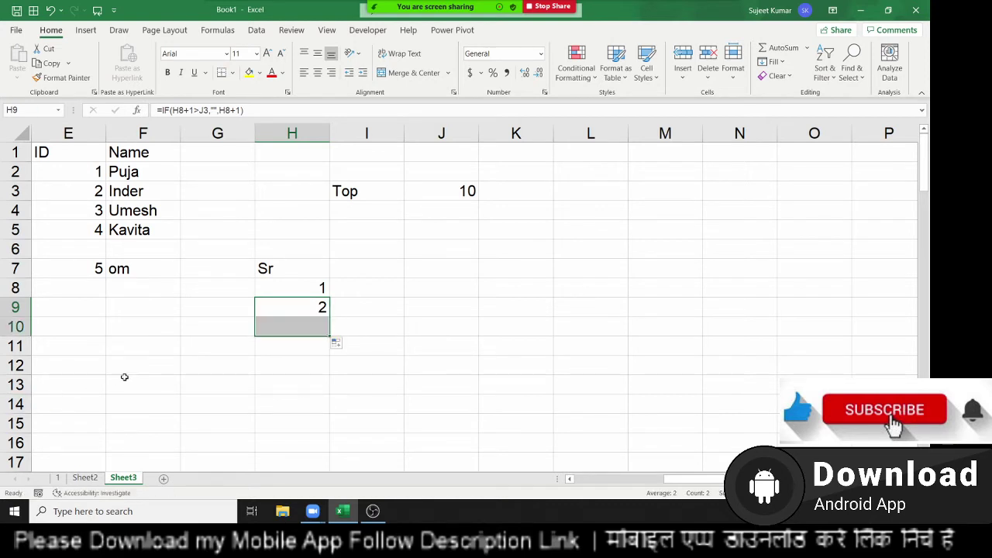
double_click(298, 326)
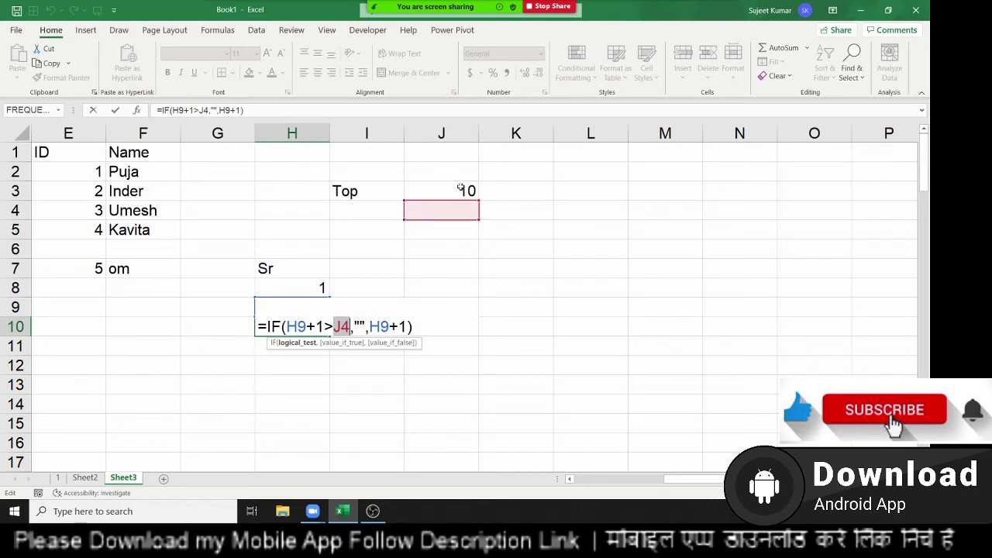
key(ctrl+Return)
click(318, 307)
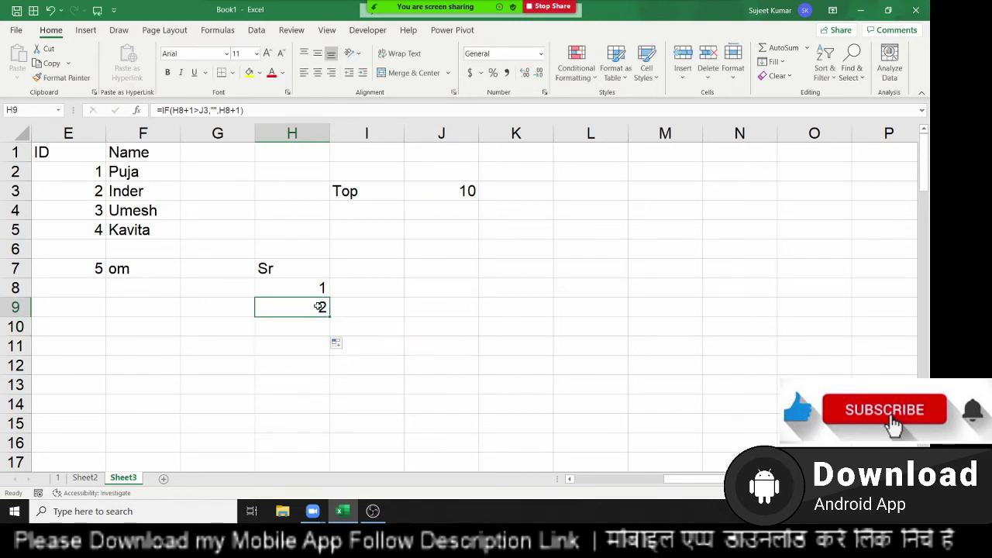
double_click(321, 306)
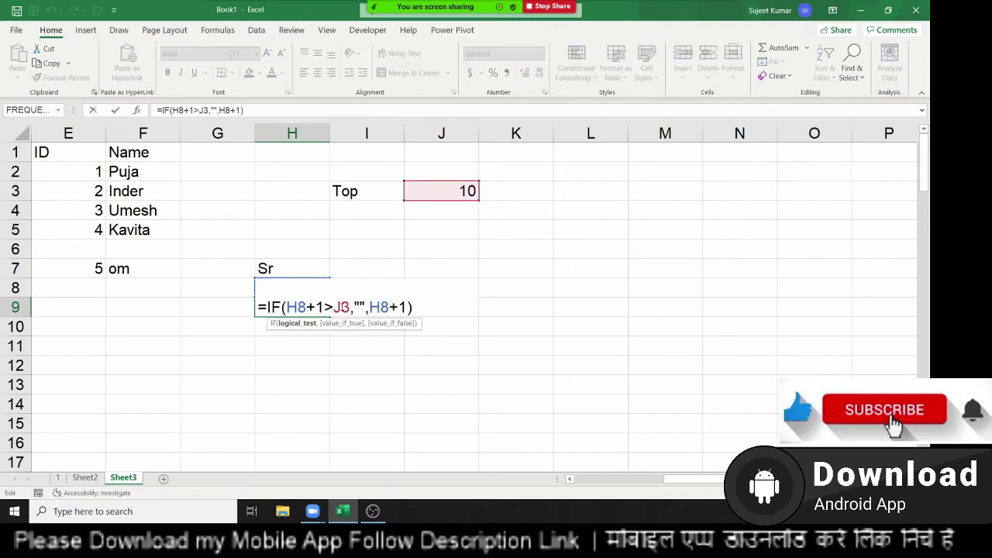
click(342, 307)
key(F4)
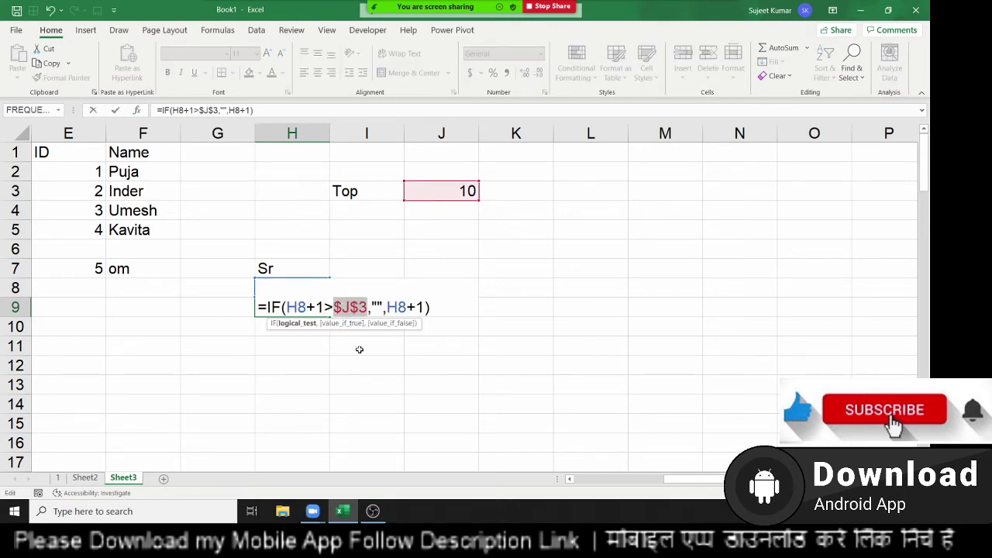
key(Return)
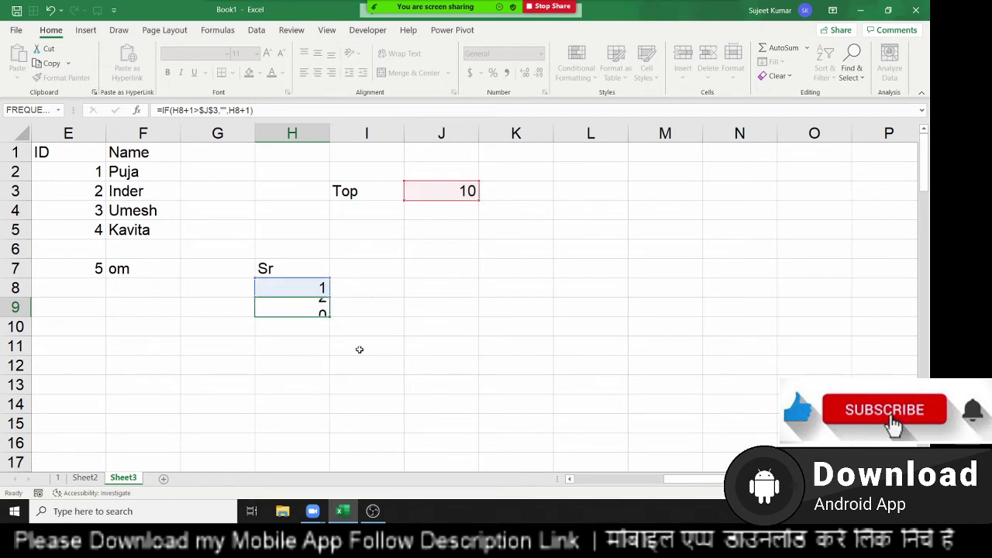
click(322, 307)
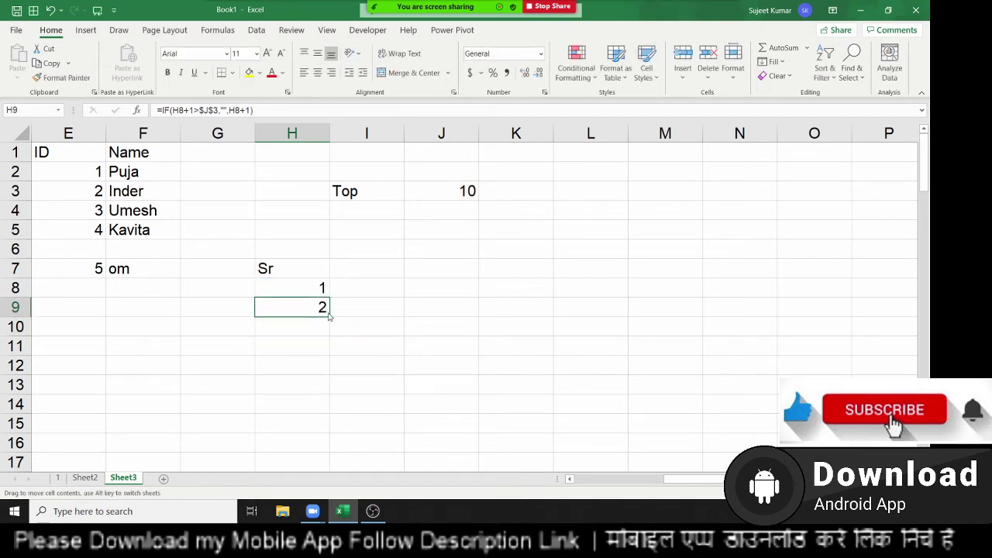
- Undo an accidental move of H9 and fill the Sr formula further down column H
drag(326, 309, 331, 312)
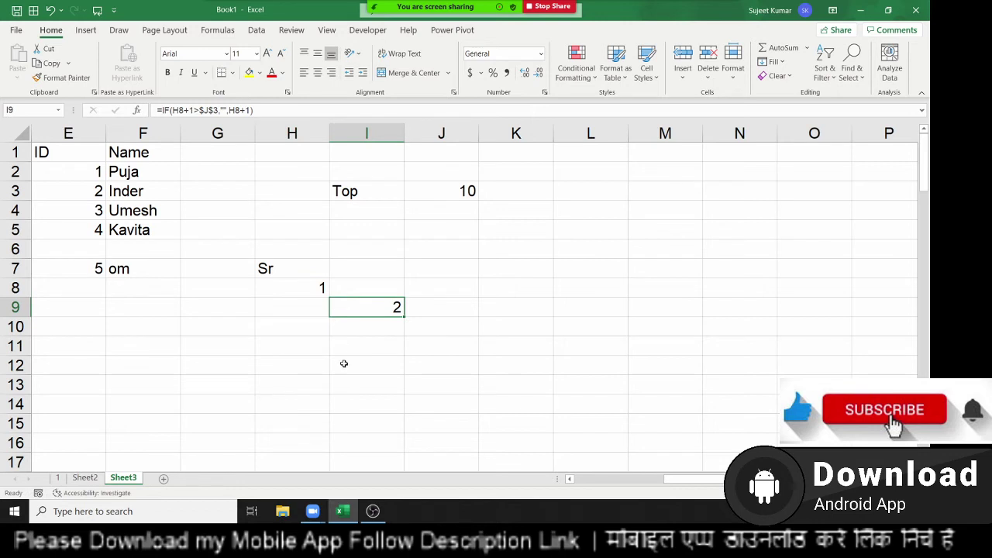
key(ctrl+z)
drag(329, 312, 329, 315)
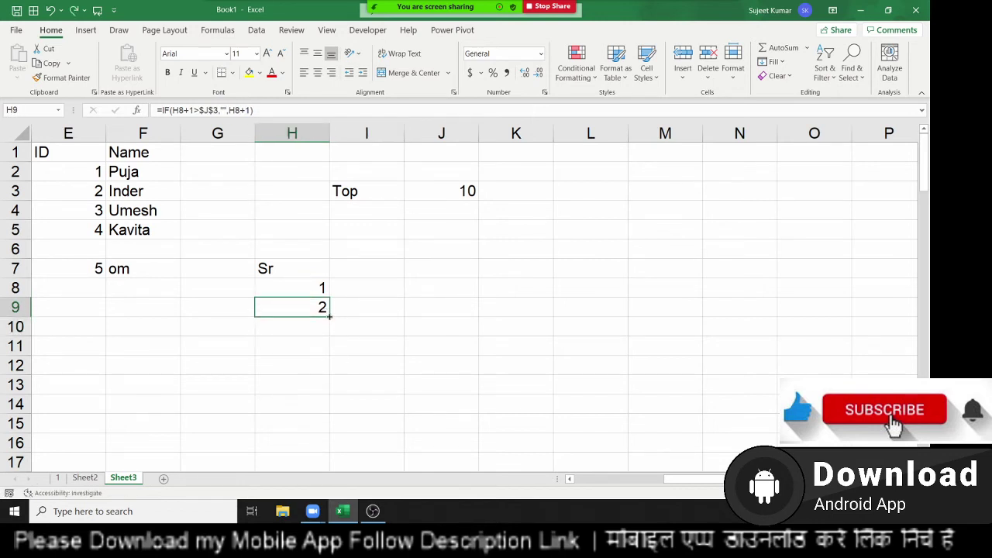
drag(329, 316, 328, 354)
scroll(328, 350, down, 1)
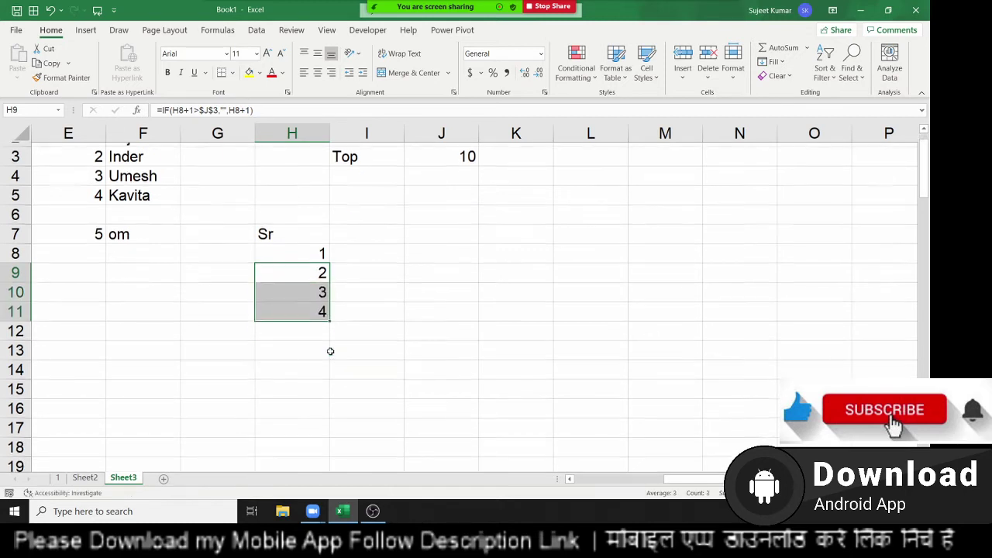
click(321, 295)
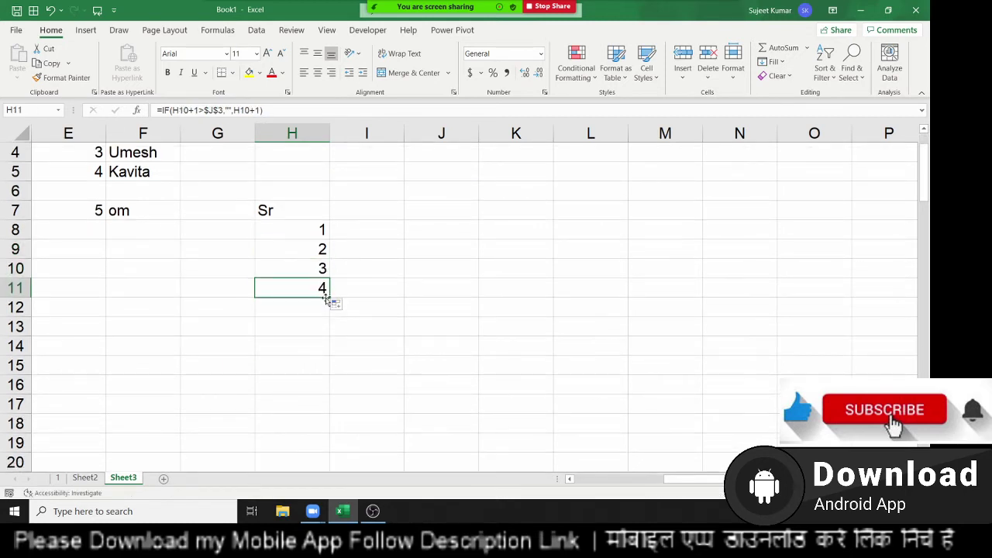
drag(330, 299, 333, 484)
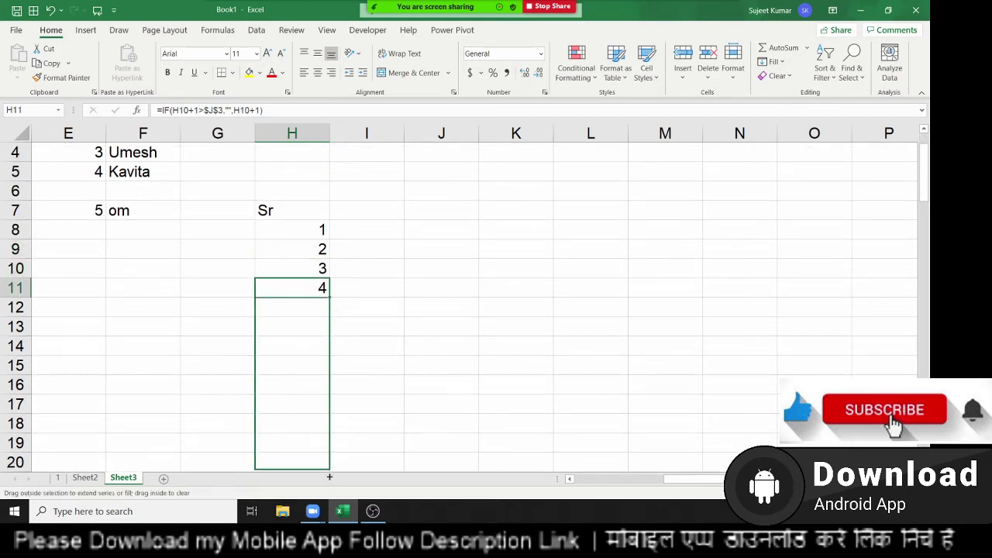
scroll(335, 422, up, 1)
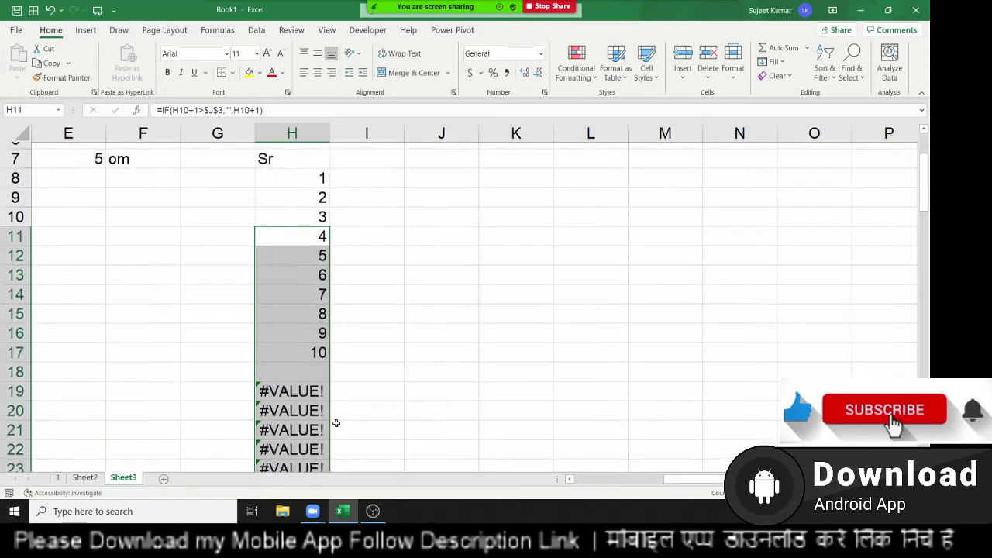
scroll(334, 422, up, 2)
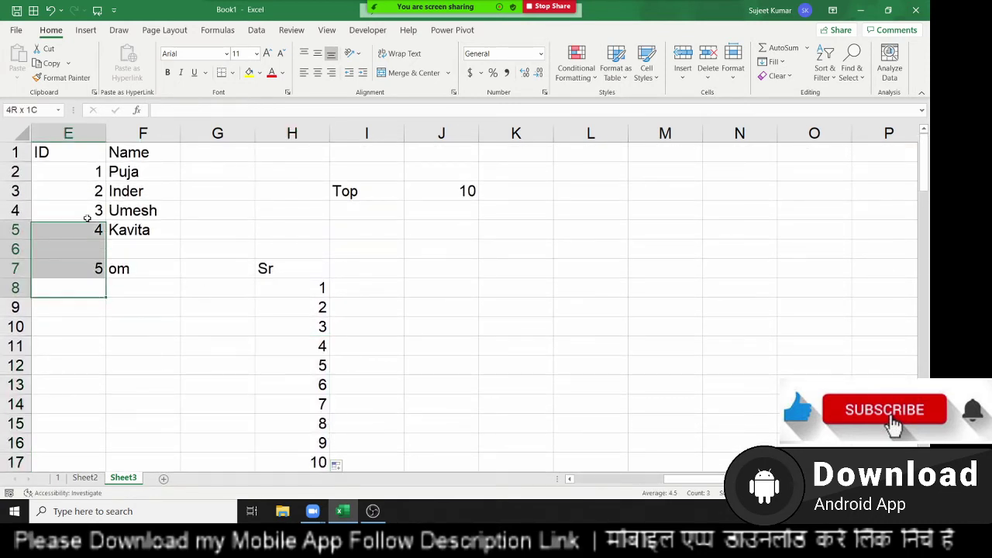
drag(99, 289, 88, 210)
scroll(282, 371, down, 4)
- Inspect H19's #VALUE! formula without changing it
click(303, 272)
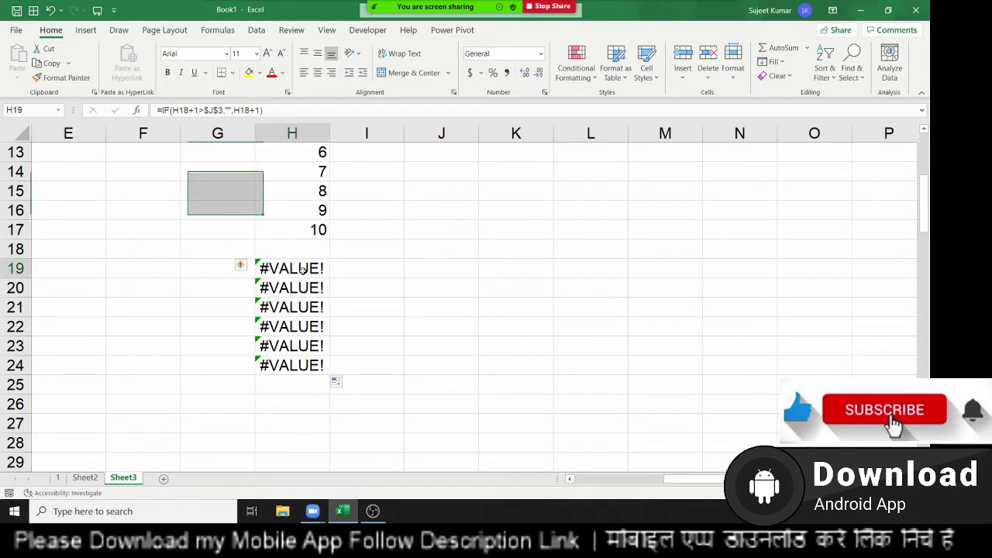
double_click(308, 271)
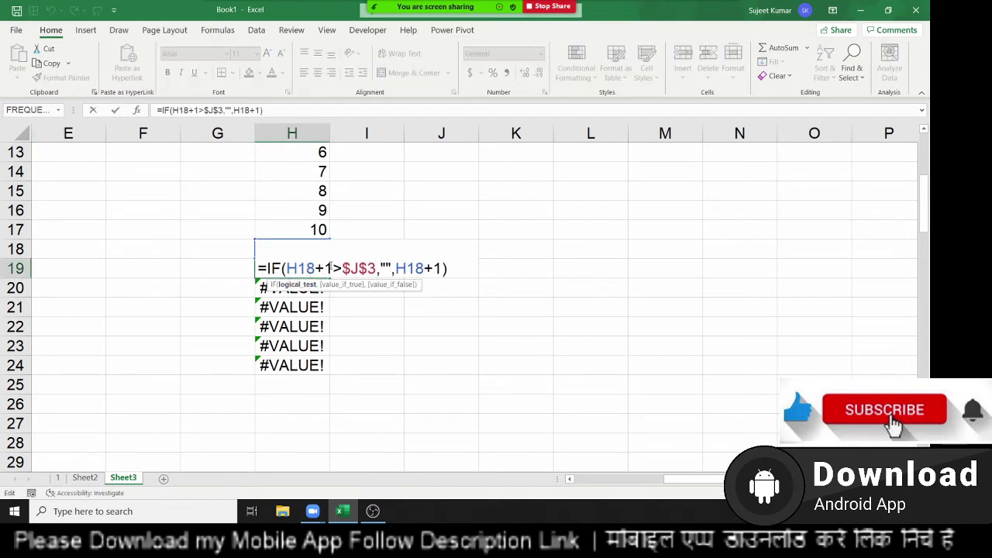
drag(331, 269, 315, 268)
key(Escape)
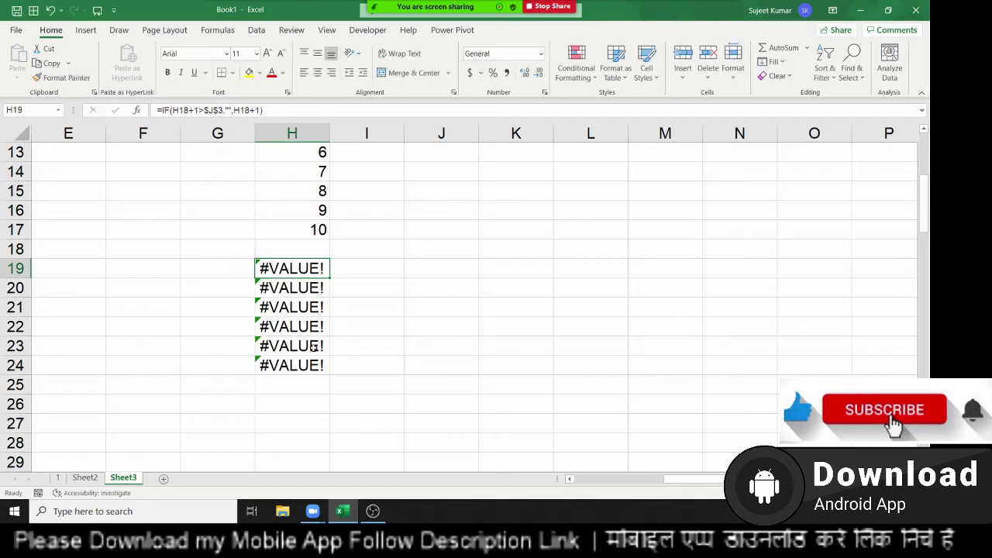
- Continue copying the Sr formula down through row 38
scroll(313, 347, down, 2)
click(324, 250)
drag(329, 259, 328, 448)
scroll(329, 454, down, 2)
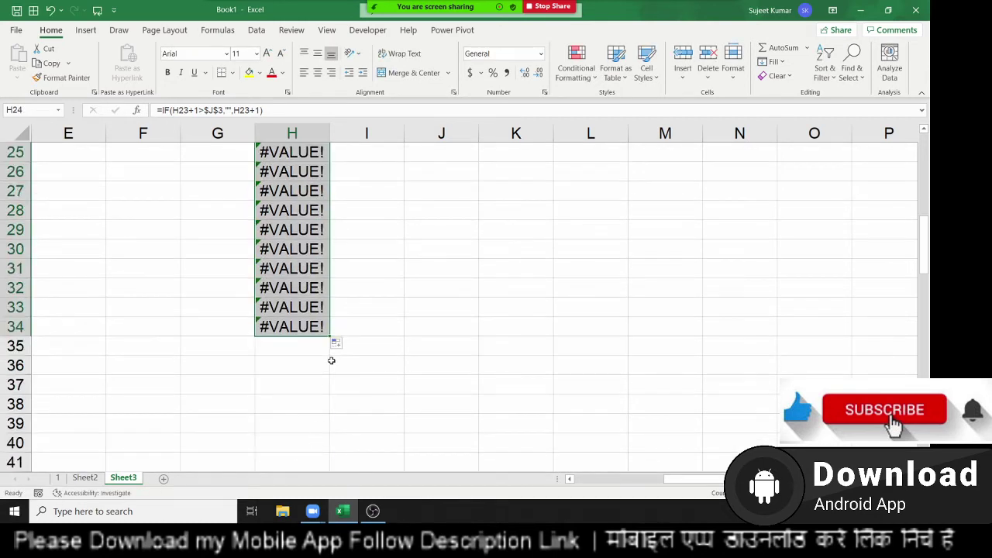
click(318, 327)
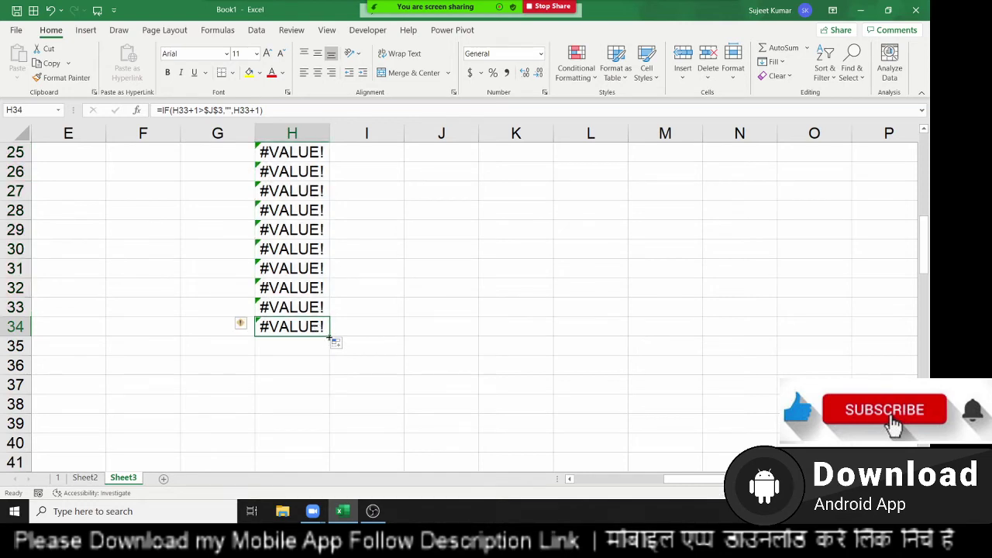
mouse_move(329, 336)
mouse_down()
mouse_move(328, 407)
mouse_move(314, 304)
mouse_up()
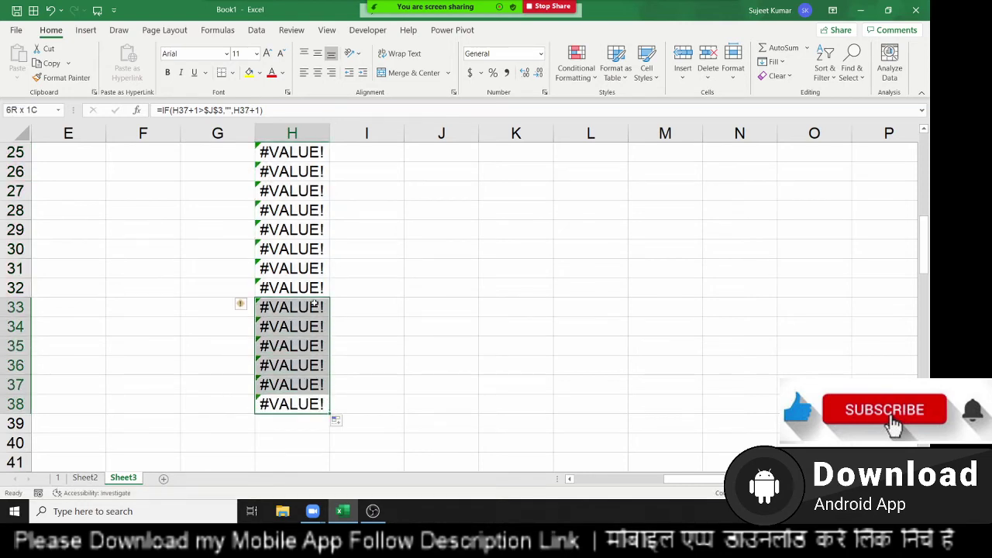
scroll(315, 303, up, 4)
scroll(310, 313, up, 4)
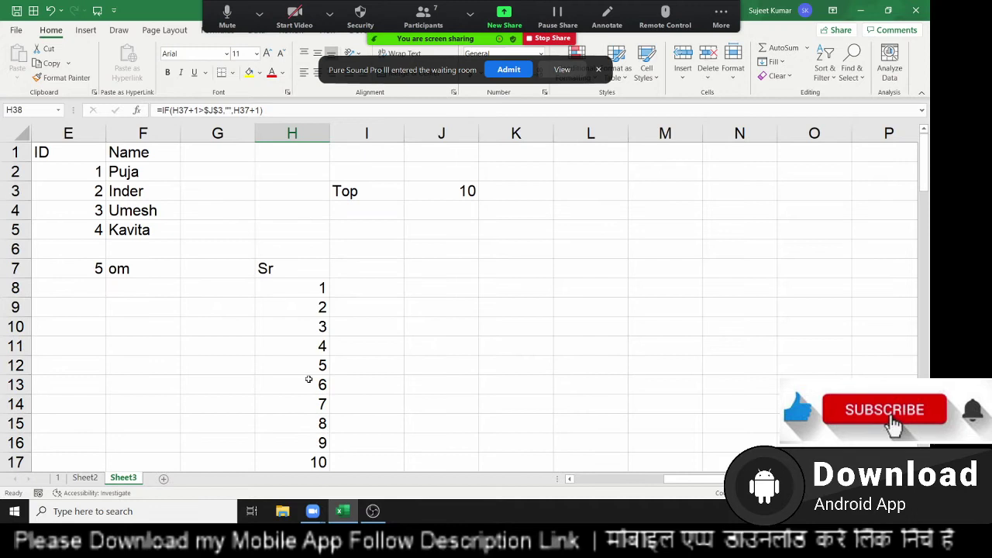
- Try inserting IFERROR into H9's formula, then discard that edit
double_click(310, 313)
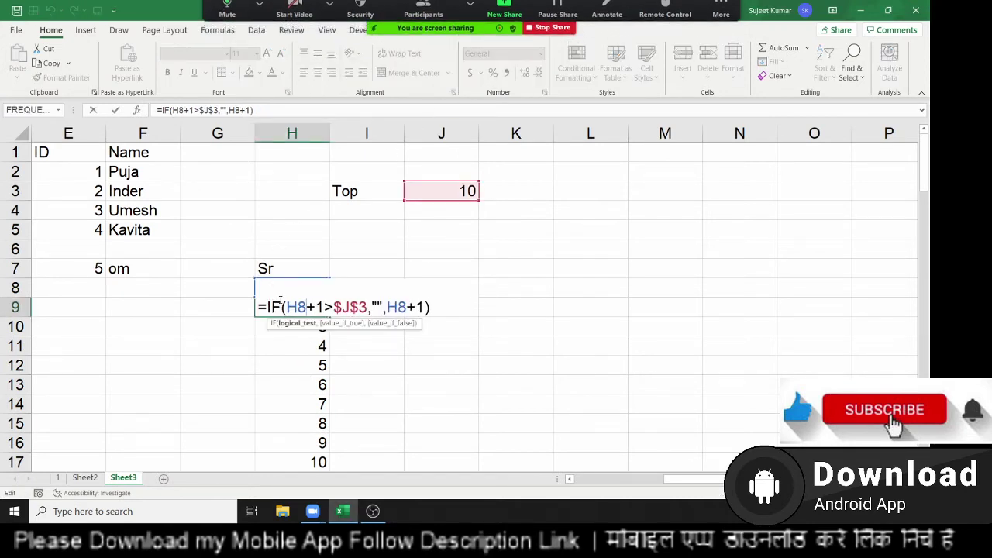
key(Left)
key(Left)
key(Left)
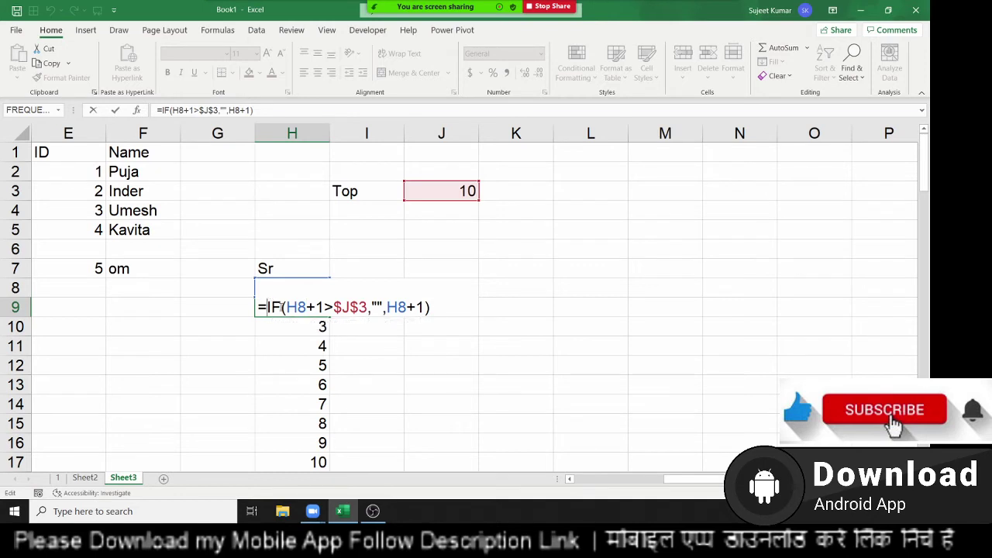
text(if)
key(Down)
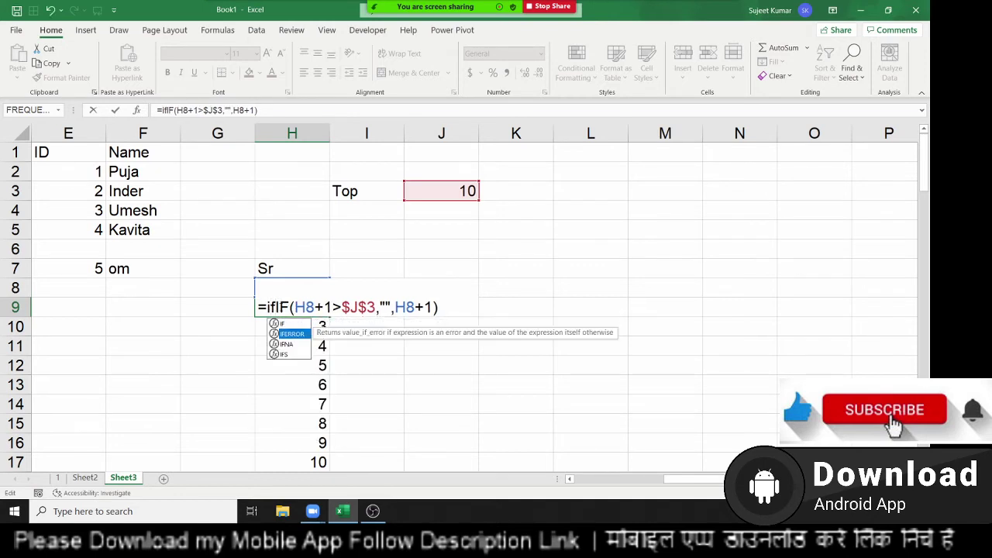
key(Tab)
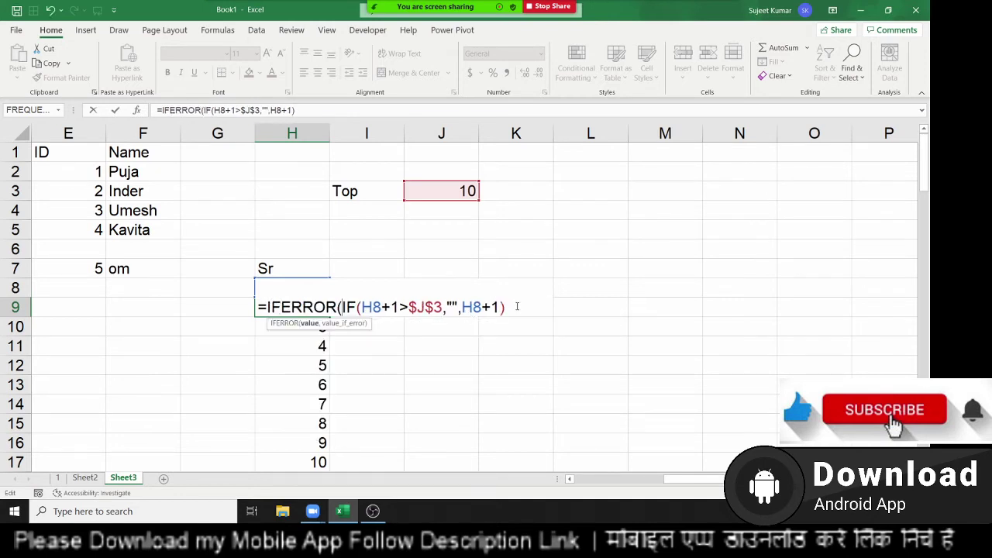
text(,"")
key(Escape)
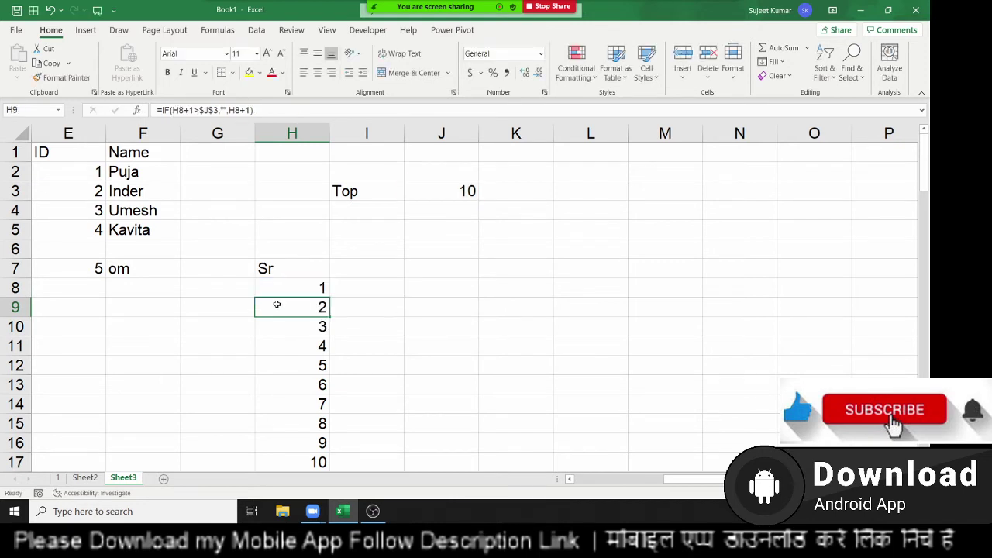
- Wrap H9's formula as =IFERROR(IF(H8+1>$J$3,"",H8+1),"")
double_click(290, 310)
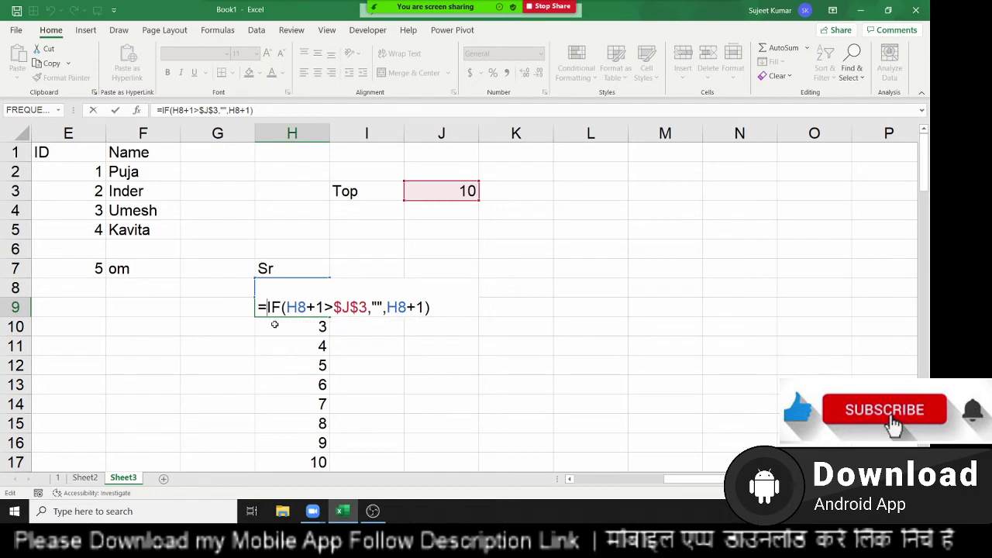
text(IFERROR()
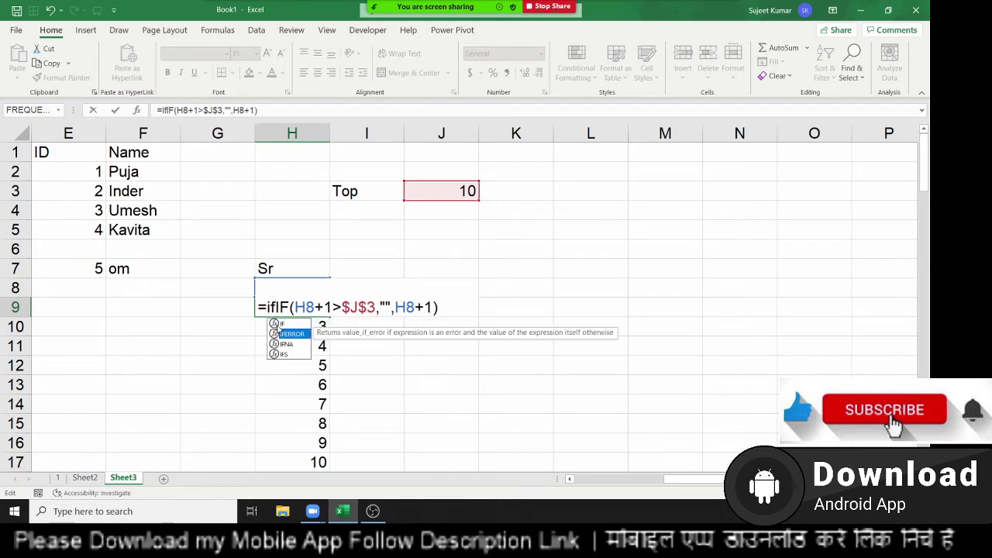
click(505, 313)
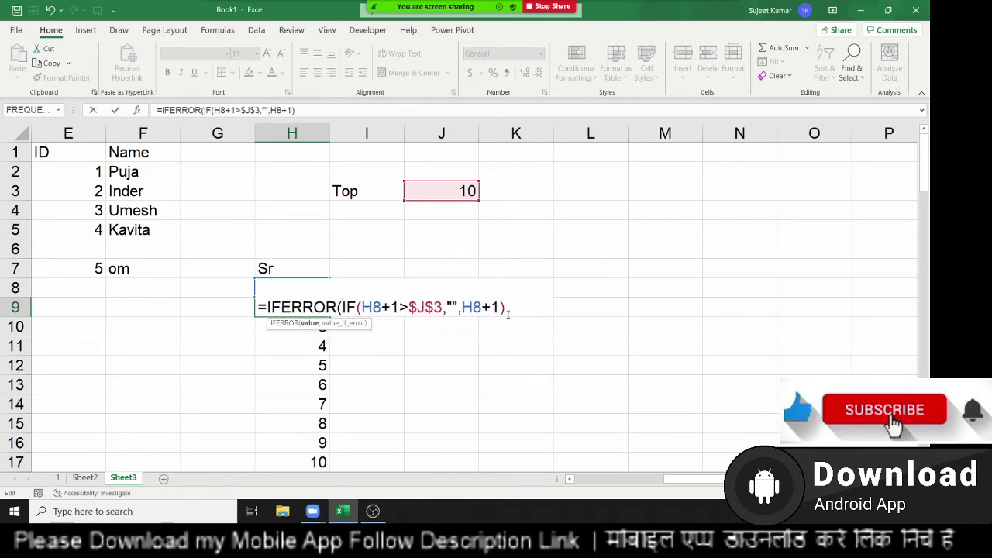
text(,"")
text())
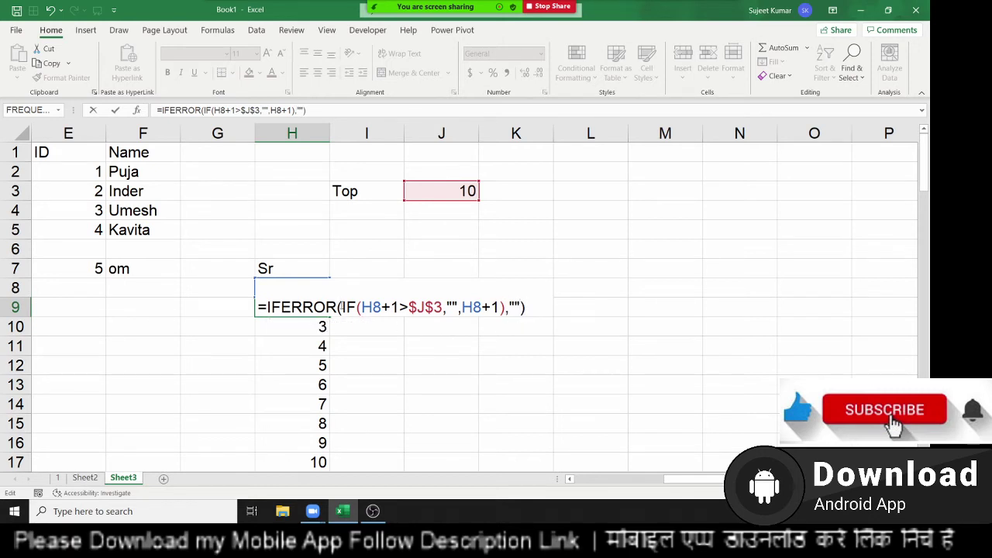
mouse_move(340, 304)
mouse_down()
mouse_move(501, 308)
mouse_move(500, 317)
mouse_up()
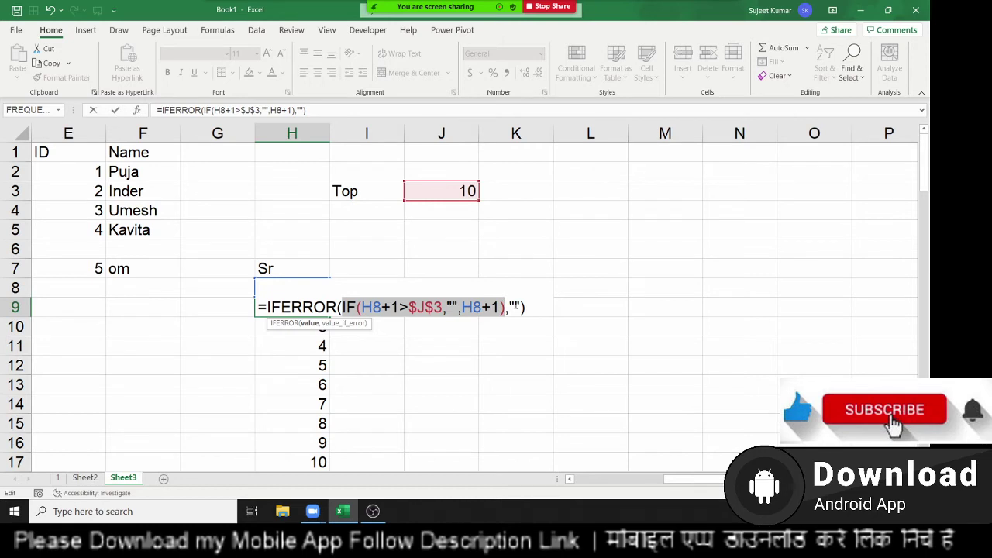
mouse_move(482, 52)
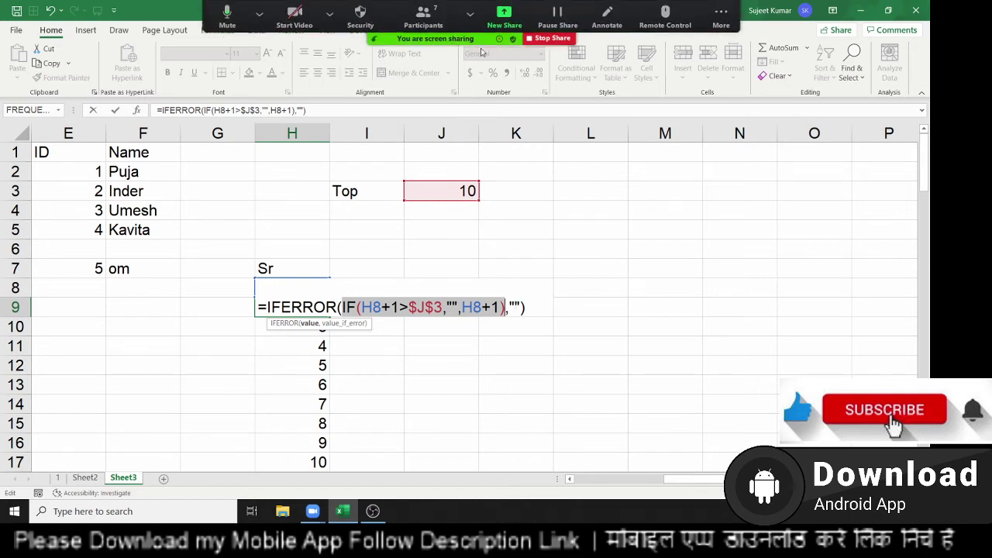
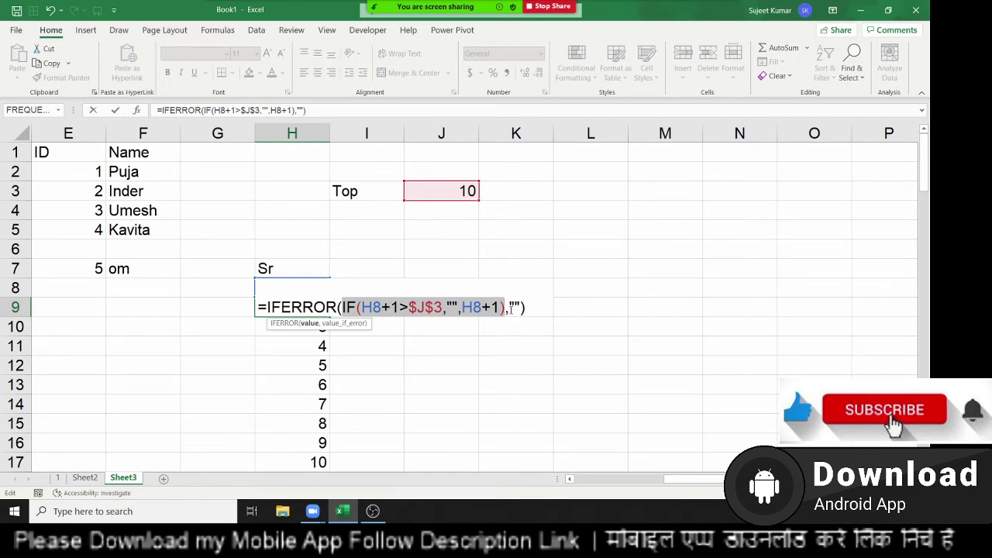
- Commit the IFERROR formula in H9 and fill it down column H, numbering 1 to 10
key(Return)
click(317, 308)
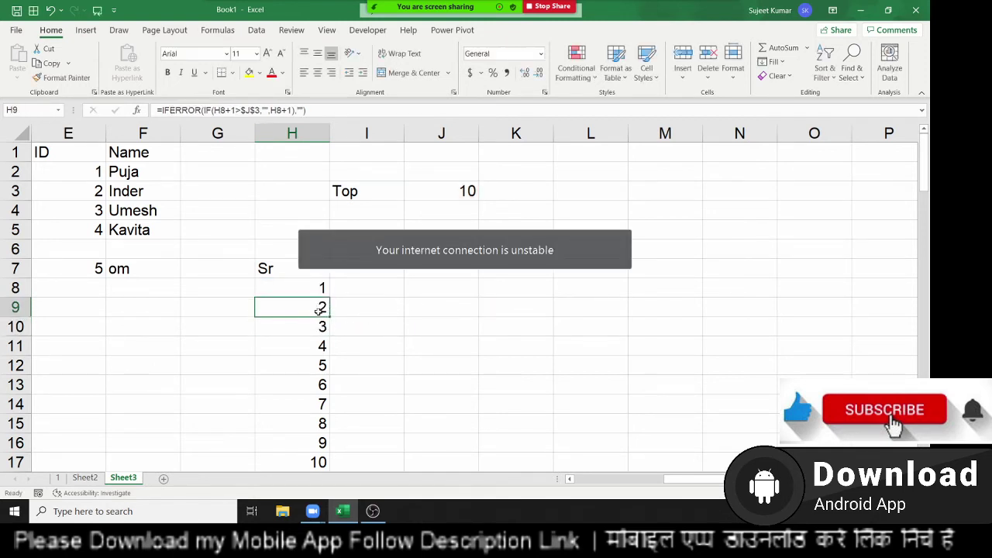
double_click(328, 316)
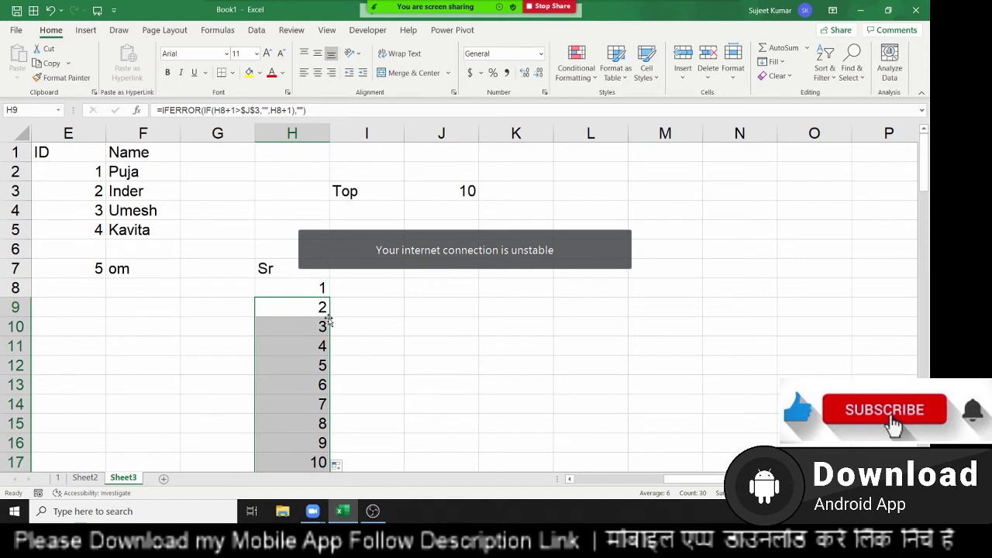
scroll(328, 320, down, 2)
click(310, 365)
click(314, 422)
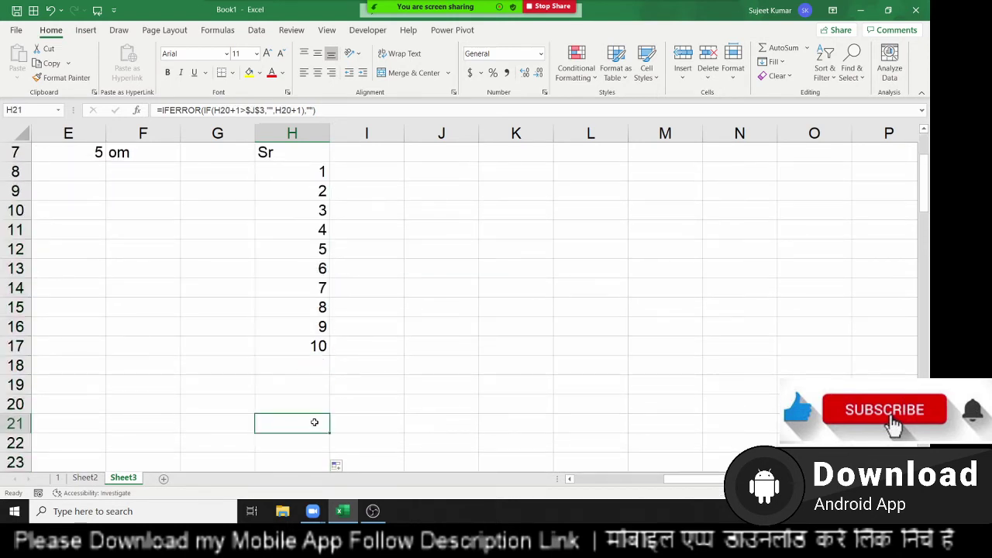
scroll(314, 422, down, 3)
scroll(313, 422, up, 5)
- Try Top limit values of 15 and then 5 in J3
click(449, 195)
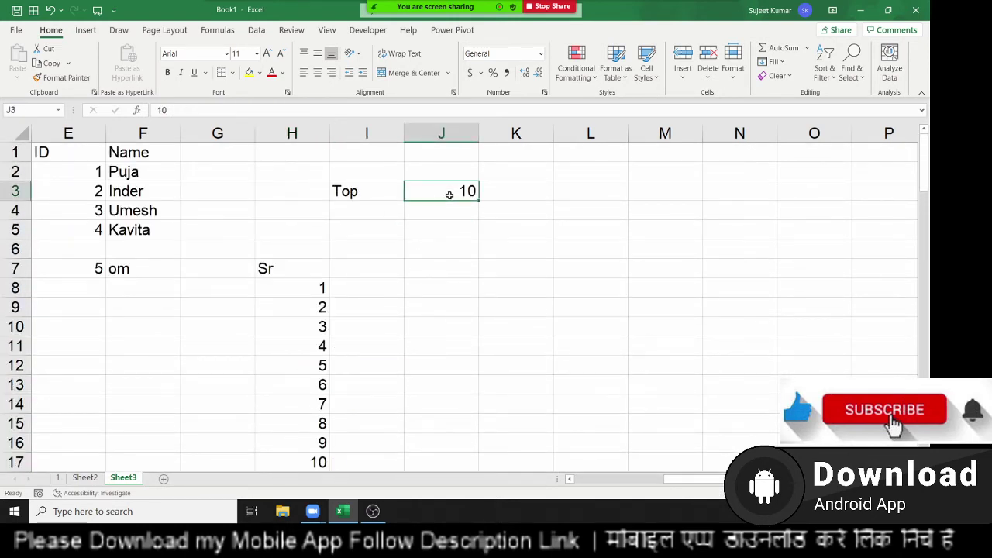
text(15)
key(Return)
scroll(276, 262, down, 2)
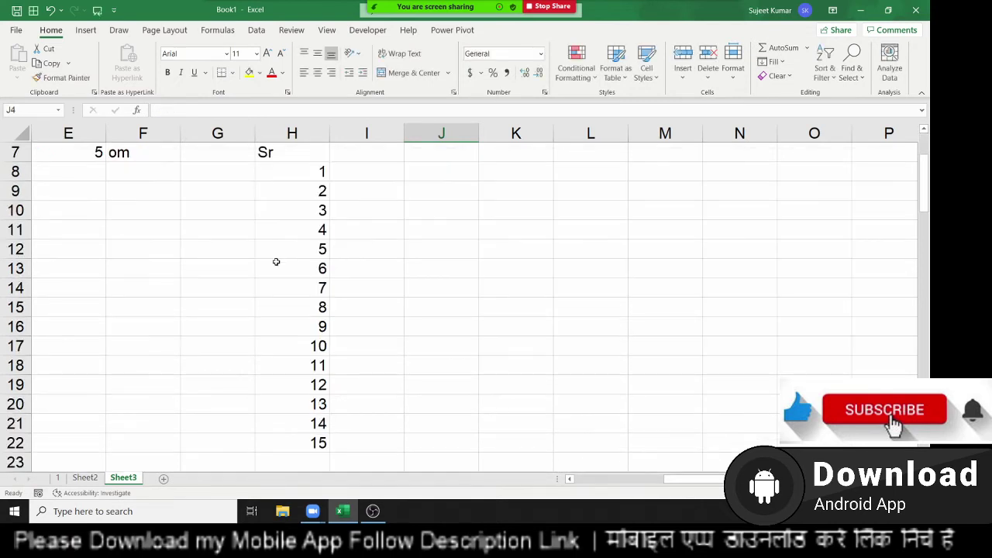
scroll(276, 262, up, 2)
click(457, 191)
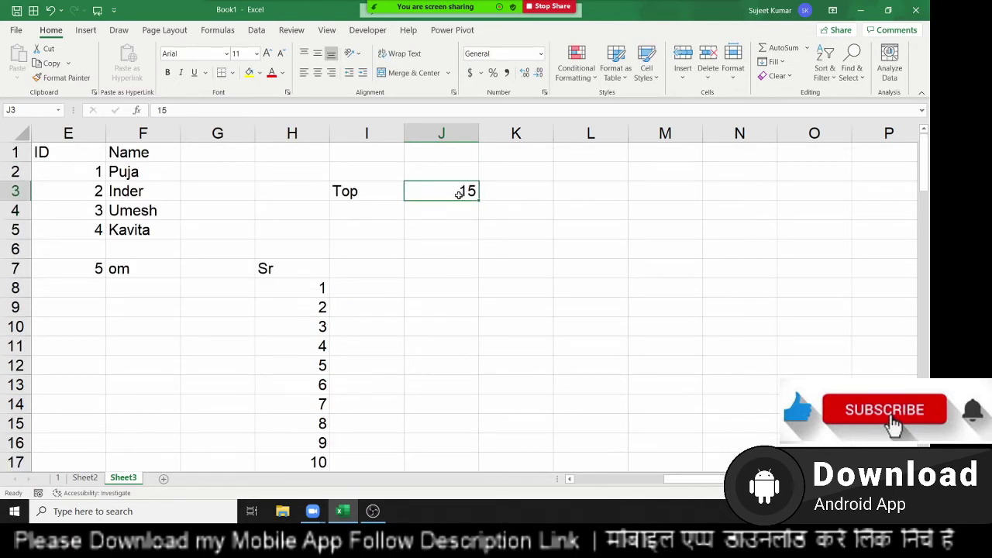
text(5)
key(Return)
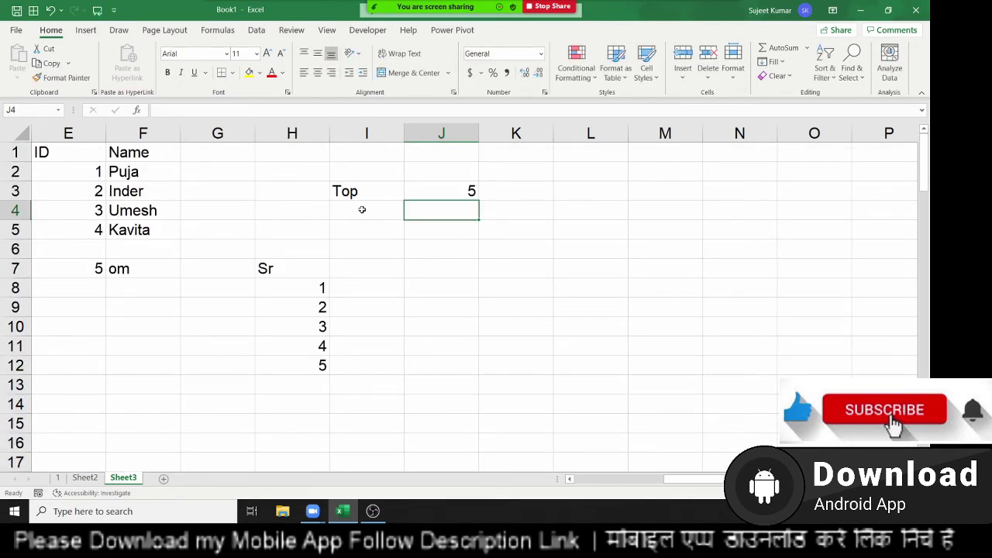
- Rename the I3 label from Top to To
click(340, 196)
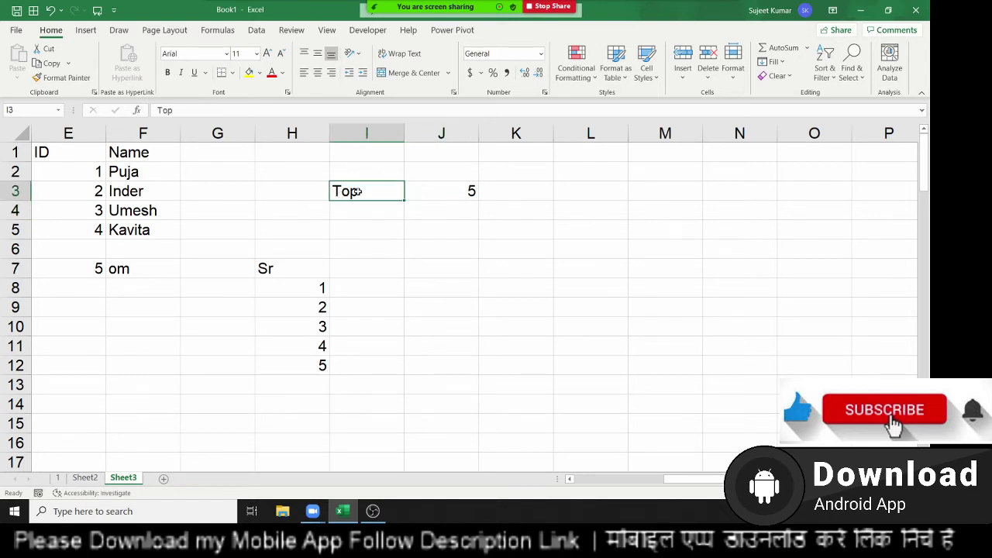
double_click(357, 191)
key(BackSpace)
key(Return)
- Enter a start value of 5 in H3 and set the J3 limit to 20
key(Up)
key(Left)
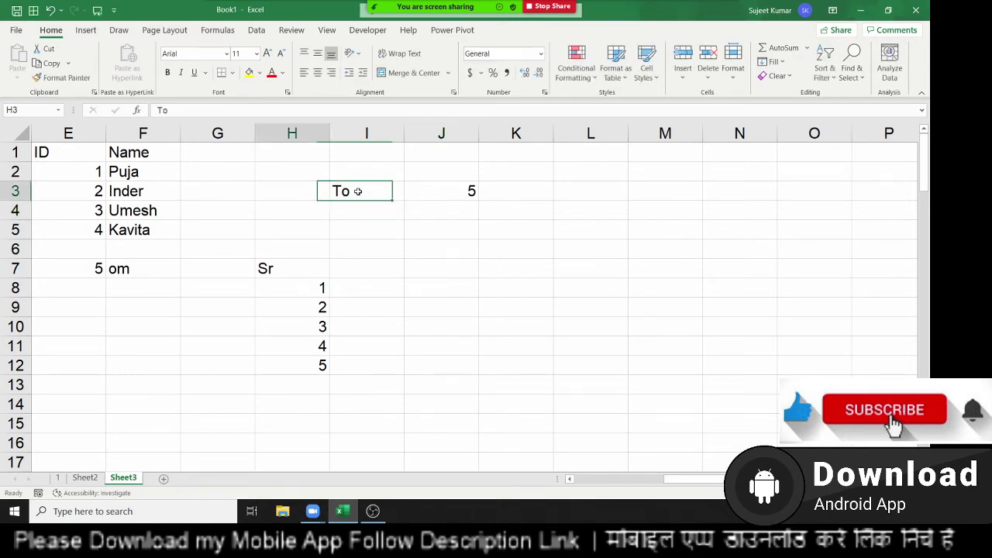
text(5)
key(Right)
key(Right)
key(Right)
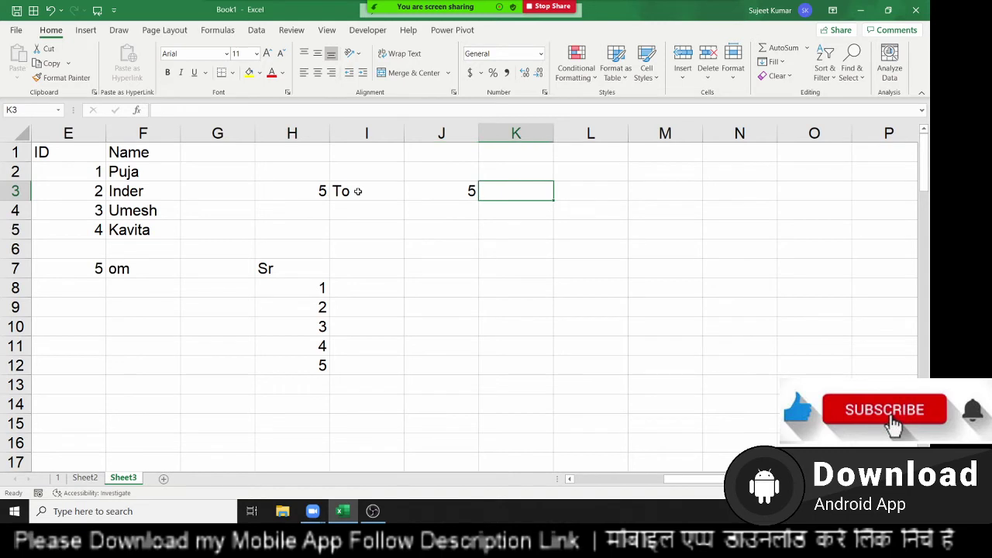
key(Left)
text(20)
key(Return)
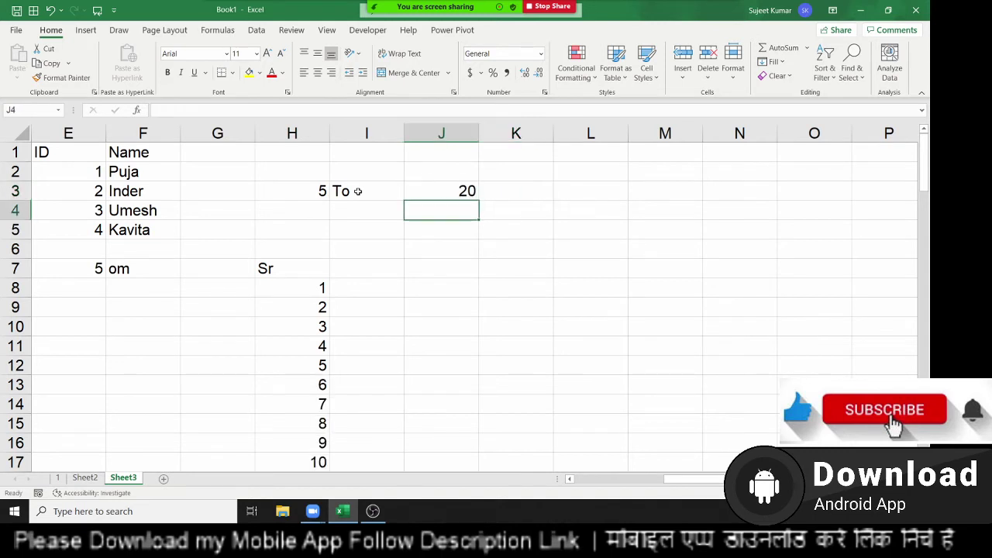
- Replace the first serial number in H8 with =H3
click(317, 287)
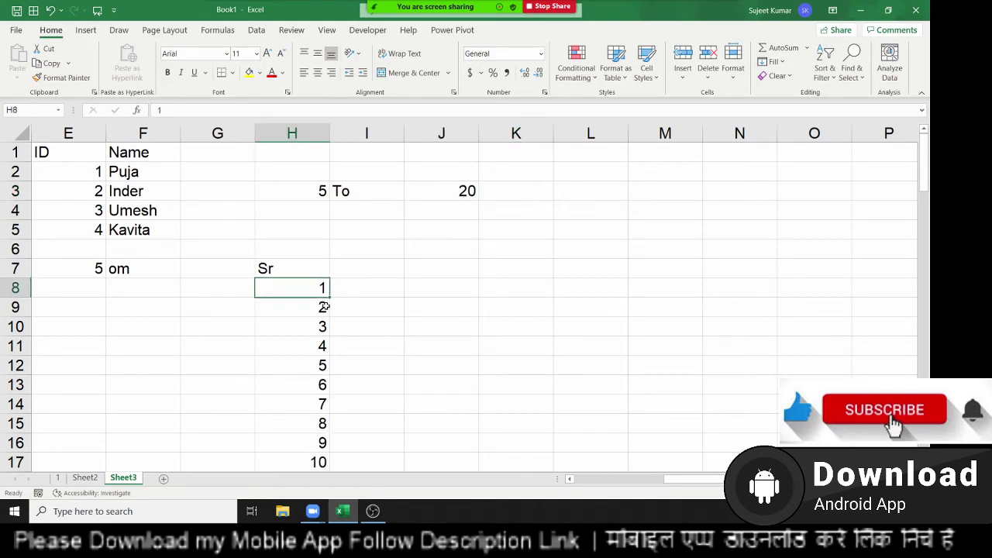
key(F2)
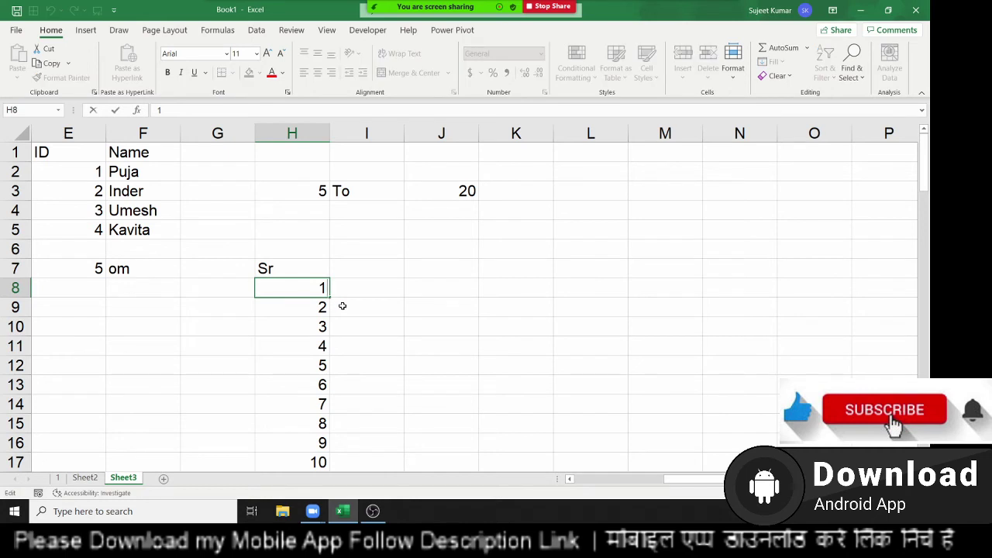
key(BackSpace)
text(=)
click(313, 195)
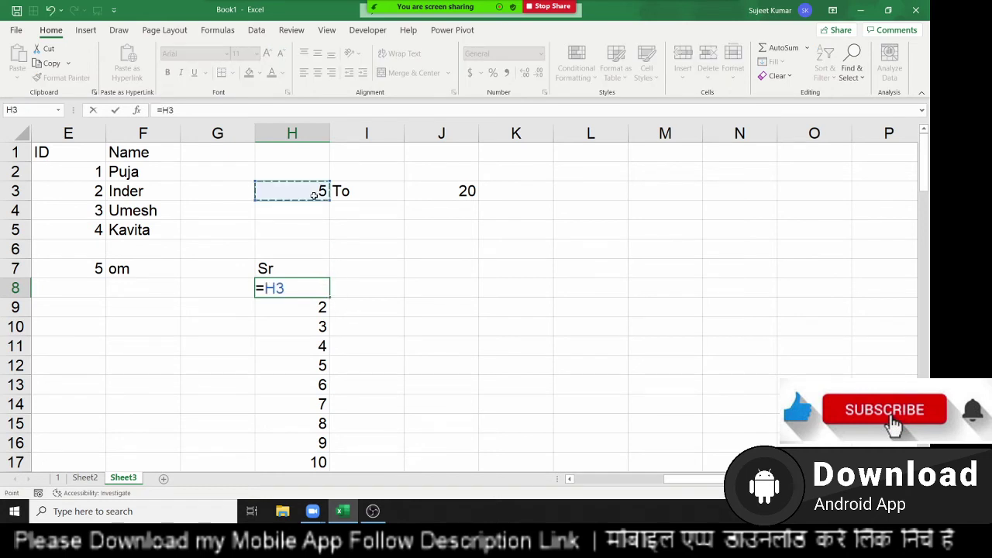
key(Return)
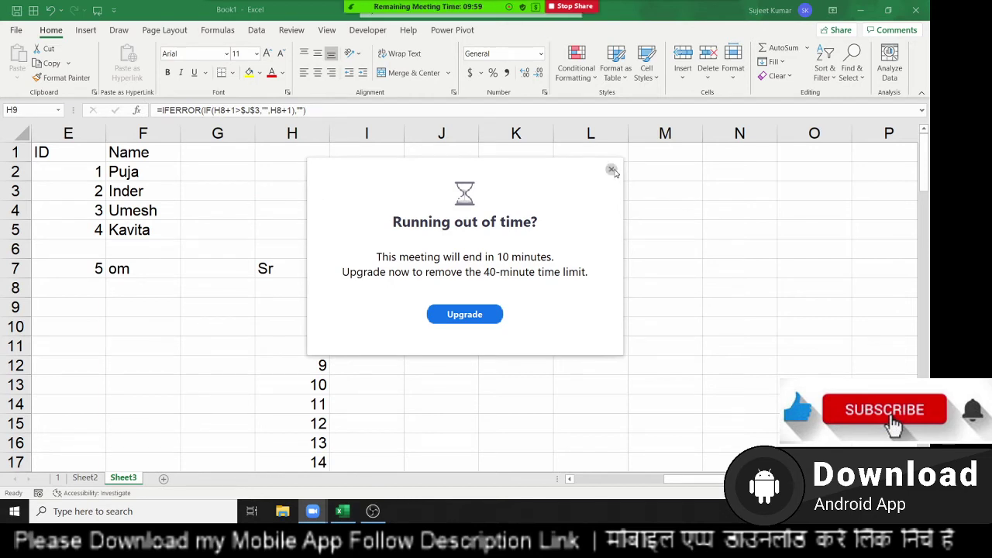
- Dismiss the meeting time warning and review the resulting 5-to-20 Sr series
click(611, 169)
click(317, 190)
click(447, 195)
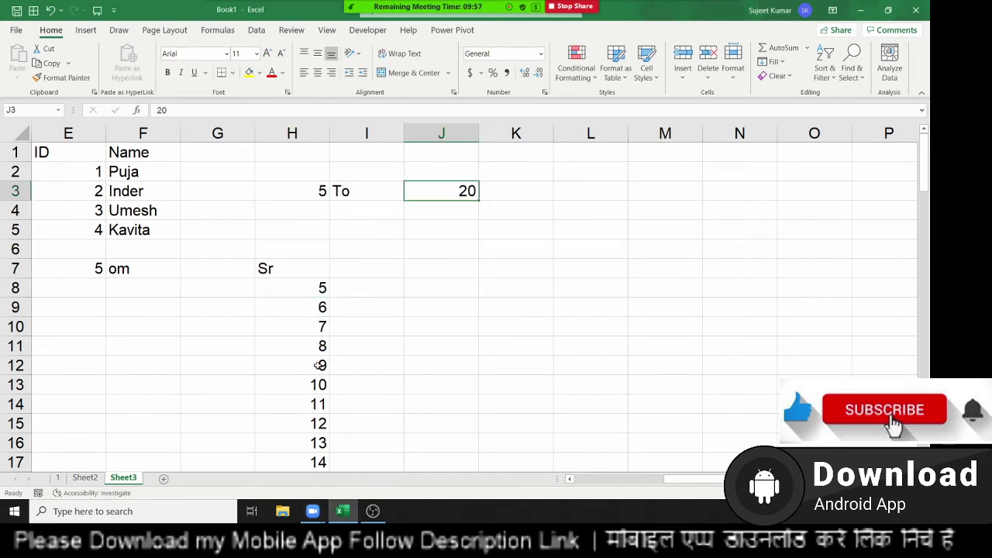
scroll(317, 374, down, 3)
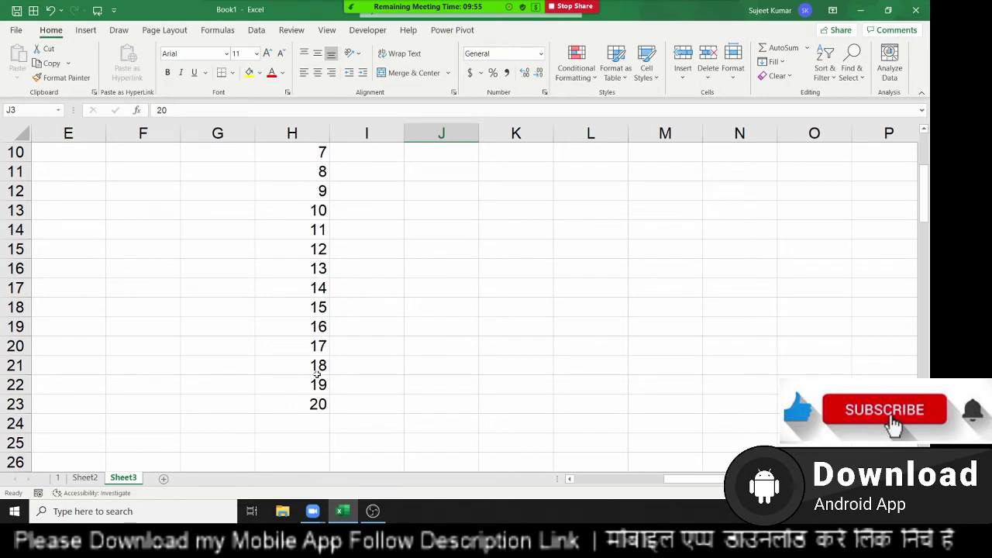
scroll(317, 374, up, 3)
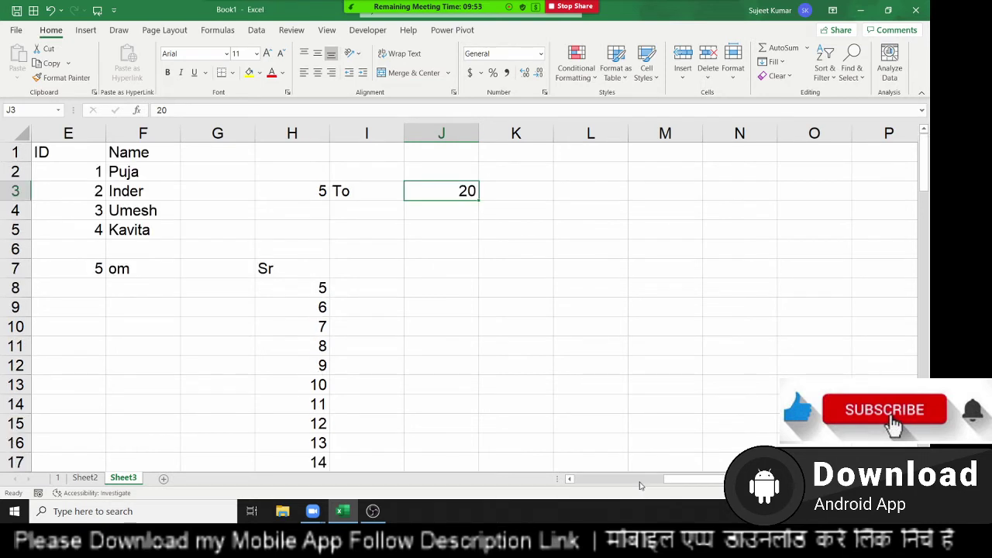
click(640, 480)
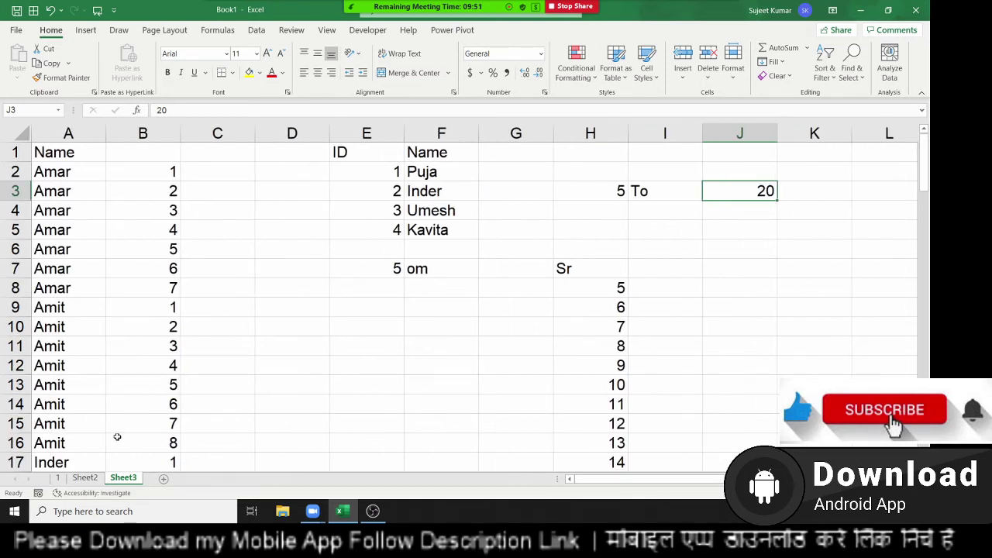
scroll(119, 443, down, 3)
scroll(117, 449, up, 3)
click(85, 478)
click(77, 152)
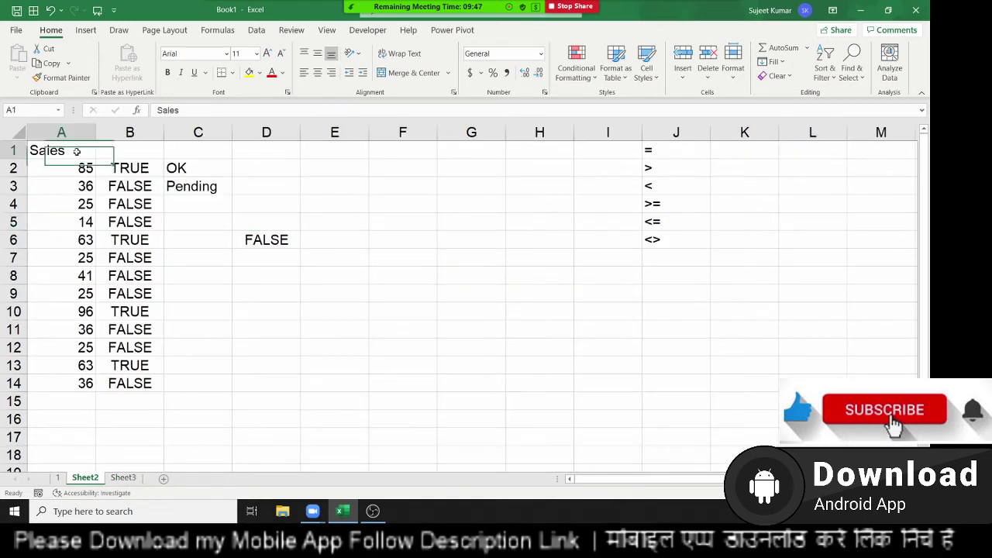
drag(77, 152, 78, 383)
key(ctrl+c)
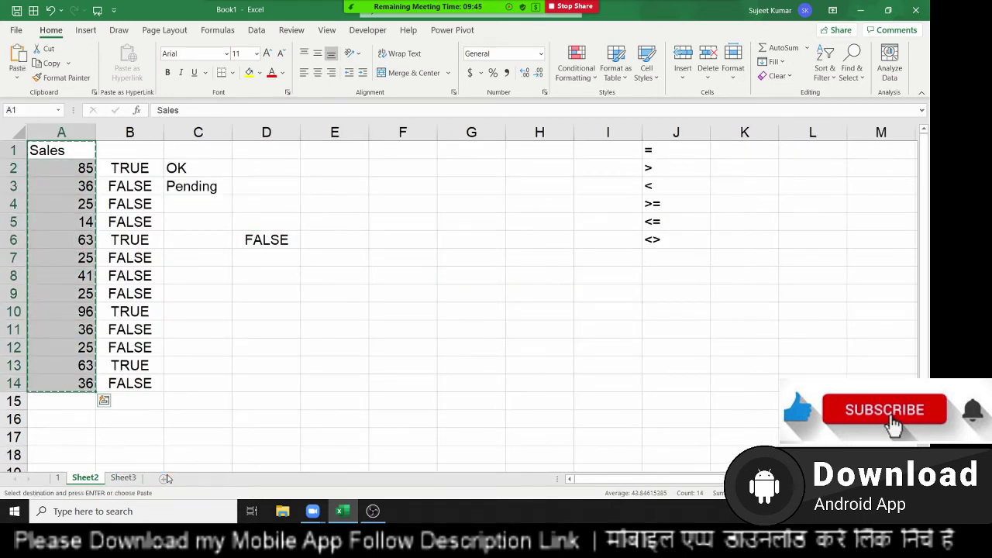
click(167, 478)
key(ctrl+v)
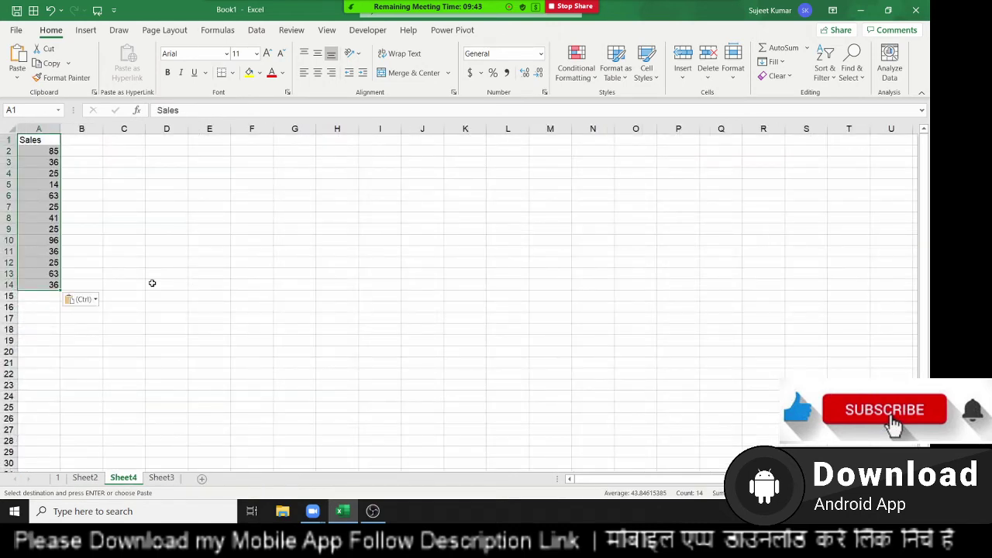
ctrl+scroll(152, 282, up, 3)
ctrl+scroll(154, 275, up, 1)
ctrl+scroll(156, 264, up, 1)
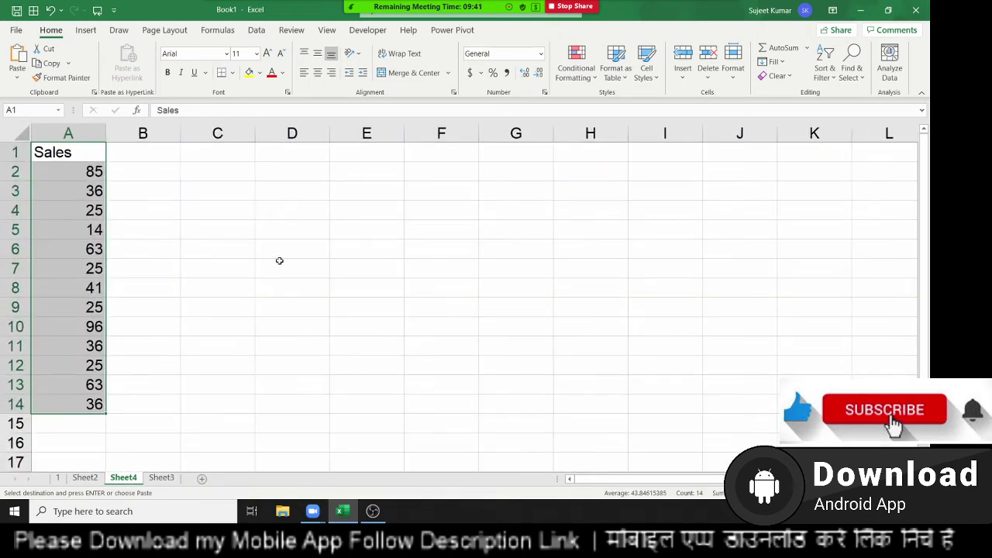
click(300, 212)
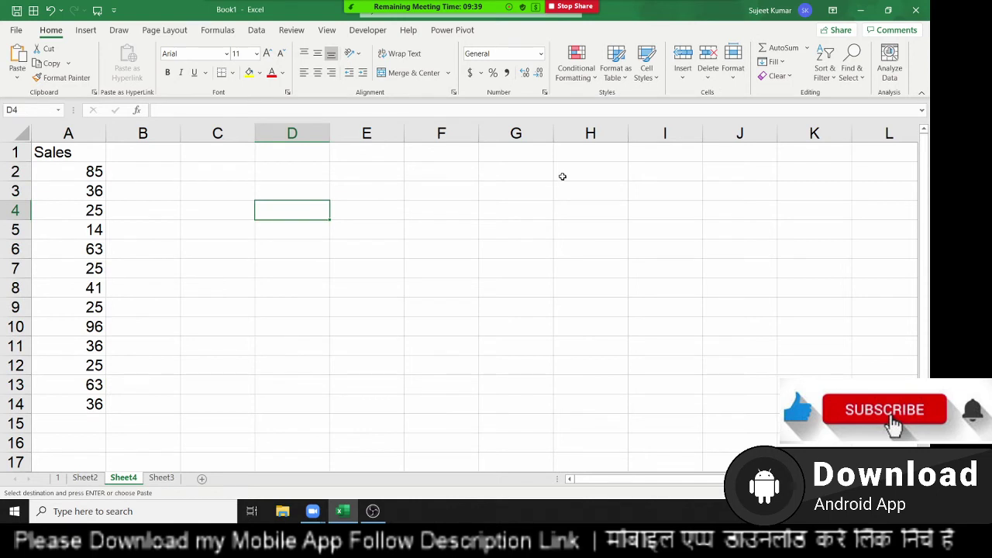
text(50-8)
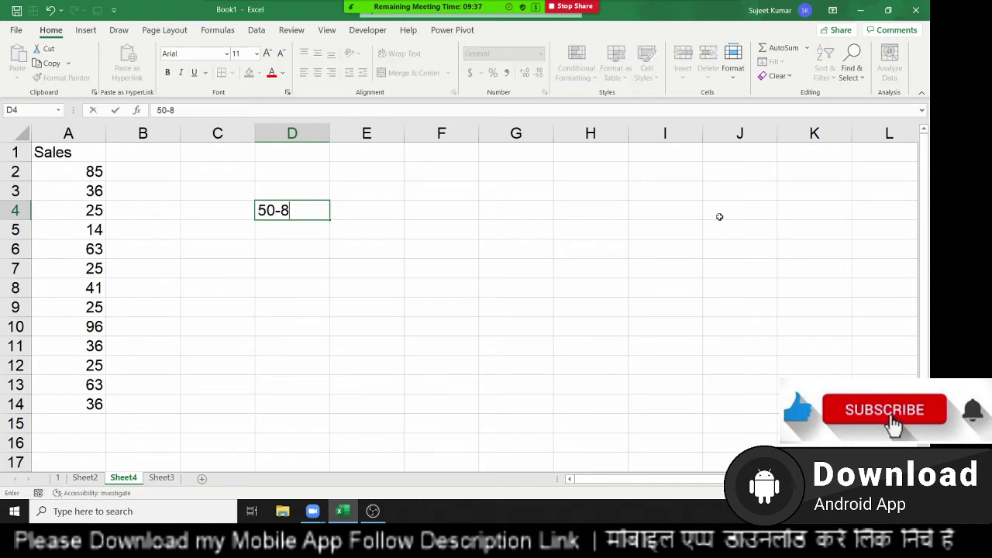
text(0)
key(Tab)
text(500)
key(Return)
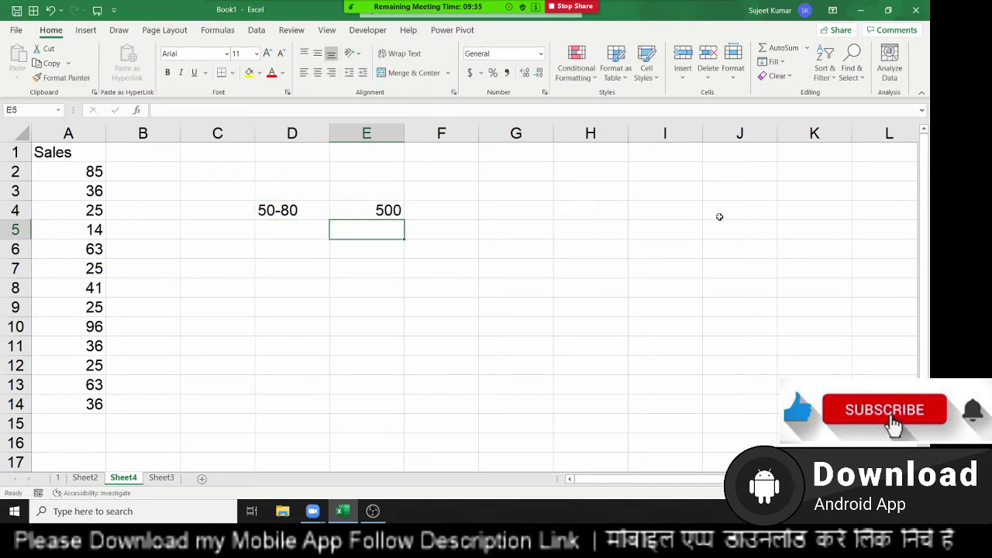
click(117, 155)
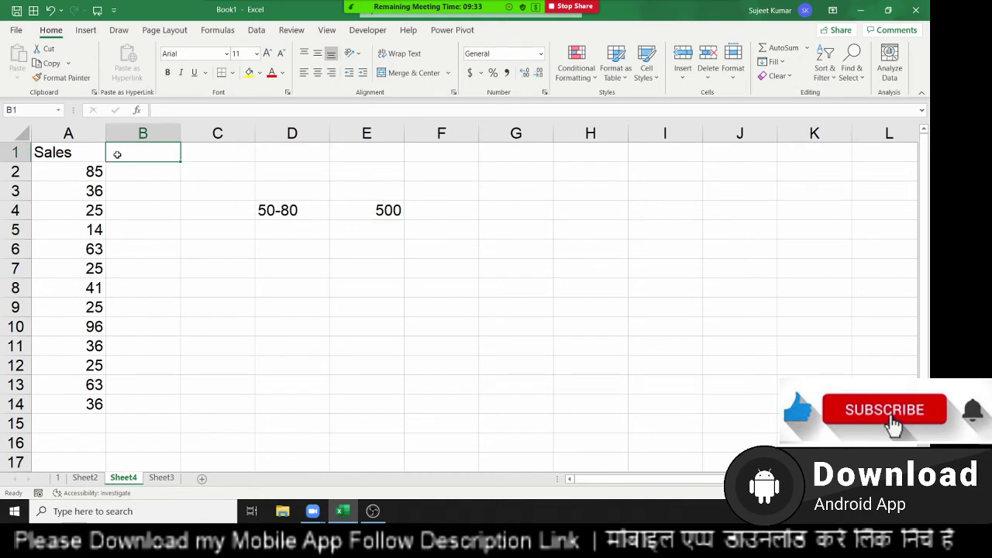
text(IN)
key(Return)
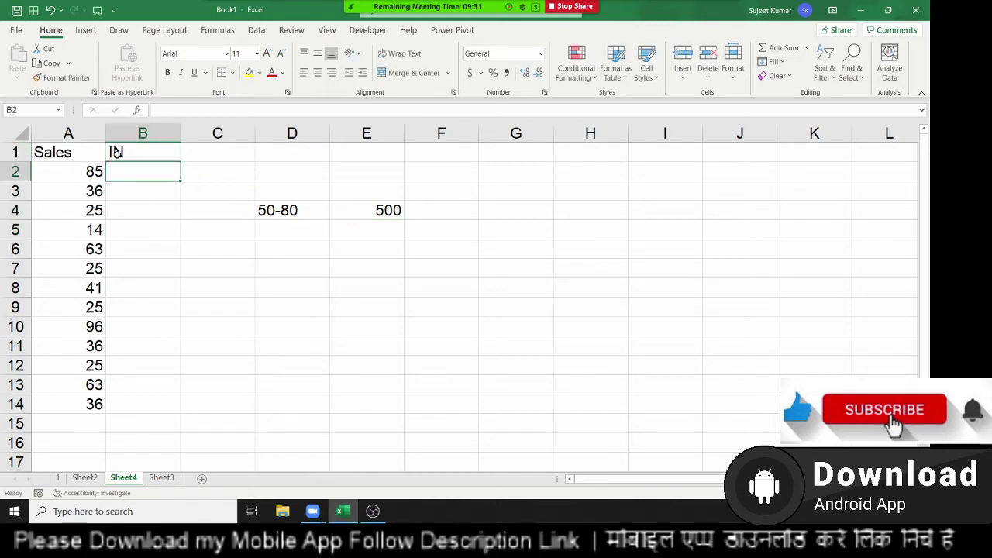
text(=if)
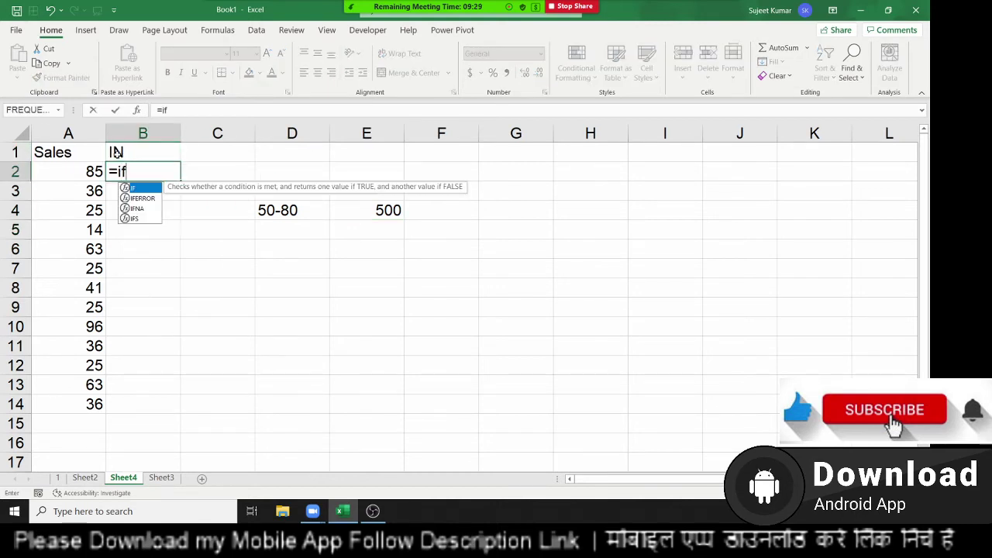
key(Tab)
key(Escape)
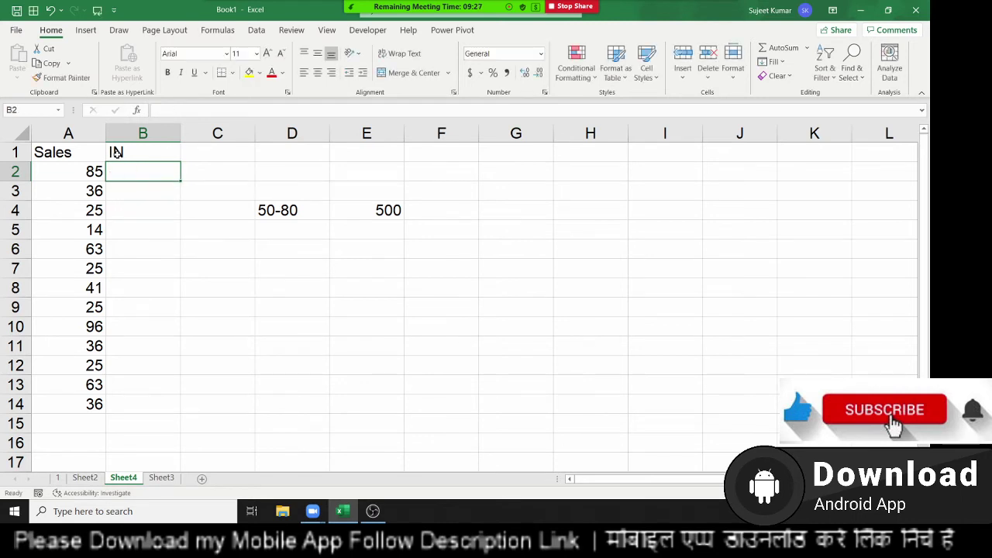
key(Down)
key(Down)
key(Right)
key(Right)
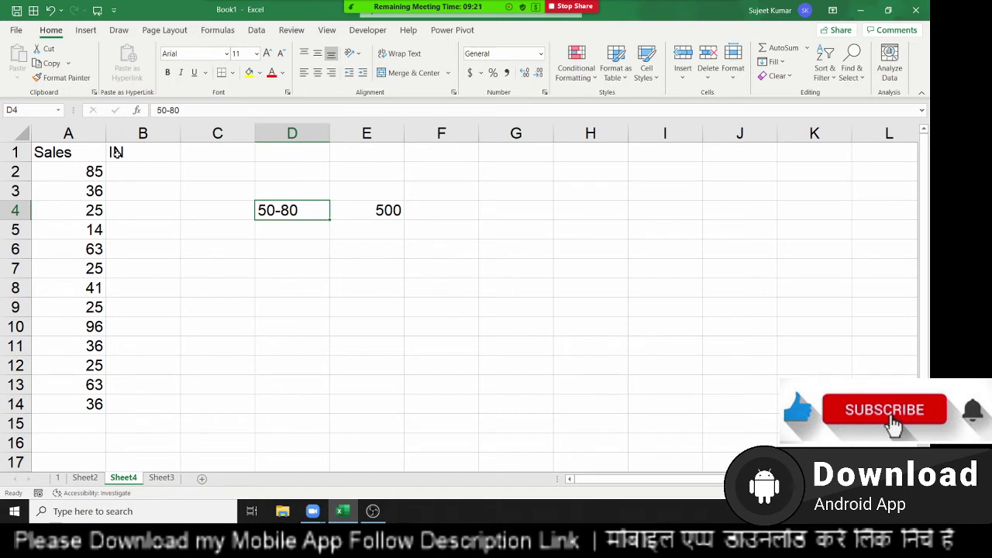
key(Up)
key(Up)
key(Left)
key(Left)
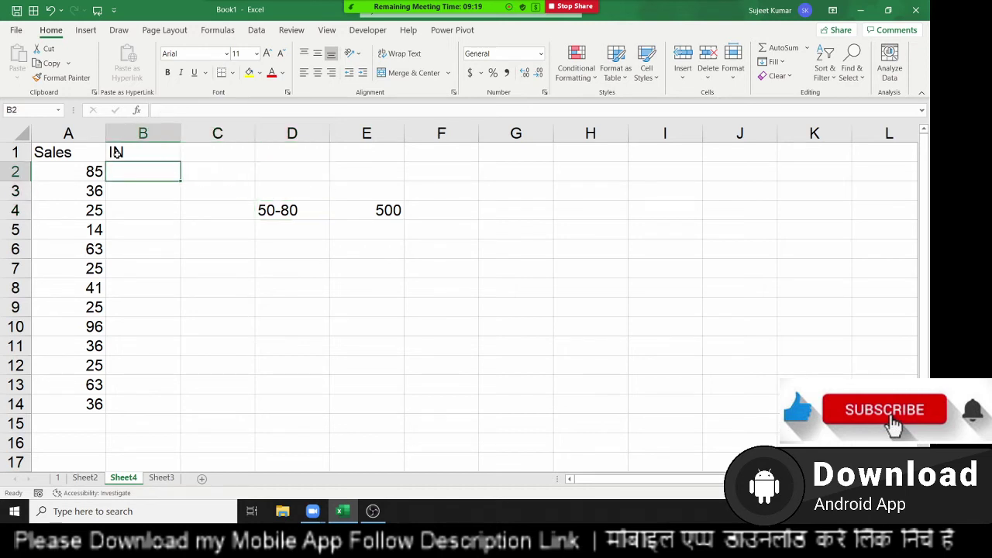
- Enter =AND(A2>=50,A2<=80) in B2 and fill it down to B14
text(=and)
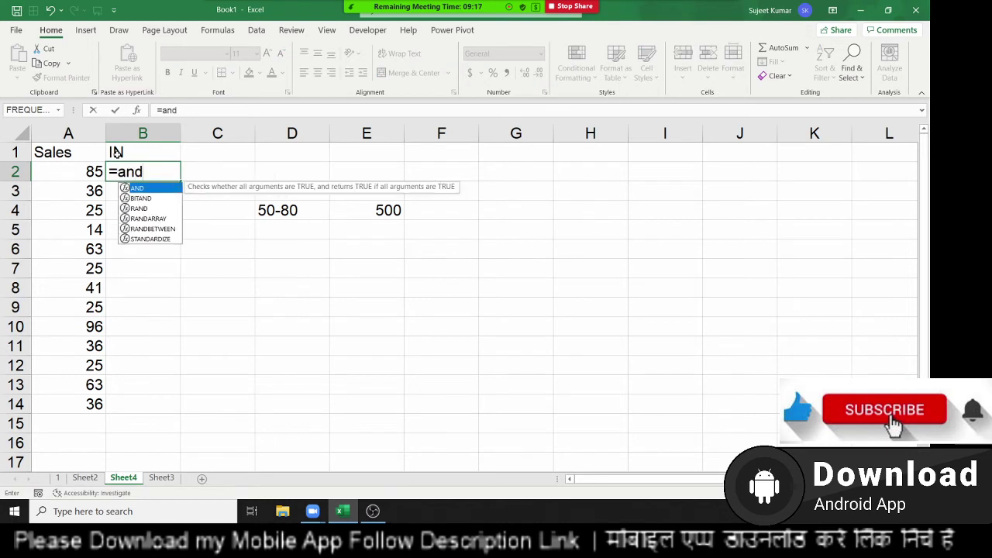
key(Tab)
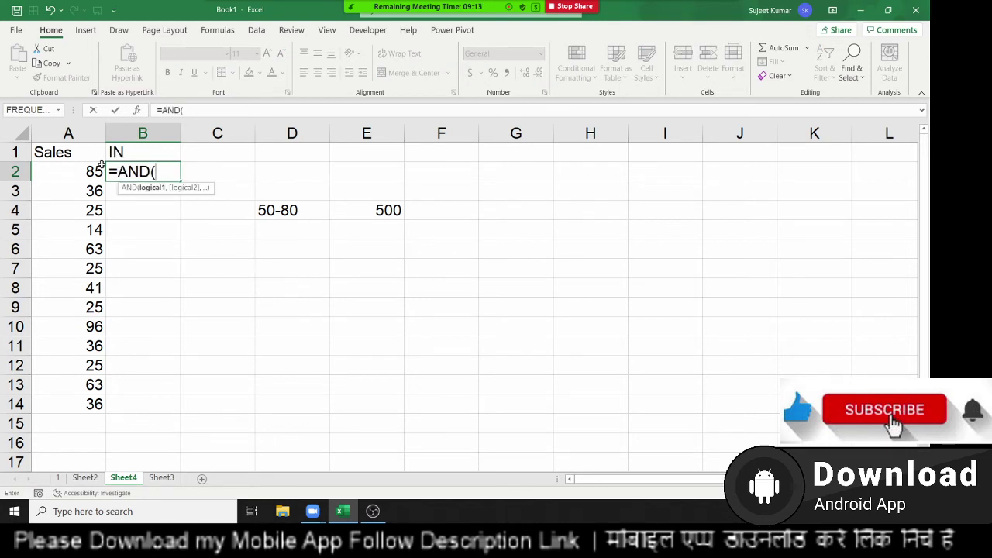
click(93, 172)
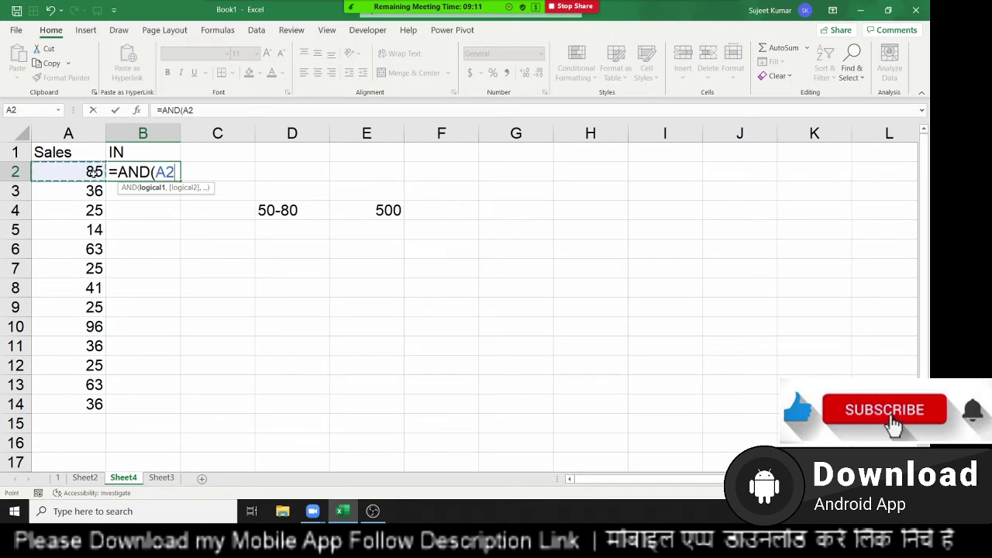
text(>=8)
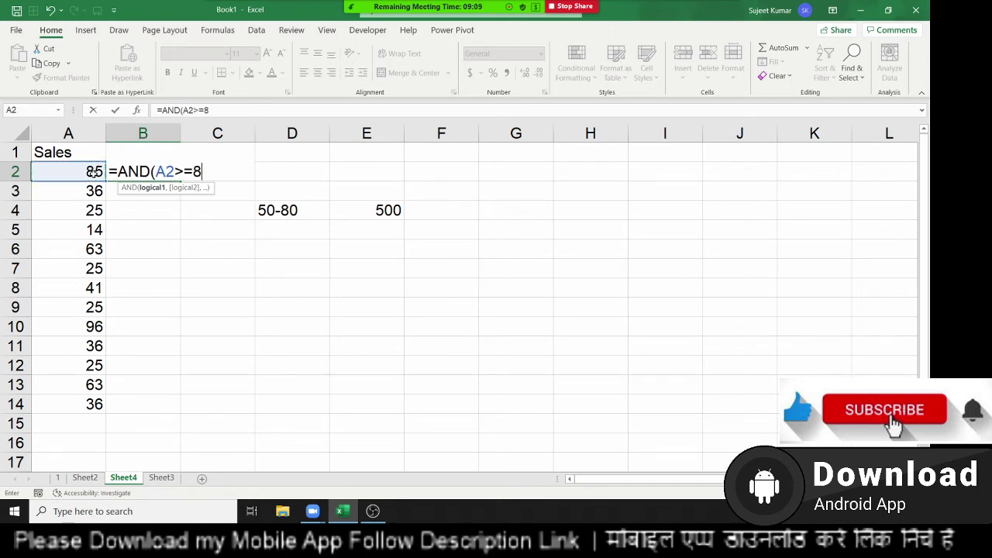
key(BackSpace)
text(5)
text(0,)
click(93, 171)
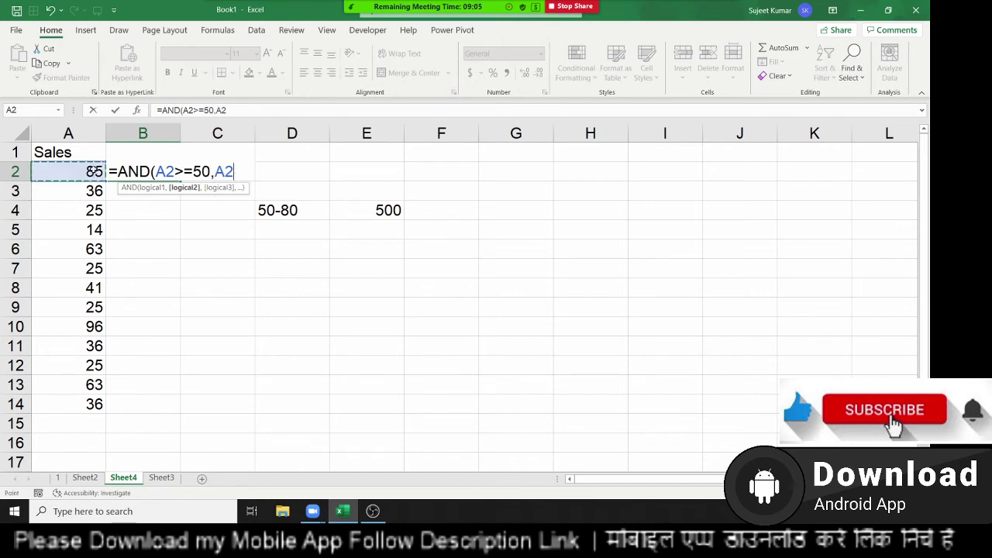
text(<=)
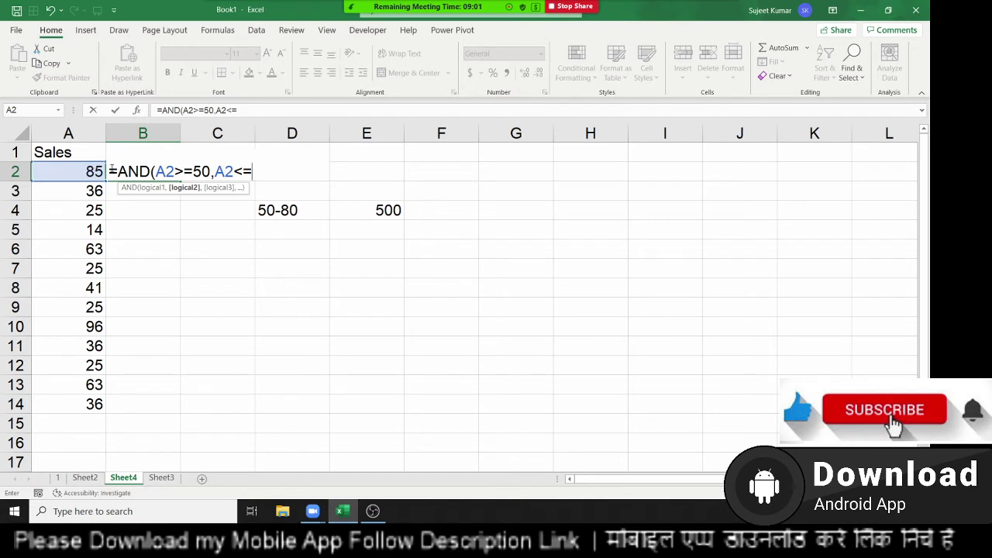
text(5)
key(BackSpace)
text(80)
text())
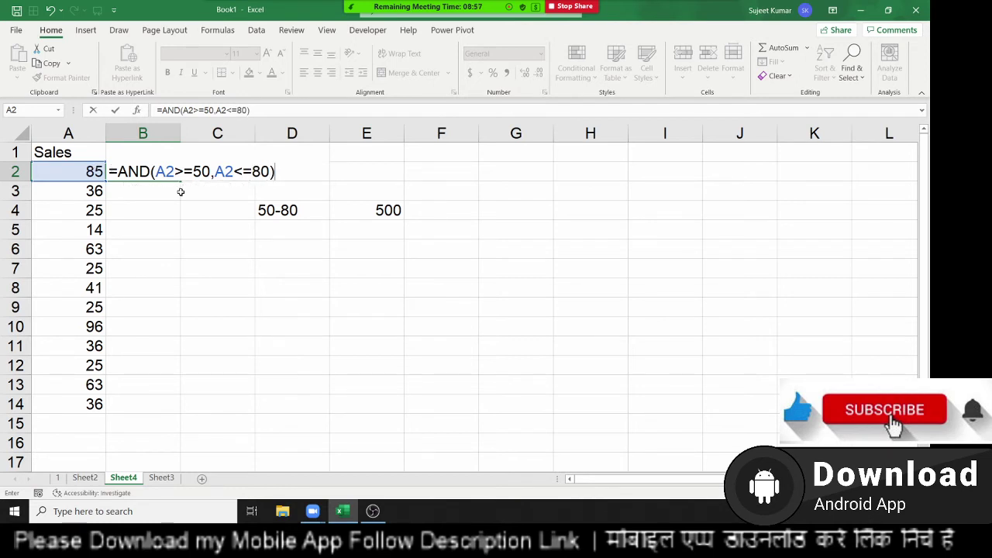
key(Return)
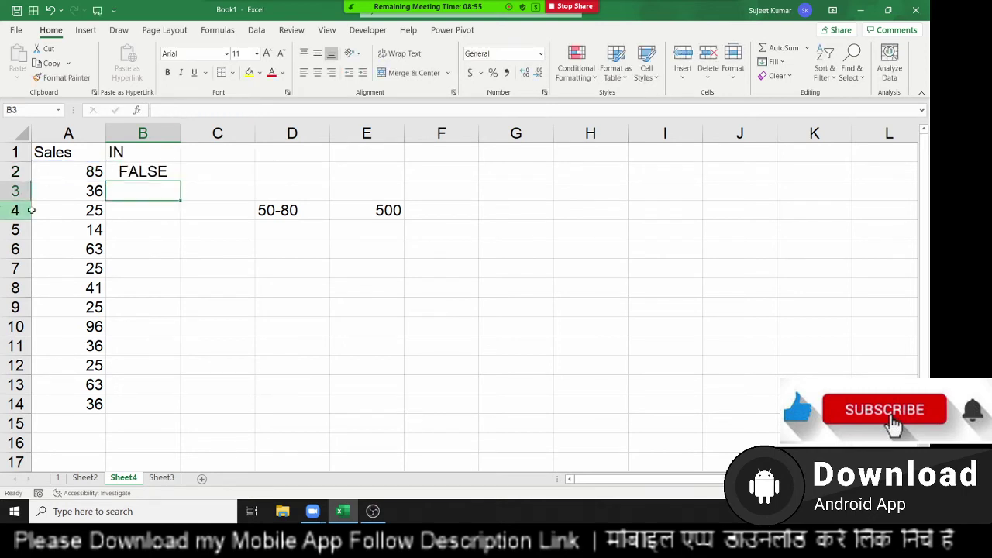
click(123, 171)
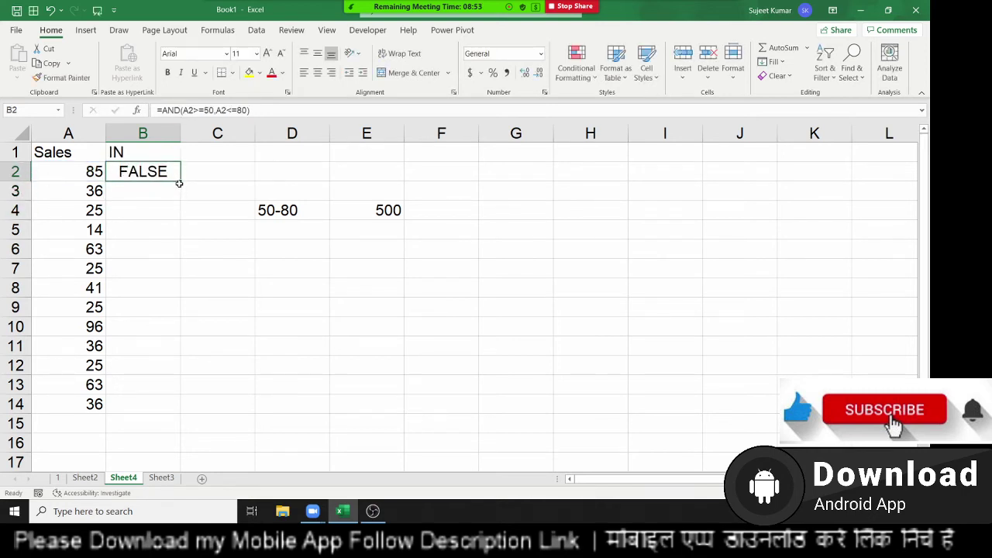
double_click(179, 180)
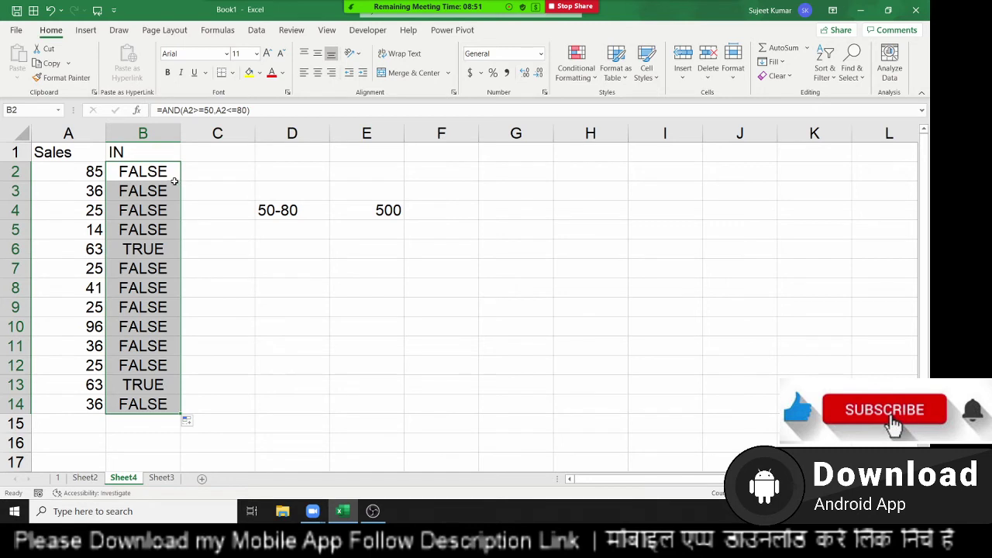
- Wrap the B2 formula in IF returning 500 or 0, refill it down, and go to Sheet3
double_click(174, 172)
click(127, 171)
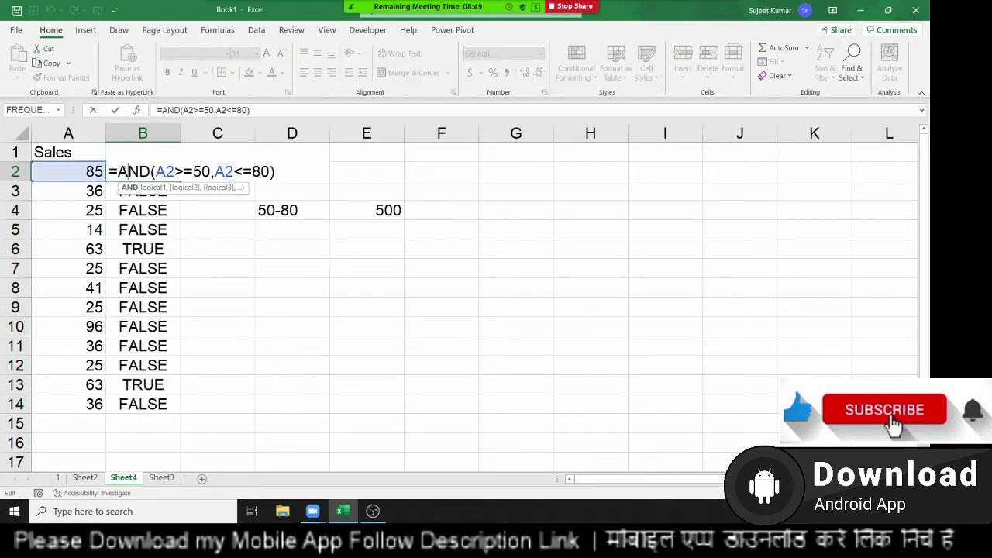
key(Left)
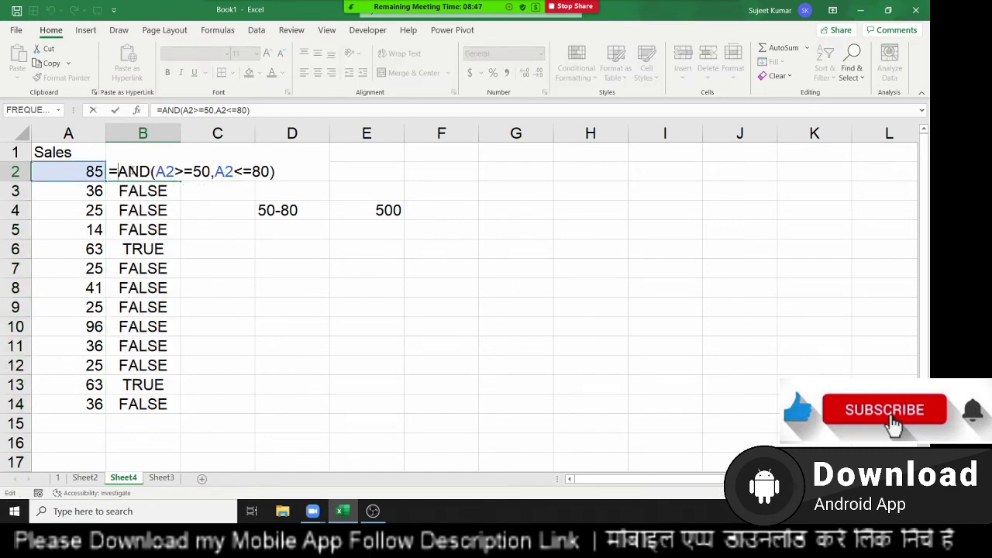
text(if)
key(Tab)
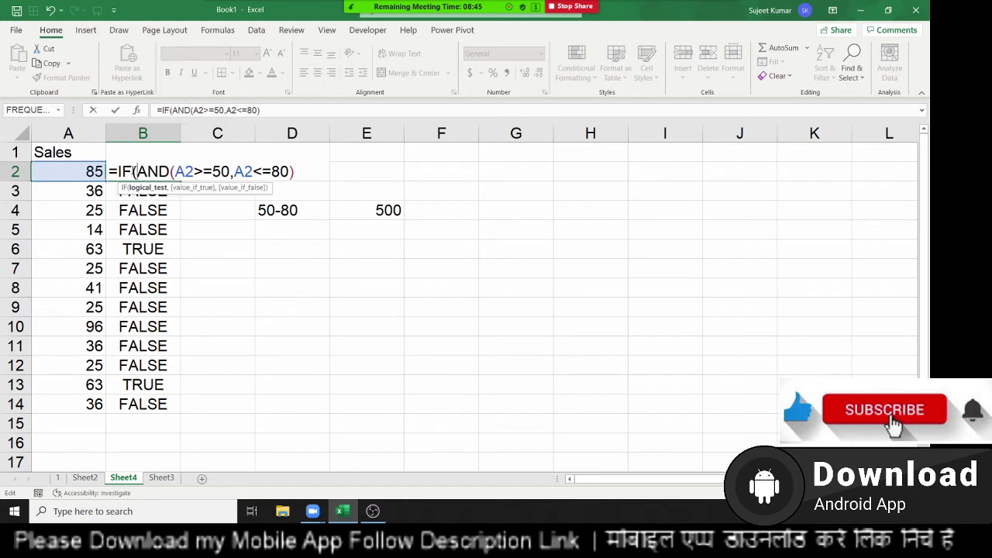
key(End)
text(,500)
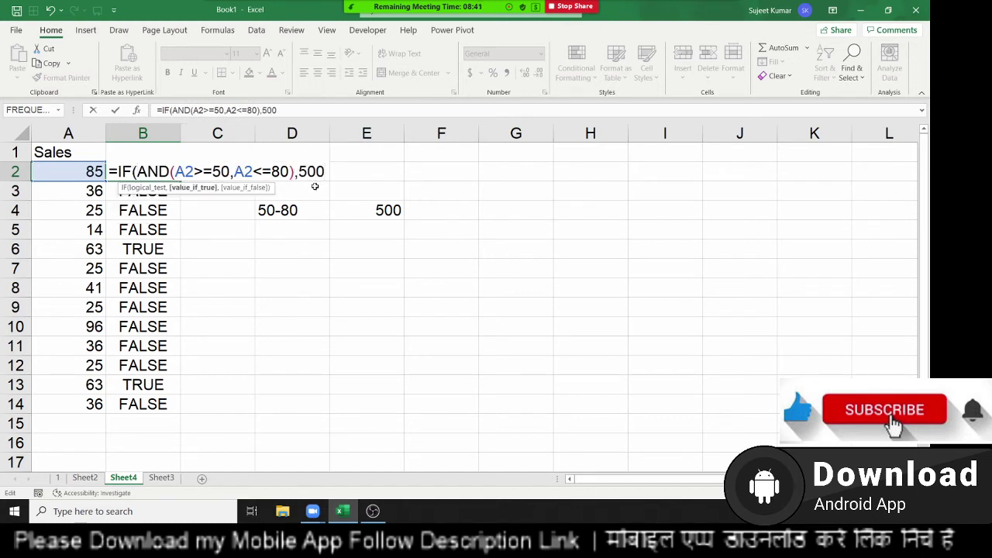
text(,0)
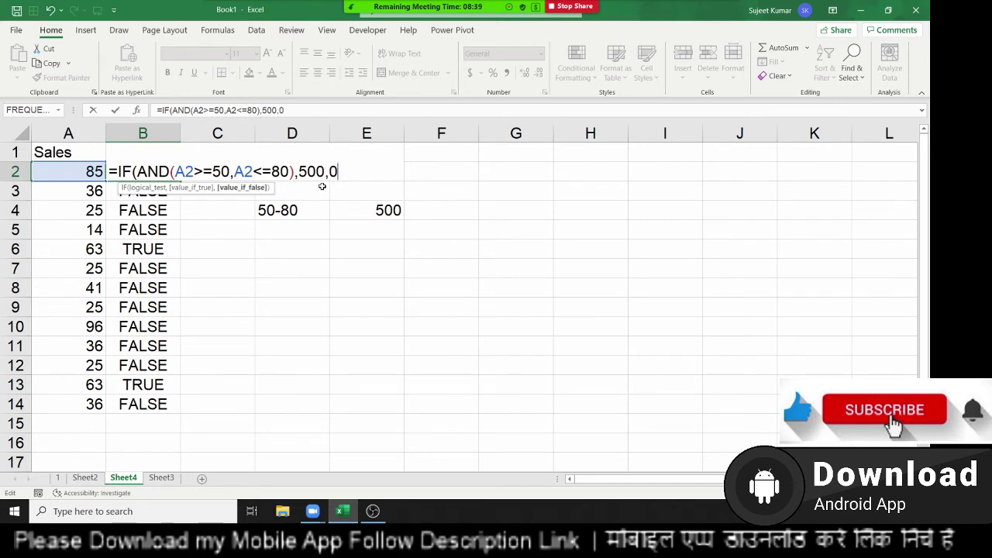
text())
key(Return)
click(143, 172)
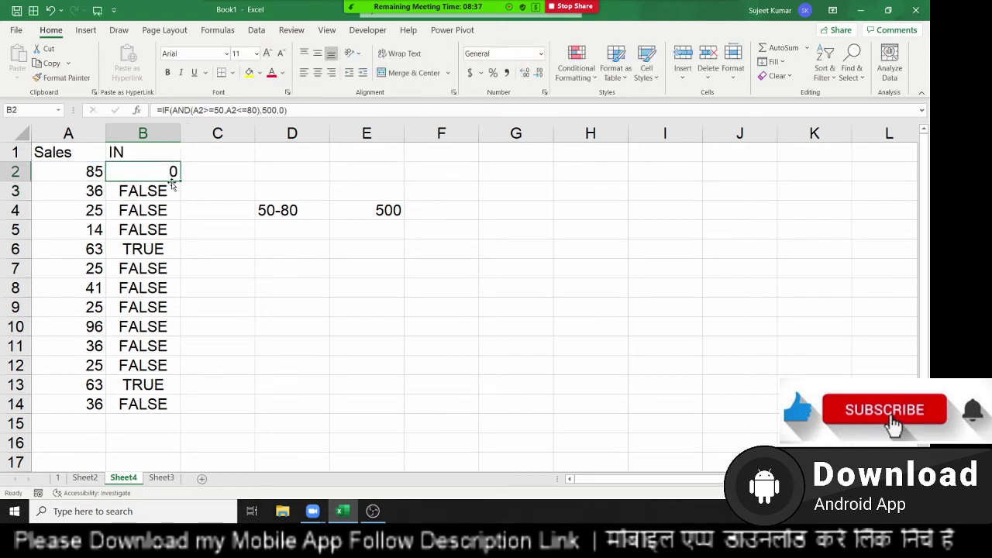
double_click(180, 180)
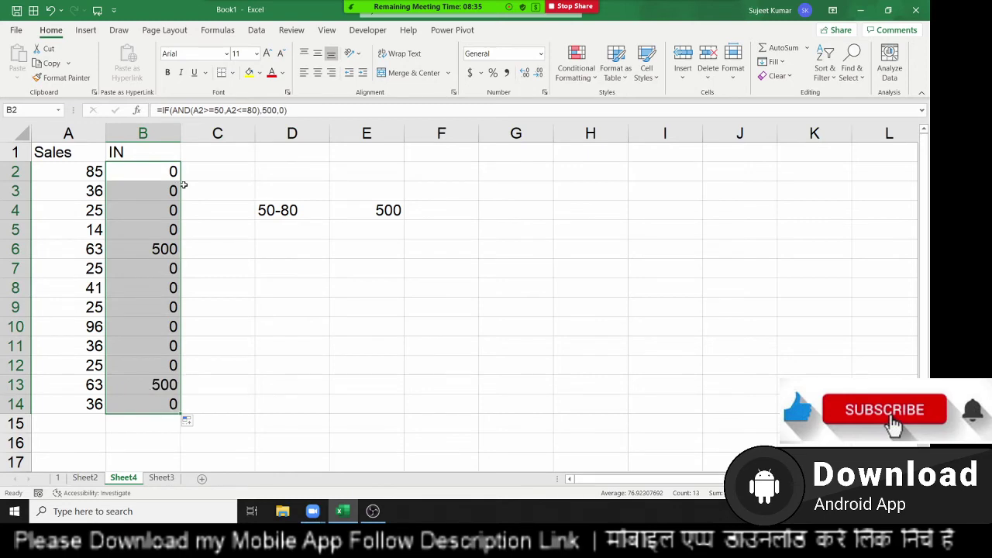
click(162, 478)
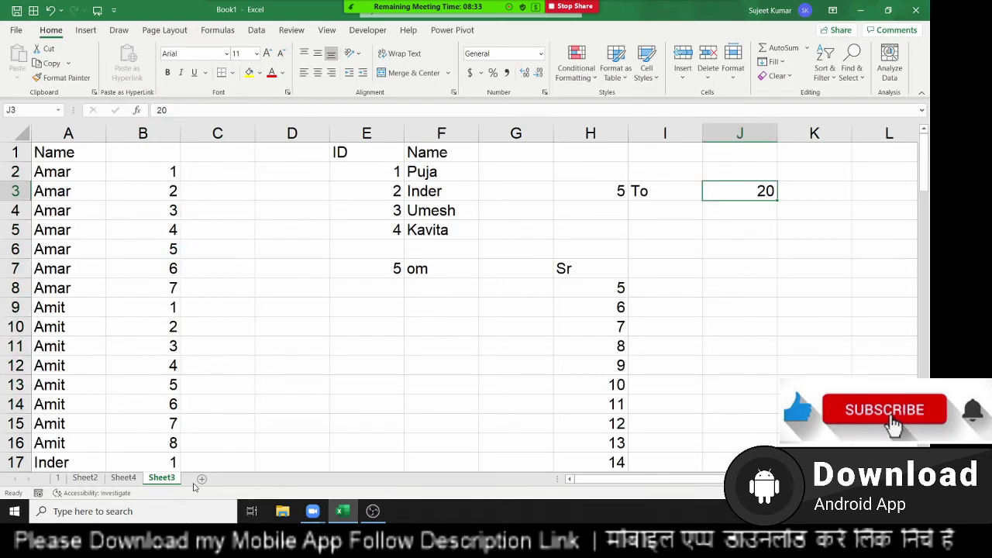
- Add a new sheet with a Name header and five student names in A2:A6
click(202, 479)
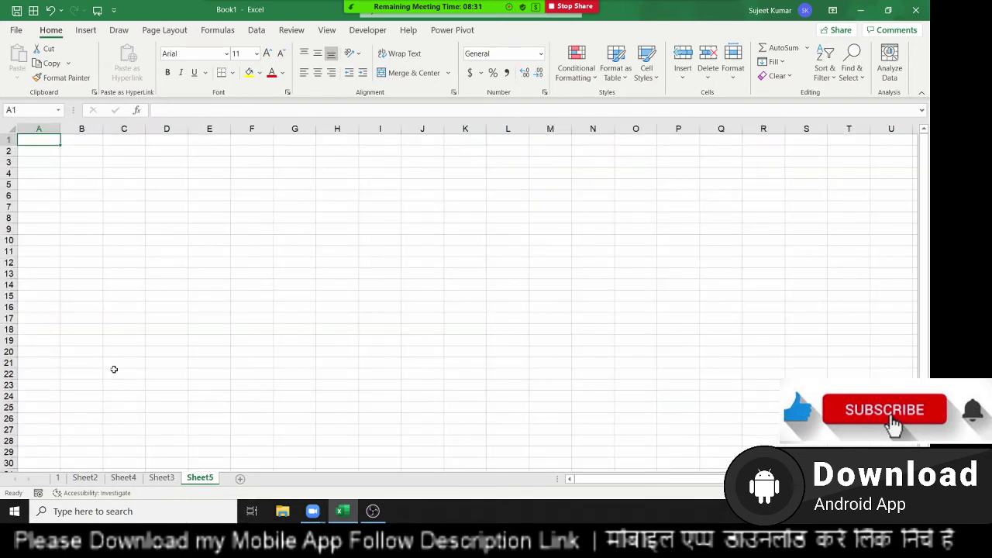
ctrl+scroll(111, 370, up, 5)
text(Nam)
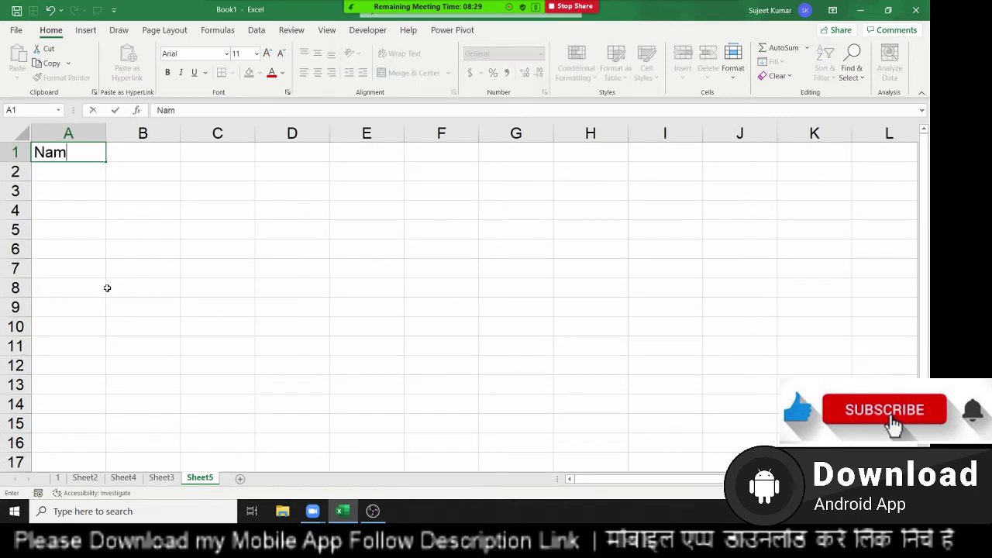
text(e)
key(Return)
text(Puja)
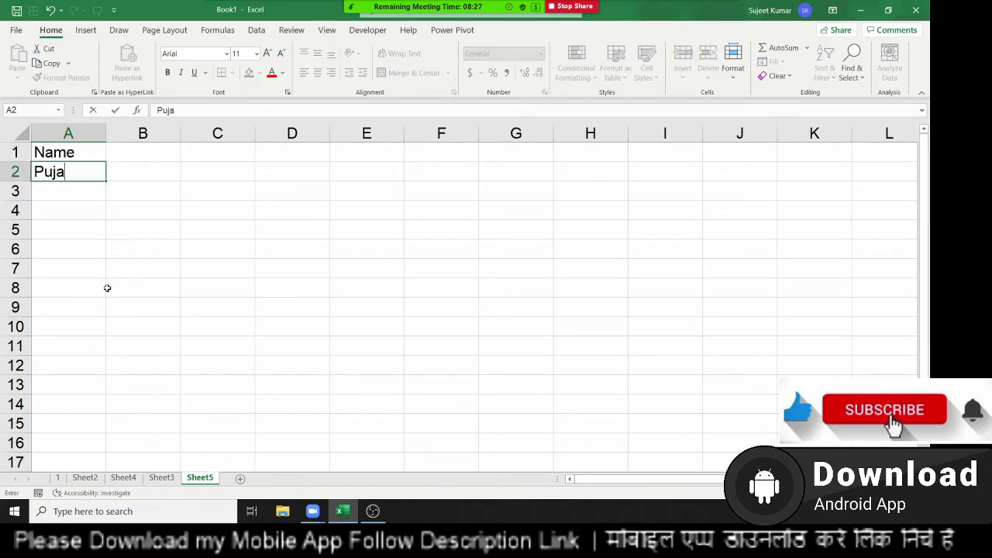
click(81, 230)
click(80, 178)
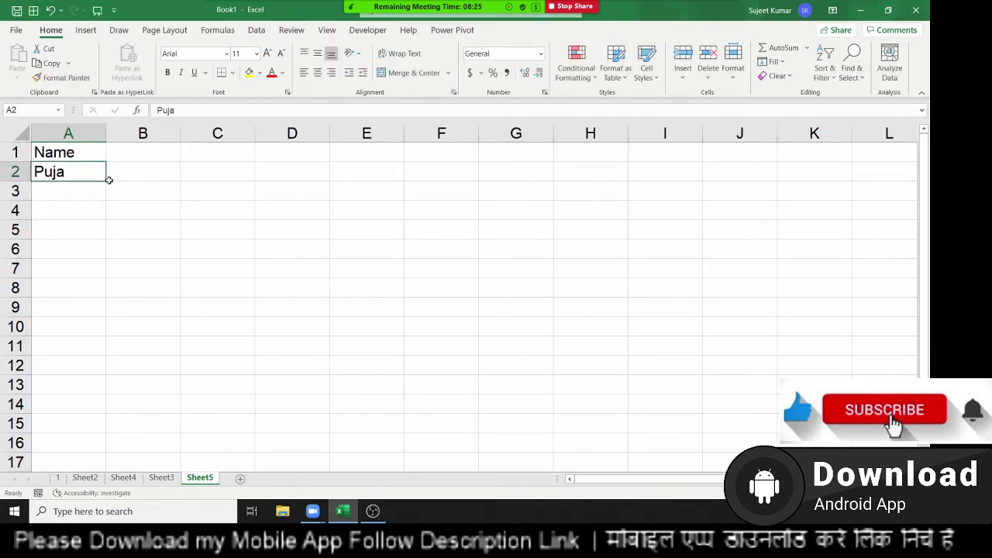
drag(108, 179, 110, 256)
- Add headers S-1 through S-4 in B1:E1 and Result in F1
drag(145, 155, 144, 172)
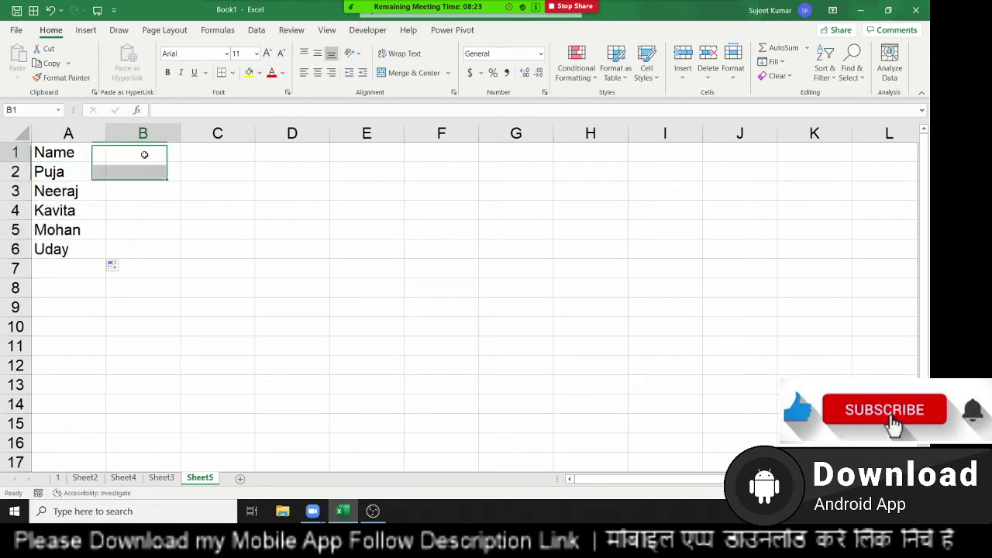
click(144, 154)
text(P)
key(BackSpace)
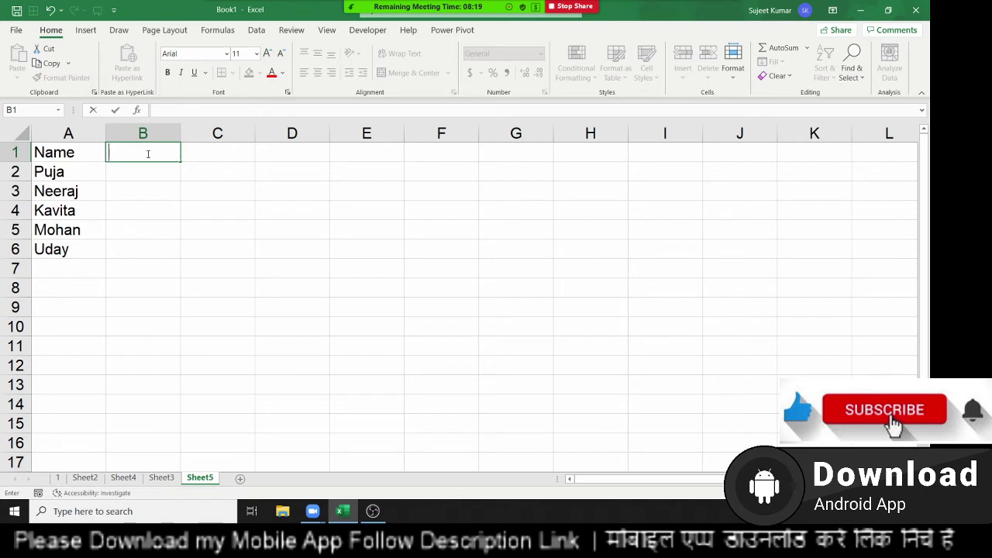
text(S-)
text(1)
click(150, 172)
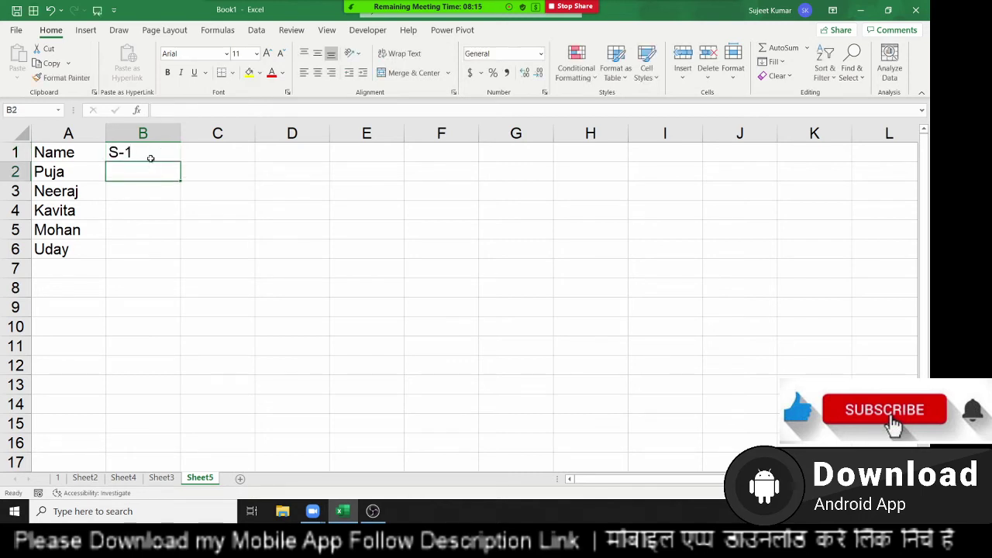
click(151, 155)
mouse_move(182, 161)
mouse_down()
mouse_move(310, 169)
mouse_move(387, 160)
mouse_up()
click(423, 152)
text(Re)
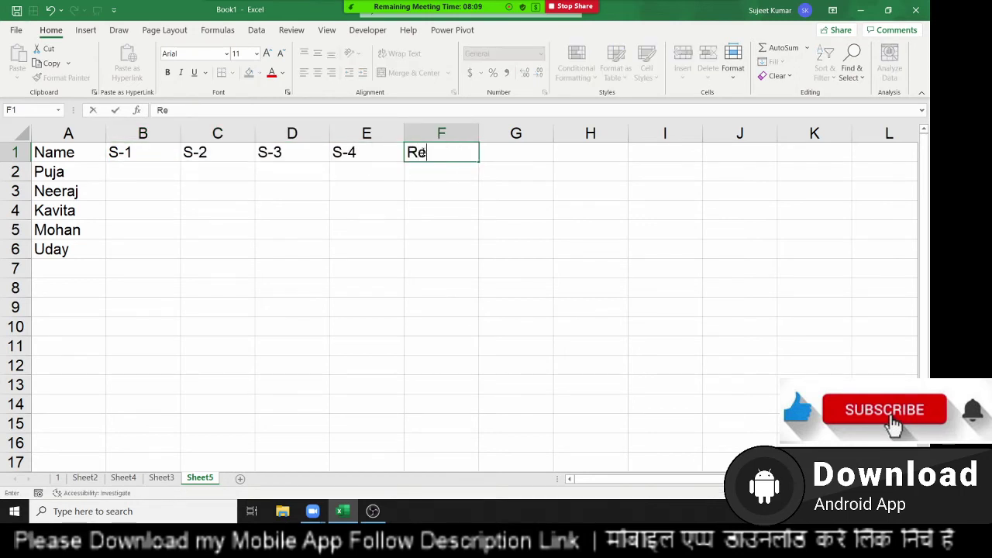
text(sult)
key(Return)
- Fill B2:E6 with =RANDBETWEEN(10,90) using Ctrl+R and Ctrl+D
key(Left)
key(Left)
key(Left)
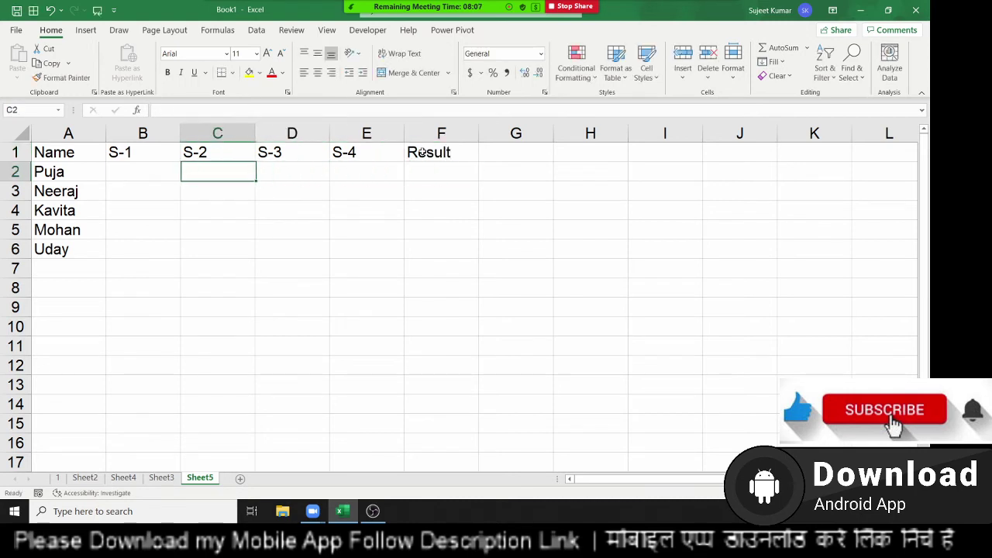
key(Left)
text(=ra)
key(Down)
key(Down)
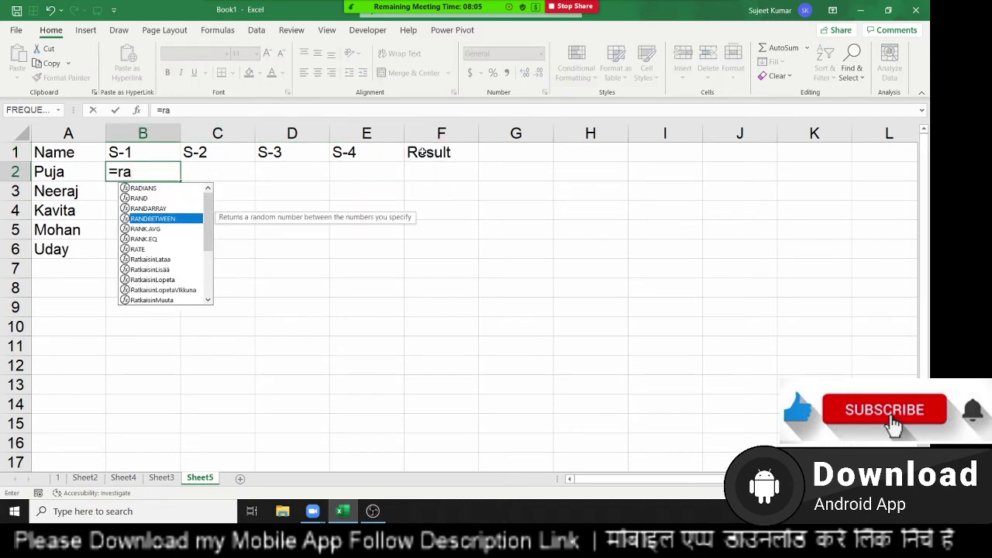
key(Tab)
text(10,9)
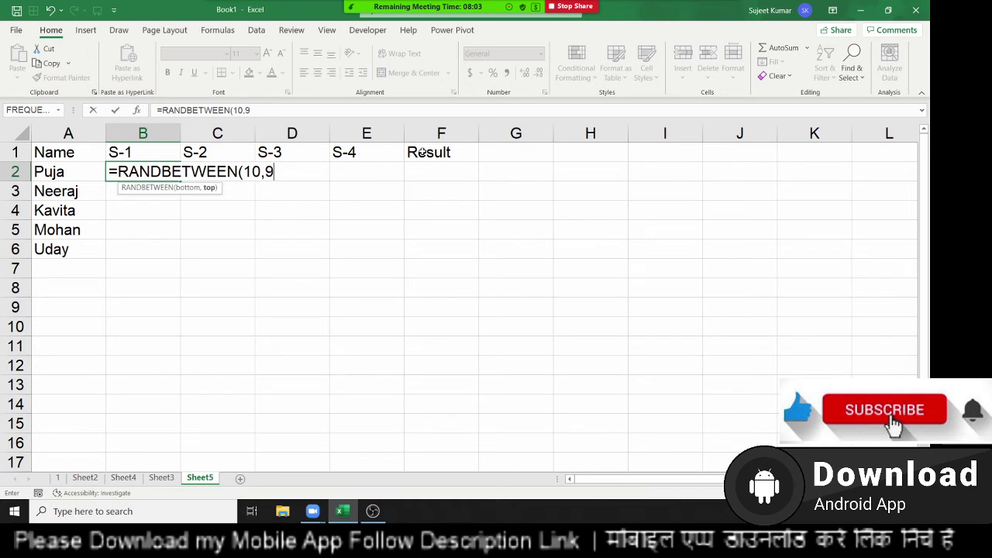
text(0)
key(Return)
key(Up)
key(shift+Right)
key(shift+Right)
key(shift+Right)
key(shift+Down)
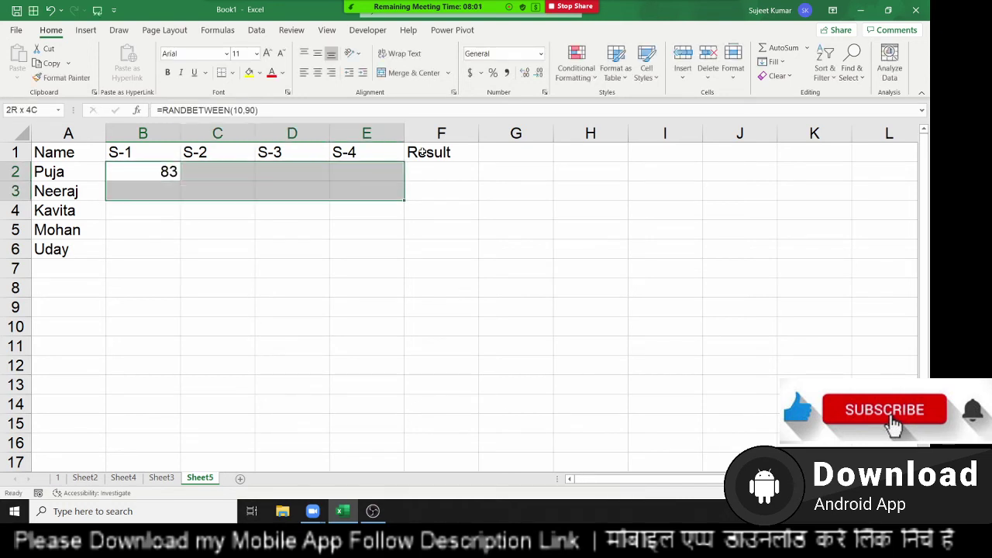
key(shift+Down)
key(shift+Down)
key(shift+Down)
key(ctrl+r)
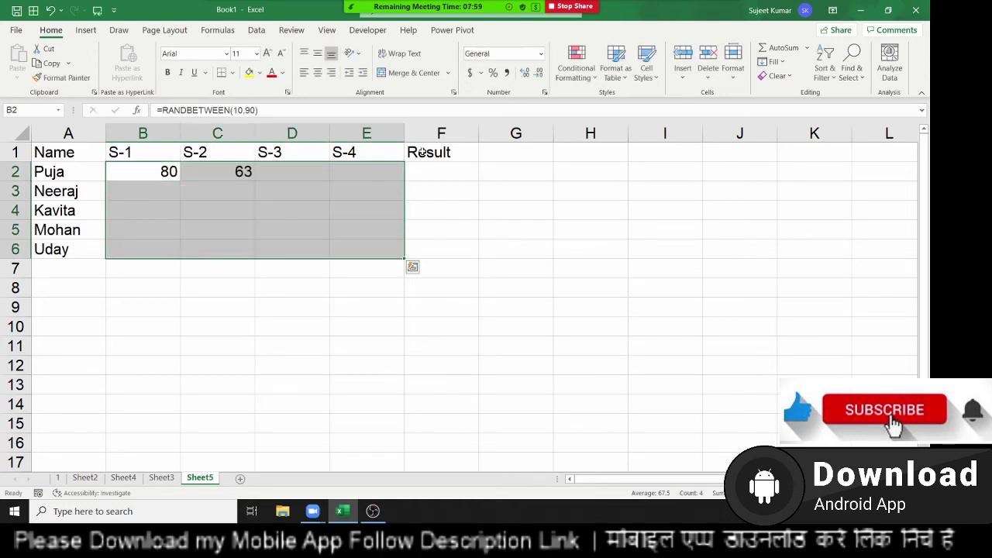
key(ctrl+d)
- Copy B2:E6 and paste the random scores back as fixed values
key(ctrl+c)
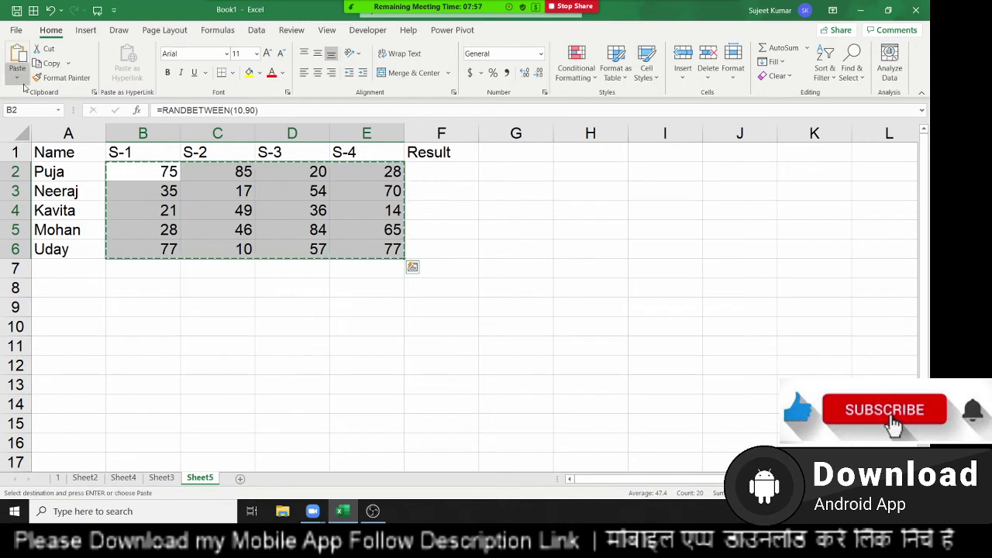
click(17, 77)
click(15, 171)
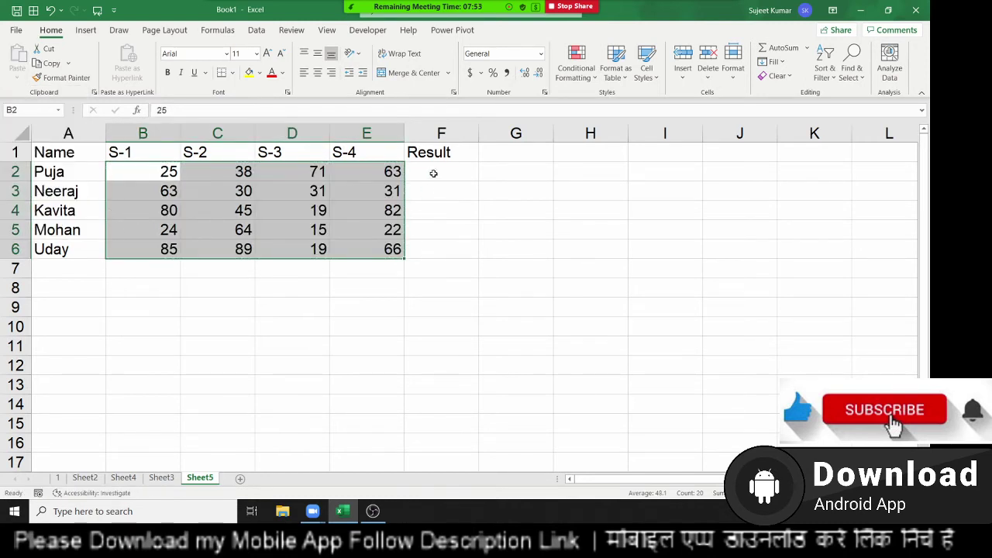
click(433, 173)
drag(170, 172, 354, 164)
- Enter =AND(B2>=30,C2>=30,D2>=30,E2>=30) in F2
click(449, 170)
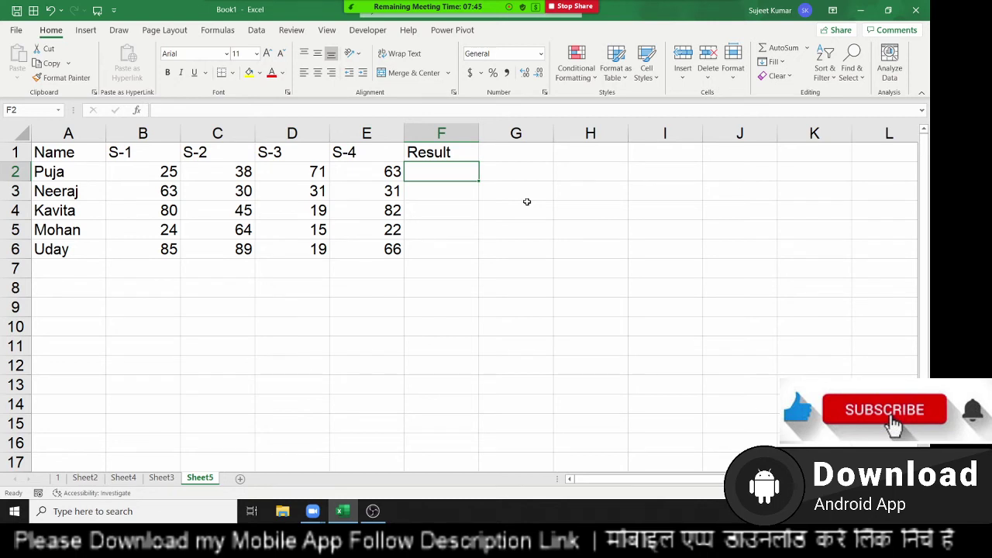
text(=)
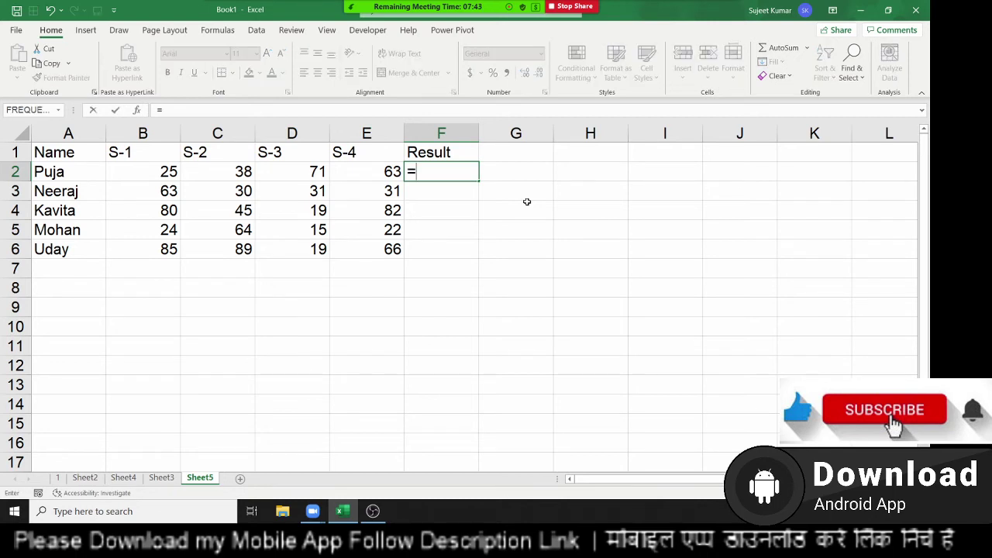
text(and)
key(Tab)
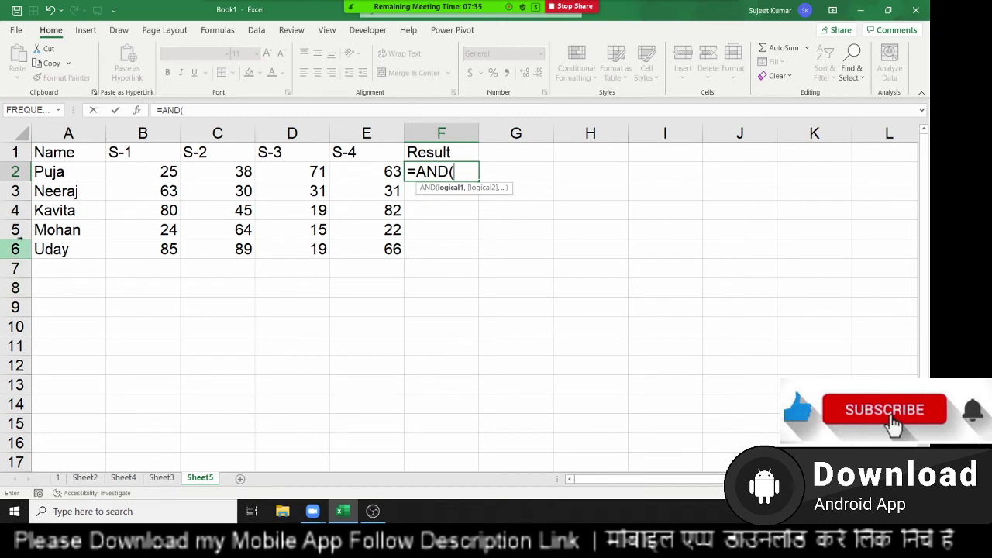
click(163, 171)
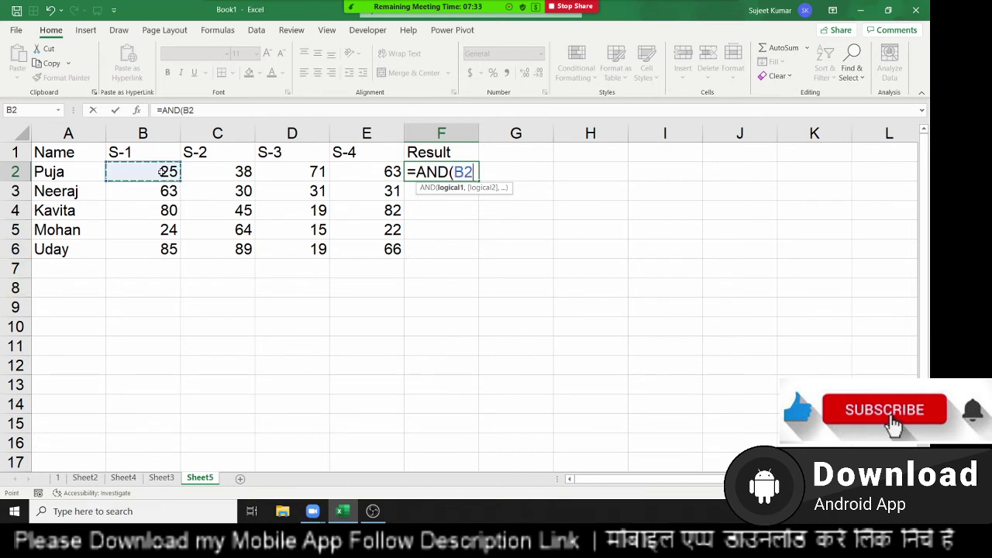
text(>)
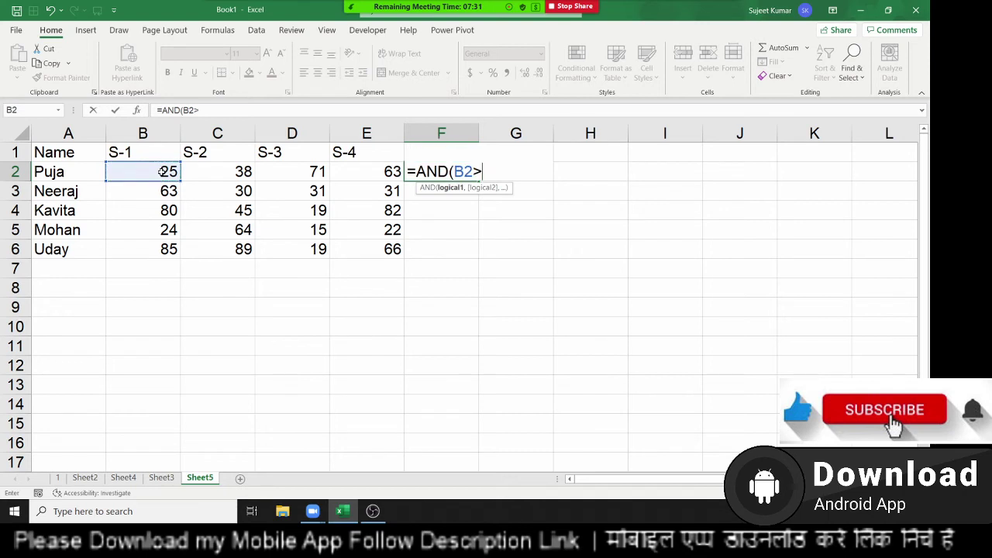
text(=30,)
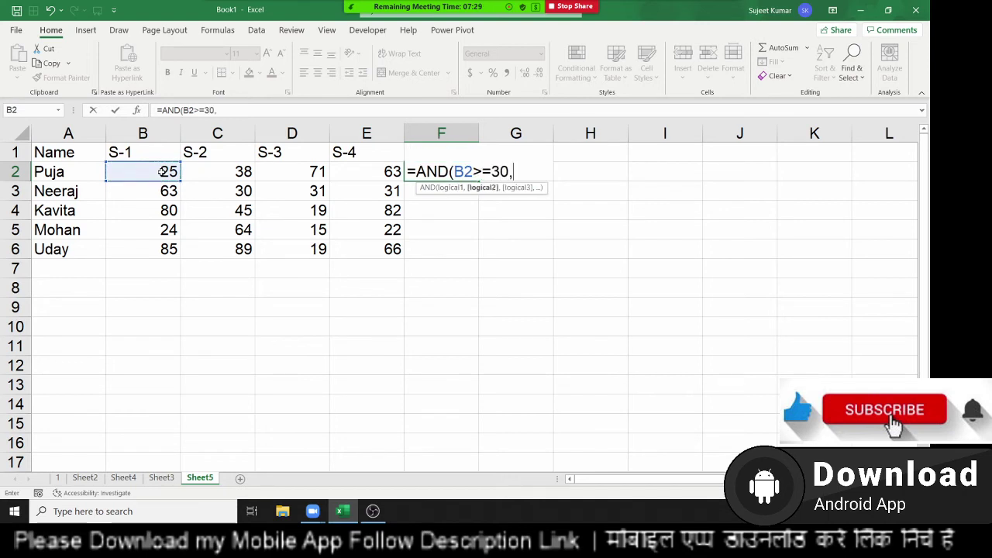
click(207, 167)
text(>)
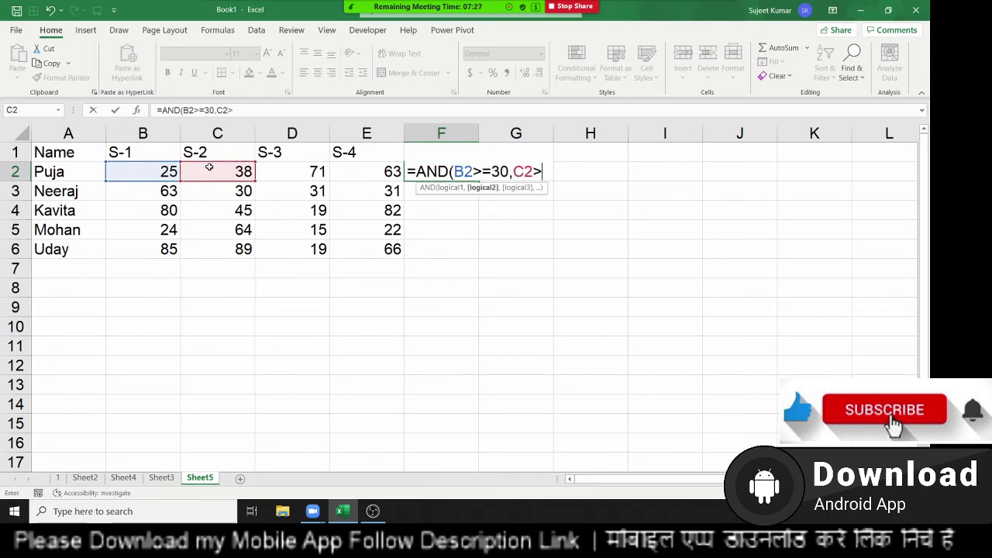
text(=30,)
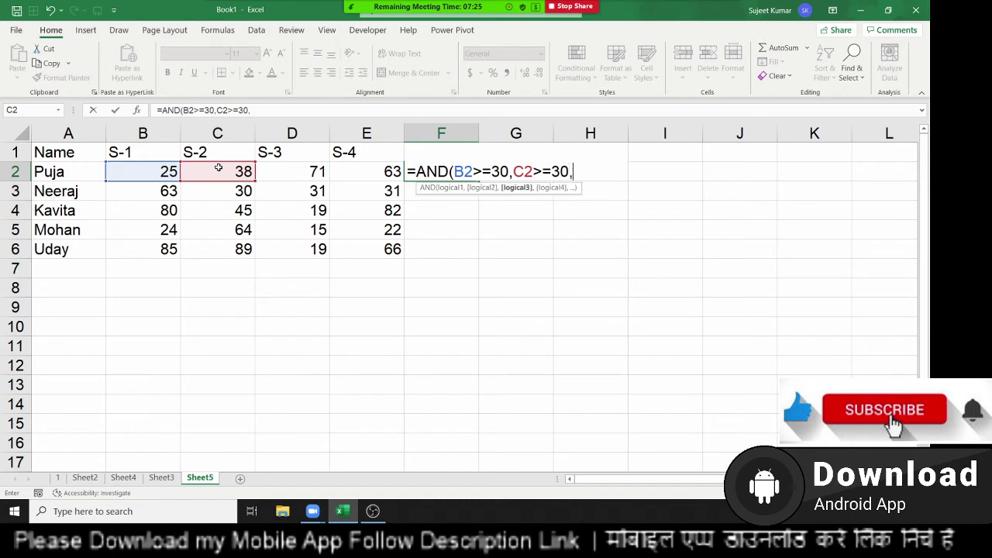
click(326, 170)
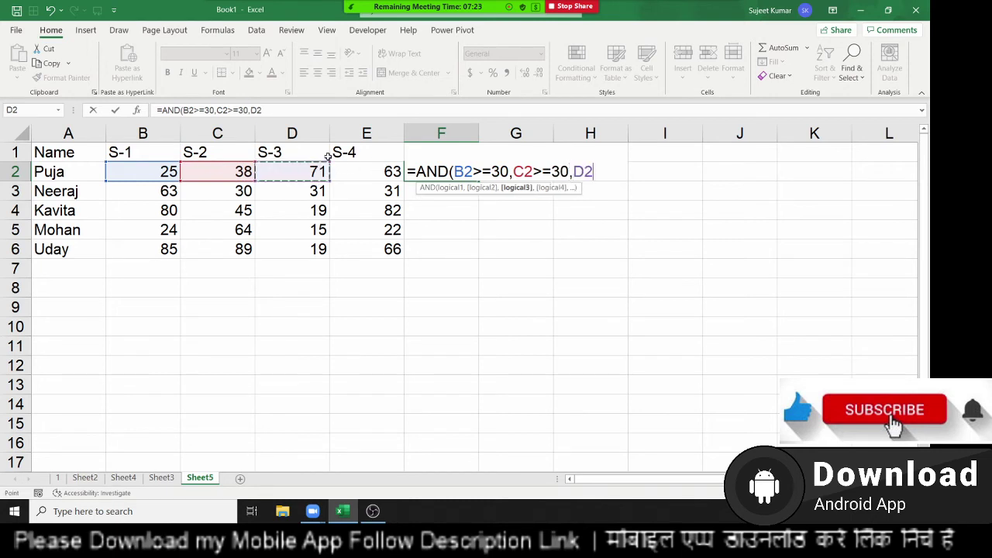
text(>=30)
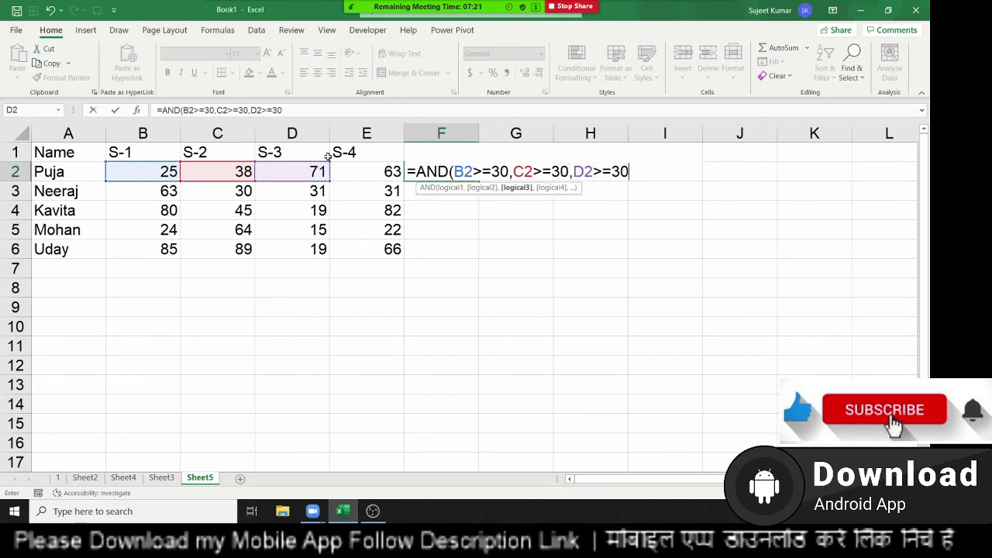
text(,)
click(348, 171)
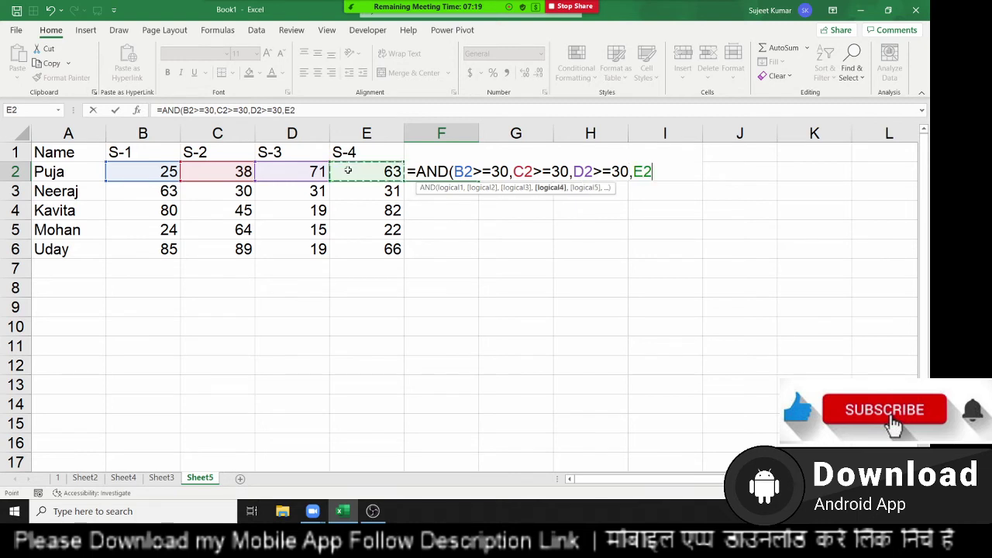
text(>=3)
text(0)
key(Return)
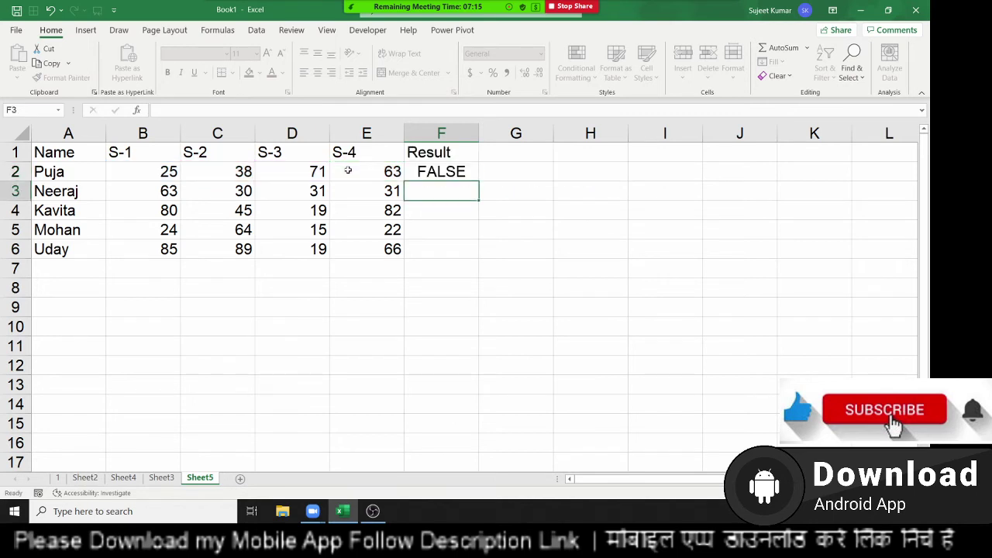
- Fill the F2 AND formula down to F6
key(Up)
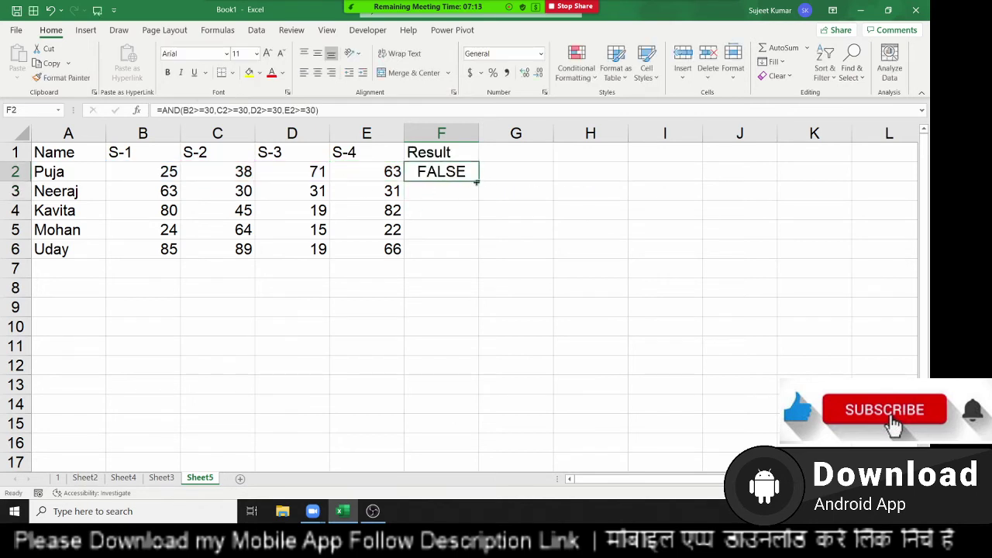
double_click(477, 181)
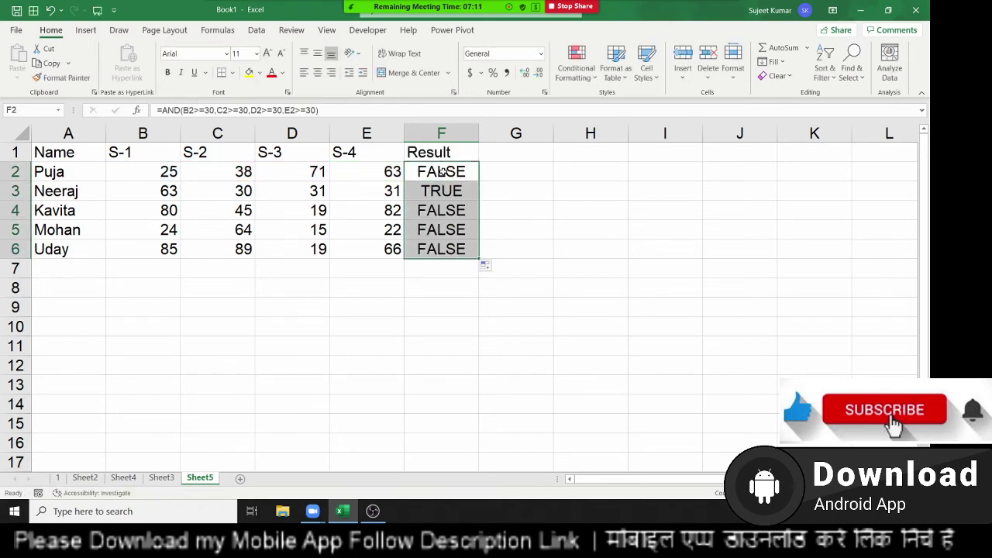
click(443, 172)
click(496, 171)
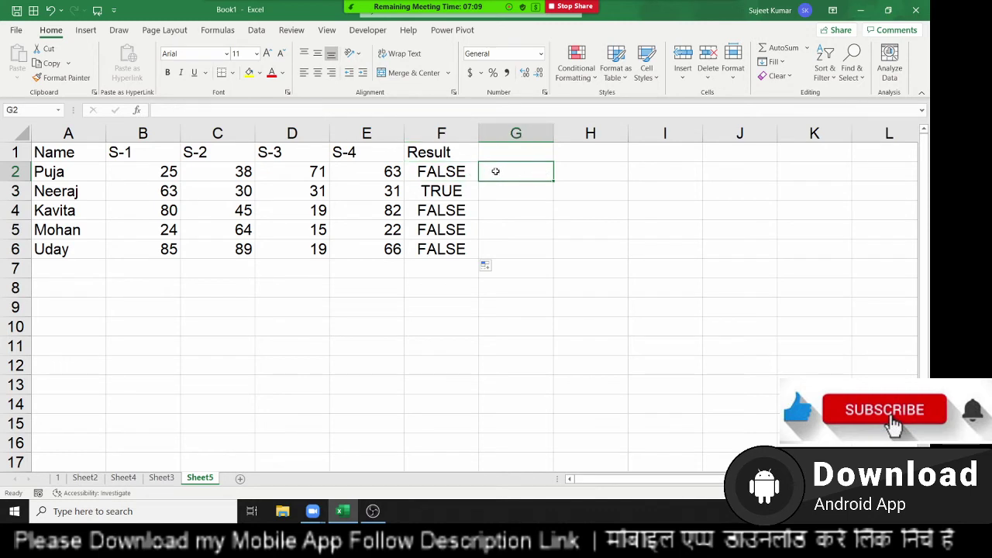
- Enter =COUNTIF(B2:E2,">=30") in G2 and fill it down to G6
text(=cou)
key(Down)
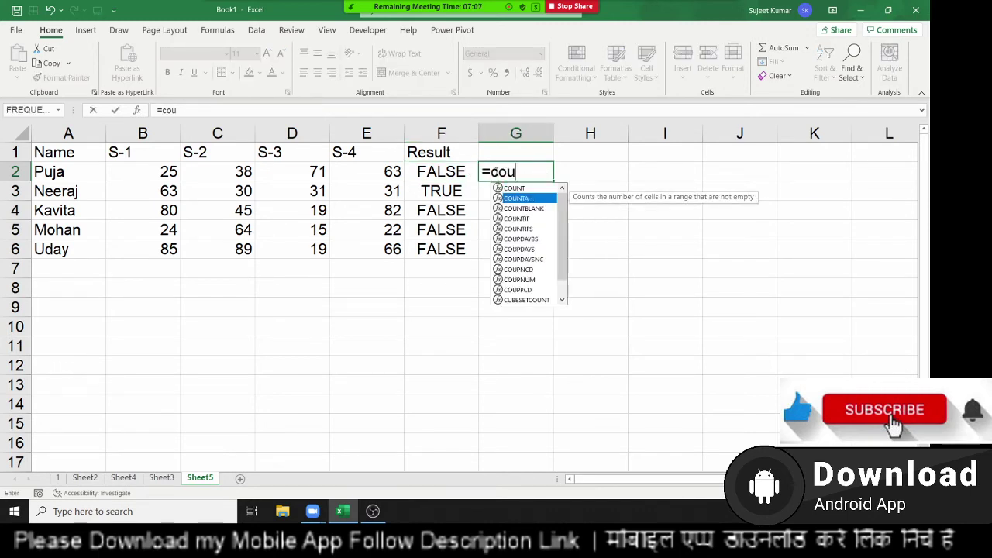
key(Down)
key(Down)
key(Tab)
drag(387, 171, 113, 172)
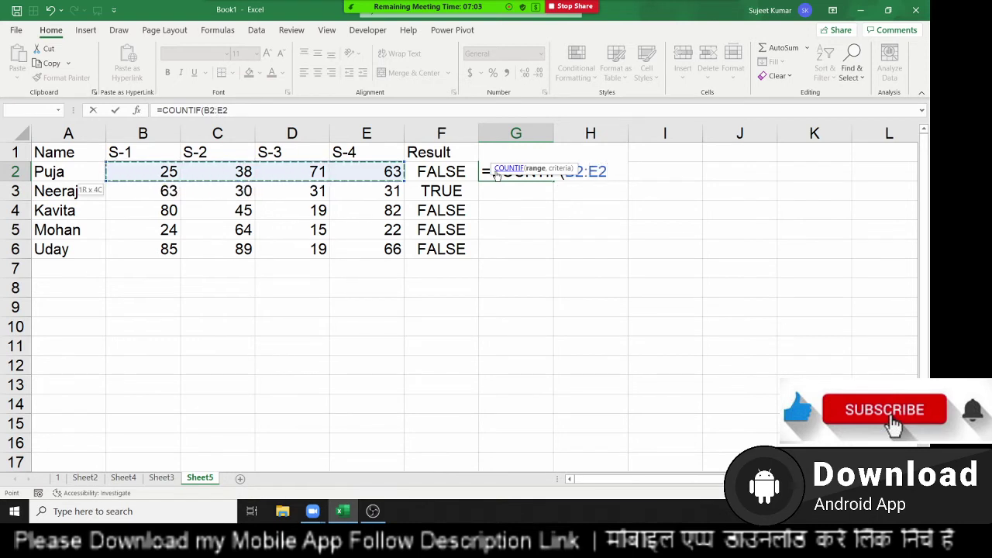
text(,">)
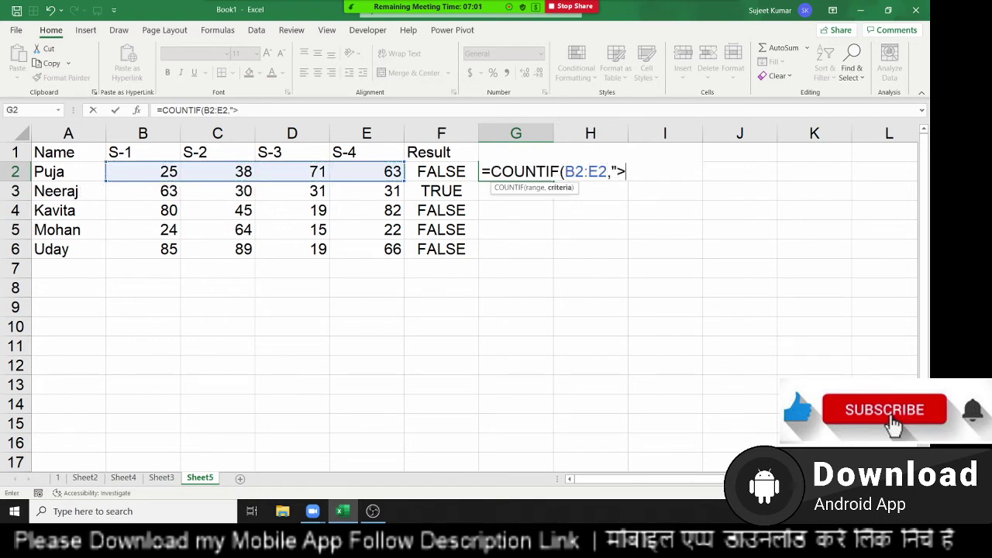
text(=3)
text(0"))
key(Return)
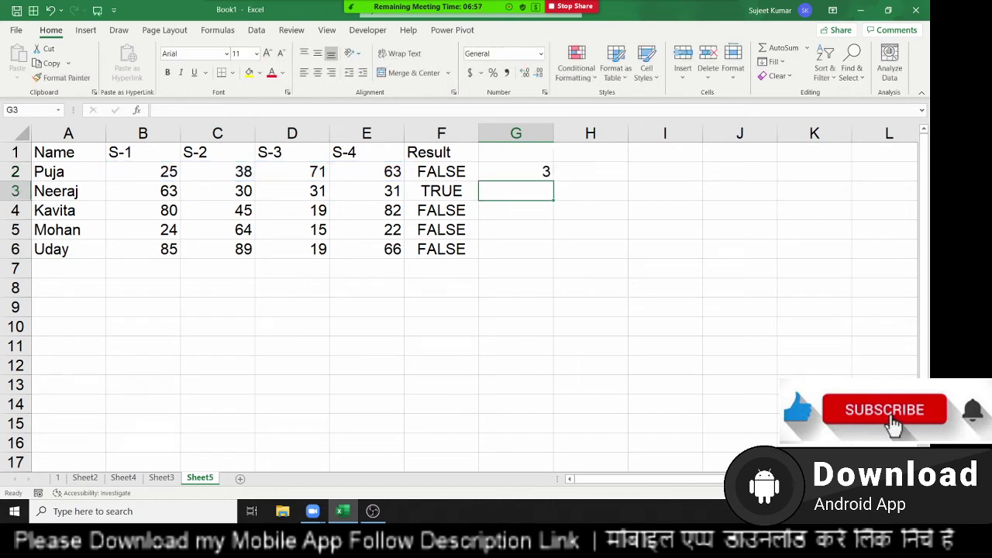
click(515, 171)
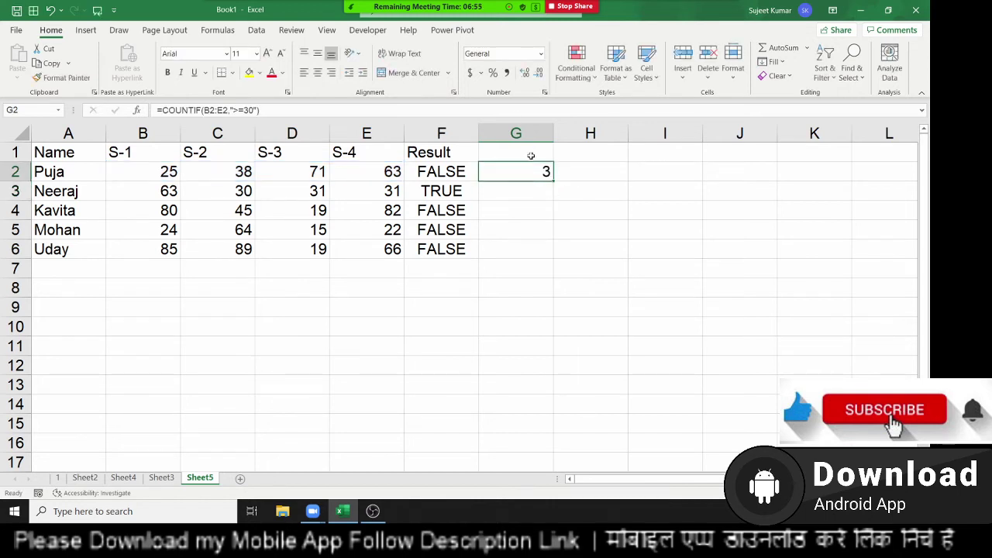
double_click(553, 180)
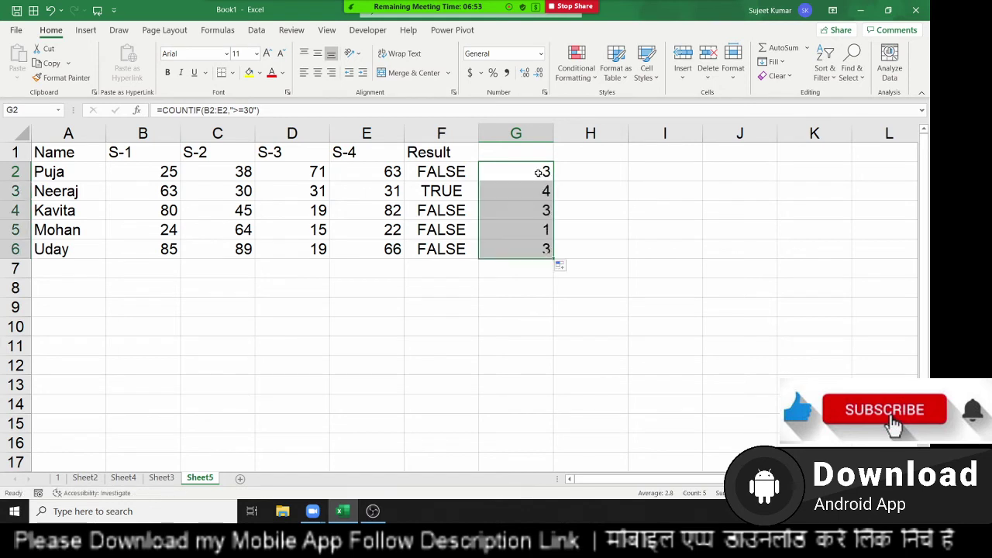
- Wrap the G2 count in IF(...=4,"Pass","Fail") and fill it down column G
click(506, 172)
double_click(506, 172)
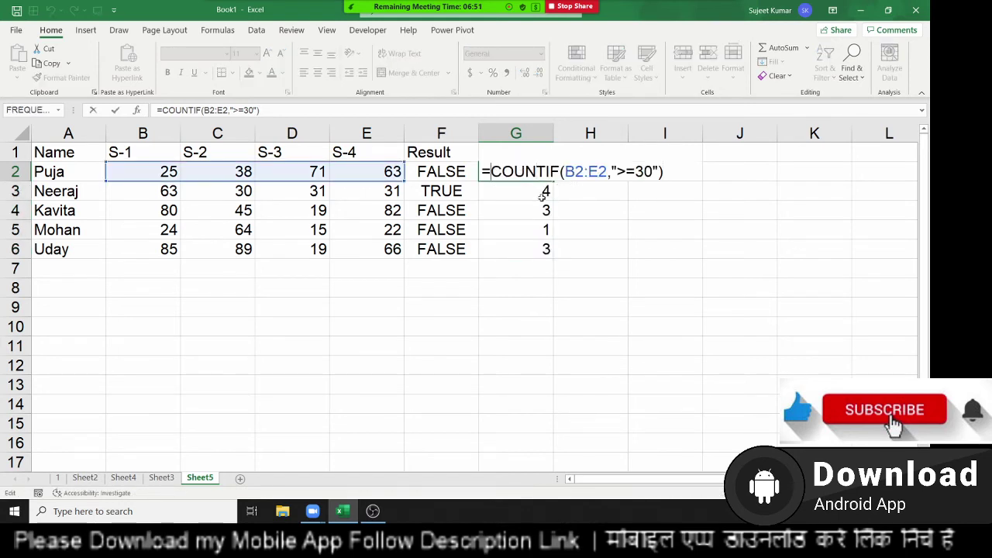
text(if)
key(Tab)
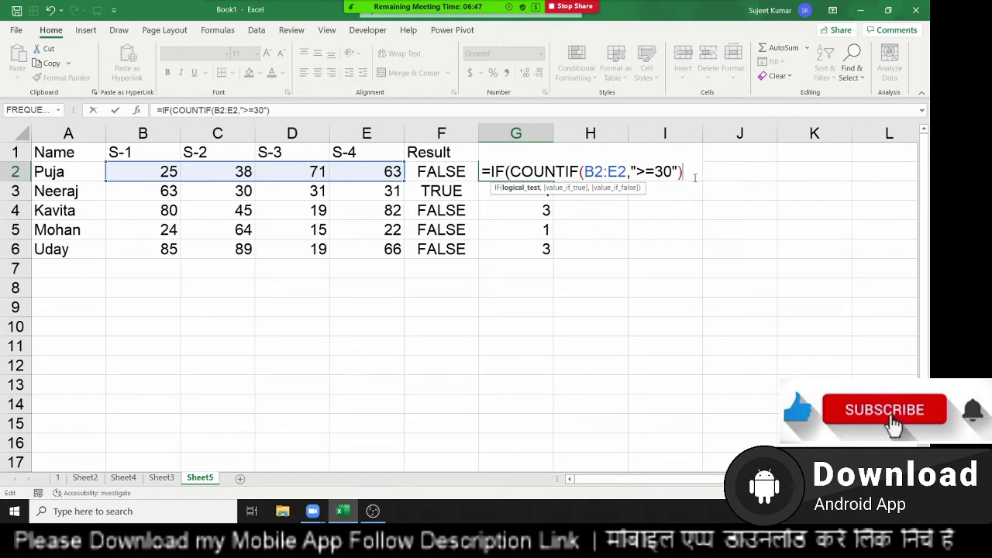
text(=4,")
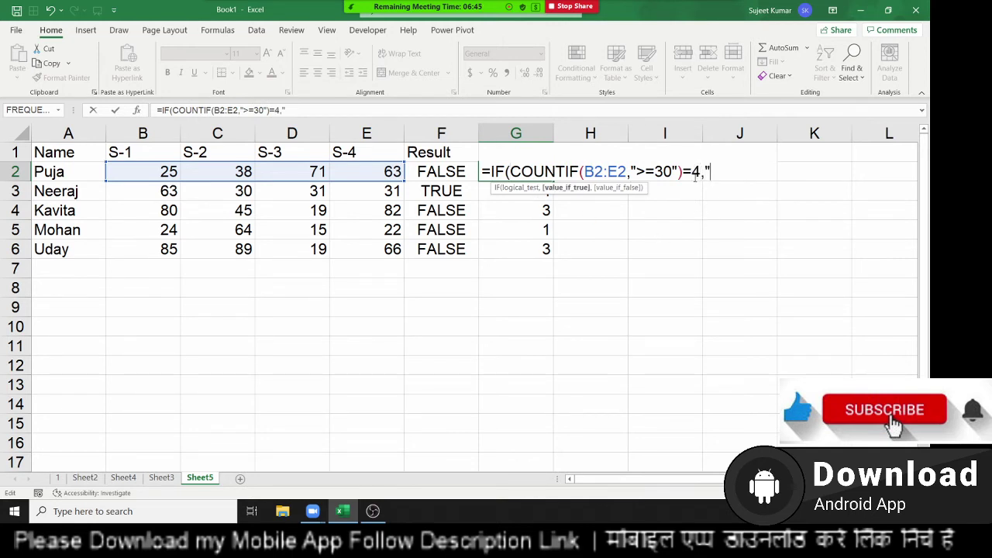
text(PAss)
key(BackSpace)
key(BackSpace)
key(BackSpace)
text(ass")
text(,"Fail)
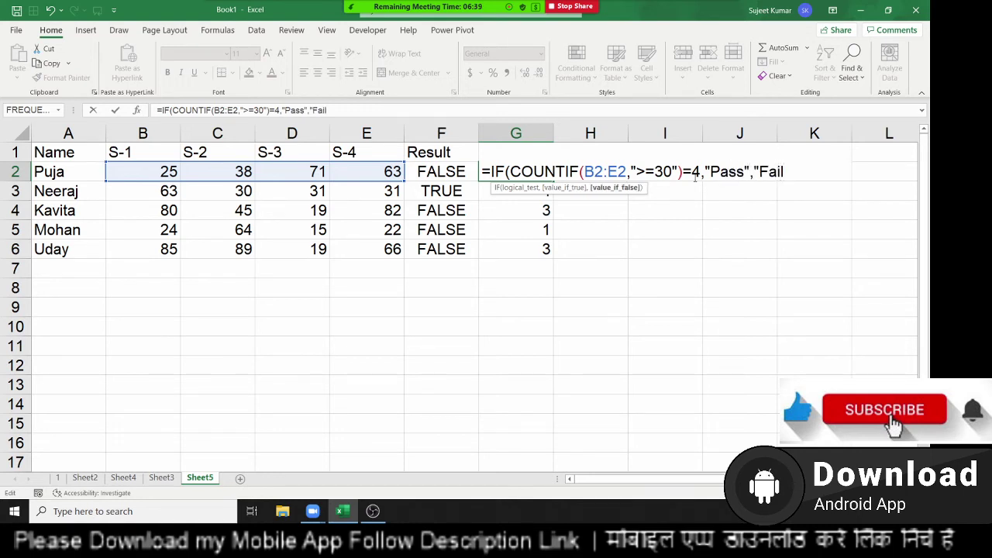
key(Return)
key(Return)
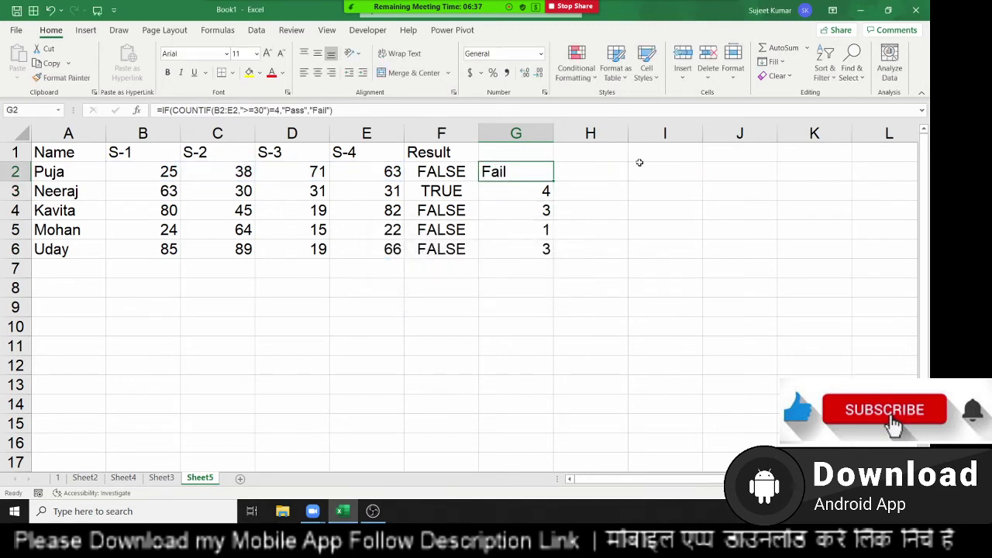
double_click(553, 180)
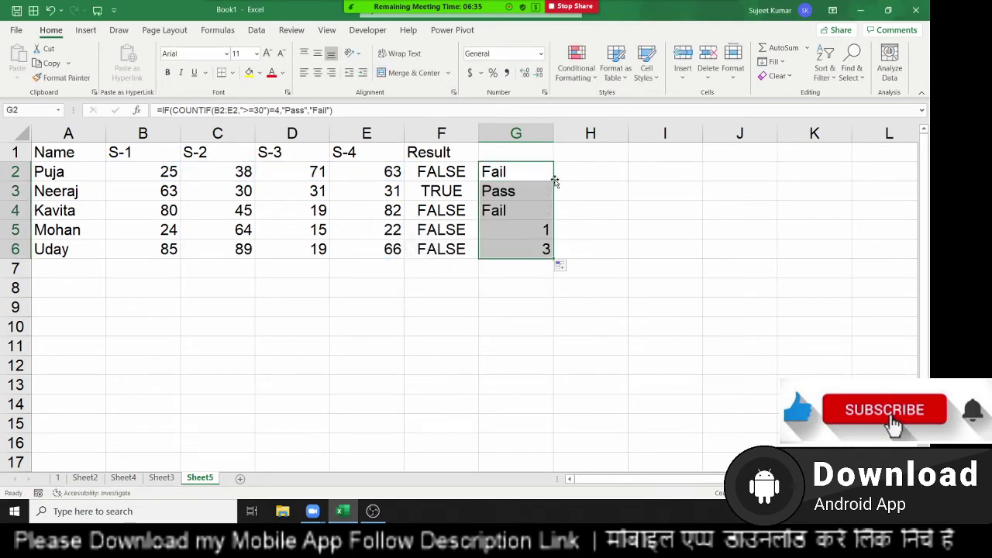
- Wrap F2's AND formula in IF(...,"Pass","Fail") and fill it down to F6
double_click(447, 169)
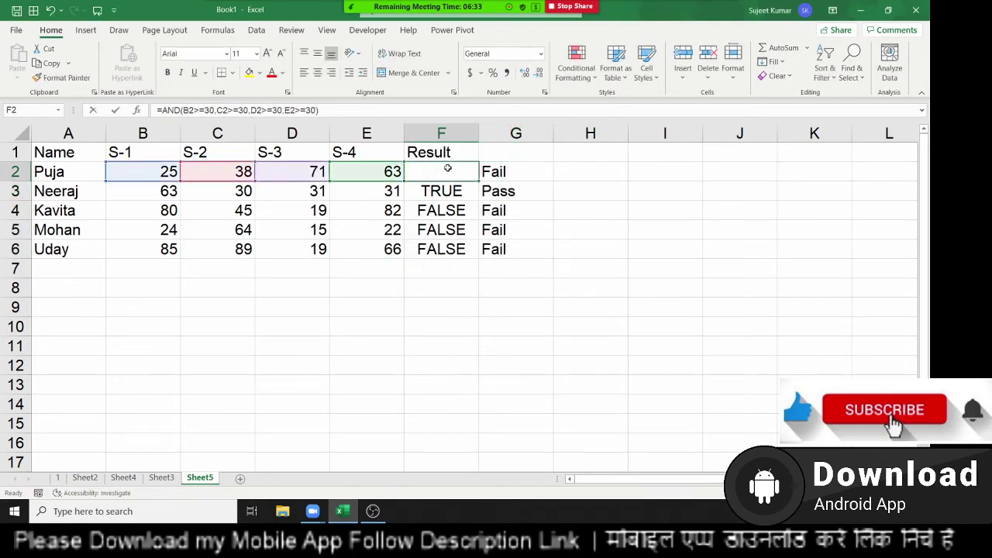
text(I)
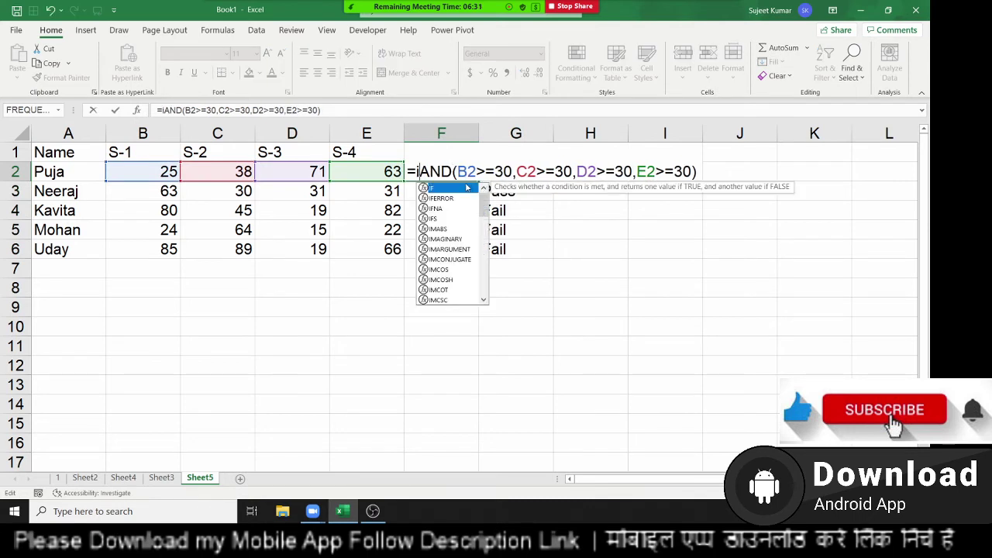
text(F()
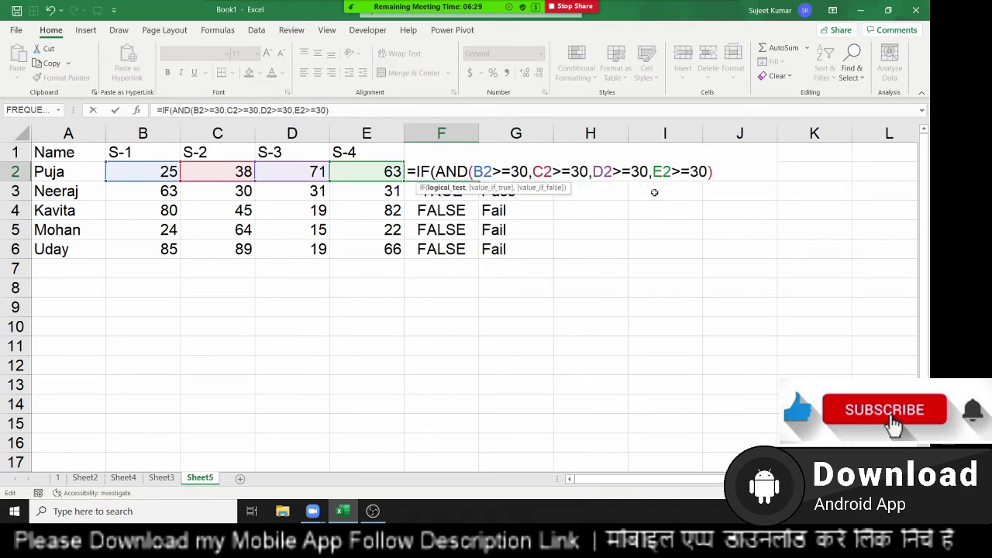
text(,")
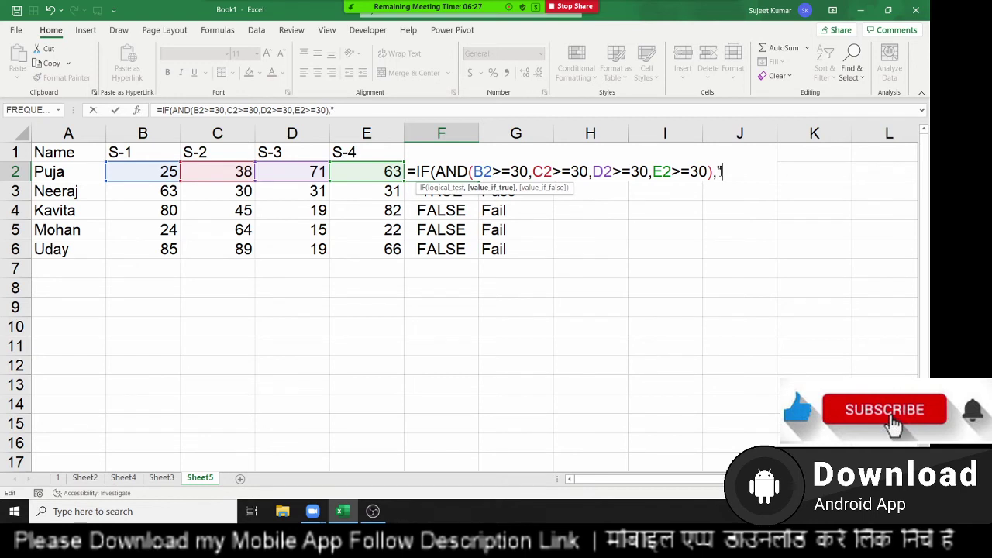
text(PAs)
key(BackSpace)
key(BackSpace)
text(ass",")
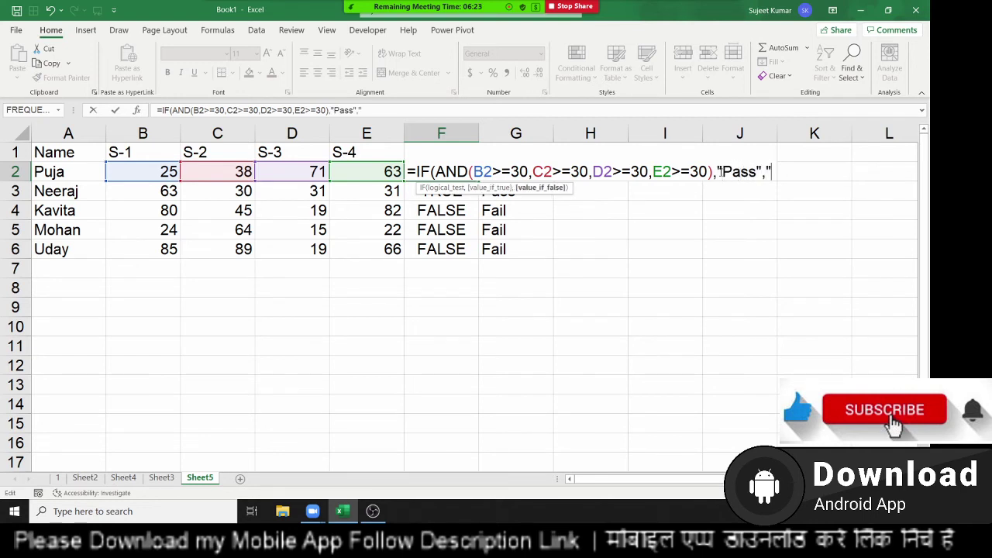
text(Fail"))
key(ctrl+Return)
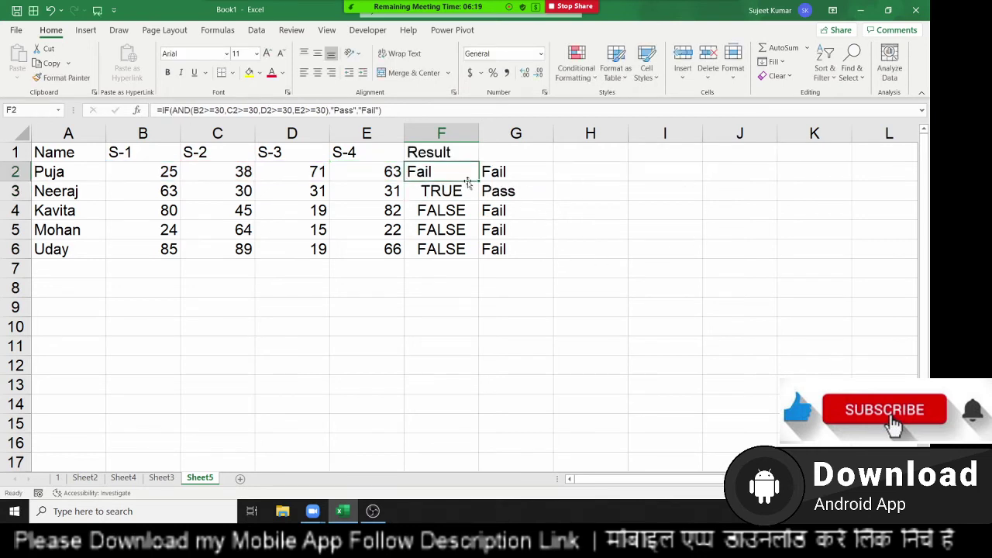
double_click(478, 180)
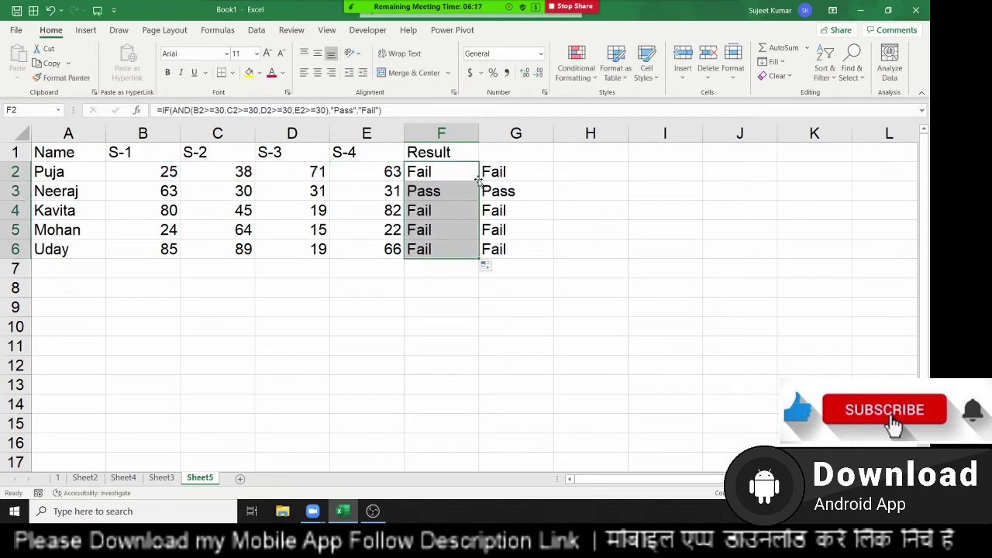
click(507, 172)
double_click(507, 171)
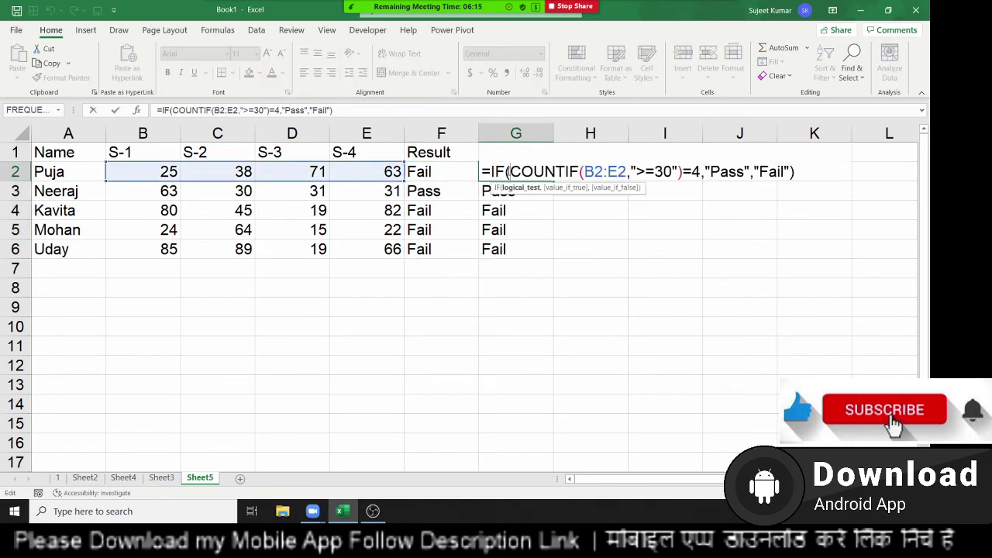
key(Escape)
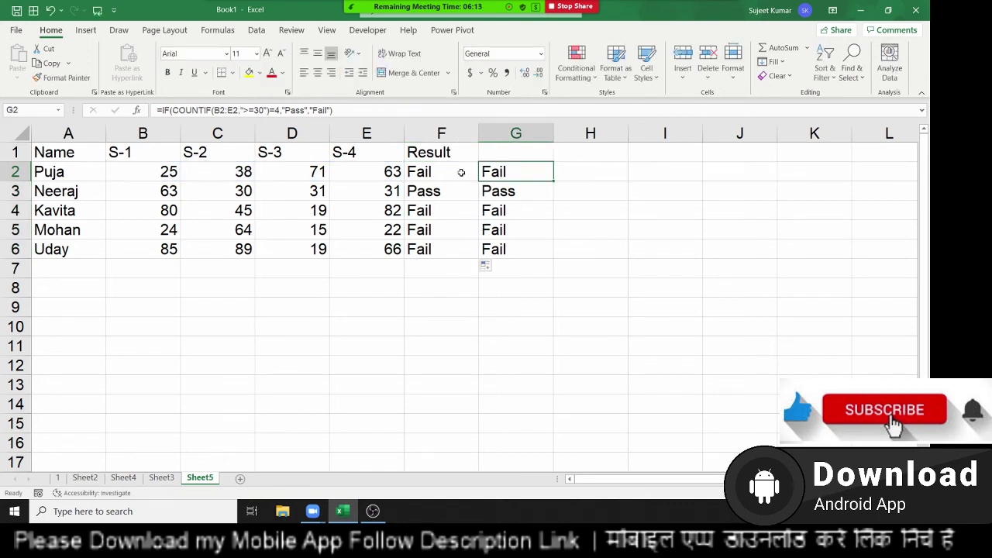
double_click(459, 169)
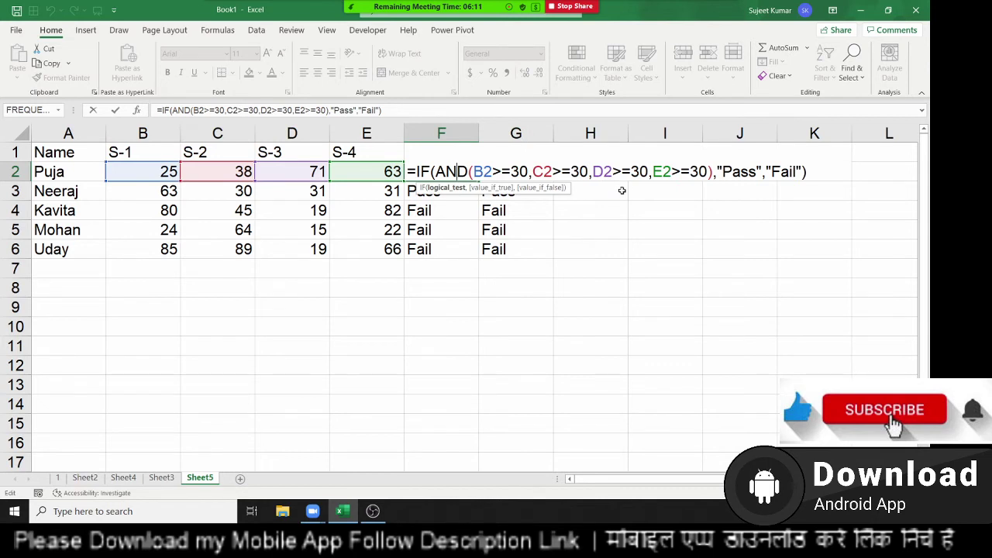
key(Escape)
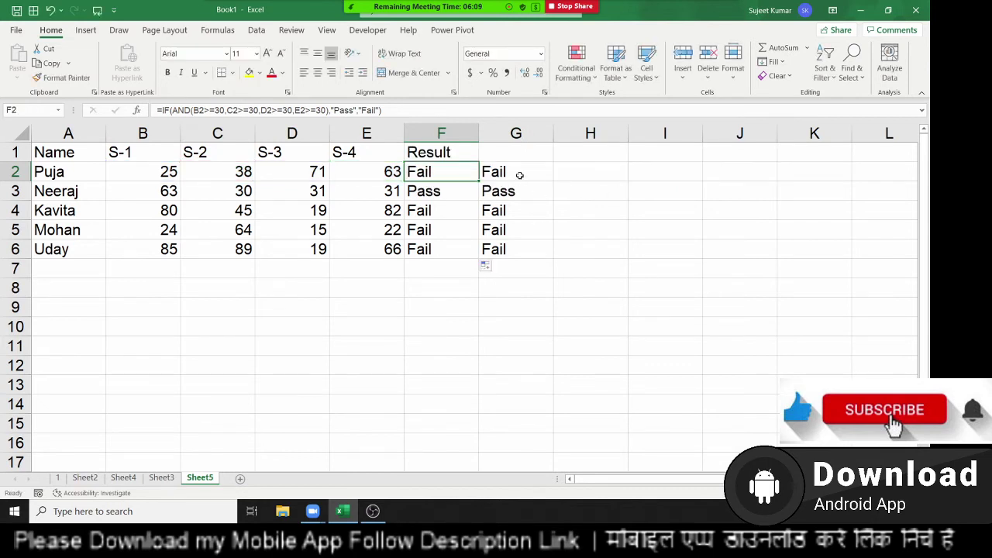
click(496, 171)
double_click(511, 171)
drag(521, 165, 672, 171)
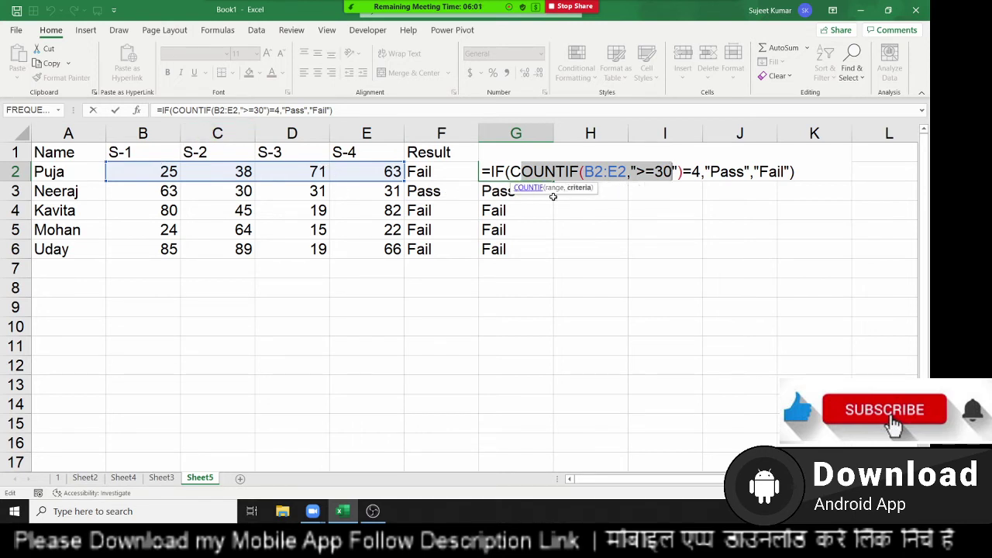
double_click(661, 172)
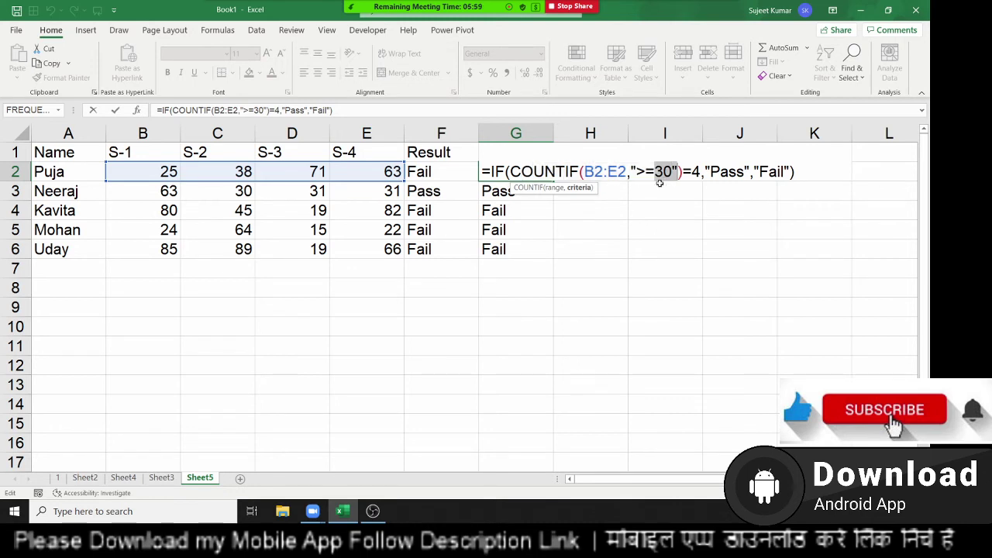
key(Escape)
click(225, 169)
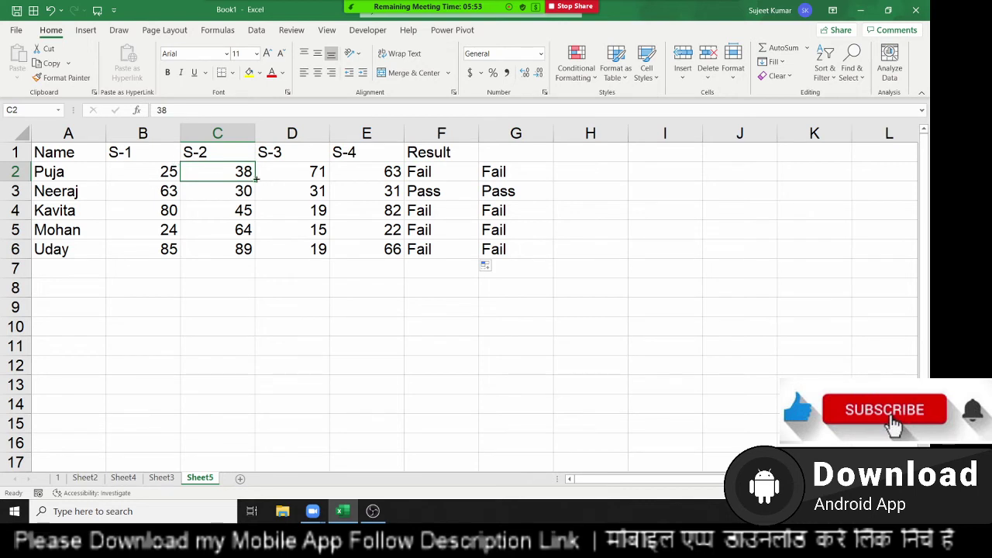
click(156, 168)
click(239, 175)
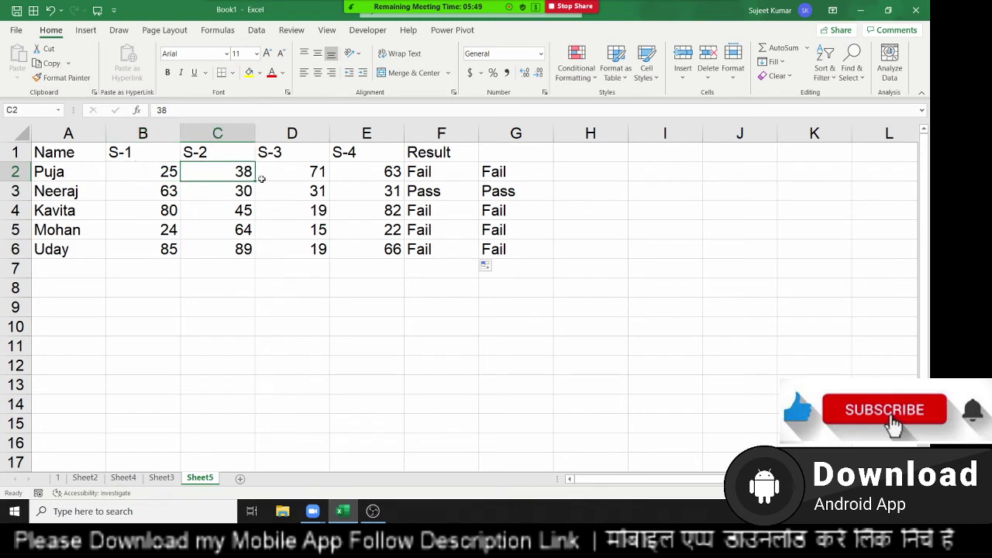
click(310, 177)
click(347, 168)
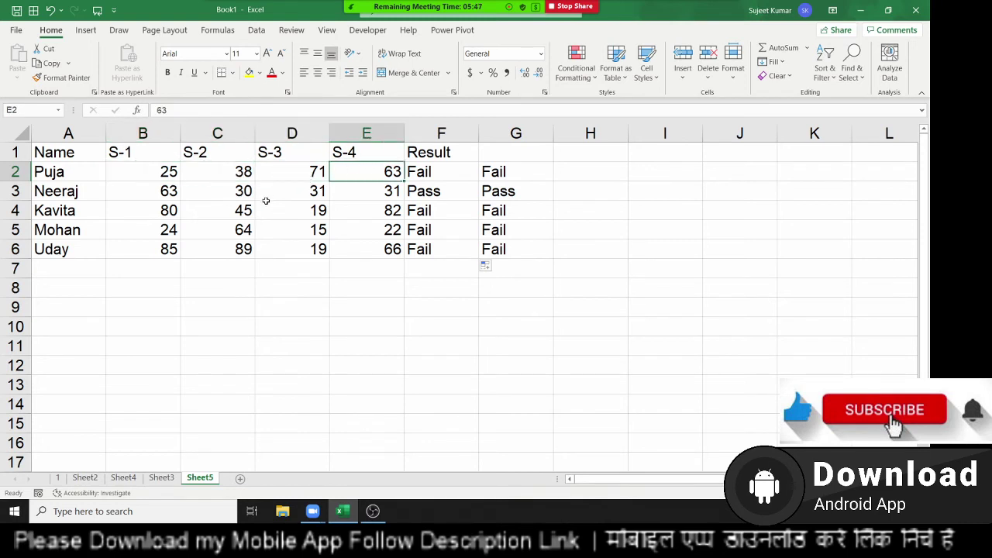
click(265, 204)
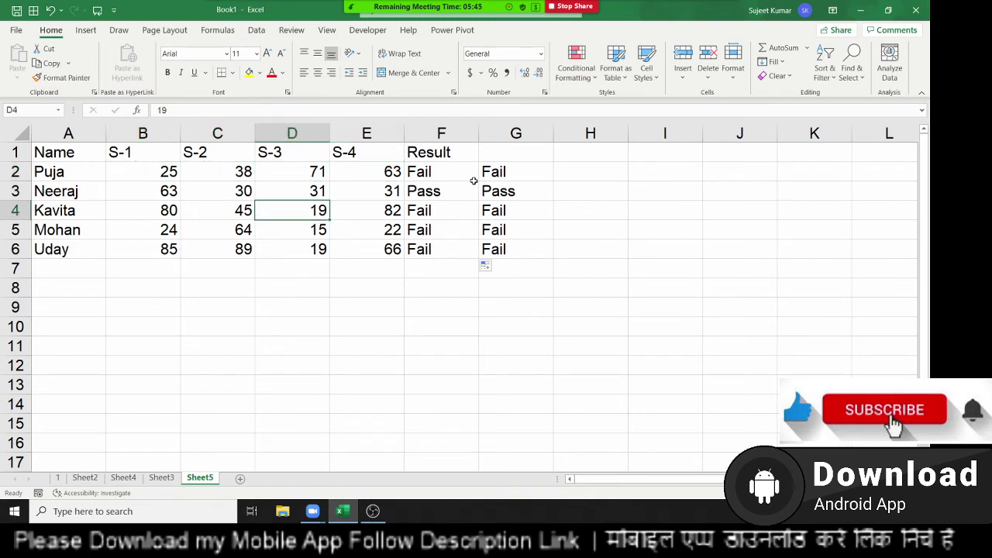
click(505, 174)
double_click(505, 172)
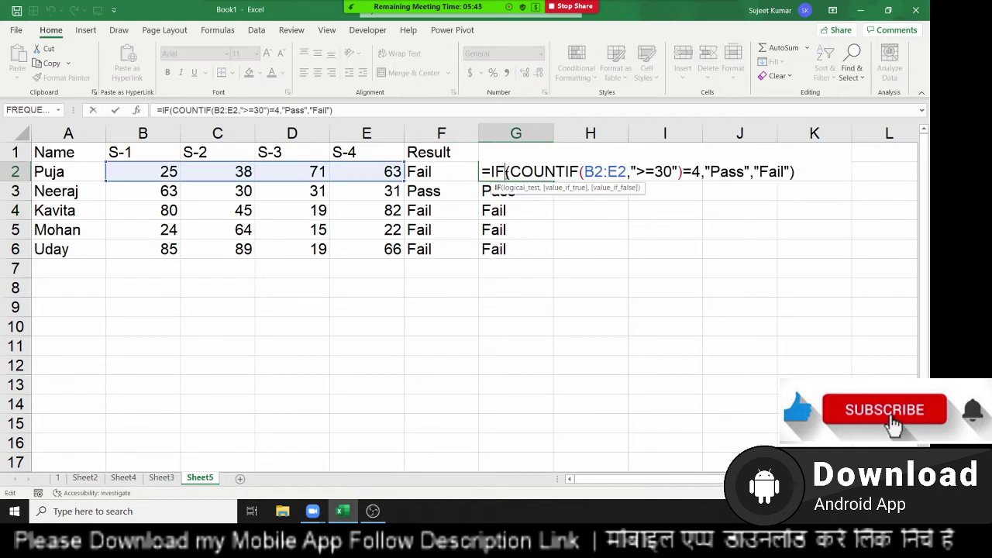
key(Escape)
double_click(442, 173)
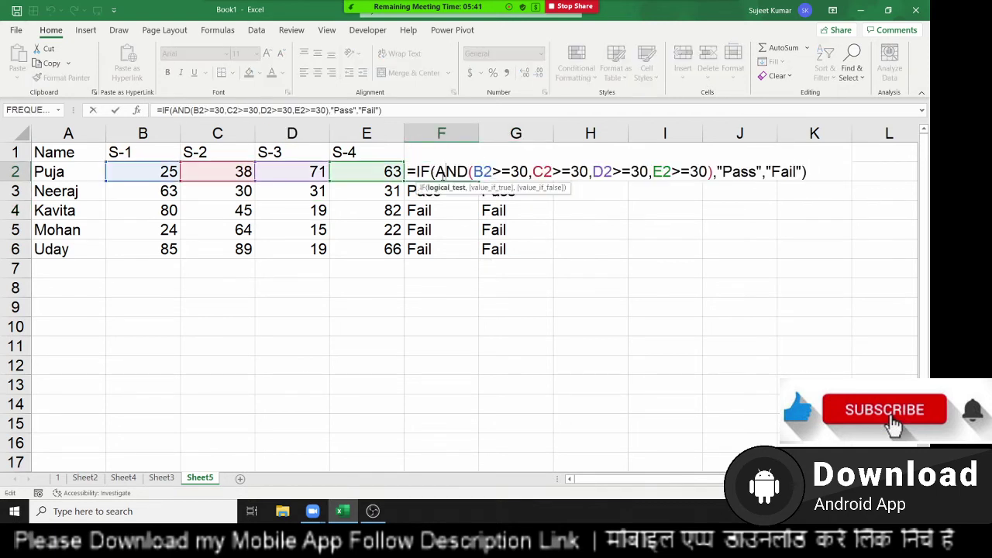
key(Escape)
text(Result)
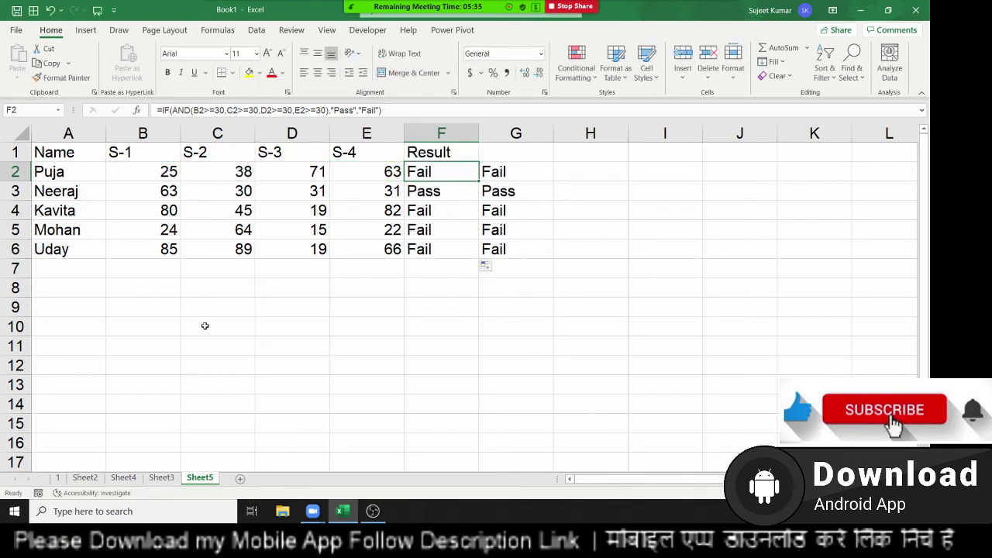
click(83, 320)
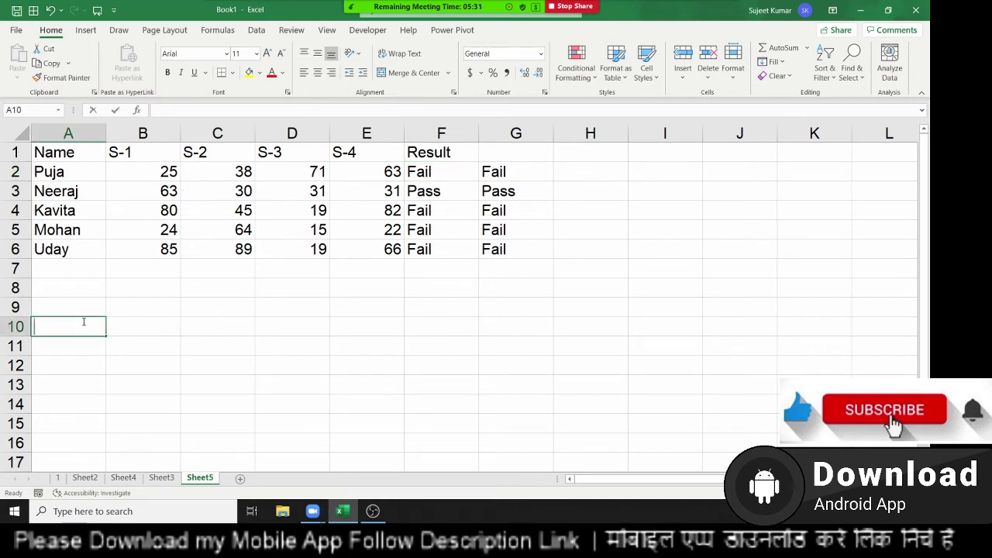
- Type ID in A10 and the headers Name, PAN, D L and UID in A11:D11
text(ID)
key(Return)
text(N)
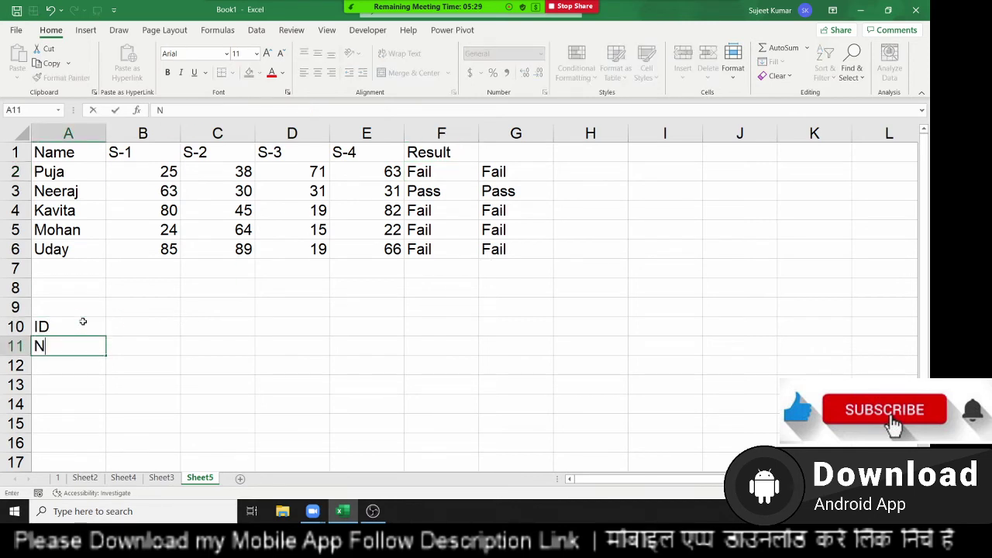
text(ame)
key(Return)
key(Up)
key(Right)
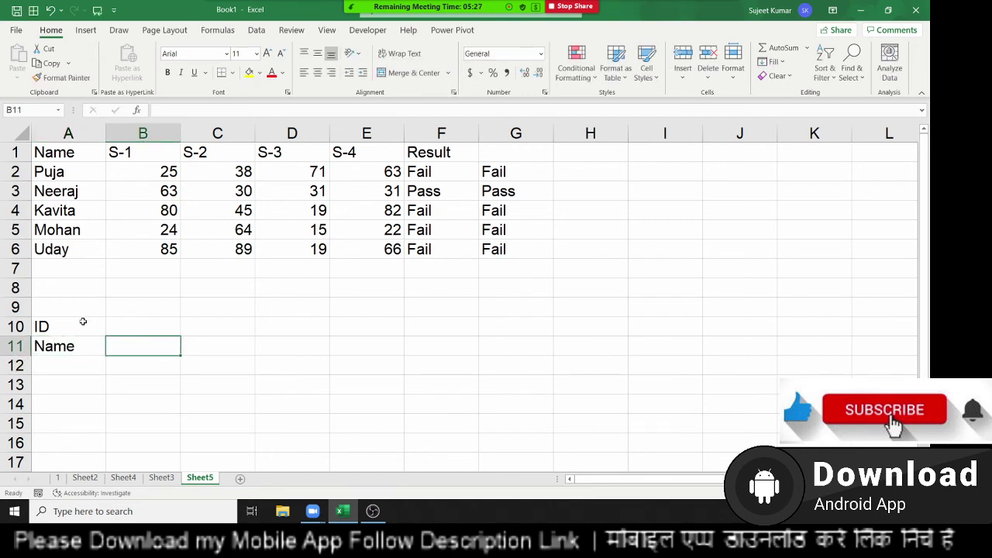
text(PAN)
key(Tab)
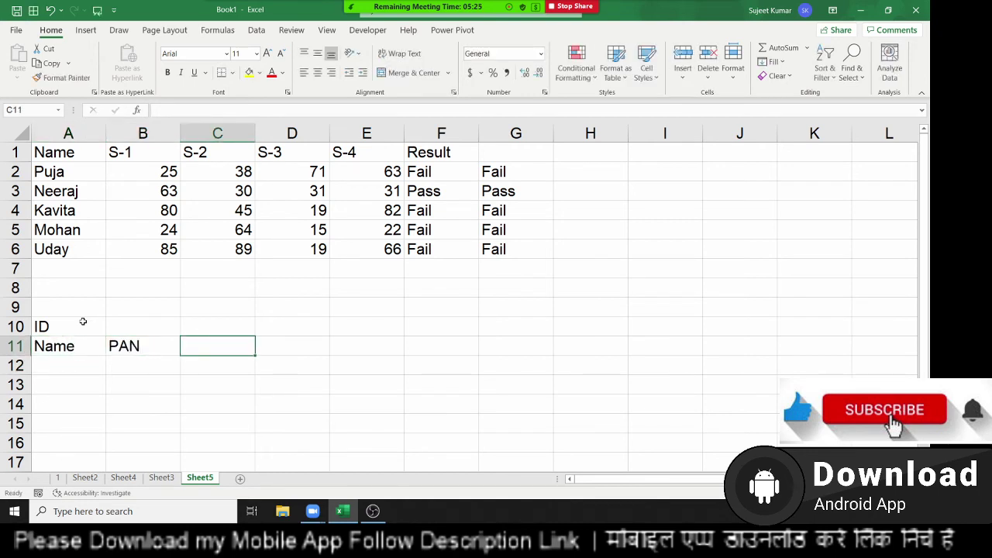
text(DEL)
key(BackSpace)
key(BackSpace)
text(NEW DELHI)
key(BackSpace)
key(BackSpace)
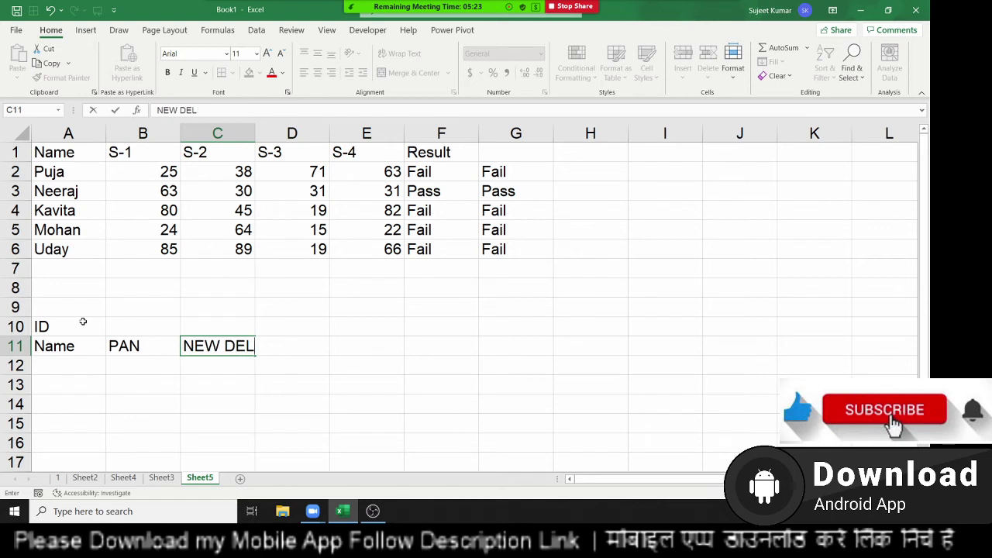
key(BackSpace)
key(BackSpace)
key(BackSpace)
text(D)
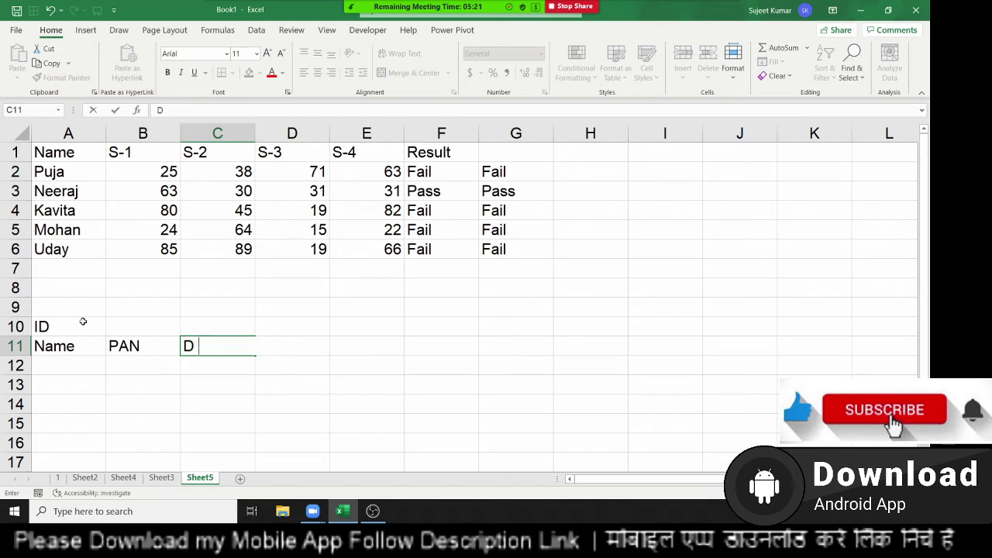
text( L)
key(Return)
key(Up)
key(Right)
key(Right)
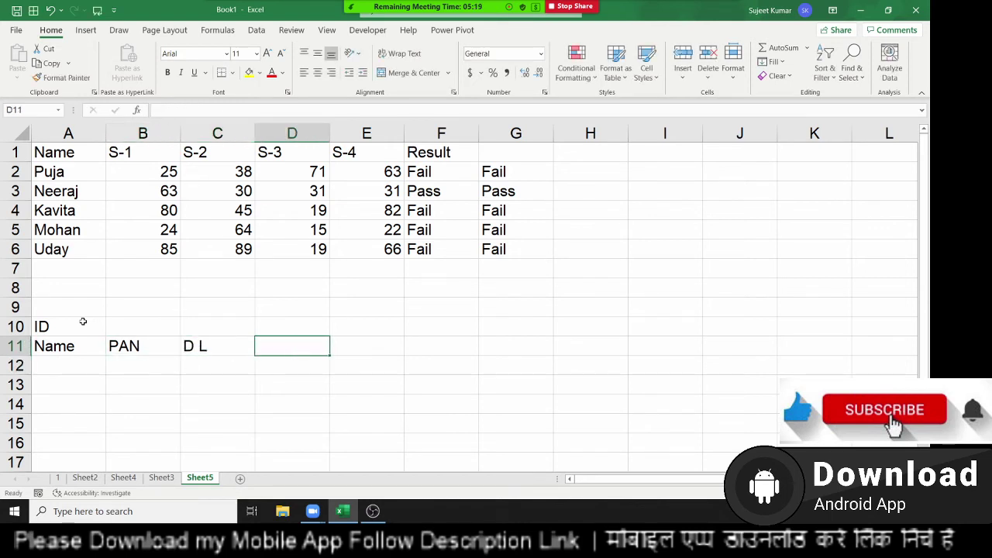
text(UID)
key(Tab)
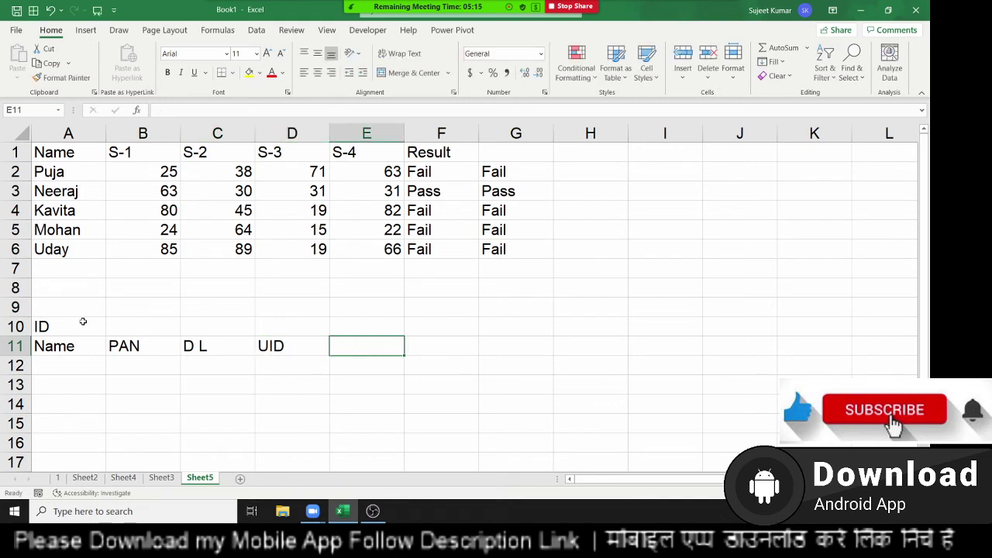
- Add the PASS and Status headings in E11 and F11
text(PASS)
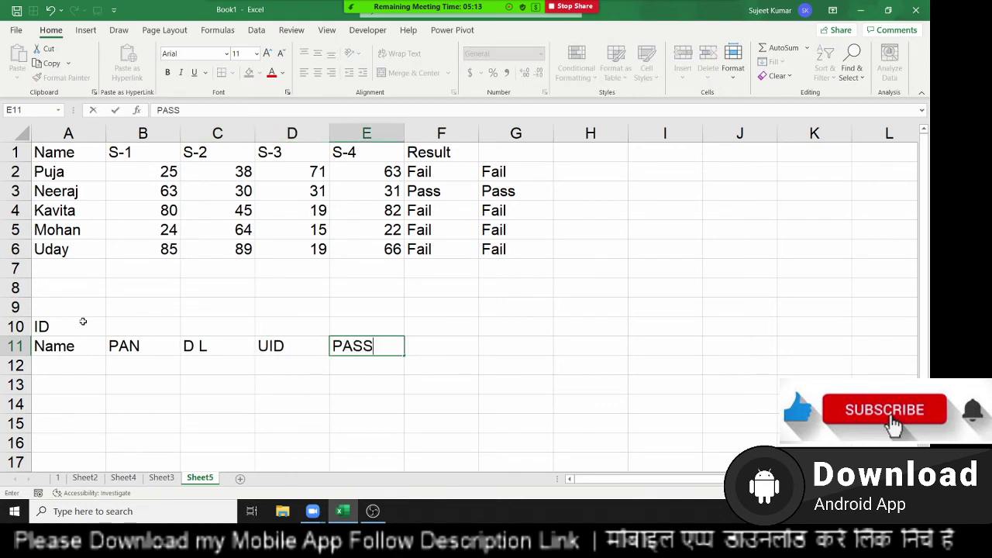
key(Return)
key(Up)
key(Right)
key(Right)
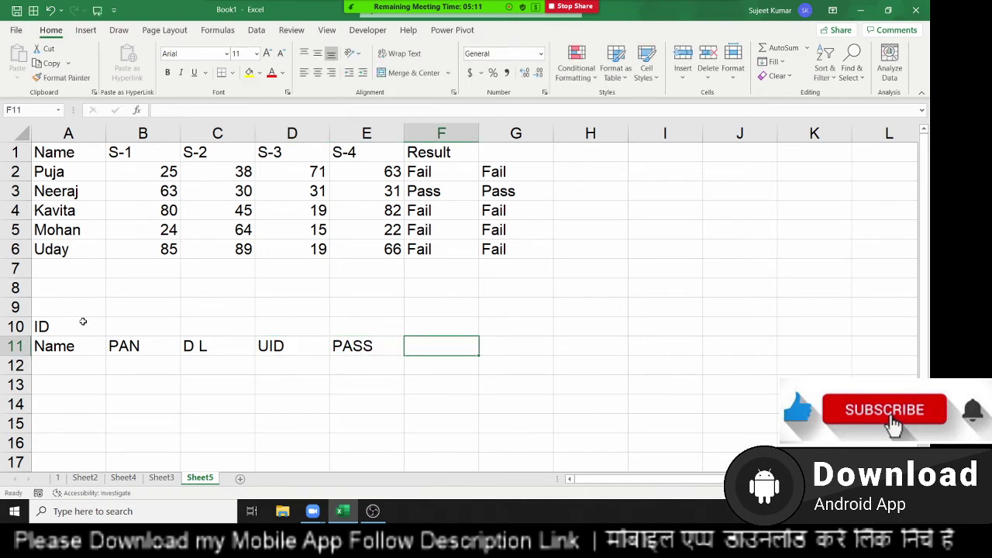
text(Stat)
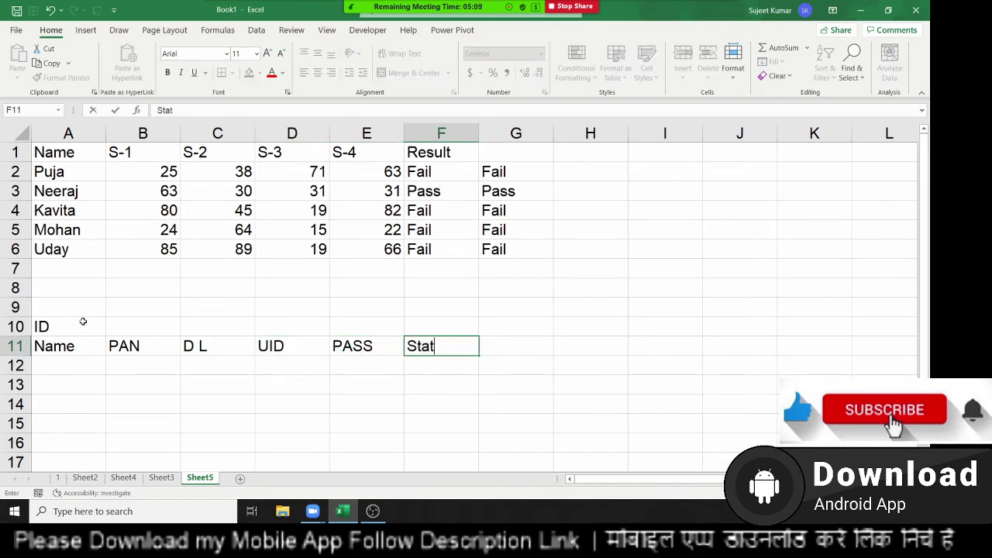
text(u)
key(Return)
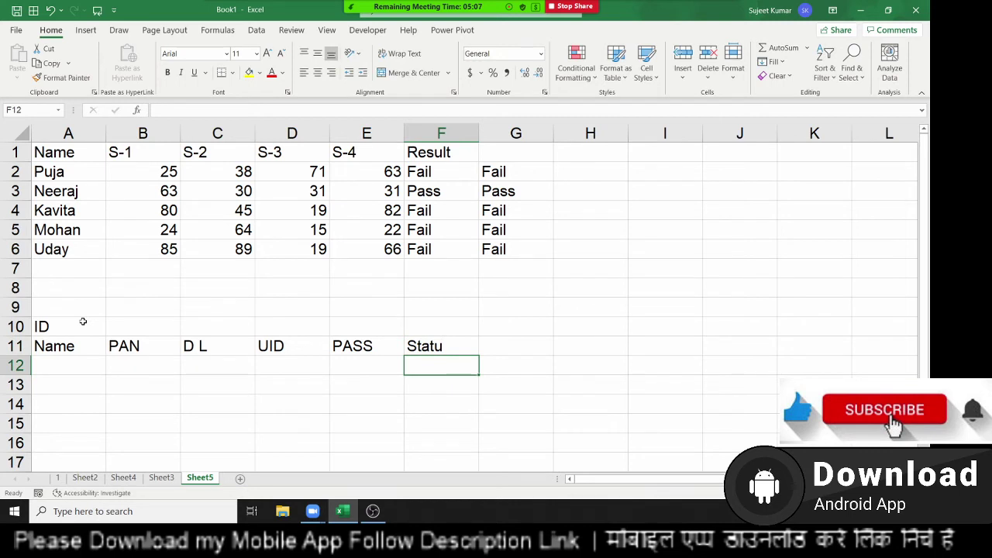
key(Up)
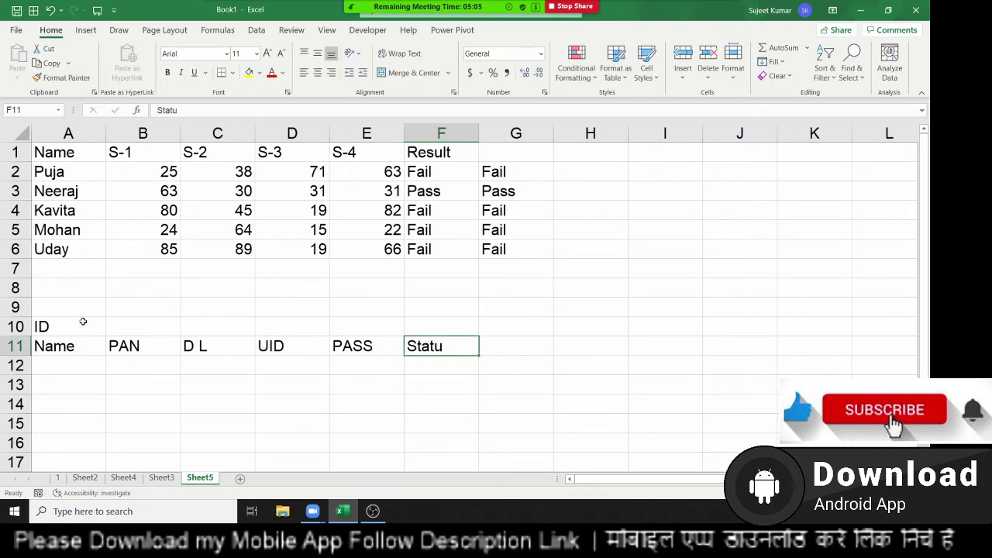
key(F2)
text(s)
key(Return)
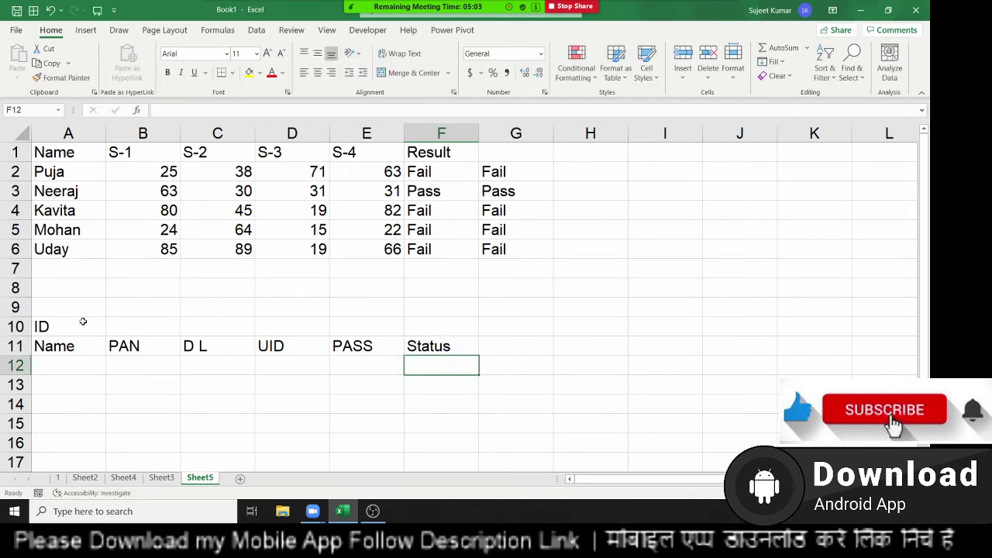
- Enter a student's name in A12 and mark Y under UID in D12
key(shift+Left)
key(shift+Left)
key(shift+Left)
key(shift+Left)
key(Left)
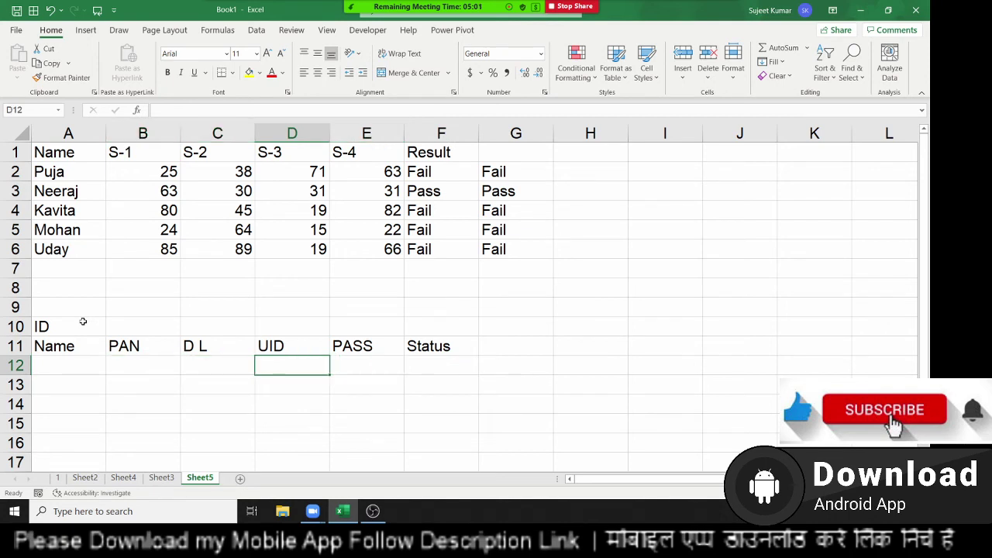
key(Left)
key(Left)
key(Left)
text(P)
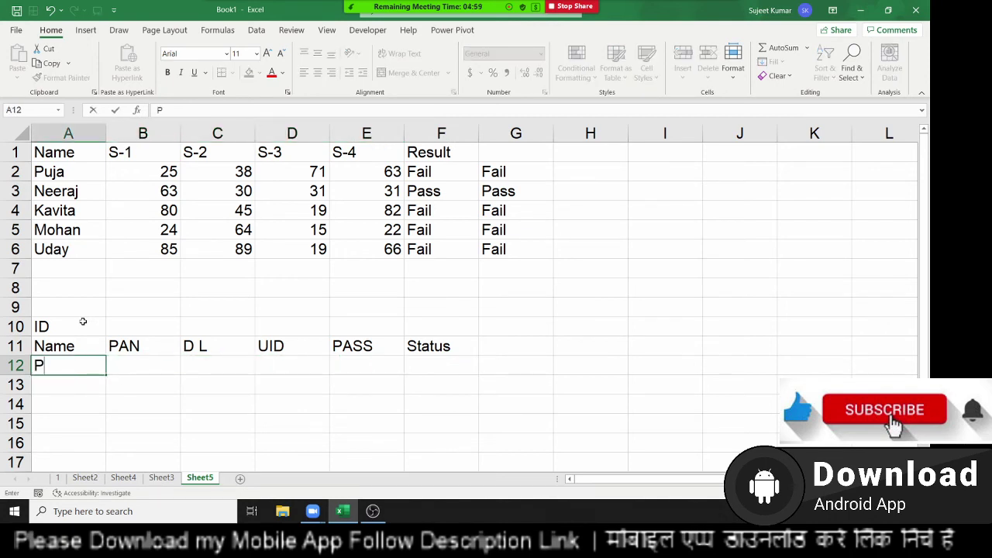
text(uja)
key(Return)
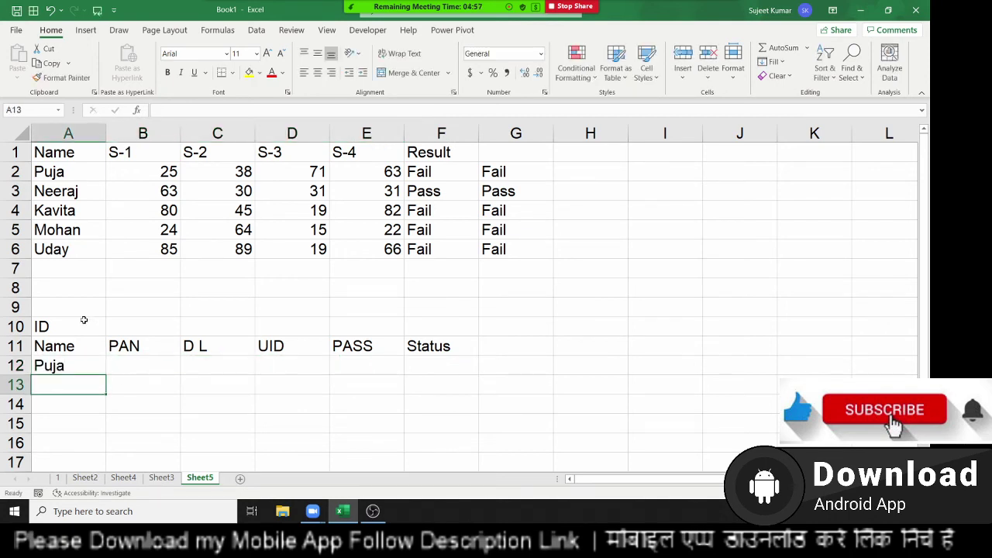
key(Up)
key(Right)
key(Right)
key(Right)
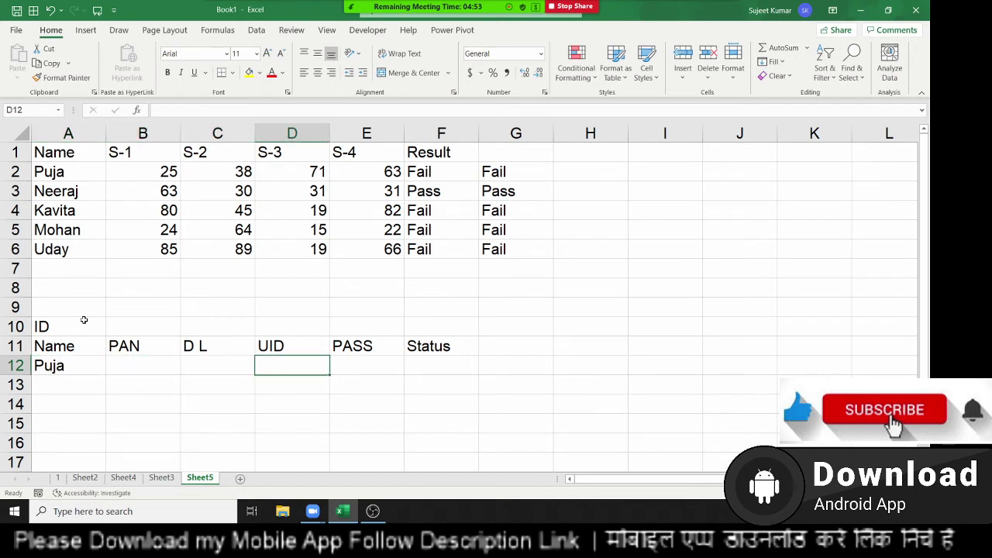
text(Y)
key(Return)
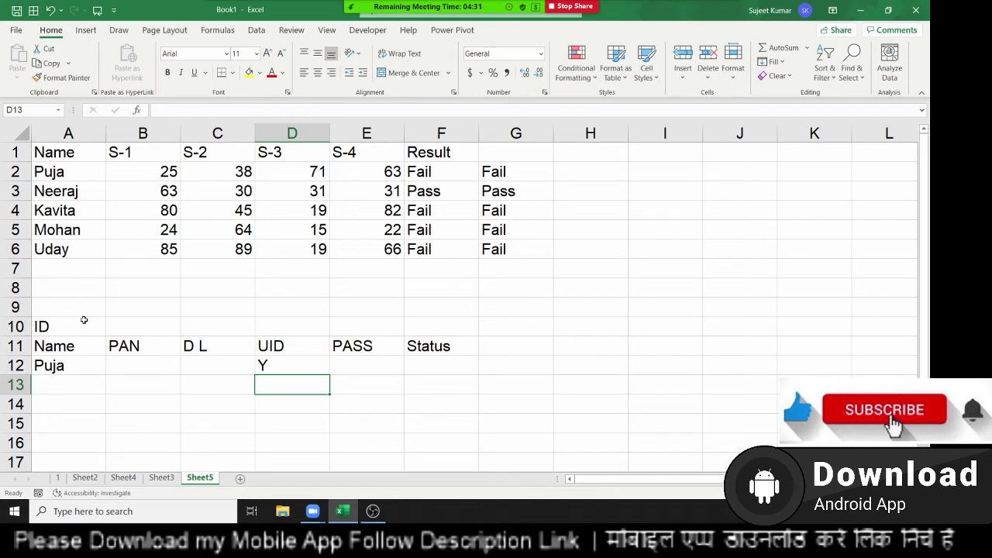
click(462, 365)
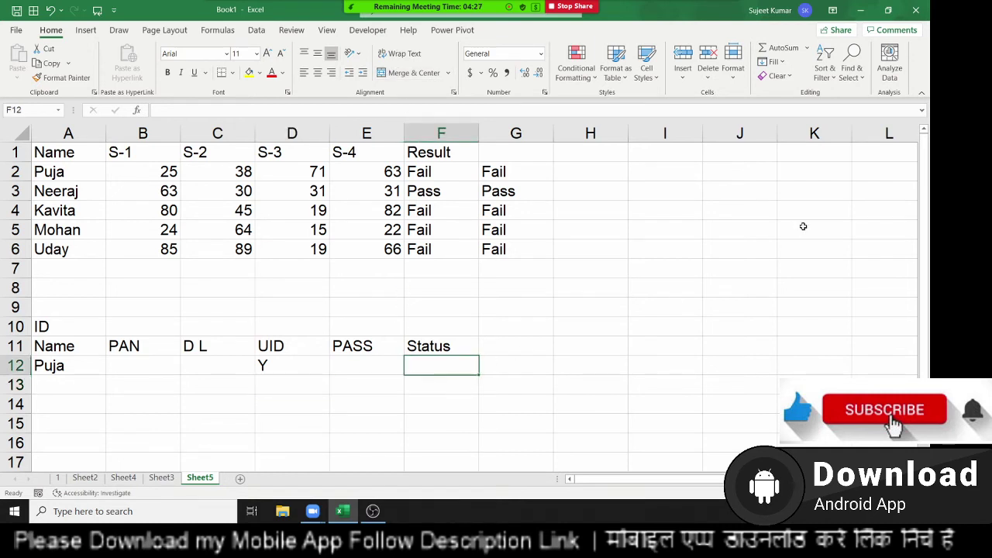
- Enter =OR(B12="y",C12="y",D12="y",E12="y") in F12 so Status shows TRUE
text(=or)
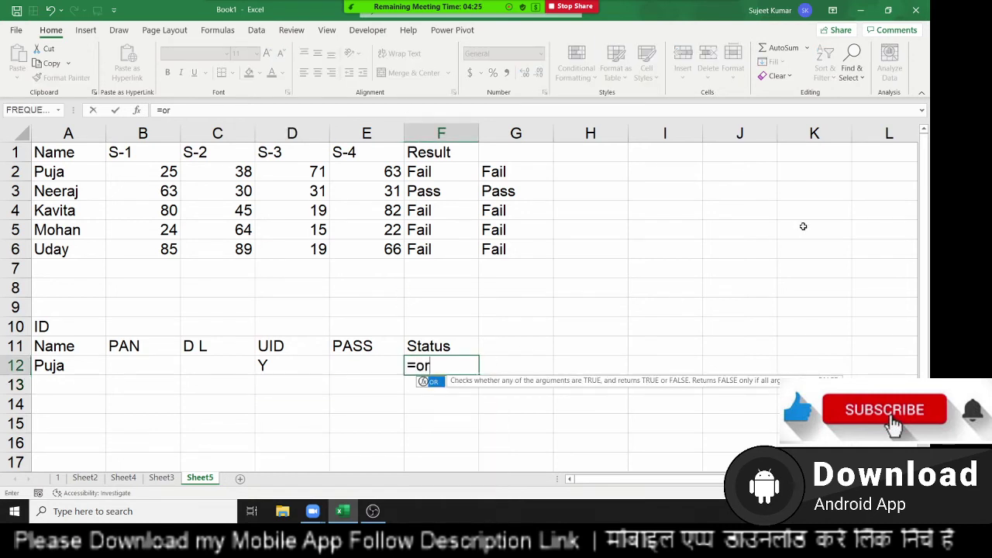
text(()
key(Left)
key(Left)
key(Left)
key(Left)
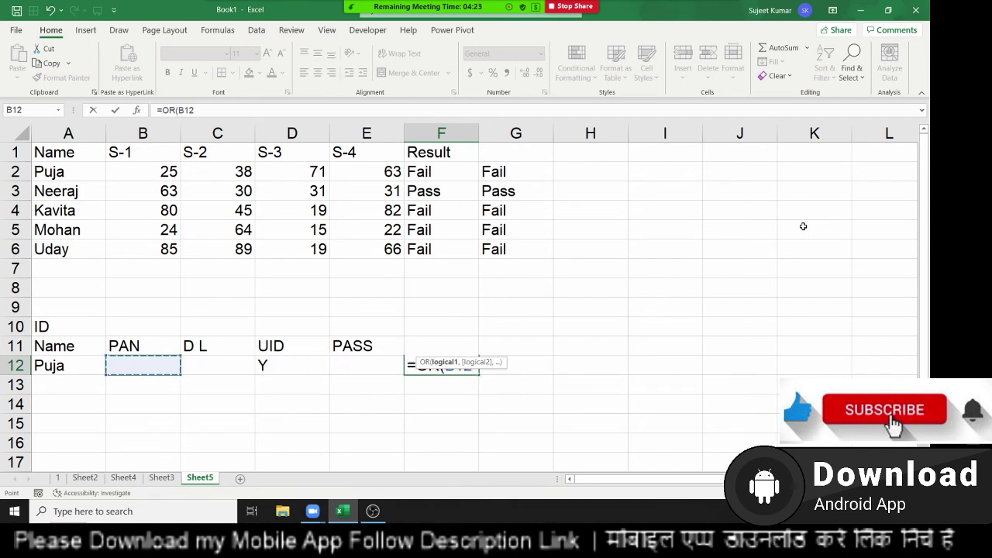
text(="y")
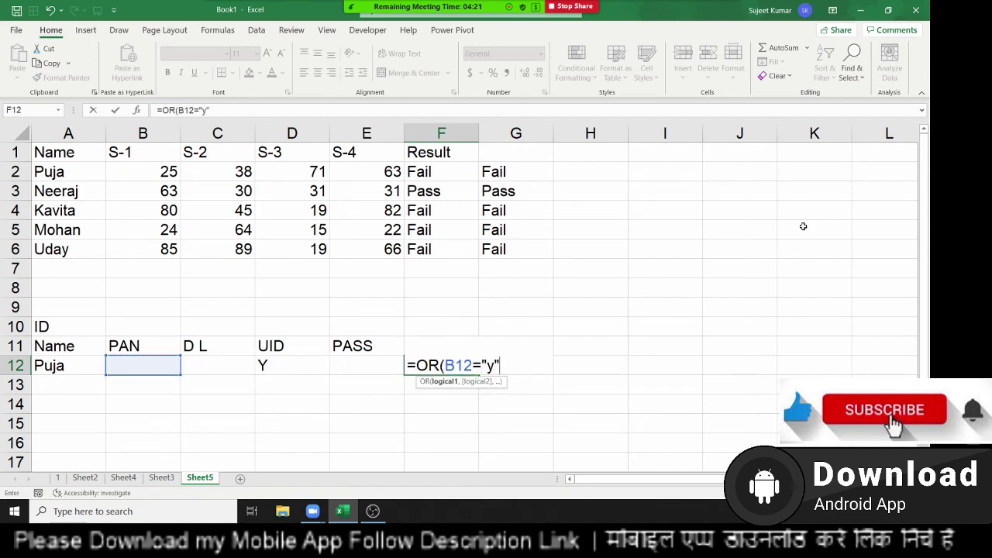
text(,)
key(Left)
key(Left)
key(Left)
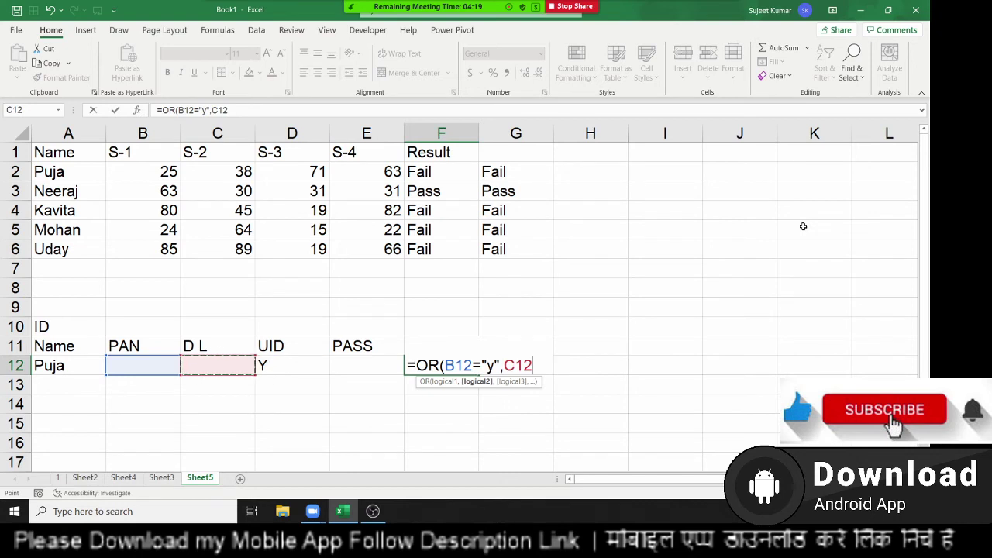
text(="y)
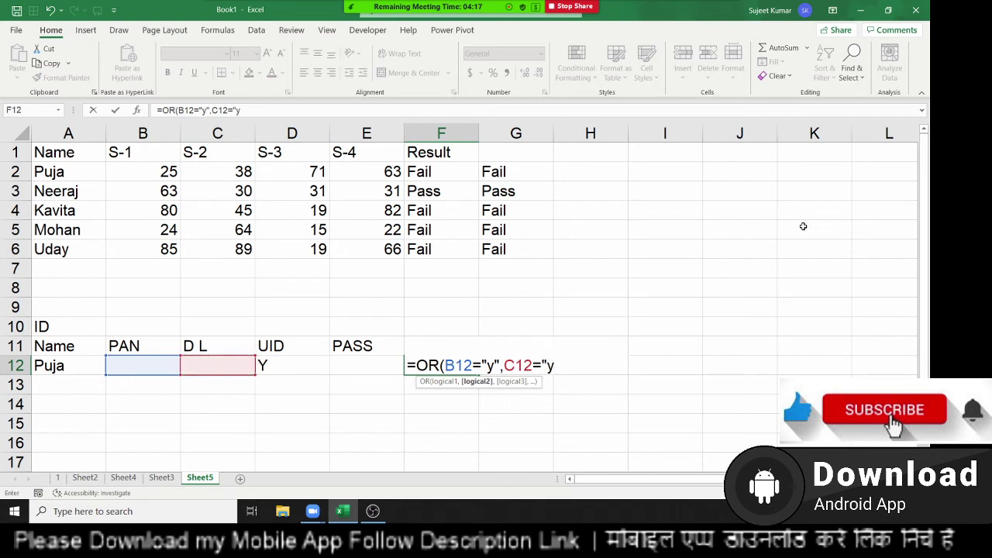
text(",)
key(Left)
key(Left)
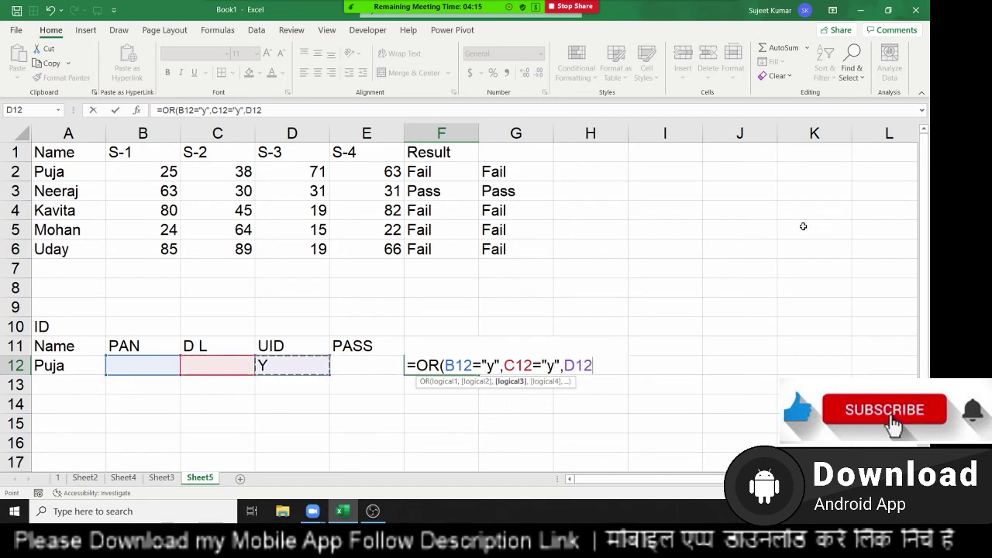
text(="y")
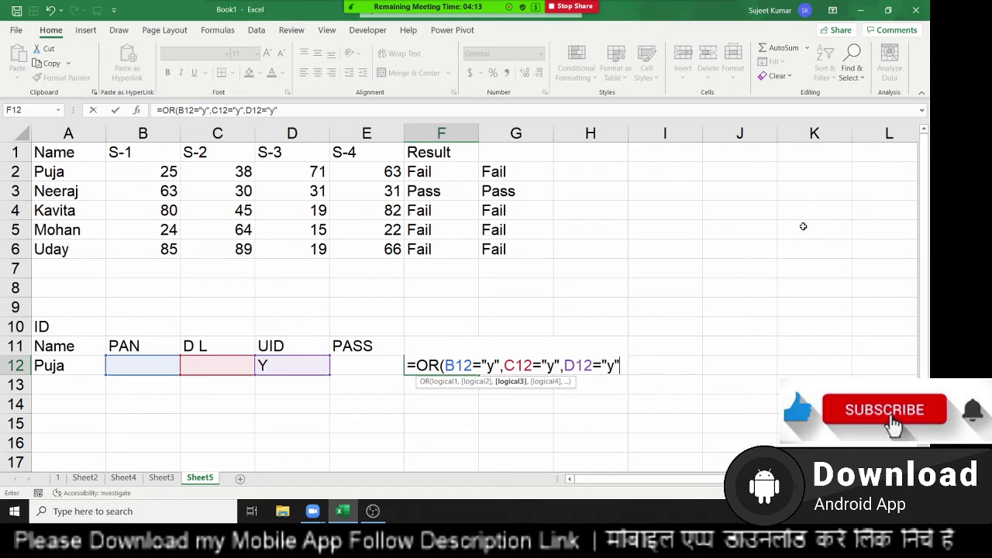
text(,)
key(Left)
key(Right)
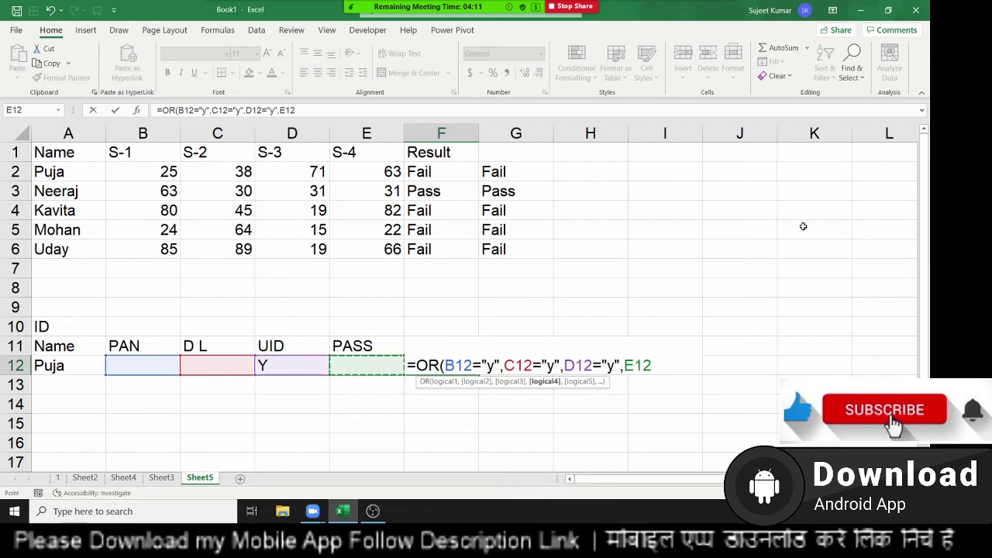
text(="y")
text())
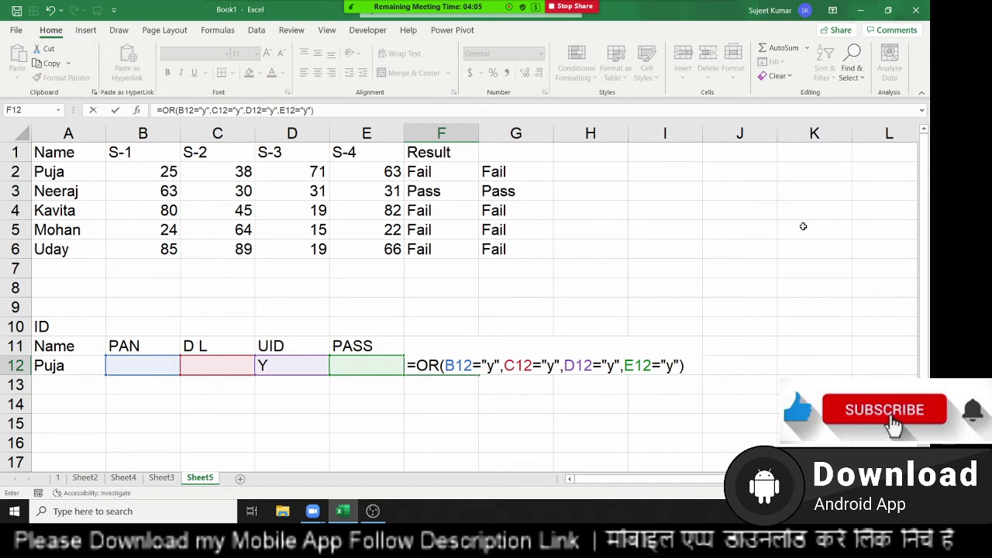
key(Return)
key(Up)
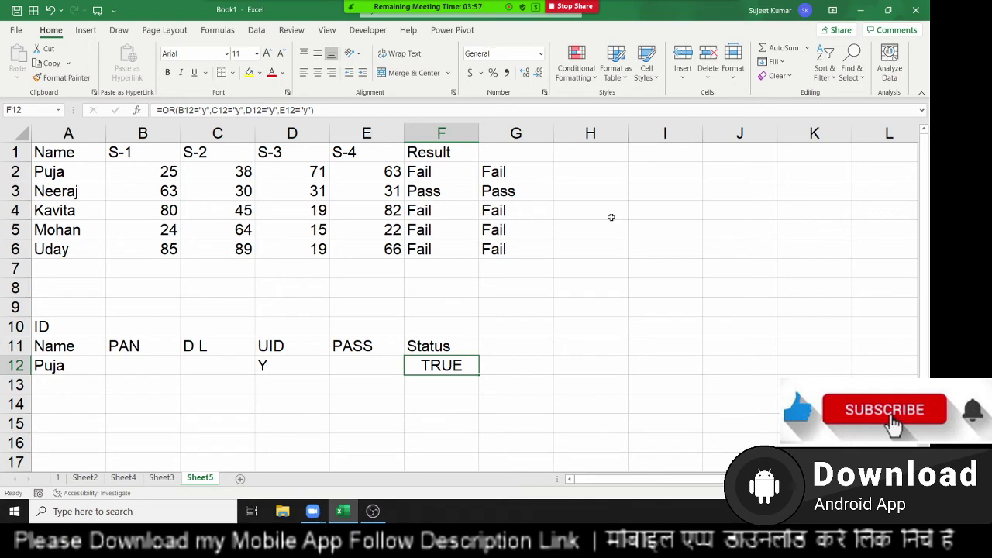
double_click(530, 229)
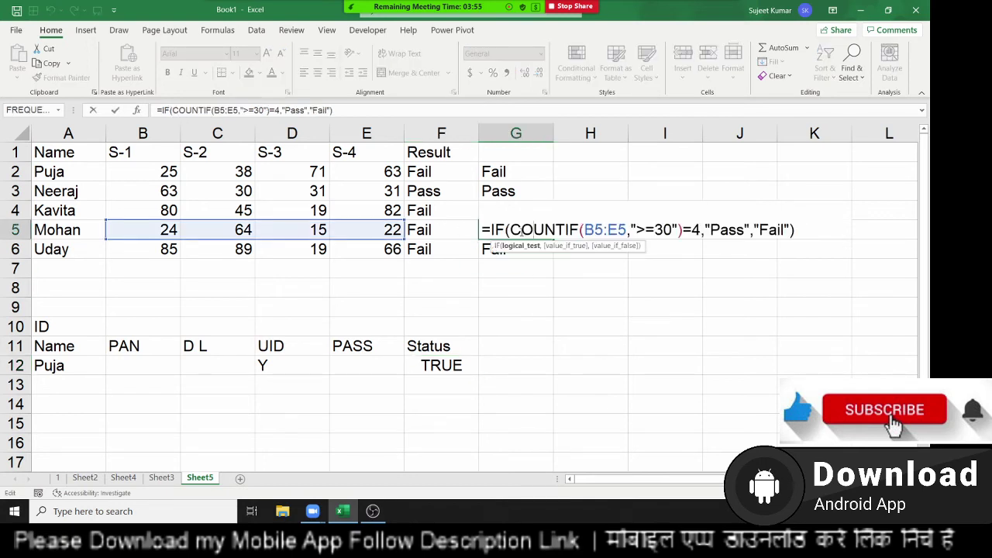
drag(520, 231, 676, 230)
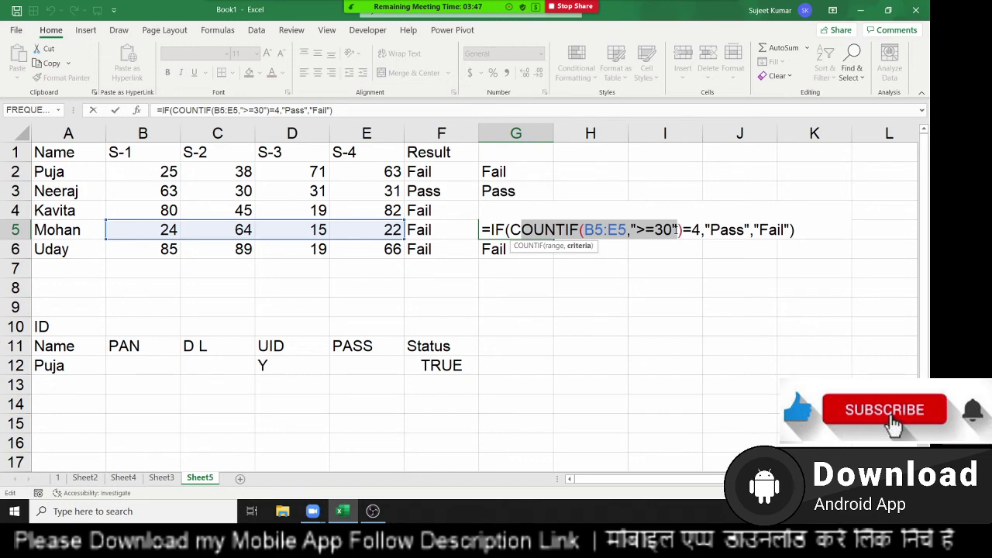
key(Return)
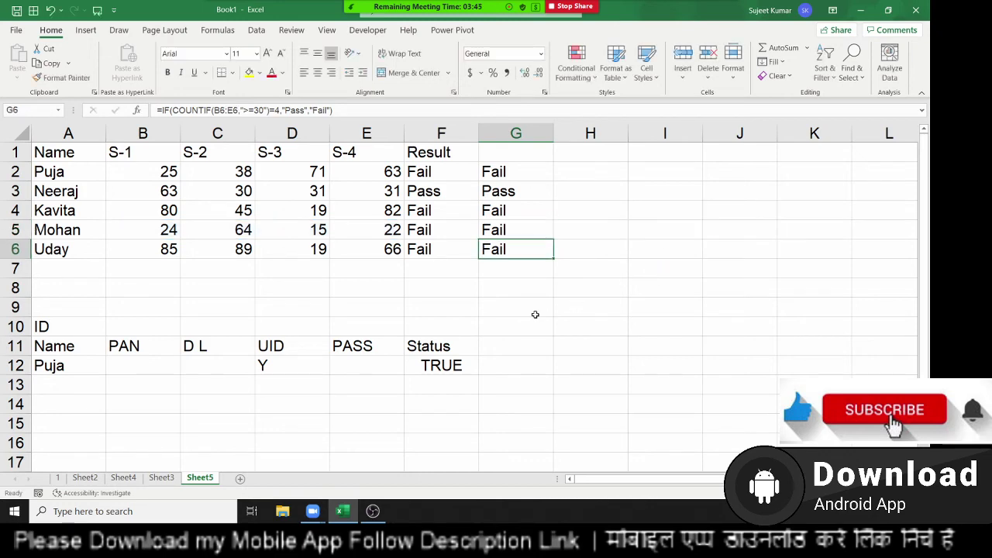
- Add a new sheet and copy the Sales values A2:A14 from Sheet4
click(427, 315)
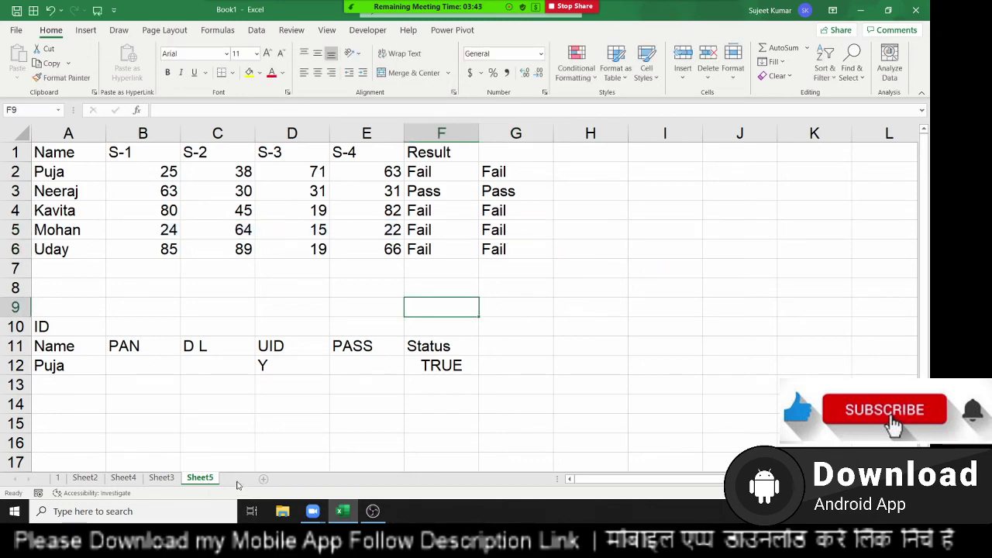
click(240, 478)
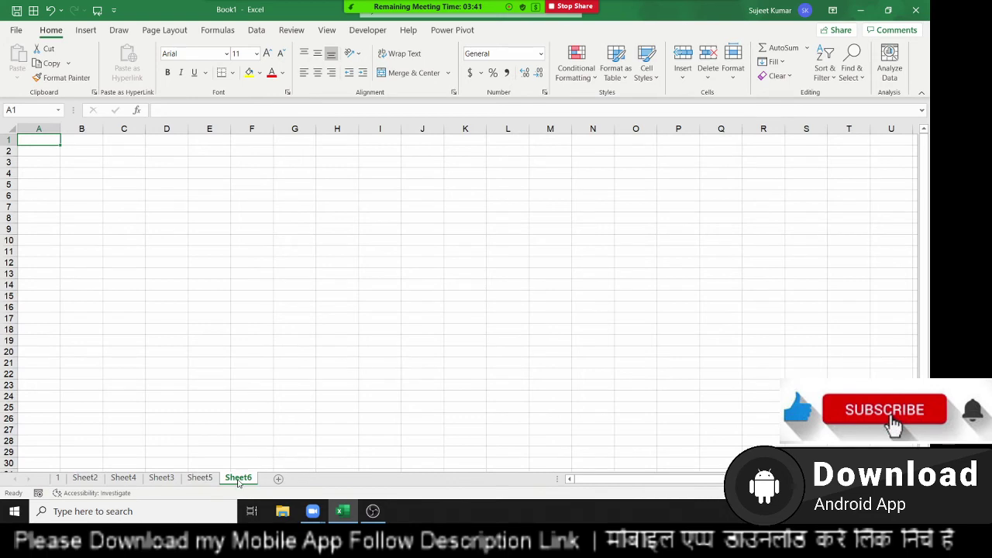
click(200, 477)
click(166, 478)
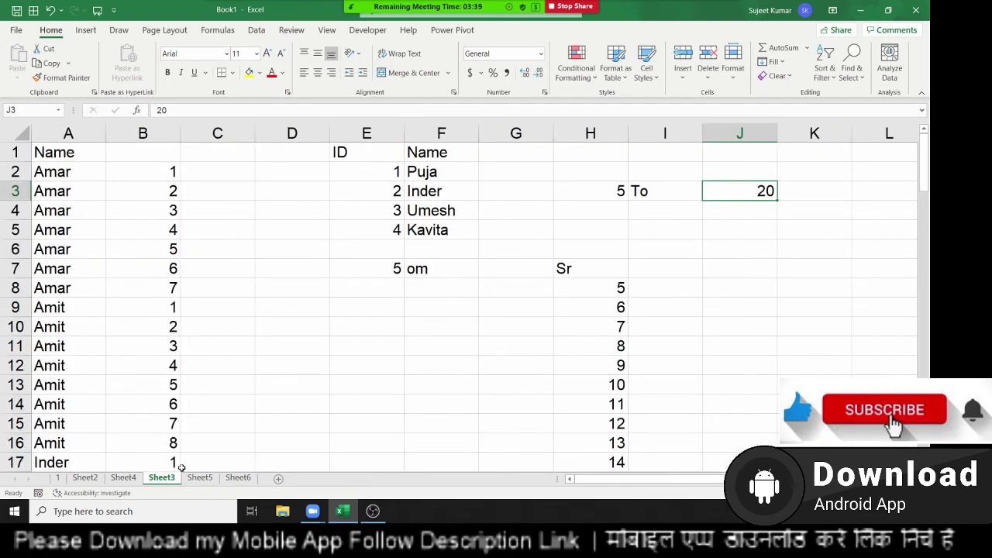
click(124, 478)
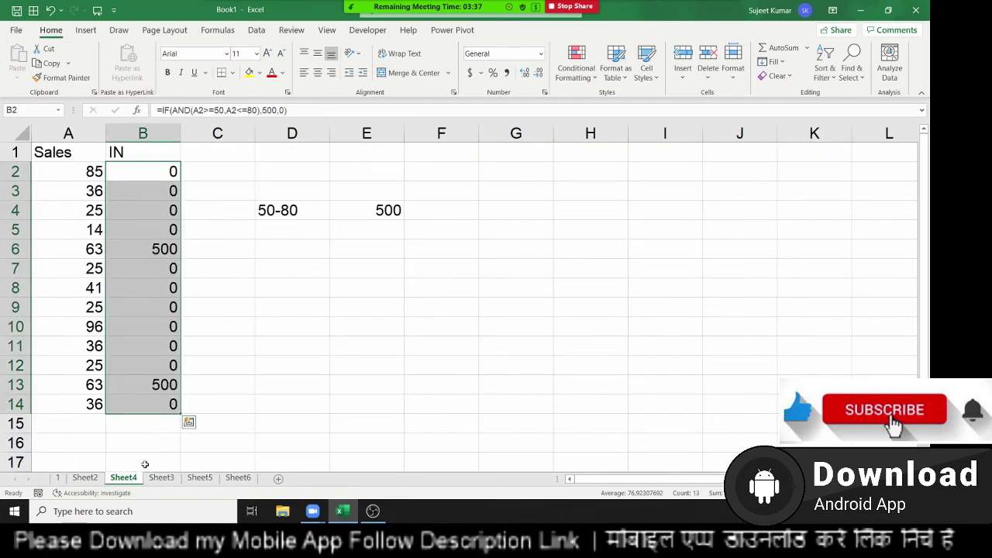
drag(73, 172, 68, 399)
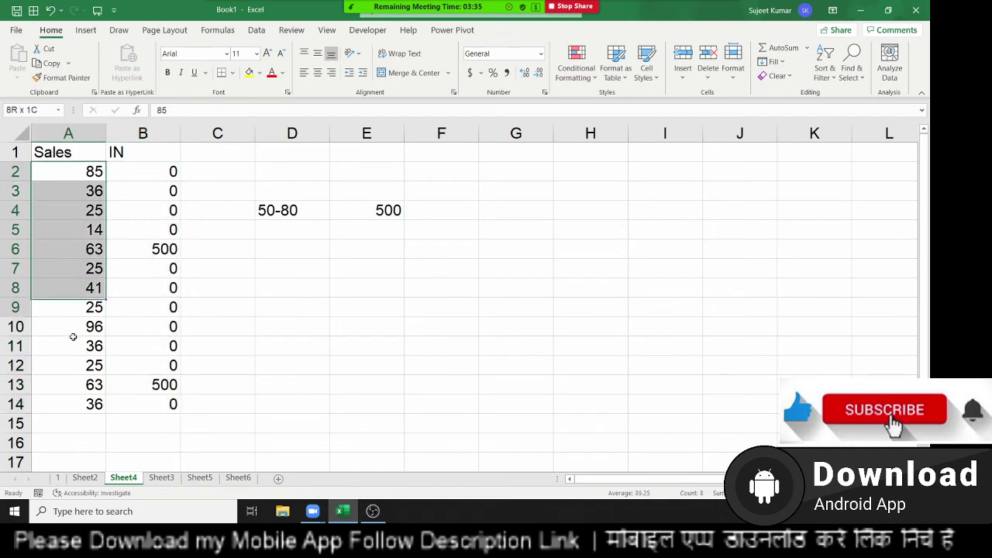
key(ctrl+c)
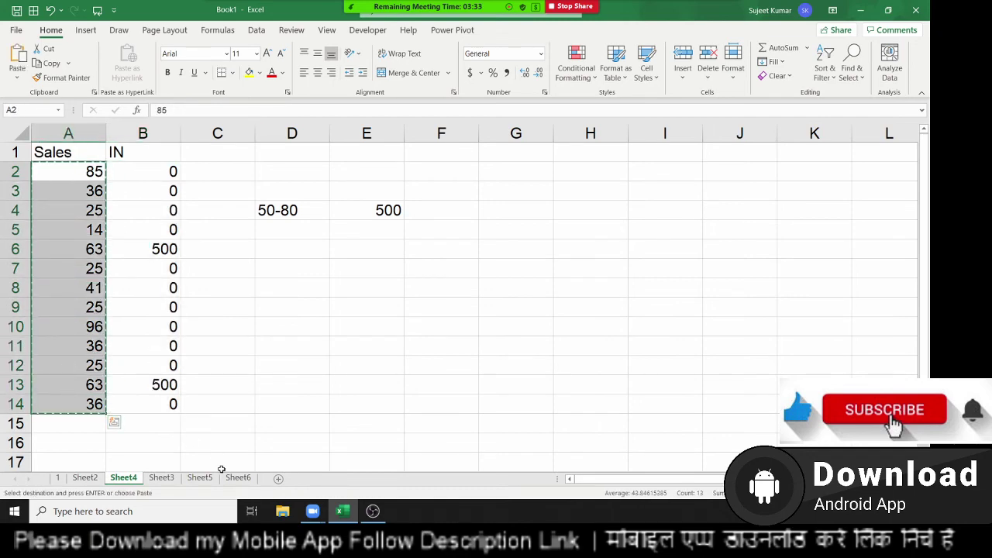
- Paste the figures into A2 on Sheet6 and head the column Score
click(237, 478)
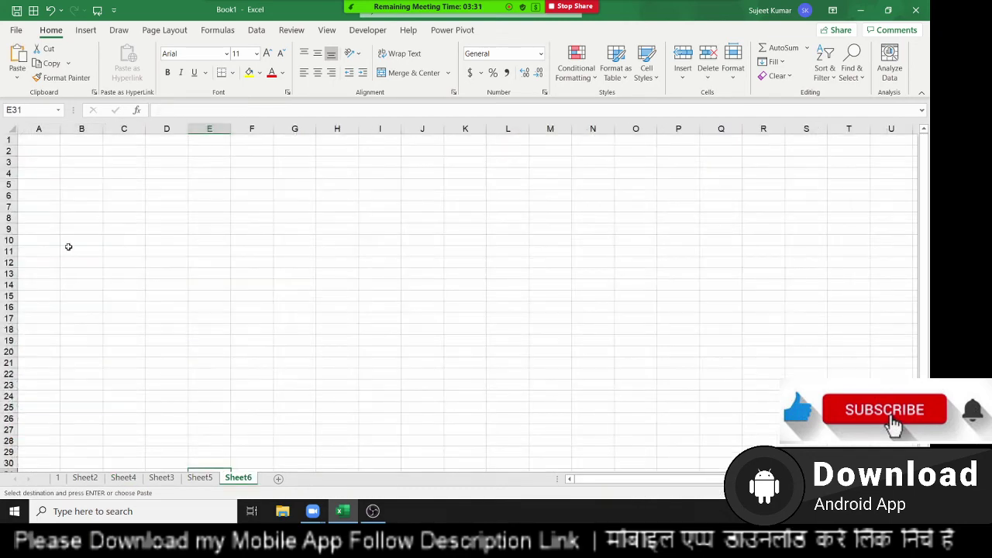
click(45, 151)
key(ctrl+v)
click(47, 140)
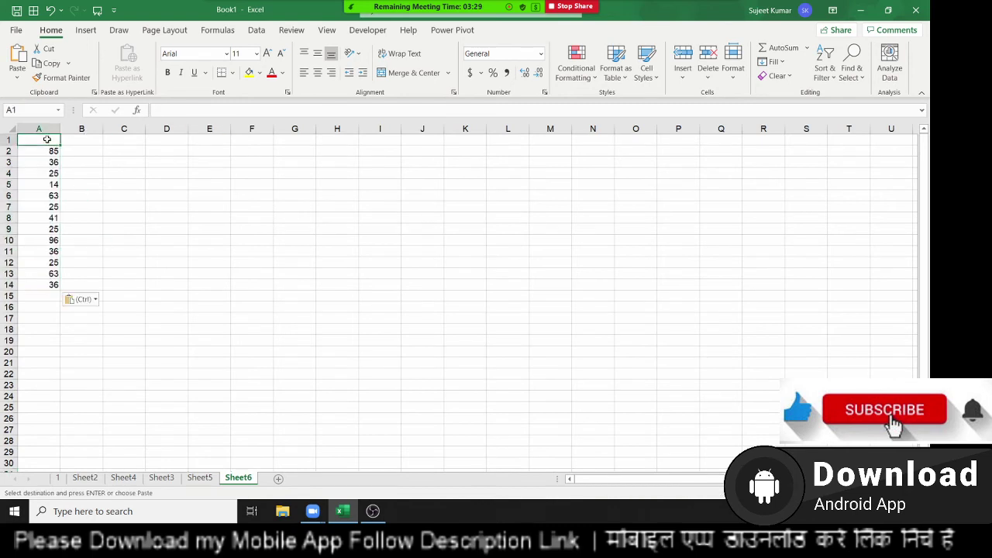
text(Score)
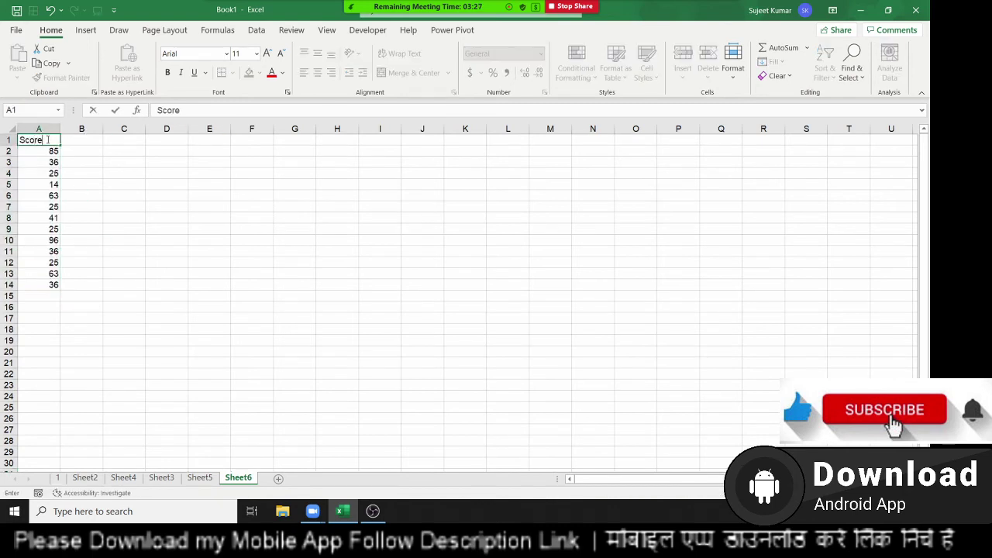
click(157, 193)
ctrl+scroll(155, 209, up, 2)
- Start the range table in D3:E4 with 0-40 → 500 and 41-60 → 1000
ctrl+scroll(156, 209, up, 2)
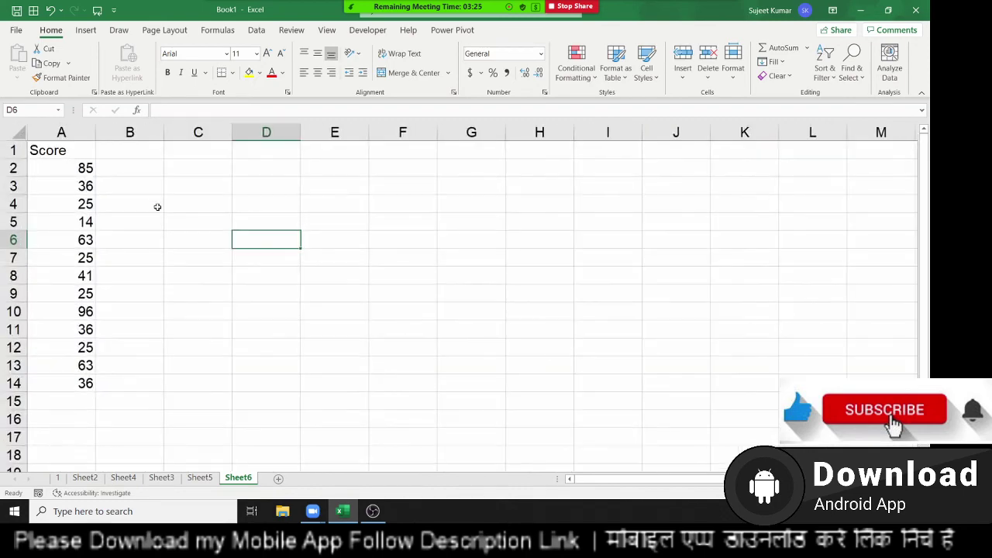
ctrl+scroll(158, 206, up, 2)
ctrl+scroll(194, 216, up, 1)
click(306, 203)
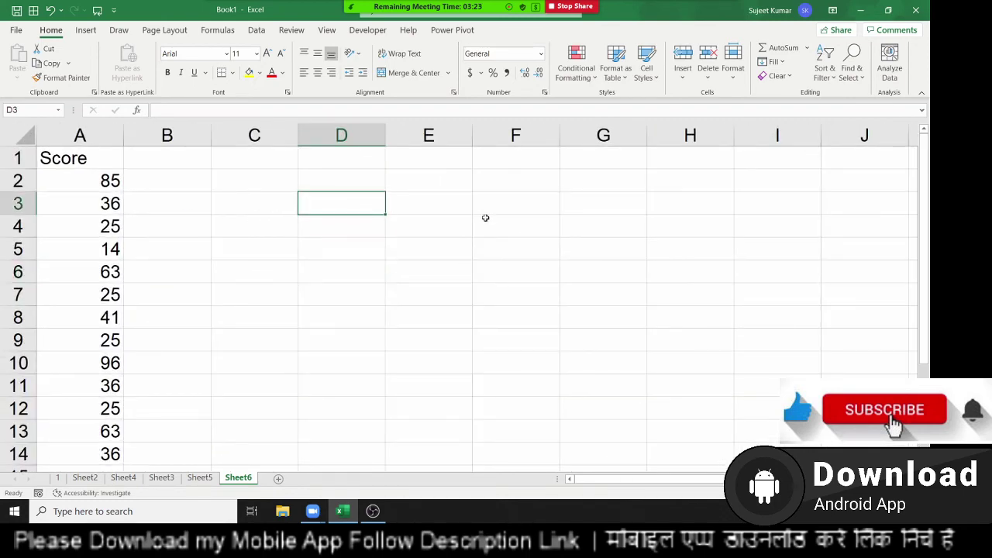
text(0-)
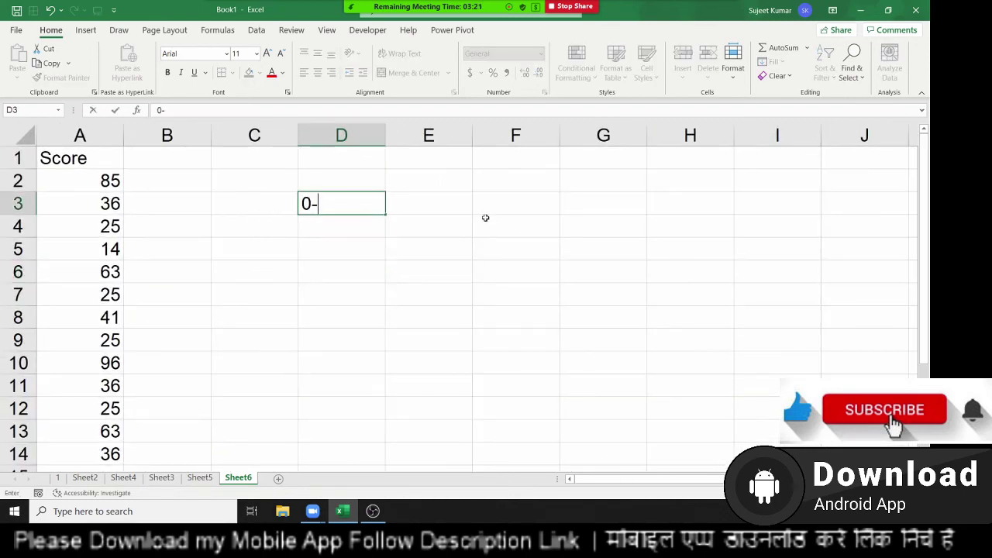
text(40)
key(Return)
key(Right)
key(Up)
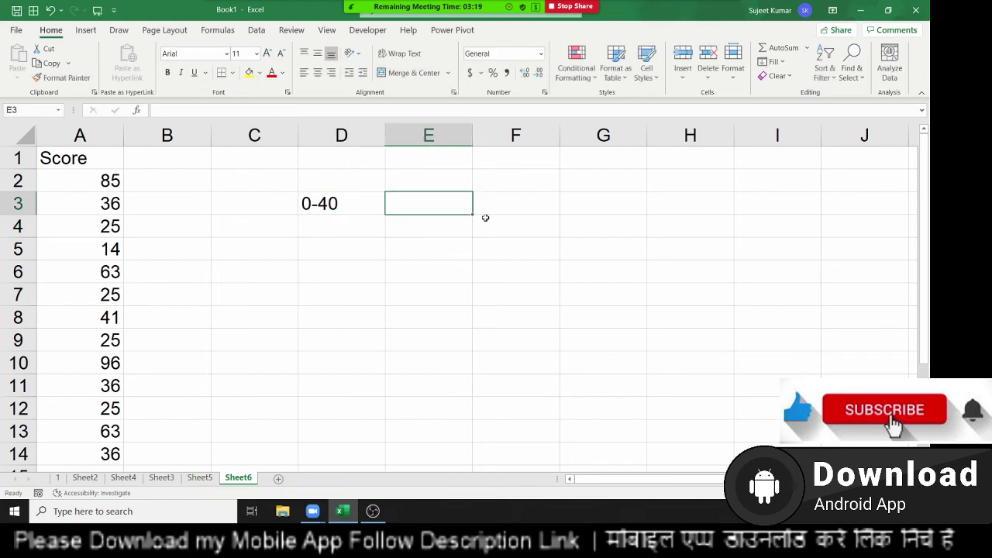
text(500)
key(Return)
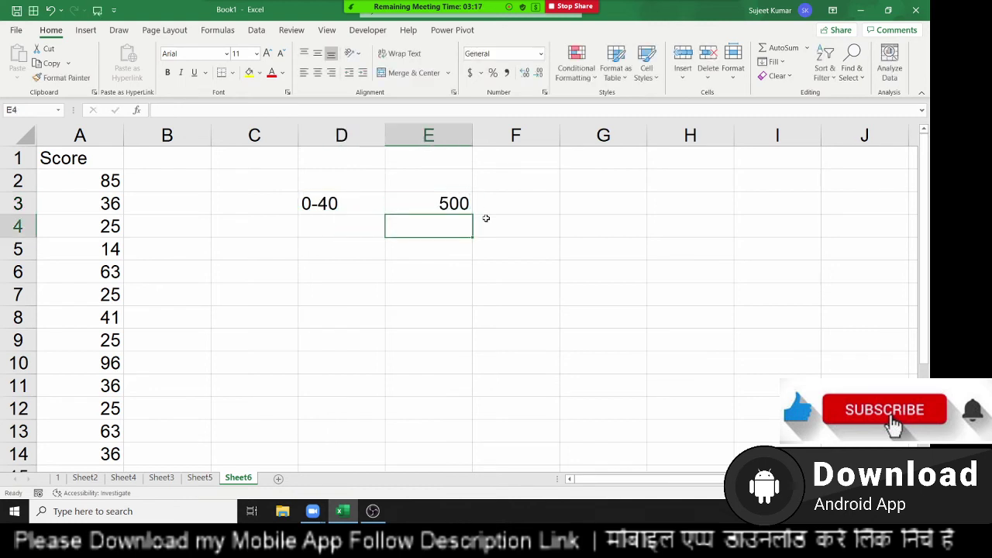
key(Left)
text(41-)
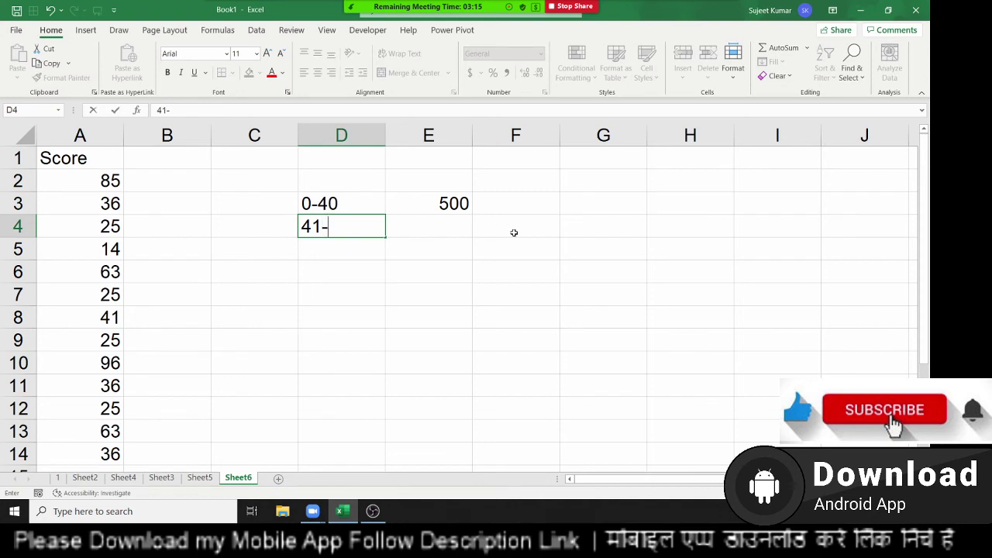
text(60)
key(Escape)
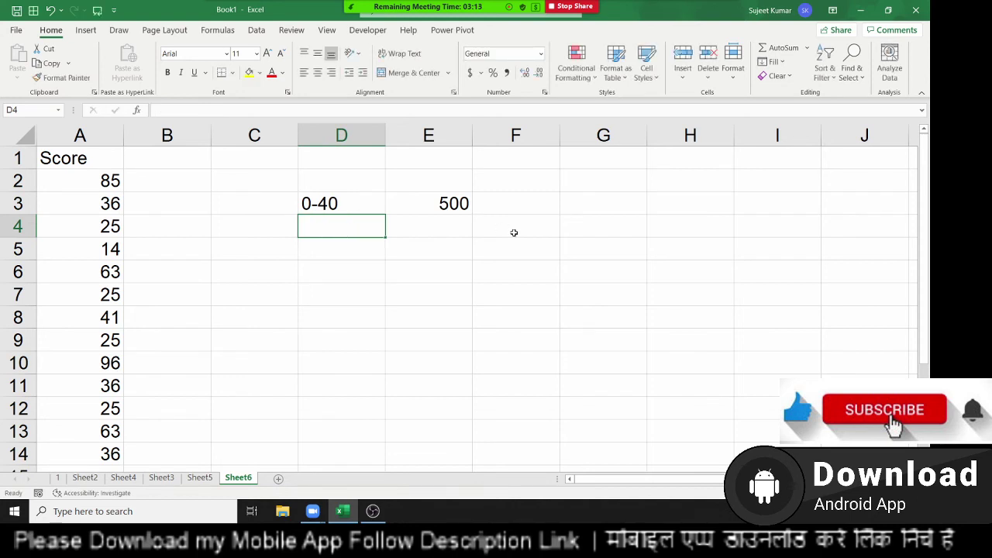
text(41-)
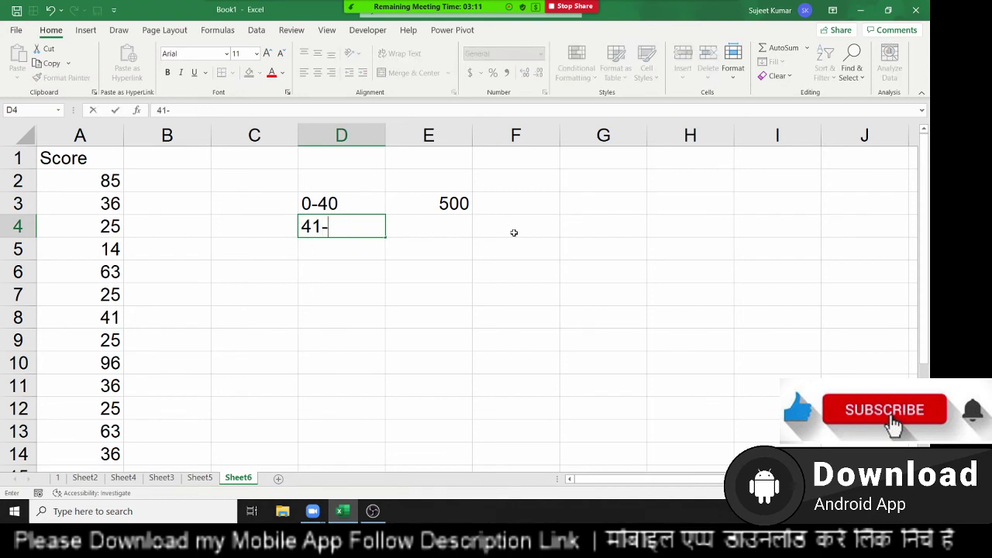
text(60)
key(Tab)
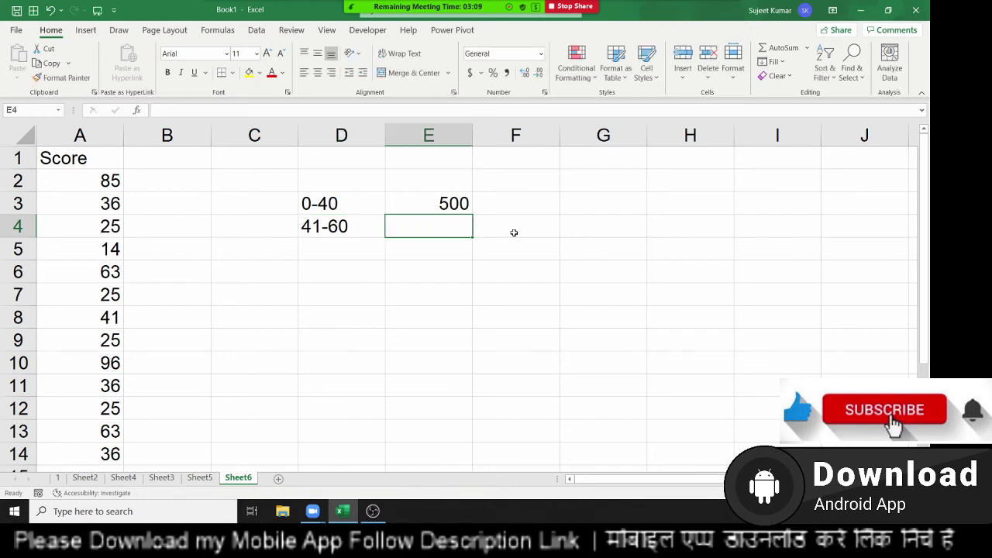
text(1000)
key(Return)
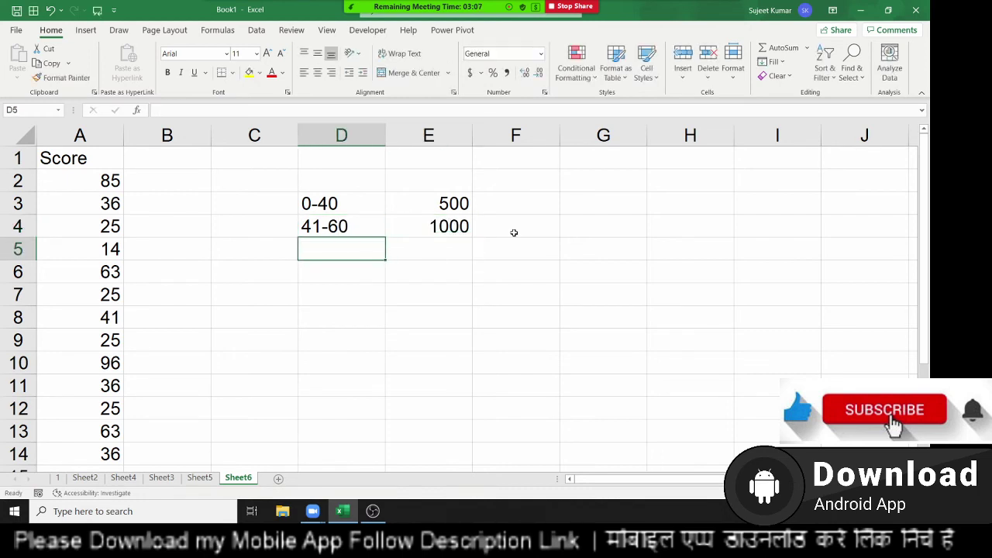
- Add 61-80 → 1500, 81-100 → 2000 and >100 → 5000 in D5:E7
text(61-8)
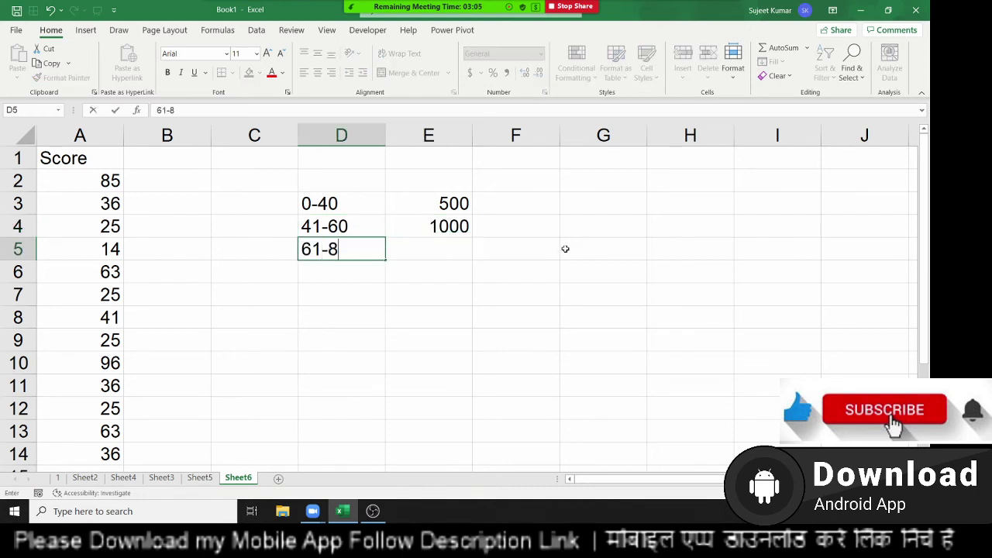
text(0)
key(Tab)
text(1500)
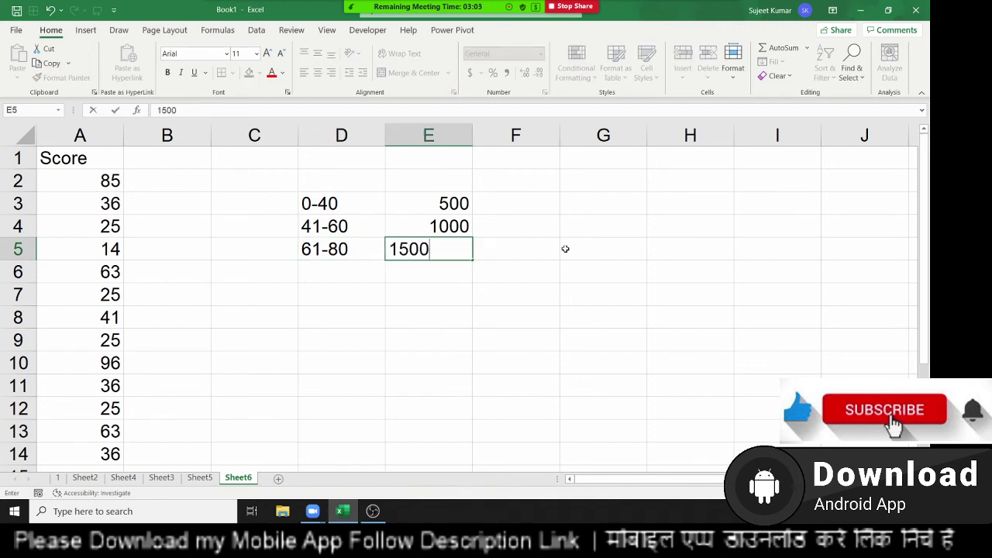
key(Return)
text(81-)
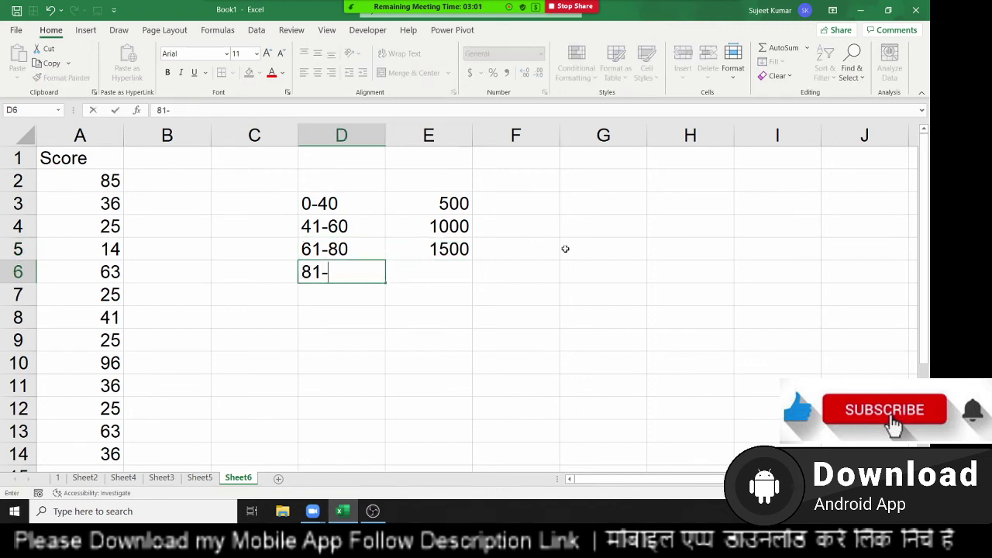
text(100)
key(Tab)
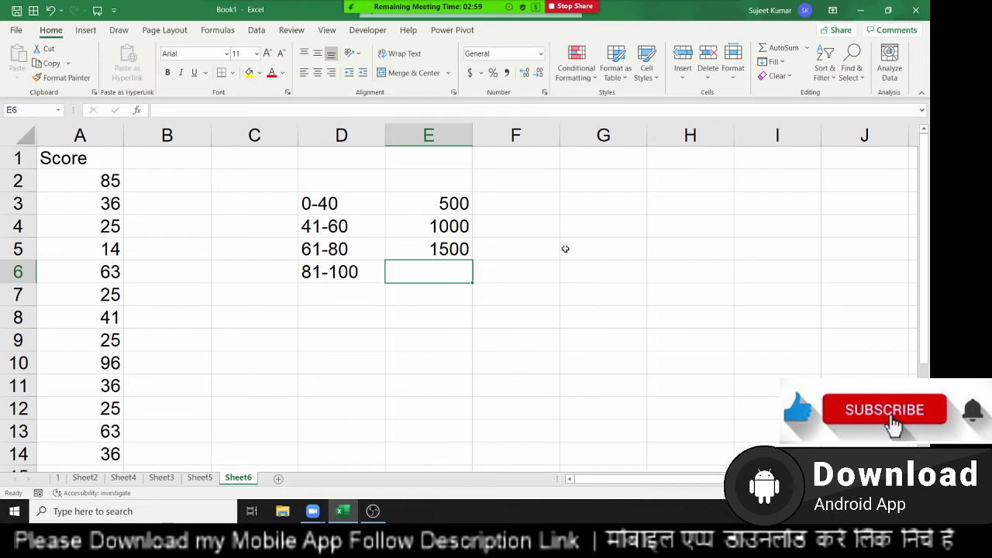
text(200)
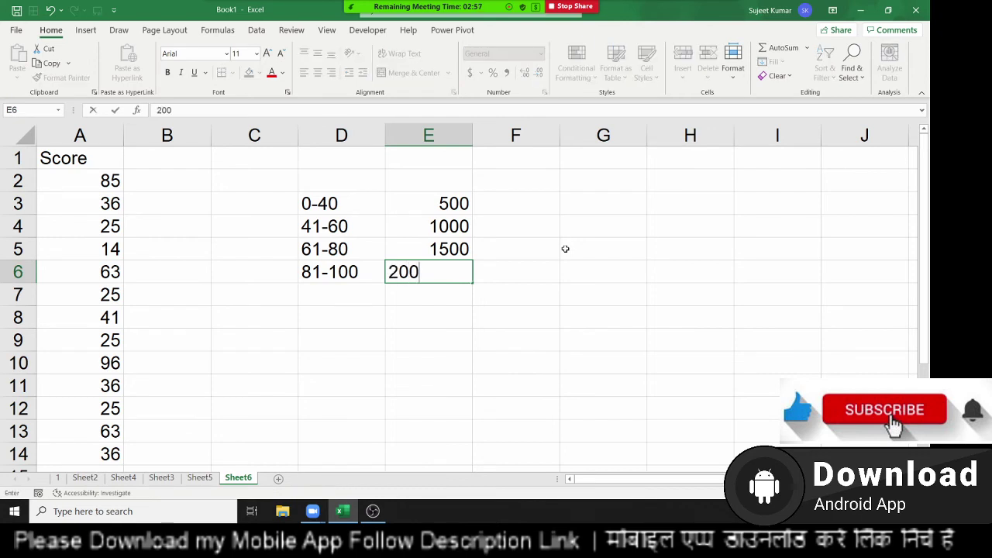
text(0)
key(Return)
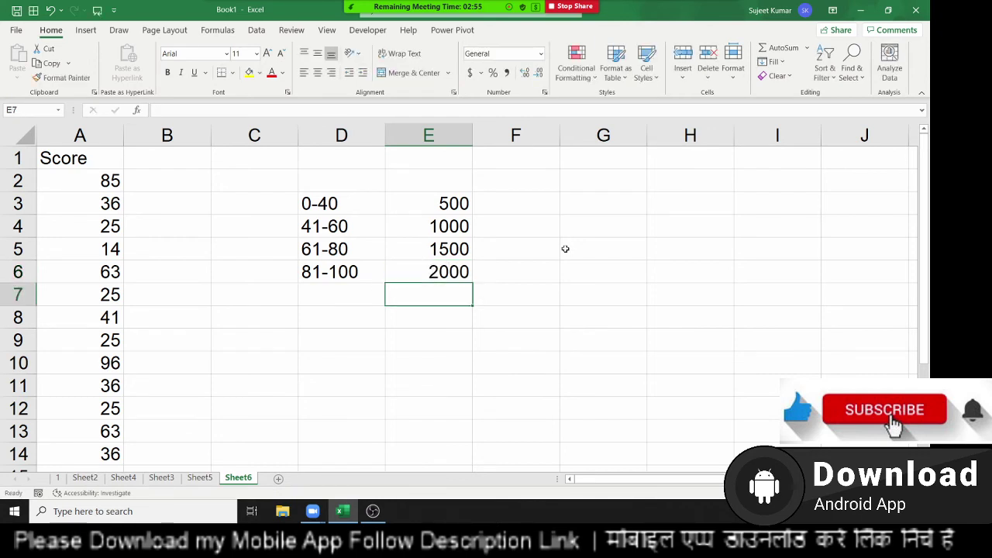
key(Left)
key(Down)
key(Up)
text(>1)
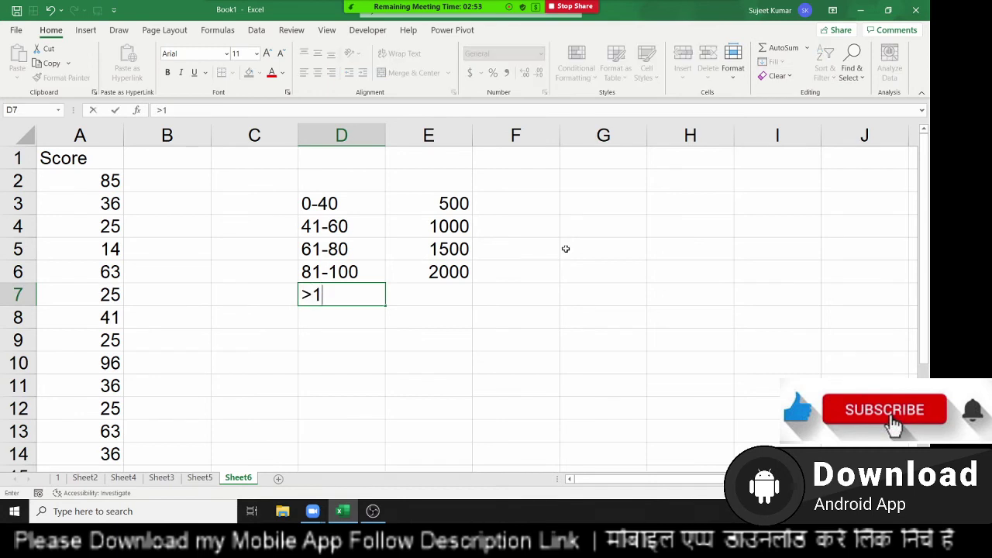
text(00)
key(Tab)
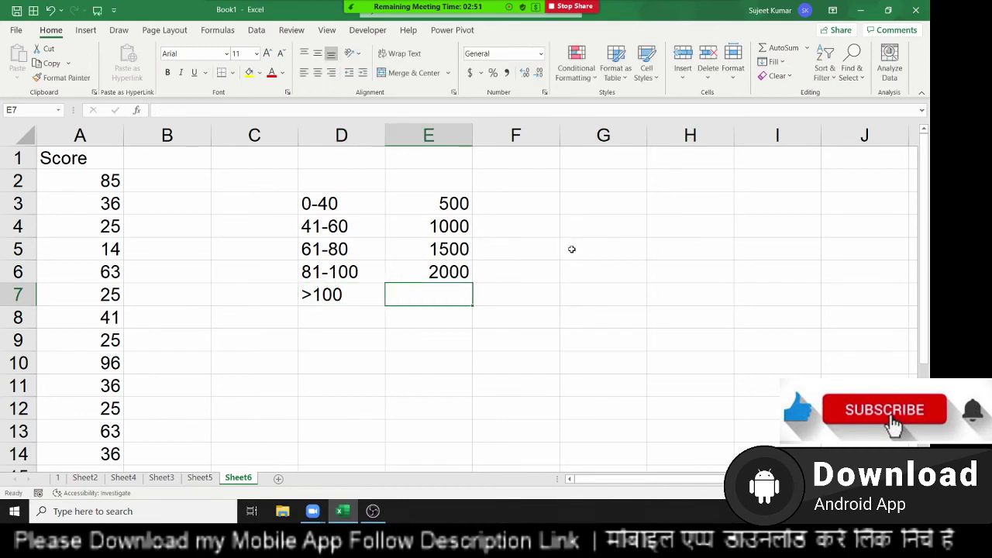
text(50000)
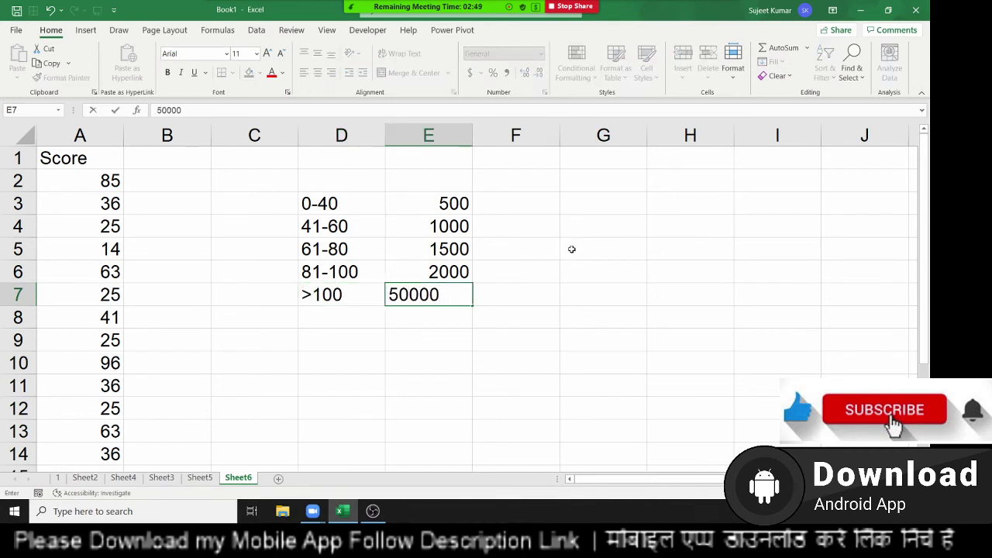
key(BackSpace)
key(Return)
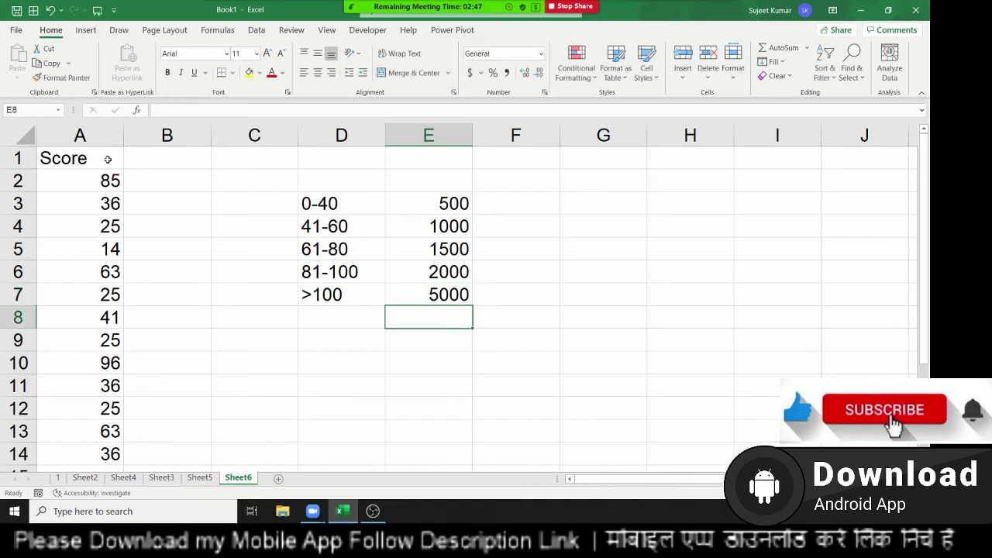
click(107, 158)
- Rename the A1 header to Sales and add an INC header in B1
text(Sales)
key(Return)
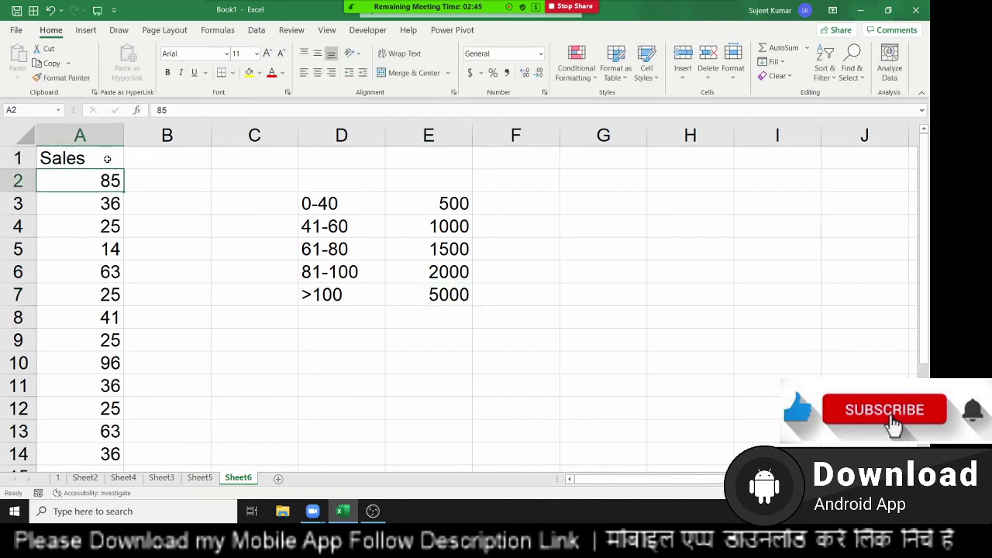
key(Up)
key(Right)
text(INC)
key(Return)
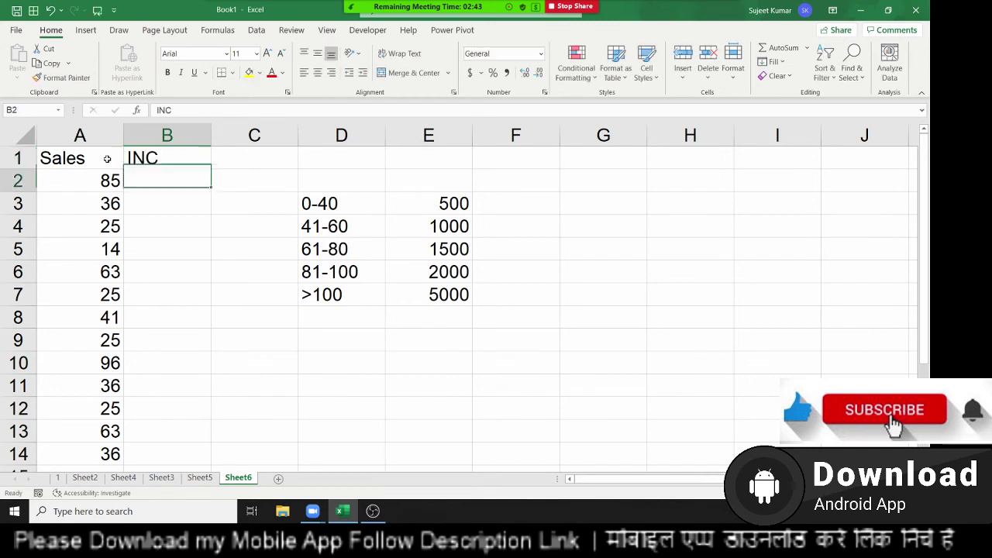
- Review the score-range table, then select B2 for the incentive formula
text(=)
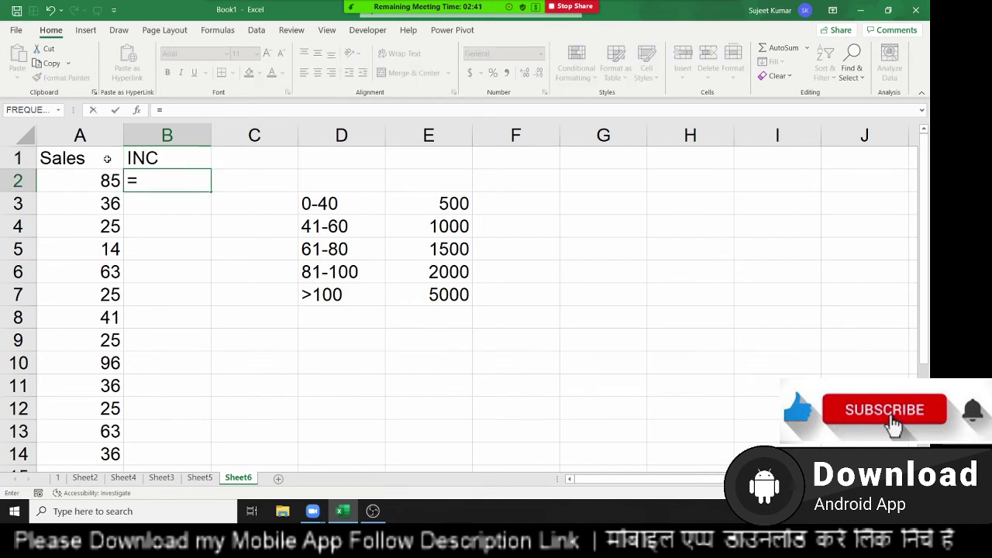
key(Escape)
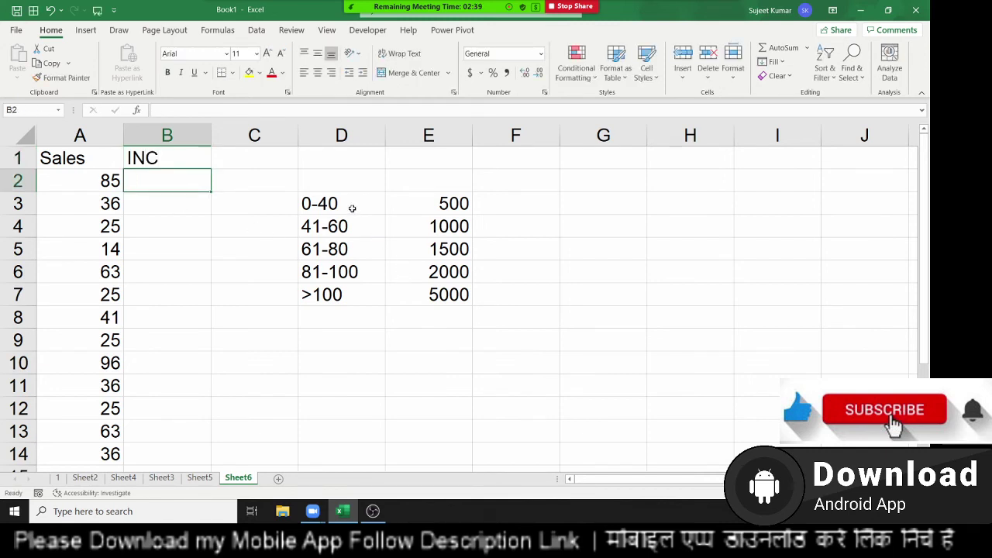
mouse_move(351, 207)
mouse_down()
mouse_move(441, 273)
mouse_move(445, 299)
mouse_up()
click(349, 211)
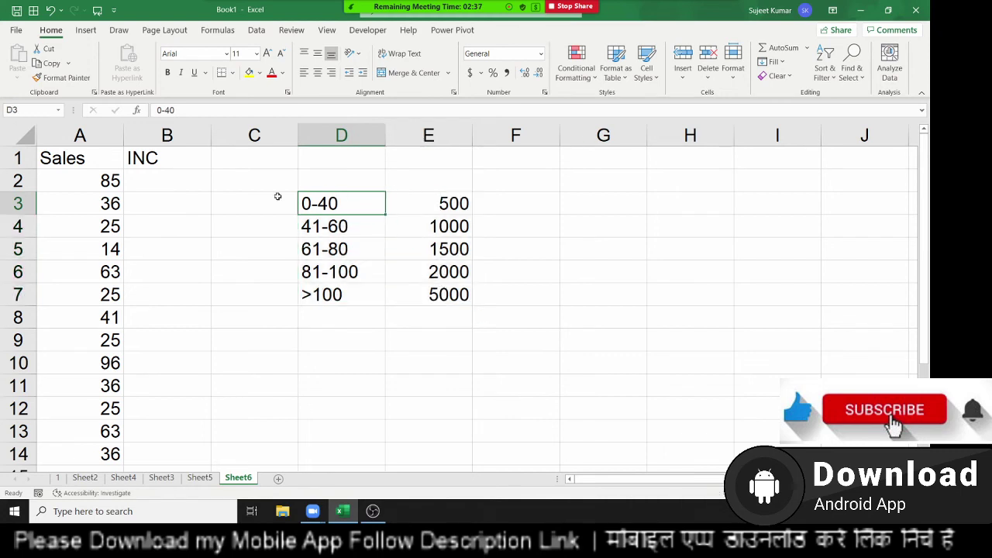
click(140, 178)
- Begin B2's formula as =IF(A2<=40,500, opening a second nested IF
text(=)
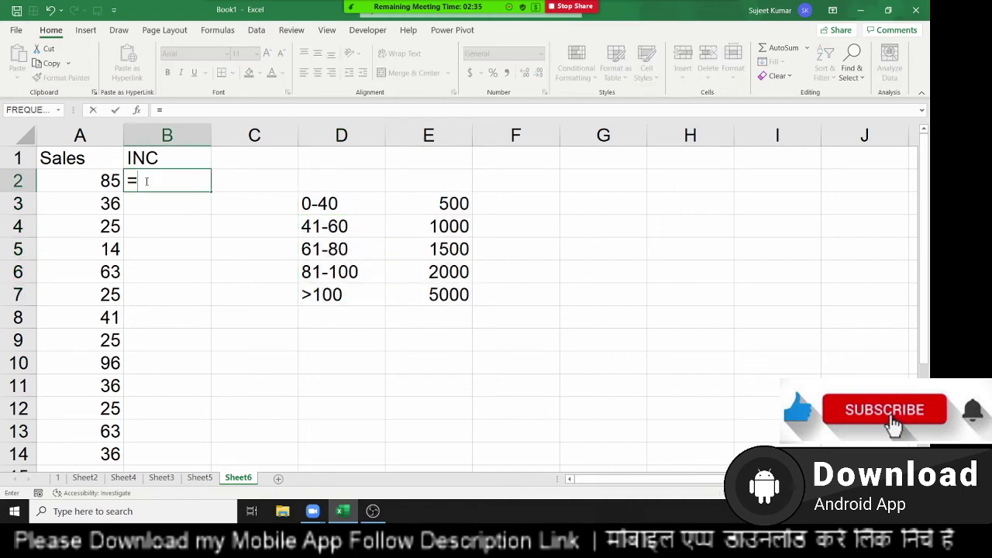
text(if)
key(BackSpace)
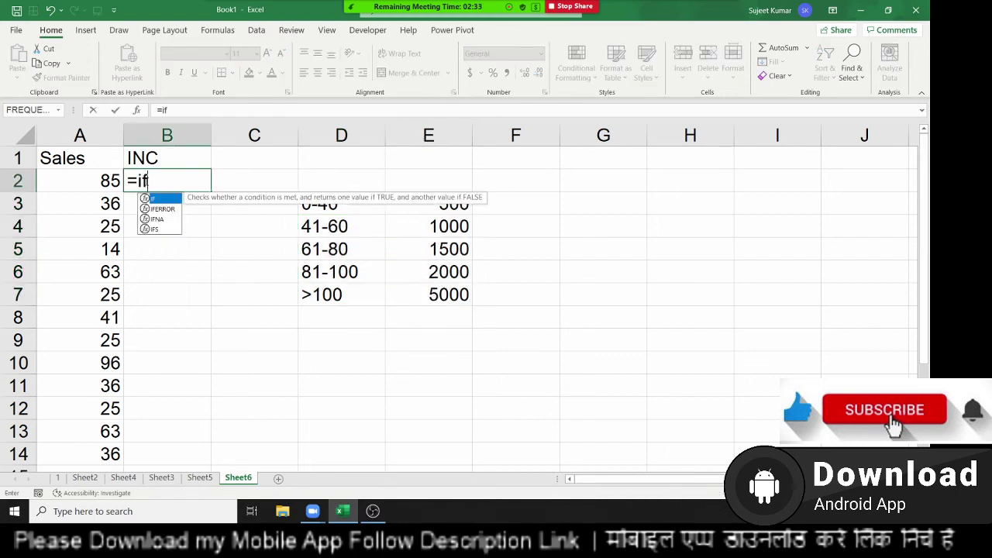
key(Tab)
key(Left)
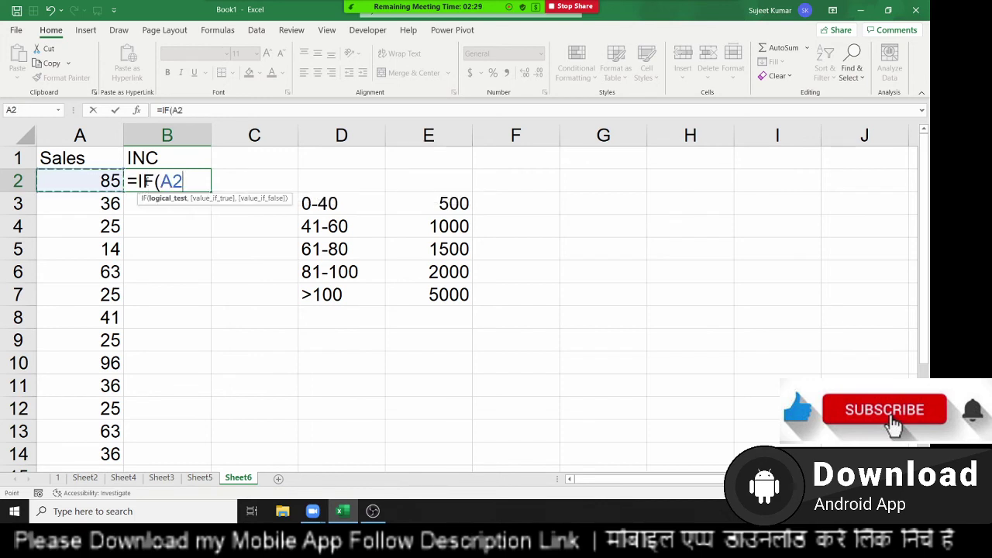
text(<=)
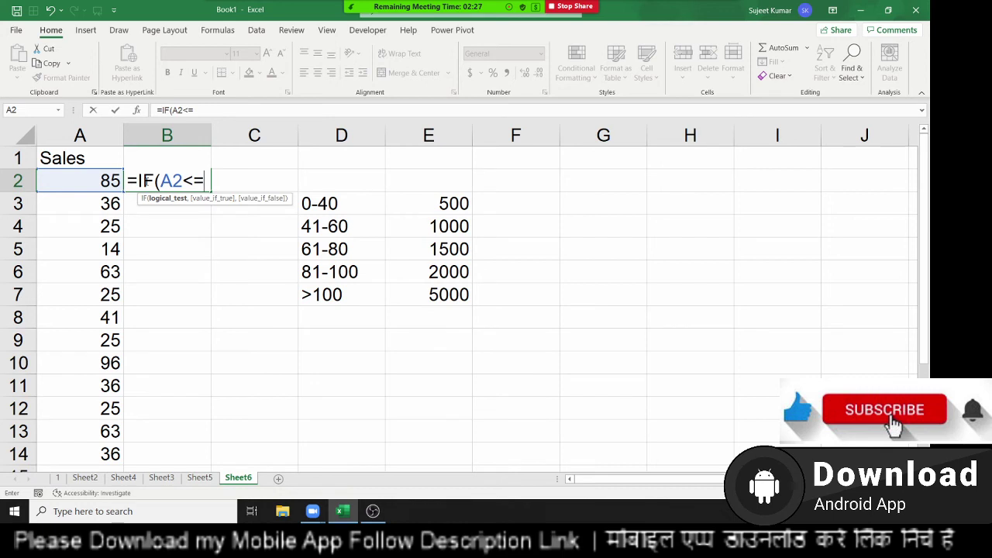
text(40)
text(,500)
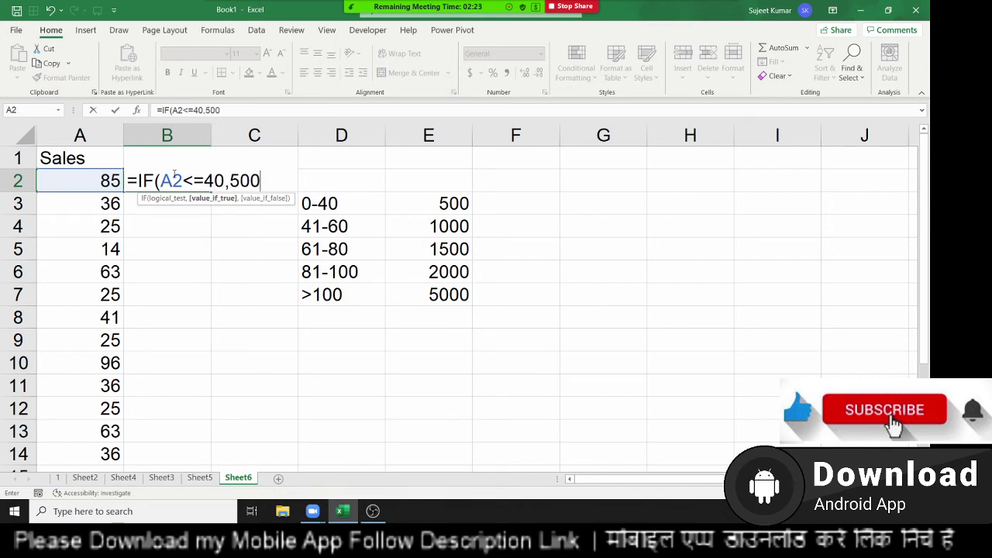
text(,if)
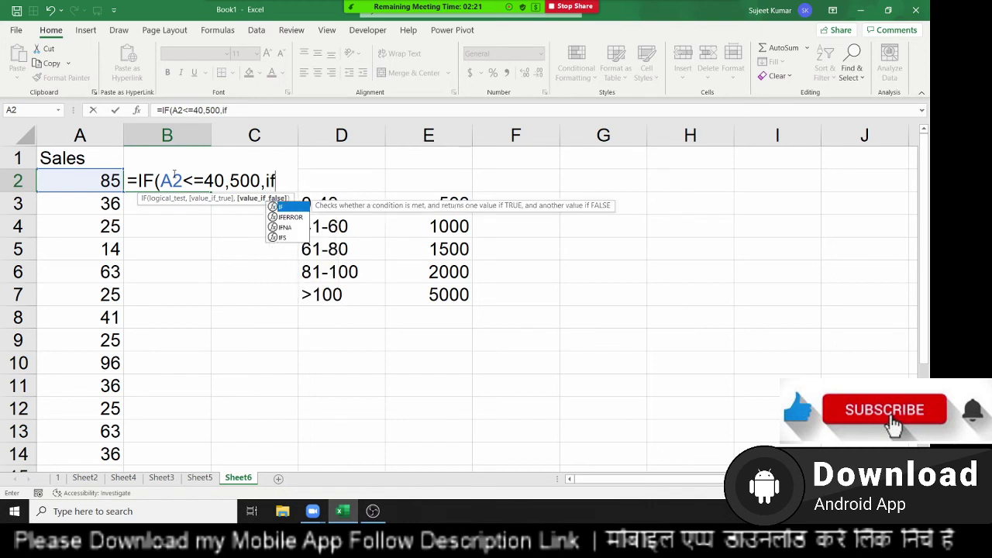
text(()
- Add the A2<=60→1000, A2<=80→1500, A2<=100→2000 branches with 5000 fallback
key(Left)
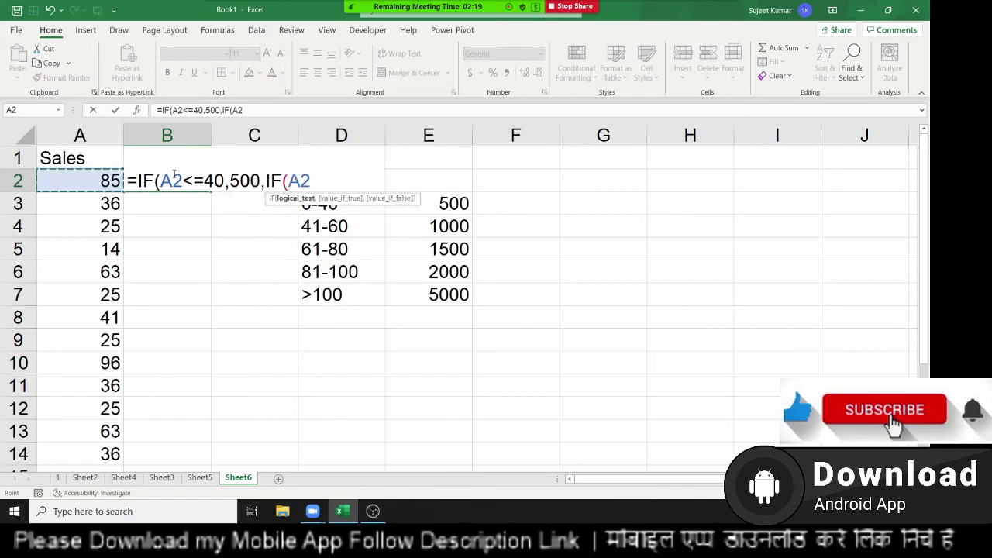
text(<=6)
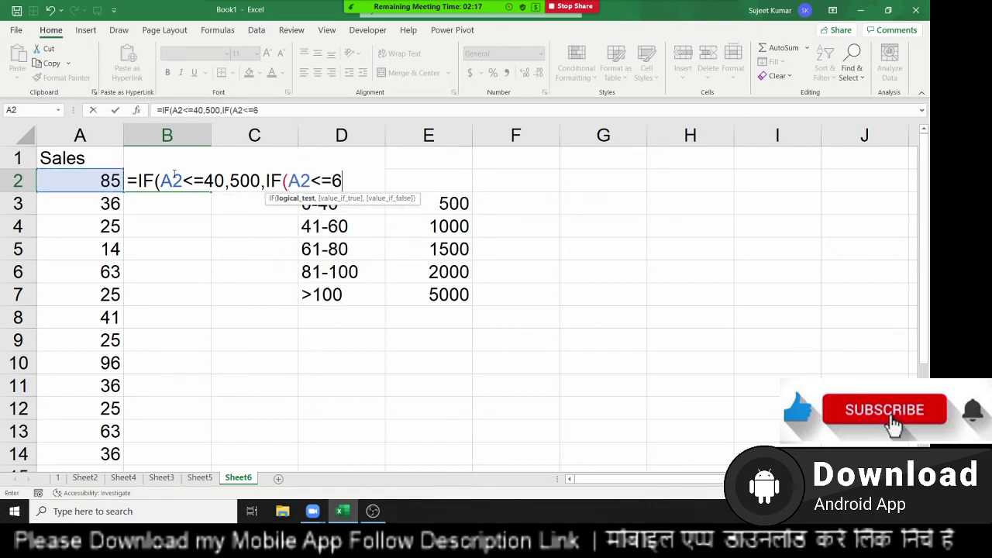
text(0,)
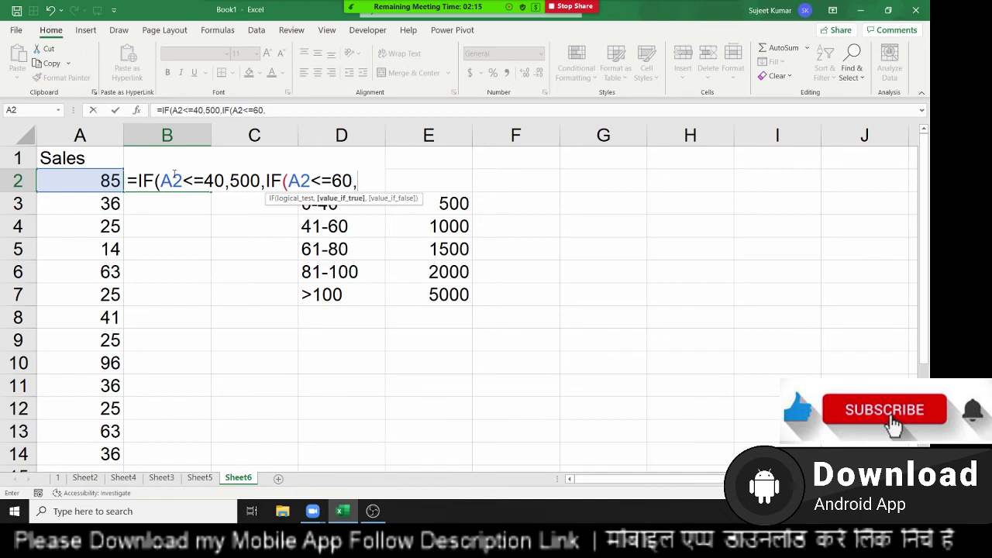
text(1000,)
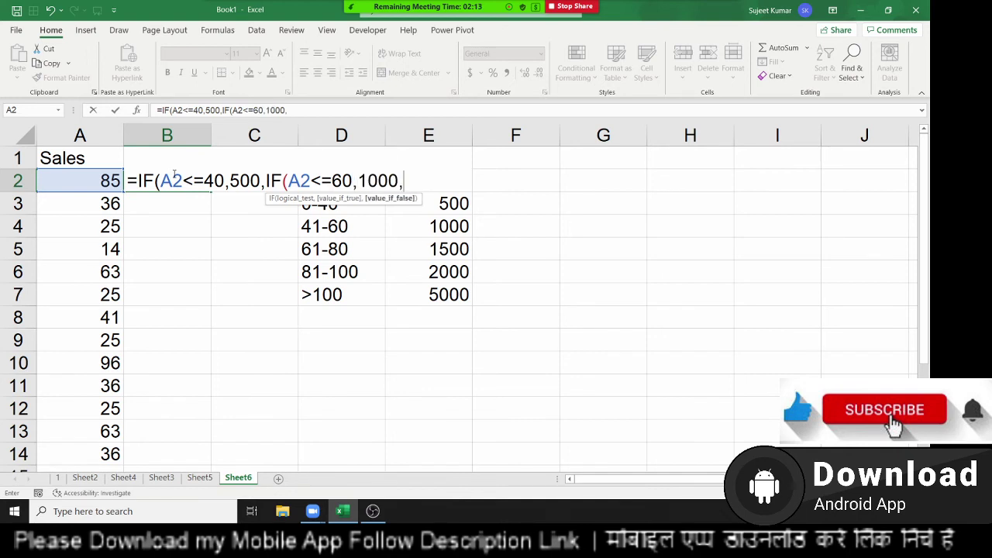
text(if`)
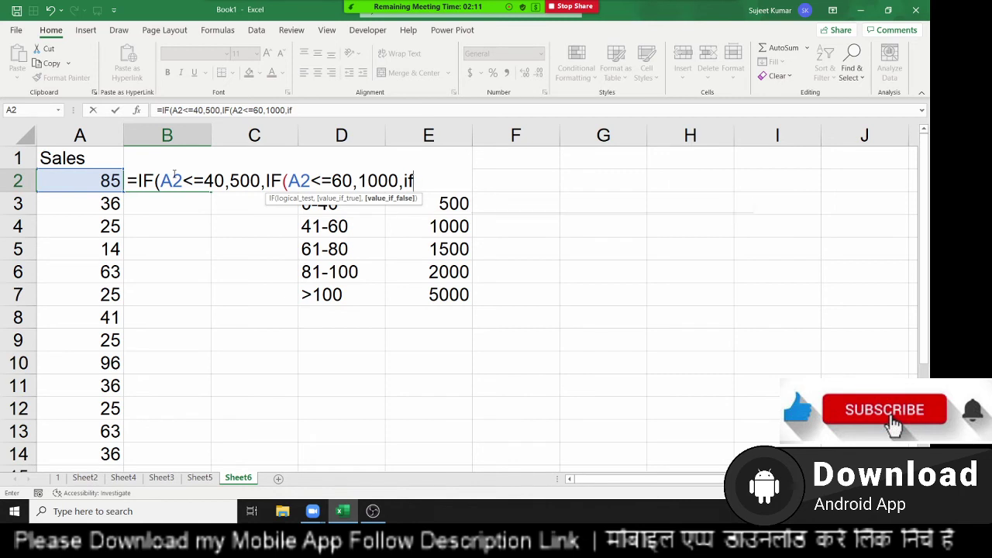
key(BackSpace)
key(Tab)
key(Left)
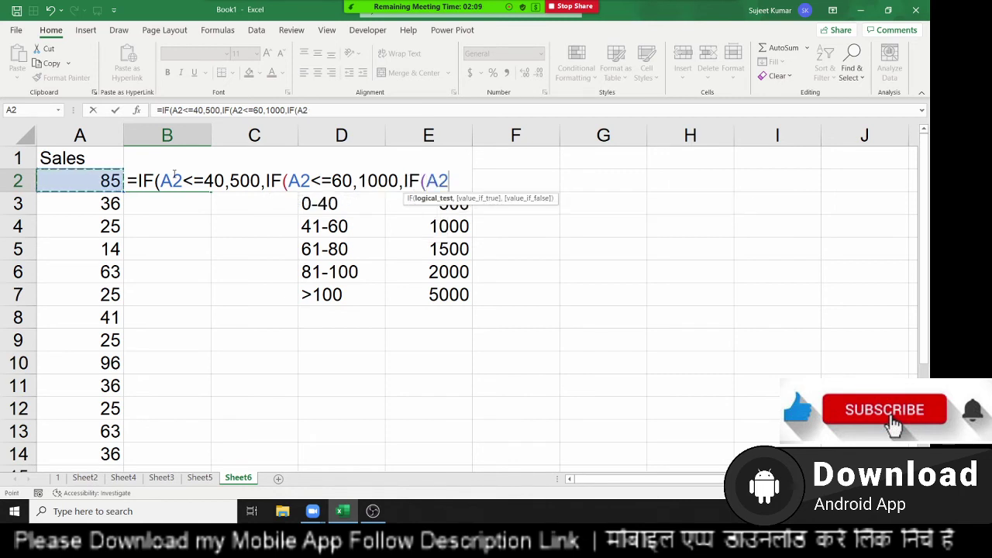
text(<=)
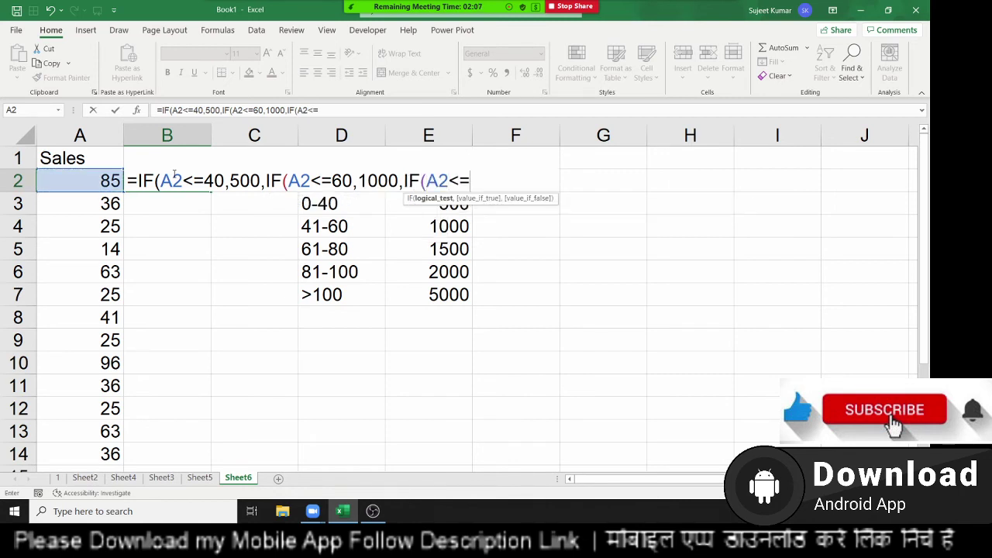
text(80,)
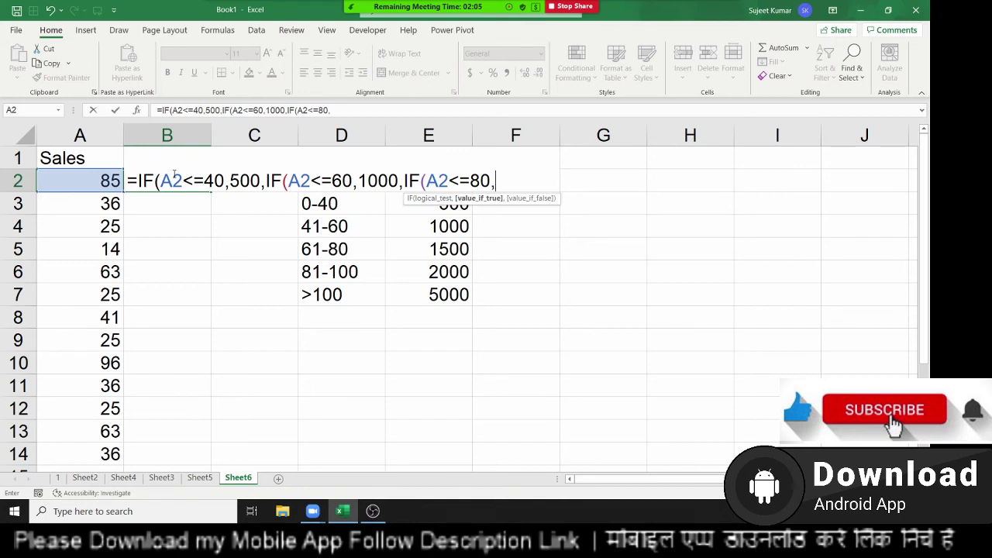
text(1500,)
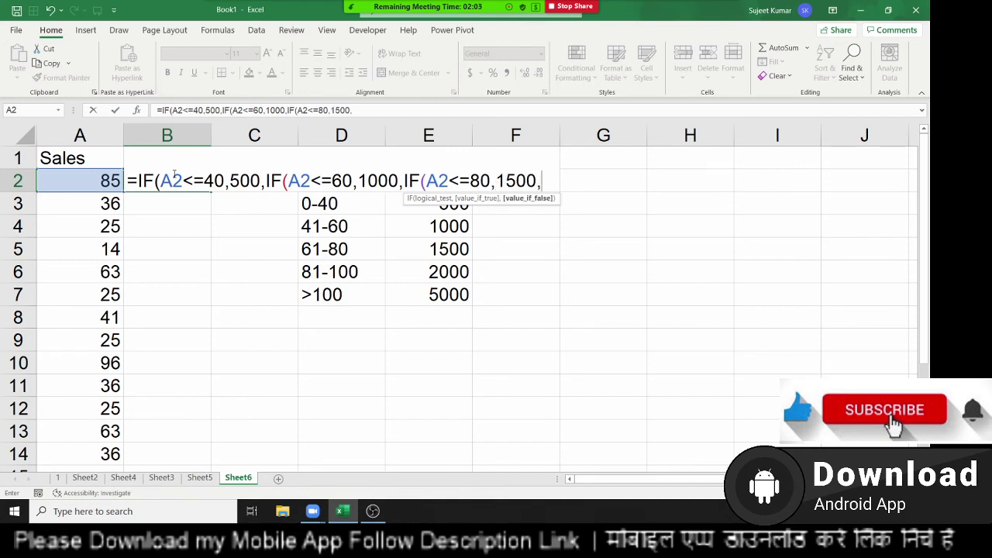
text(if)
key(Tab)
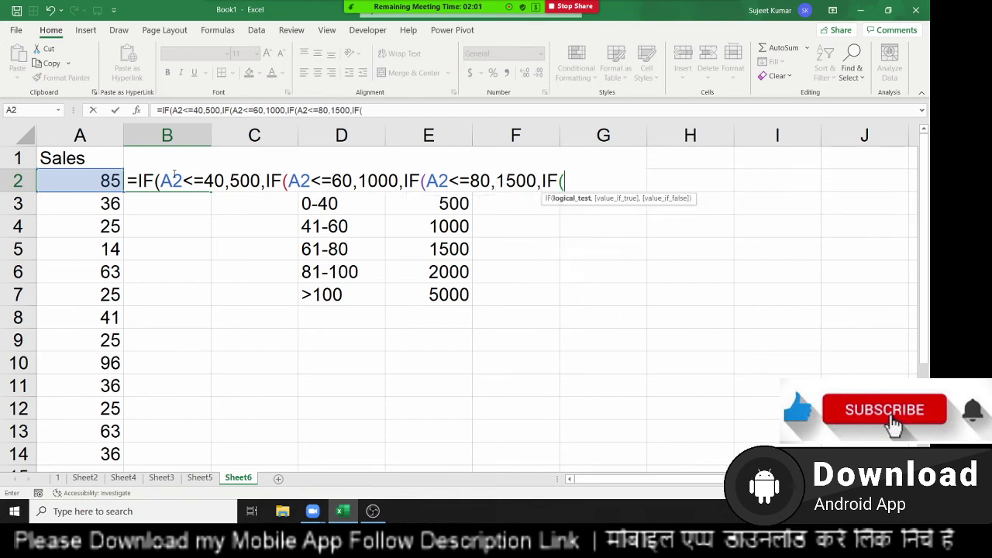
text(A2<=)
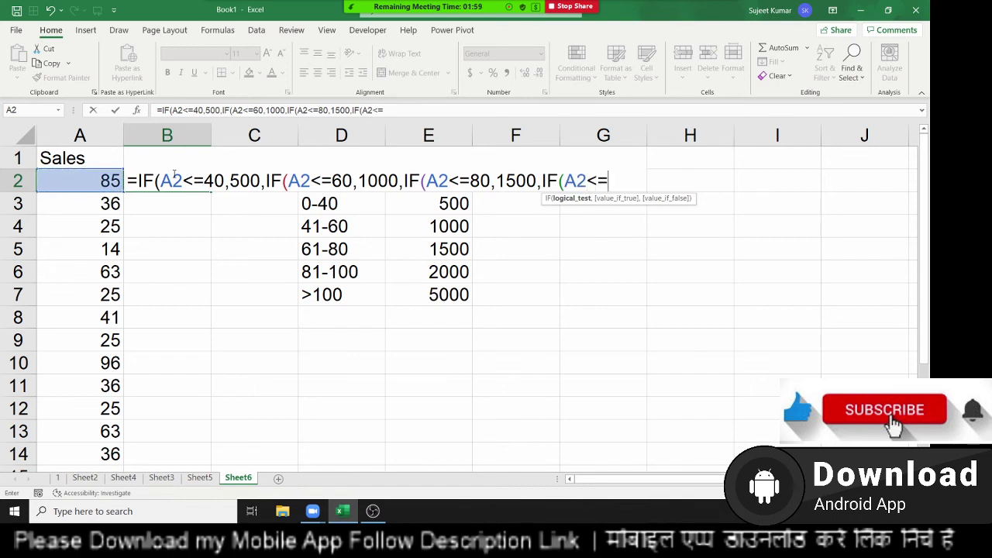
text(100)
text(,200)
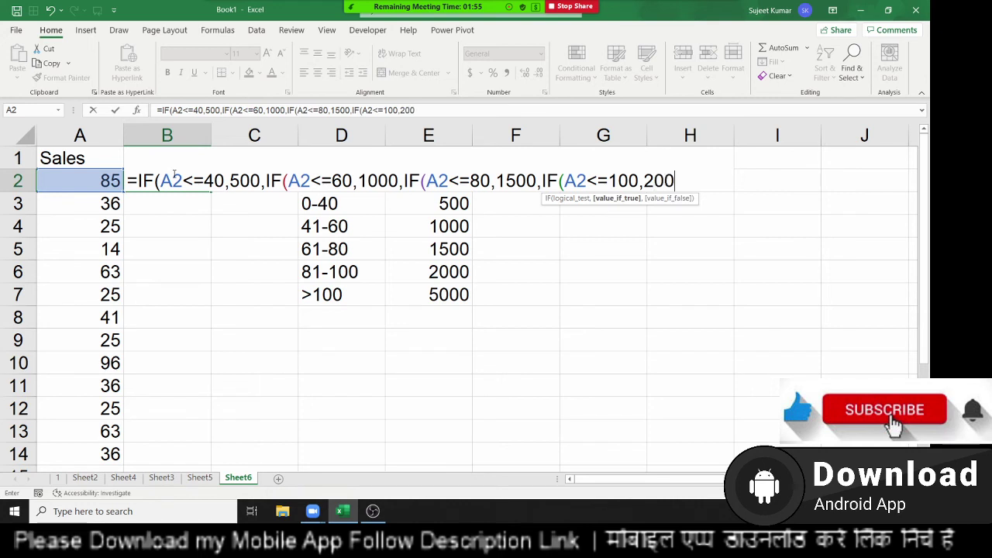
text(0,)
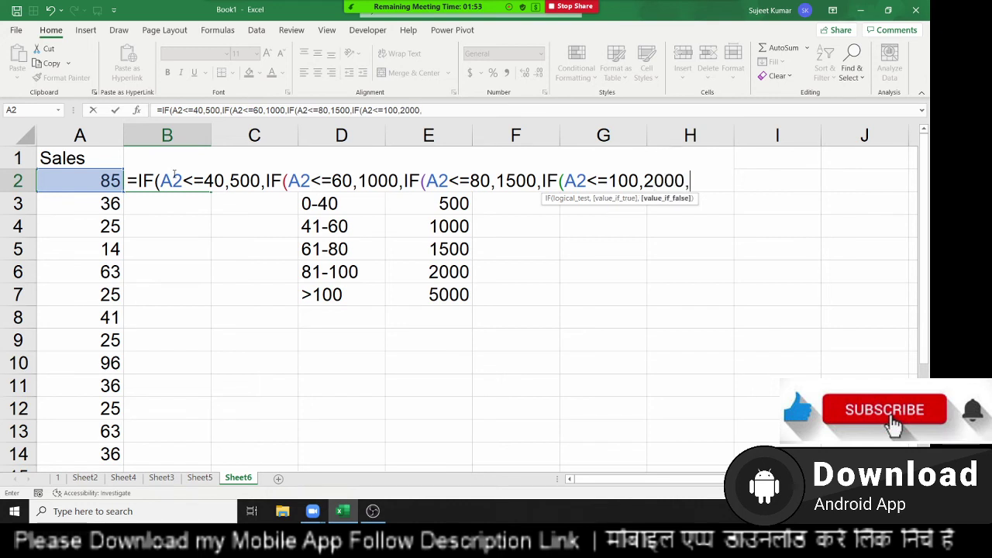
text(5000)
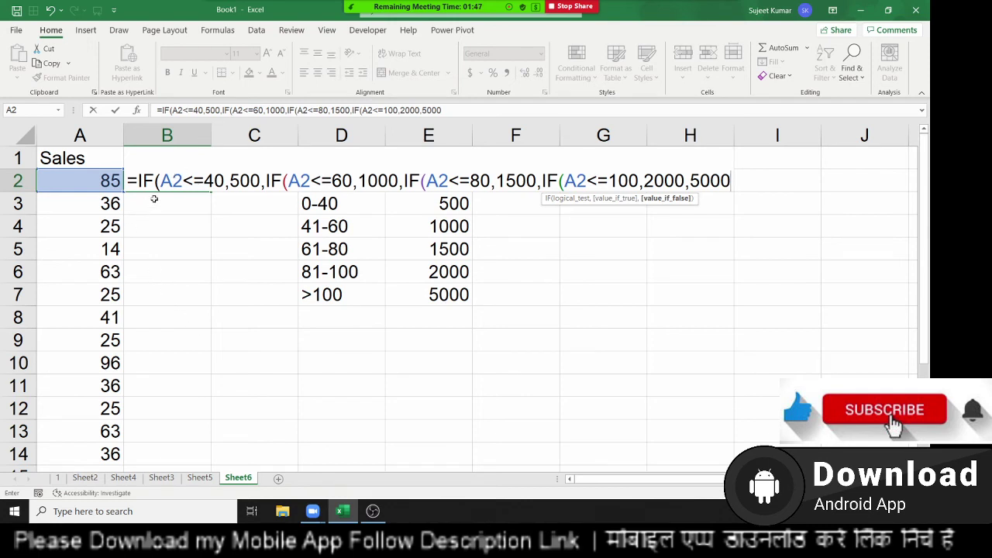
click(172, 180)
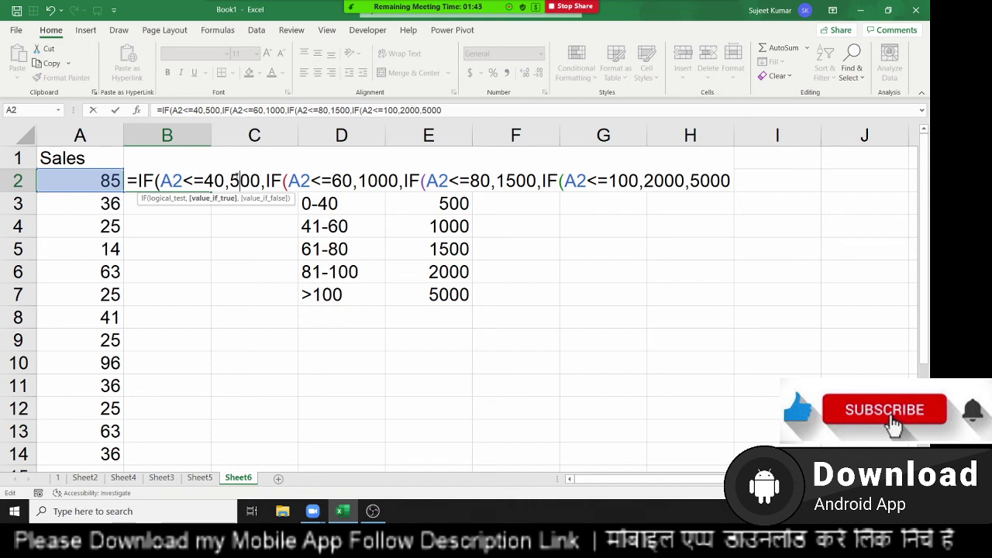
drag(266, 180, 732, 186)
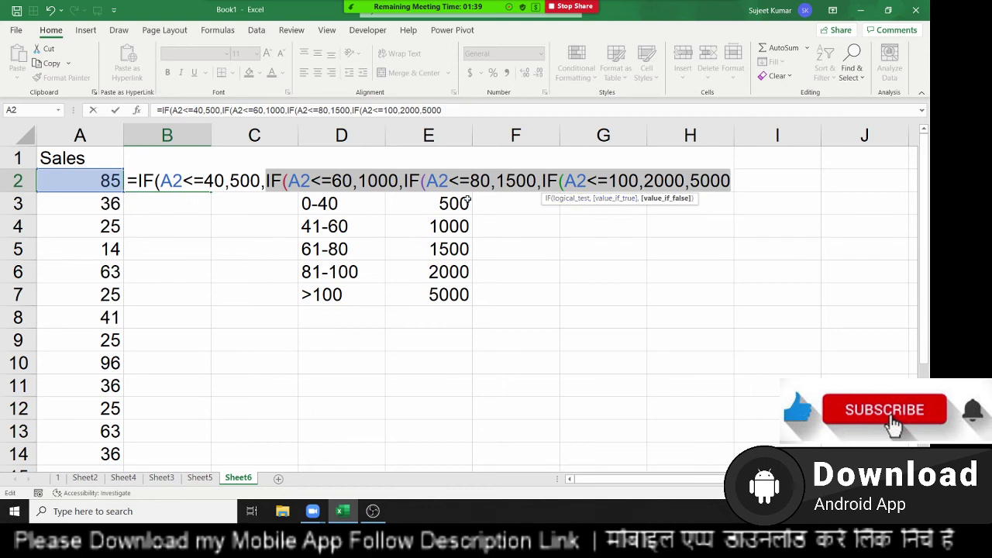
click(300, 181)
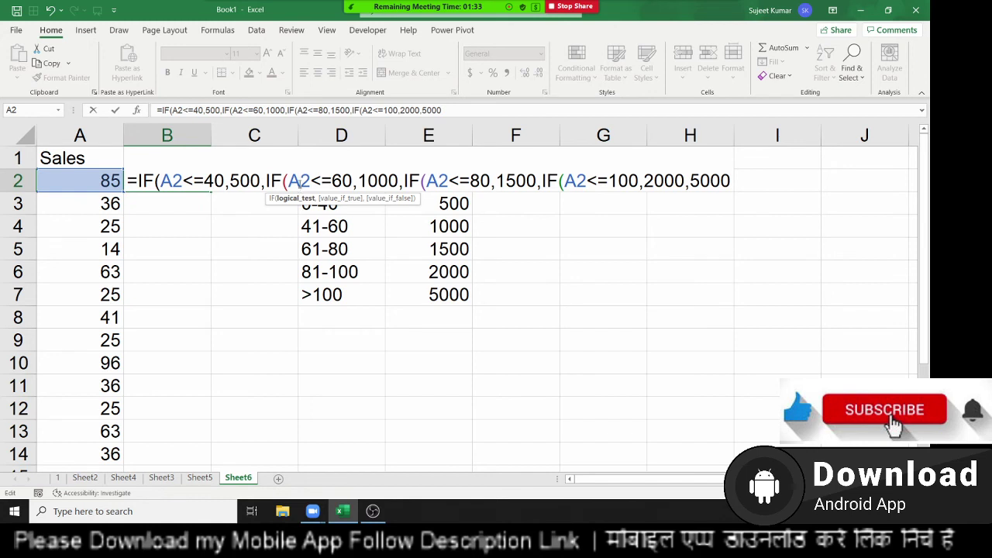
drag(320, 181, 357, 181)
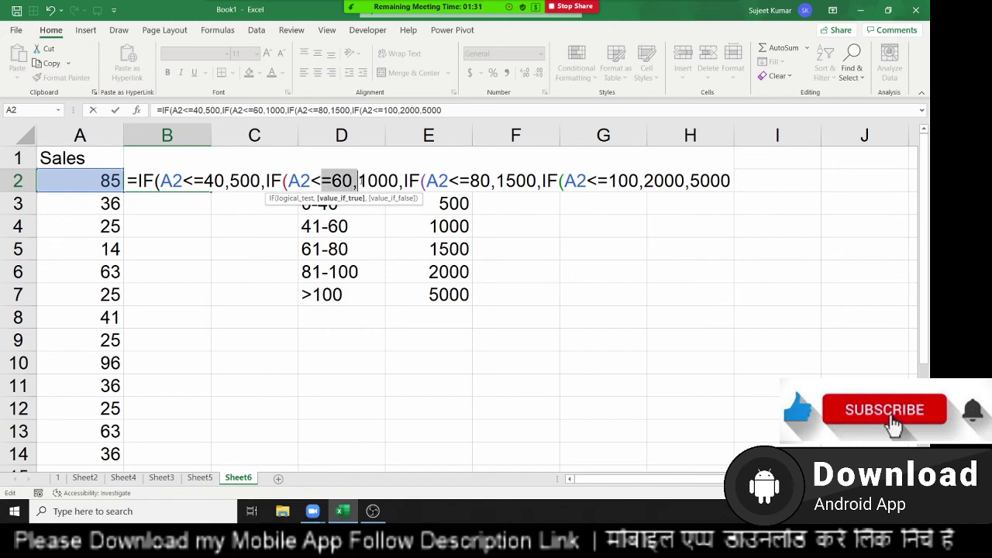
shift+click(353, 185)
click(377, 179)
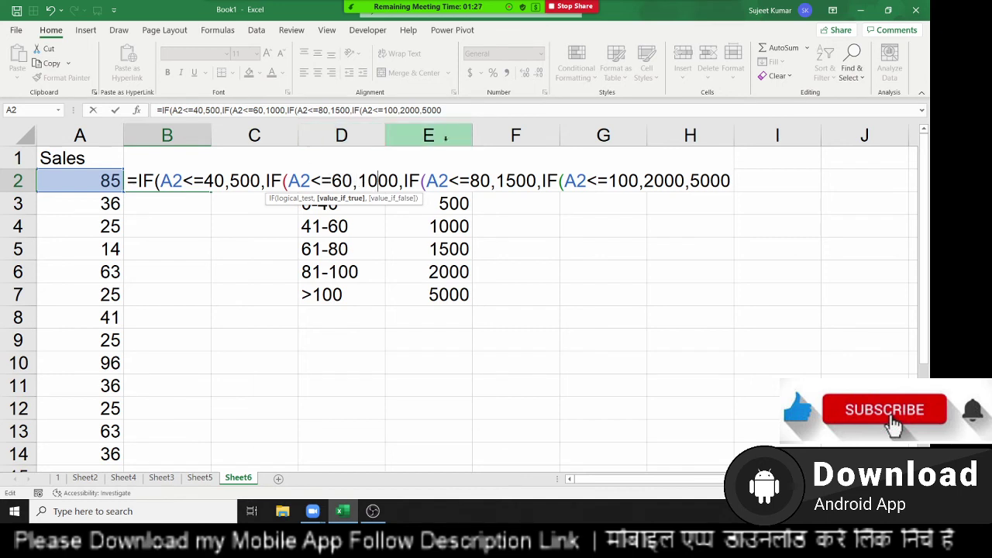
click(450, 178)
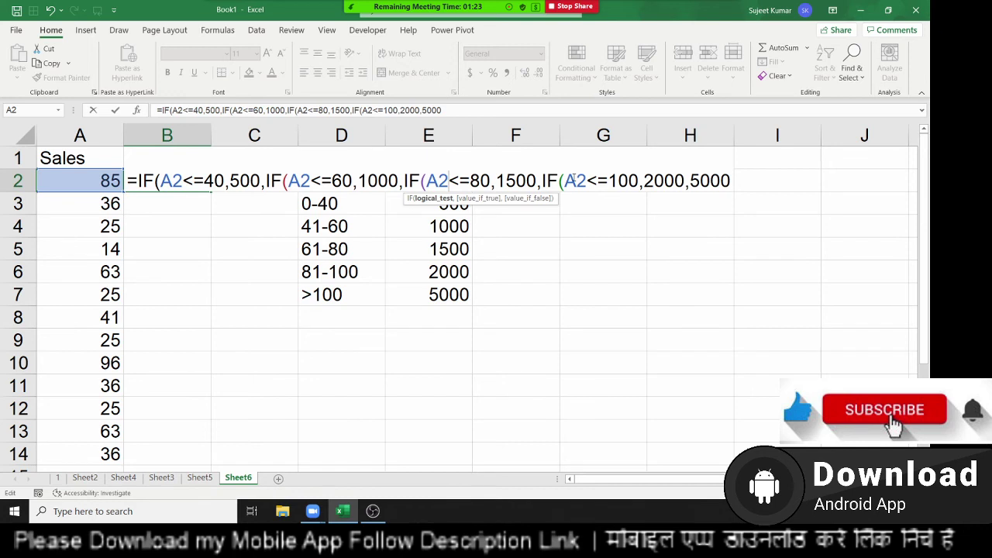
- Commit B2's formula (2000 for sales of 85), trial-fill it down, then clear B3:B14
key(Return)
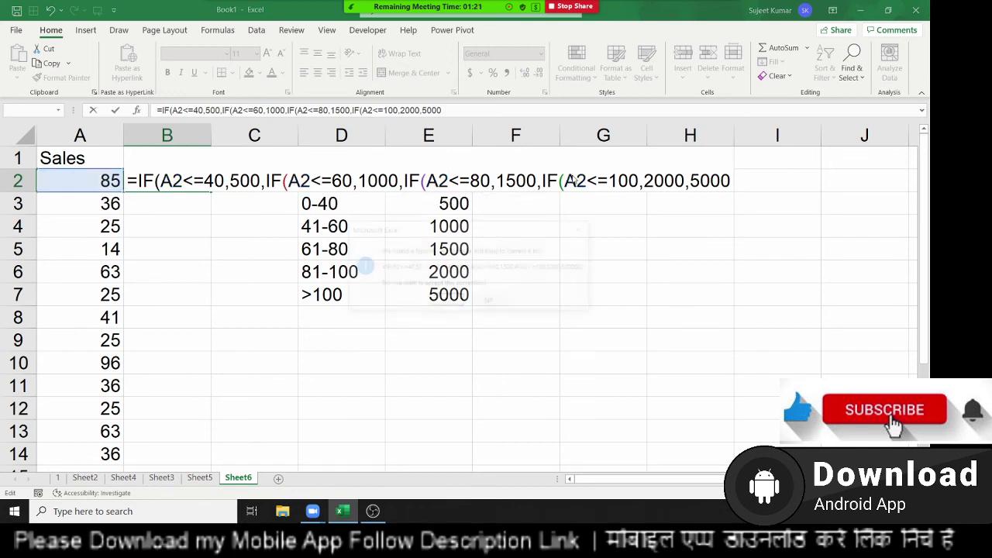
key(Return)
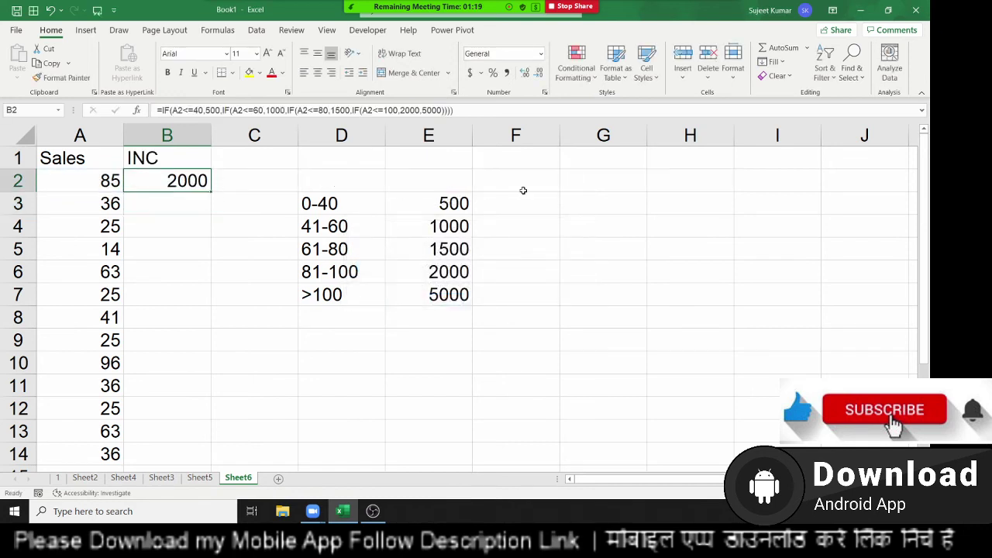
double_click(213, 192)
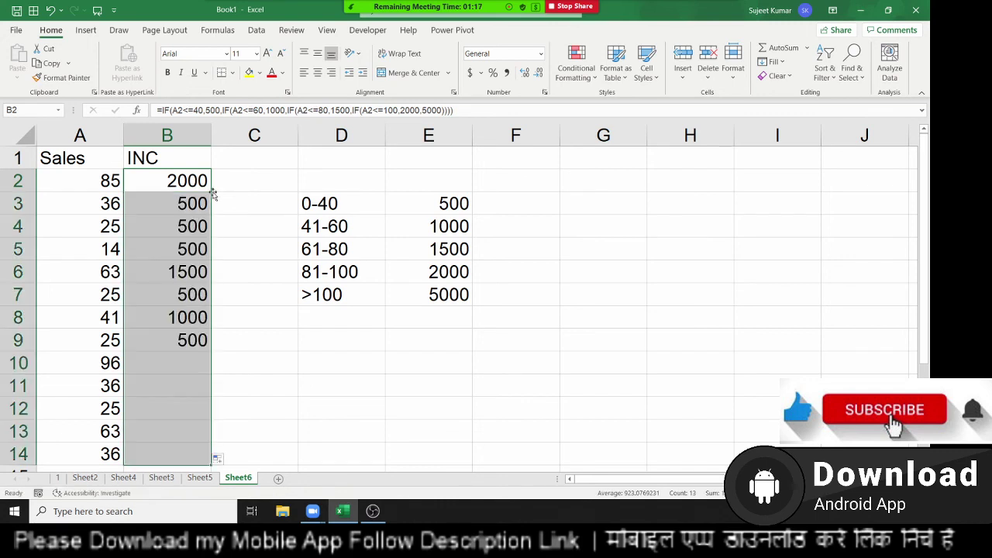
click(202, 203)
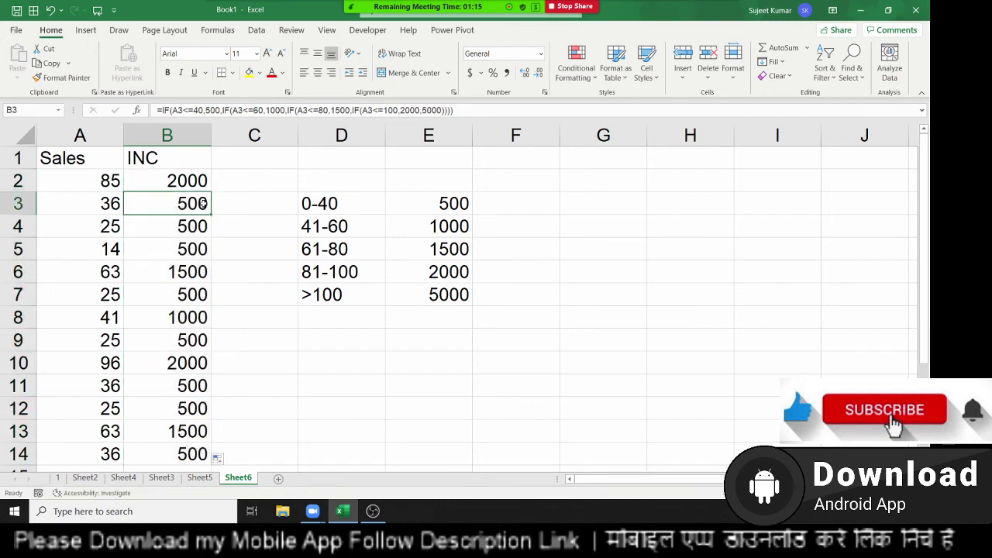
key(ctrl+shift+Down)
key(Delete)
key(Up)
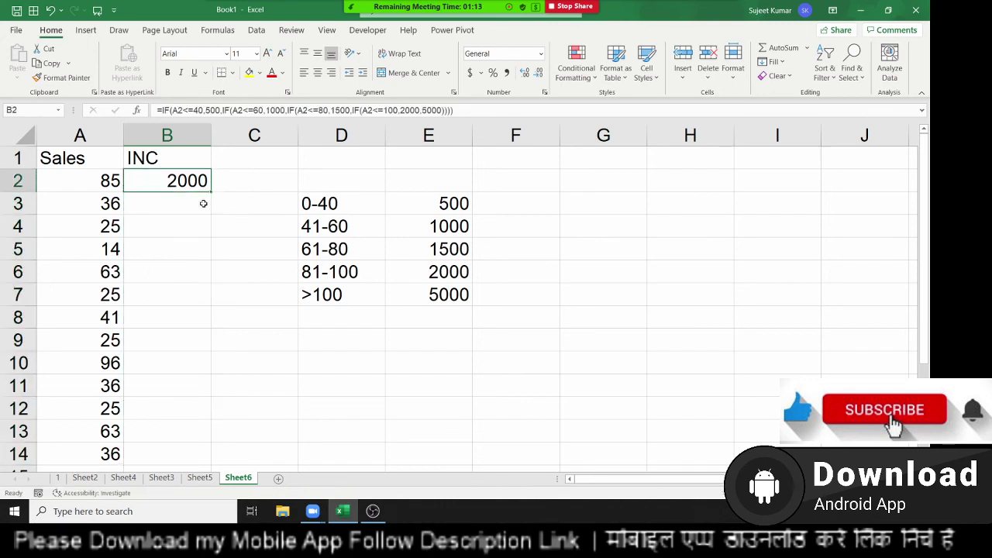
key(Down)
- Begin an IFS formula in B3 whose first test, A3<=40, returns 500
text(=i)
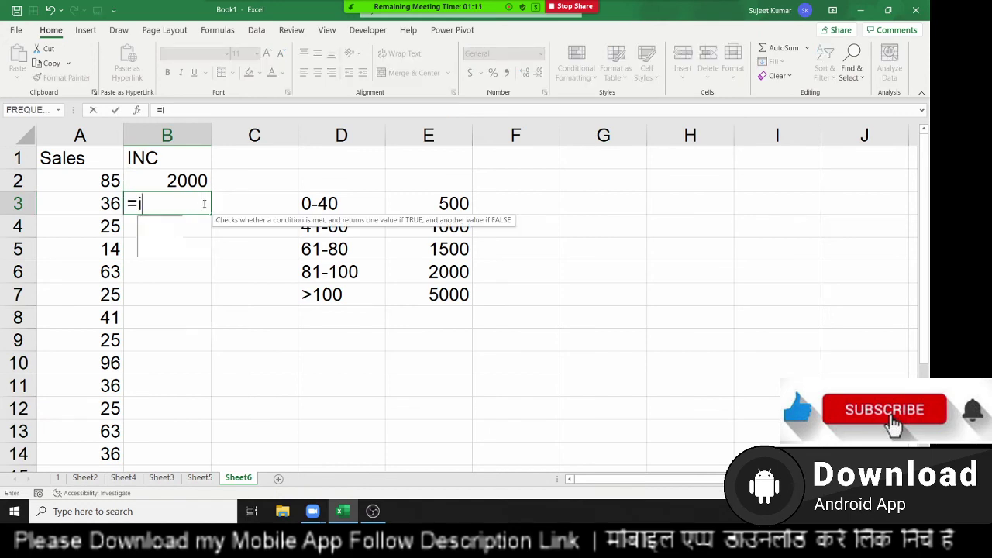
text(fs)
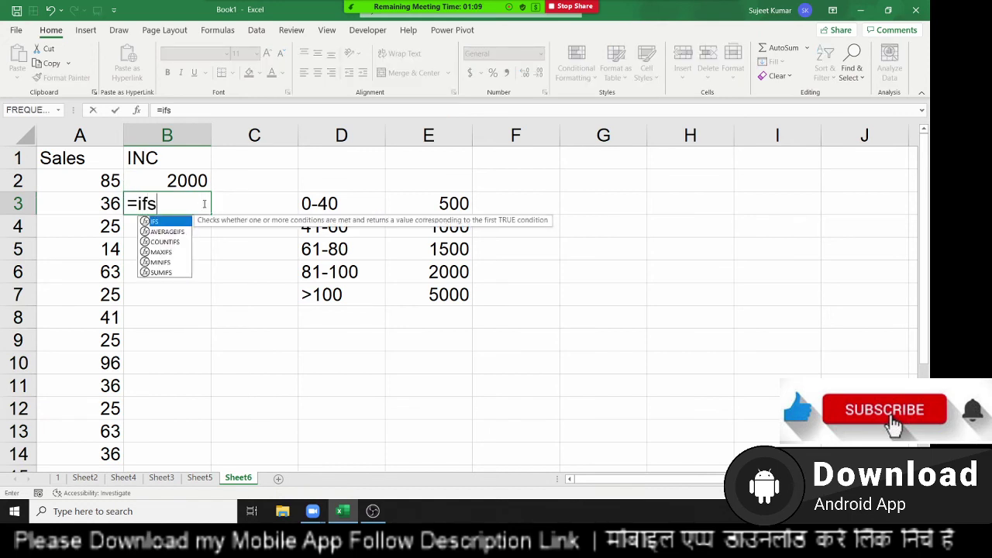
key(Tab)
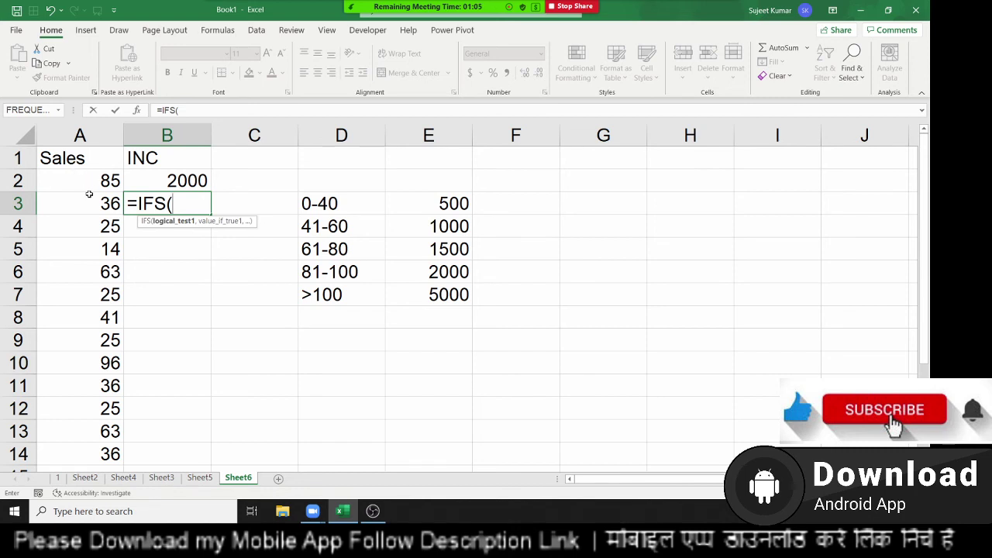
click(89, 194)
text(,)
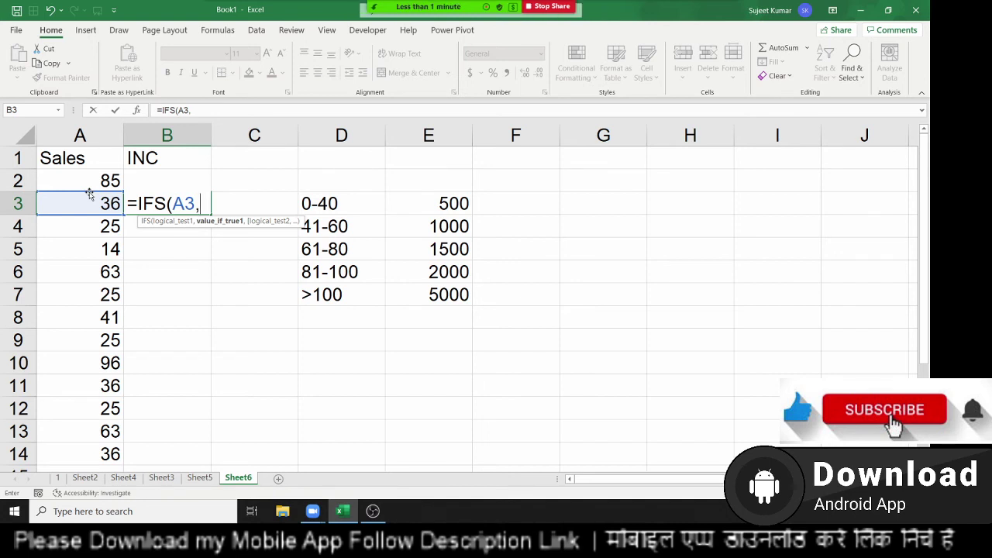
key(BackSpace)
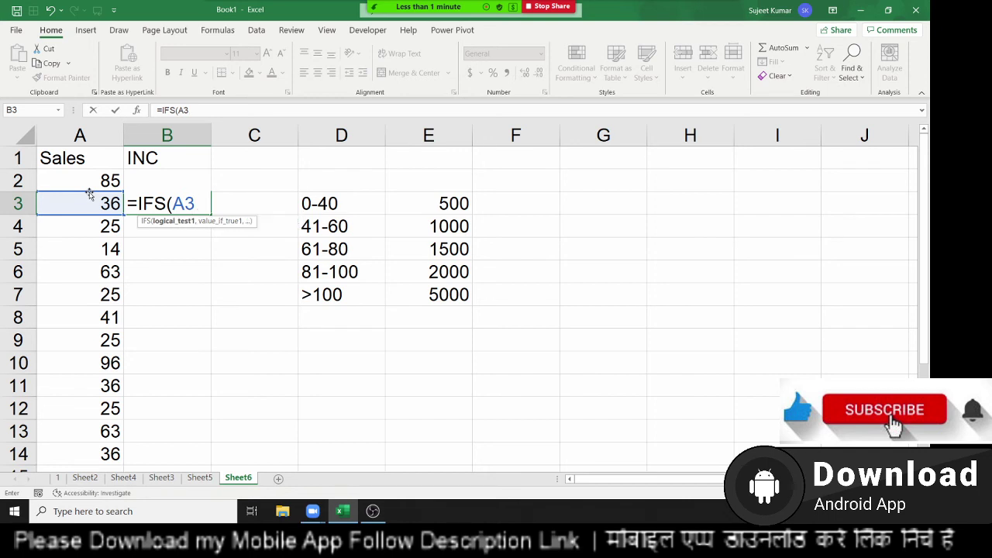
text(>)
key(BackSpace)
text(<=)
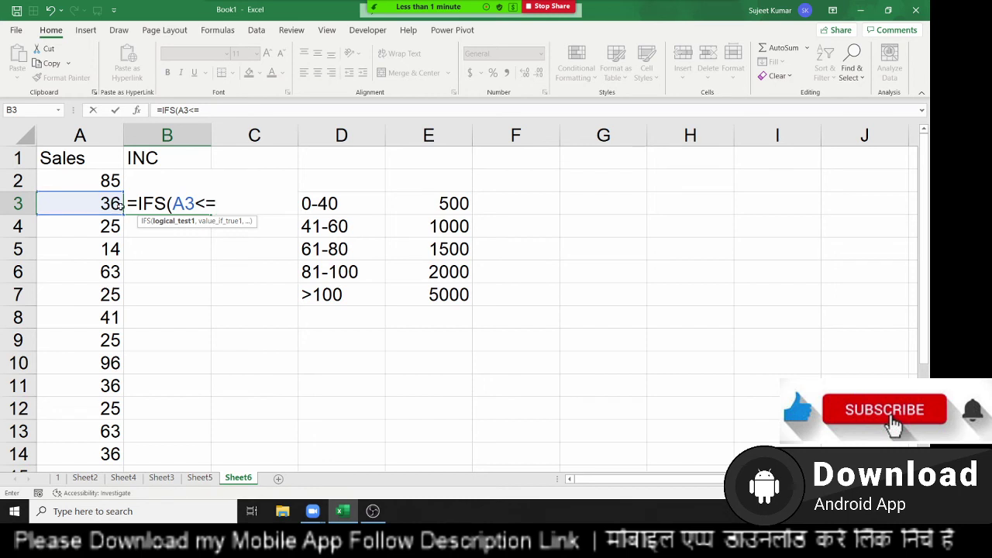
text(40,)
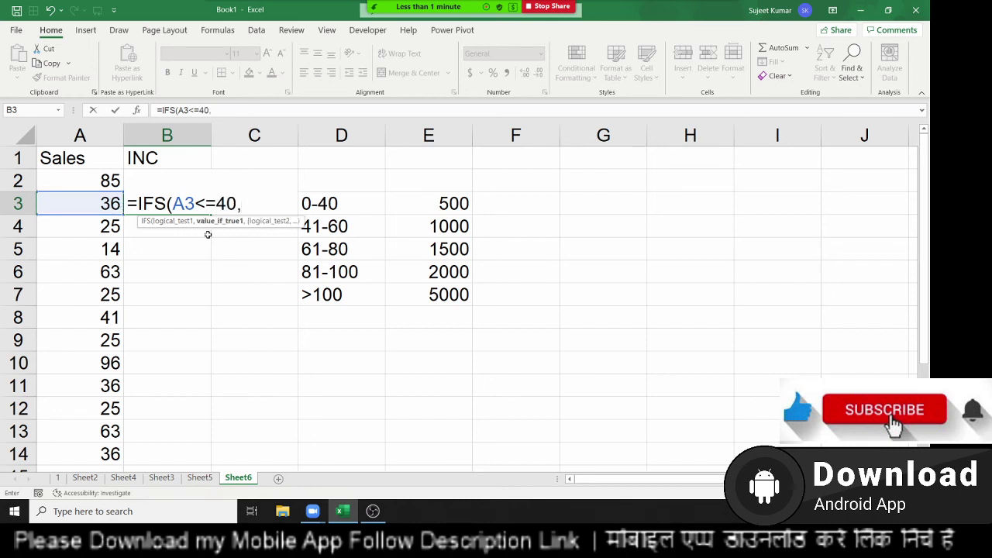
text(500,)
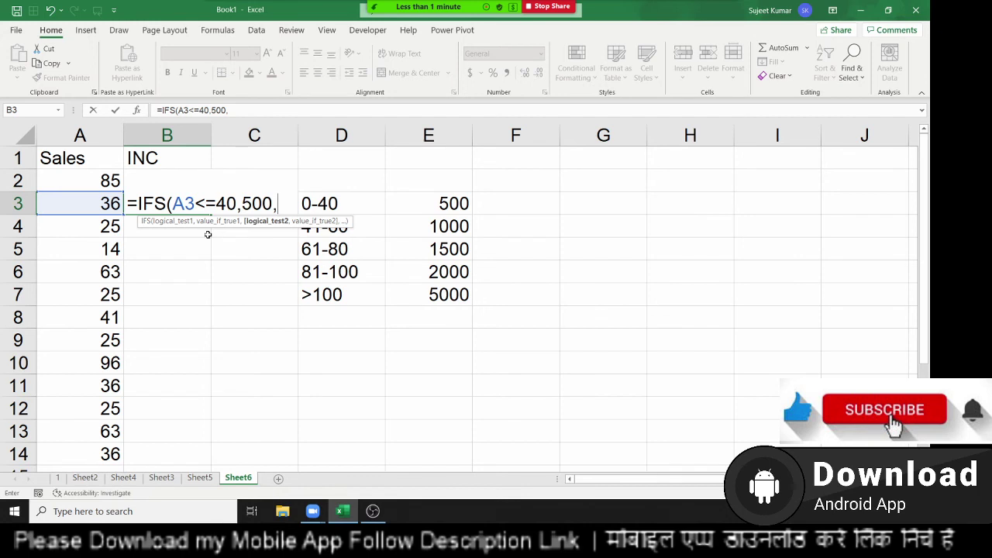
- Add A3<=60 paying 1000, then a nested IF for A3<=80 paying 1500
click(71, 197)
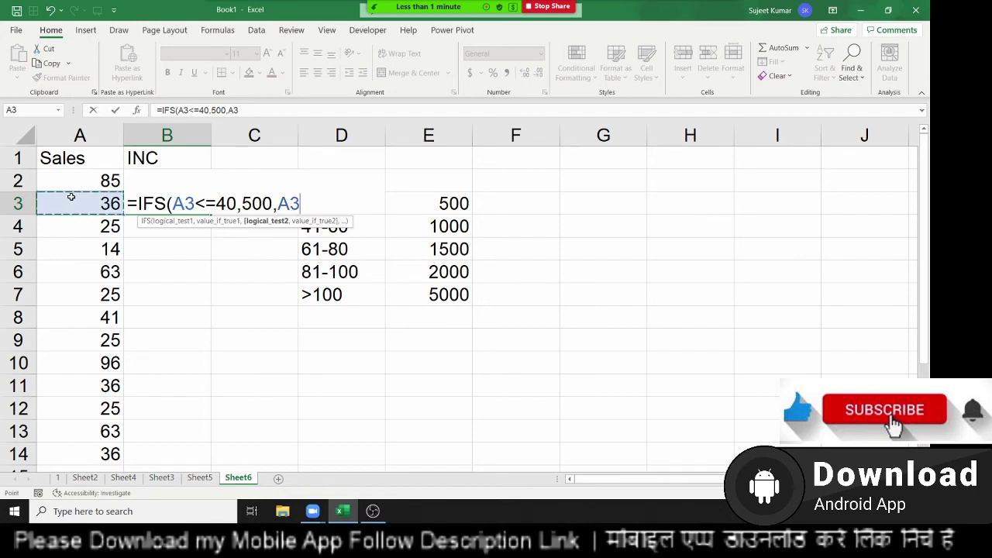
text(<=)
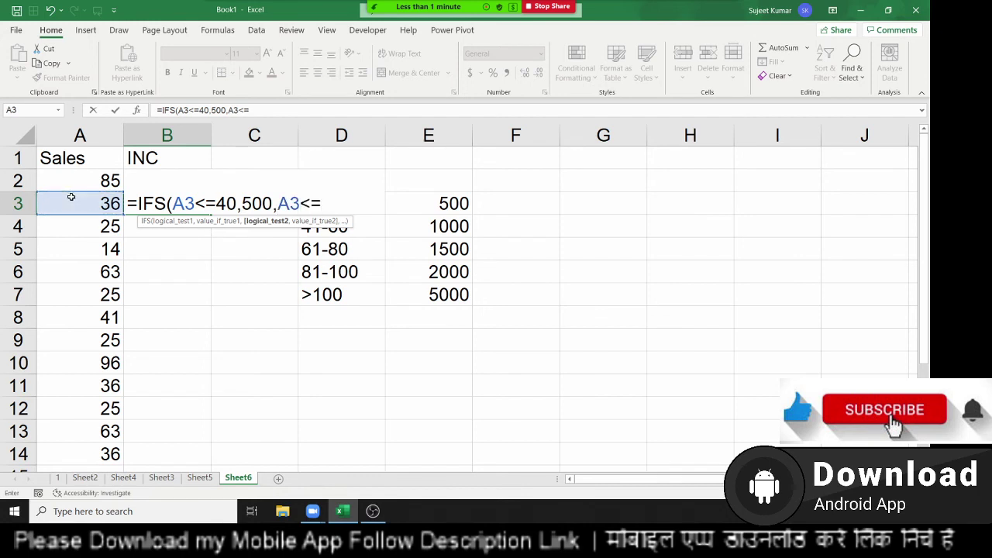
text(60,)
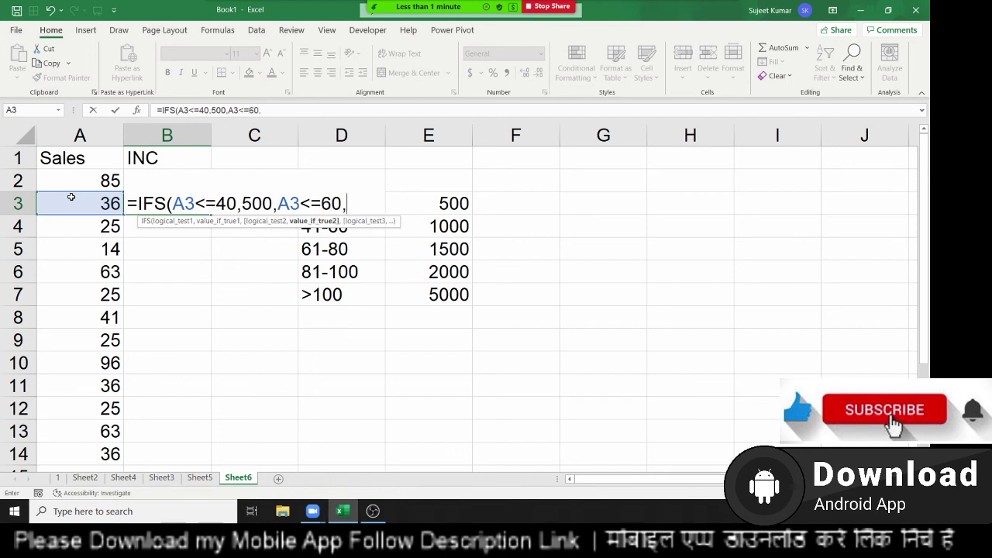
text(1000)
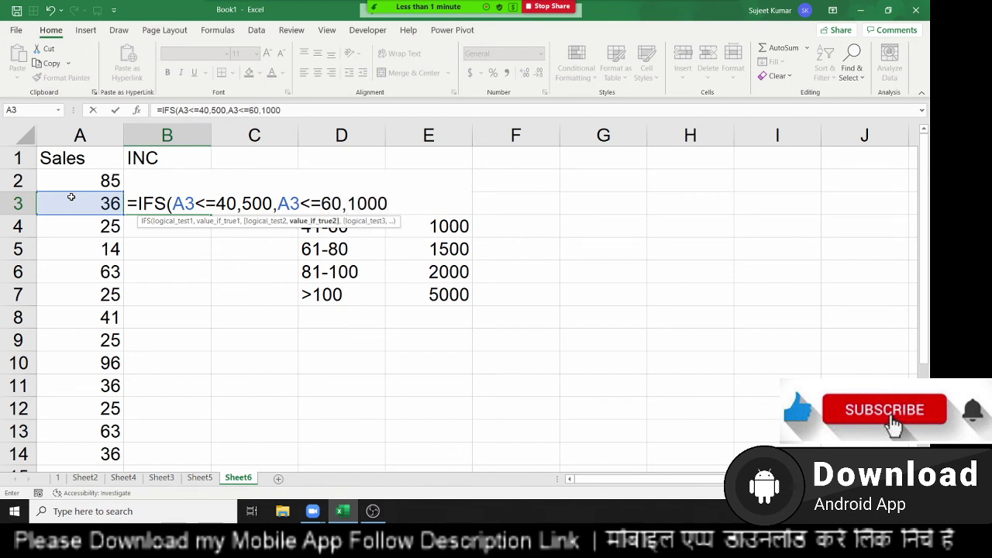
text(,i)
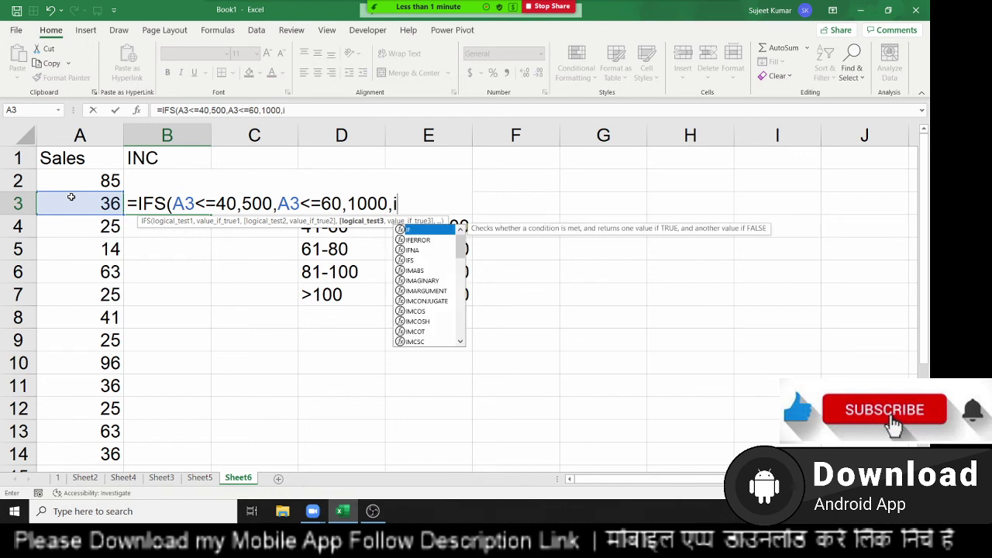
text(f)
key(Tab)
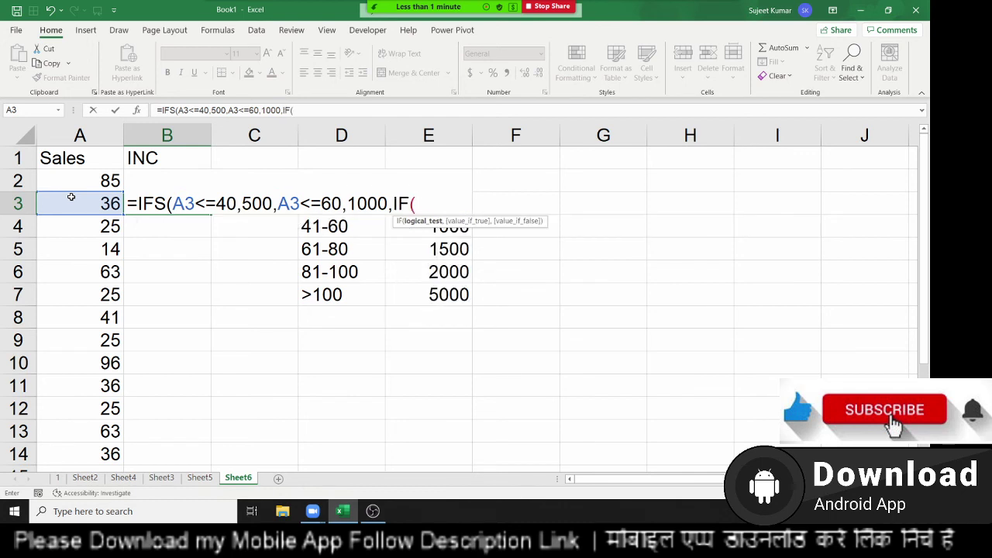
click(71, 198)
text(<)
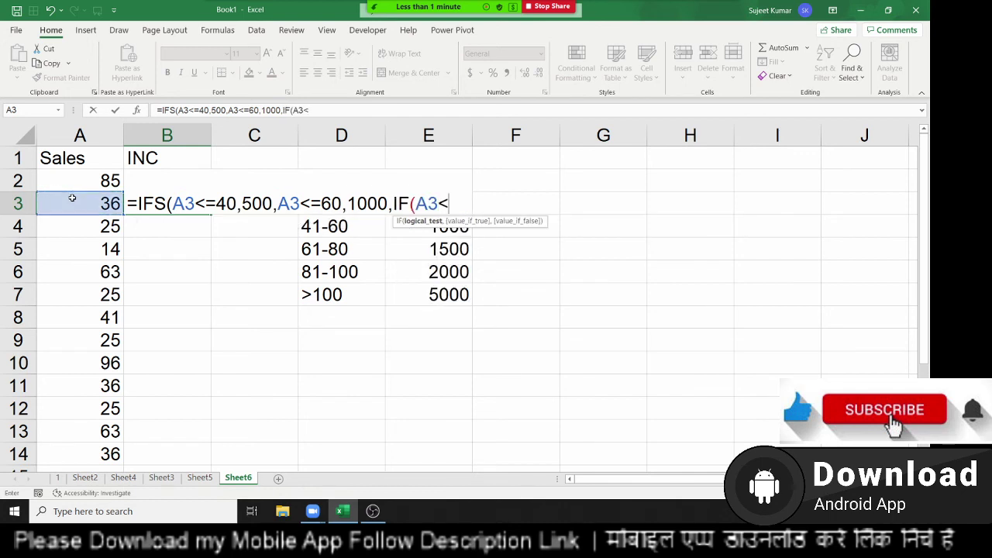
text(=)
text(80)
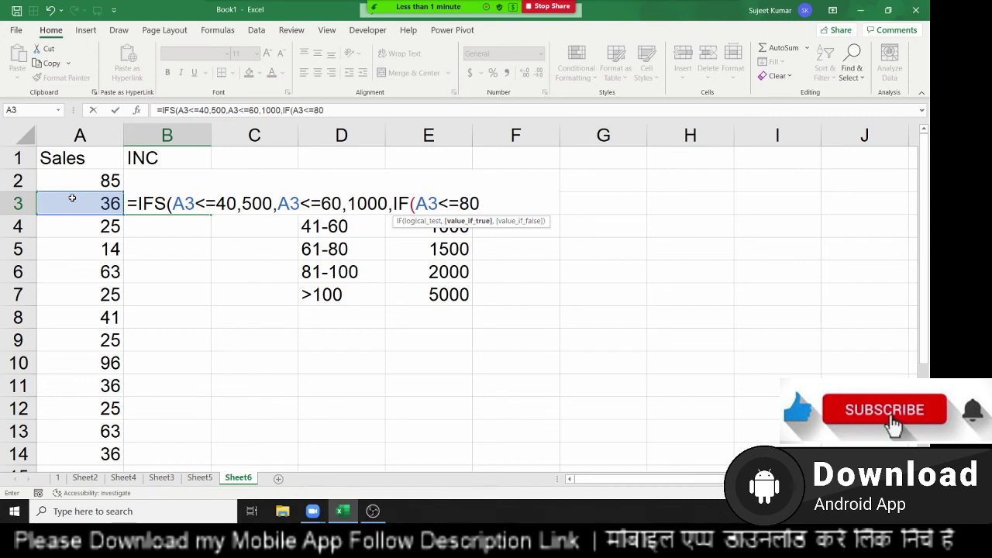
text(,1500)
text(,if)
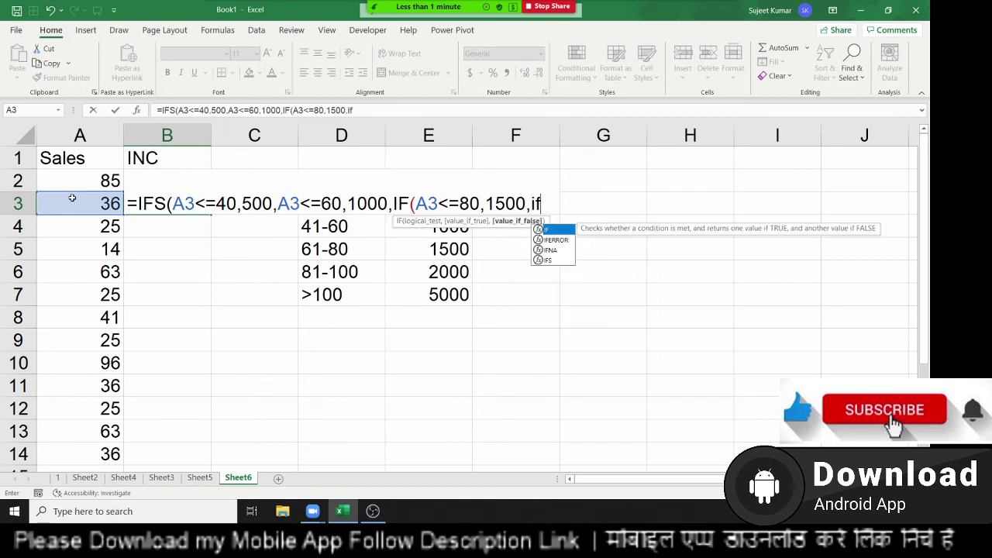
- Nest another IF for A3<=100 paying 2000, then start a final A3>100 test
key(Tab)
click(73, 199)
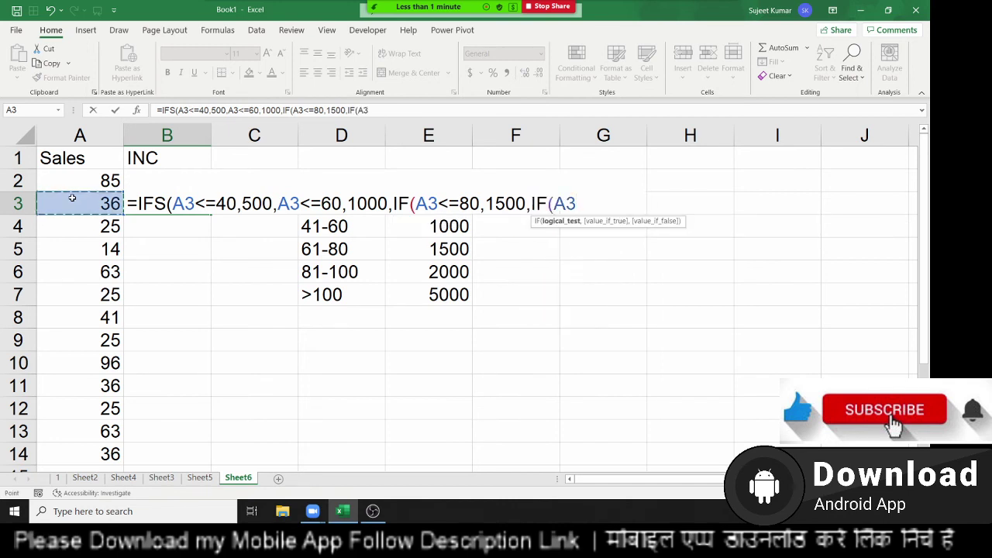
text(<=)
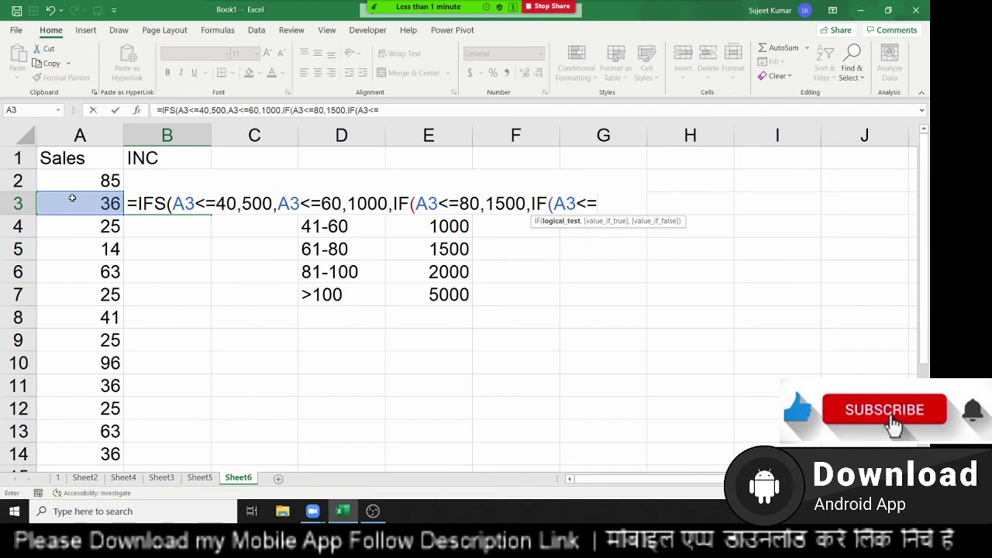
text(10)
text(0,200)
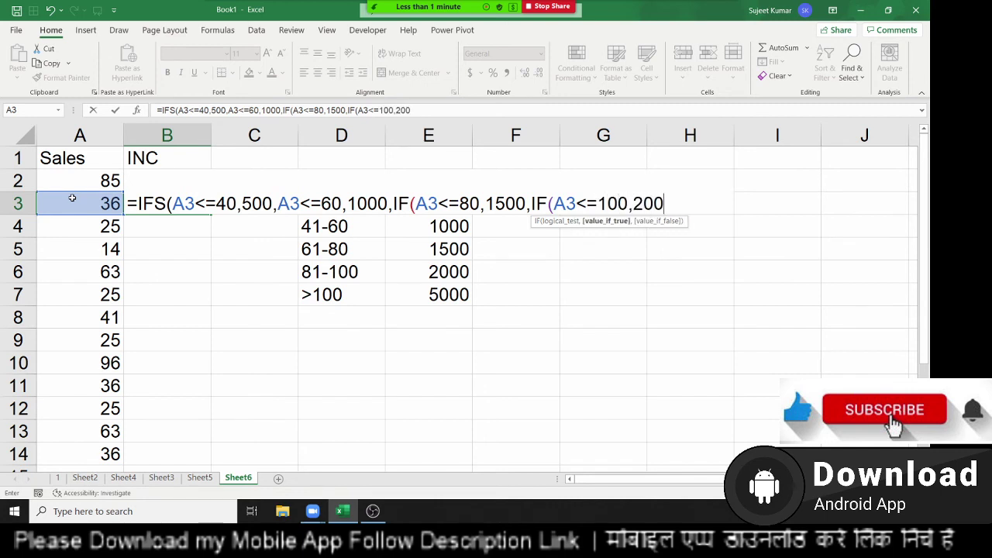
text(0,)
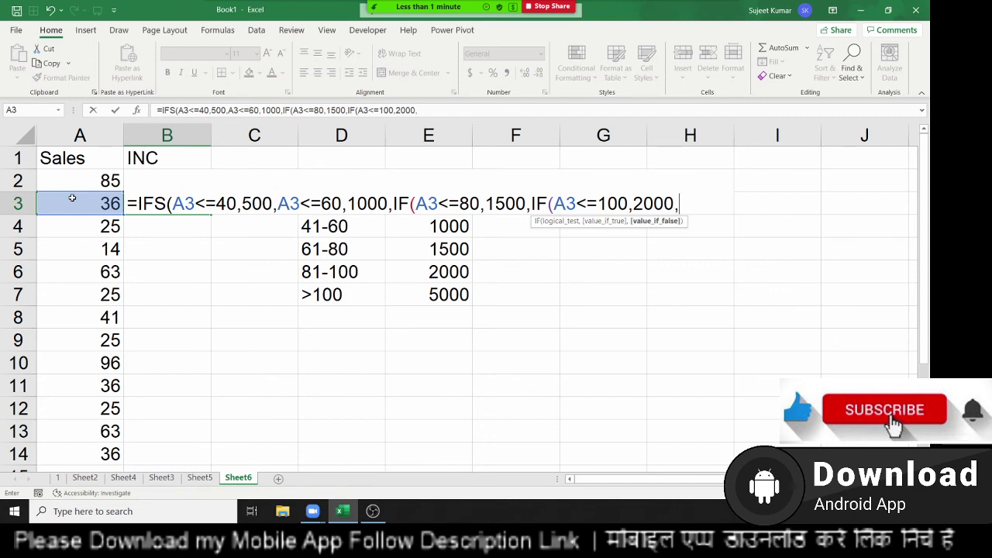
text(if)
key(Tab)
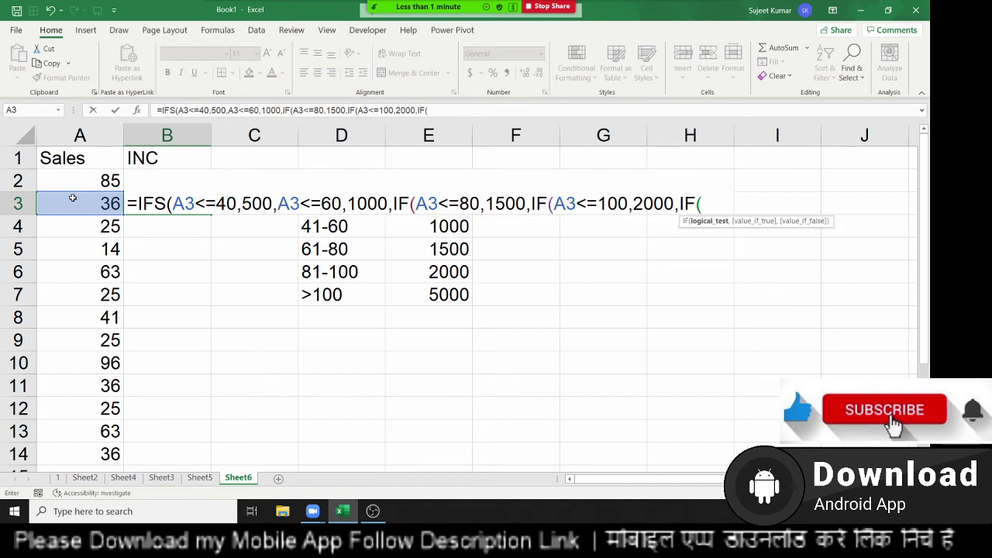
click(72, 198)
text(<=)
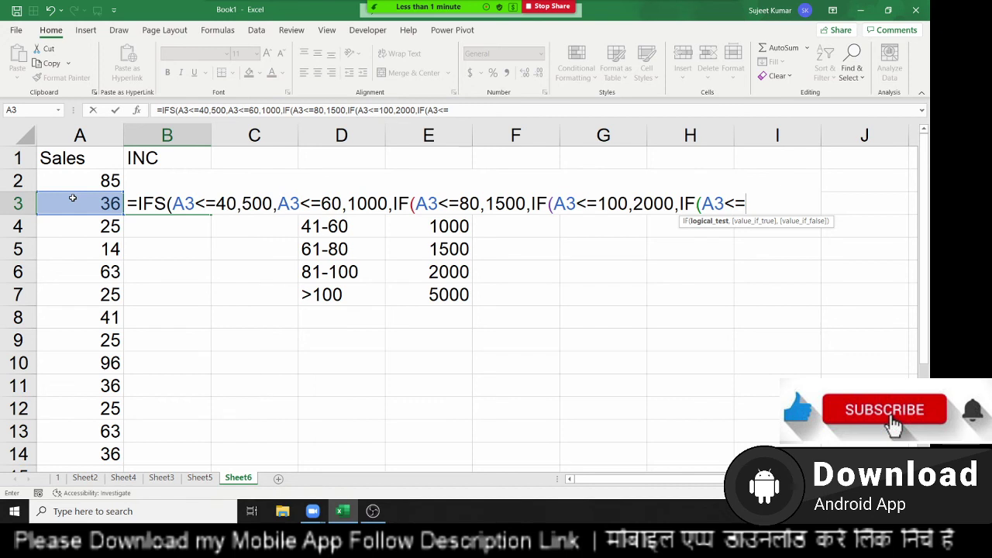
key(BackSpace)
key(BackSpace)
text(>100)
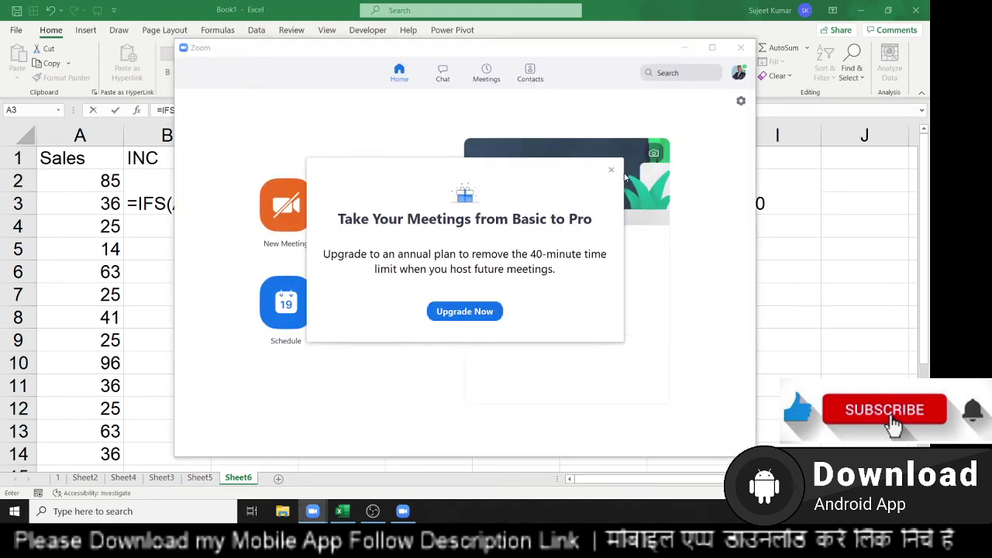
- Close Zoom's 'Take Your Meetings from Basic to Pro' popup and launch a New Meeting
click(610, 170)
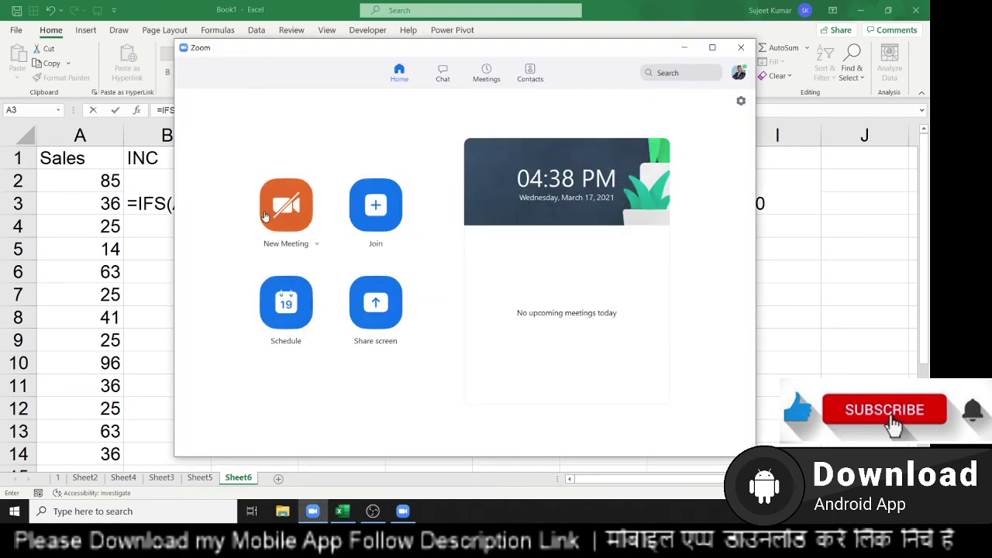
click(264, 216)
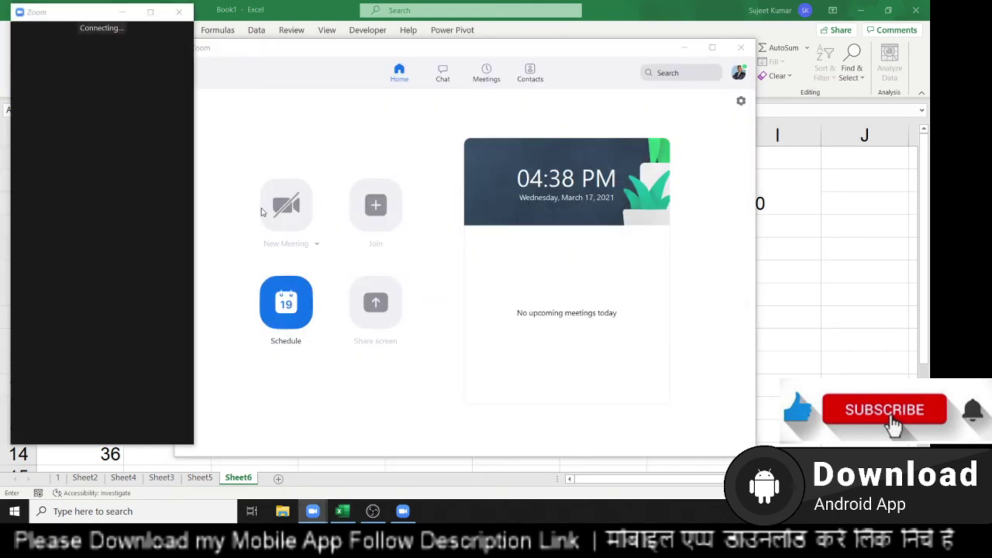
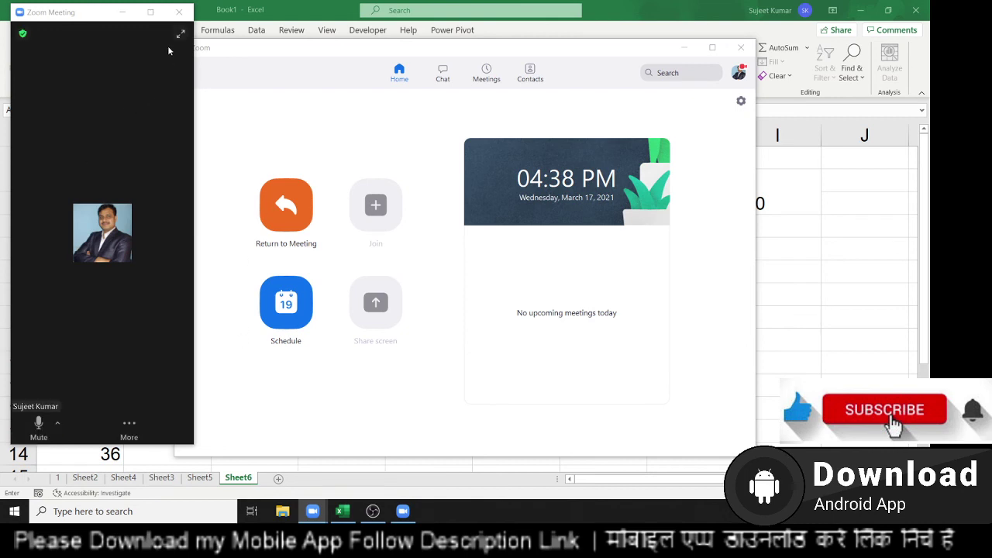
- Maximize the meeting, admit one waiting attendee and share the whole desktop
click(161, 19)
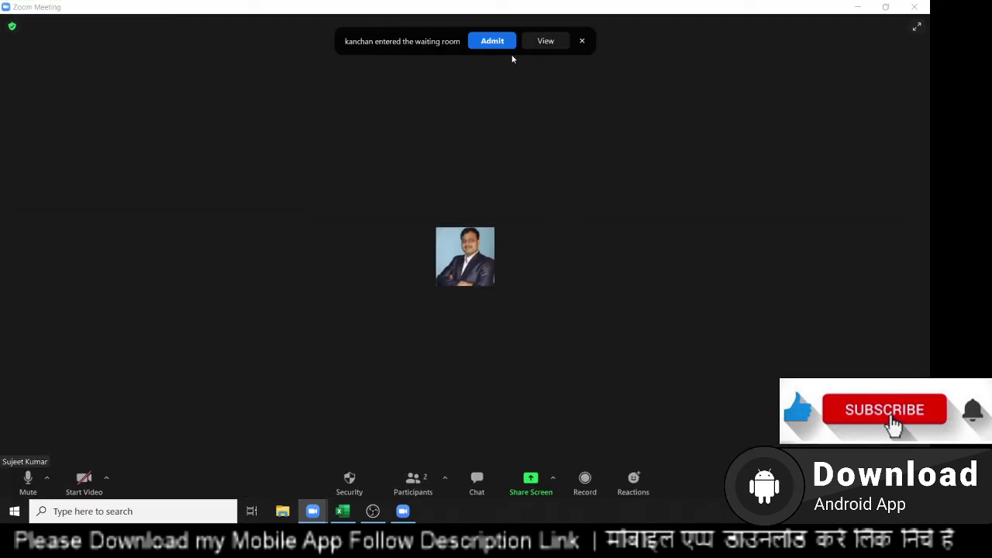
click(505, 43)
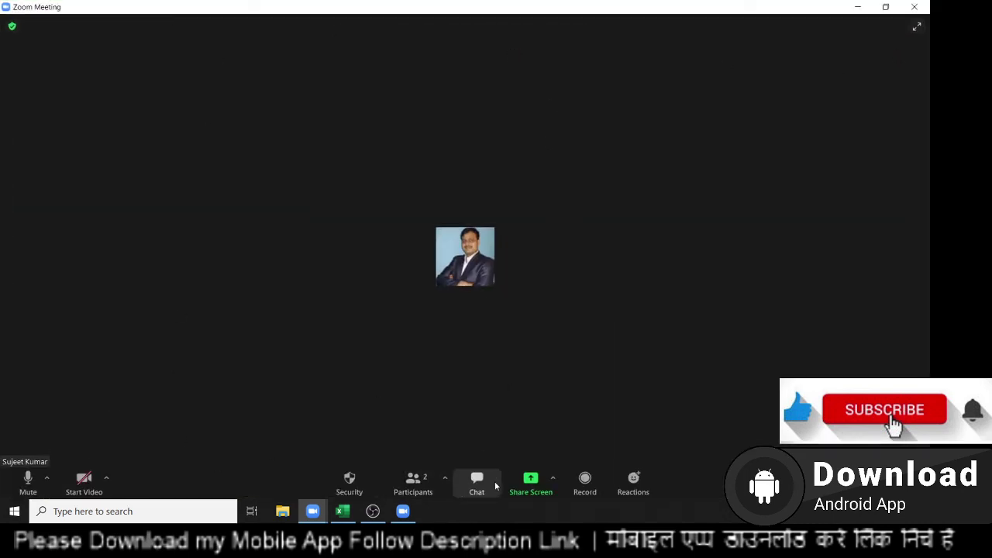
click(531, 478)
click(719, 371)
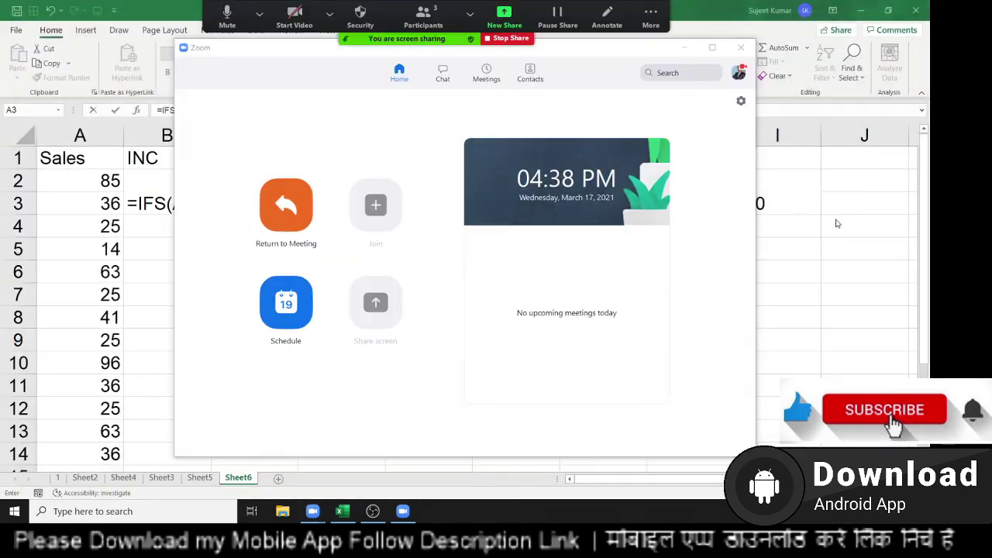
click(684, 48)
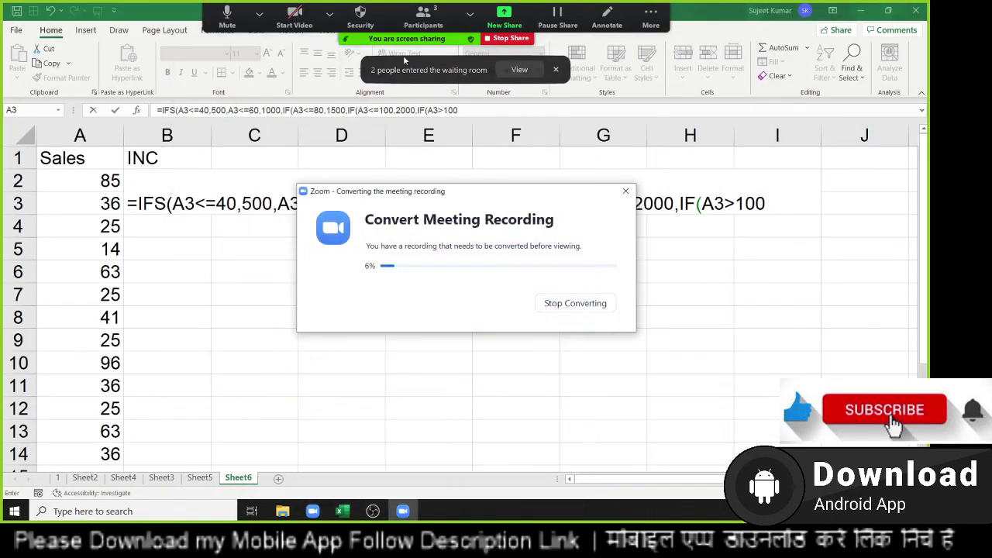
- Admit the remaining waiting-room attendees from the Participants list
click(423, 17)
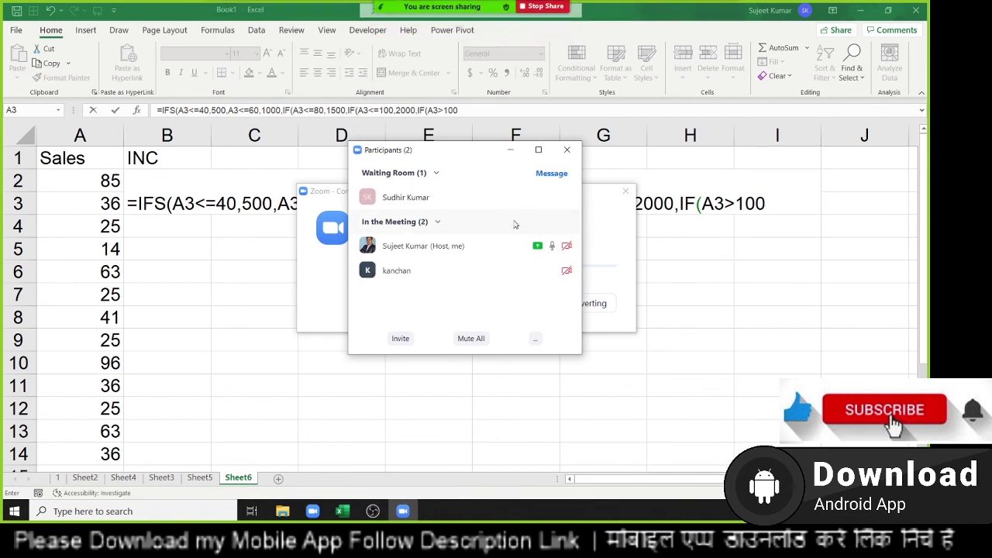
click(509, 197)
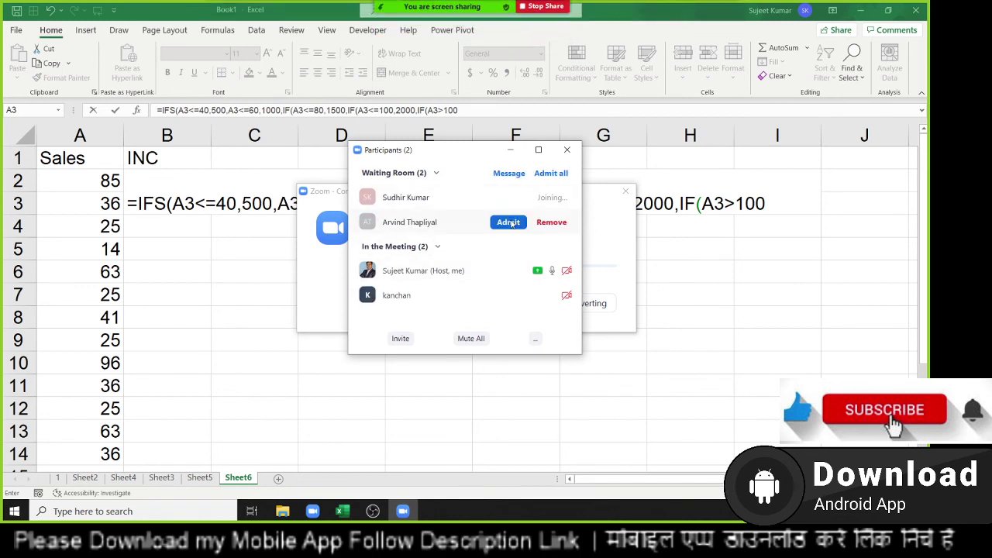
click(509, 222)
click(624, 225)
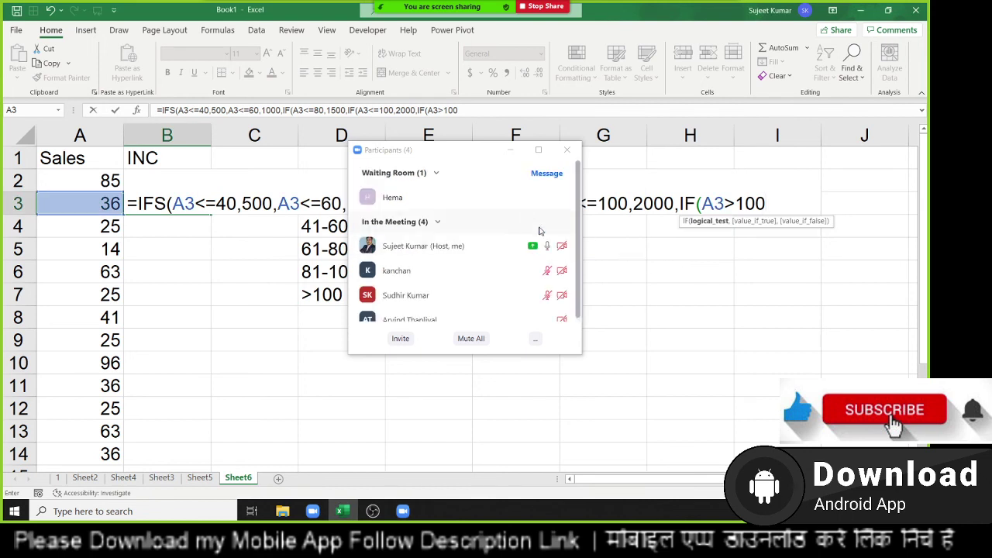
click(507, 197)
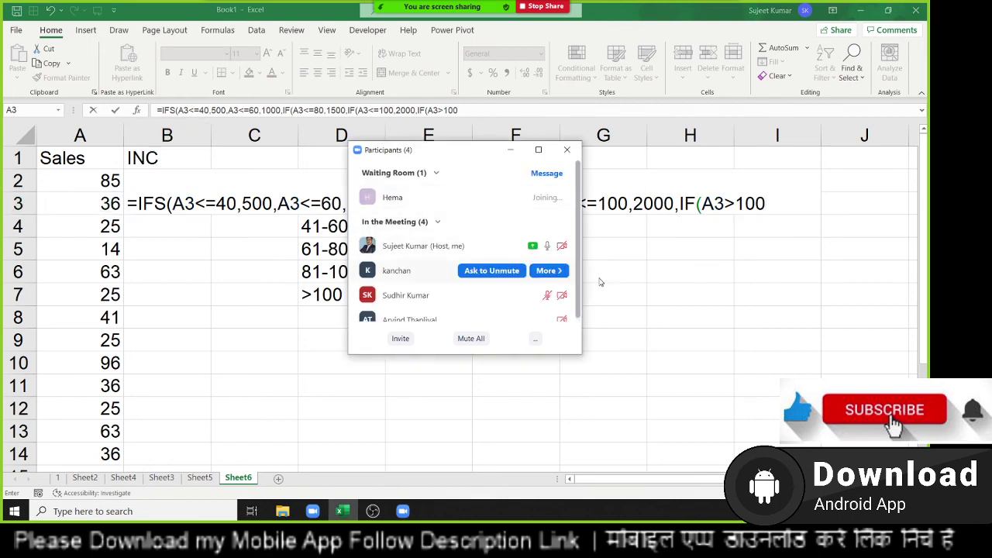
- Close the Participants window and append ,5000 as the final result in B3's formula
click(566, 149)
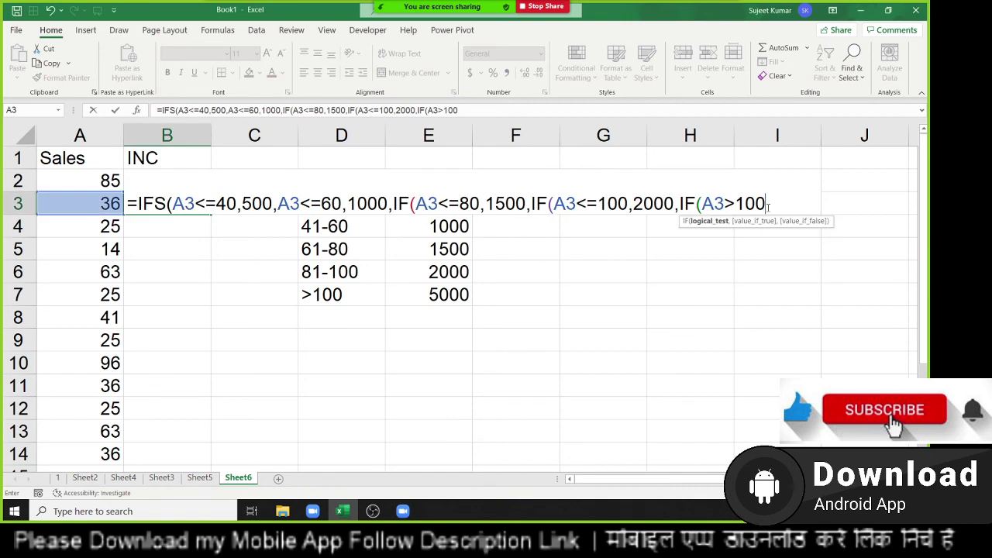
text(,)
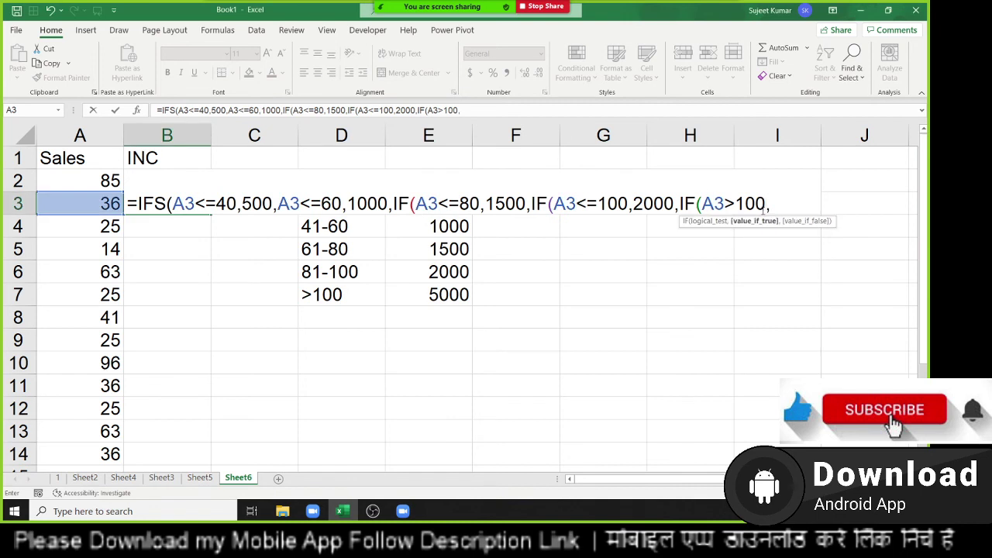
text(5000)
key(Return)
key(Return)
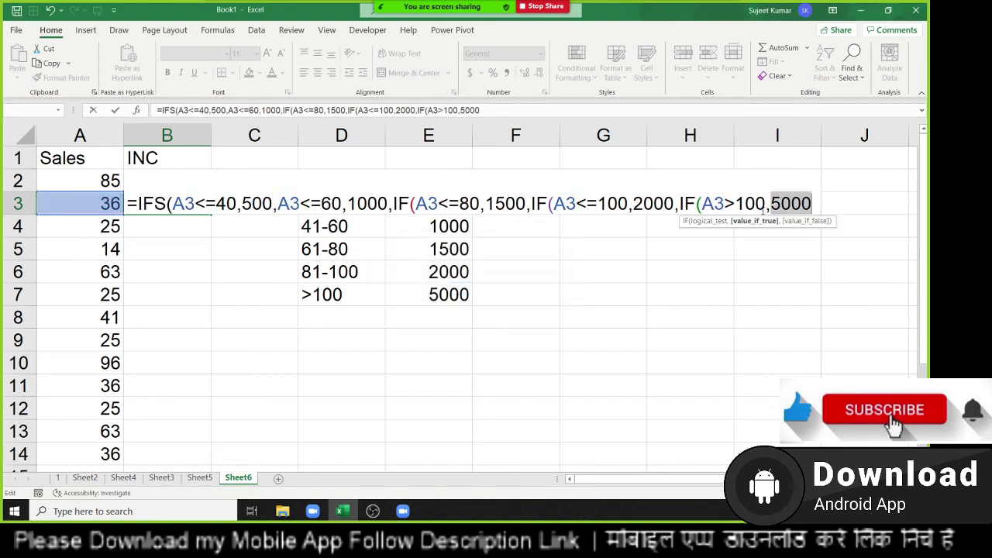
- Strip the nested IF( calls so B3 becomes one IFS formula returning 500
key(Left)
key(Left)
key(Left)
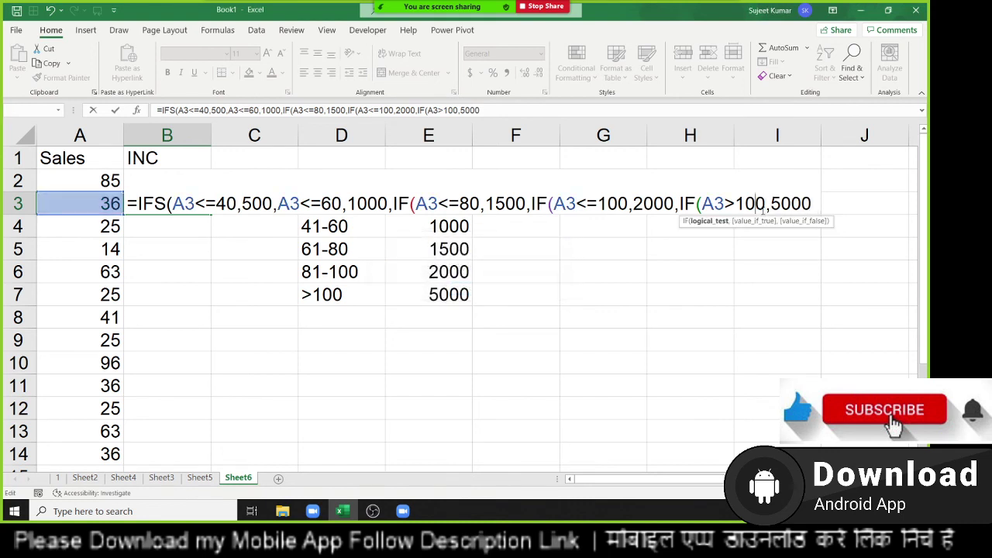
key(Left)
key(Left)
key(Left)
key(Left)
key(Left)
key(Left)
key(Left)
key(Left)
key(Left)
key(Left)
key(Left)
key(Left)
key(Left)
key(Left)
key(Left)
key(Left)
key(Left)
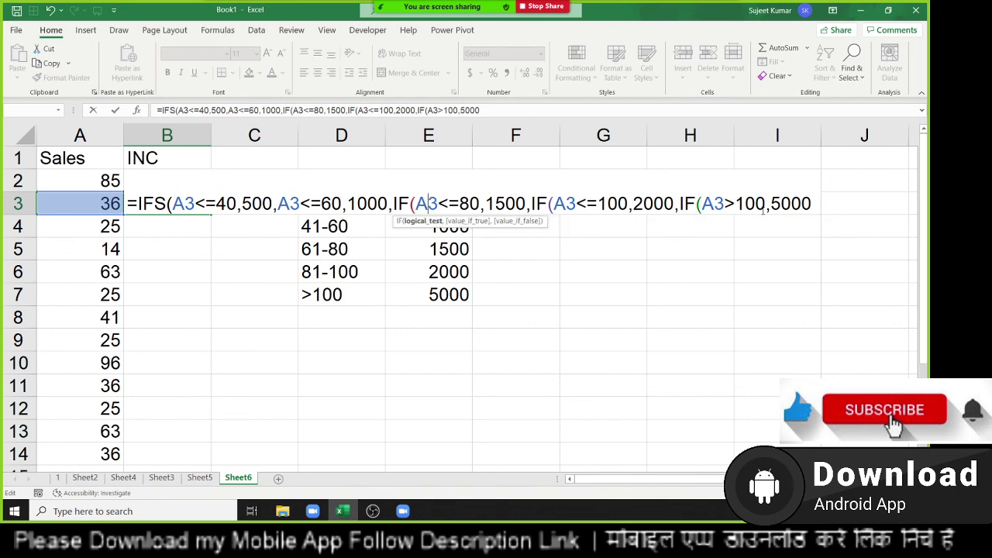
key(Left)
key(Left)
key(Right)
key(BackSpace)
key(BackSpace)
key(BackSpace)
key(Right)
key(Right)
key(Right)
key(Right)
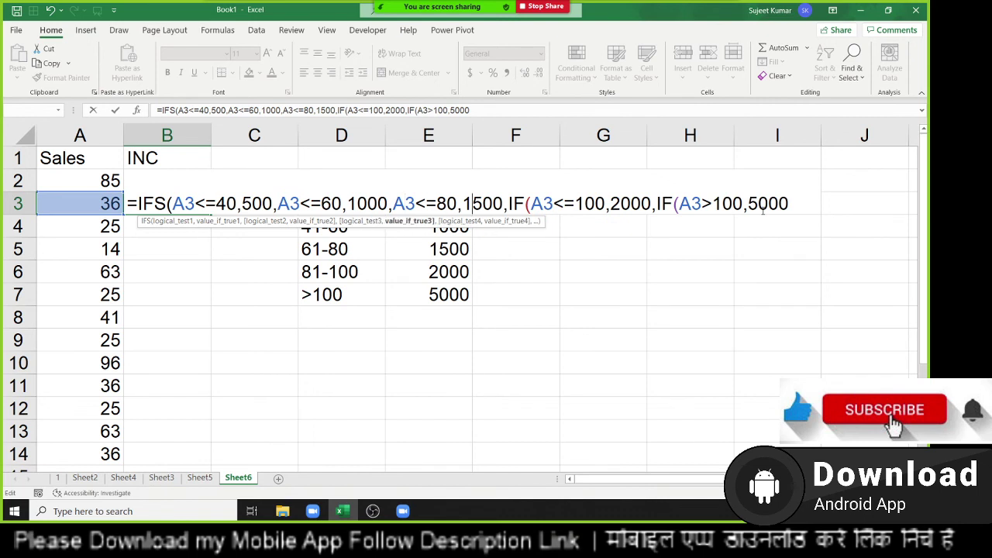
key(Right)
key(Right)
key(Right)
key(Right)
key(Right)
key(Right)
key(Right)
key(BackSpace)
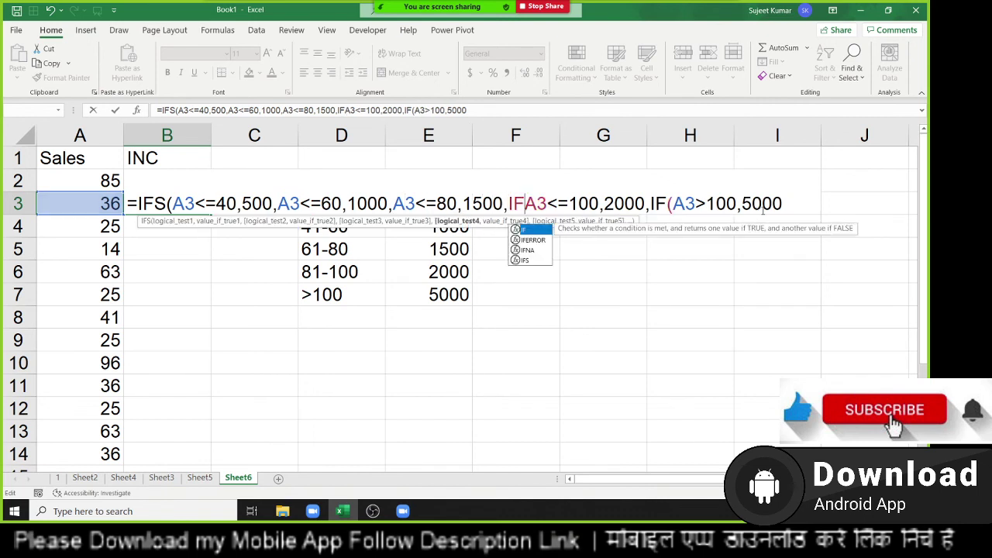
key(BackSpace)
key(BackSpace)
key(Right)
key(Right)
key(Right)
key(Right)
key(Right)
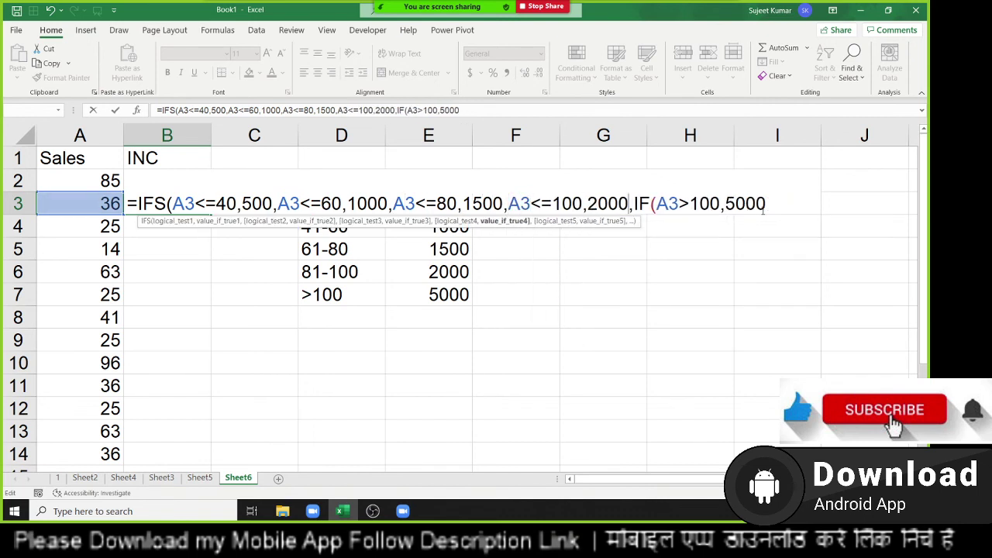
key(Right)
key(Right)
key(Right)
key(Right)
key(BackSpace)
key(BackSpace)
key(BackSpace)
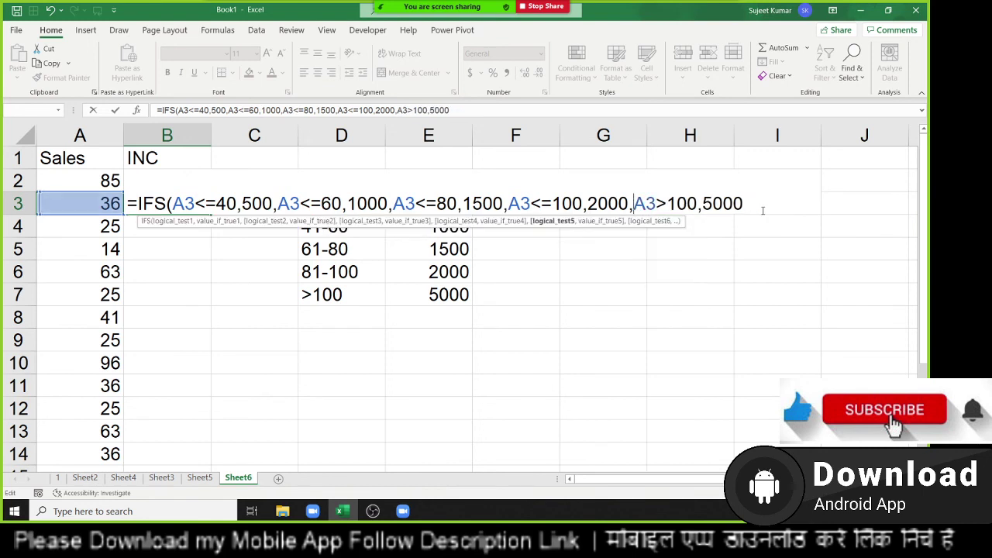
key(Return)
key(Up)
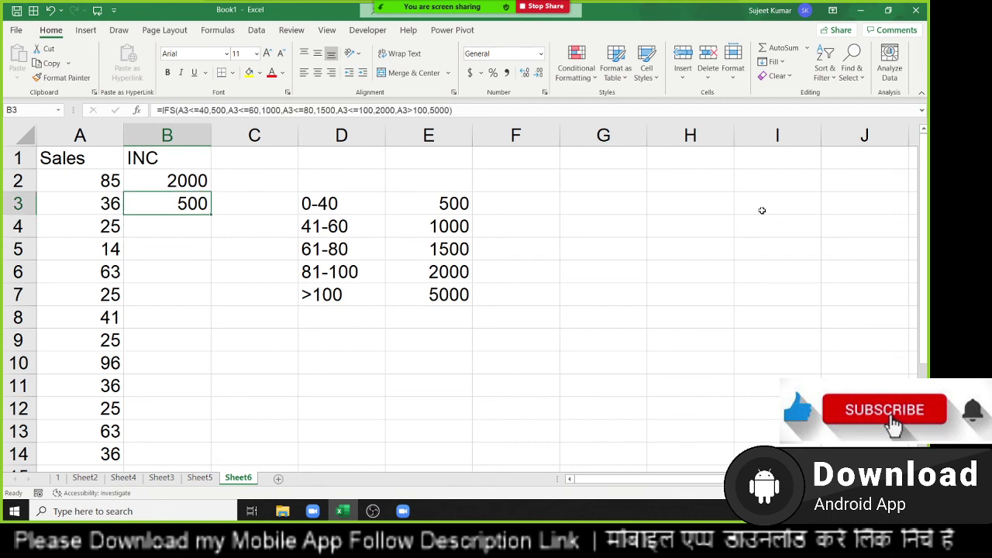
- Enter the headings Delhi in H1 and Pune in I1
key(Down)
key(Up)
key(Right)
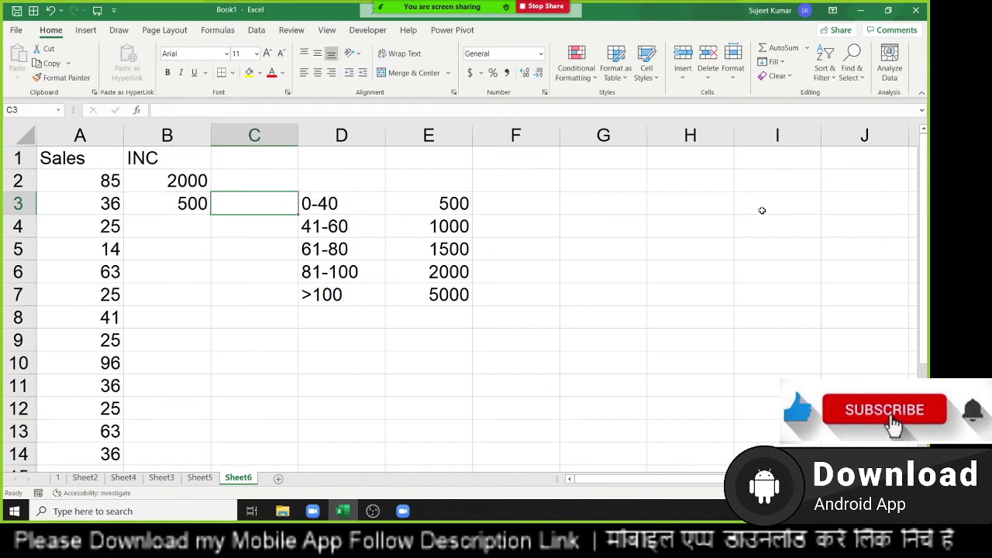
key(Right)
key(Right)
key(Right)
key(Right)
key(Right)
key(Right)
key(Right)
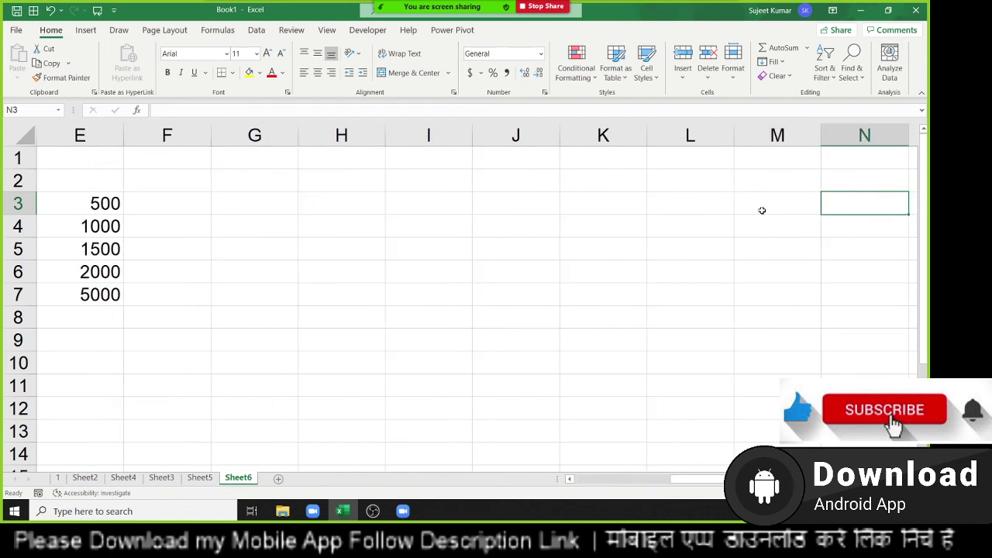
key(Left)
key(Left)
key(Left)
key(Left)
key(Up)
key(Up)
key(Right)
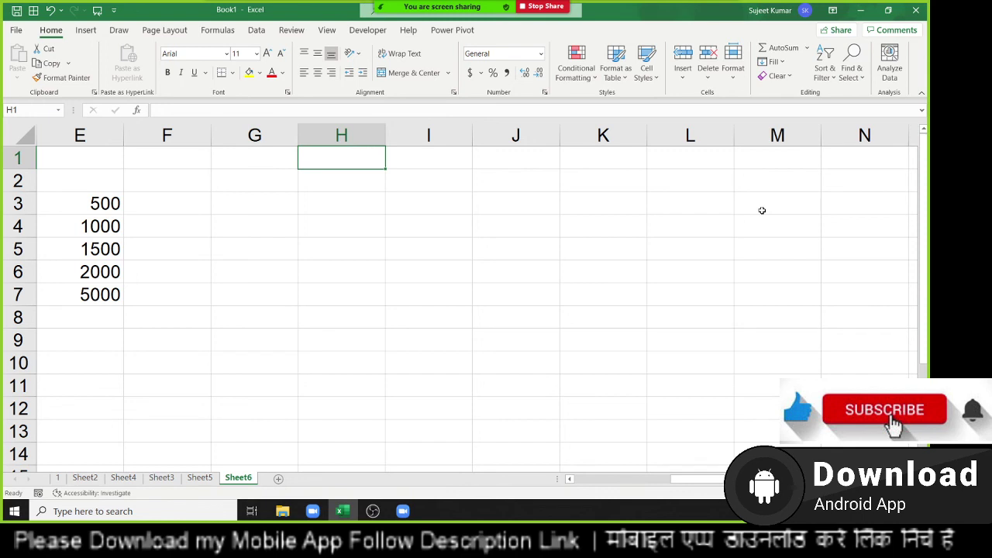
key(Right)
key(Left)
text(Delg)
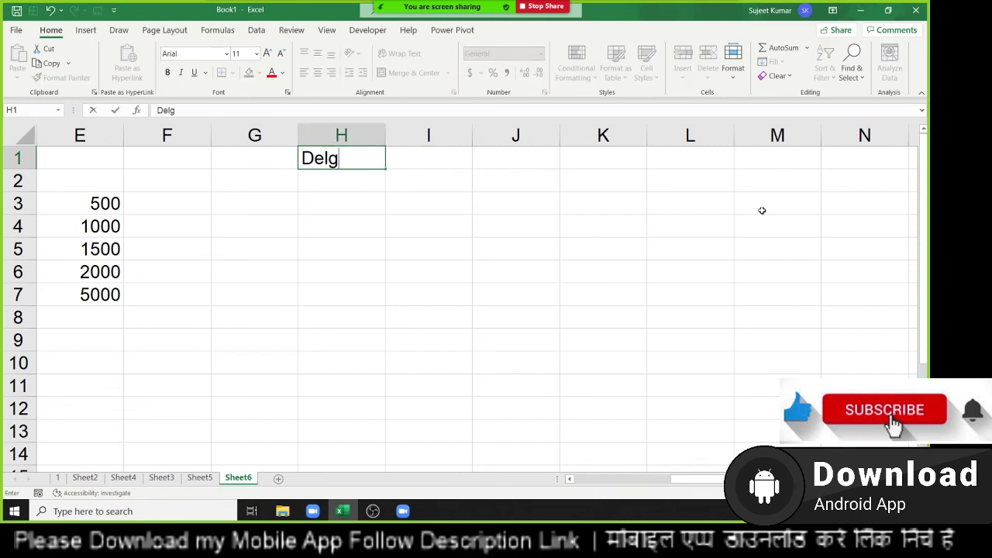
key(BackSpace)
key(BackSpace)
text(l)
text(hi)
key(Tab)
text(Pu)
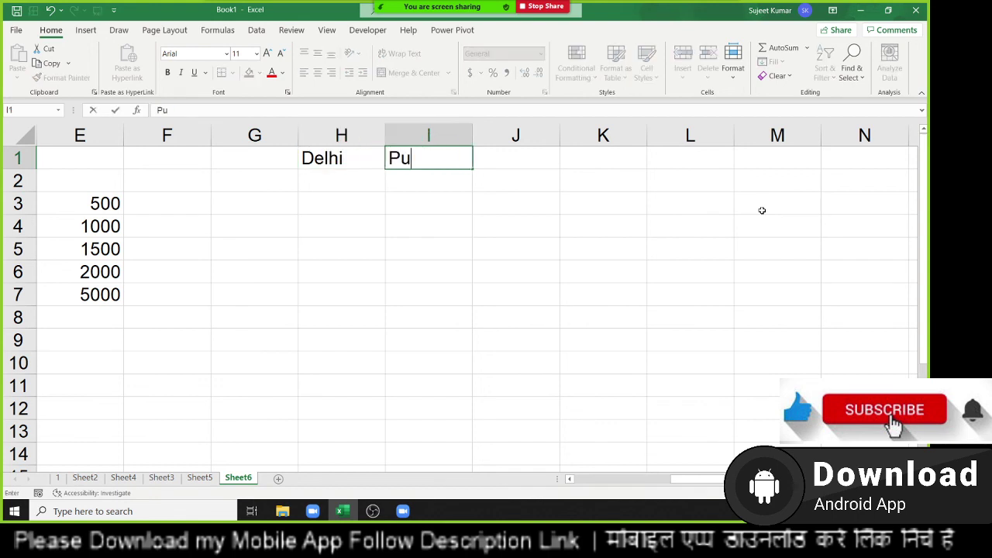
text(ne)
key(Return)
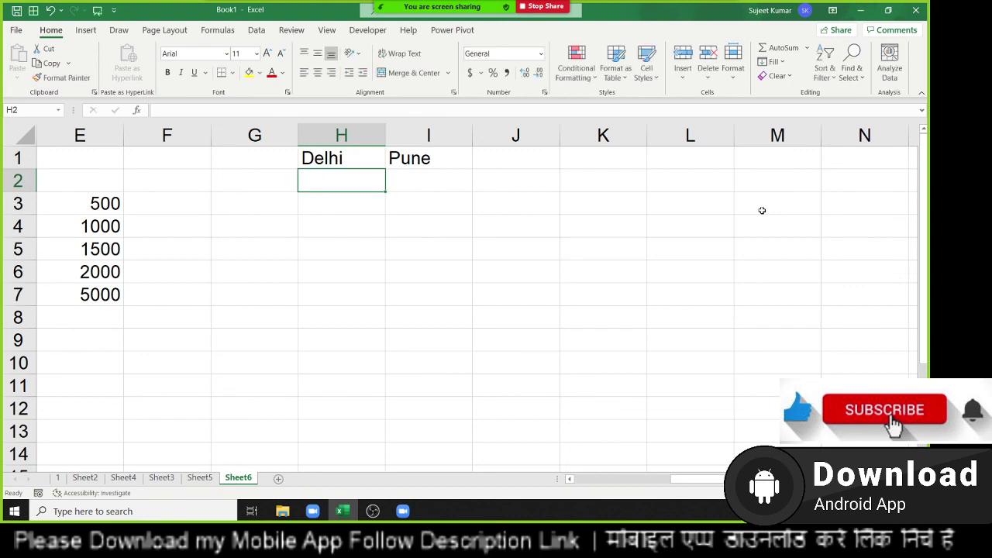
- Leave a single Y under Pune in I2, with H2 cleared, and select J2
text(Y)
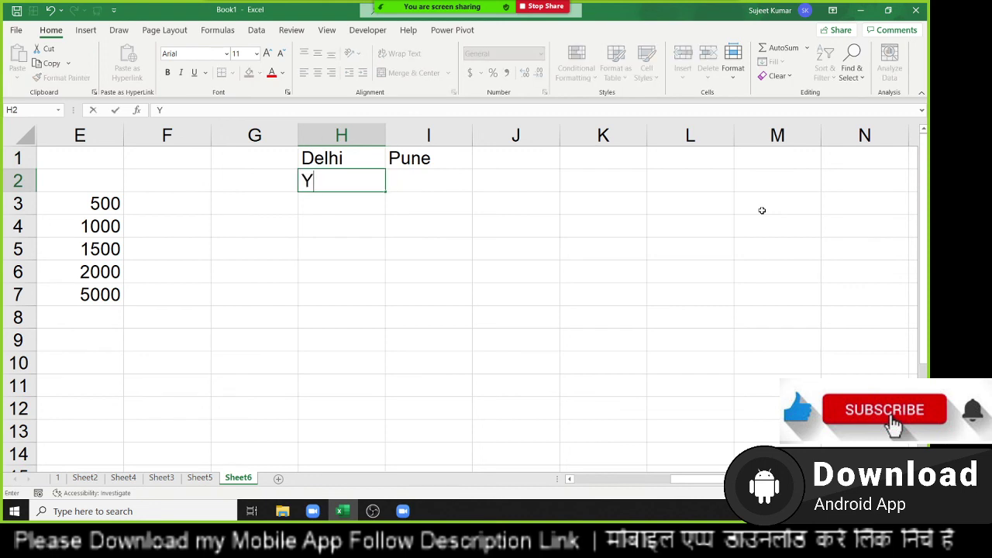
key(Tab)
text(N)
key(Return)
key(Up)
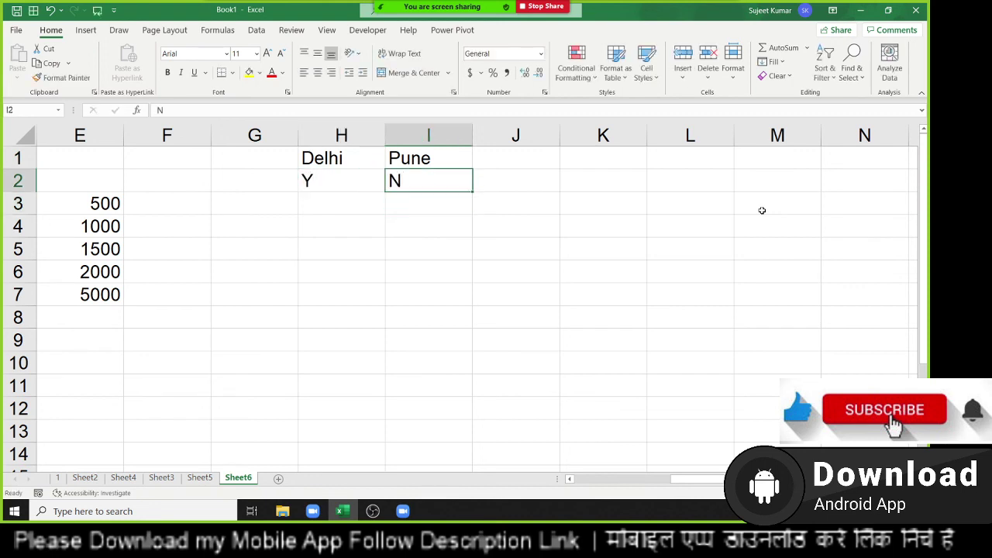
key(Delete)
key(Return)
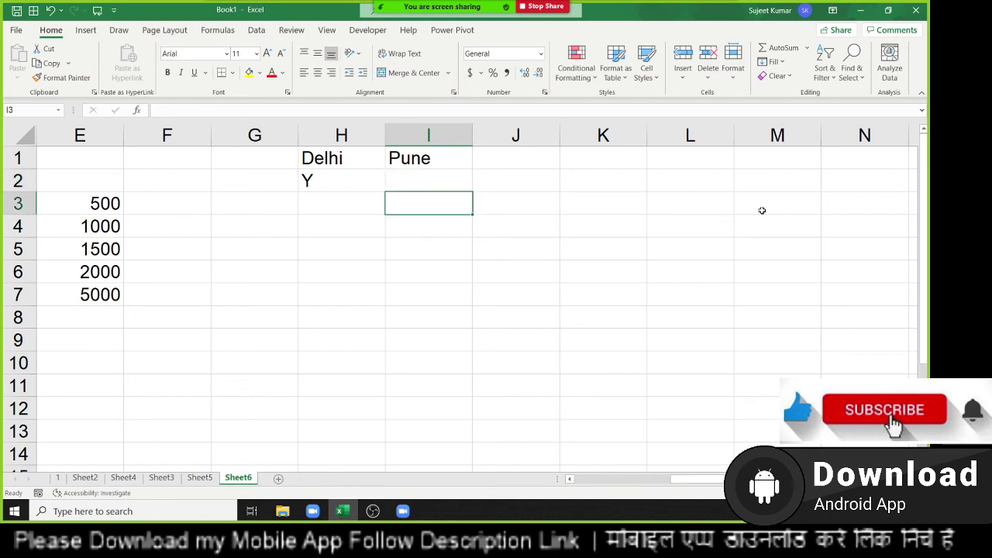
key(Up)
text(Y)
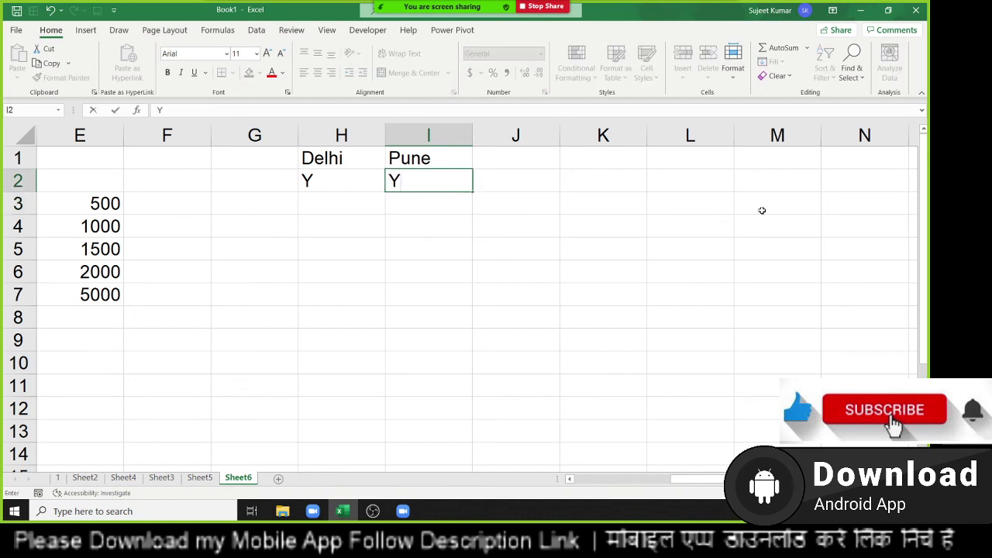
key(Return)
key(Up)
key(Delete)
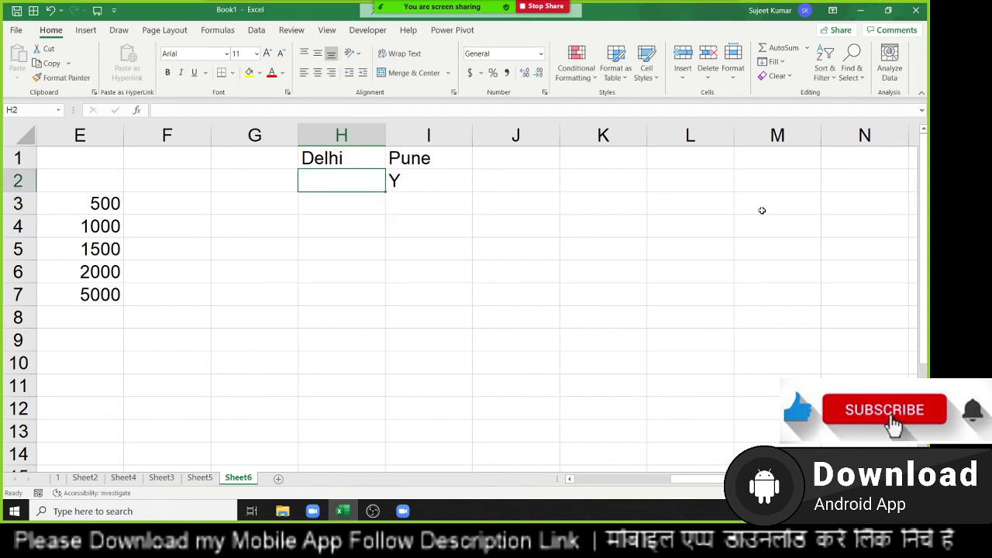
key(Right)
key(Right)
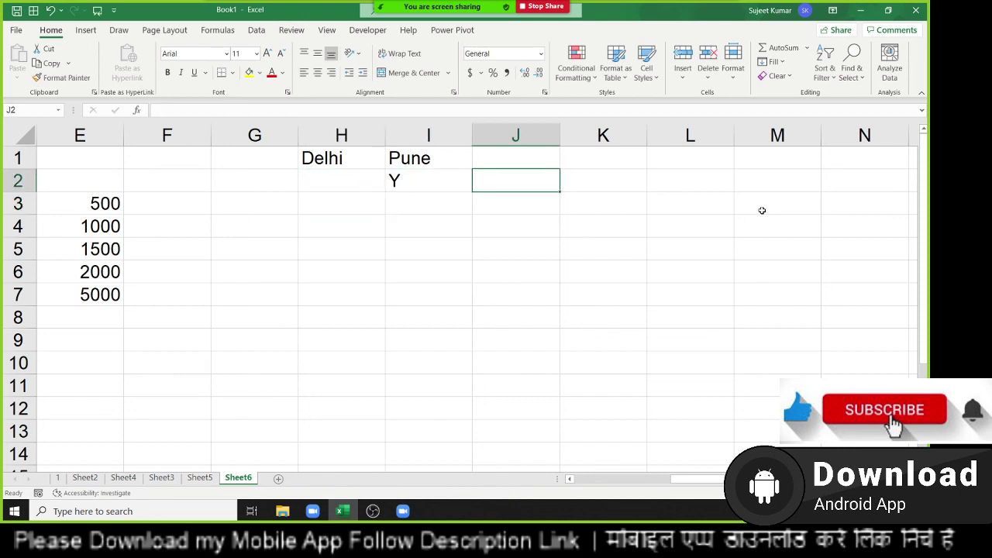
- Enter =XOR(H2="y",I2="y") in J2
text(=x)
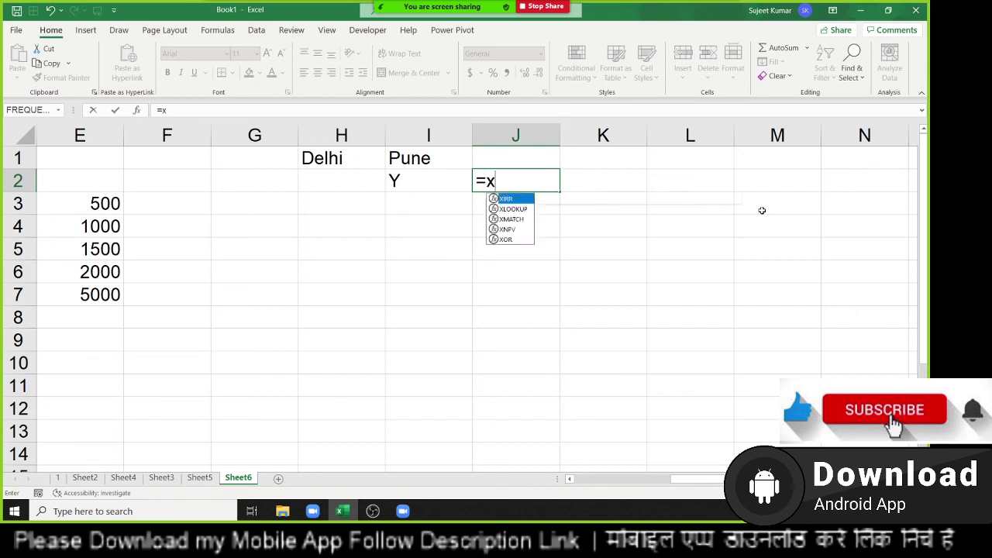
text(or)
key(Tab)
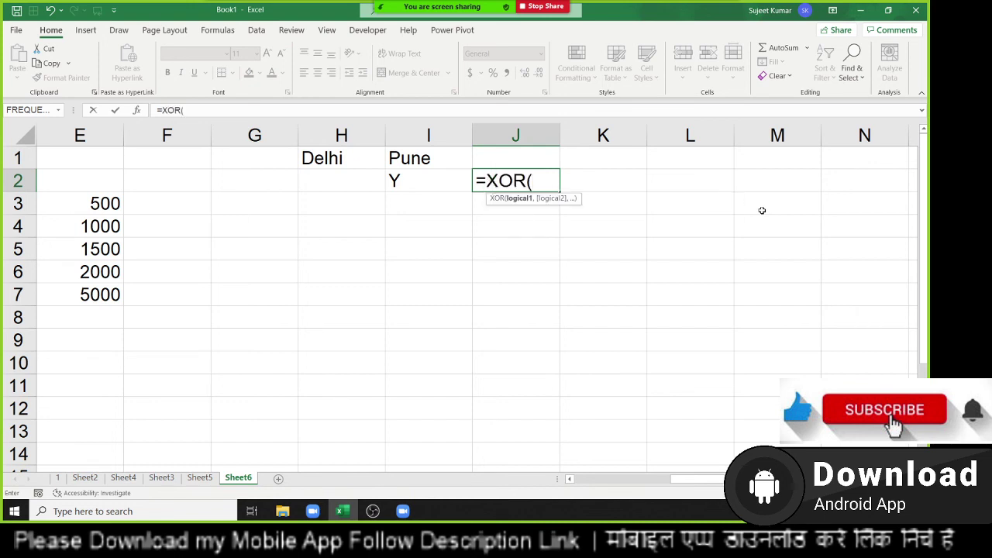
key(Left)
key(Left)
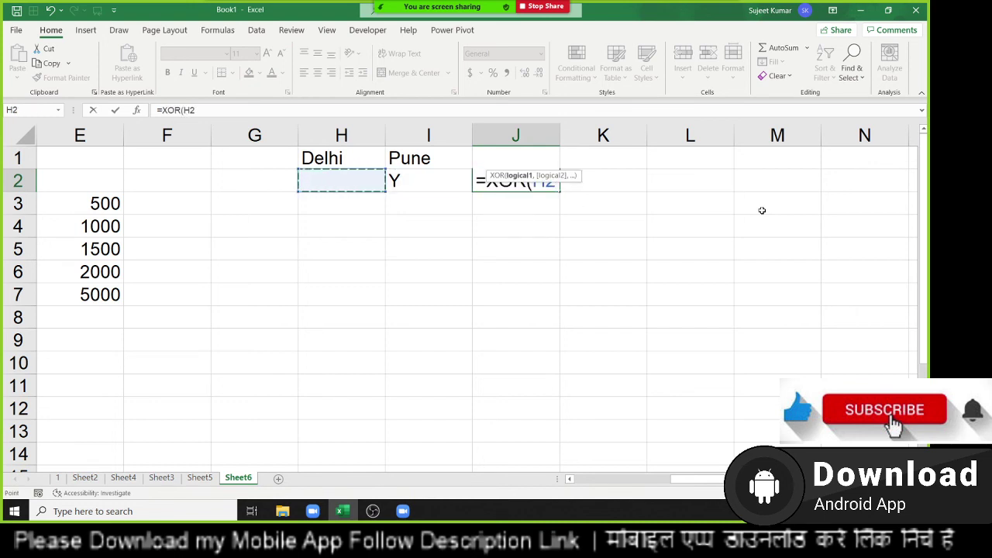
text(,)
key(Left)
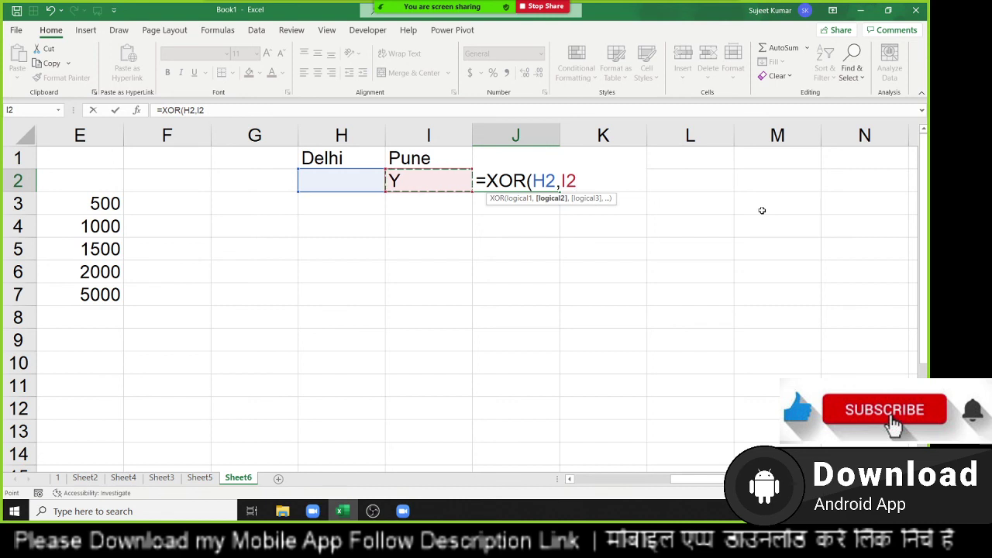
text())
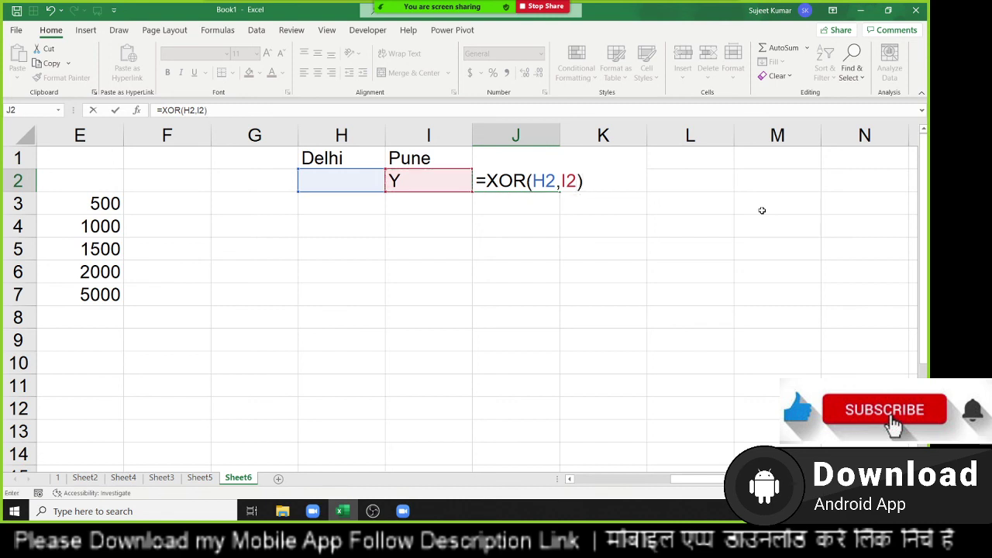
key(BackSpace)
key(BackSpace)
key(BackSpace)
key(BackSpace)
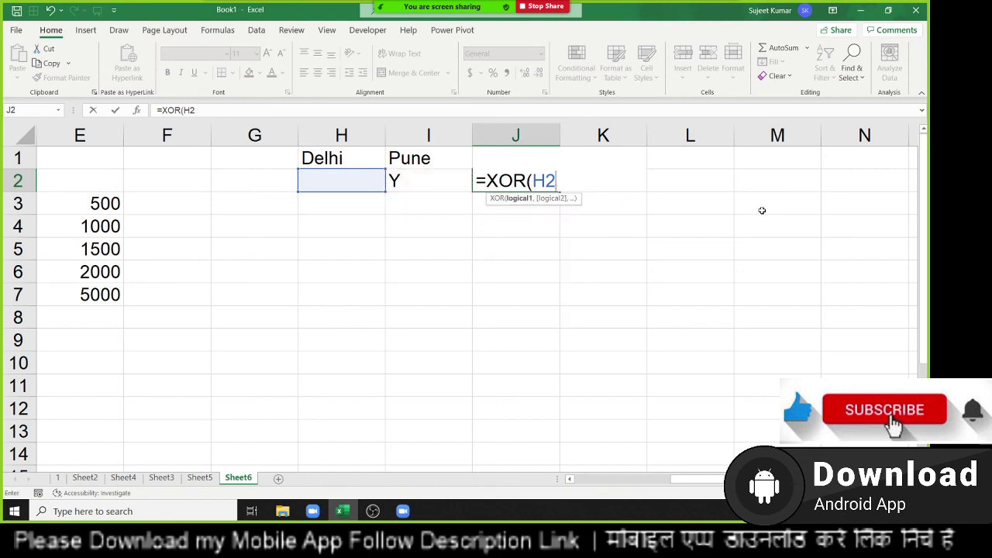
text(="y")
text(,I2)
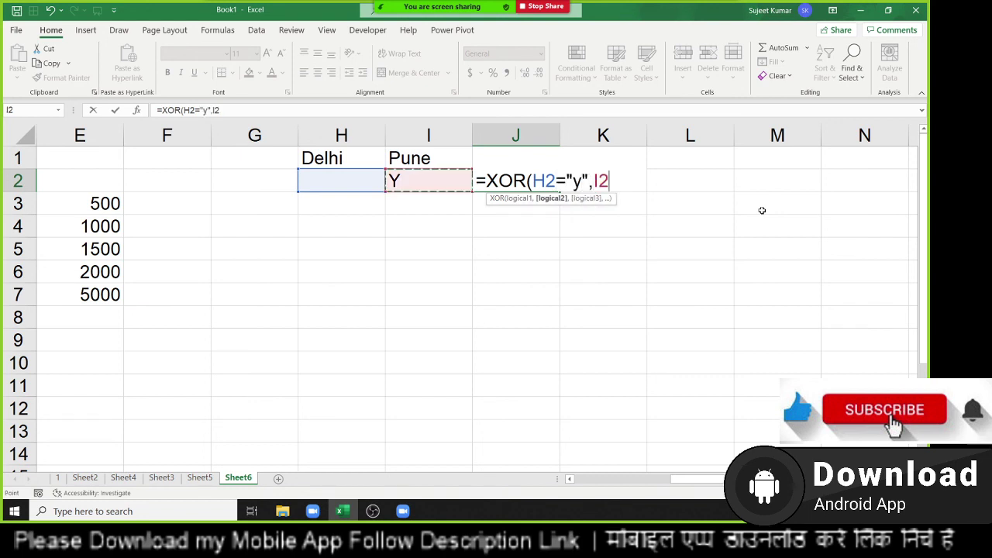
text(="y")
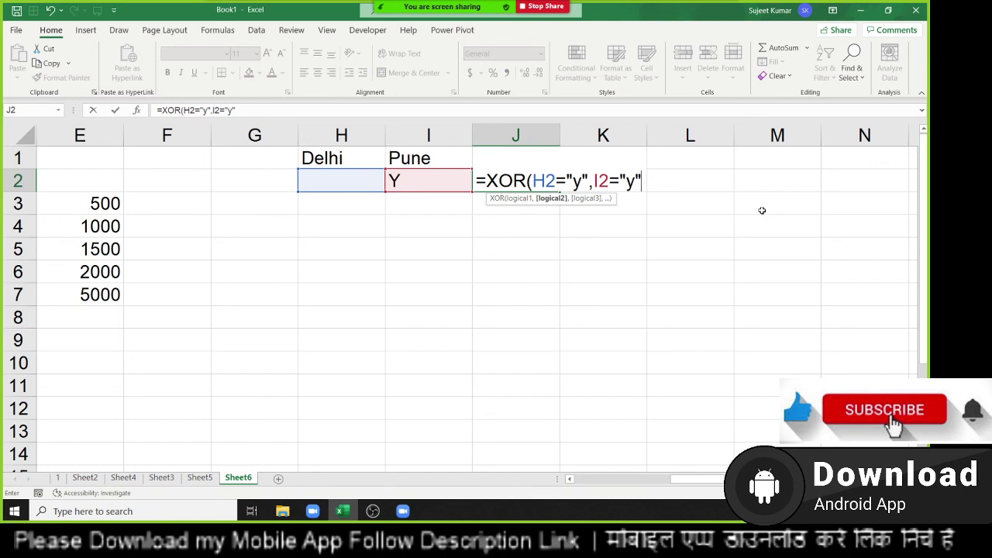
text())
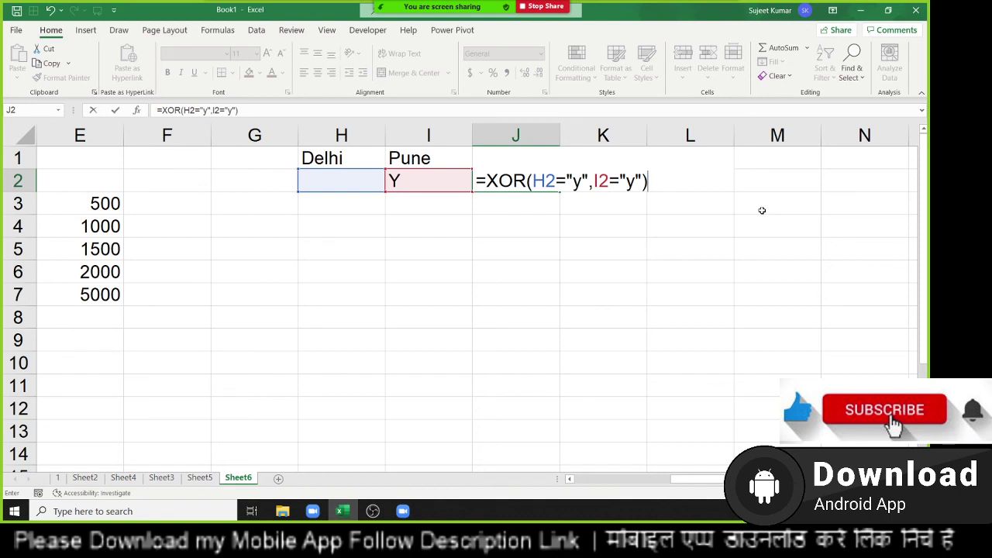
key(Return)
key(Up)
- Move the Y from I2 to H2 and check J2's XOR result
key(Left)
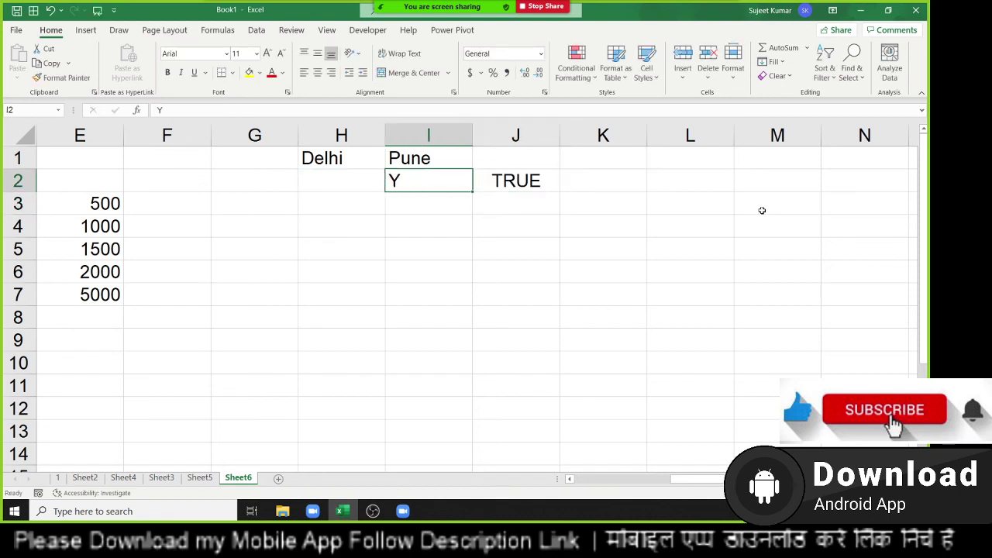
key(Delete)
key(Left)
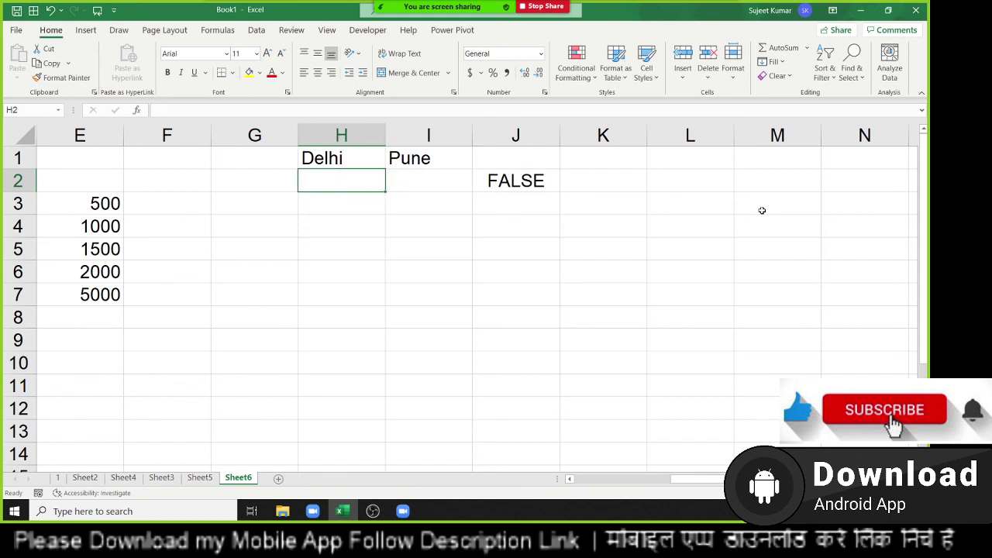
text(Y)
key(Return)
key(Up)
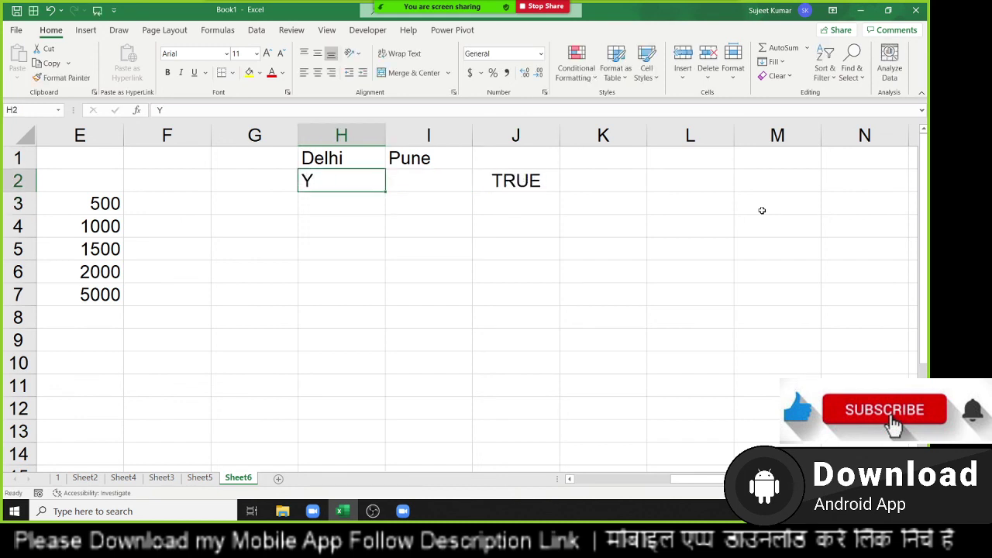
key(Right)
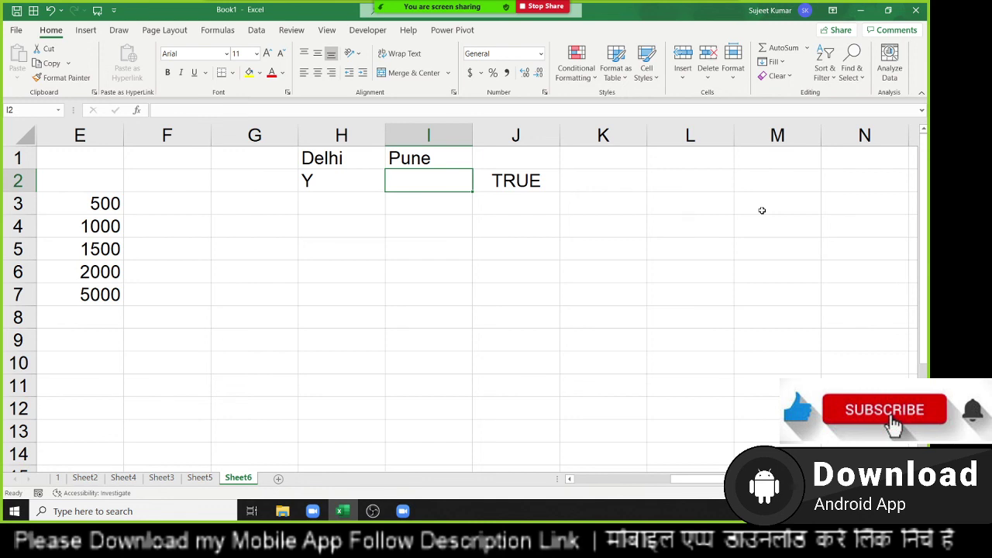
key(Right)
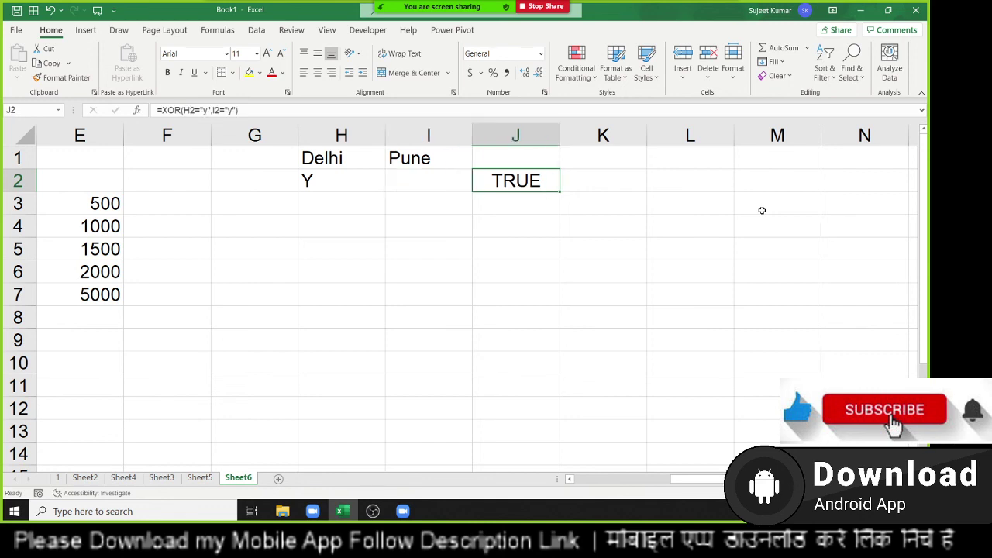
key(Left)
key(Right)
- Clear the XOR test result from J2
key(Left)
key(Left)
key(Right)
key(Right)
key(Delete)
key(Left)
key(Left)
key(Up)
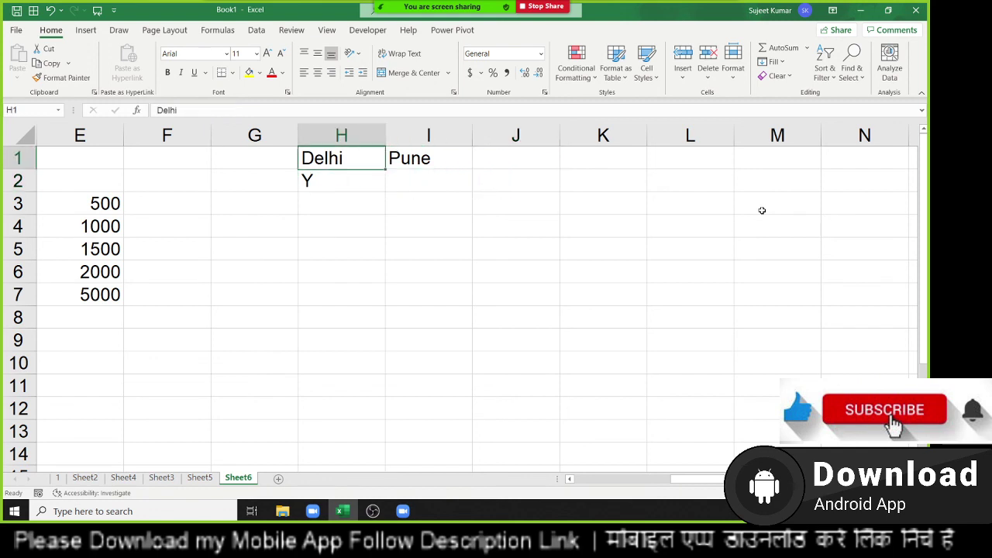
key(Left)
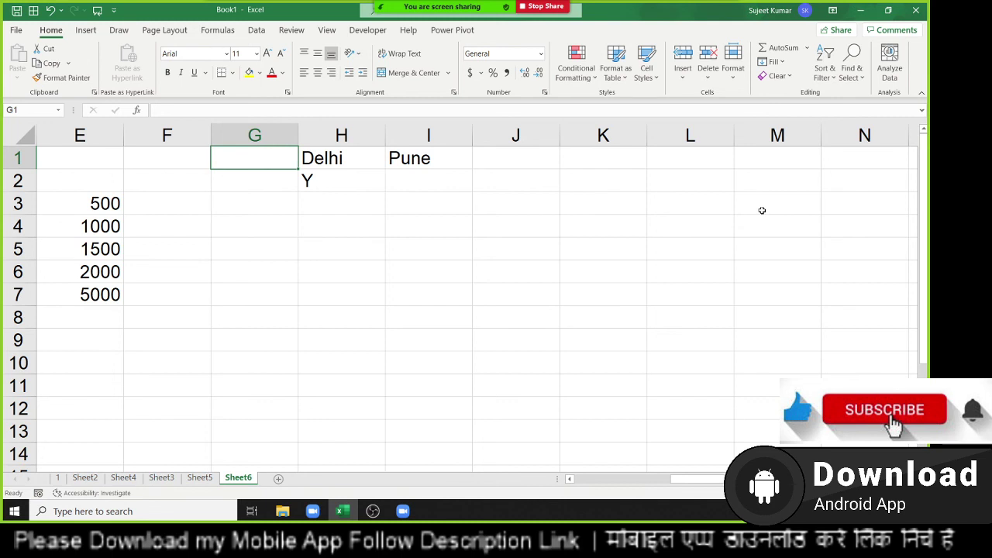
- Select H2, the Delhi entry cell, ready for its validation rule
key(Right)
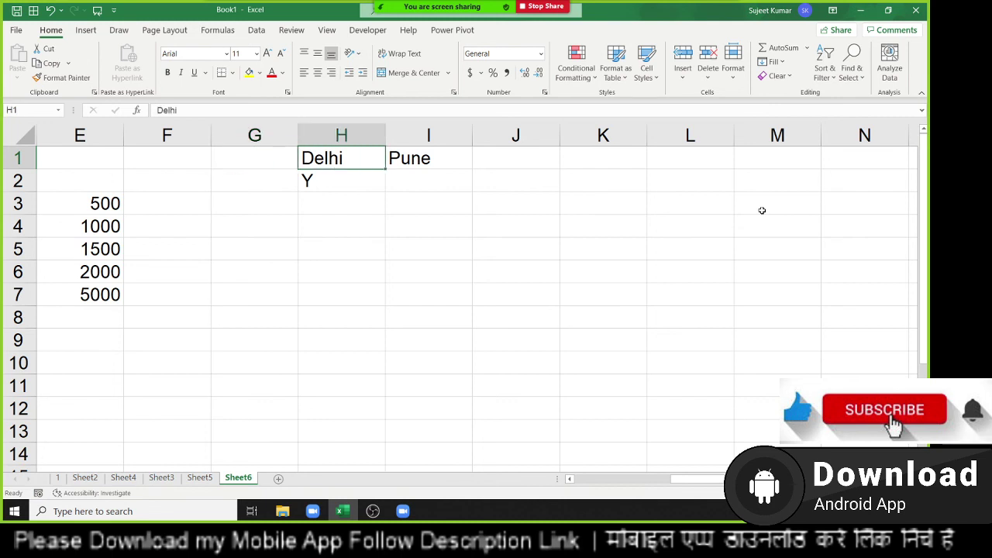
key(Right)
key(Left)
key(Down)
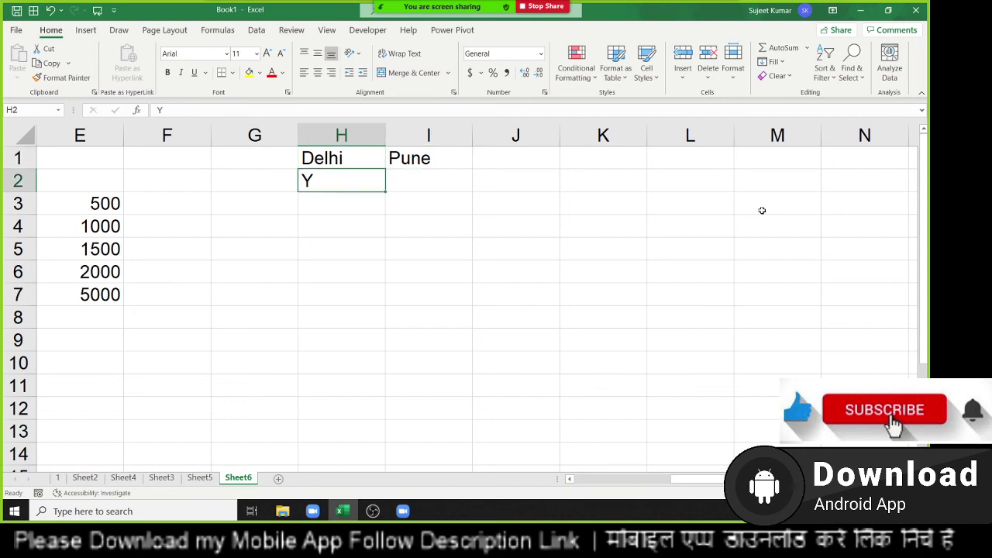
key(Right)
key(Left)
key(Right)
key(Left)
key(Right)
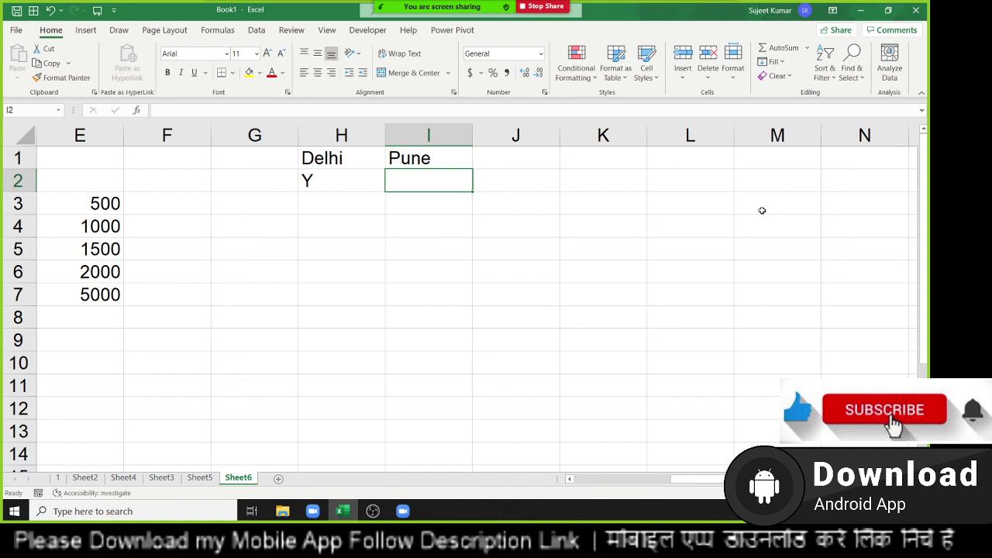
key(Left)
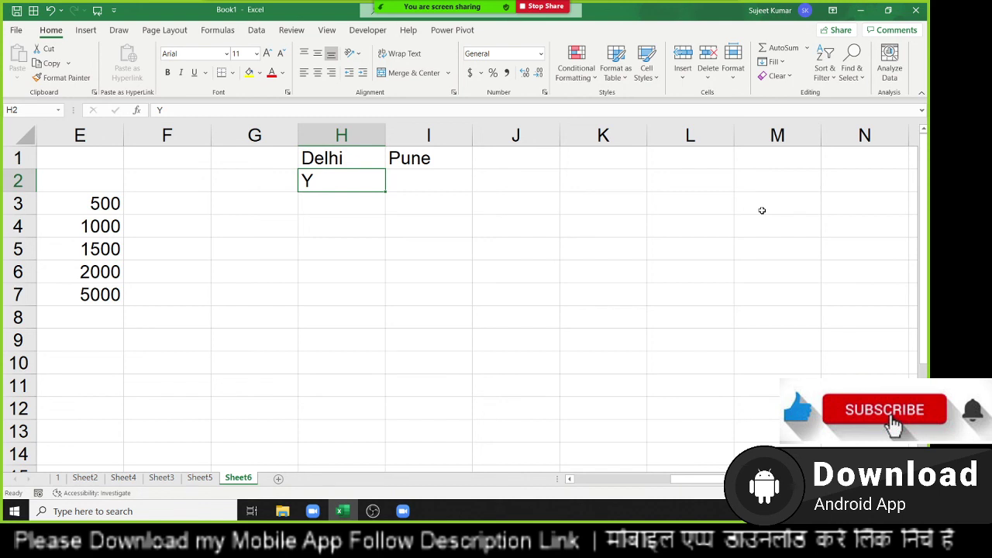
key(Right)
key(Left)
- Give H2 a custom data validation rule =XOR(H2="y",I2="y")
click(258, 33)
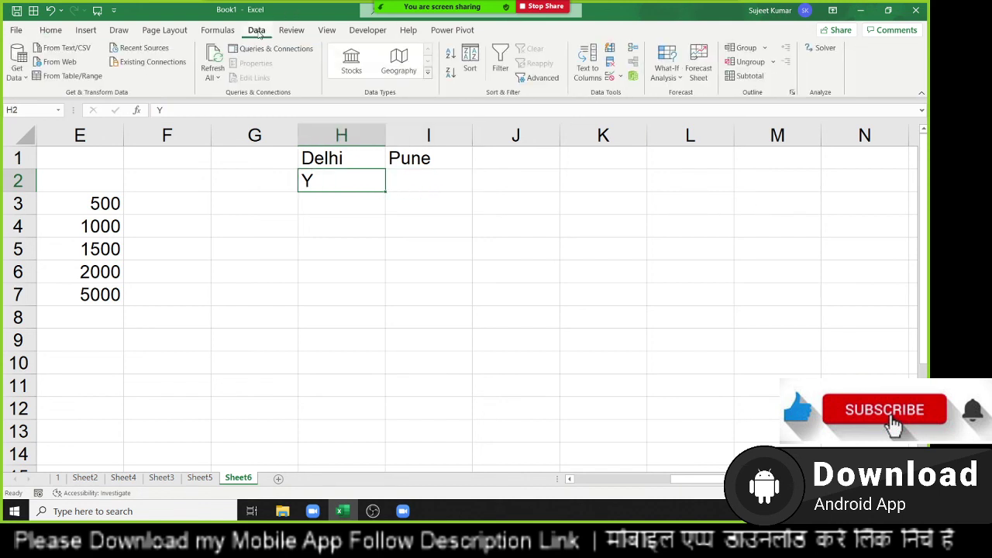
click(610, 77)
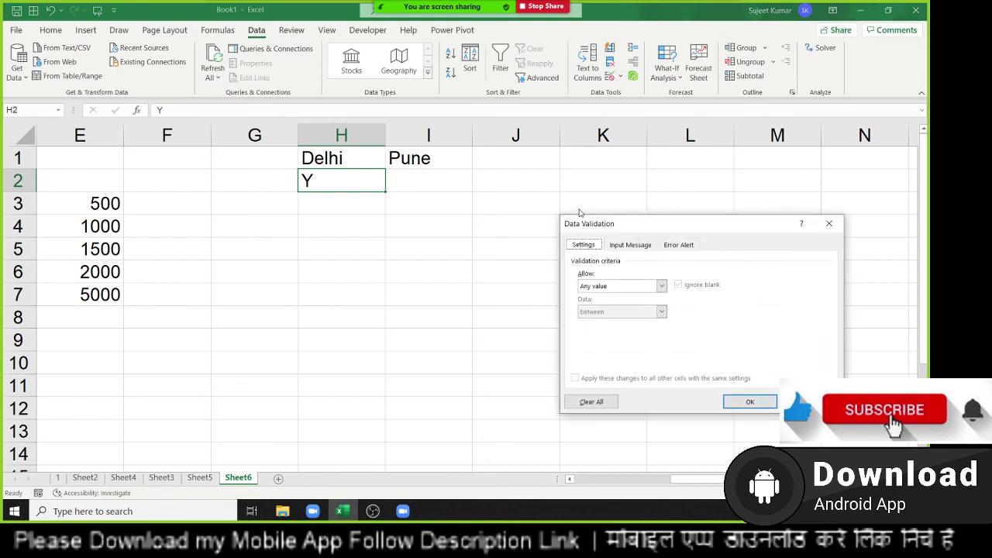
click(596, 286)
click(609, 355)
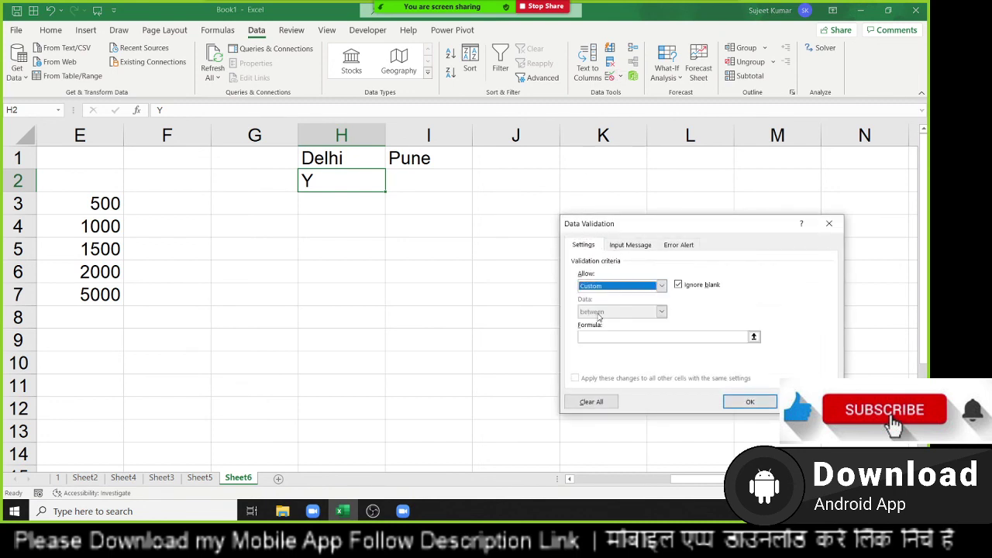
drag(604, 224, 600, 188)
click(616, 300)
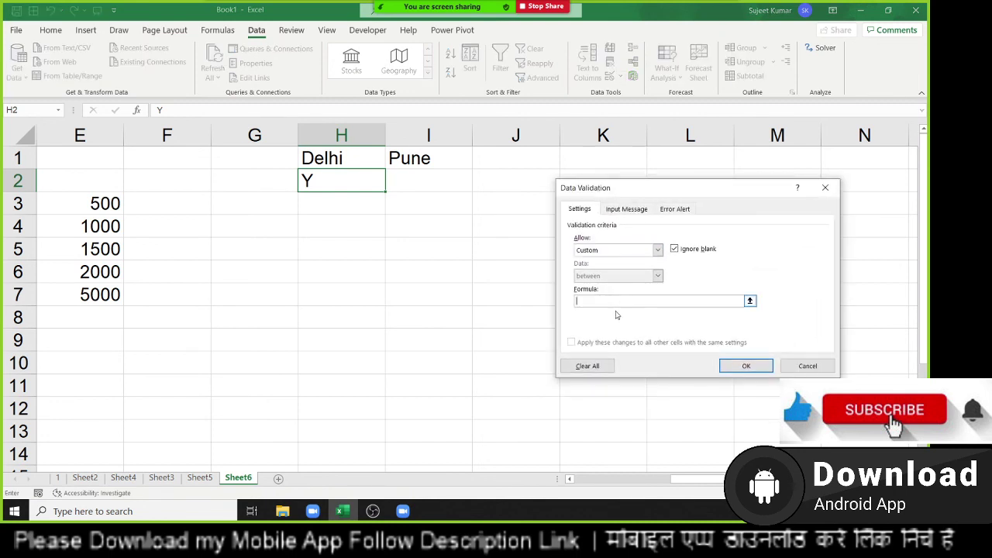
text(=xor)
text(()
click(336, 185)
text(="y",)
click(407, 181)
text(="y)
text())
click(742, 371)
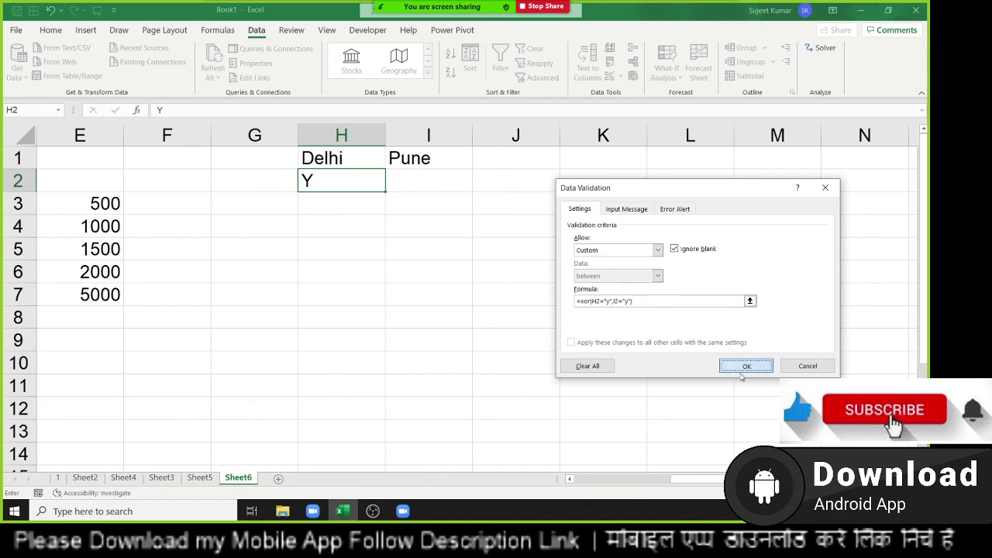
- Reopen H2's validation rule and lock the H2 reference as $H2
key(ctrl+c)
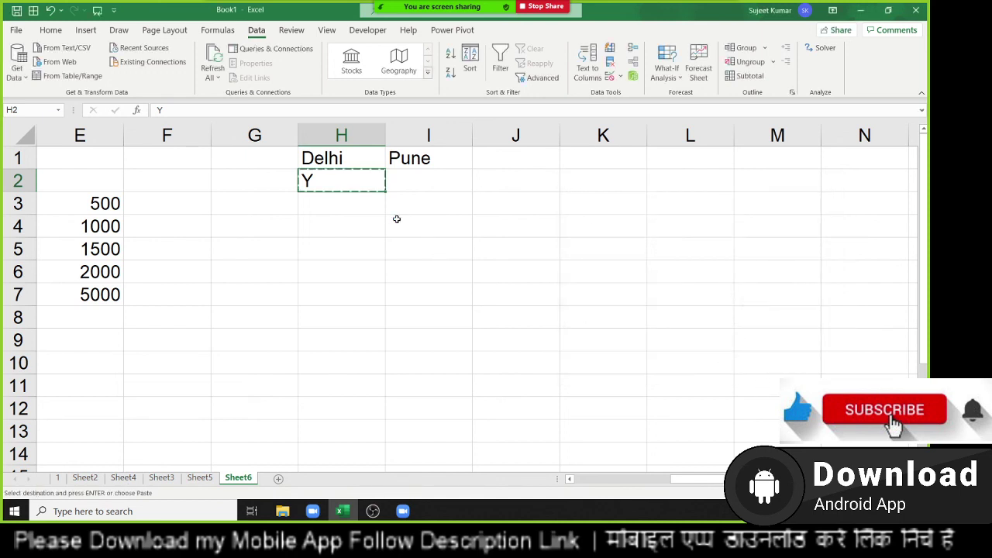
mouse_move(354, 184)
mouse_down()
mouse_move(413, 323)
mouse_move(415, 205)
mouse_up()
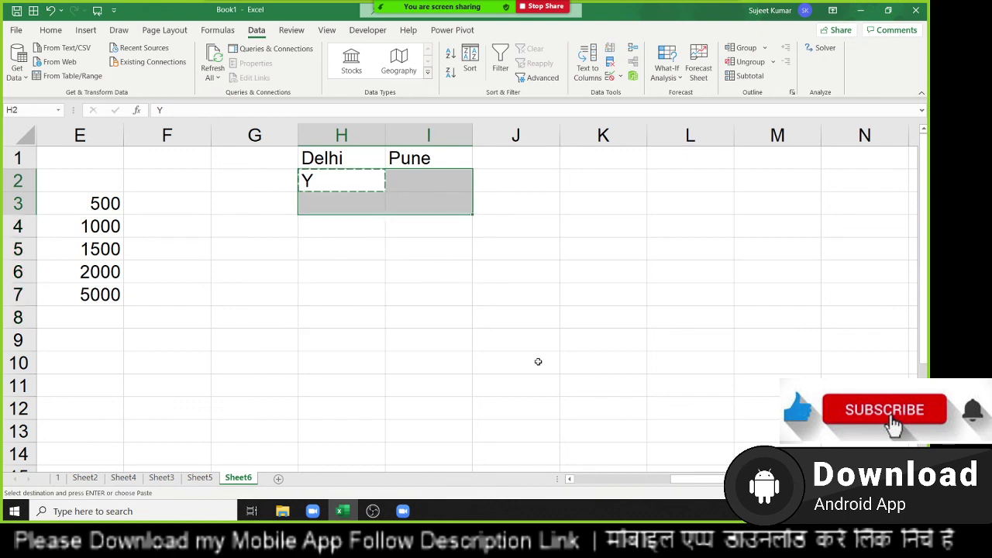
click(600, 346)
click(339, 181)
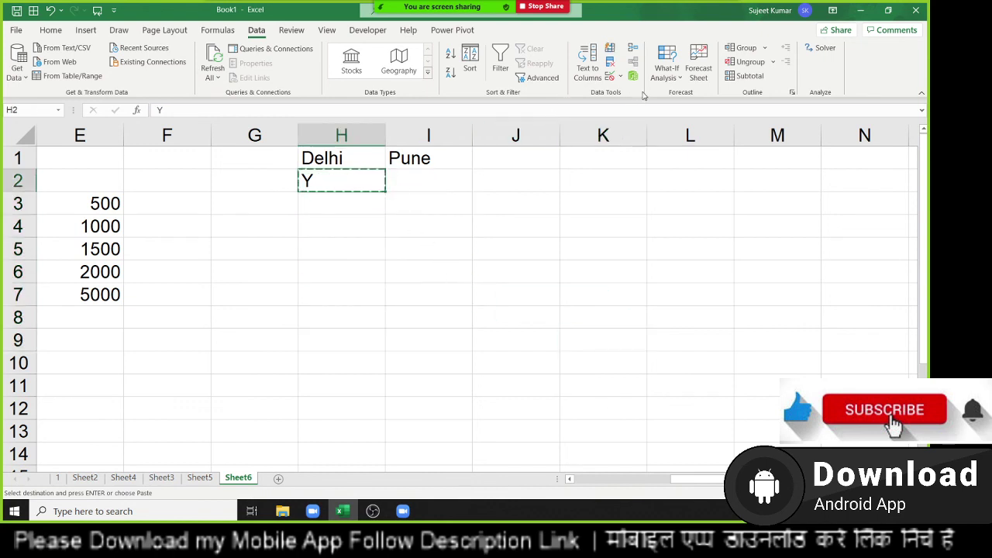
click(609, 78)
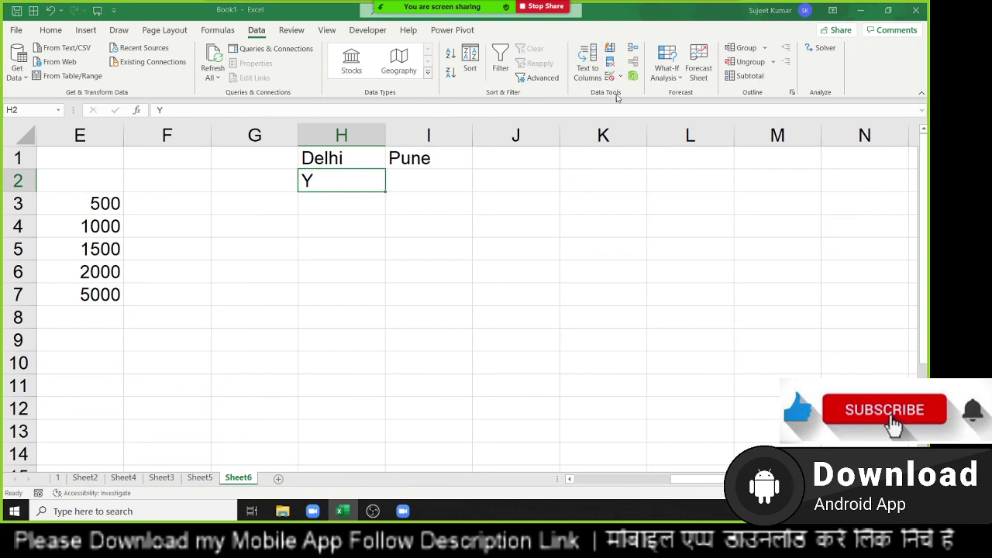
click(595, 303)
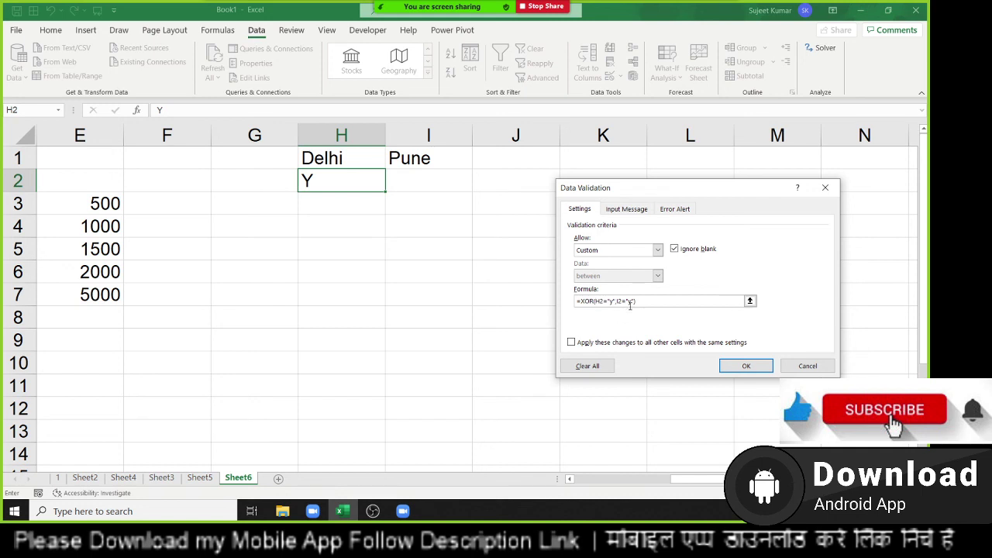
drag(639, 302, 547, 302)
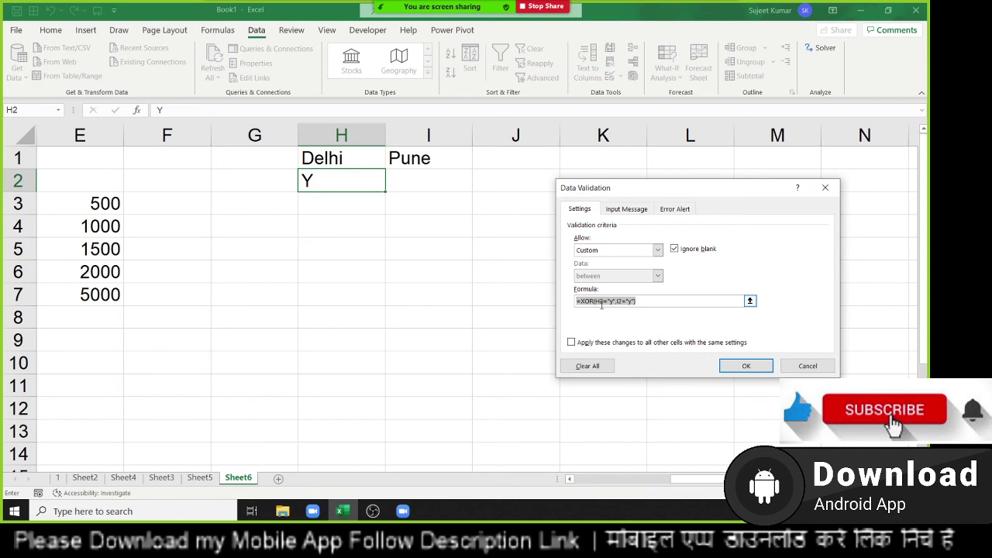
click(603, 301)
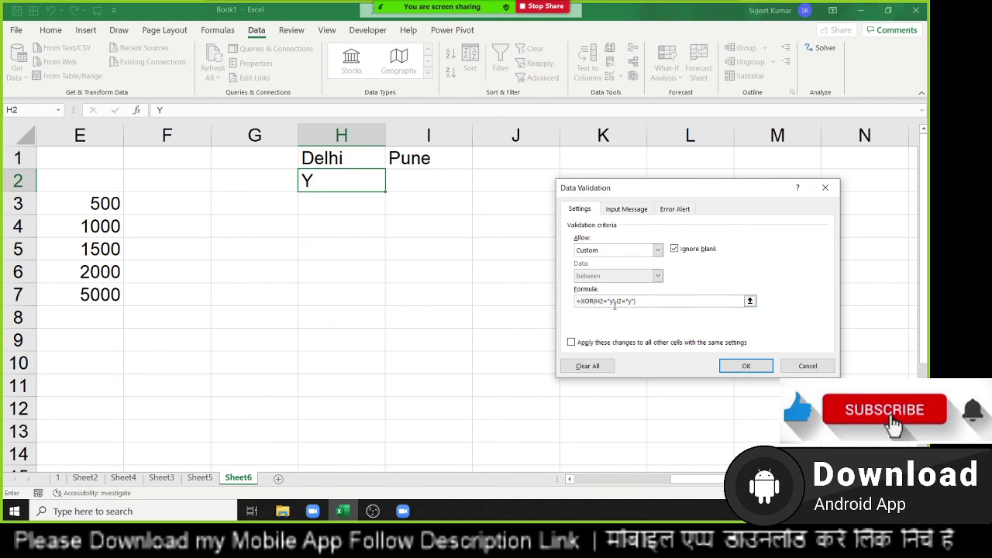
text($)
click(620, 300)
- Lock I2 as $I2 in the rule, then paste only H2's validation onto H2:I10
text($)
click(730, 367)
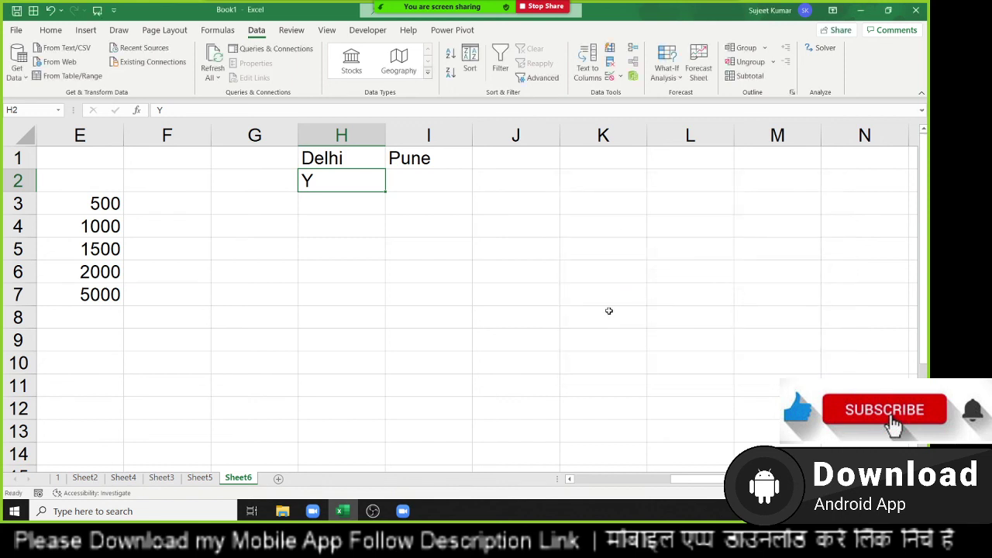
key(ctrl+c)
mouse_move(361, 180)
mouse_down()
mouse_move(426, 298)
mouse_move(420, 358)
mouse_up()
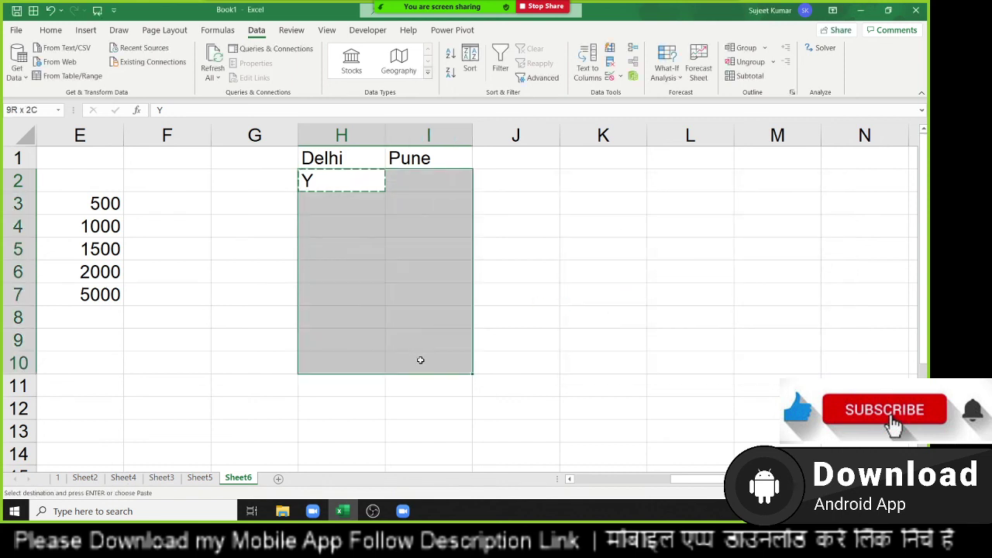
right_click(421, 335)
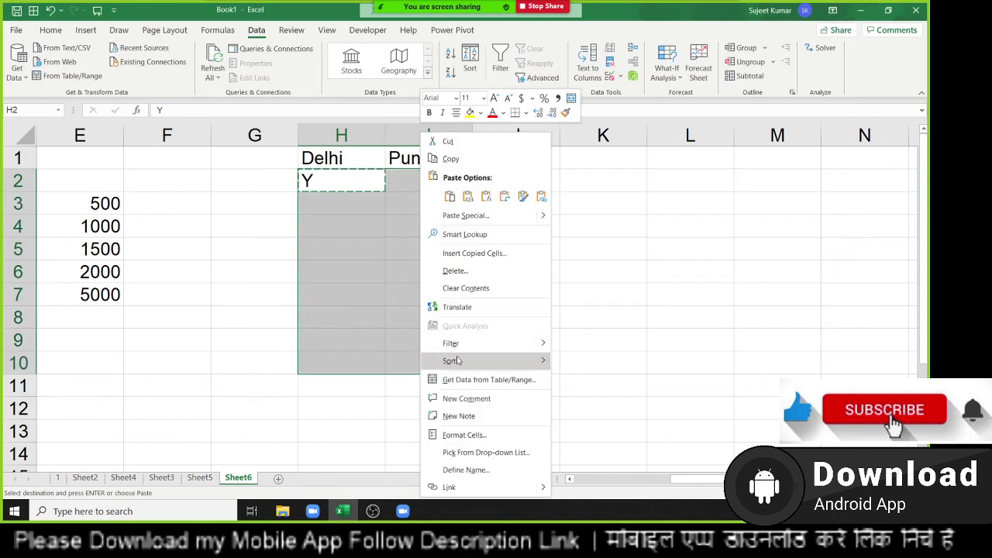
click(465, 215)
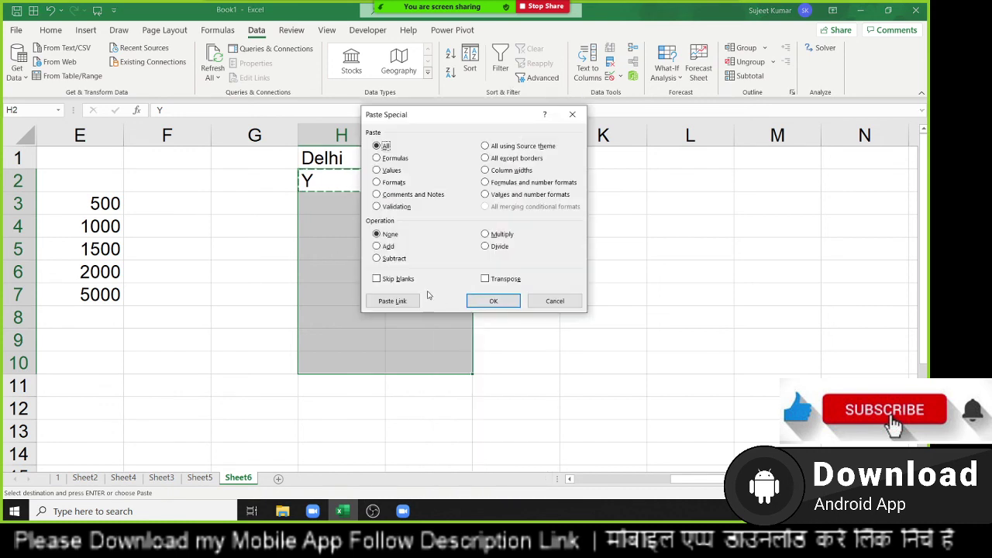
click(392, 207)
click(481, 301)
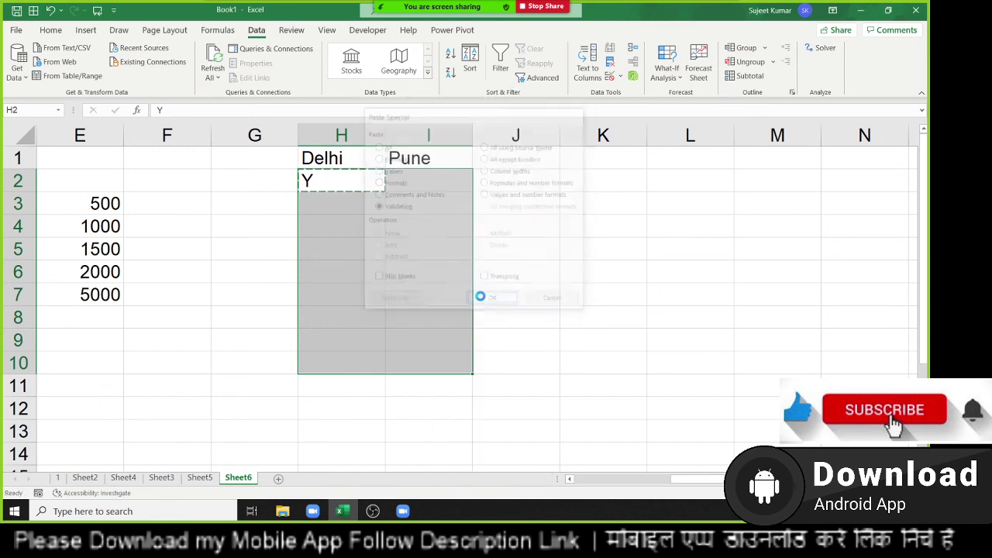
click(327, 180)
click(409, 180)
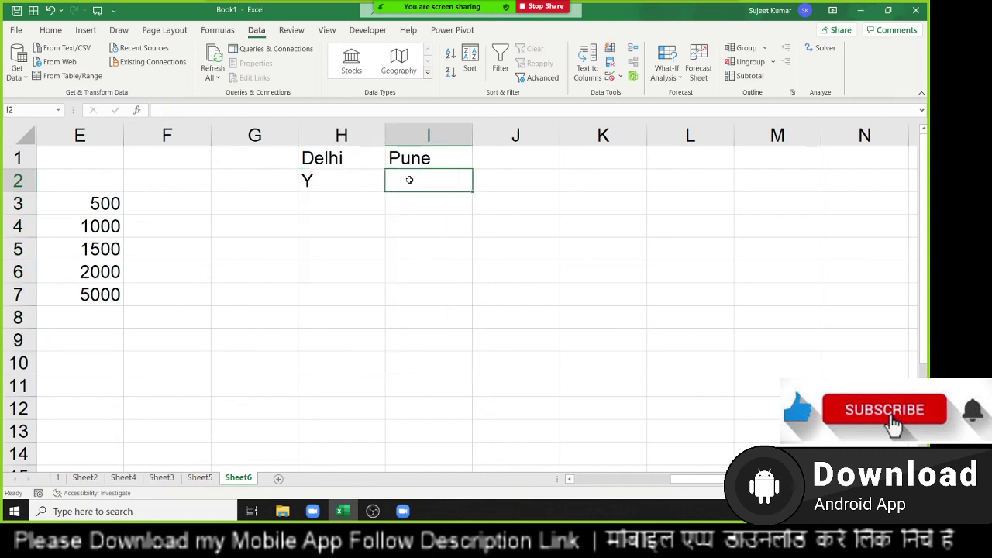
- Verify that Y is rejected in I2 but accepted in I3 under Pune
text(Y)
key(Return)
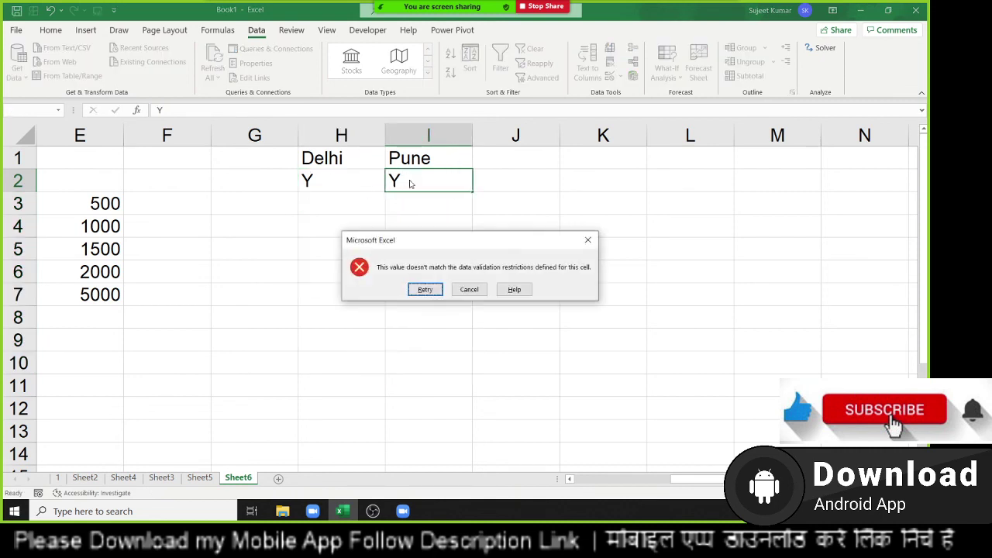
key(Return)
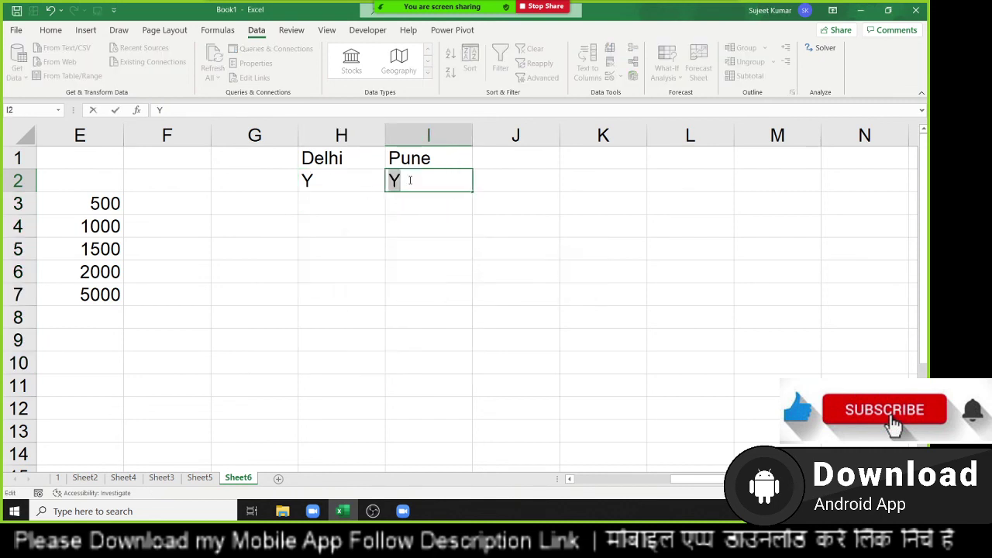
key(Escape)
key(Down)
key(Left)
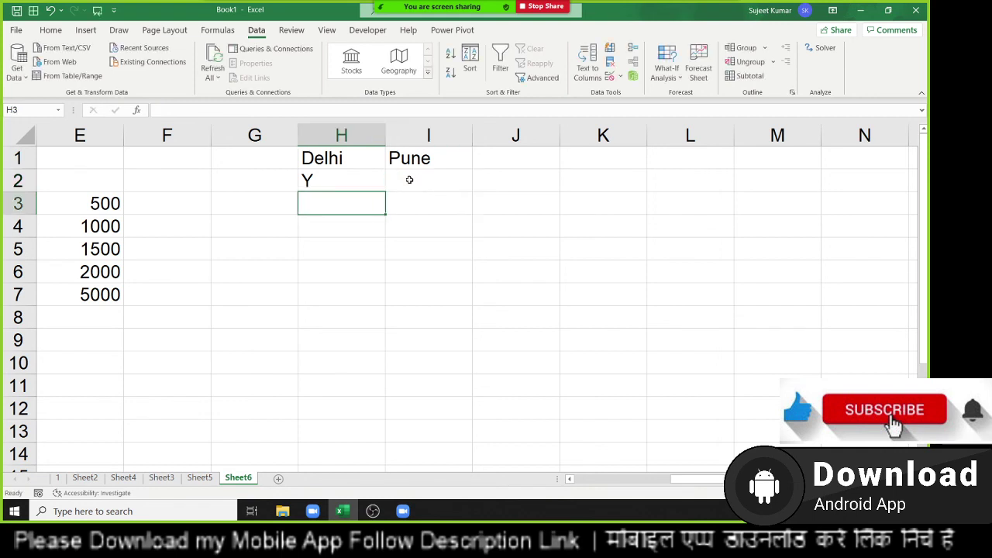
key(Right)
text(Y)
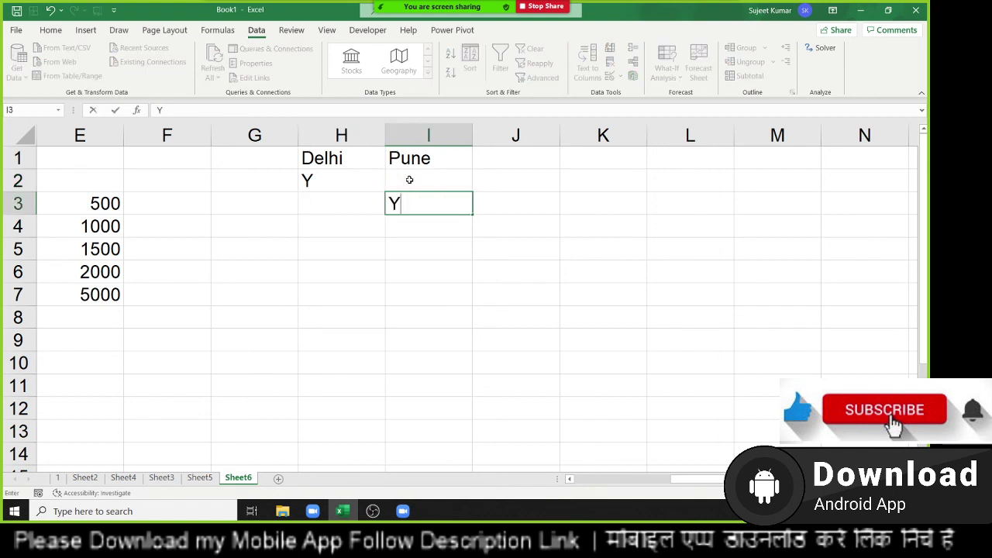
key(Return)
- Confirm a Y in H3 under Delhi is rejected, leaving H3 empty, then head back toward column A
key(Up)
key(Left)
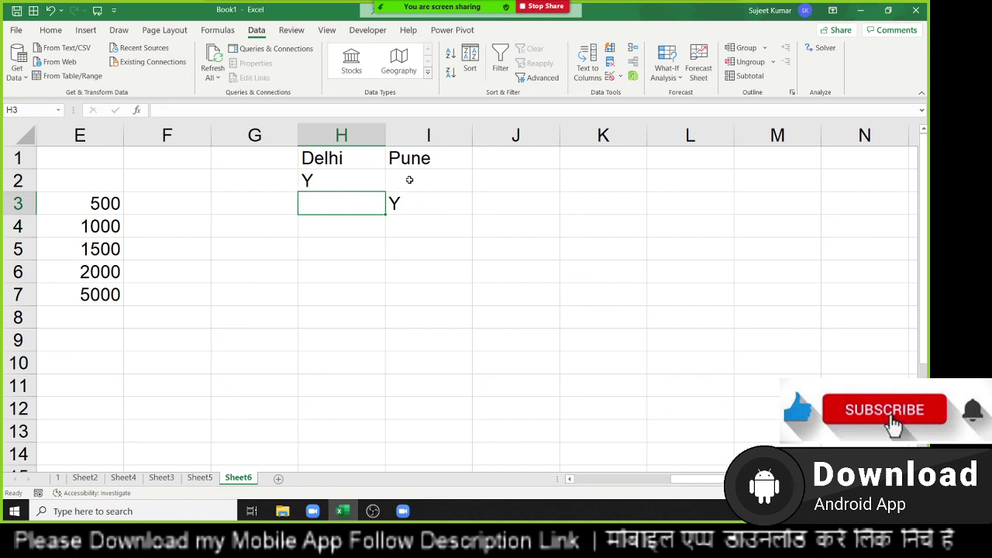
text(Y)
key(Return)
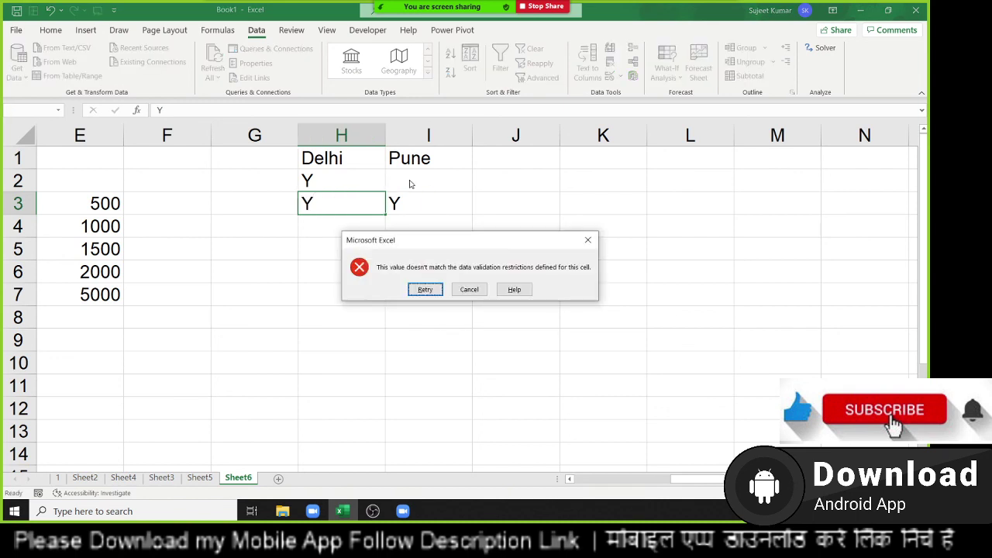
key(Escape)
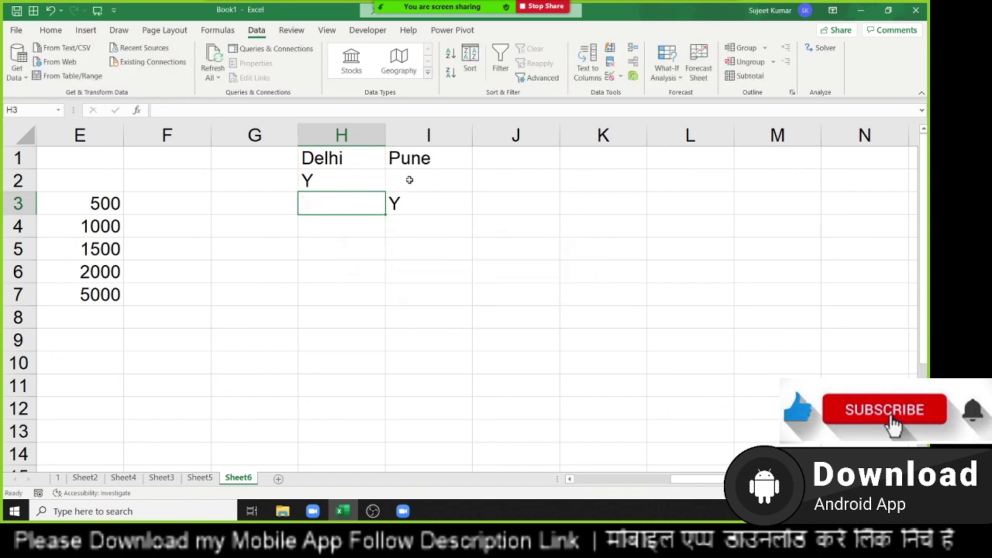
key(Right)
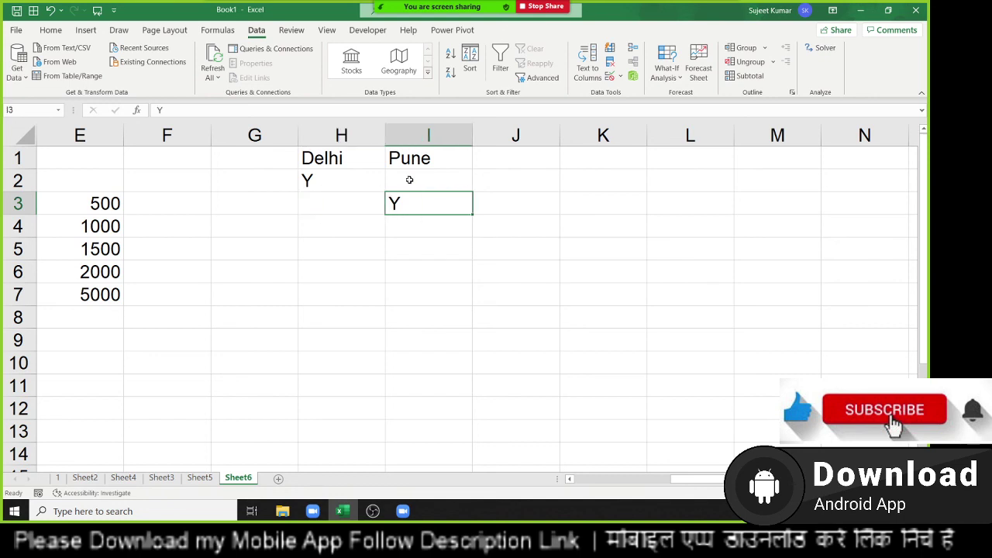
key(Left)
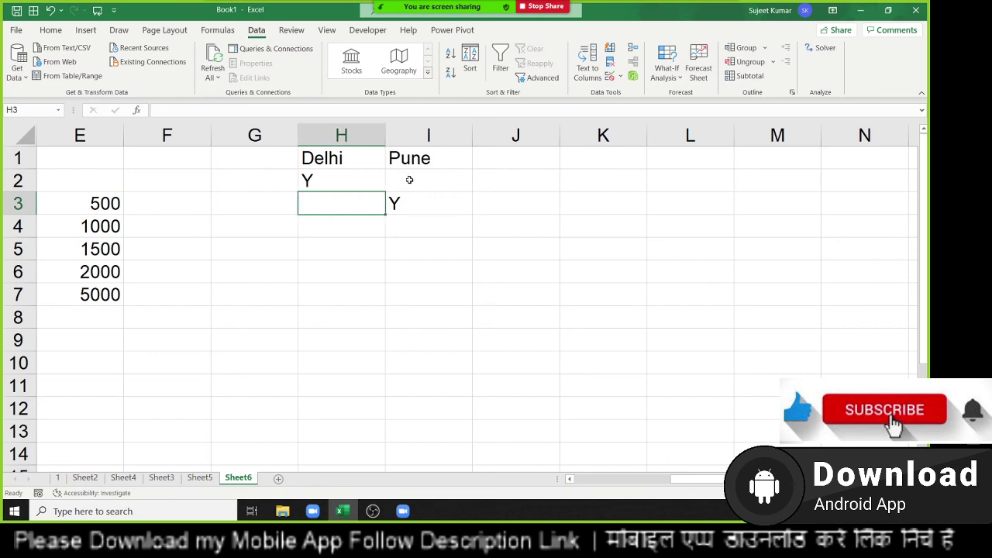
key(Left)
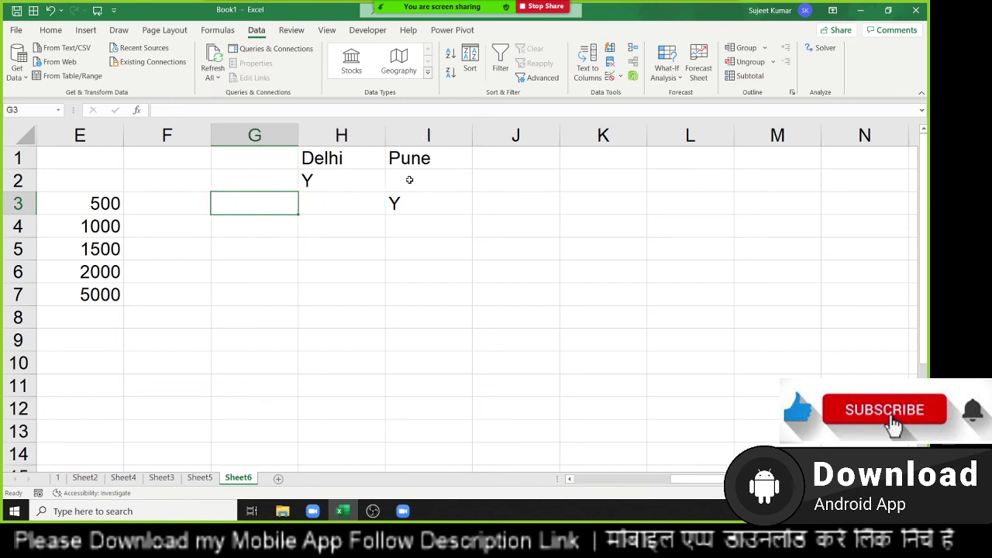
key(Left)
key(Left)
key(Left)
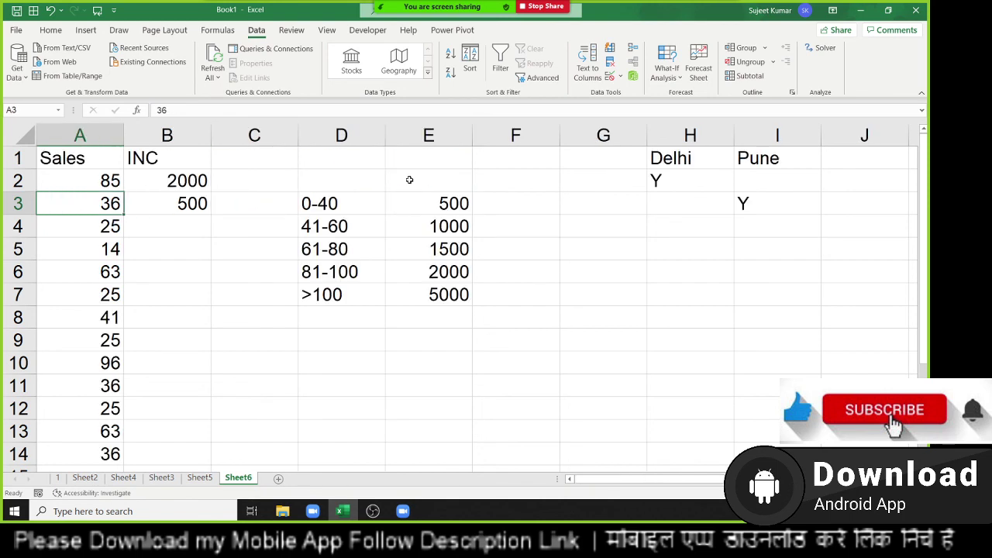
- Select the table range A1:I12 and switch to the Insert ribbon
click(264, 330)
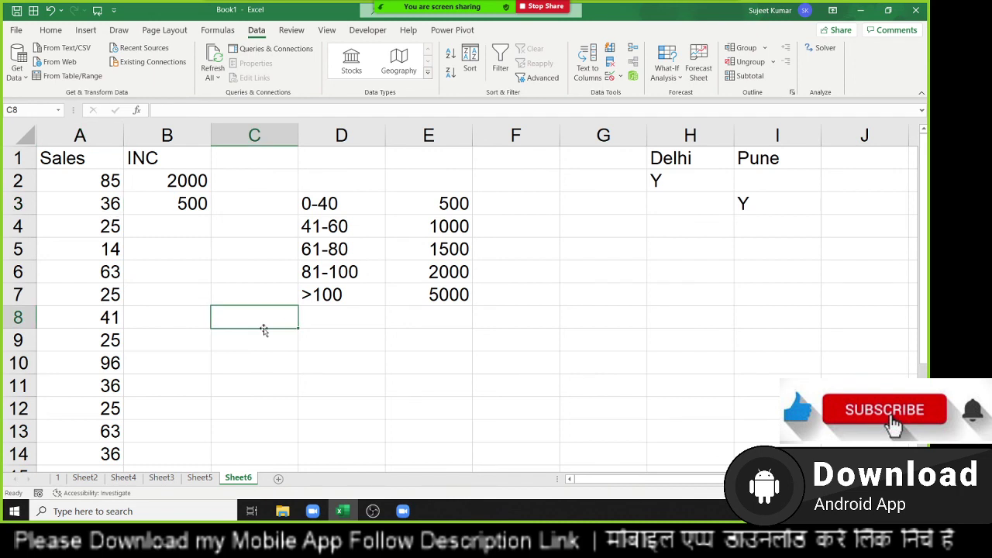
drag(776, 405, 2, 56)
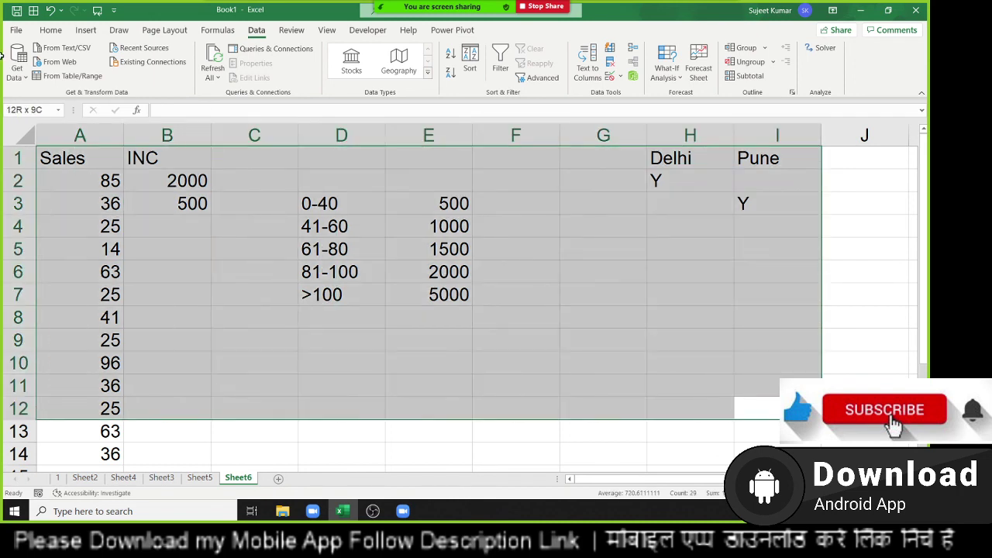
click(265, 180)
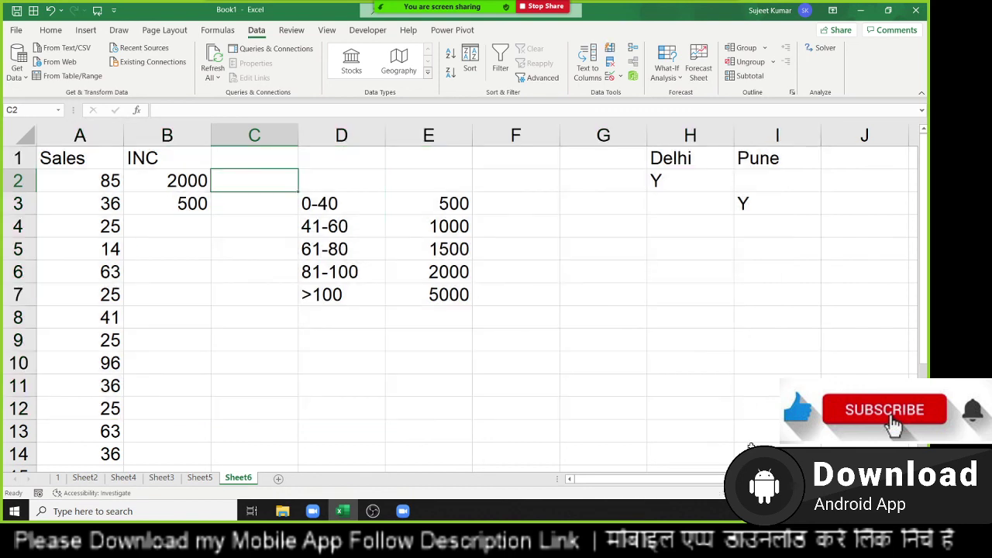
click(88, 34)
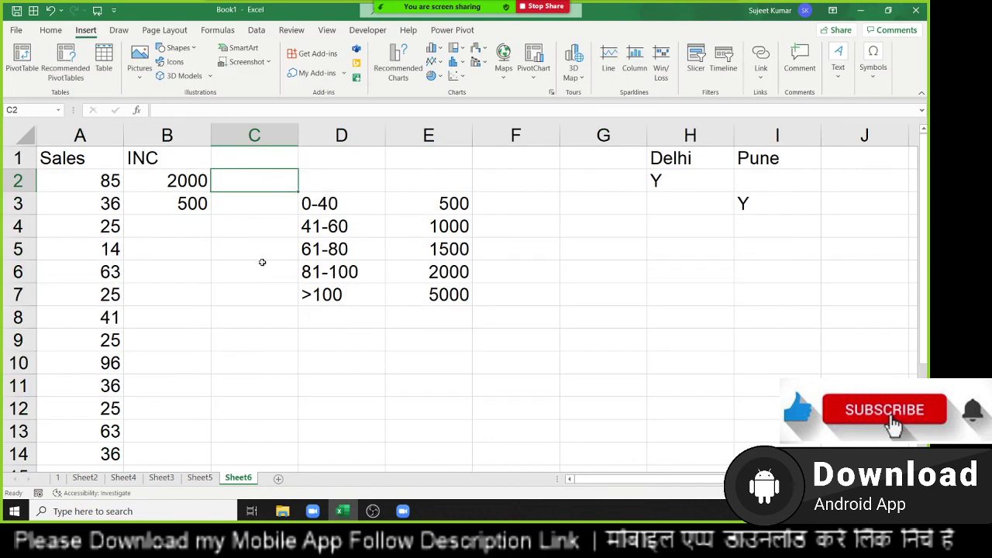
- Glance at the meeting participants list, close it, and select cell C9
click(289, 333)
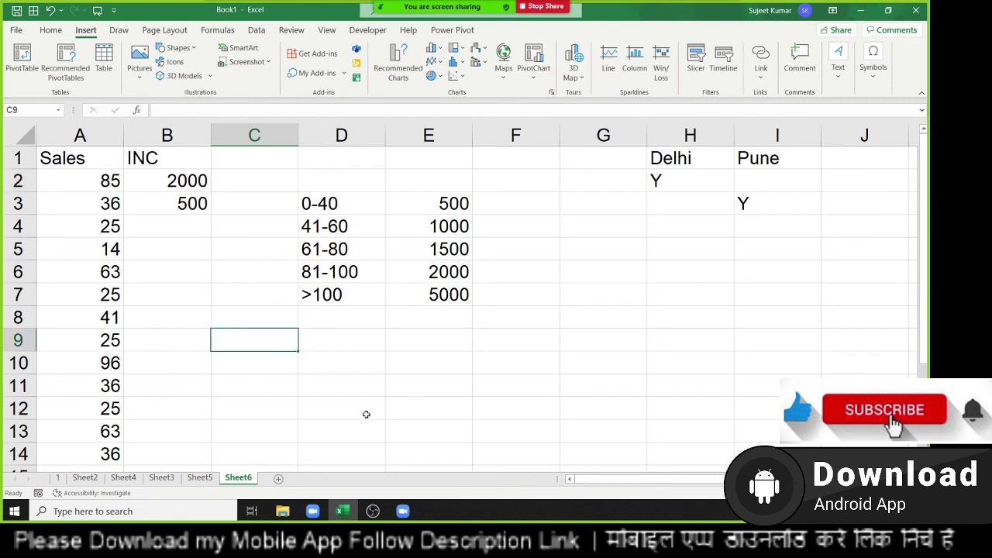
mouse_move(608, 484)
mouse_down()
mouse_move(673, 482)
mouse_move(609, 482)
mouse_up()
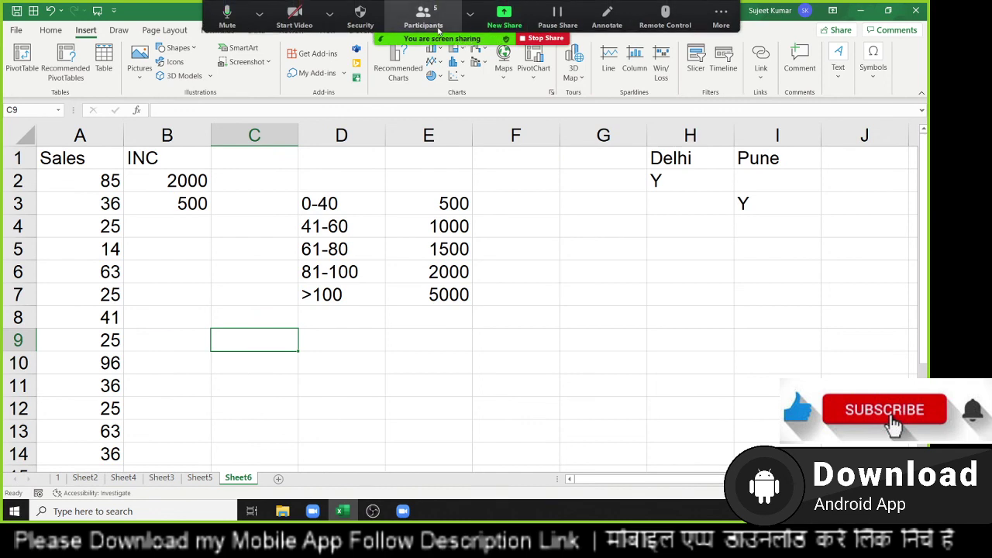
click(438, 30)
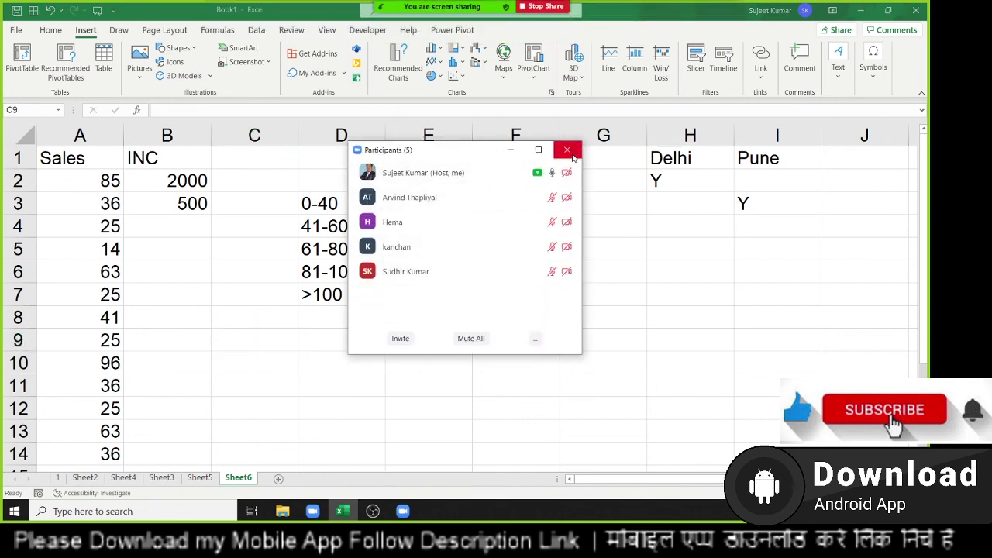
click(567, 151)
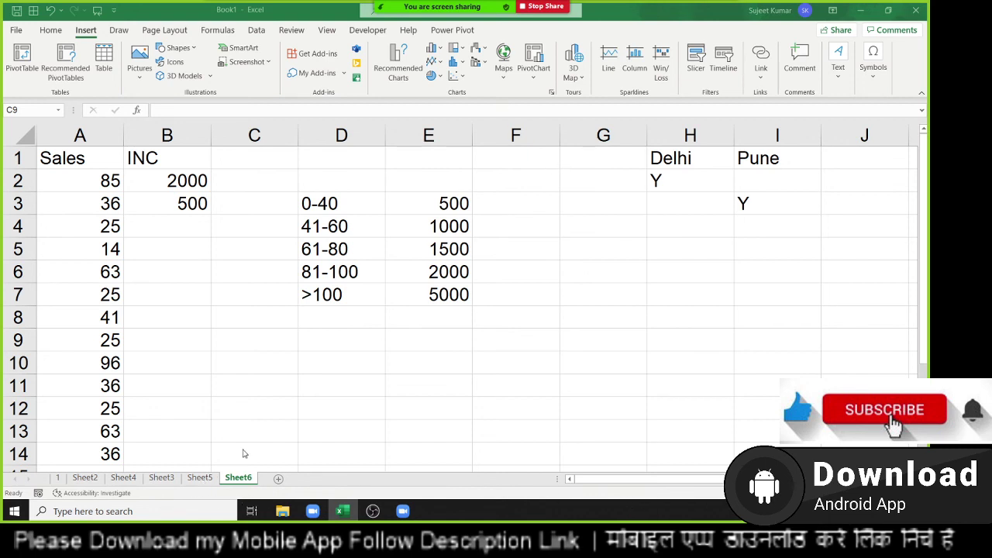
click(292, 348)
mouse_move(422, 4)
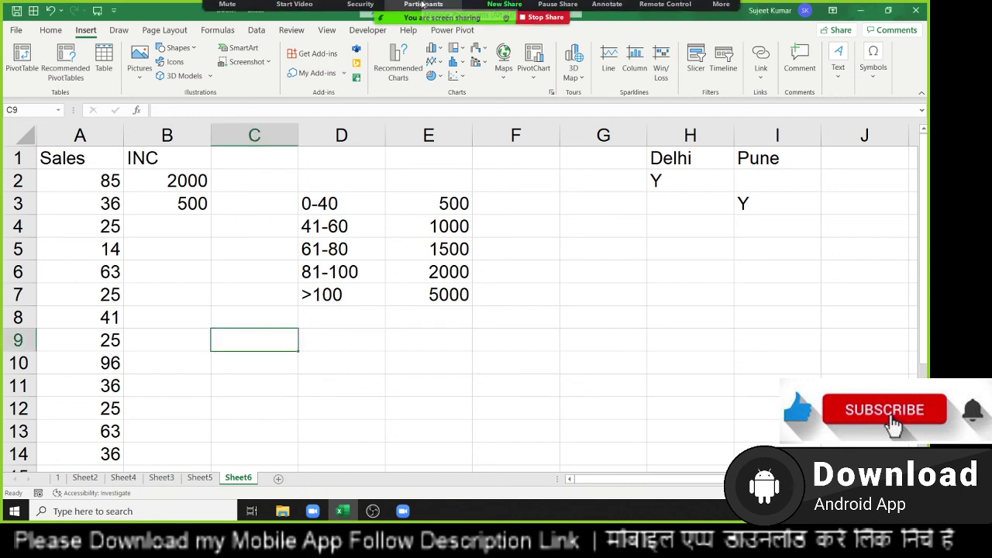